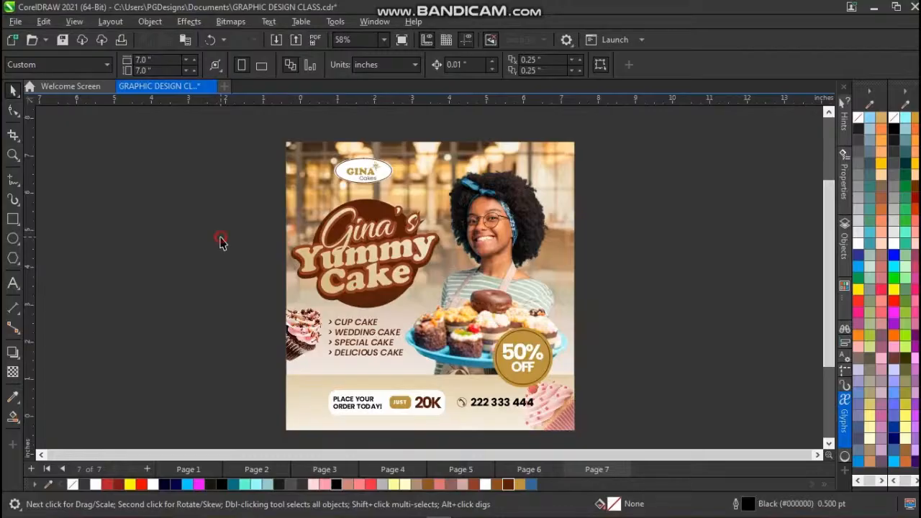
Examine the finished cake flyer on page 7, including its heading, portrait and overall layout.
{"action": "left_click", "coordinate": [379, 272]}
{"action": "left_click", "coordinate": [265, 250]}
{"action": "left_click_drag", "start_coordinate": [267, 135], "coordinate": [588, 271]}
{"action": "left_click_drag", "start_coordinate": [268, 126], "coordinate": [589, 238]}
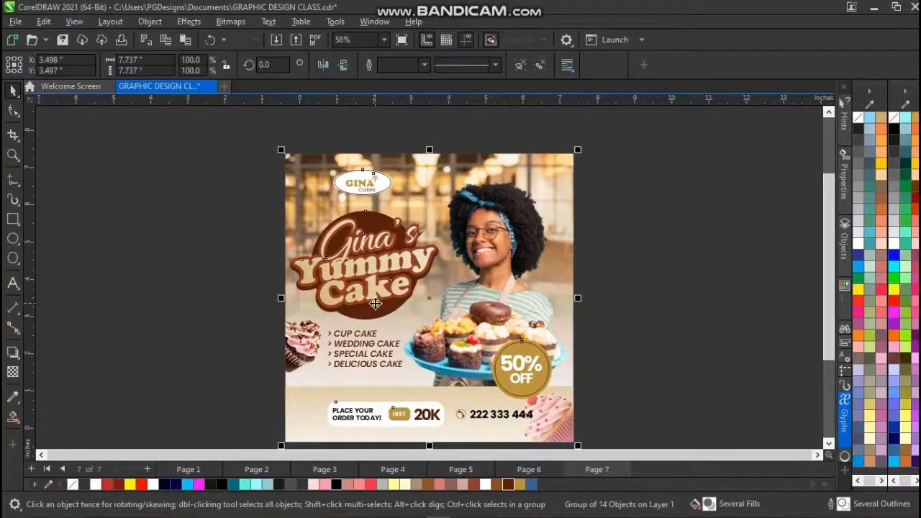
{"action": "left_click", "coordinate": [219, 257]}
{"action": "left_click", "coordinate": [346, 258]}
{"action": "left_click", "coordinate": [250, 139]}
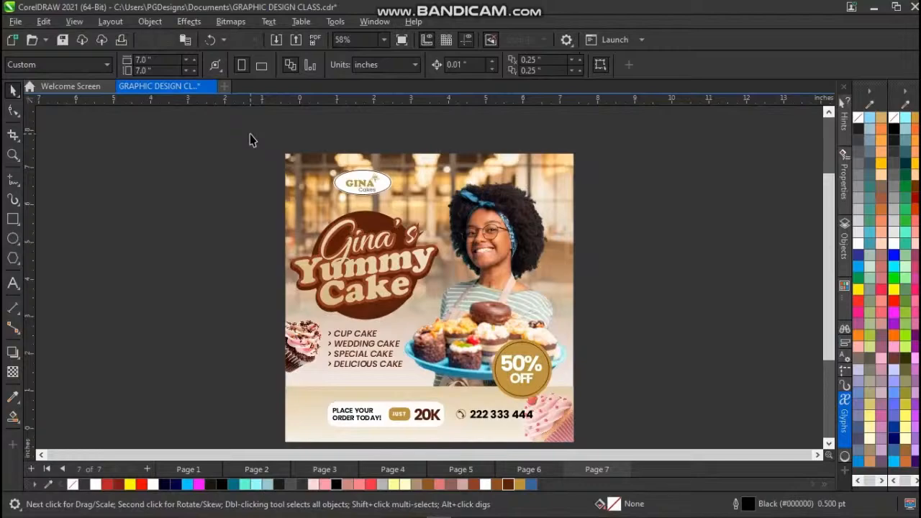
{"action": "left_click_drag", "start_coordinate": [250, 134], "coordinate": [594, 156]}
{"action": "left_click", "coordinate": [514, 236]}
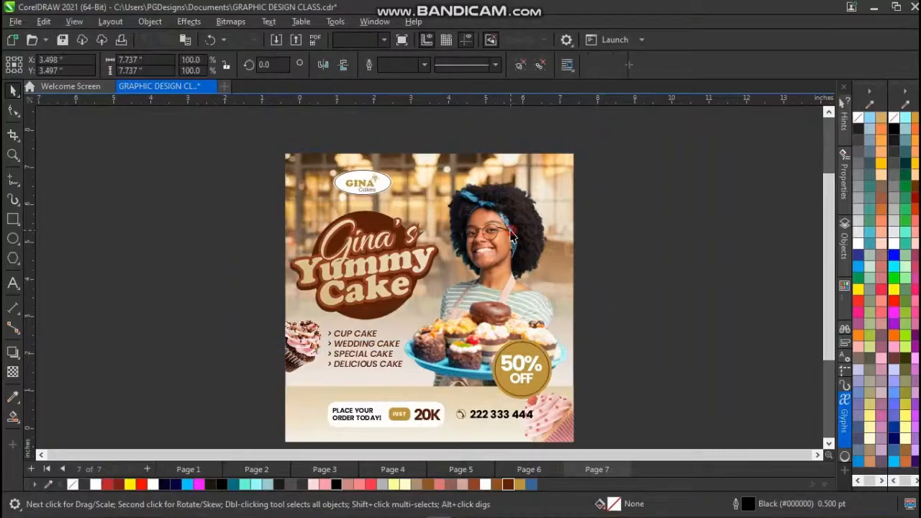
{"action": "left_click", "coordinate": [609, 245]}
{"action": "left_click", "coordinate": [508, 270]}
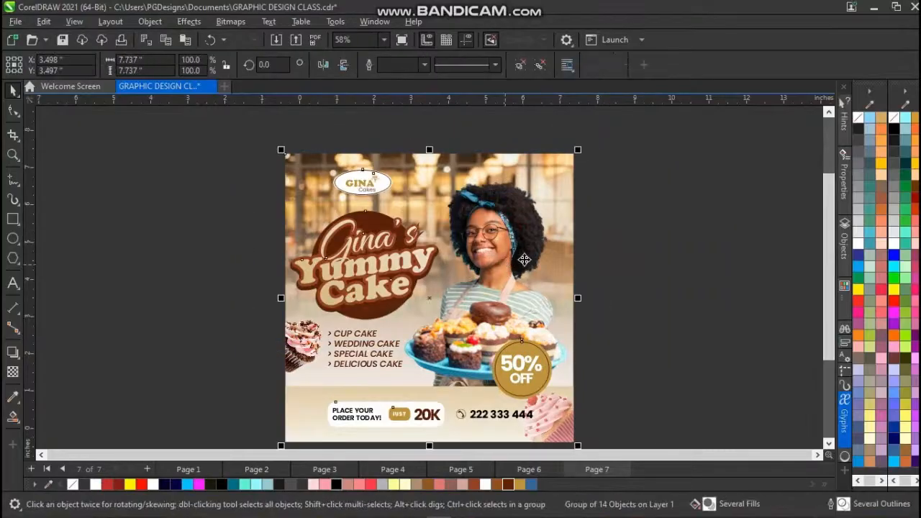
{"action": "left_click", "coordinate": [589, 263]}
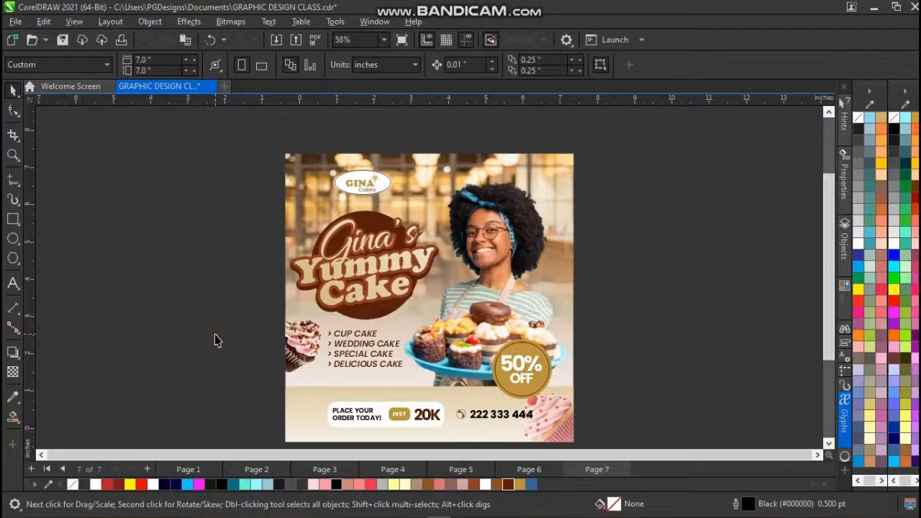
Launch a new instance of CorelDRAW 2021 and decline opening the auto-backup file.
{"action": "key", "text": "super"}
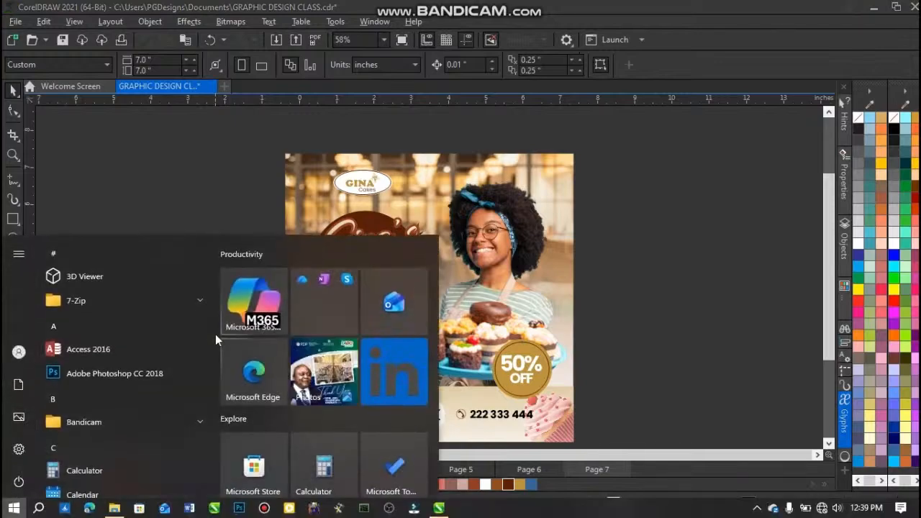
{"action": "type", "text": "CO"}
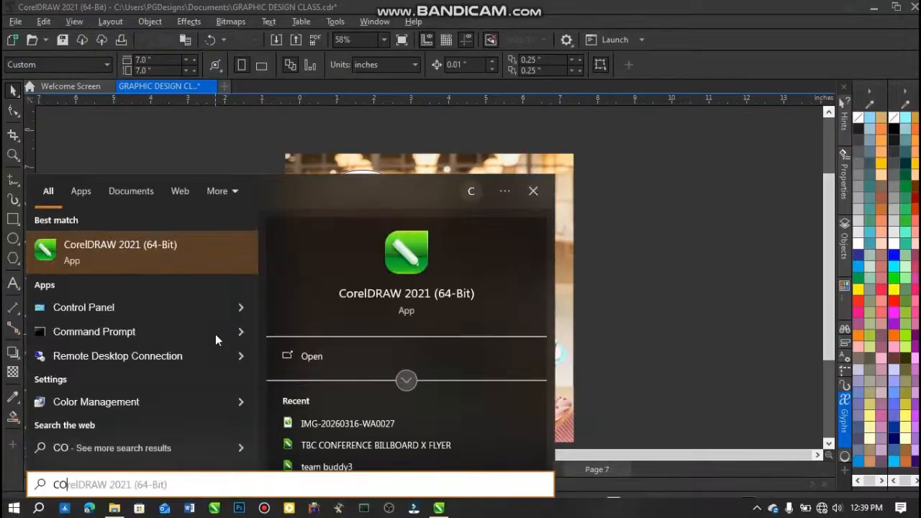
{"action": "left_click", "coordinate": [164, 254]}
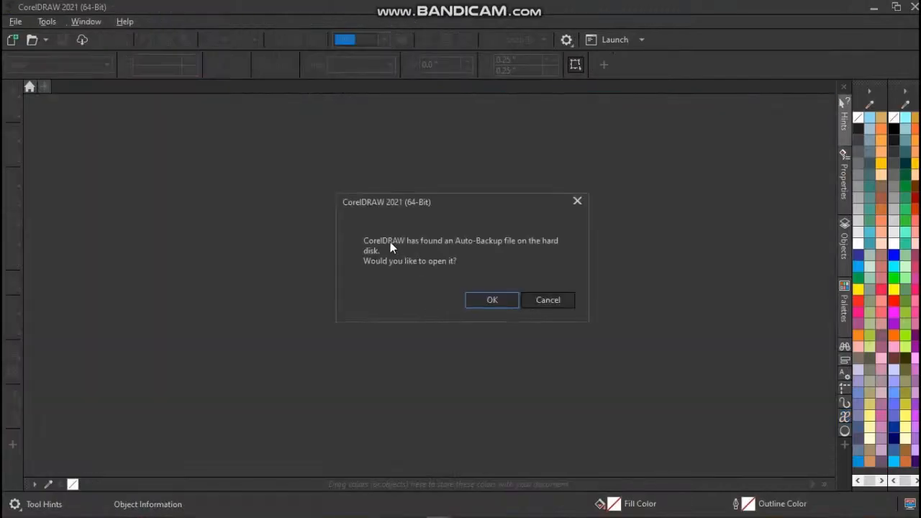
{"action": "left_click", "coordinate": [543, 300]}
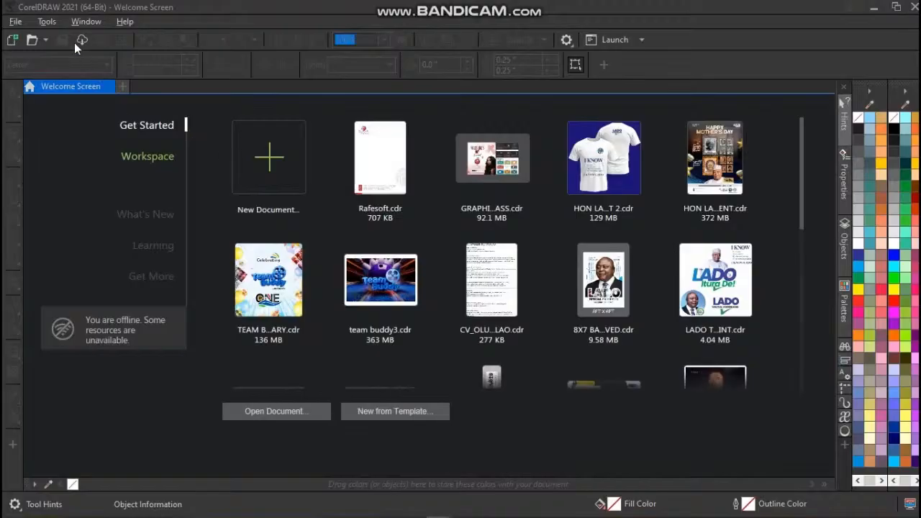
Start a new document and choose RGB as its primary color mode.
{"action": "left_click", "coordinate": [285, 175]}
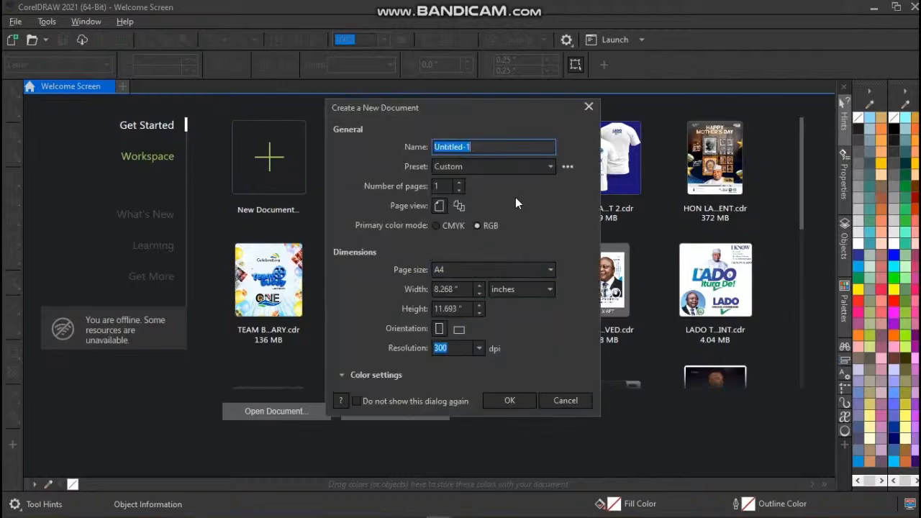
{"action": "left_click", "coordinate": [453, 226]}
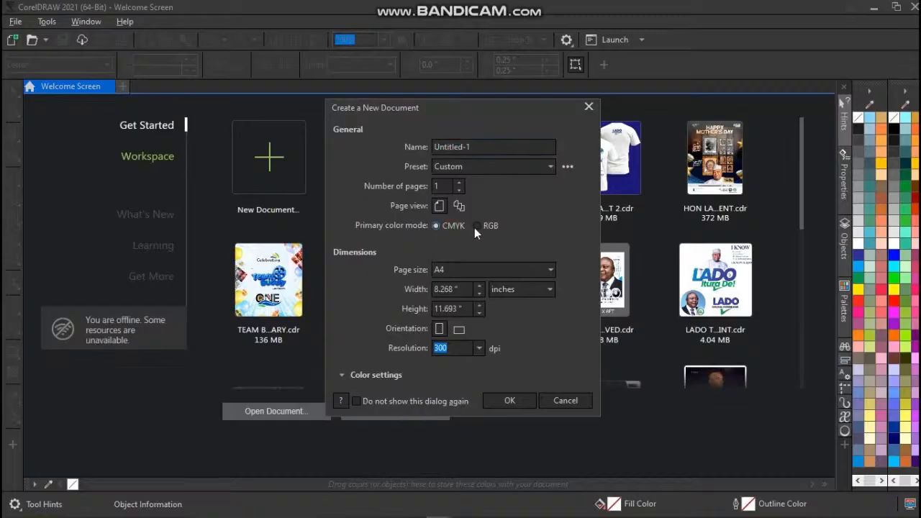
{"action": "left_click", "coordinate": [486, 227]}
{"action": "left_click", "coordinate": [437, 226]}
{"action": "left_click", "coordinate": [490, 228]}
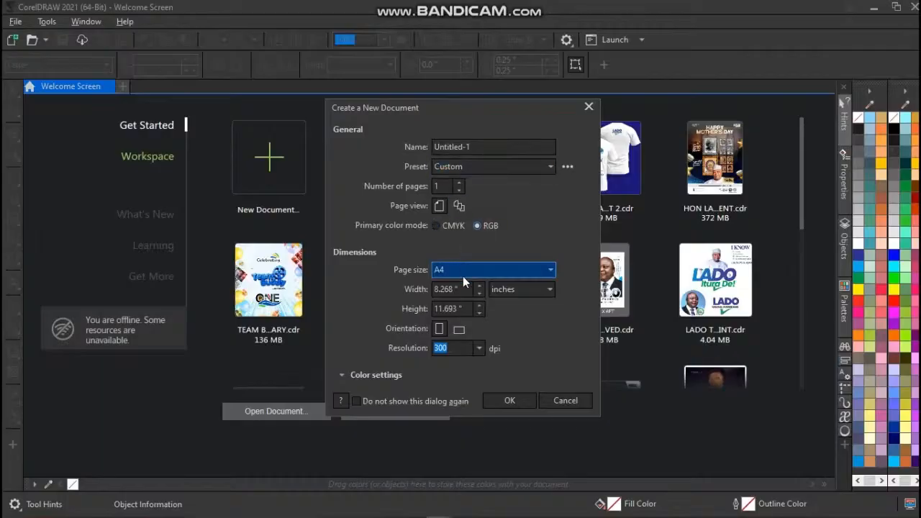
Set the document's width and height to 6 inches and create it.
{"action": "left_click_drag", "start_coordinate": [463, 289], "coordinate": [415, 287]}
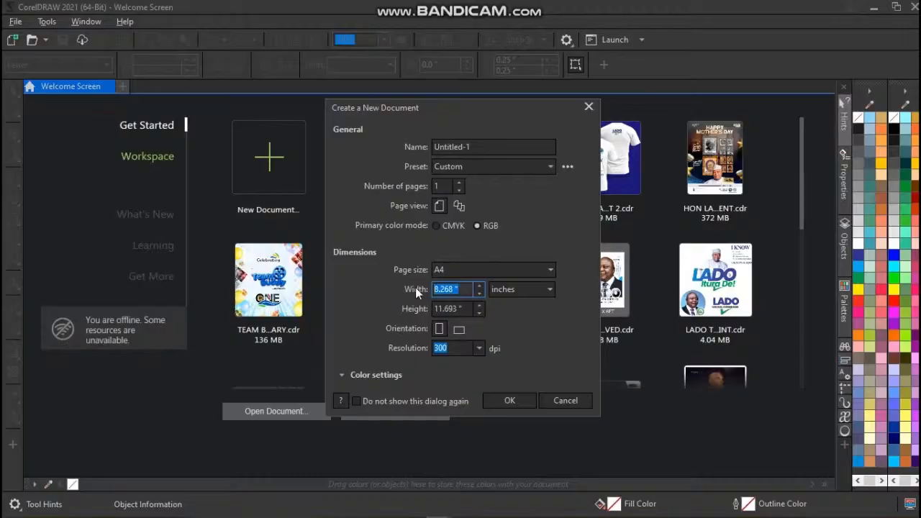
{"action": "type", "text": "6"}
{"action": "key", "text": "Tab"}
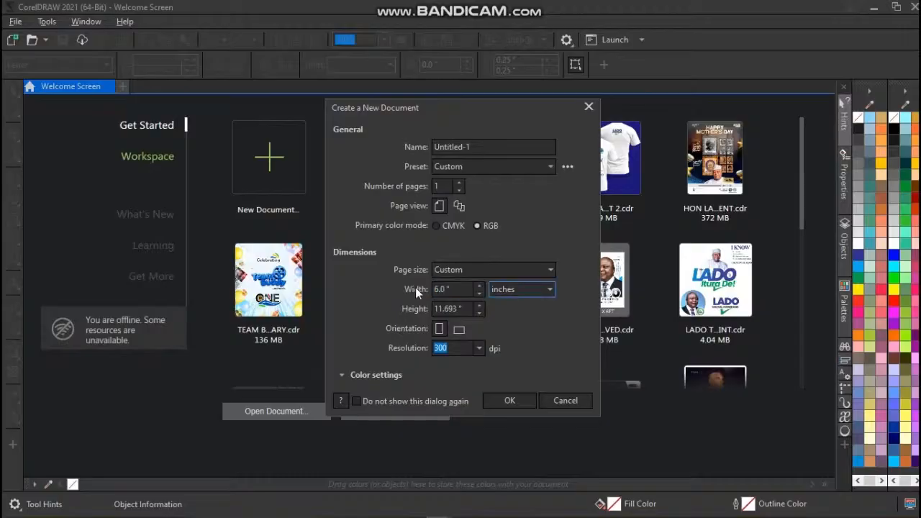
{"action": "key", "text": "Tab"}
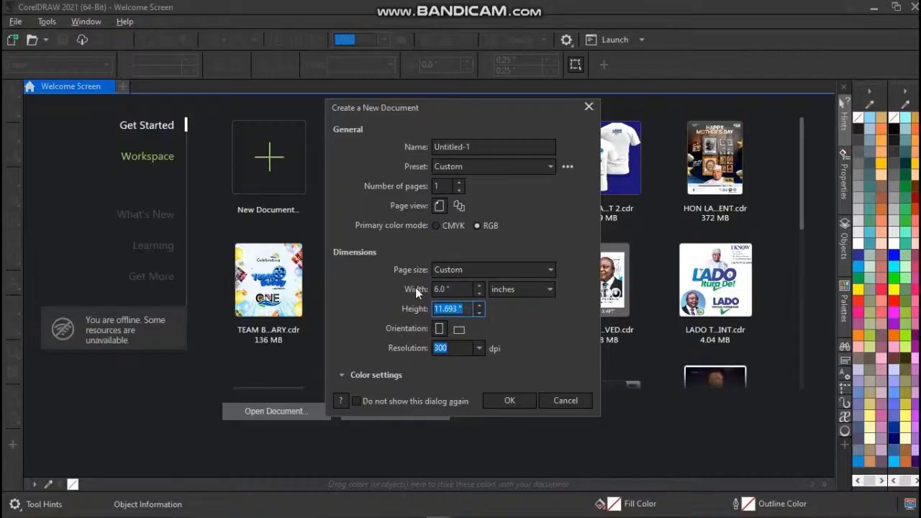
{"action": "type", "text": "6"}
{"action": "left_click", "coordinate": [510, 401]}
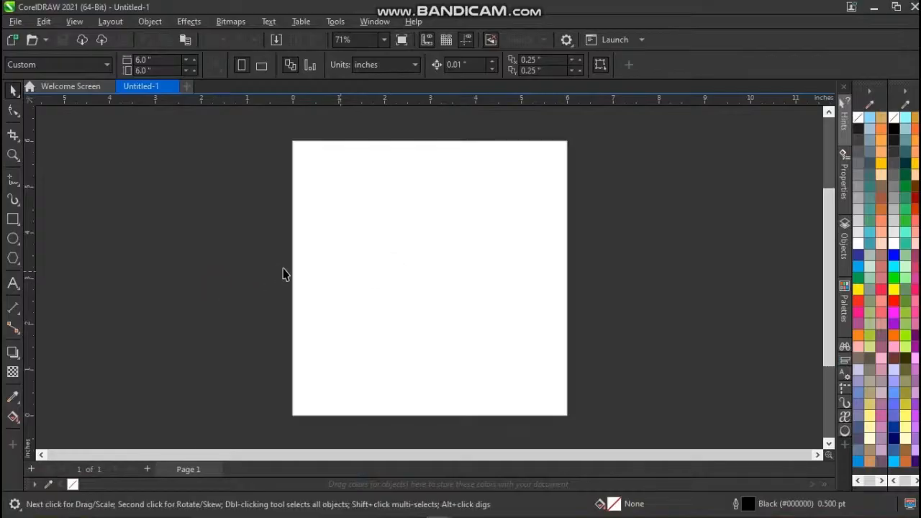
{"action": "left_click", "coordinate": [396, 269]}
{"action": "left_click_drag", "start_coordinate": [283, 138], "coordinate": [591, 433]}
{"action": "left_click_drag", "start_coordinate": [269, 134], "coordinate": [600, 425]}
{"action": "left_click_drag", "start_coordinate": [183, 140], "coordinate": [504, 329]}
{"action": "left_click_drag", "start_coordinate": [220, 199], "coordinate": [676, 364]}
{"action": "left_click_drag", "start_coordinate": [467, 301], "coordinate": [641, 354]}
{"action": "left_click", "coordinate": [13, 220]}
{"action": "mouse_move", "coordinate": [145, 170]}
{"action": "left_mouse_down"}
{"action": "mouse_move", "coordinate": [282, 275]}
{"action": "mouse_move", "coordinate": [363, 355]}
{"action": "left_mouse_up"}
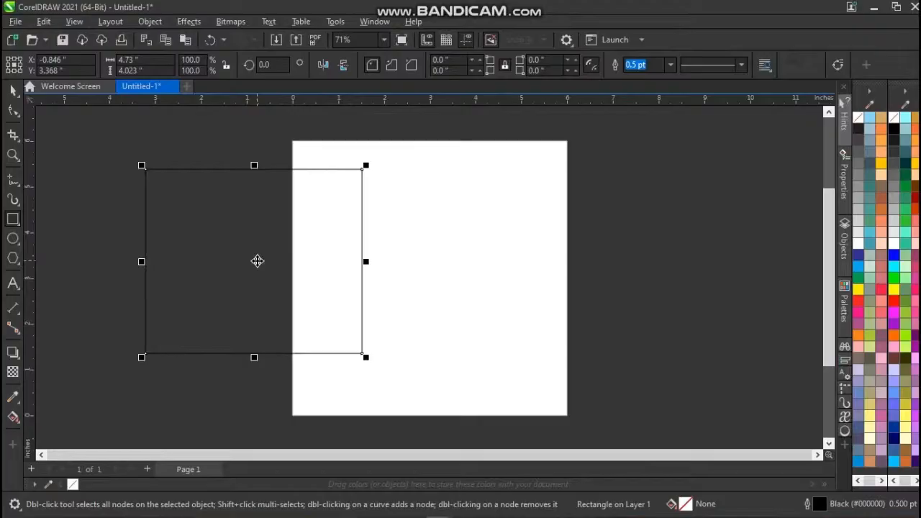
{"action": "key", "text": "Delete"}
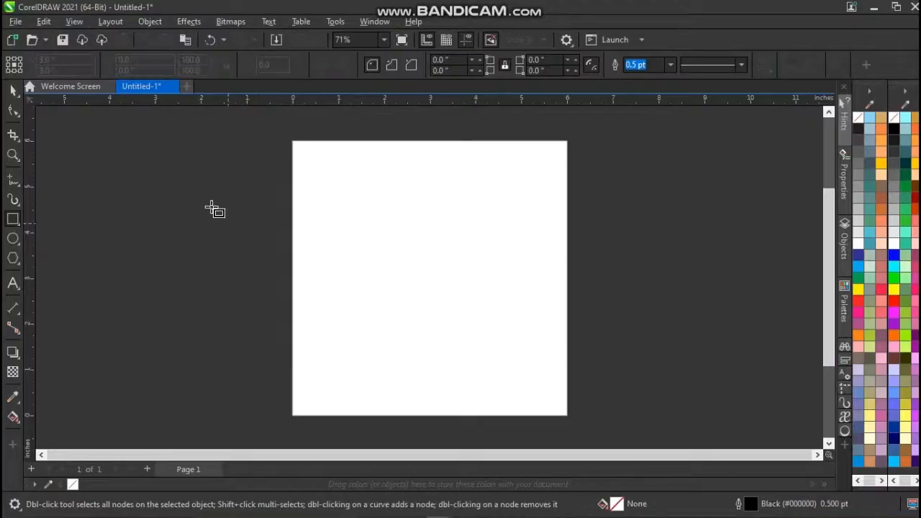
{"action": "left_click_drag", "start_coordinate": [190, 190], "coordinate": [349, 349]}
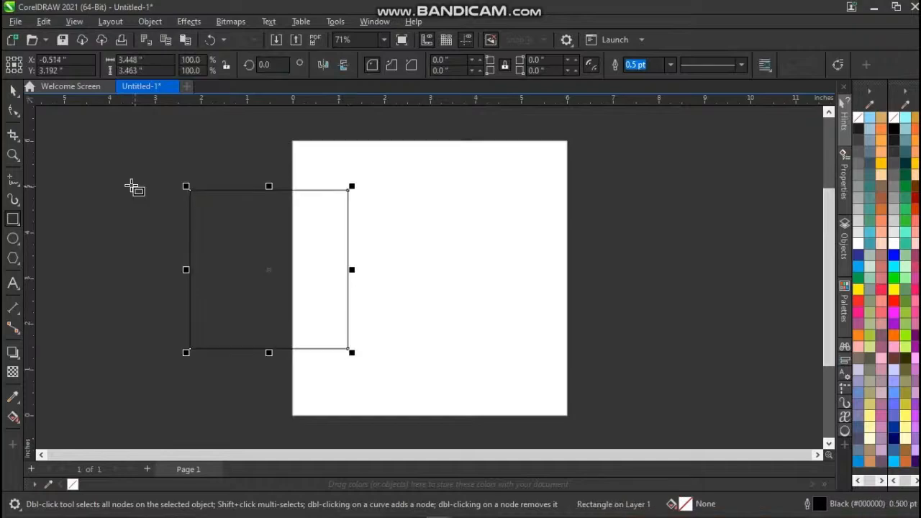
{"action": "left_click_drag", "start_coordinate": [117, 217], "coordinate": [386, 317]}
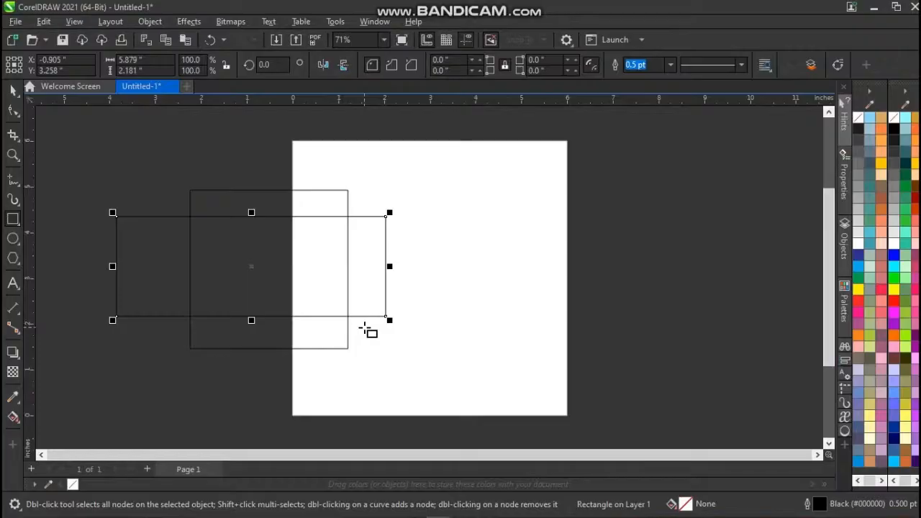
{"action": "key", "text": "ctrl+z"}
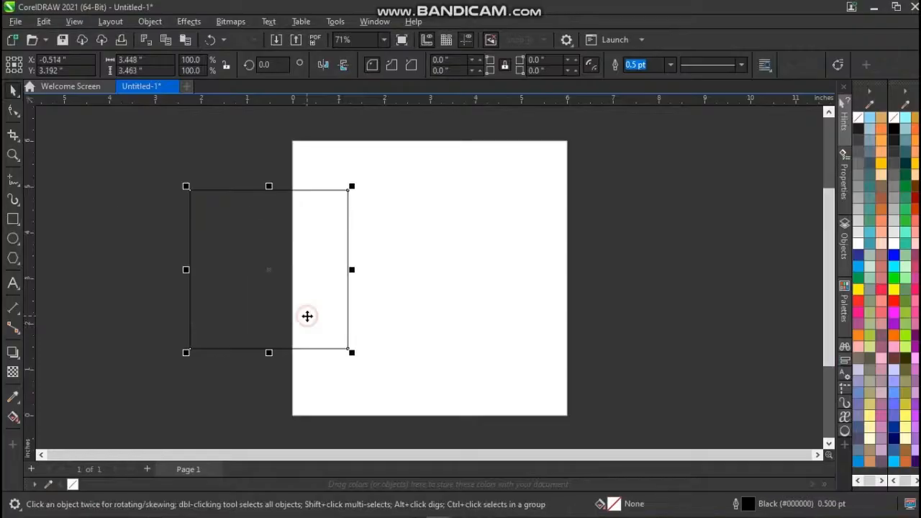
{"action": "key", "text": "Delete"}
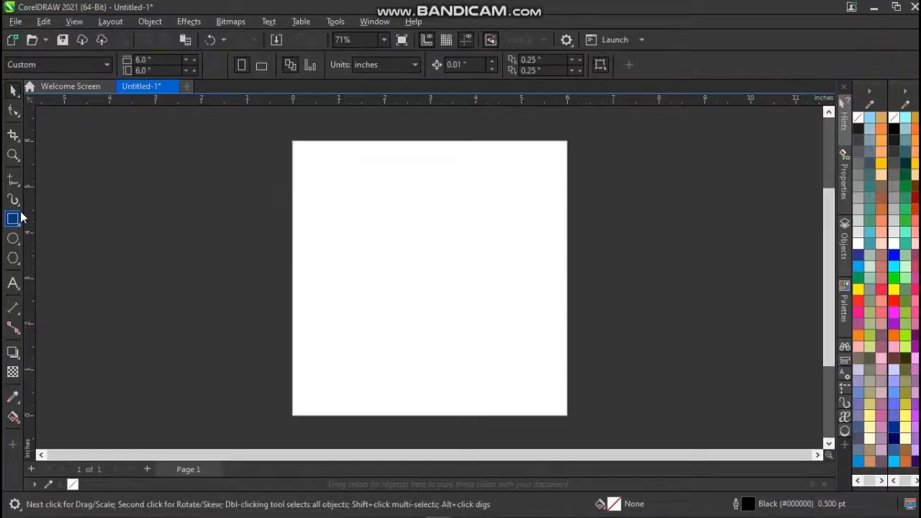
{"action": "left_click", "coordinate": [15, 218]}
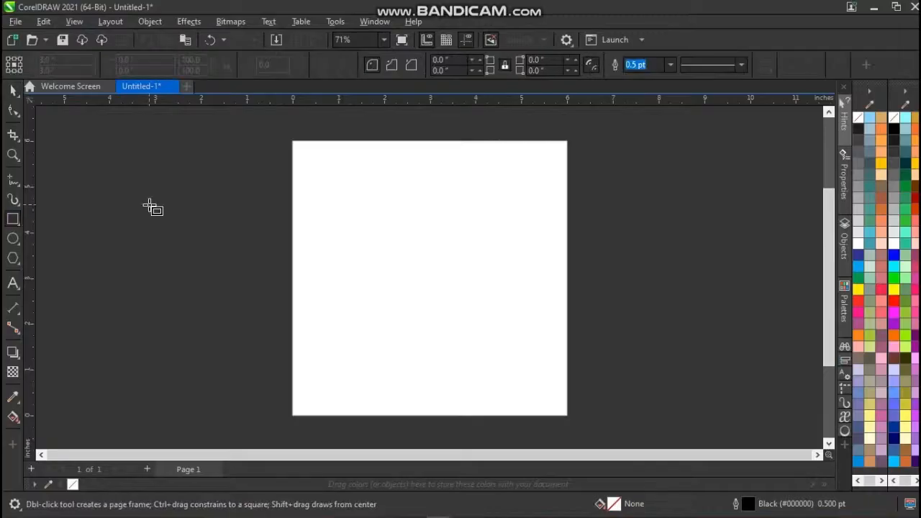
{"action": "left_click_drag", "start_coordinate": [149, 205], "coordinate": [260, 308]}
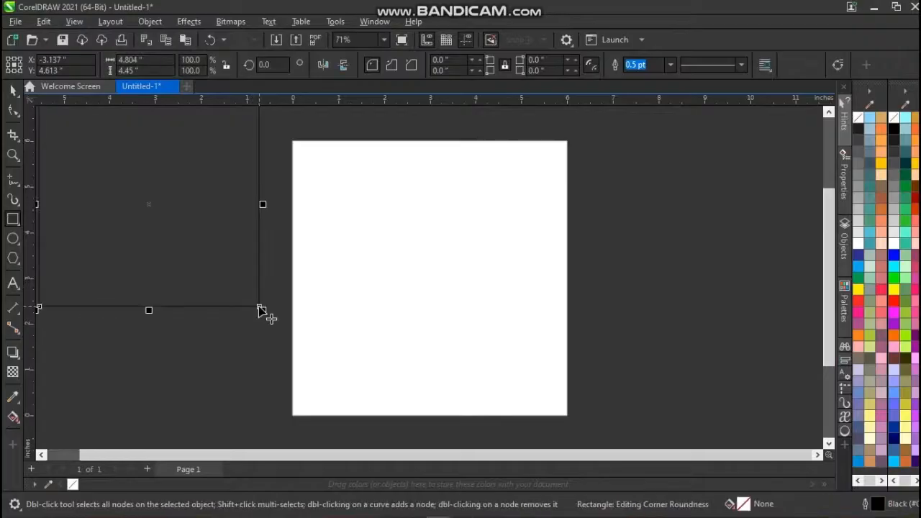
{"action": "key", "text": "Delete"}
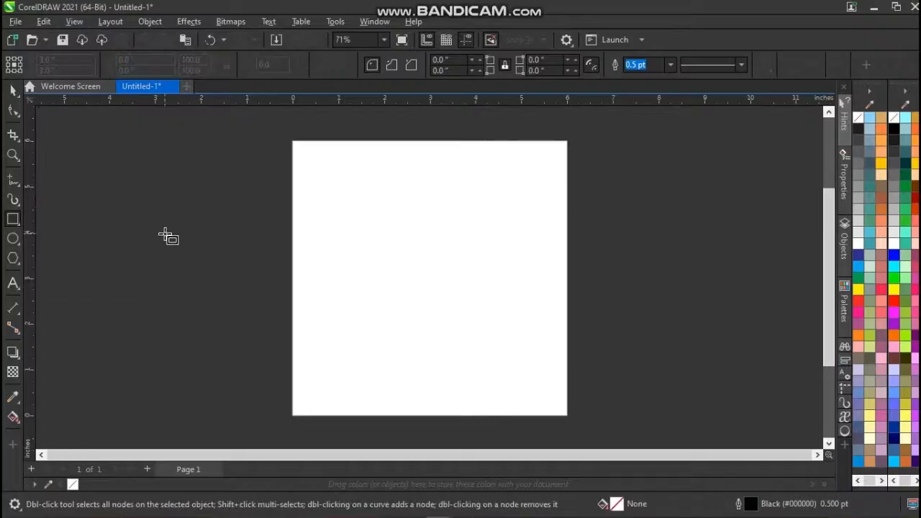
Draw a square about 5.16 inches wide overlapping the page's lower left area with the Rectangle tool.
{"action": "left_click_drag", "start_coordinate": [152, 213], "coordinate": [388, 382]}
{"action": "key", "text": "space"}
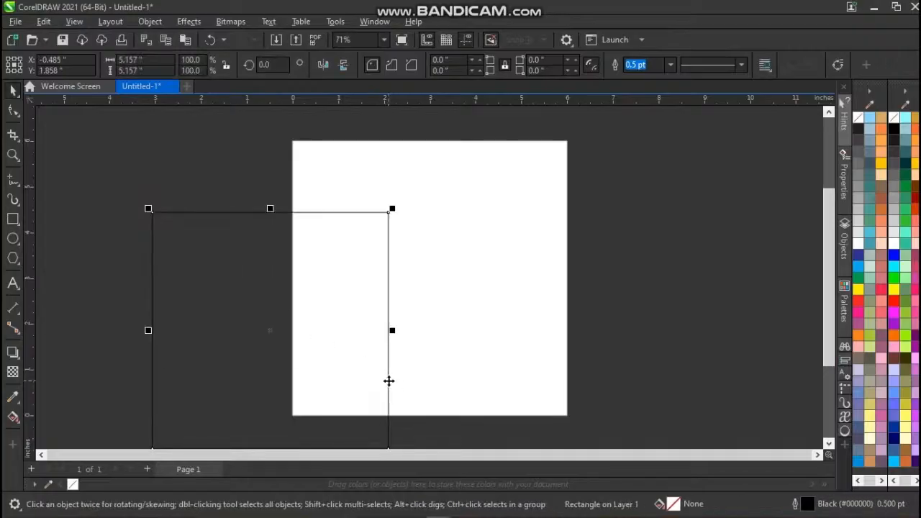
Try centering the square on the page and undo the move.
{"action": "key", "text": "p"}
{"action": "left_click", "coordinate": [219, 311]}
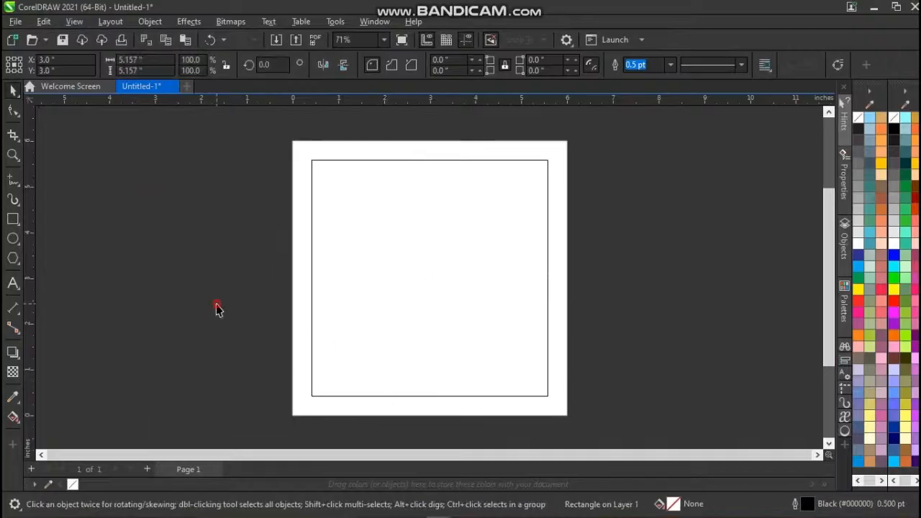
{"action": "left_click", "coordinate": [350, 324]}
{"action": "key", "text": "ctrl+z"}
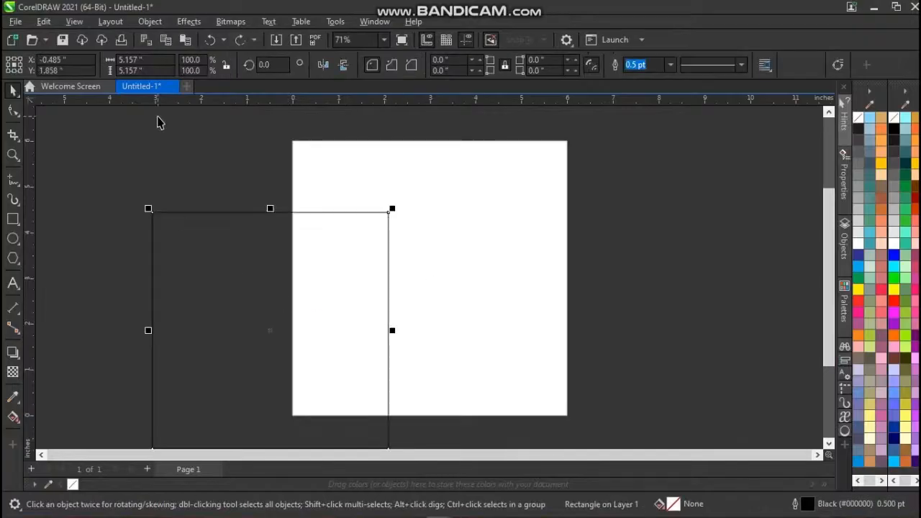
Set the square's width and height to 6 inches.
{"action": "left_click", "coordinate": [157, 59]}
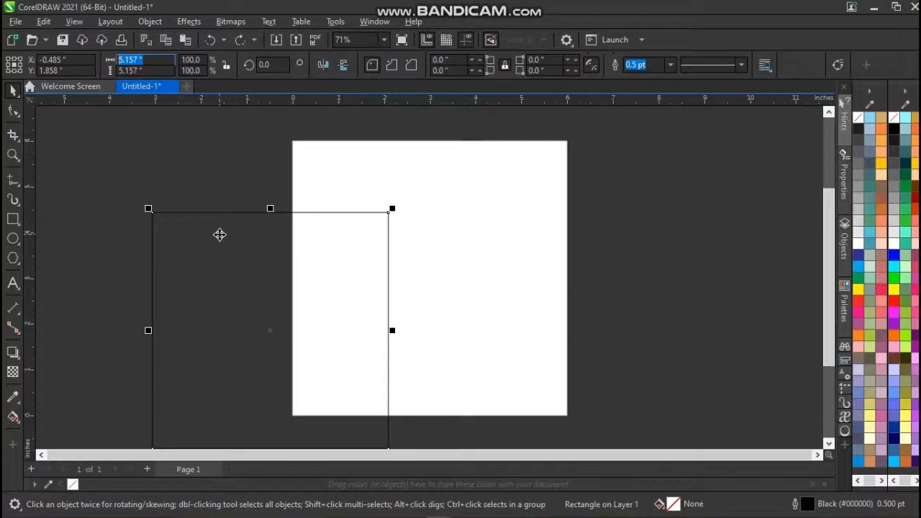
{"action": "type", "text": "6"}
{"action": "key", "text": "Tab"}
{"action": "type", "text": "6"}
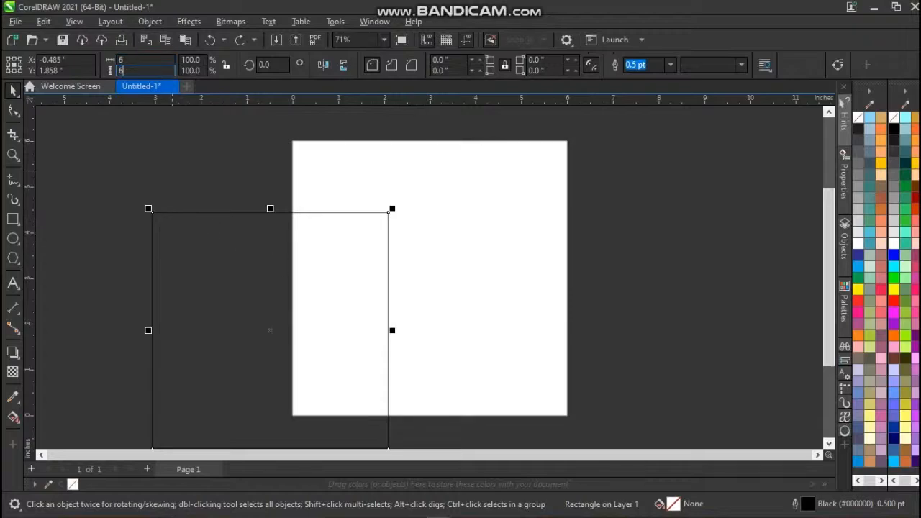
{"action": "key", "text": "Return"}
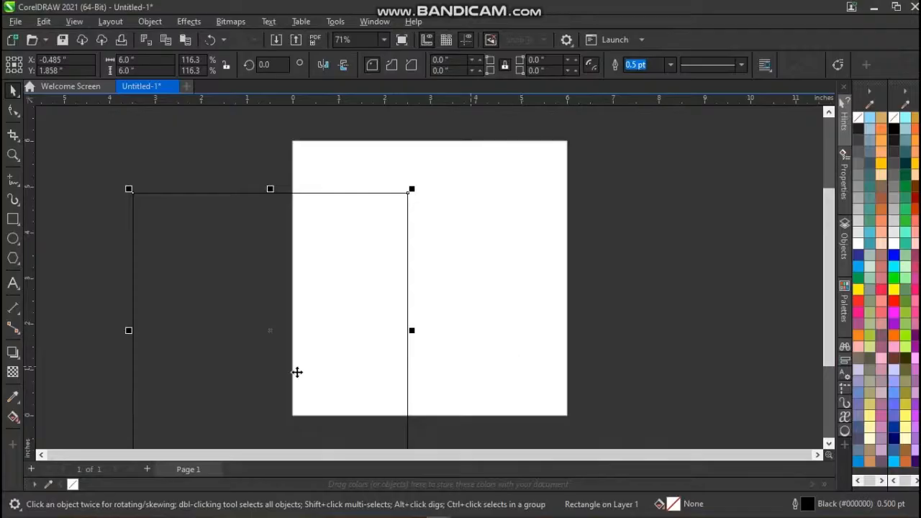
Center the resized square on the page and leave it selected.
{"action": "left_click_drag", "start_coordinate": [266, 336], "coordinate": [258, 316]}
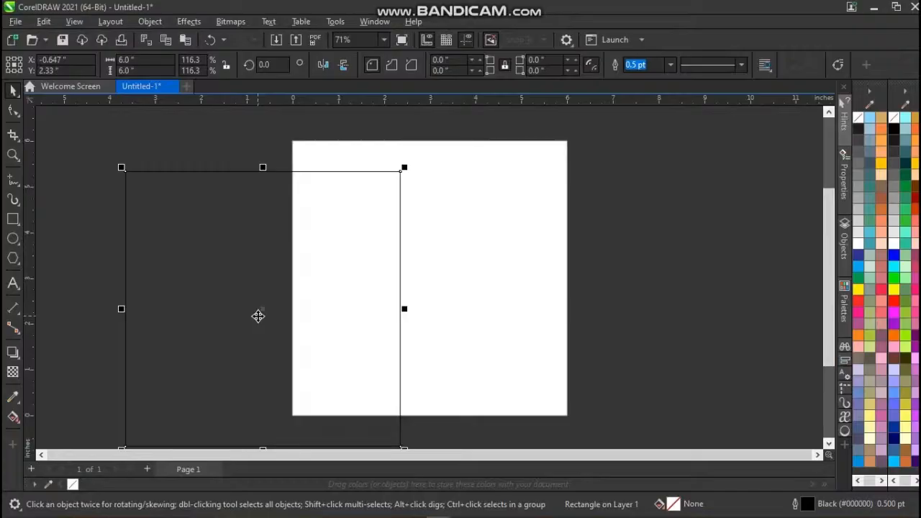
{"action": "key", "text": "p"}
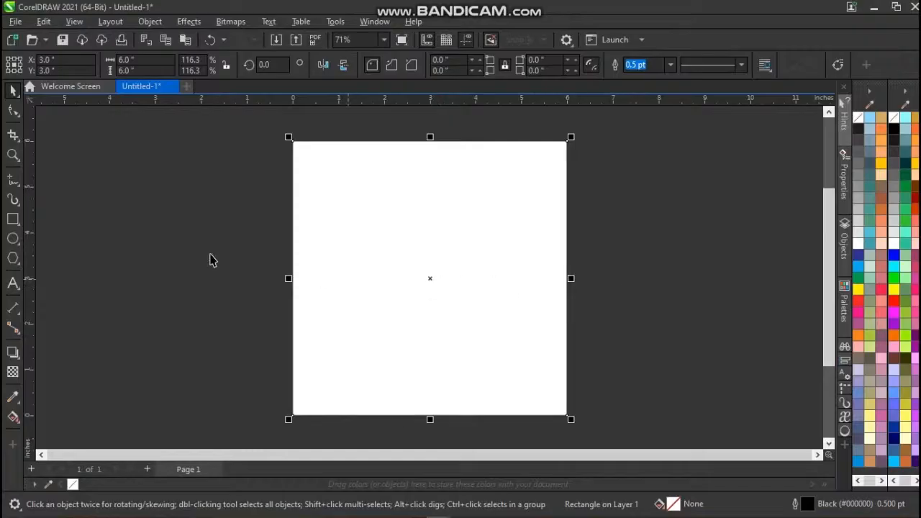
{"action": "left_click", "coordinate": [198, 252]}
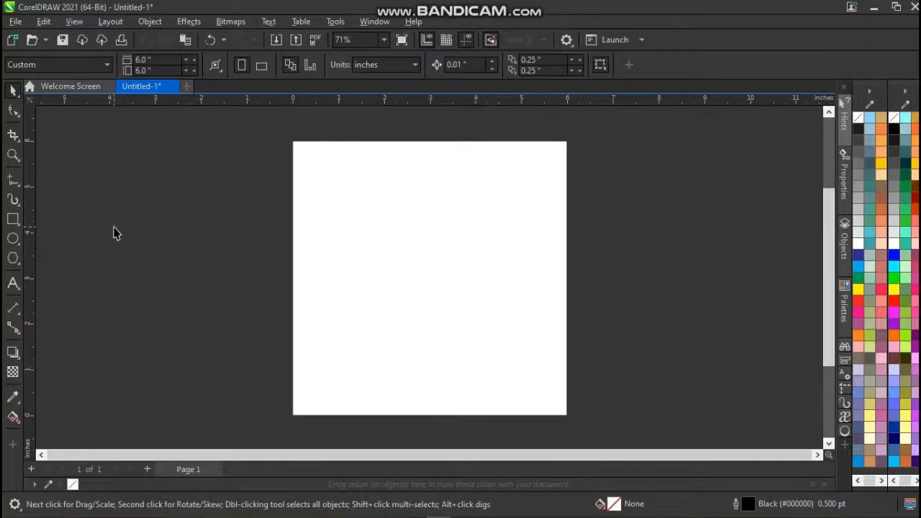
{"action": "left_click", "coordinate": [396, 276]}
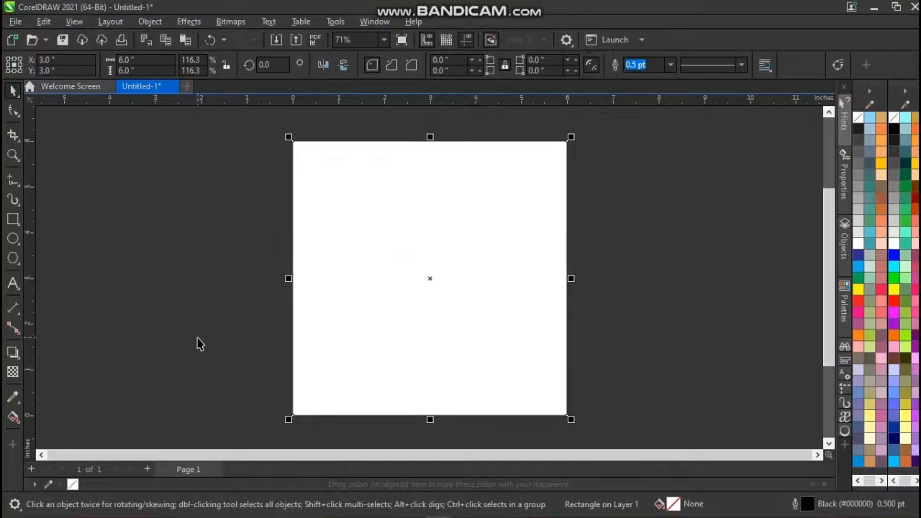
Copy the complete finished flyer from page 7 of GRAPHIC DESIGN CLASS.cdr into Untitled-1, merging the duplicate styles.
{"action": "mouse_move", "coordinate": [439, 512]}
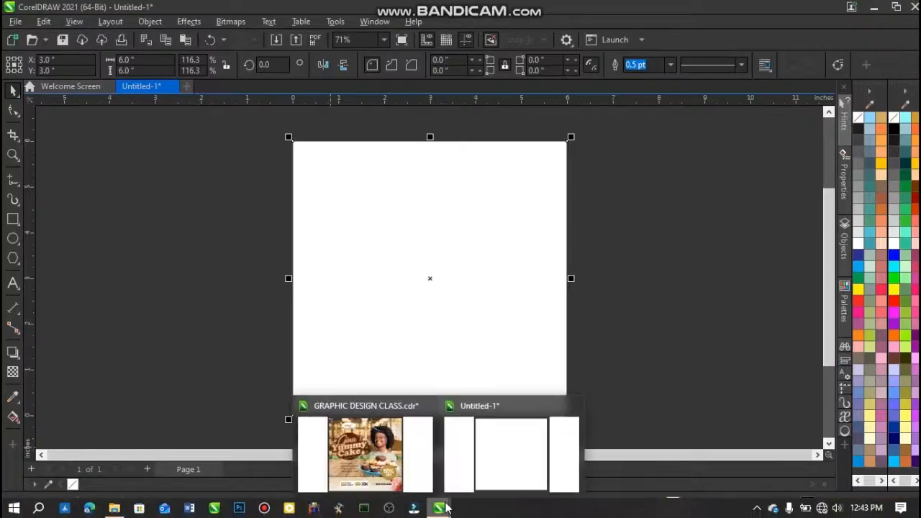
{"action": "left_click", "coordinate": [353, 451]}
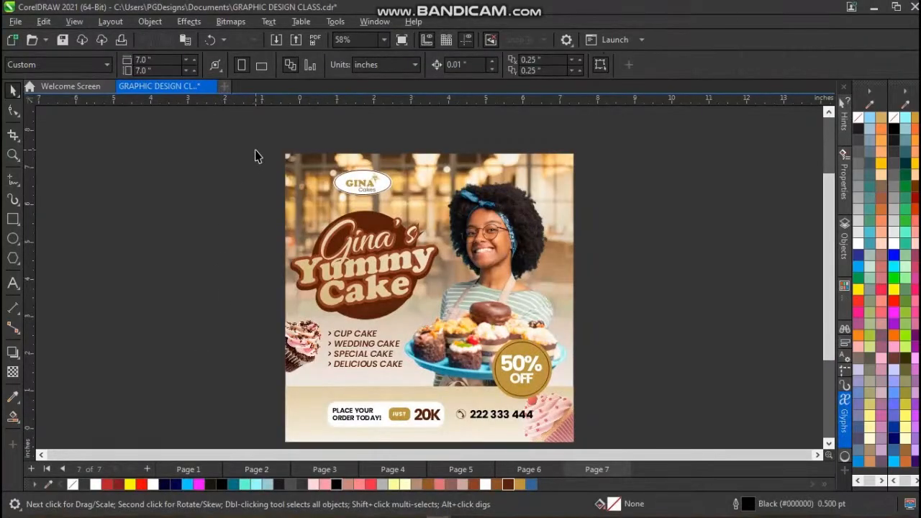
{"action": "left_click_drag", "start_coordinate": [263, 145], "coordinate": [587, 450]}
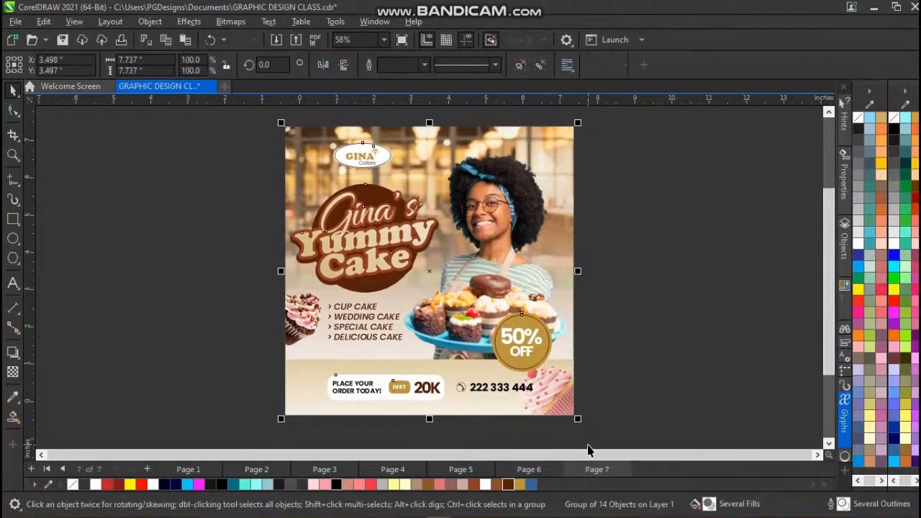
{"action": "left_click", "coordinate": [169, 206]}
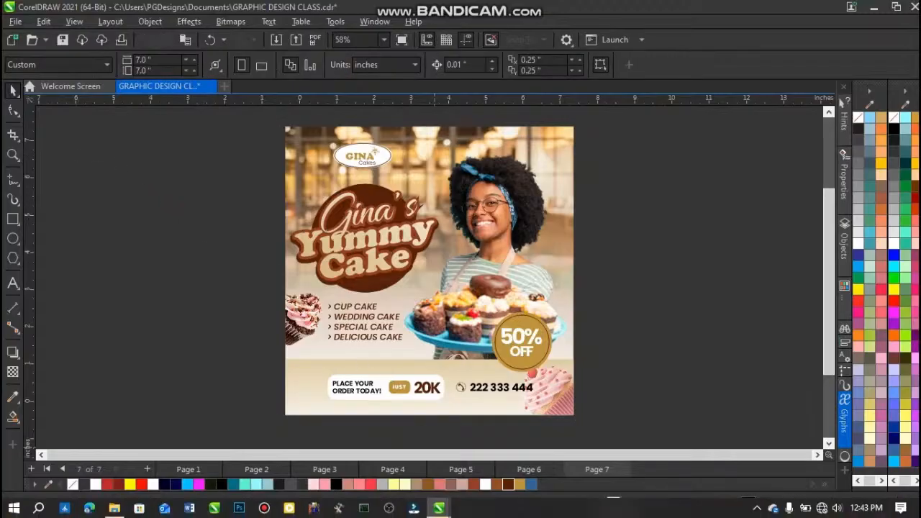
{"action": "mouse_move", "coordinate": [438, 506]}
{"action": "left_click", "coordinate": [515, 464]}
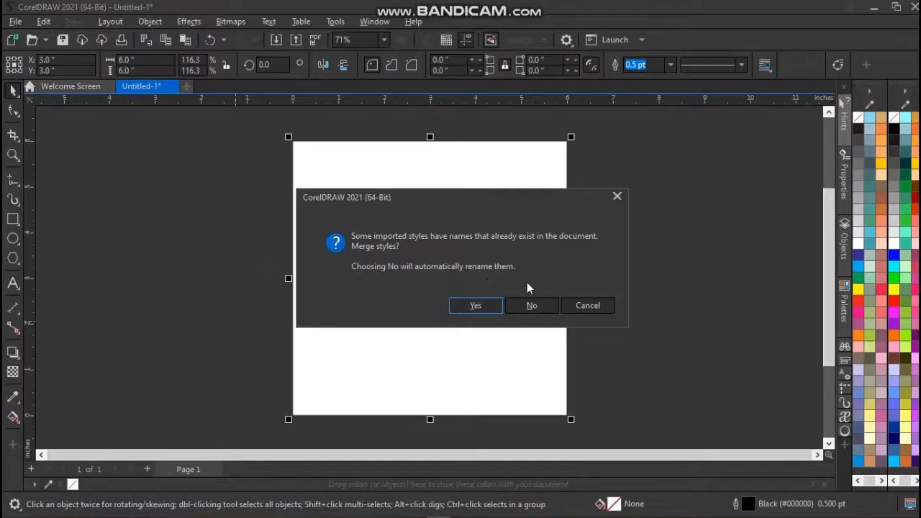
{"action": "left_click", "coordinate": [478, 309]}
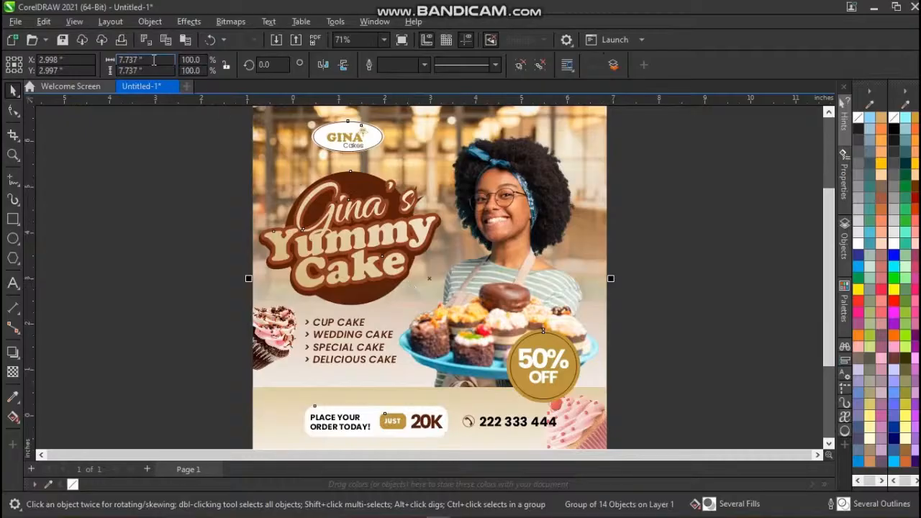
Set the pasted flyer group's width and height to 6 inches.
{"action": "left_click_drag", "start_coordinate": [154, 60], "coordinate": [91, 56]}
{"action": "type", "text": "6"}
{"action": "key", "text": "Tab"}
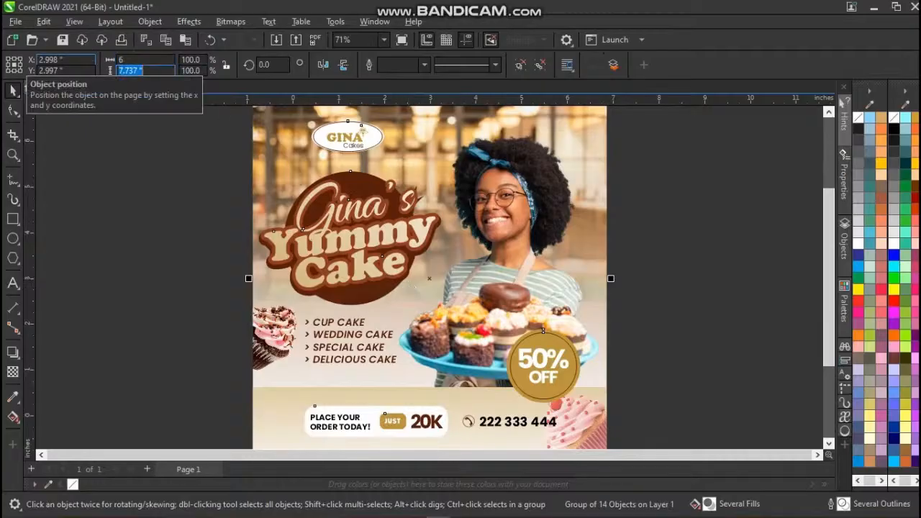
{"action": "type", "text": "6"}
{"action": "key", "text": "Return"}
{"action": "left_click", "coordinate": [206, 273]}
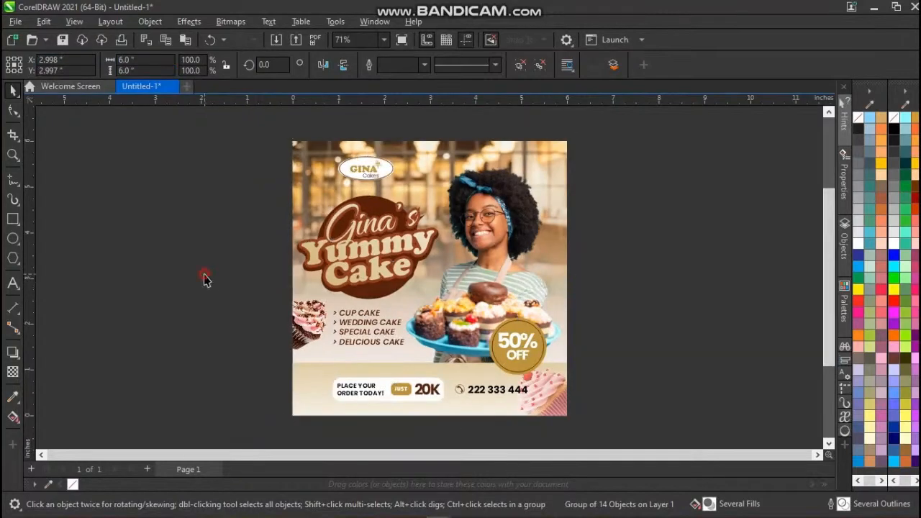
Move the reference flyer off the page, just to the right of the blank square.
{"action": "left_click", "coordinate": [380, 263]}
{"action": "left_click_drag", "start_coordinate": [380, 263], "coordinate": [662, 274]}
{"action": "left_click", "coordinate": [527, 262]}
{"action": "left_click", "coordinate": [468, 267]}
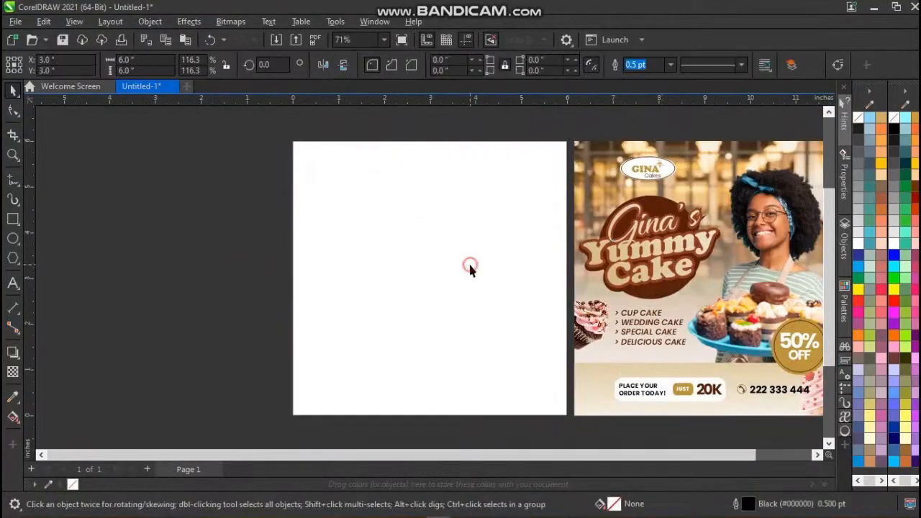
{"action": "scroll", "coordinate": [469, 264], "scroll_direction": "right", "scroll_amount": 2}
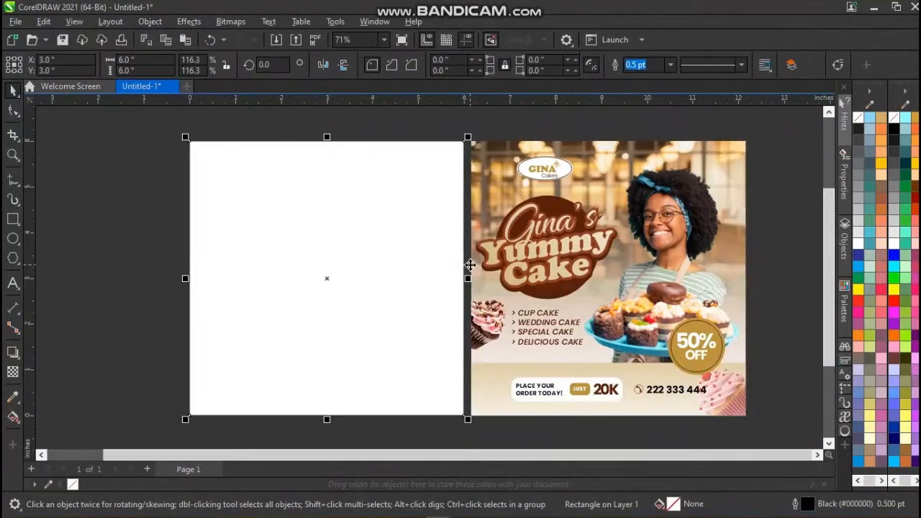
{"action": "left_click", "coordinate": [140, 294]}
{"action": "left_click", "coordinate": [322, 312]}
{"action": "left_click_drag", "start_coordinate": [314, 457], "coordinate": [376, 450]}
{"action": "left_click", "coordinate": [818, 455]}
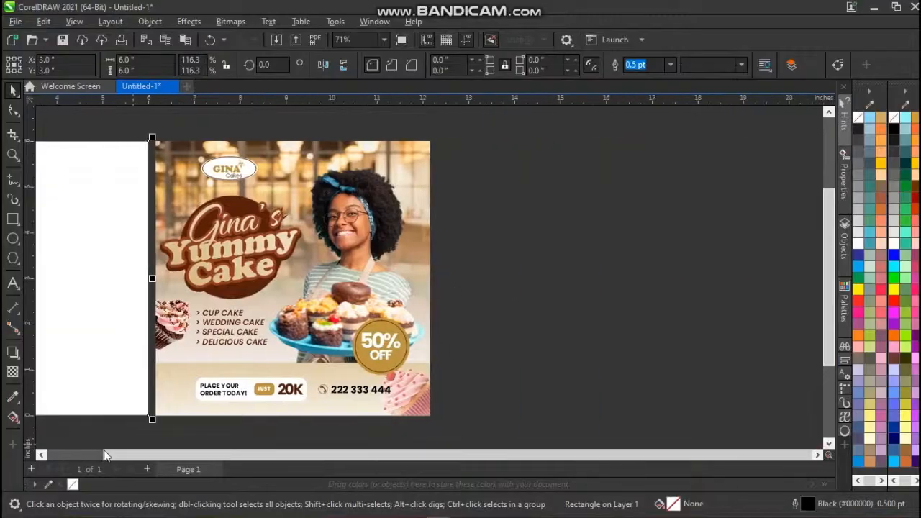
{"action": "left_click", "coordinate": [41, 455]}
{"action": "left_click", "coordinate": [41, 455]}
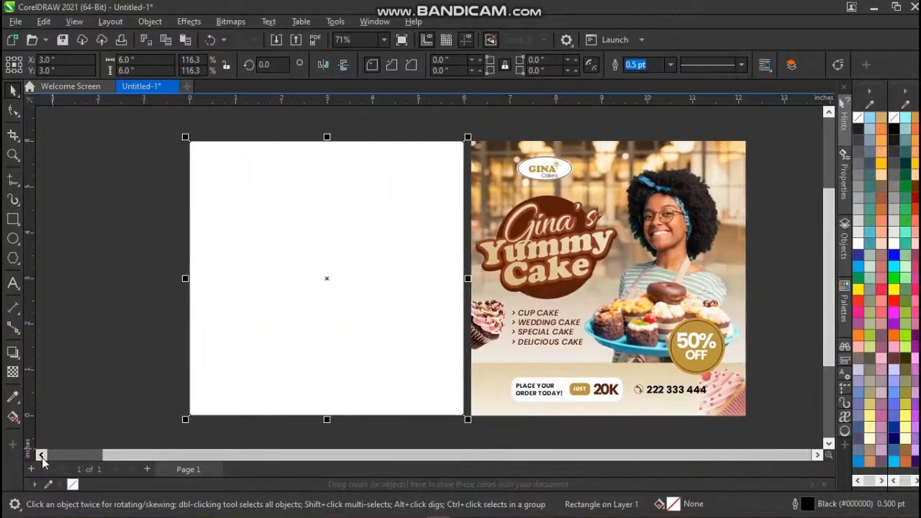
{"action": "left_click", "coordinate": [41, 455]}
{"action": "left_click", "coordinate": [462, 437]}
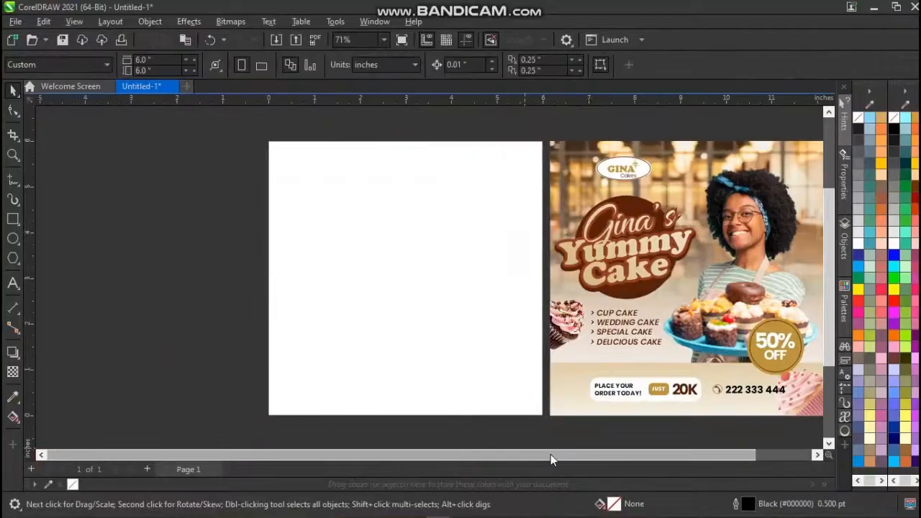
{"action": "left_click", "coordinate": [818, 455]}
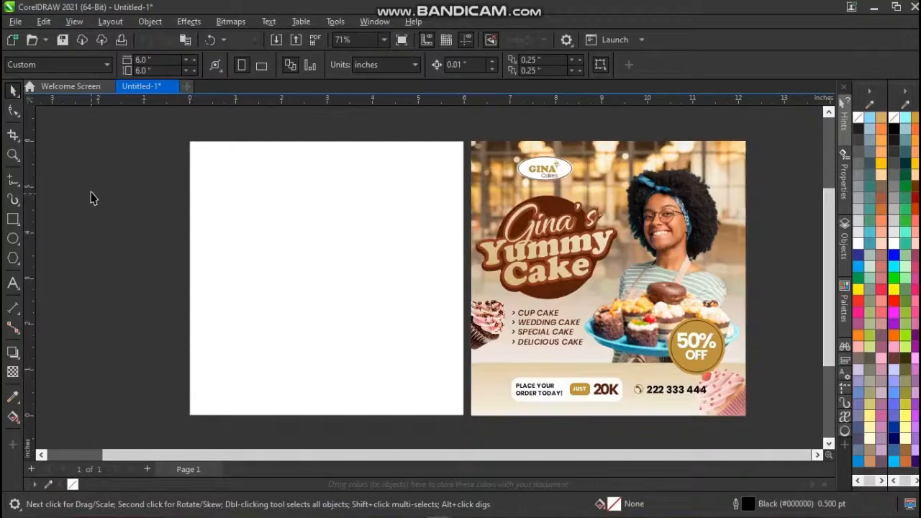
{"action": "left_click", "coordinate": [18, 22]}
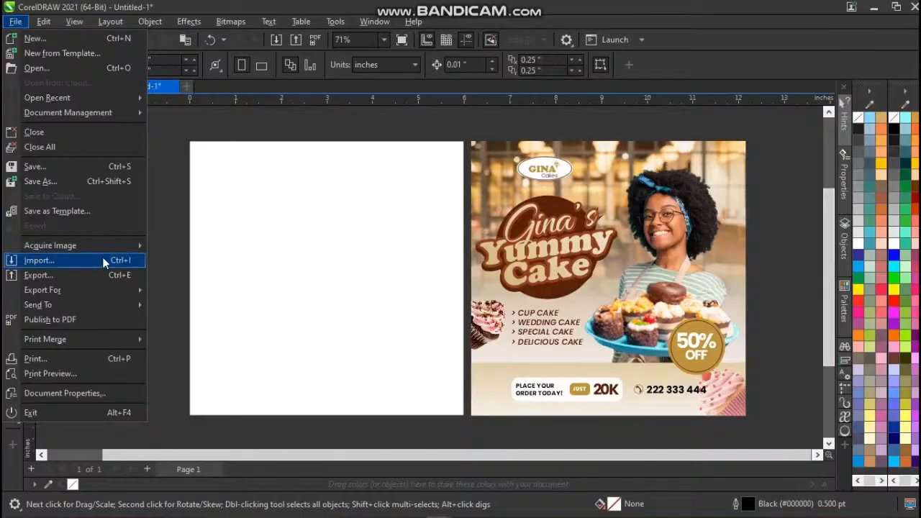
{"action": "left_click", "coordinate": [206, 259]}
{"action": "left_click", "coordinate": [120, 264]}
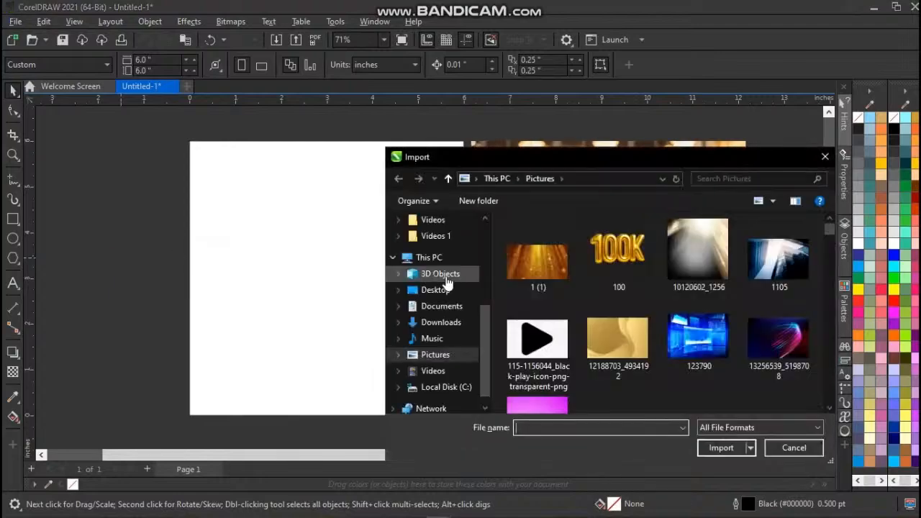
{"action": "left_click", "coordinate": [792, 448]}
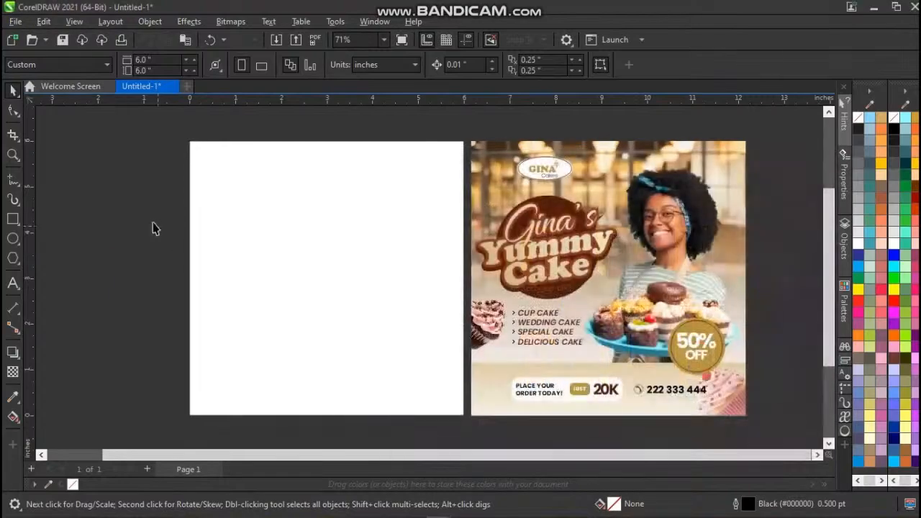
{"action": "left_click", "coordinate": [16, 23]}
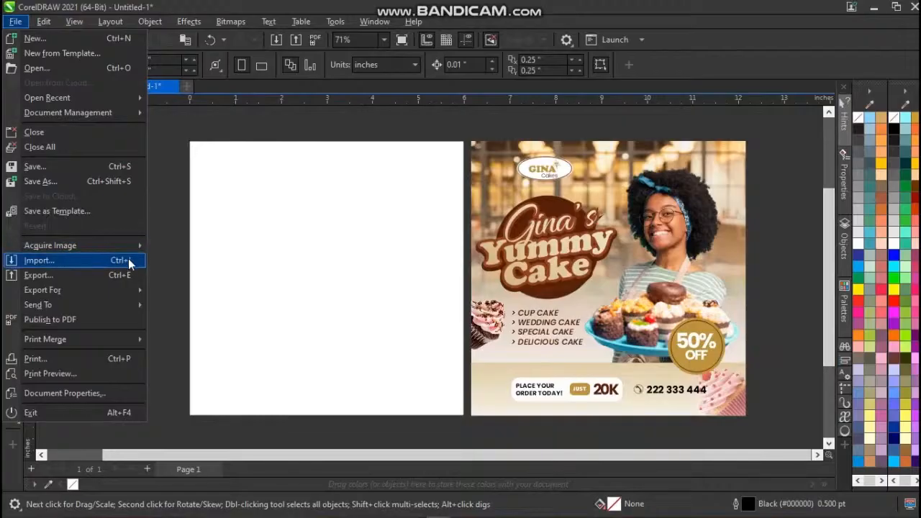
{"action": "left_click", "coordinate": [113, 261]}
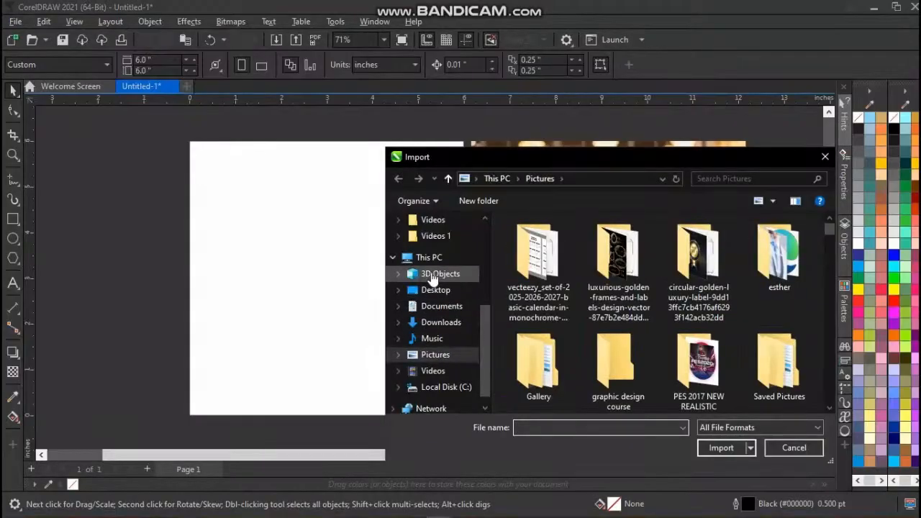
{"action": "left_click", "coordinate": [434, 278]}
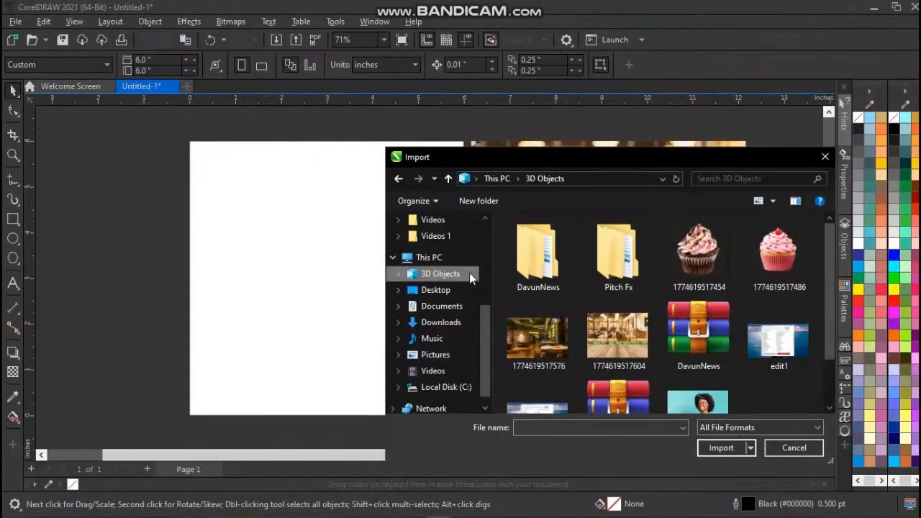
{"action": "left_click", "coordinate": [629, 340]}
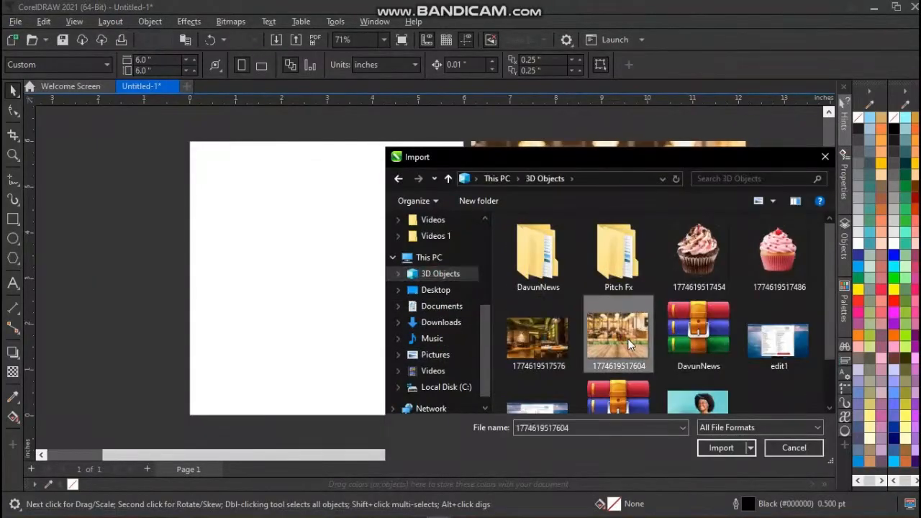
{"action": "left_click", "coordinate": [722, 448]}
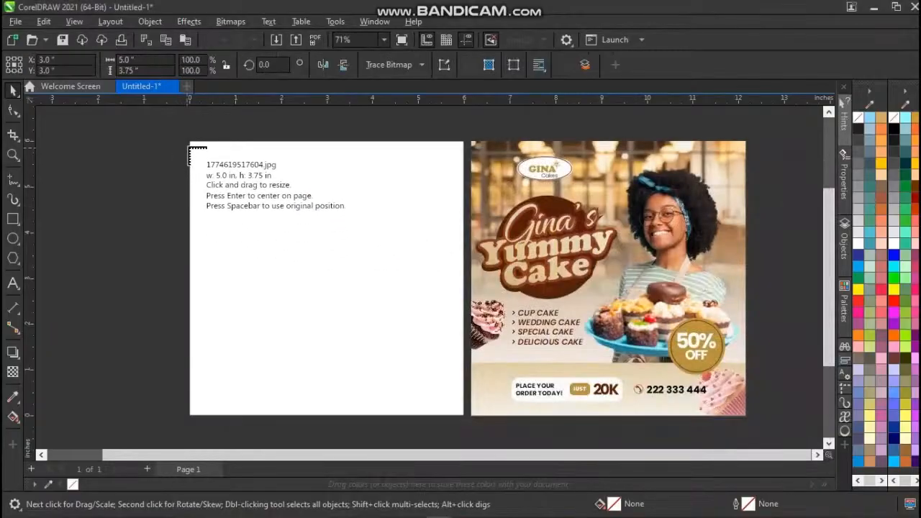
{"action": "left_click_drag", "start_coordinate": [190, 138], "coordinate": [481, 347]}
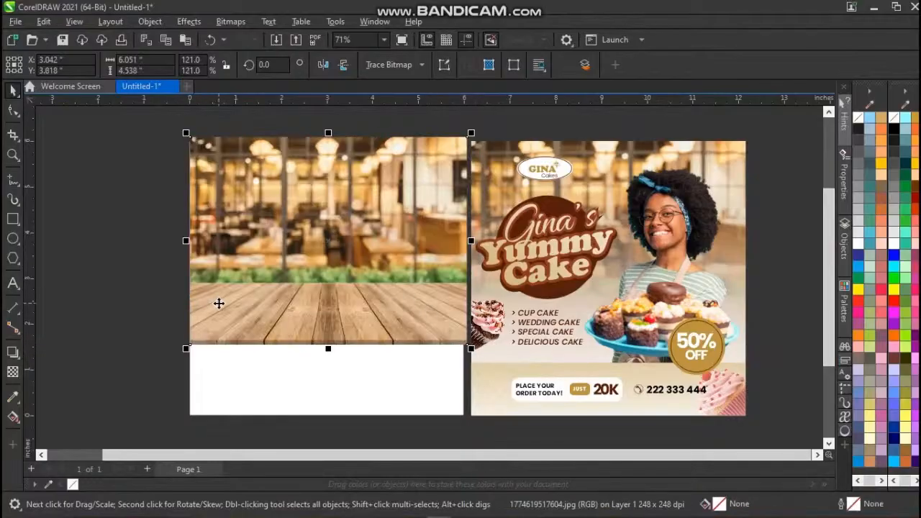
Enlarge the restaurant photo to about 6.11 inches wide and align it over the top of the square.
{"action": "mouse_move", "coordinate": [208, 288]}
{"action": "left_mouse_down"}
{"action": "mouse_move", "coordinate": [144, 307]}
{"action": "mouse_move", "coordinate": [213, 291]}
{"action": "left_mouse_up"}
{"action": "left_click", "coordinate": [226, 402]}
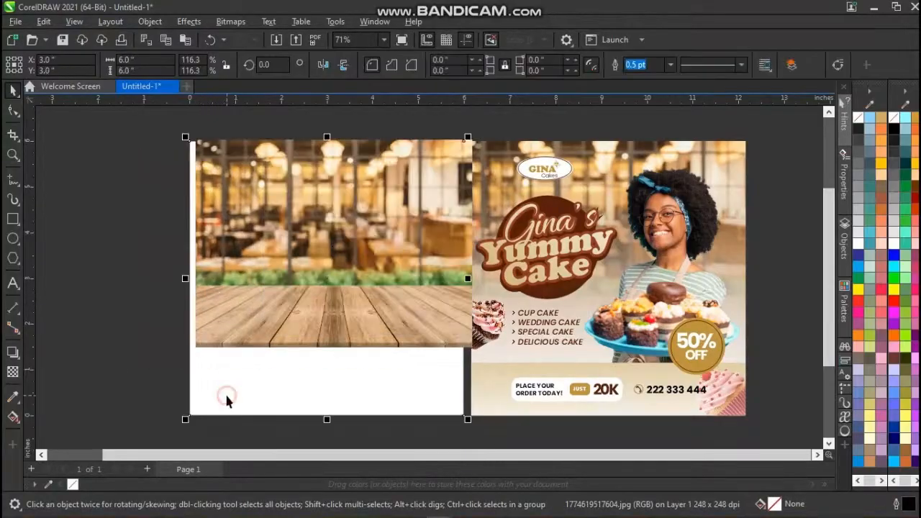
{"action": "left_click", "coordinate": [232, 319]}
{"action": "left_click_drag", "start_coordinate": [265, 305], "coordinate": [261, 305]}
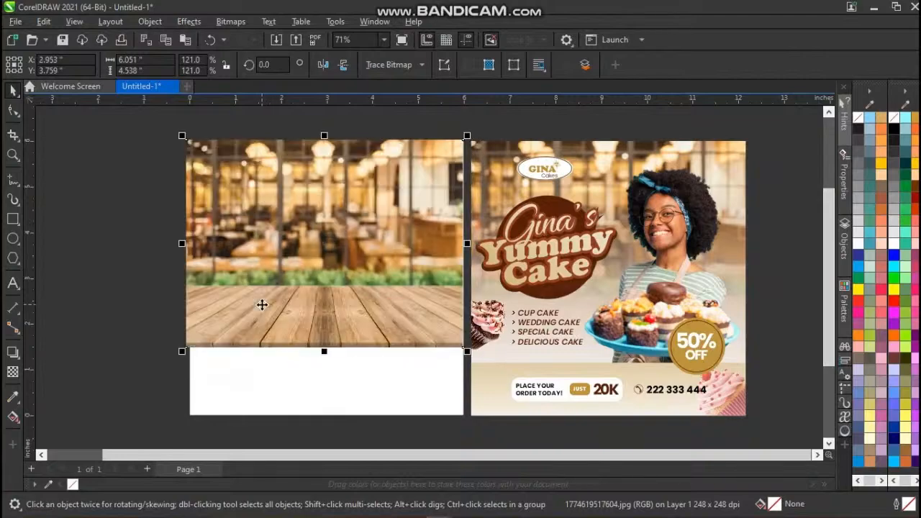
{"action": "left_click_drag", "start_coordinate": [182, 353], "coordinate": [181, 355]}
{"action": "mouse_move", "coordinate": [258, 294]}
{"action": "left_mouse_down"}
{"action": "mouse_move", "coordinate": [270, 299]}
{"action": "mouse_move", "coordinate": [261, 295]}
{"action": "left_mouse_up"}
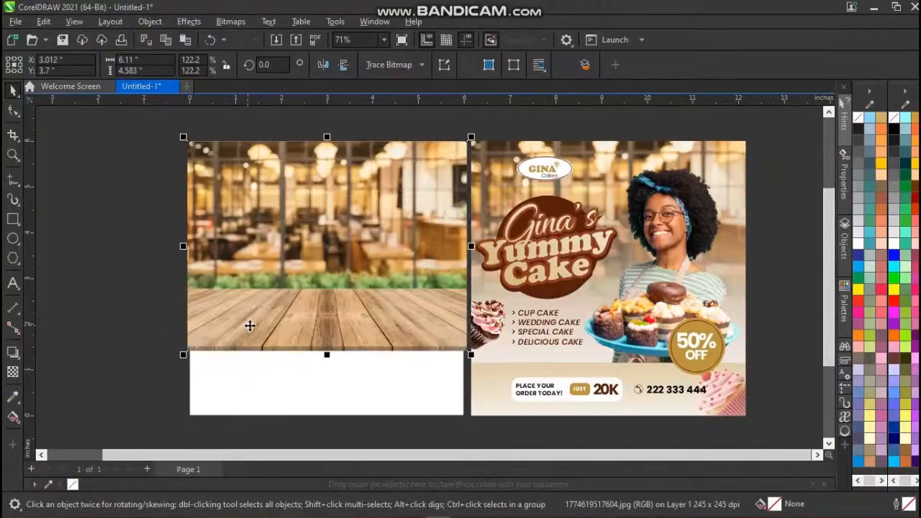
{"action": "left_click", "coordinate": [125, 315]}
Shift the restaurant photo to about X 1.745, Y 3.936 inches so it overhangs the square's upper left corner.
{"action": "left_click", "coordinate": [300, 307]}
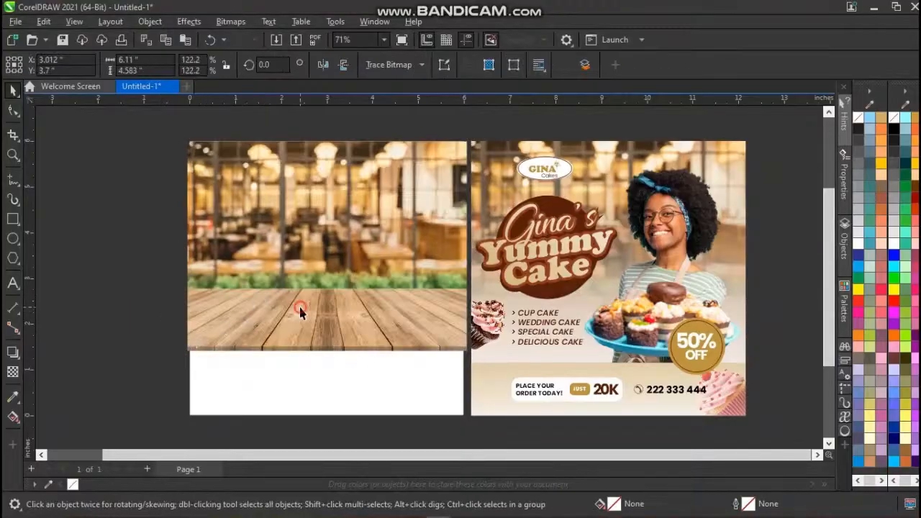
{"action": "left_click_drag", "start_coordinate": [310, 308], "coordinate": [254, 296]}
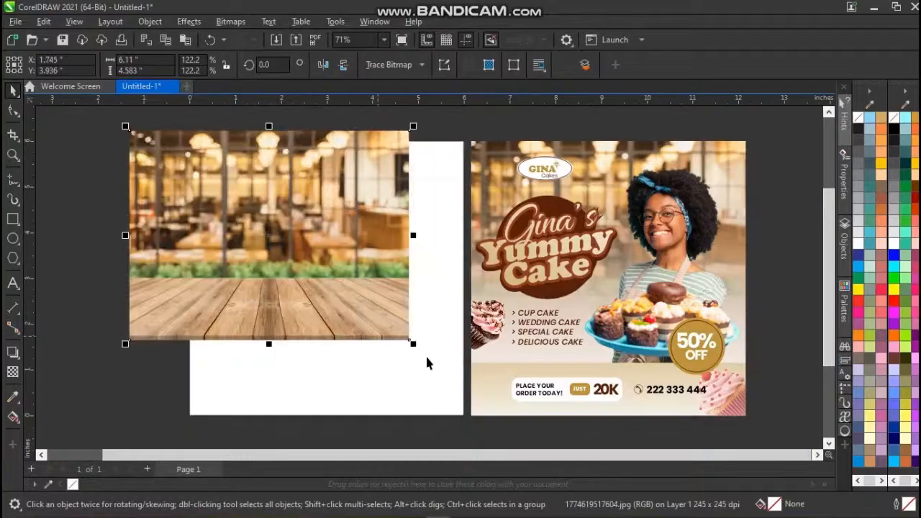
{"action": "left_click", "coordinate": [447, 363]}
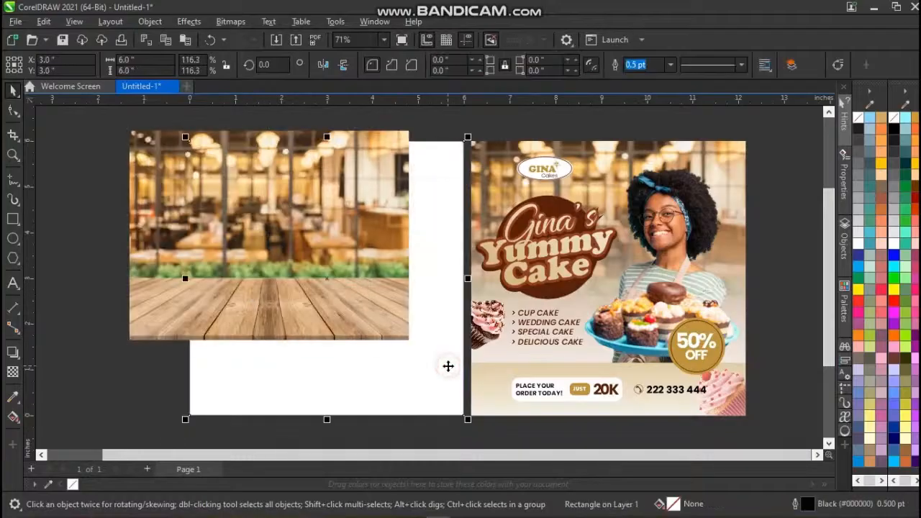
PowerClip the restaurant photo inside the 6-inch background square and select the clipped square.
{"action": "left_click", "coordinate": [274, 311]}
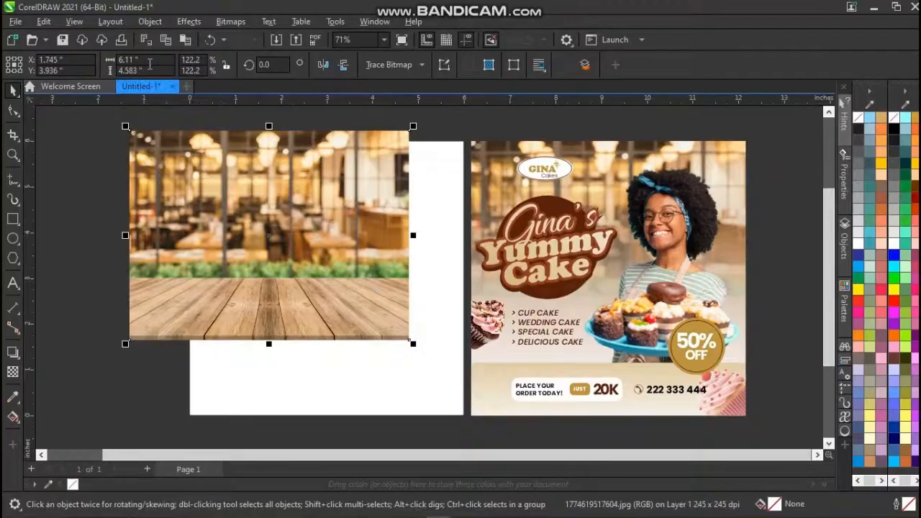
{"action": "left_click", "coordinate": [151, 22]}
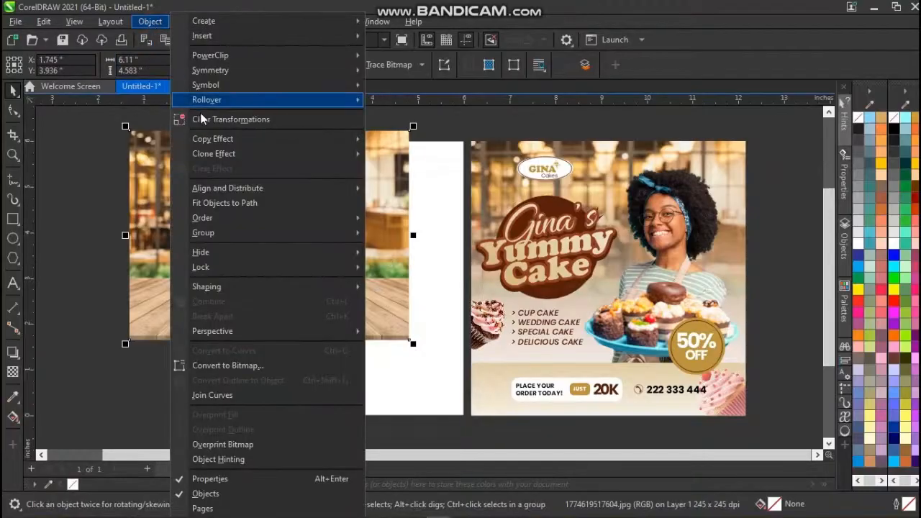
{"action": "mouse_move", "coordinate": [257, 58]}
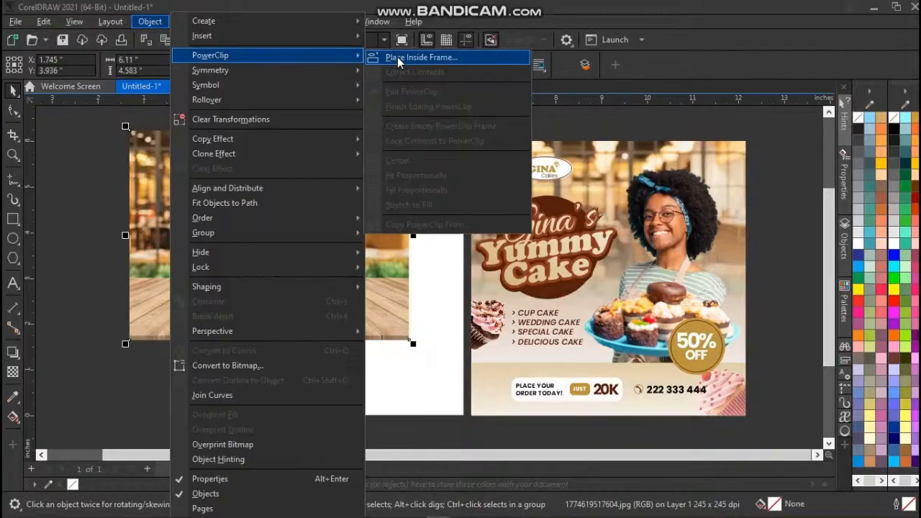
{"action": "left_click", "coordinate": [418, 58]}
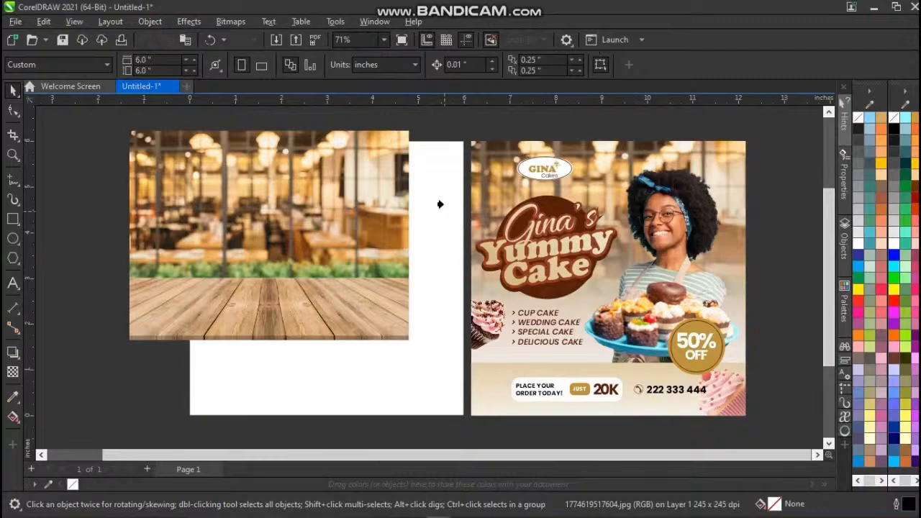
{"action": "left_click", "coordinate": [436, 271]}
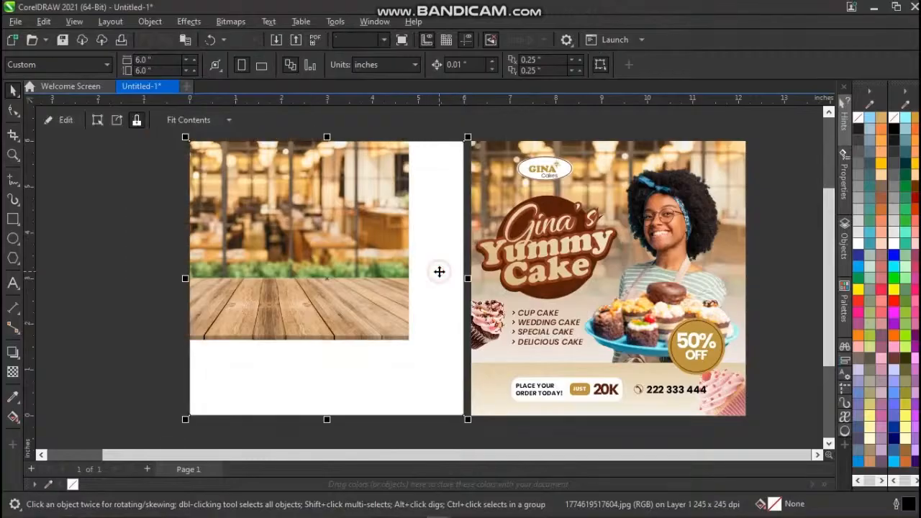
{"action": "left_click", "coordinate": [159, 305]}
{"action": "left_click", "coordinate": [272, 305]}
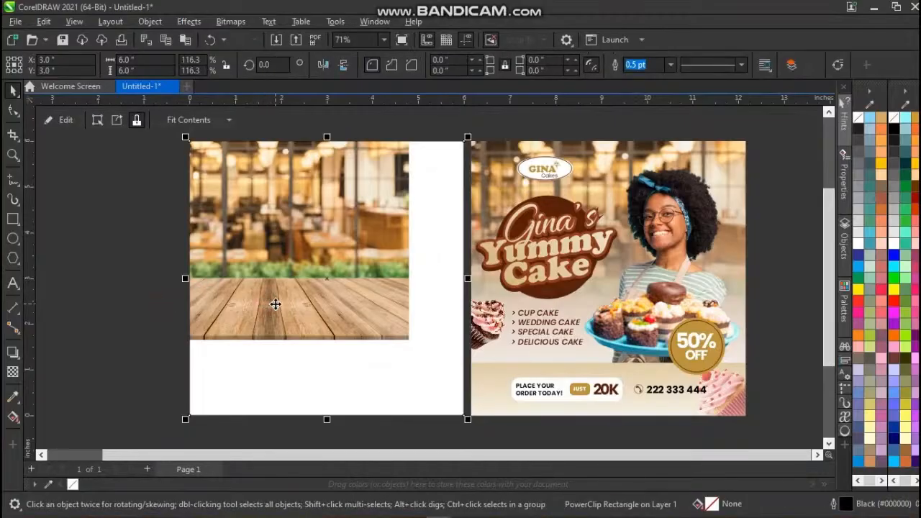
Undo the PowerClip of the restaurant photo and select the released photo.
{"action": "double_click", "coordinate": [276, 305]}
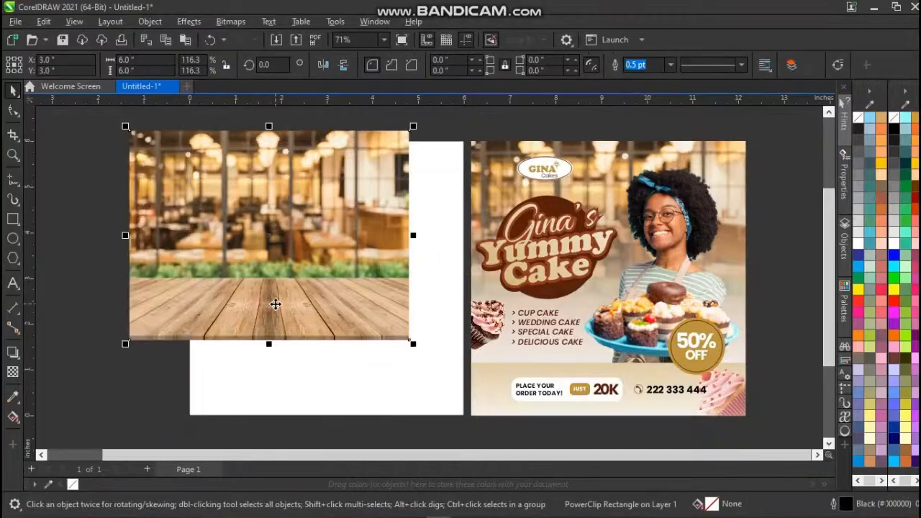
{"action": "left_click", "coordinate": [141, 406]}
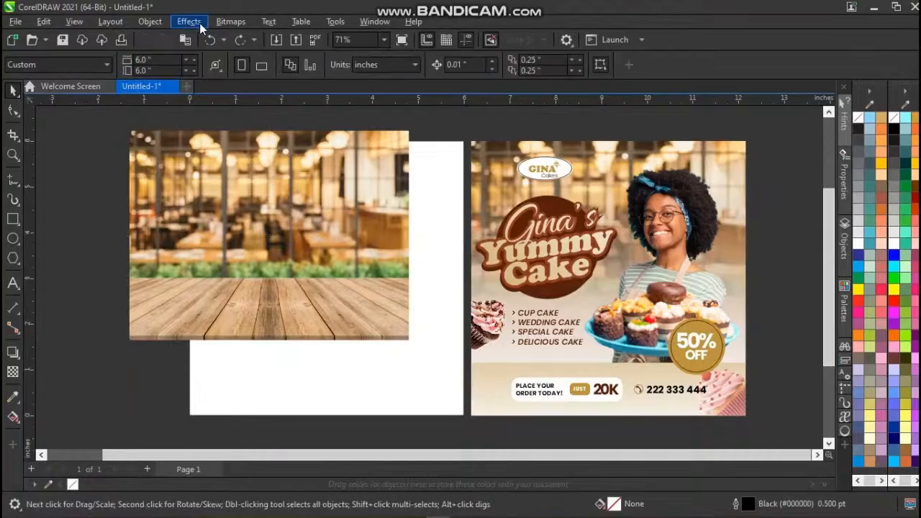
{"action": "left_click", "coordinate": [231, 192]}
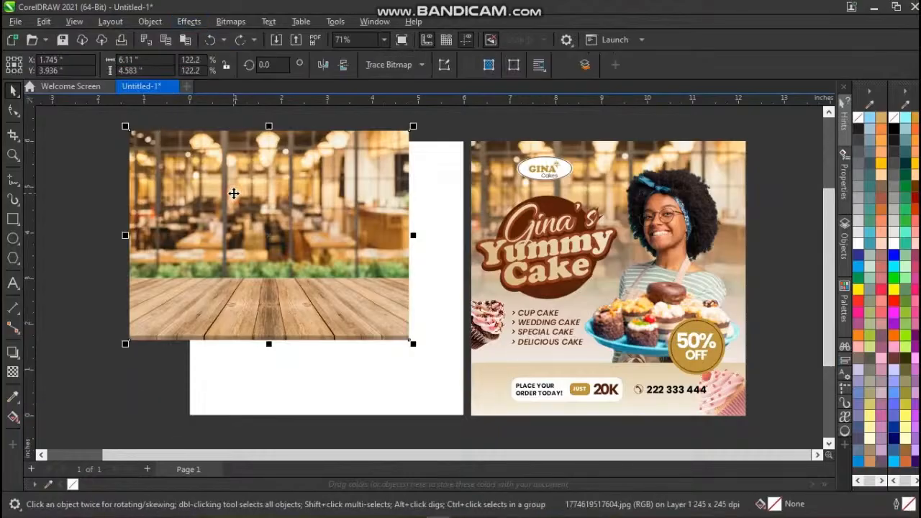
{"action": "left_click", "coordinate": [190, 21]}
{"action": "mouse_move", "coordinate": [149, 22]}
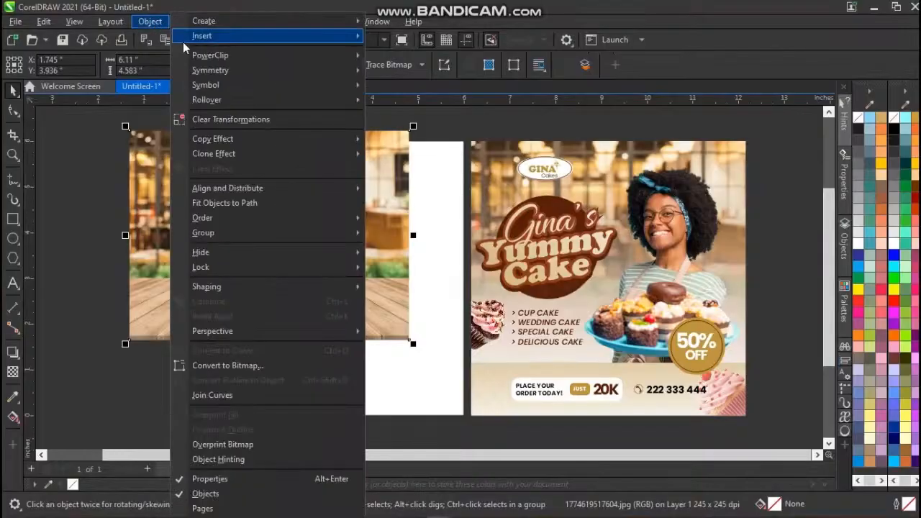
{"action": "mouse_move", "coordinate": [203, 58]}
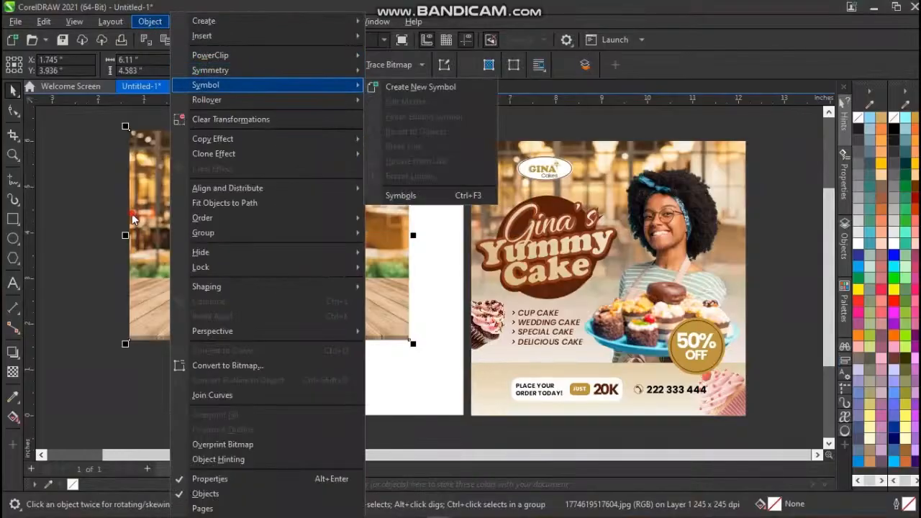
{"action": "left_click", "coordinate": [206, 233]}
{"action": "left_click", "coordinate": [350, 255]}
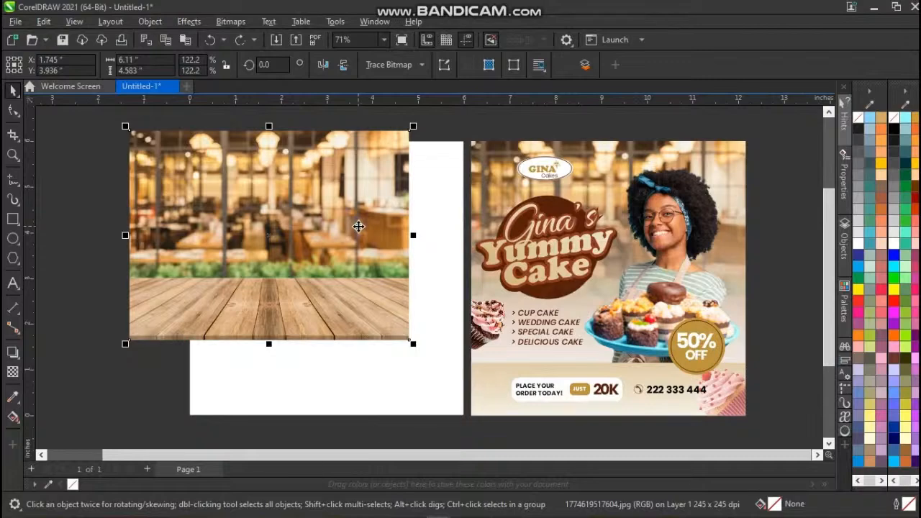
Move the restaurant photo over the upper part of the 6-inch background square and PowerClip it inside.
{"action": "left_click_drag", "start_coordinate": [358, 227], "coordinate": [424, 238]}
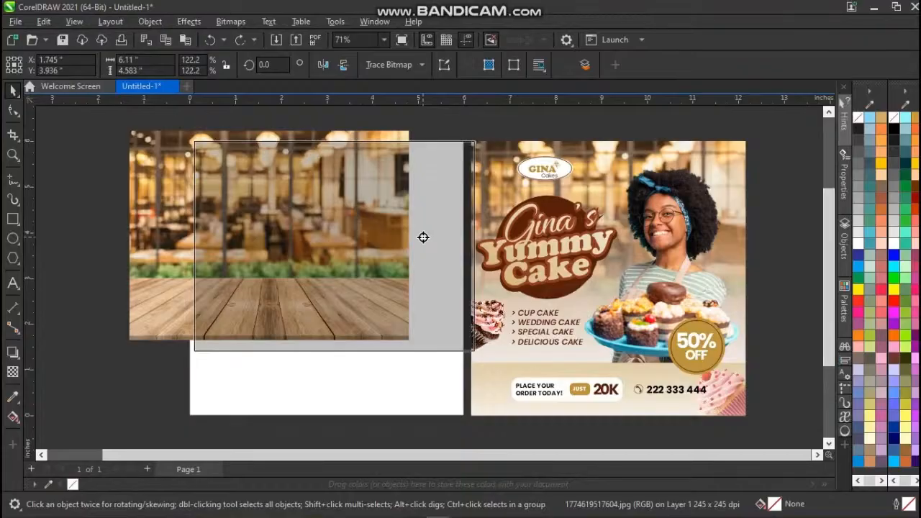
{"action": "left_click_drag", "start_coordinate": [423, 238], "coordinate": [423, 239]}
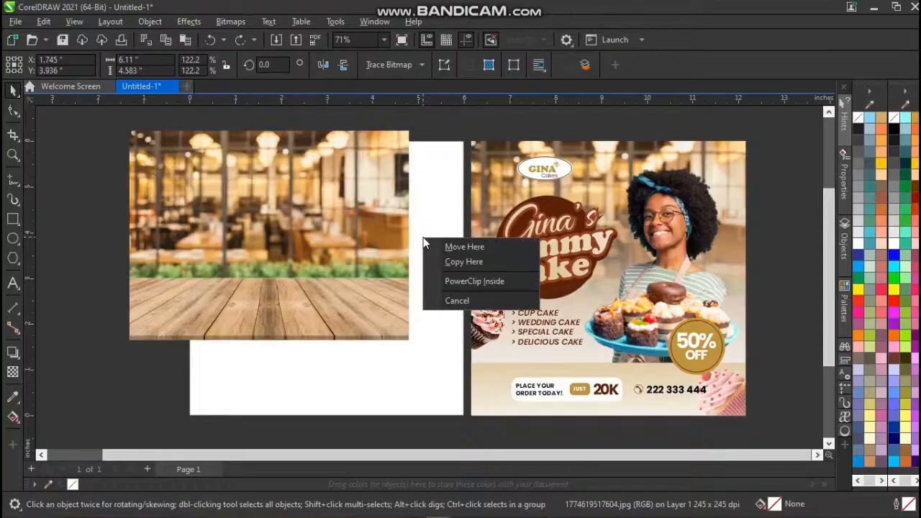
{"action": "left_click", "coordinate": [468, 286]}
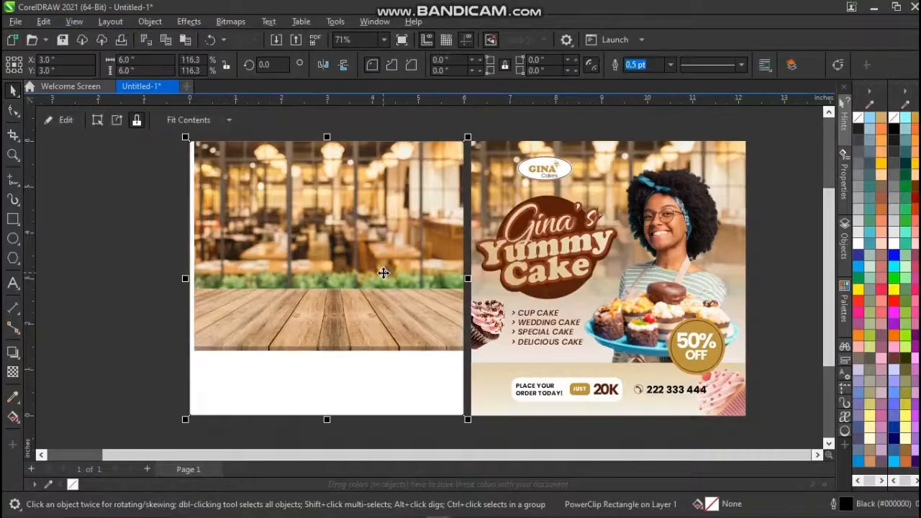
{"action": "double_click", "coordinate": [384, 273]}
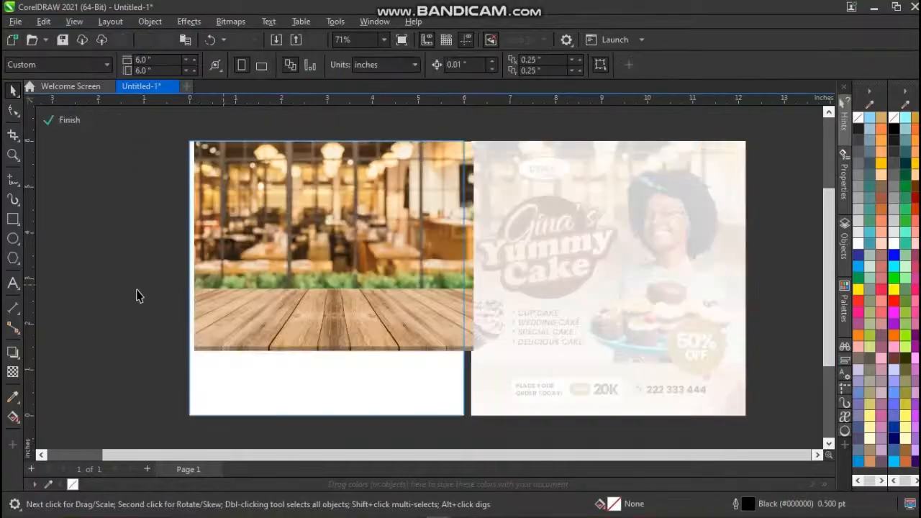
{"action": "left_click", "coordinate": [136, 291], "text": "ctrl"}
{"action": "left_click", "coordinate": [139, 295]}
{"action": "left_click", "coordinate": [247, 282]}
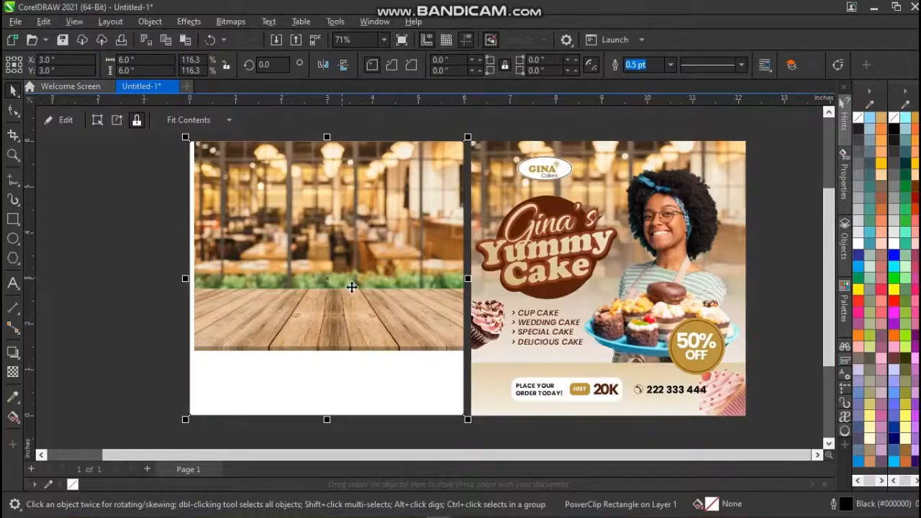
{"action": "left_click", "coordinate": [170, 227]}
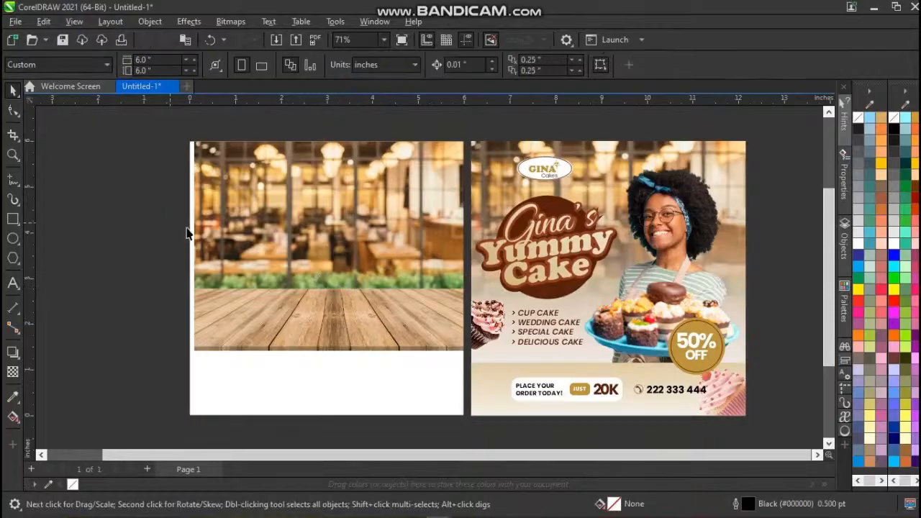
{"action": "left_click", "coordinate": [273, 264]}
{"action": "double_click", "coordinate": [308, 324]}
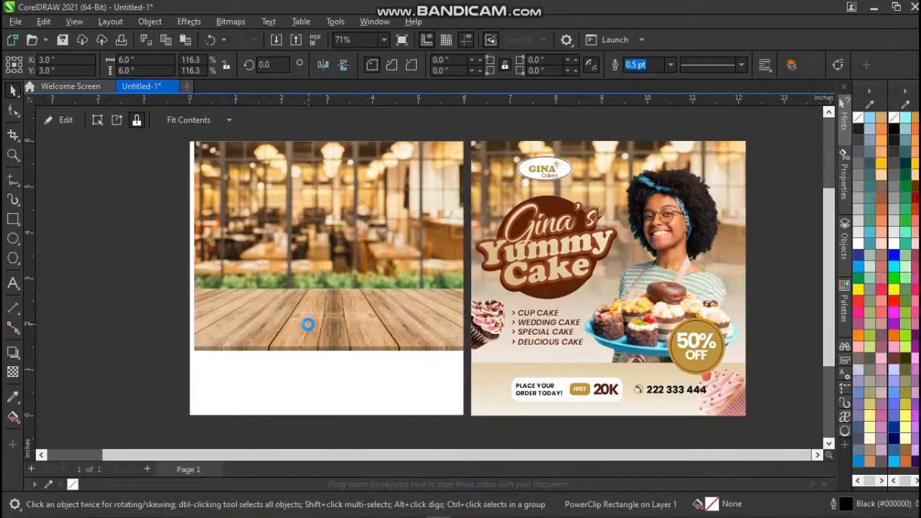
{"action": "left_click", "coordinate": [161, 335]}
{"action": "left_click", "coordinate": [288, 313]}
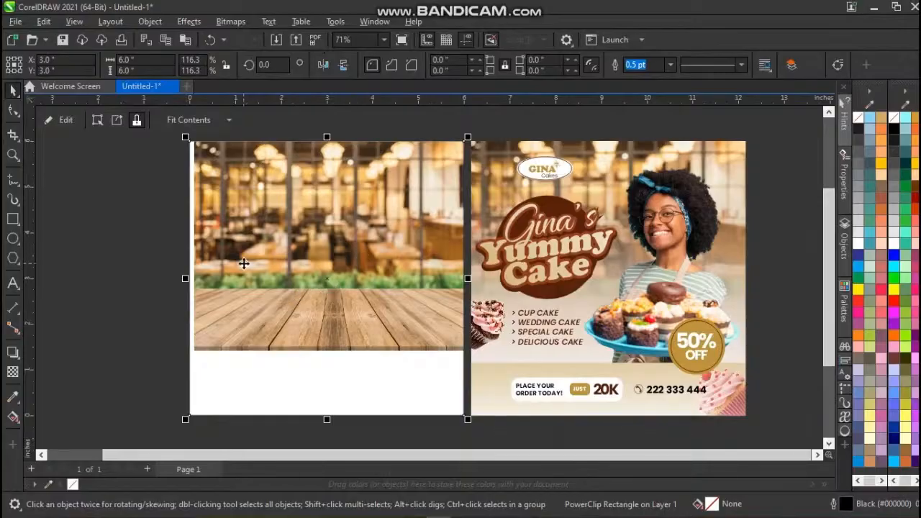
{"action": "left_click", "coordinate": [65, 121]}
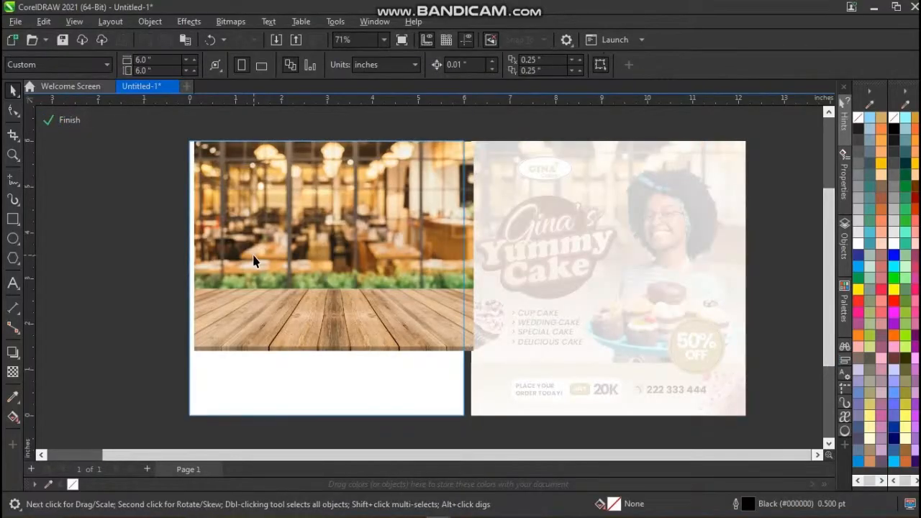
{"action": "left_click", "coordinate": [161, 311], "text": "ctrl"}
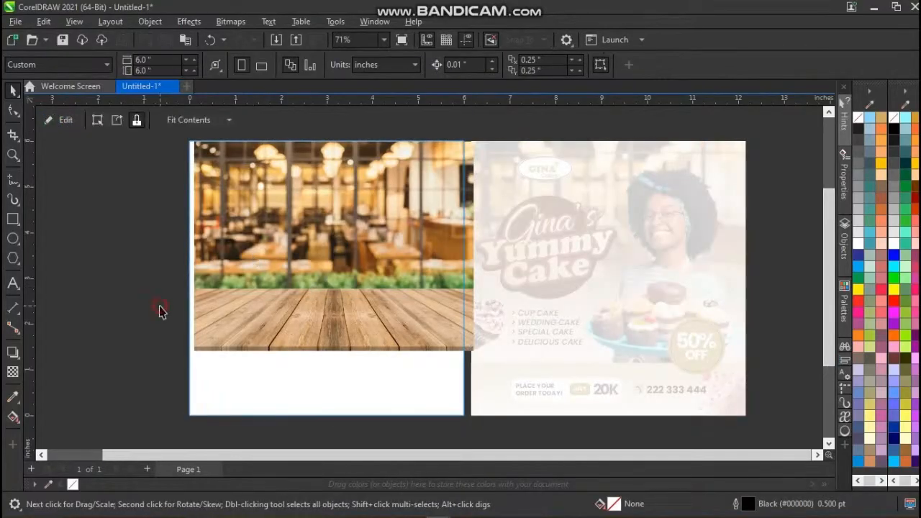
{"action": "left_click", "coordinate": [394, 282]}
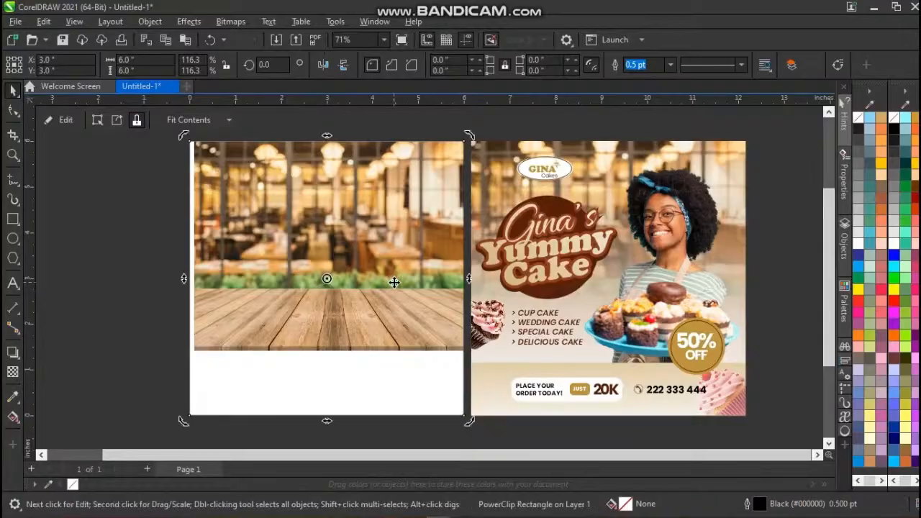
Open the clipped square's contents and shift the restaurant photo to about X 3.012, Y 3.7 inches, covering the square's full width.
{"action": "left_click", "coordinate": [394, 282], "text": "ctrl"}
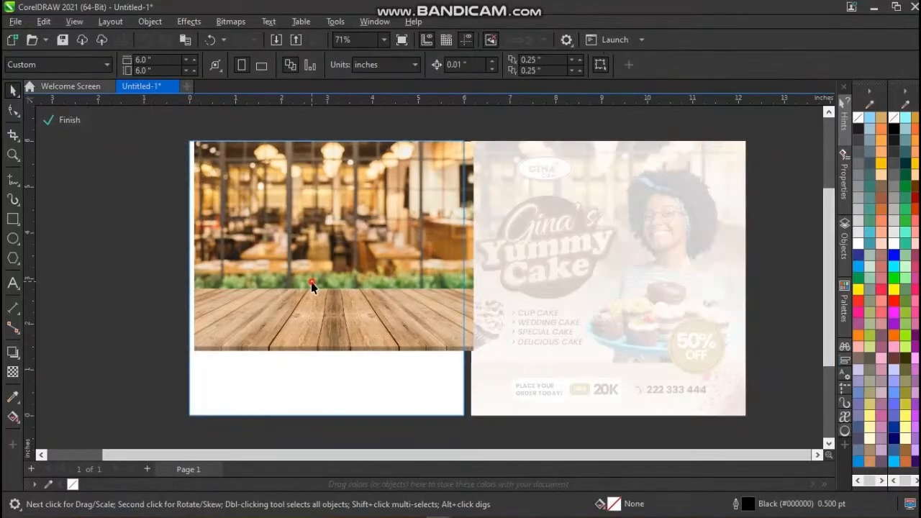
{"action": "left_click_drag", "start_coordinate": [284, 291], "coordinate": [277, 291]}
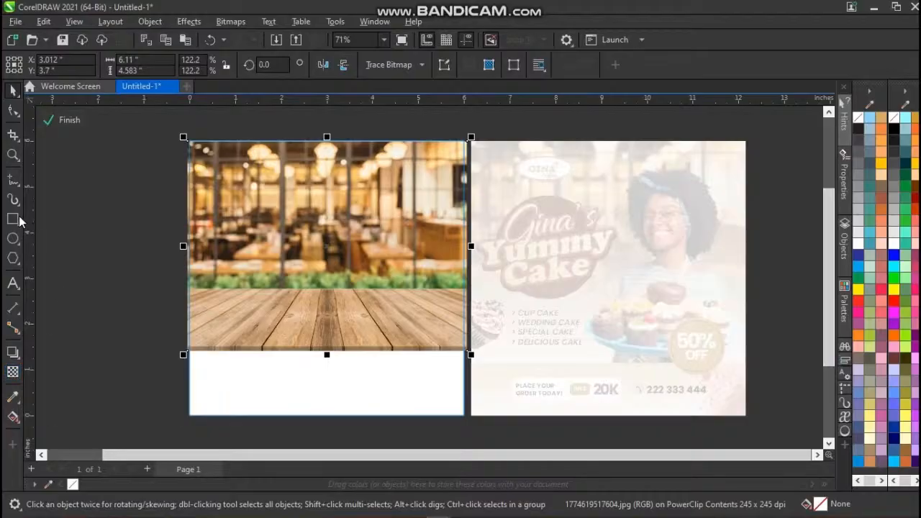
{"action": "left_click", "coordinate": [104, 327]}
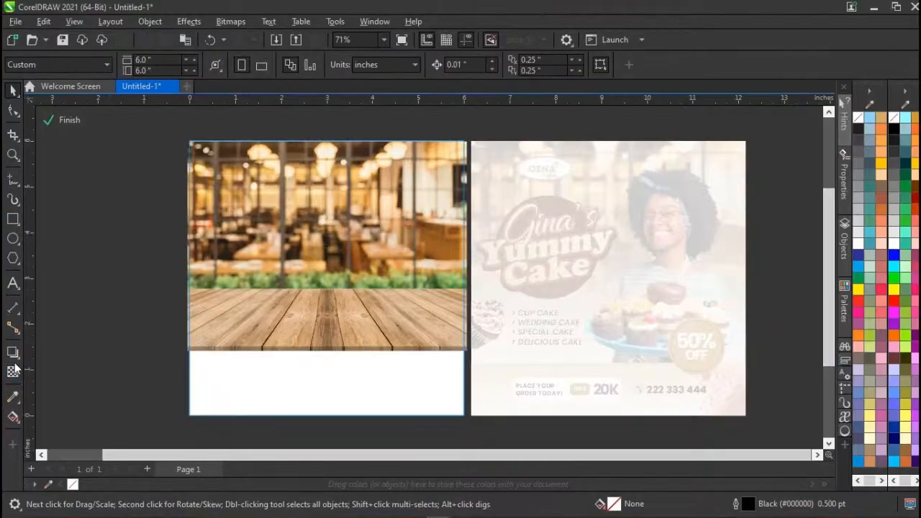
Apply a -90° linear fountain transparency to the restaurant photo, fading it out downwards from the windows, and finish editing the PowerClip.
{"action": "left_click", "coordinate": [13, 372]}
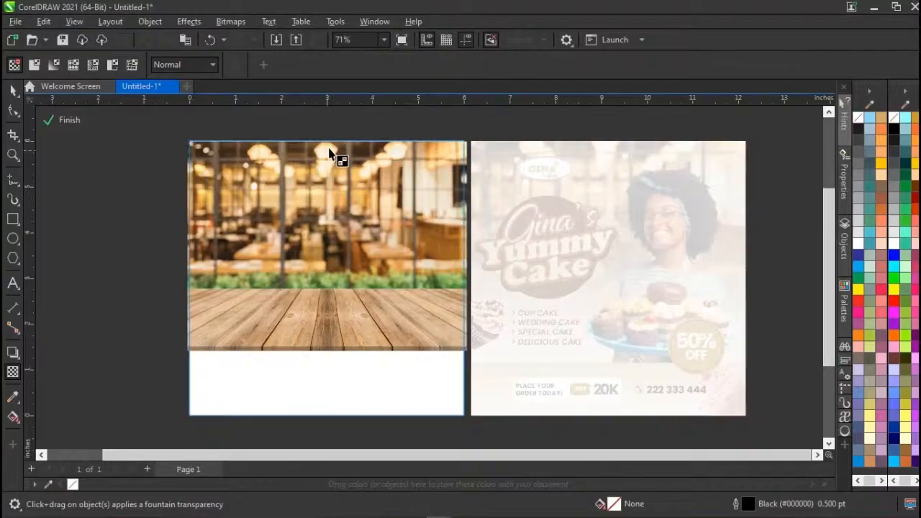
{"action": "left_click", "coordinate": [331, 283]}
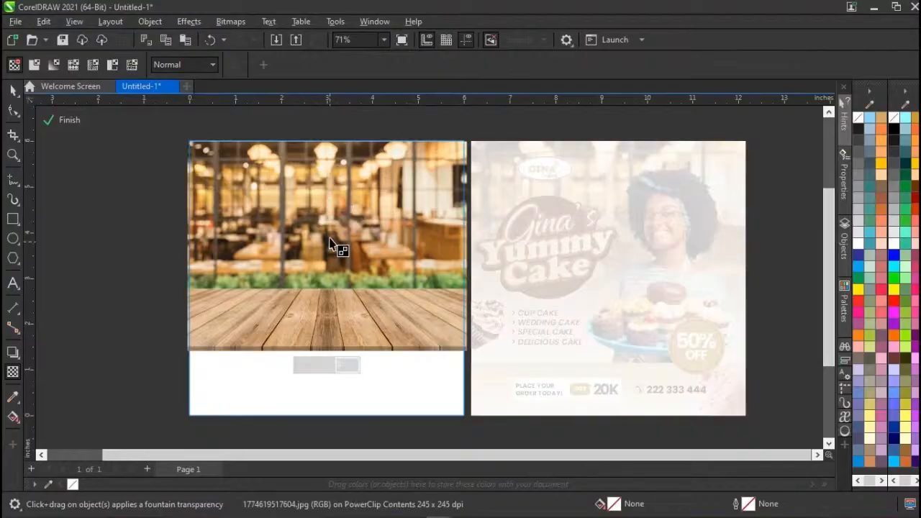
{"action": "left_click_drag", "start_coordinate": [331, 225], "coordinate": [331, 311]}
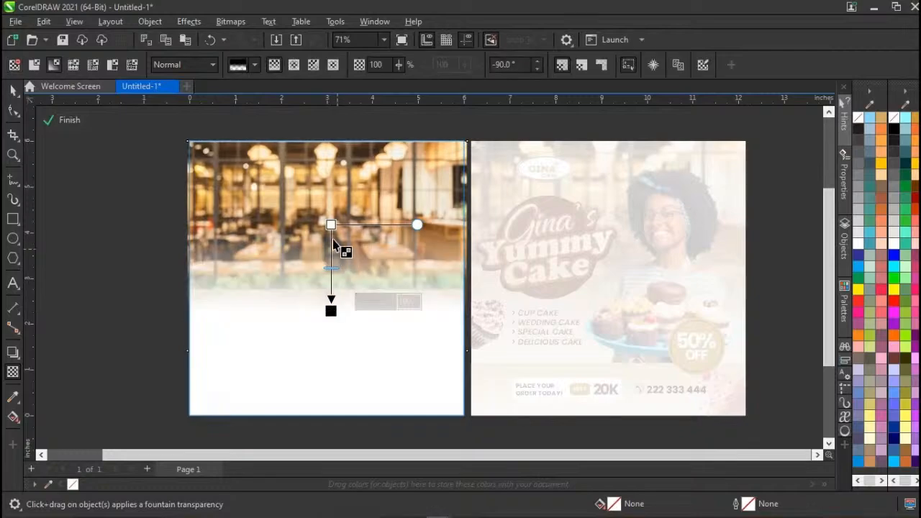
{"action": "left_click_drag", "start_coordinate": [331, 224], "coordinate": [331, 187]}
{"action": "key", "text": "space"}
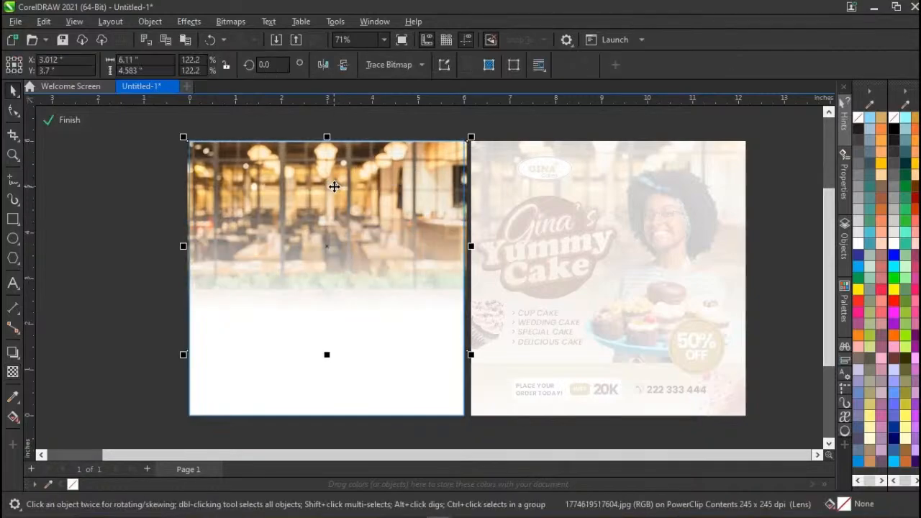
{"action": "left_click", "coordinate": [142, 297], "text": "ctrl"}
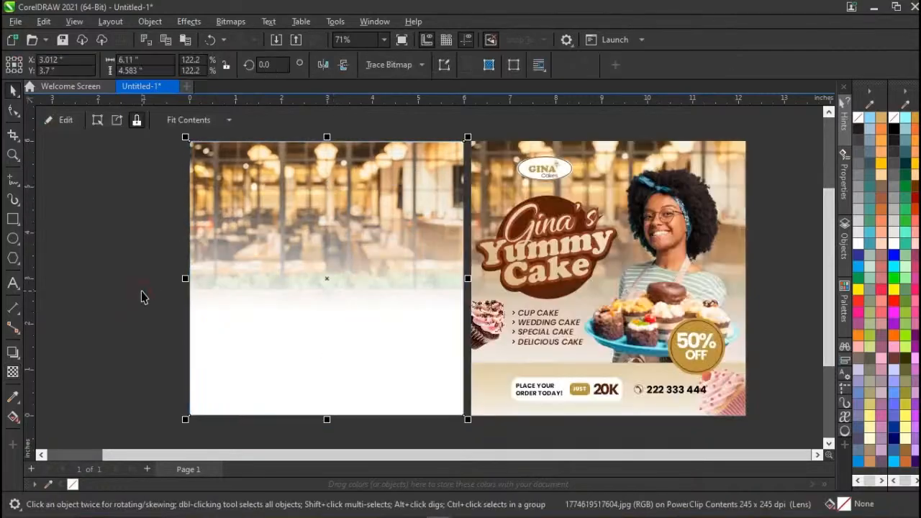
{"action": "left_click", "coordinate": [180, 305]}
{"action": "left_click", "coordinate": [317, 272]}
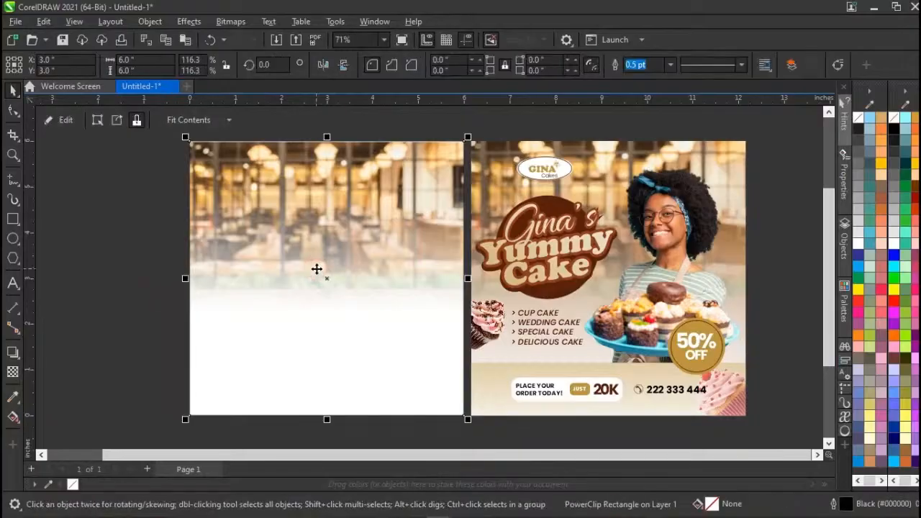
{"action": "left_click", "coordinate": [318, 270], "text": "ctrl"}
{"action": "left_click", "coordinate": [163, 322]}
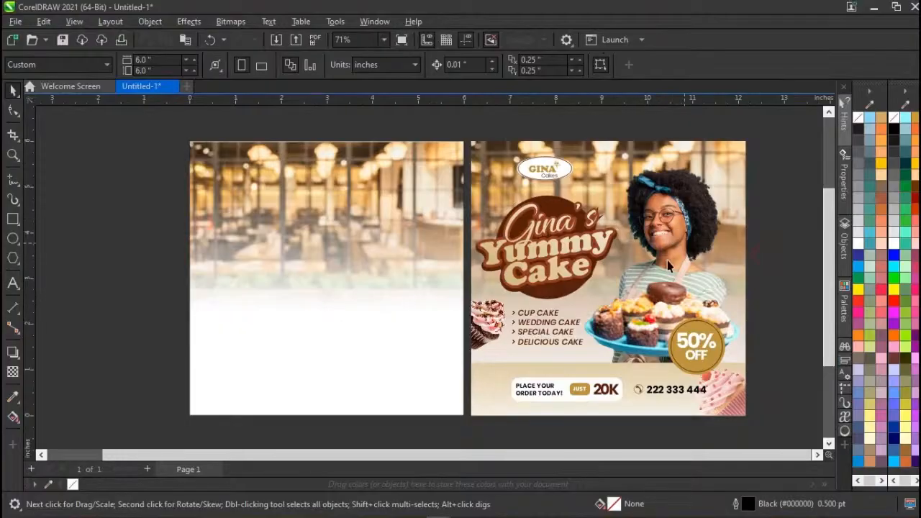
Import young-pretty-afro-woman-baker-with-cakes from the 3D Objects folder, placing it about 5.94 by 4.58 inches over the background.
{"action": "key", "text": "ctrl+i"}
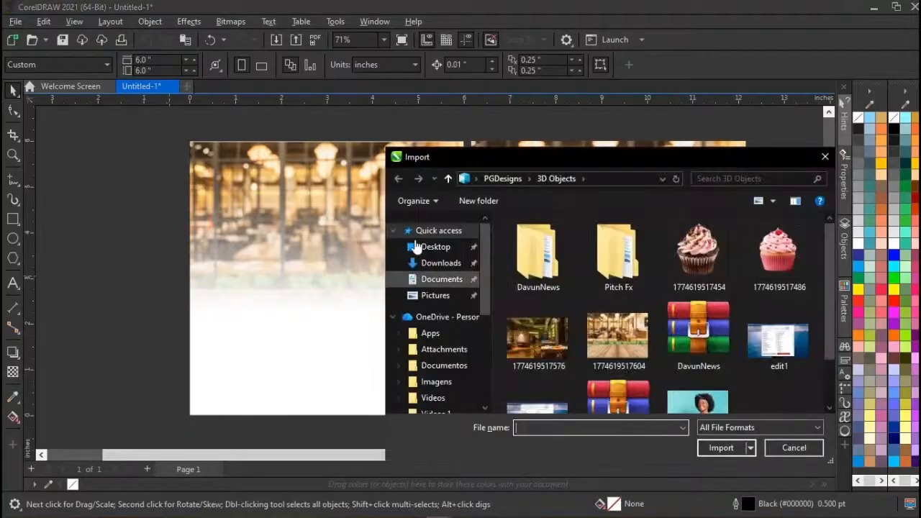
{"action": "scroll", "coordinate": [653, 356], "scroll_direction": "down", "scroll_amount": 1}
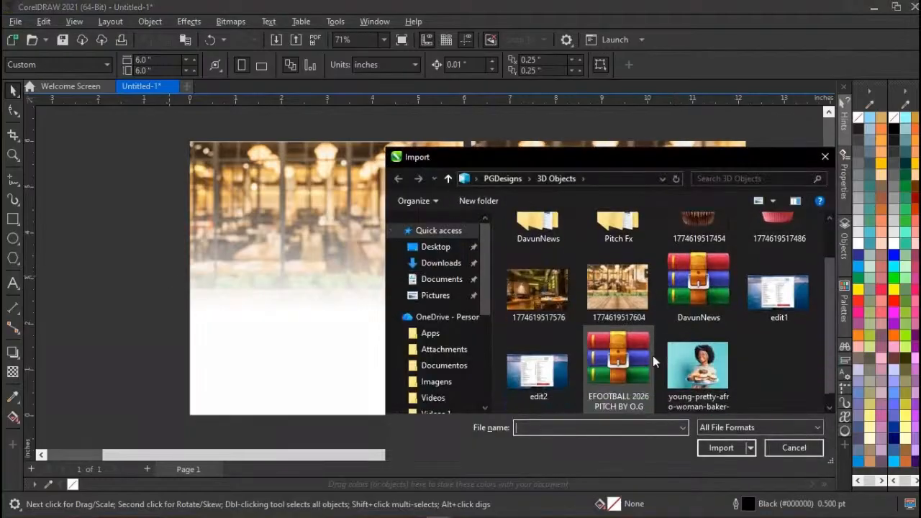
{"action": "left_click", "coordinate": [712, 367]}
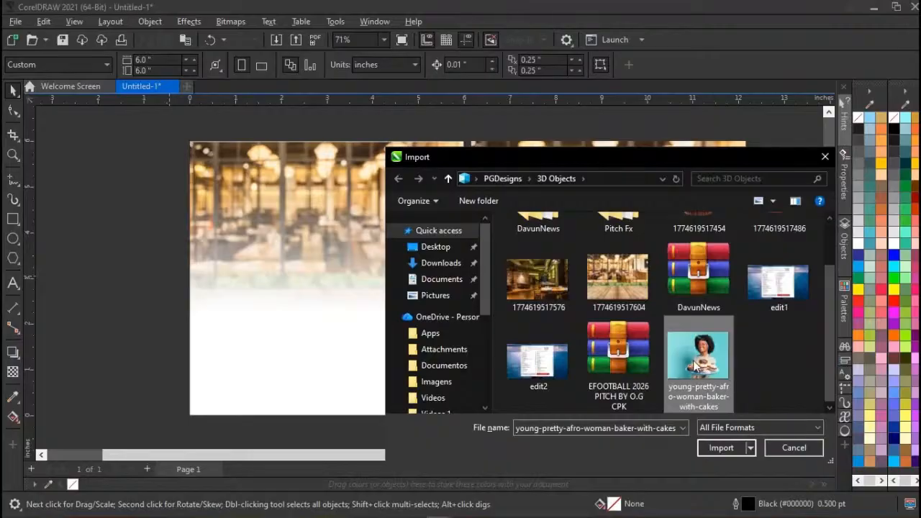
{"action": "left_click", "coordinate": [716, 447]}
{"action": "key", "text": "Return"}
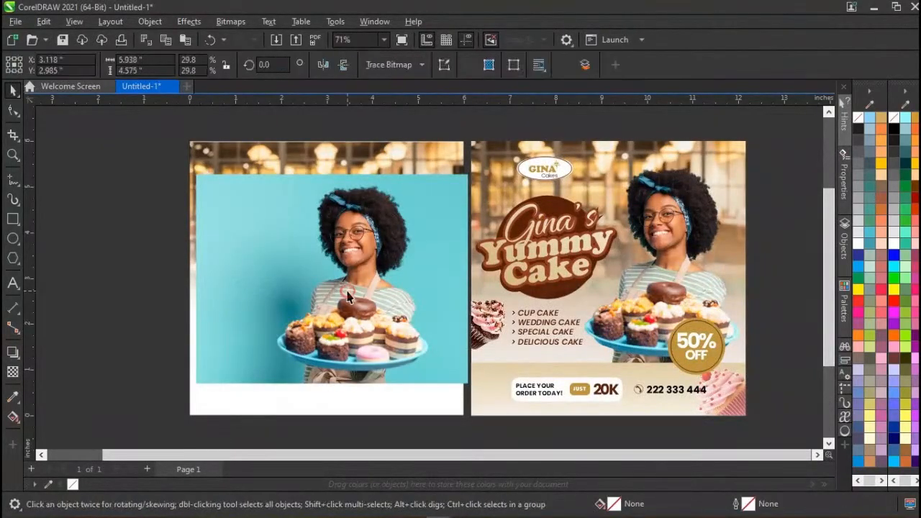
{"action": "left_click", "coordinate": [115, 345]}
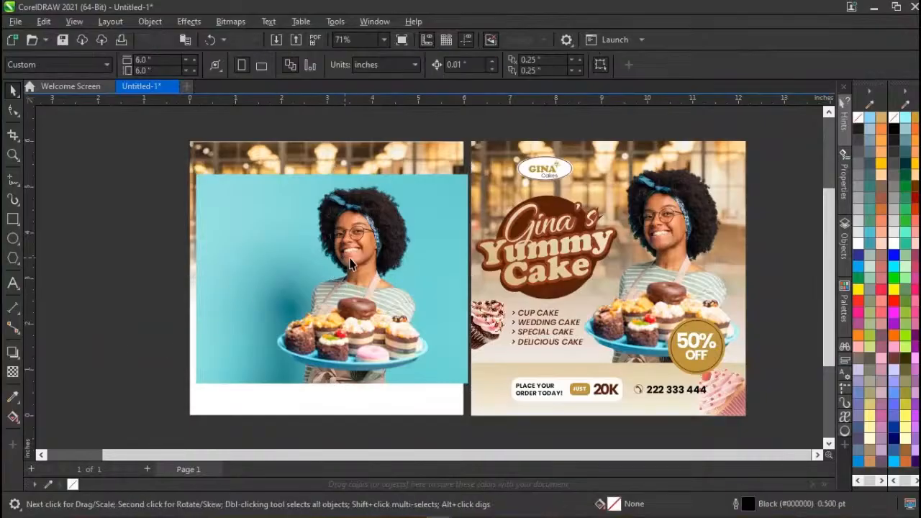
Delete the imported baker photo from the flyer page.
{"action": "scroll", "coordinate": [392, 267], "scroll_direction": "up", "scroll_amount": 1}
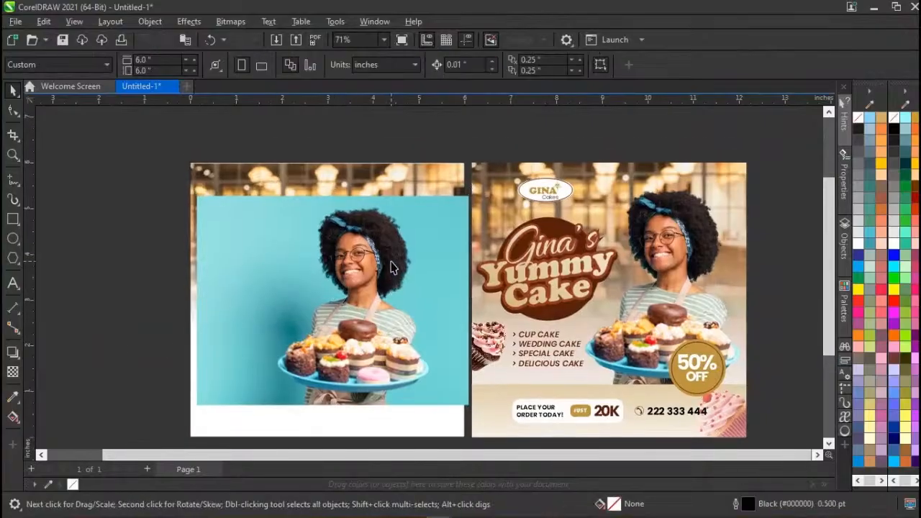
{"action": "scroll", "coordinate": [393, 267], "scroll_direction": "up", "scroll_amount": 3}
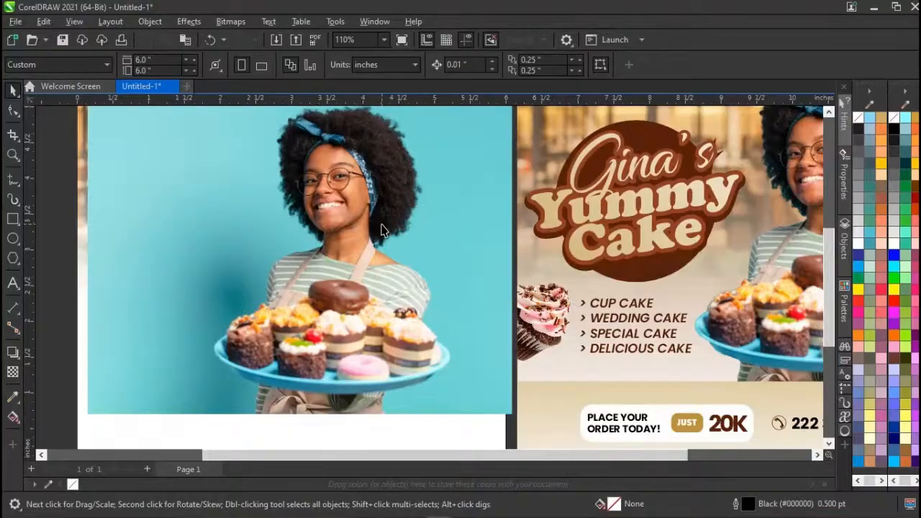
{"action": "left_click", "coordinate": [341, 257]}
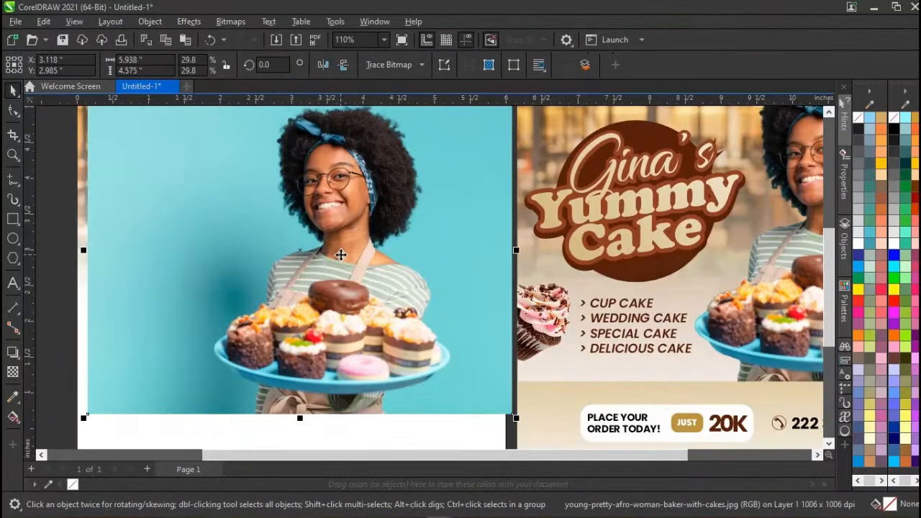
{"action": "key", "text": "Delete"}
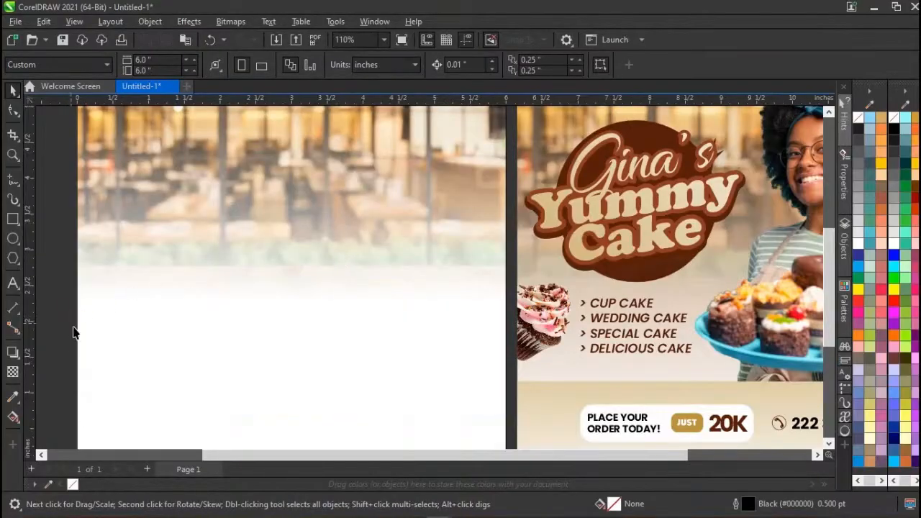
Switch to Photoshop and open young-pretty-afro-woman-baker-with-cakes from the 3D Objects folder.
{"action": "mouse_move", "coordinate": [93, 516]}
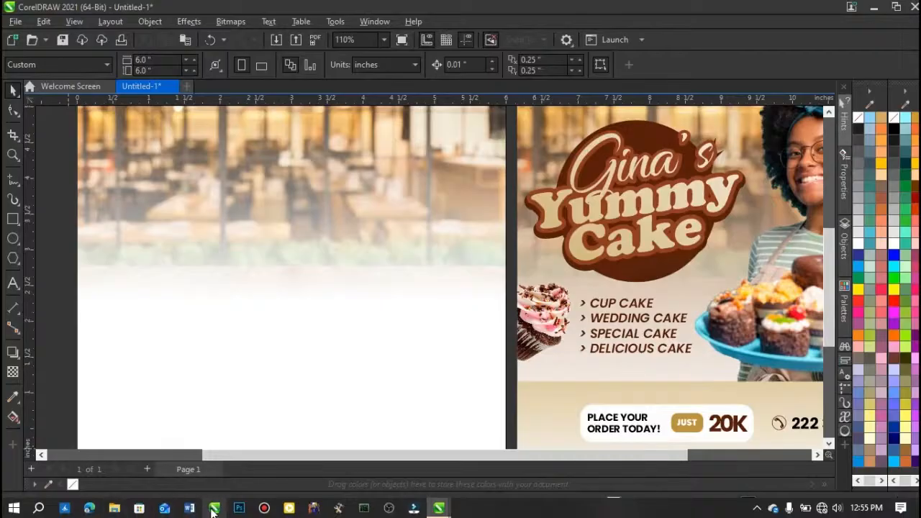
{"action": "left_click", "coordinate": [240, 512]}
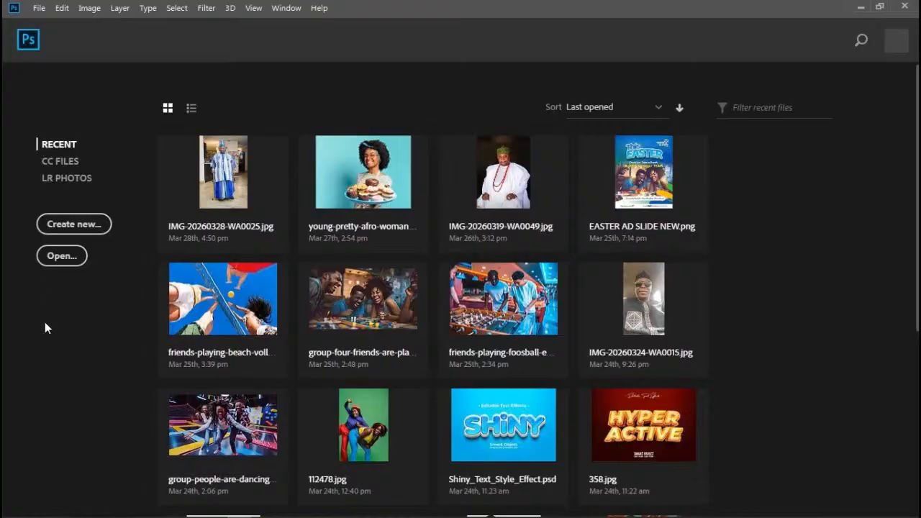
{"action": "left_click", "coordinate": [58, 262]}
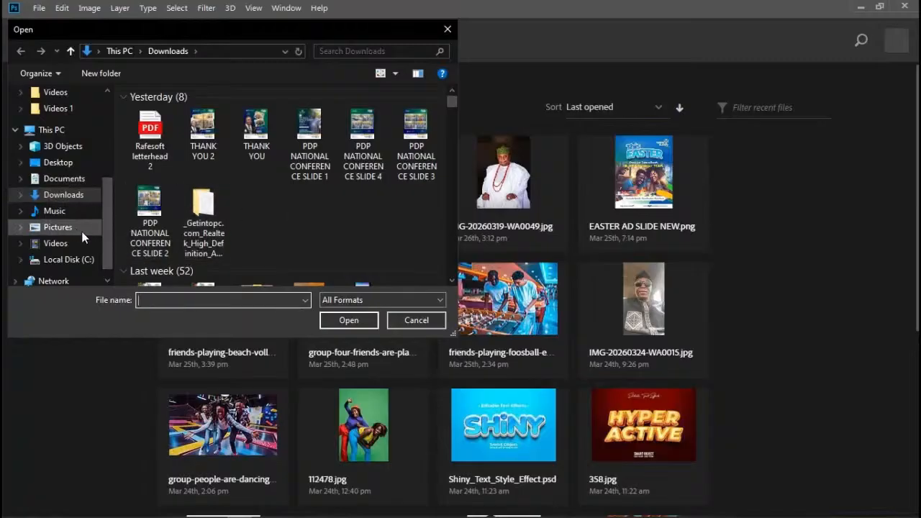
{"action": "left_click", "coordinate": [55, 148]}
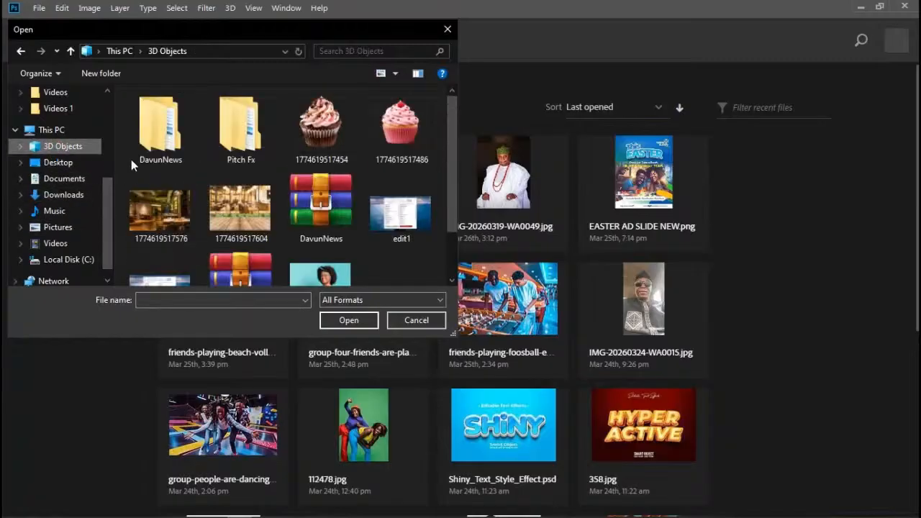
{"action": "left_click", "coordinate": [322, 276]}
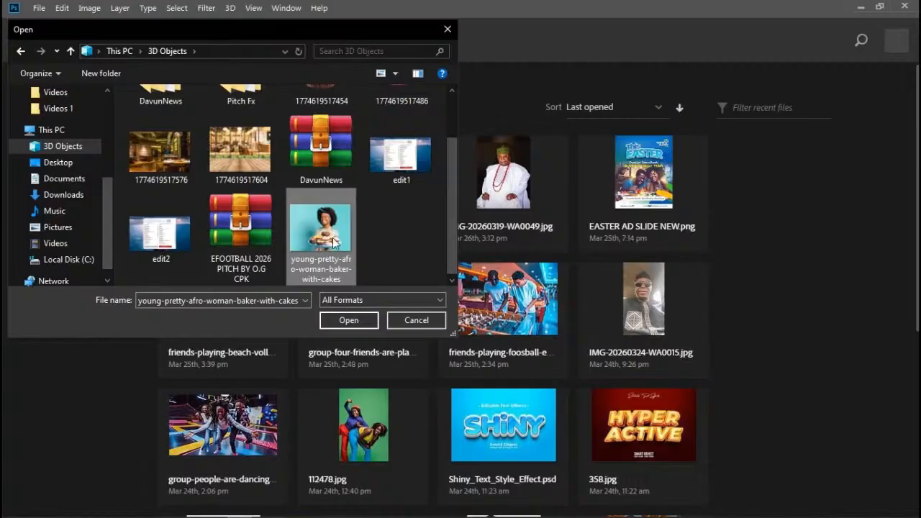
{"action": "left_click", "coordinate": [349, 321]}
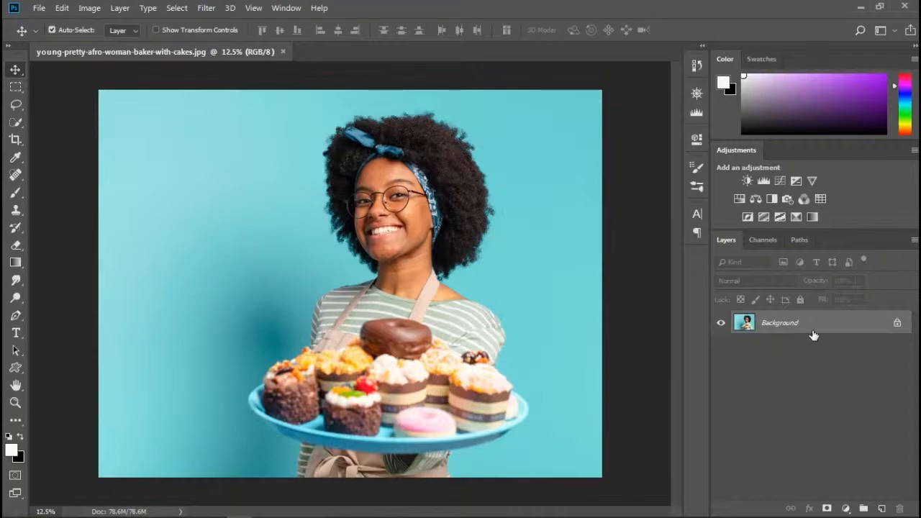
Unlock the Background layer, duplicate it, hide the original Layer 0 and make Layer 0 copy the active layer.
{"action": "left_click", "coordinate": [899, 325]}
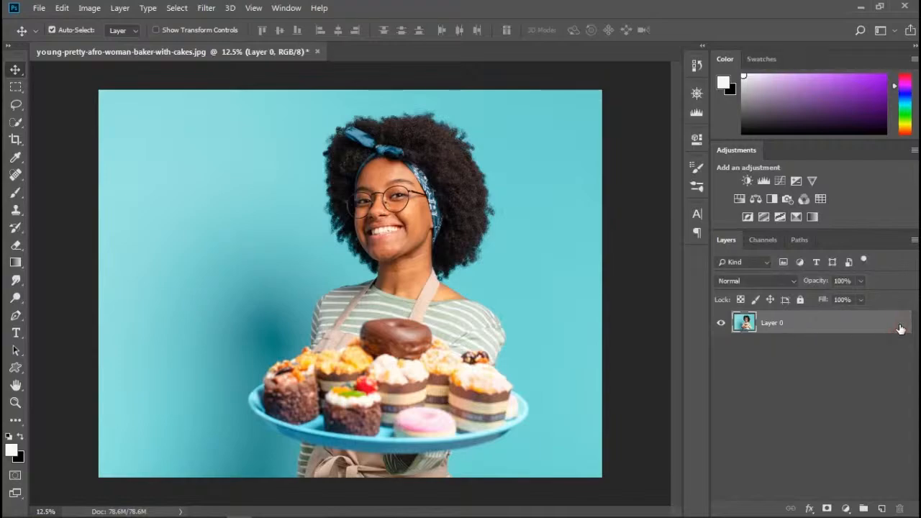
{"action": "key", "text": "ctrl"}
{"action": "key", "text": "ctrl+j"}
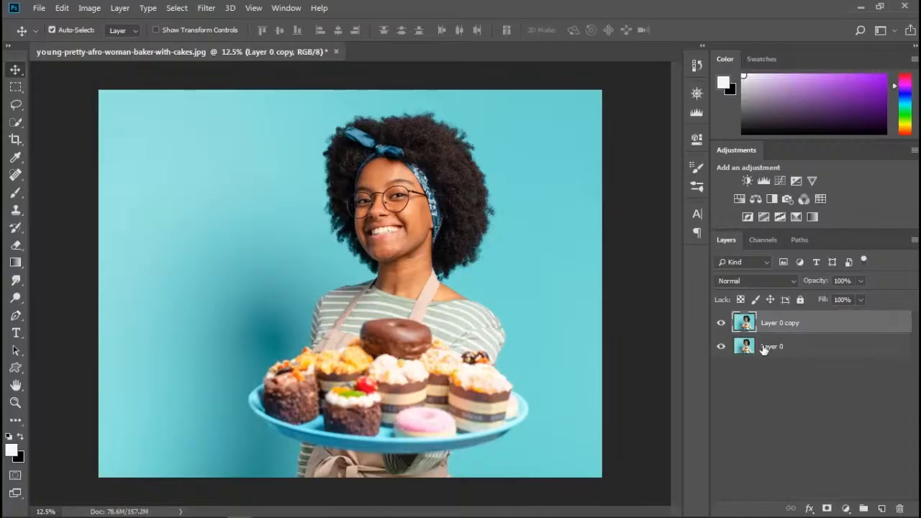
{"action": "left_click", "coordinate": [736, 349]}
{"action": "left_click", "coordinate": [722, 346]}
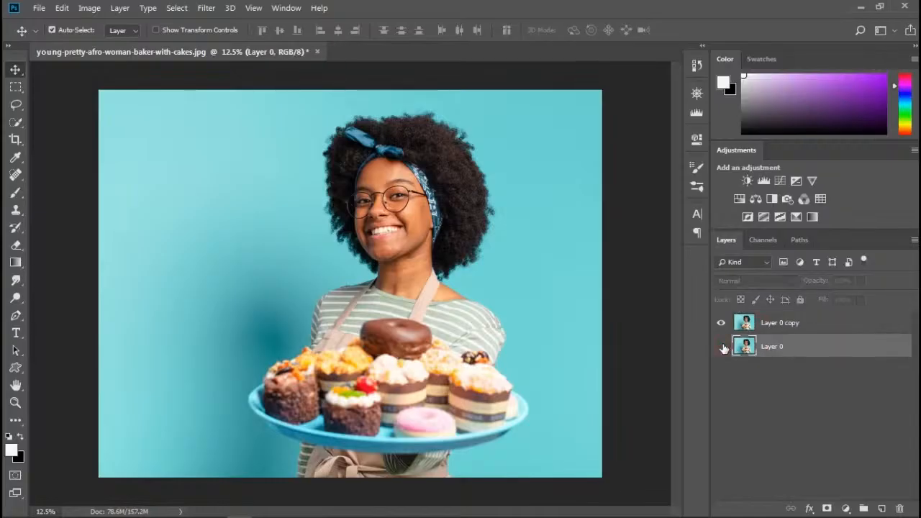
{"action": "left_click", "coordinate": [763, 325]}
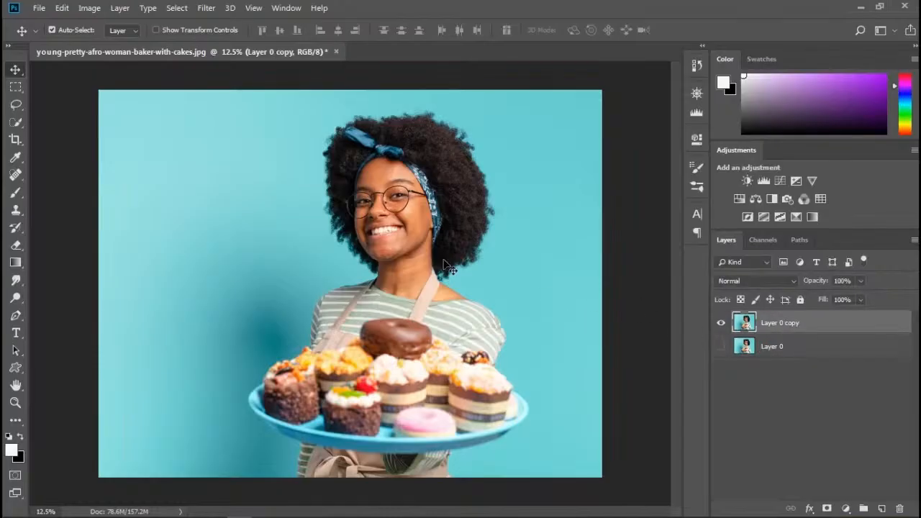
Shift Layer 0 copy aside, toggle the original layer's visibility to compare the two, and move the copy back into place.
{"action": "left_click_drag", "start_coordinate": [511, 235], "coordinate": [576, 212]}
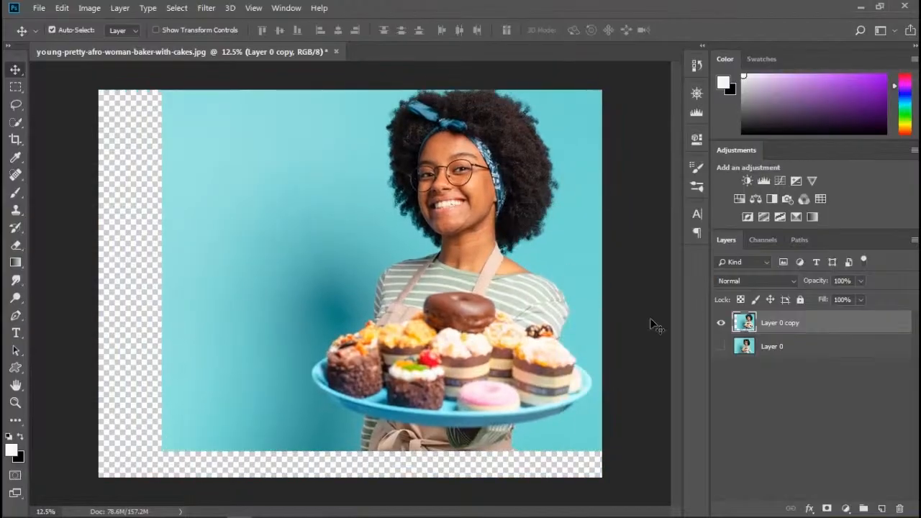
{"action": "left_click", "coordinate": [721, 348]}
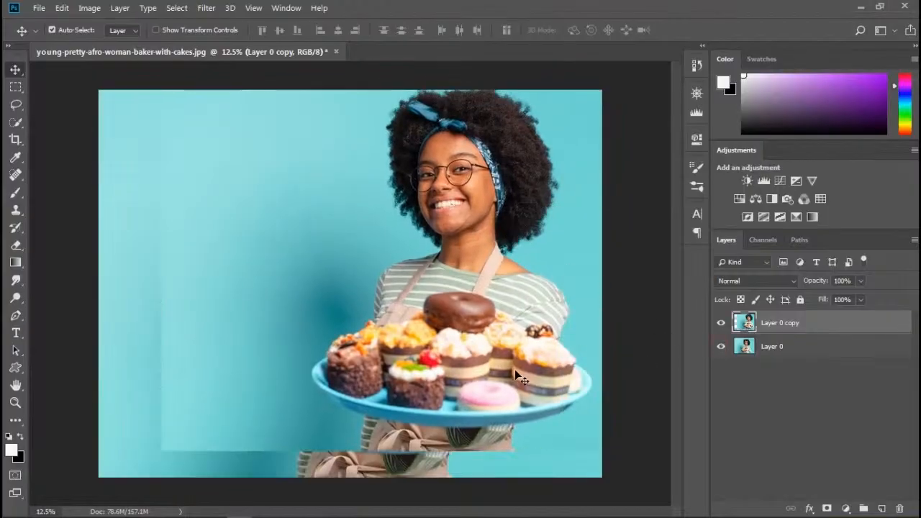
{"action": "mouse_move", "coordinate": [515, 369]}
{"action": "left_mouse_down"}
{"action": "mouse_move", "coordinate": [576, 270]}
{"action": "mouse_move", "coordinate": [516, 373]}
{"action": "left_mouse_up"}
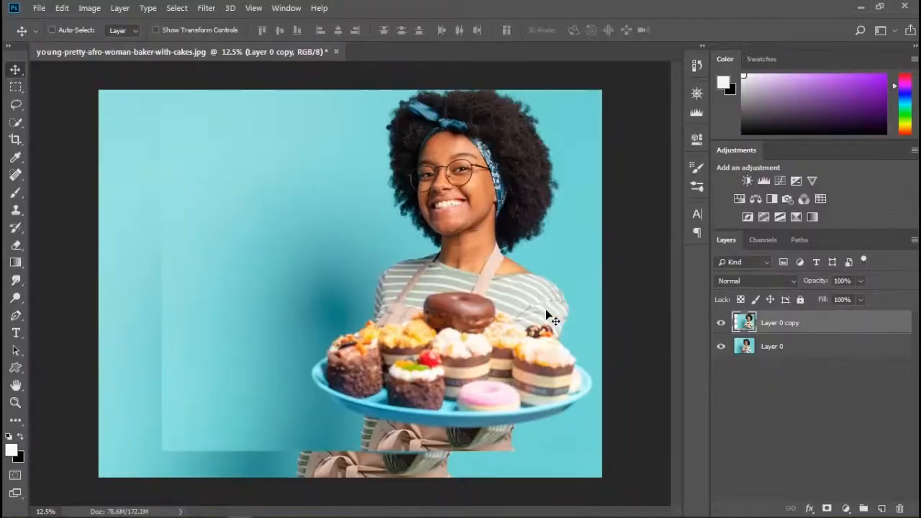
{"action": "left_click", "coordinate": [721, 347]}
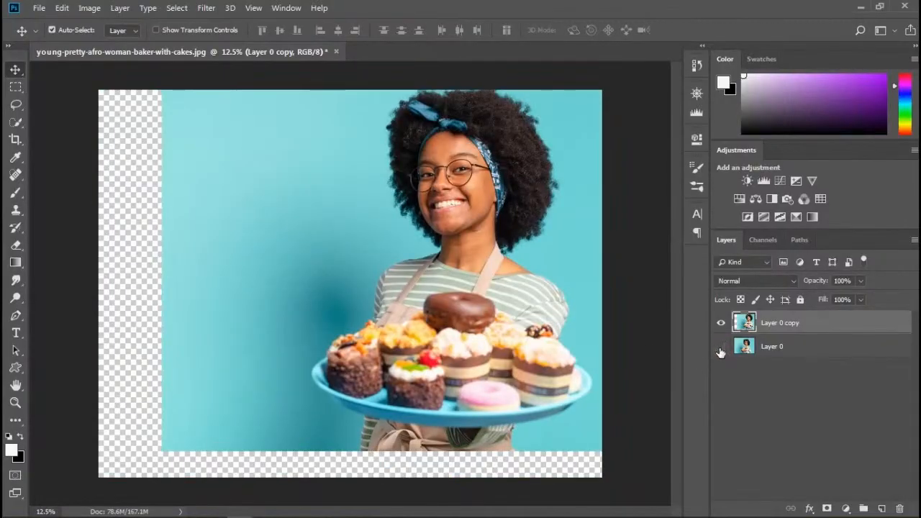
{"action": "left_click", "coordinate": [721, 349]}
{"action": "left_click", "coordinate": [721, 351]}
{"action": "left_click_drag", "start_coordinate": [471, 334], "coordinate": [411, 369]}
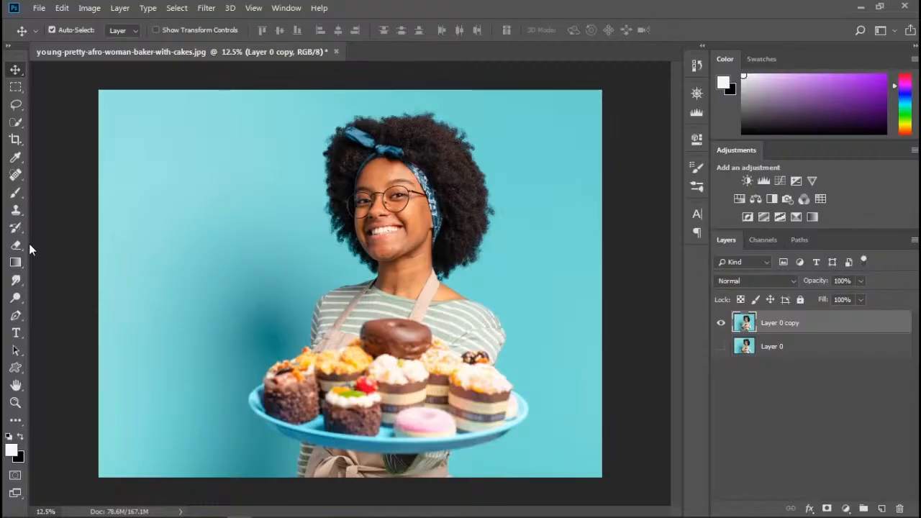
{"action": "left_click", "coordinate": [16, 317]}
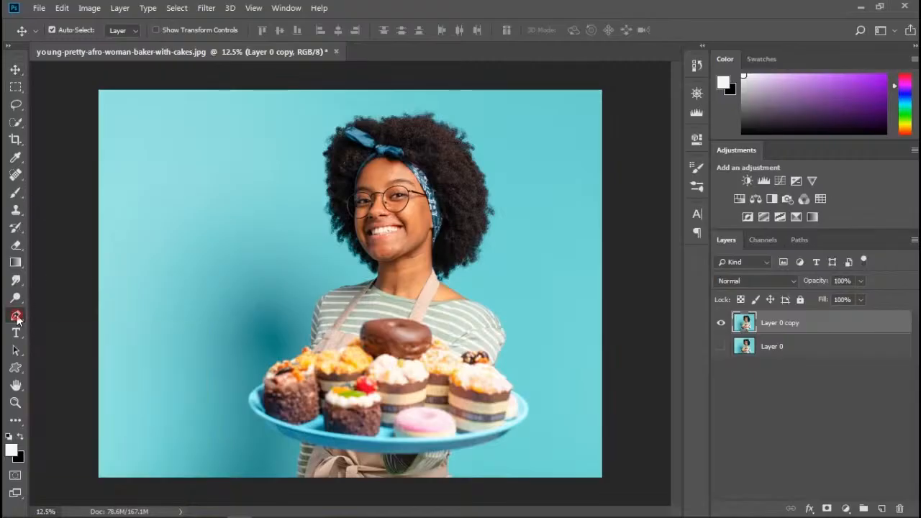
{"action": "left_click", "coordinate": [371, 283]}
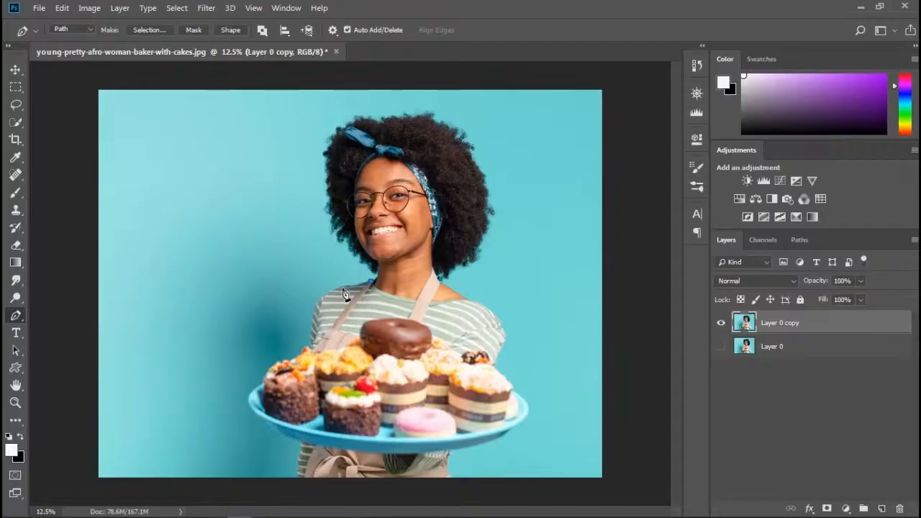
{"action": "key", "text": "ctrl+z"}
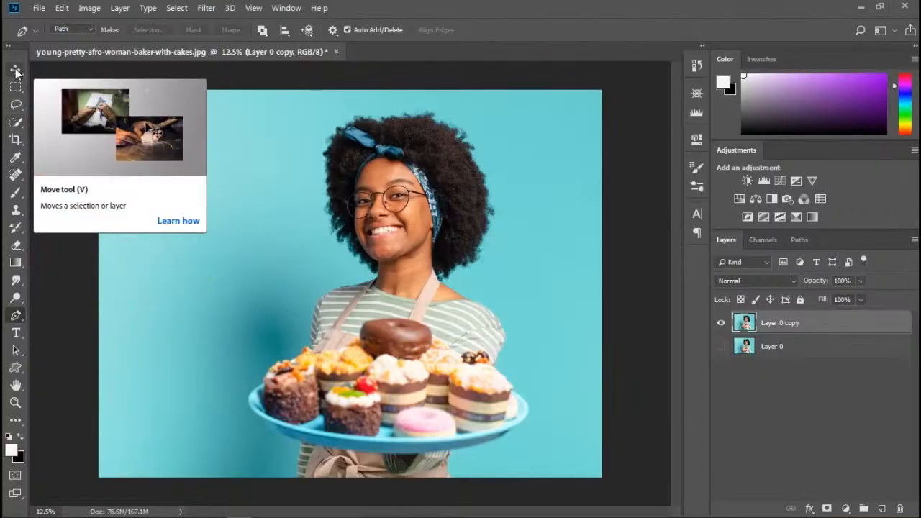
Activate the Quick Selection tool and set its brush to 5000 px size and 7% hardness.
{"action": "left_click", "coordinate": [14, 124]}
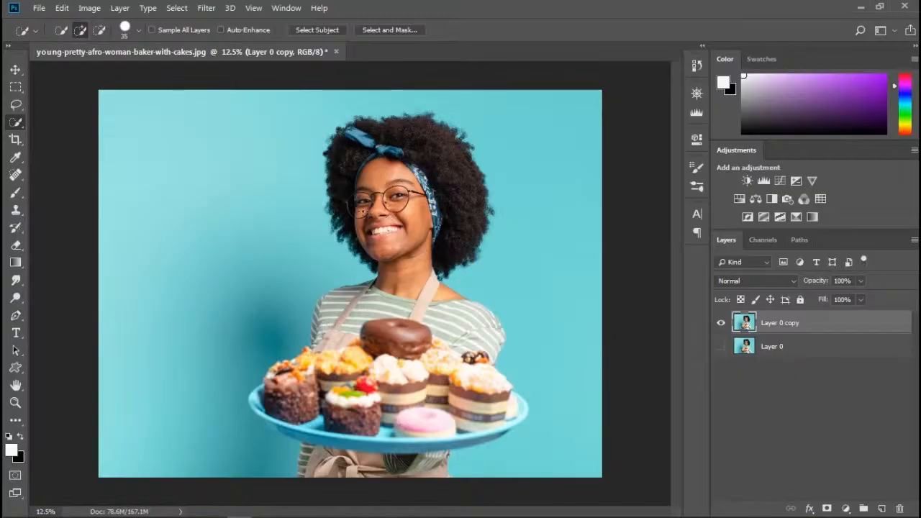
{"action": "left_click", "coordinate": [138, 31]}
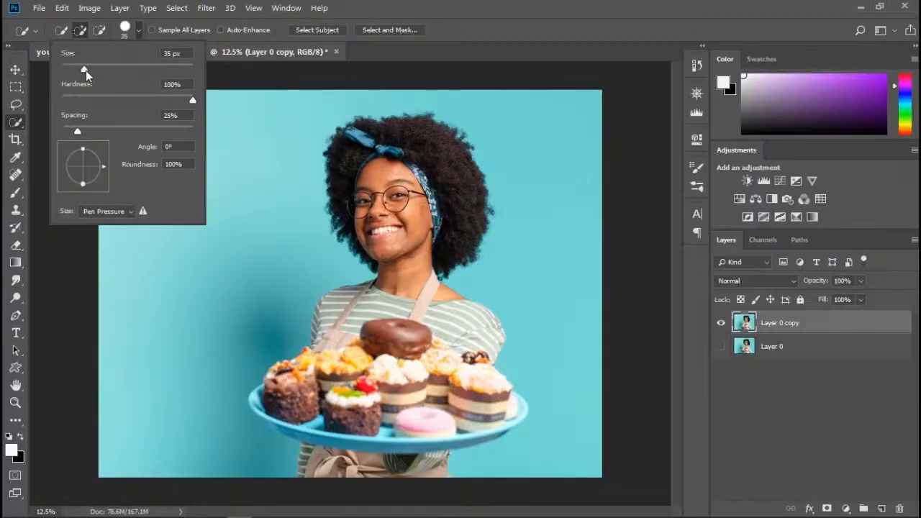
{"action": "left_click_drag", "start_coordinate": [86, 71], "coordinate": [119, 71]}
{"action": "left_click_drag", "start_coordinate": [140, 71], "coordinate": [149, 72]}
{"action": "left_click_drag", "start_coordinate": [152, 68], "coordinate": [193, 71]}
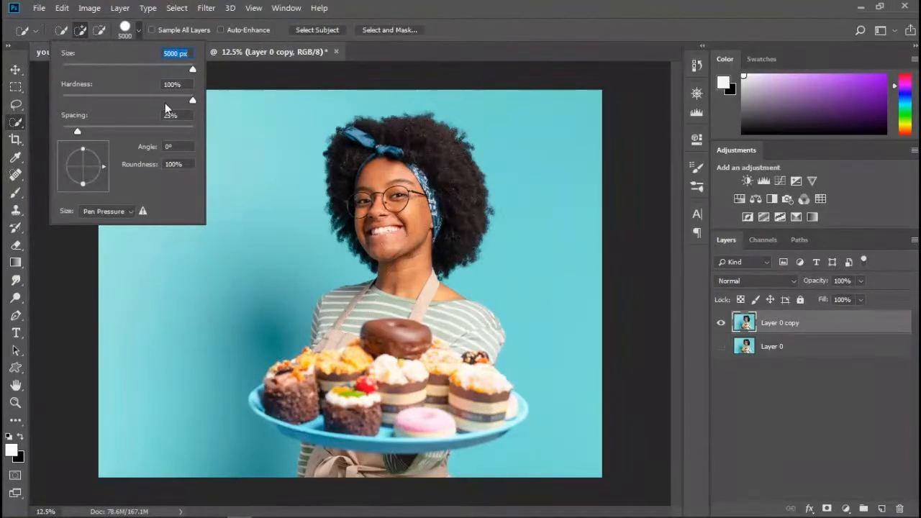
{"action": "left_click", "coordinate": [130, 98]}
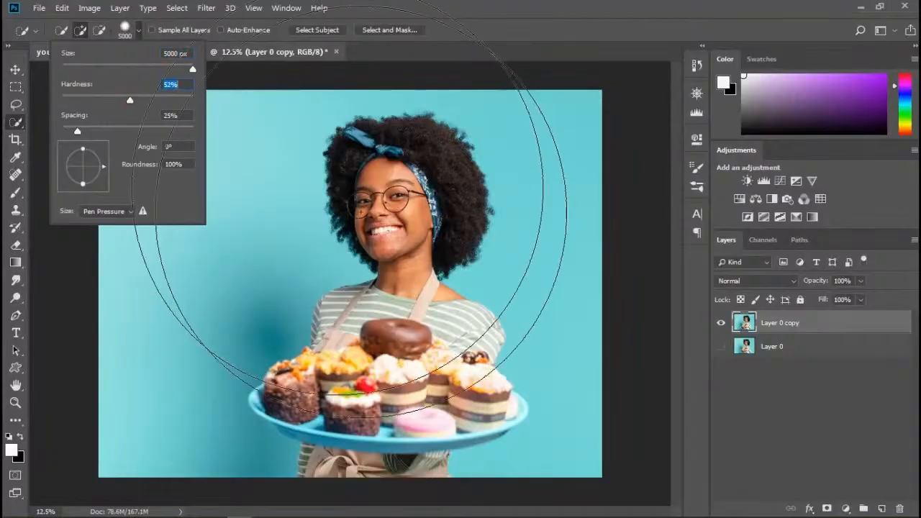
{"action": "left_click", "coordinate": [86, 99]}
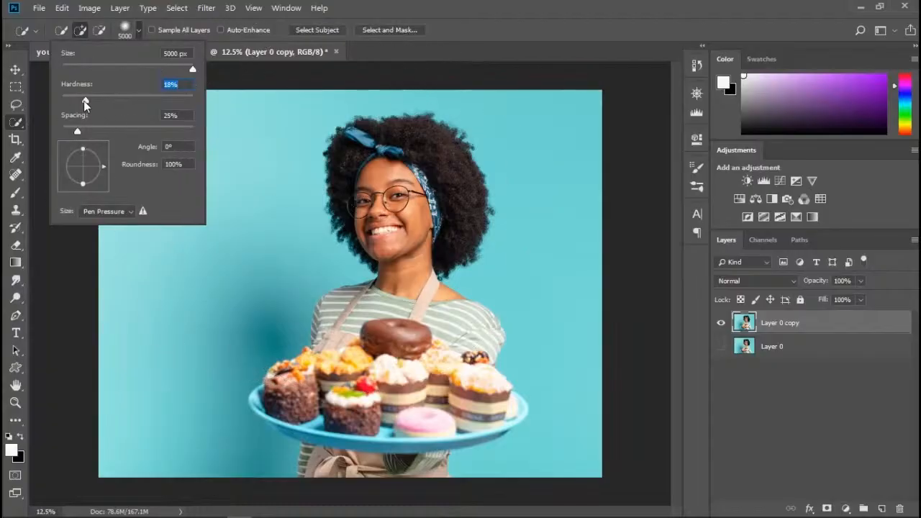
{"action": "left_click_drag", "start_coordinate": [83, 100], "coordinate": [74, 100]}
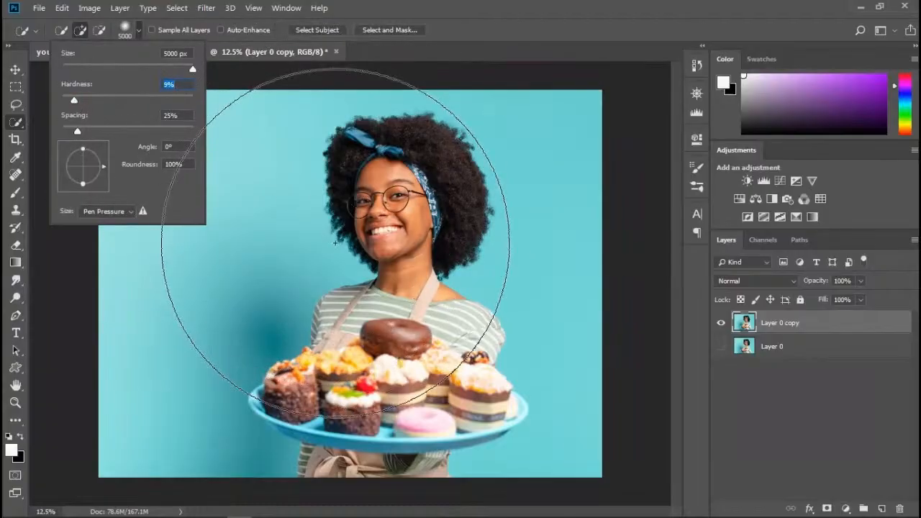
{"action": "left_click_drag", "start_coordinate": [73, 101], "coordinate": [71, 102]}
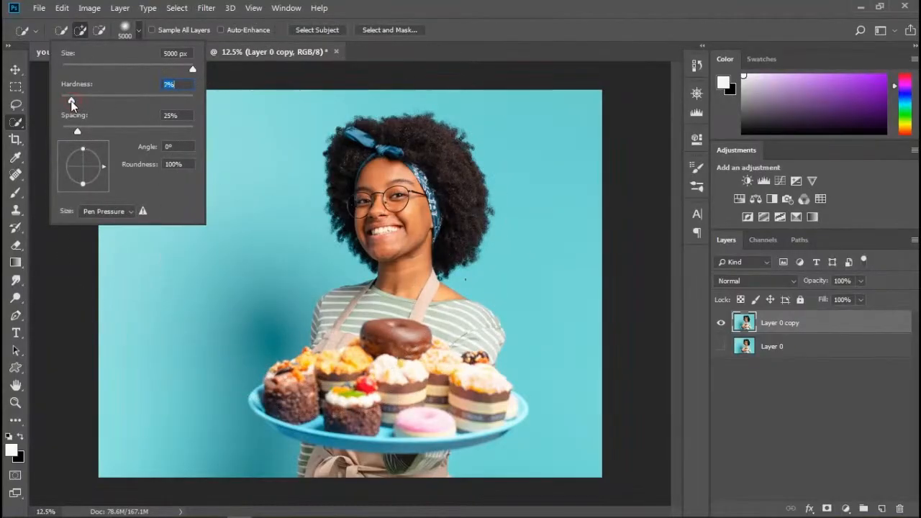
{"action": "left_click", "coordinate": [169, 21]}
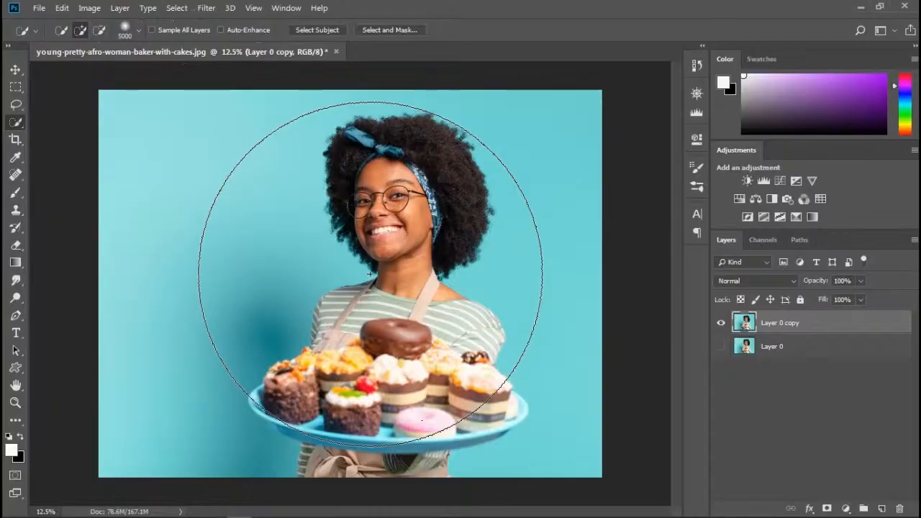
Reduce the Quick Selection brush size to 250 px.
{"action": "key", "text": "bracketleft"}
{"action": "key", "text": "bracketleft"}
{"action": "key", "text": "bracketleft"}
{"action": "key", "text": "bracketleft"}
{"action": "key", "text": "bracketleft"}
{"action": "key", "text": "bracketleft"}
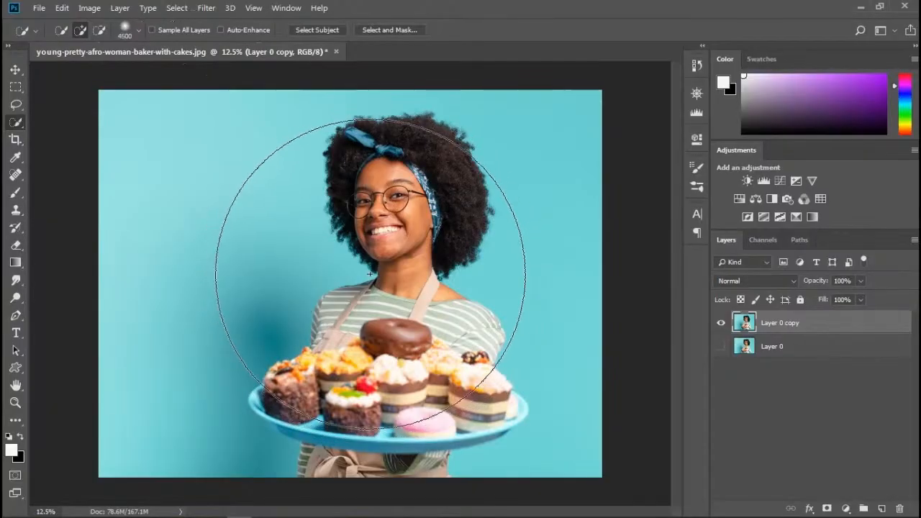
{"action": "key", "text": "bracketleft"}
{"action": "key", "text": "bracketleft"}
{"action": "key", "text": "bracketleft"}
{"action": "key", "text": "bracketleft"}
{"action": "key", "text": "bracketleft"}
{"action": "key", "text": "bracketleft"}
{"action": "key", "text": "bracketleft"}
{"action": "key", "text": "bracketleft"}
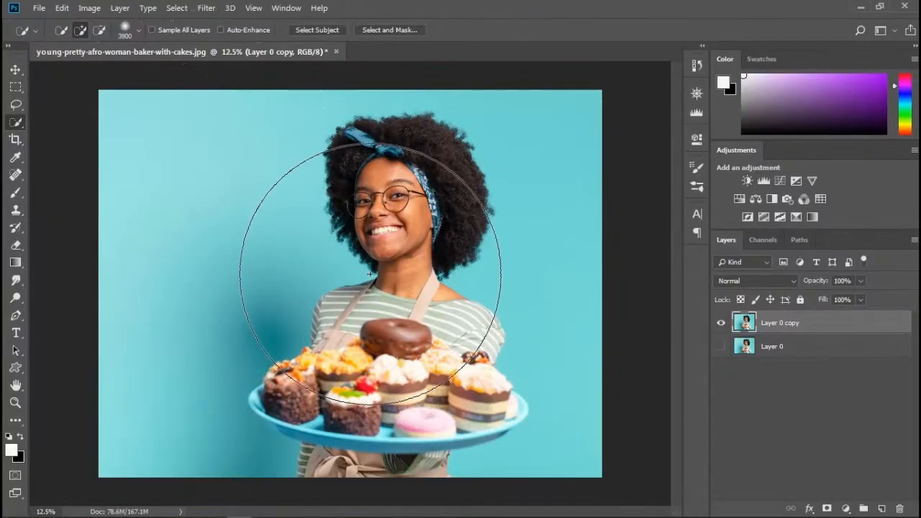
{"action": "key", "text": "bracketleft"}
{"action": "key", "text": "bracketleft"}
{"action": "key", "text": "bracketleft"}
{"action": "key", "text": "bracketleft"}
{"action": "key", "text": "bracketleft"}
{"action": "key", "text": "bracketleft"}
{"action": "key", "text": "bracketleft"}
{"action": "key", "text": "bracketleft"}
{"action": "key", "text": "bracketleft"}
{"action": "key", "text": "bracketleft"}
{"action": "key", "text": "bracketleft"}
{"action": "key", "text": "bracketleft"}
{"action": "key", "text": "bracketleft"}
{"action": "key", "text": "bracketleft"}
{"action": "key", "text": "bracketleft"}
{"action": "key", "text": "bracketleft"}
{"action": "key", "text": "bracketleft"}
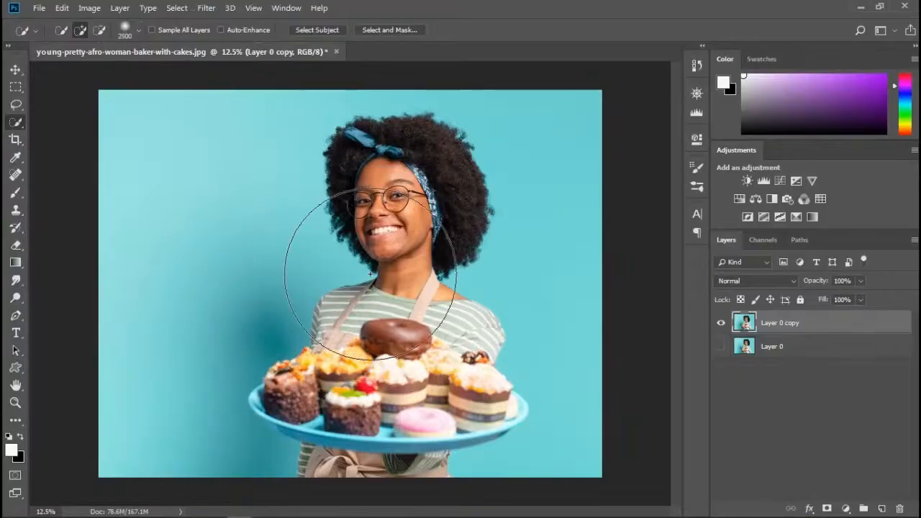
{"action": "key", "text": "bracketleft"}
{"action": "key", "text": "bracketleft"}
{"action": "key", "text": "bracketleft"}
{"action": "key", "text": "bracketleft"}
{"action": "key", "text": "bracketleft"}
{"action": "key", "text": "bracketleft"}
{"action": "key", "text": "bracketleft"}
{"action": "key", "text": "bracketleft"}
{"action": "key", "text": "bracketleft"}
{"action": "key", "text": "bracketleft"}
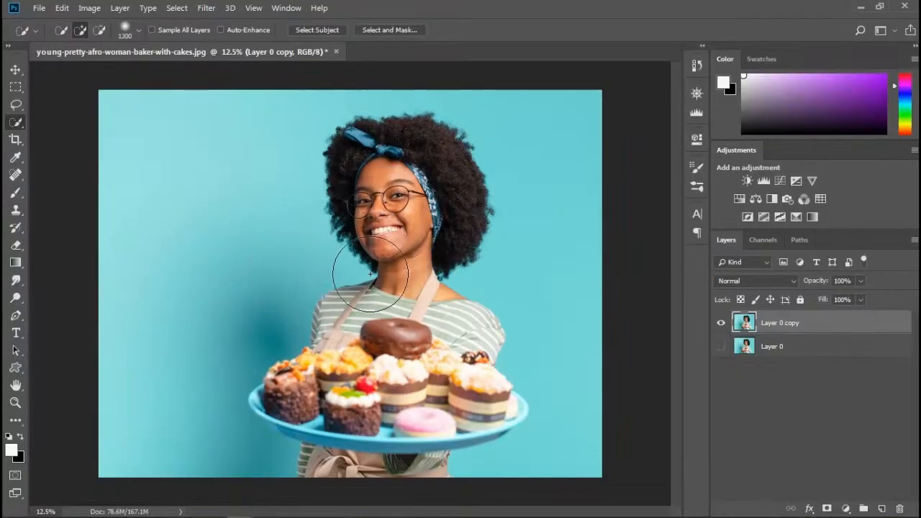
{"action": "key", "text": "bracketleft"}
{"action": "key", "text": "bracketleft"}
{"action": "key", "text": "bracketleft"}
{"action": "key", "text": "bracketleft"}
{"action": "key", "text": "bracketleft"}
{"action": "key", "text": "bracketleft"}
{"action": "key", "text": "bracketleft"}
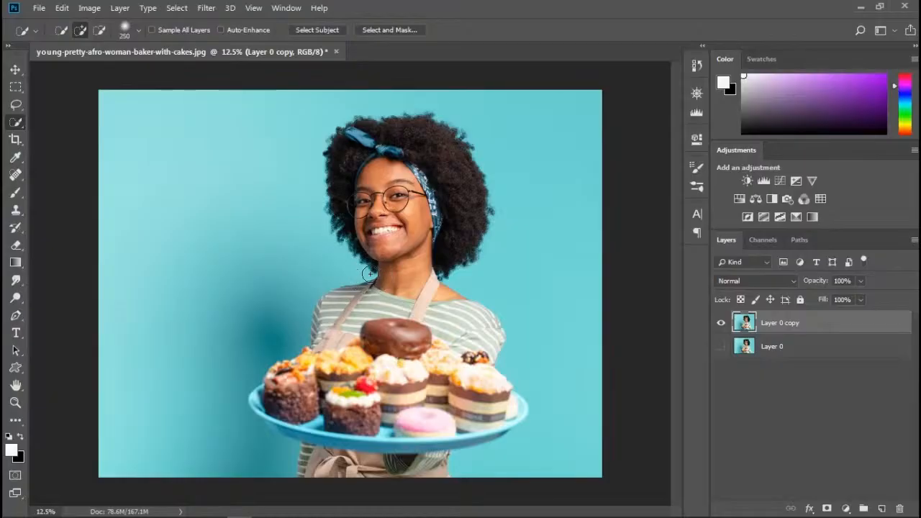
Set the Quick Selection brush size to 600 px.
{"action": "key", "text": "bracketright"}
{"action": "key", "text": "bracketright"}
{"action": "key", "text": "bracketright"}
{"action": "key", "text": "bracketright"}
{"action": "key", "text": "bracketright"}
{"action": "key", "text": "bracketright"}
{"action": "key", "text": "bracketright"}
{"action": "key", "text": "bracketright"}
{"action": "key", "text": "bracketright"}
{"action": "key", "text": "bracketright"}
{"action": "key", "text": "bracketright"}
{"action": "key", "text": "bracketright"}
{"action": "key", "text": "bracketright"}
{"action": "key", "text": "bracketright"}
{"action": "key", "text": "bracketright"}
{"action": "key", "text": "bracketleft"}
{"action": "key", "text": "bracketleft"}
{"action": "key", "text": "bracketleft"}
{"action": "key", "text": "bracketleft"}
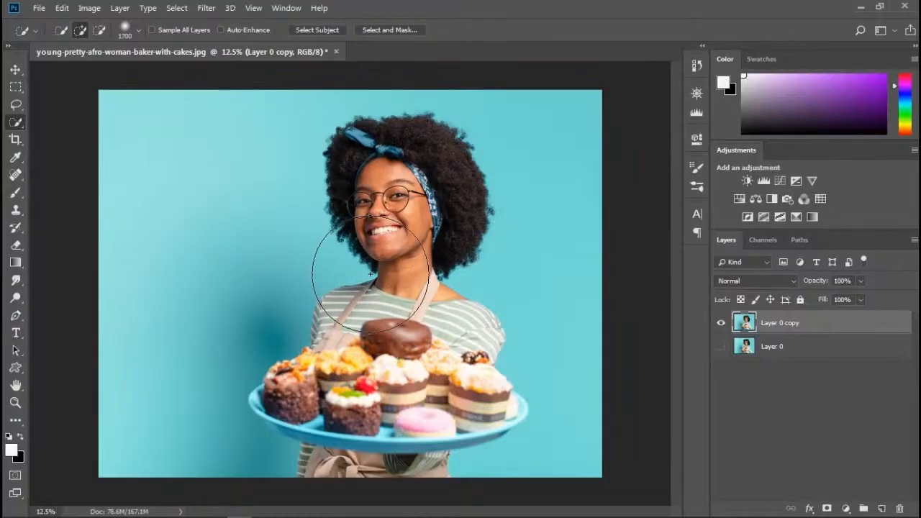
{"action": "key", "text": "bracketright"}
{"action": "key", "text": "bracketright"}
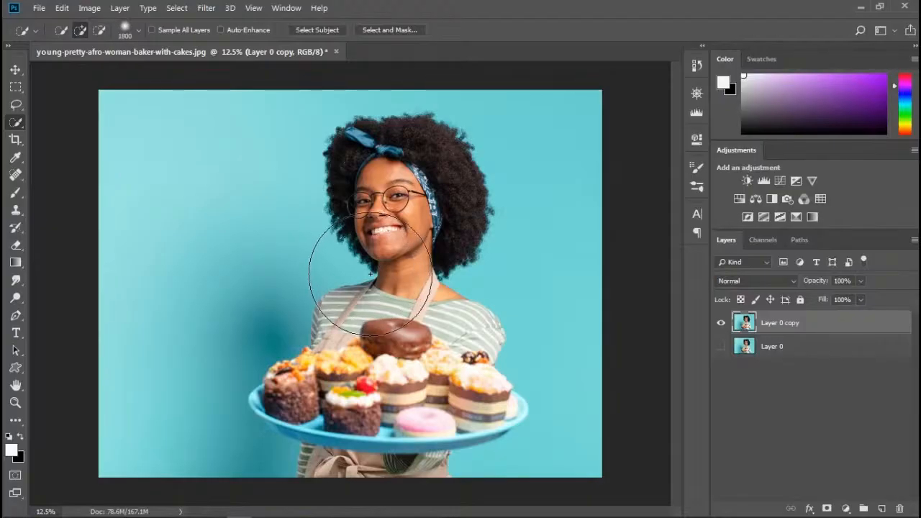
{"action": "key", "text": "bracketleft"}
{"action": "key", "text": "bracketleft"}
{"action": "key", "text": "bracketleft"}
{"action": "key", "text": "bracketleft"}
{"action": "key", "text": "bracketleft"}
{"action": "key", "text": "bracketleft"}
{"action": "key", "text": "bracketleft"}
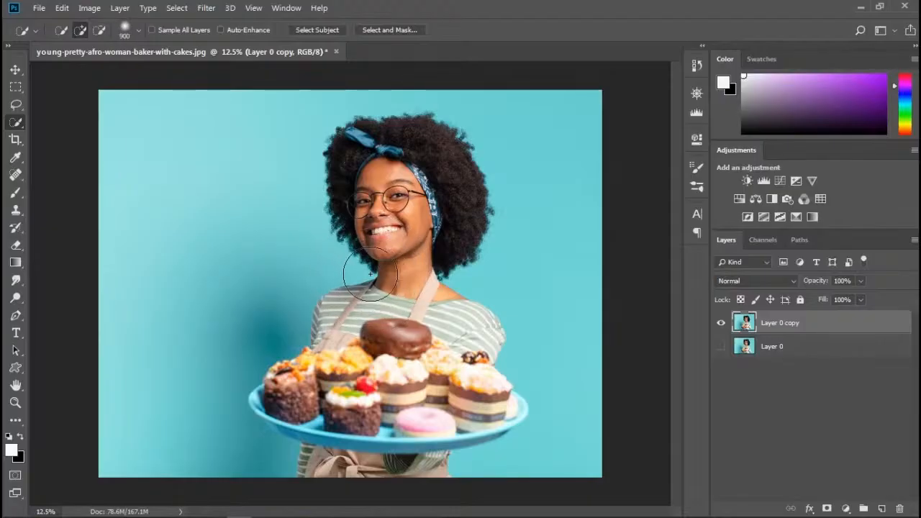
{"action": "key", "text": "bracketleft"}
{"action": "key", "text": "bracketleft"}
{"action": "key", "text": "bracketleft"}
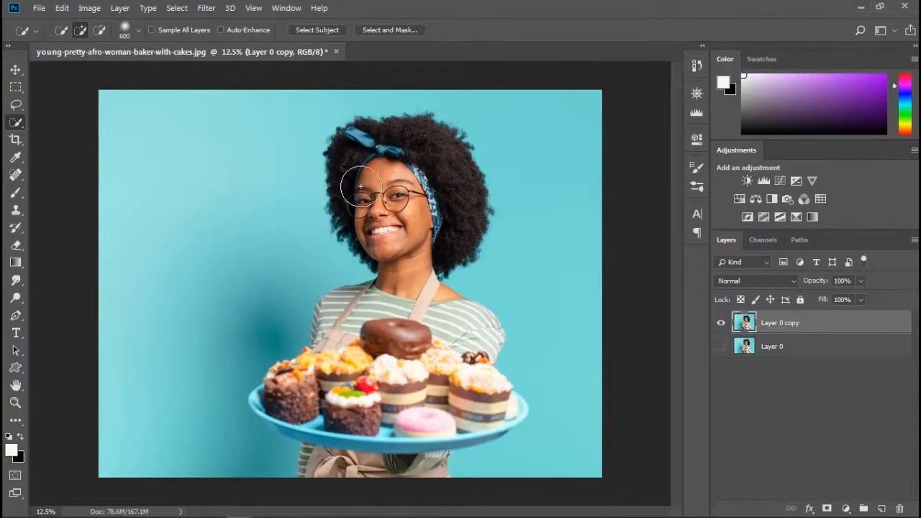
Try selecting the woman and the cakes with Quick Selection strokes, clearing the selection after each attempt.
{"action": "mouse_move", "coordinate": [359, 171]}
{"action": "left_mouse_down"}
{"action": "mouse_move", "coordinate": [401, 154]}
{"action": "mouse_move", "coordinate": [425, 175]}
{"action": "mouse_move", "coordinate": [432, 194]}
{"action": "mouse_move", "coordinate": [413, 302]}
{"action": "mouse_move", "coordinate": [454, 270]}
{"action": "mouse_move", "coordinate": [432, 368]}
{"action": "mouse_move", "coordinate": [417, 393]}
{"action": "mouse_move", "coordinate": [370, 421]}
{"action": "left_mouse_up"}
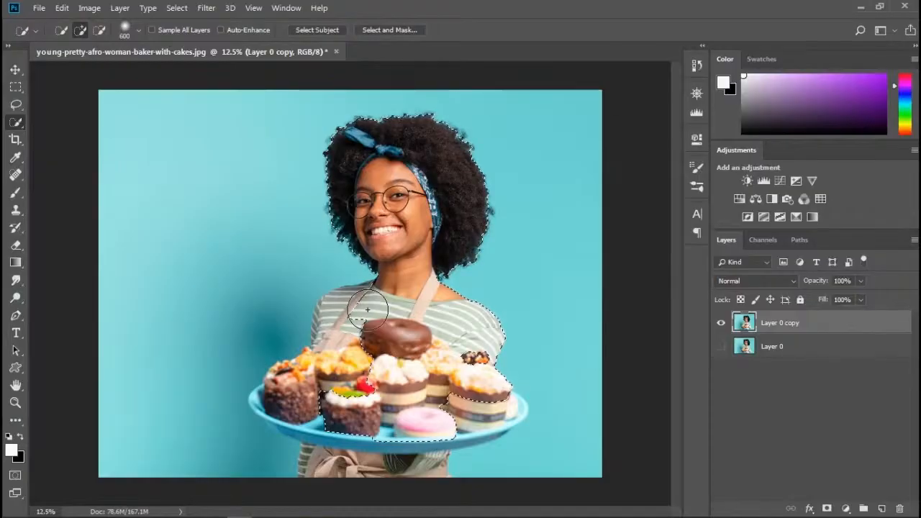
{"action": "key", "text": "ctrl+d"}
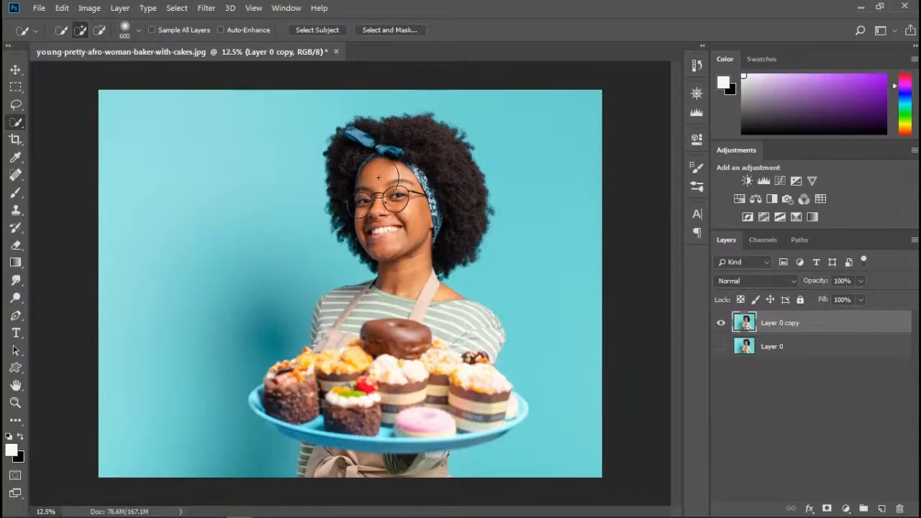
{"action": "left_click_drag", "start_coordinate": [376, 333], "coordinate": [437, 341]}
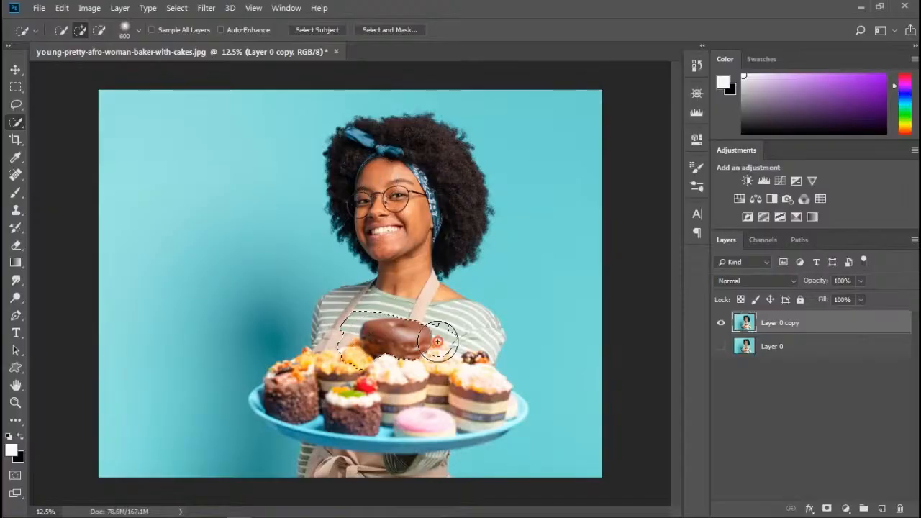
{"action": "key", "text": "ctrl+d"}
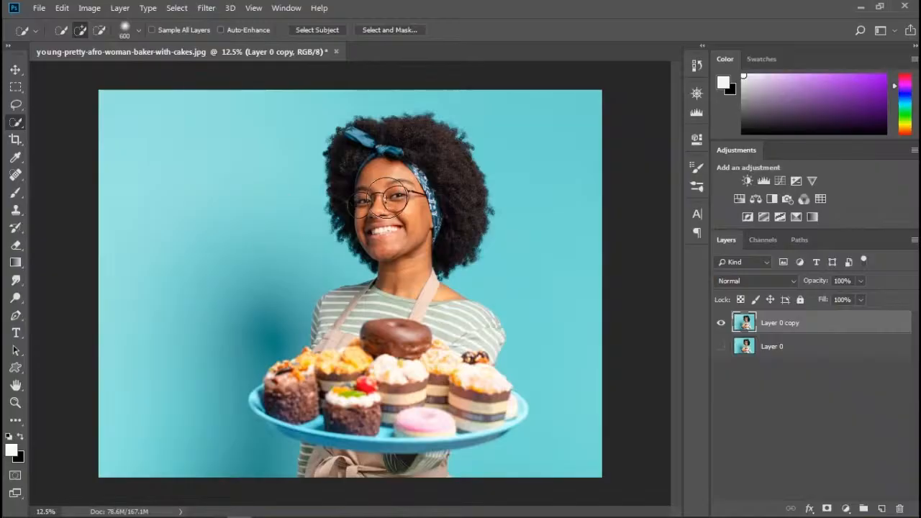
Select the woman and her tray with Select Subject, and subtract excess background beneath the tray's left side using the Quick Selection brush.
{"action": "left_click", "coordinate": [314, 30]}
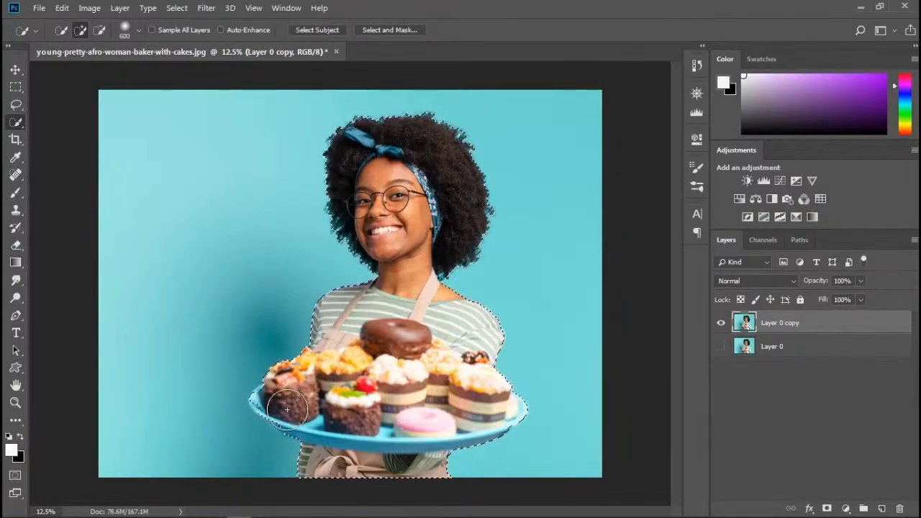
{"action": "key", "text": "ctrl+plus"}
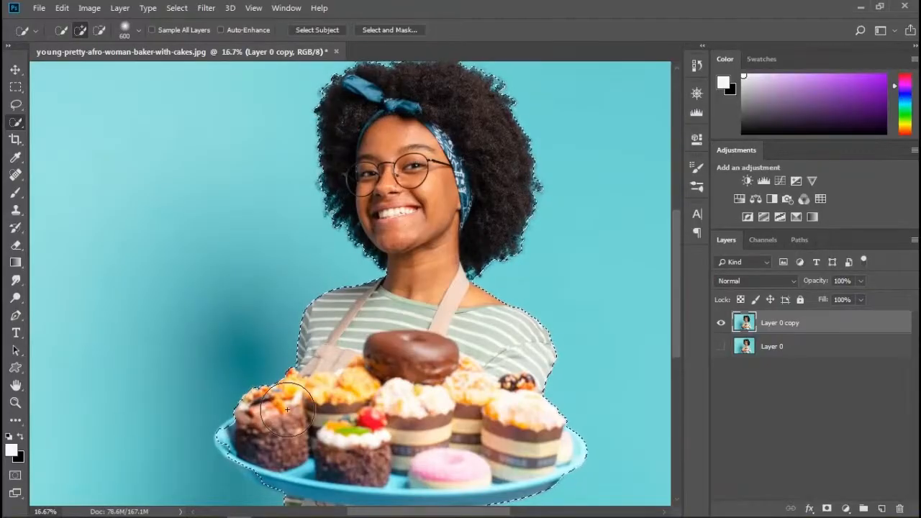
{"action": "scroll", "coordinate": [286, 409], "scroll_direction": "down", "scroll_amount": 1}
{"action": "key", "text": "ctrl+plus"}
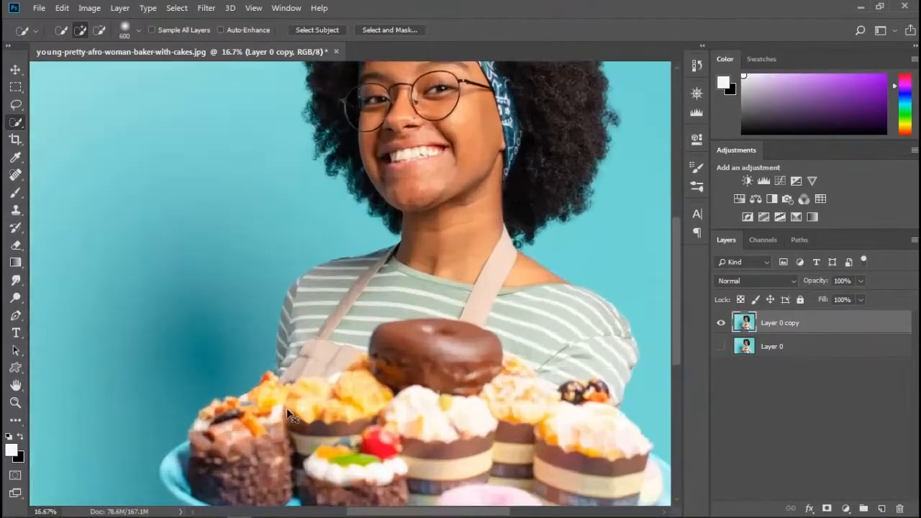
{"action": "scroll", "coordinate": [287, 410], "scroll_direction": "down", "scroll_amount": 3}
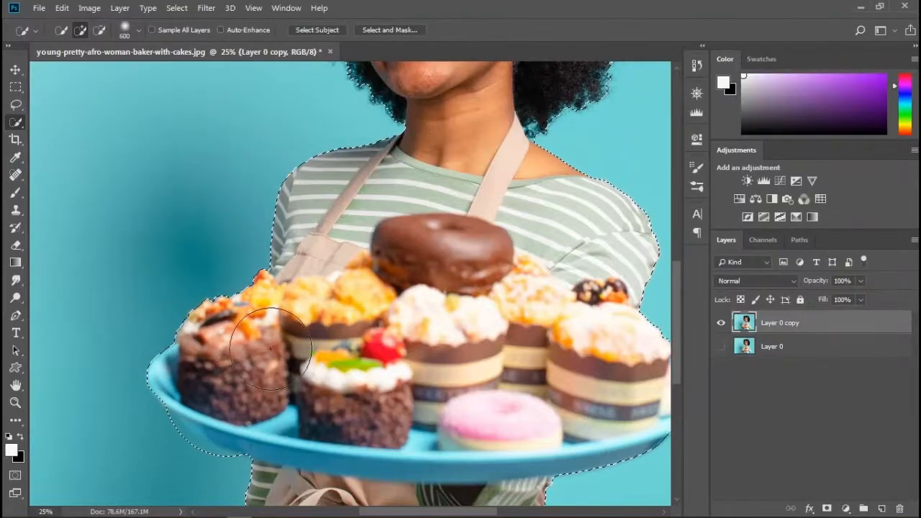
{"action": "scroll", "coordinate": [373, 384], "scroll_direction": "down", "scroll_amount": 3}
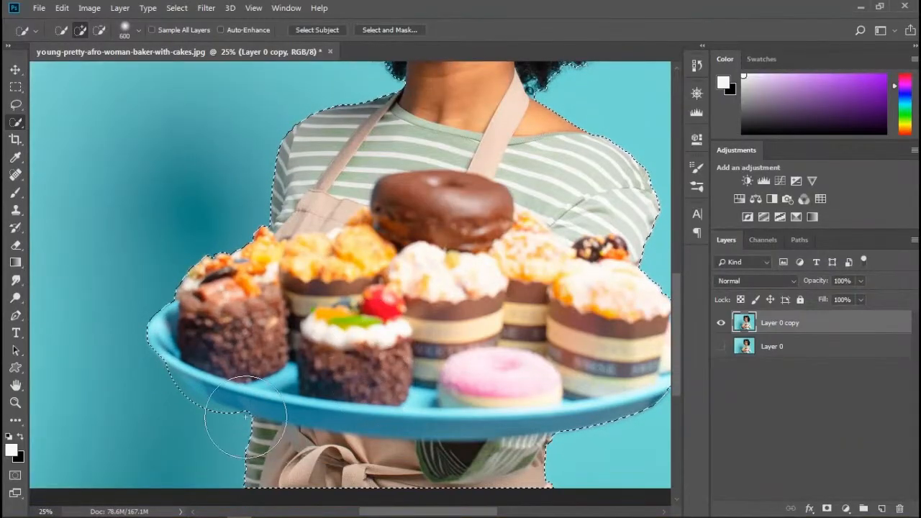
{"action": "key", "text": "alt"}
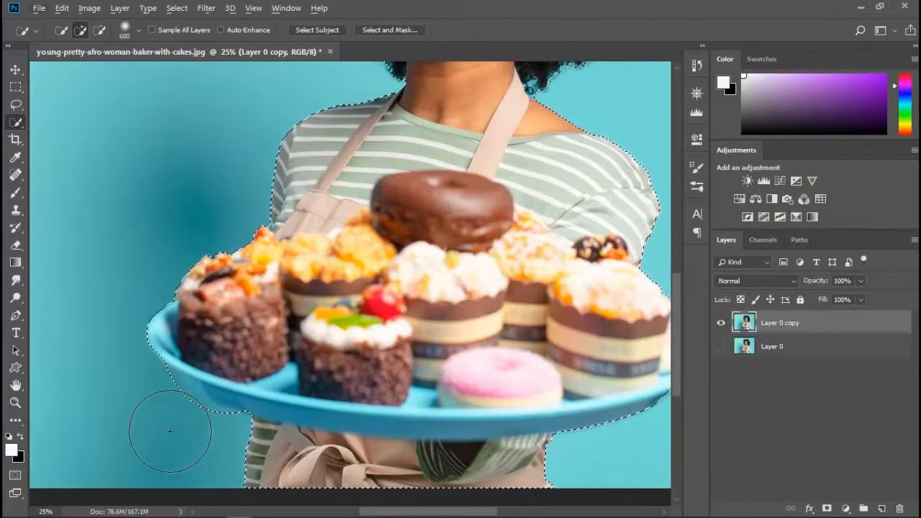
{"action": "left_click", "coordinate": [186, 431]}
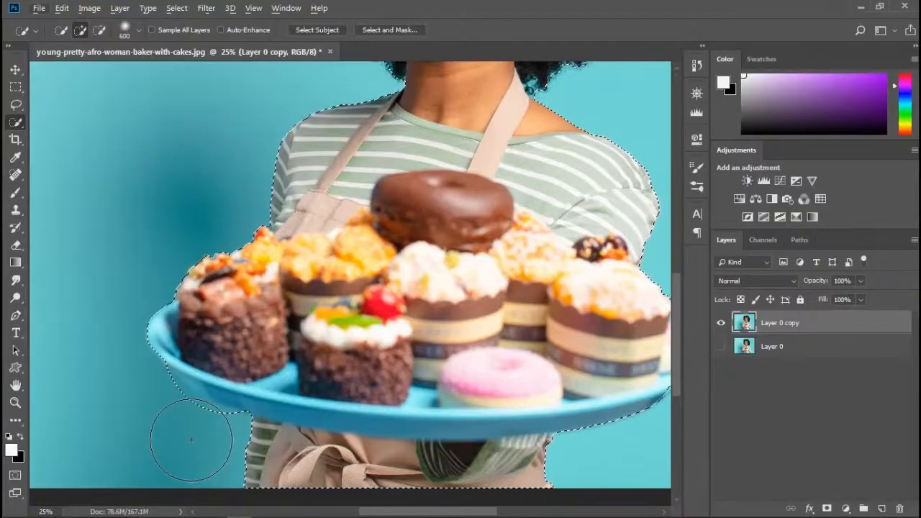
{"action": "key", "text": "alt"}
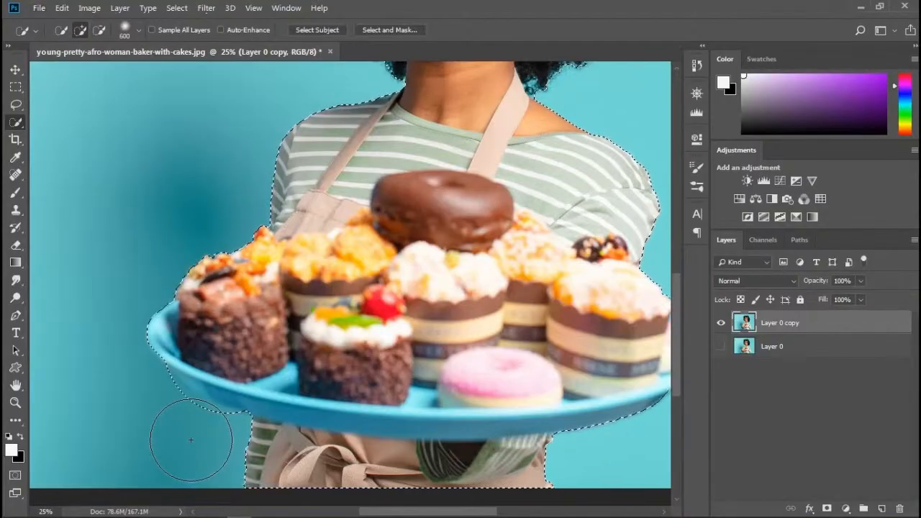
{"action": "key", "text": "alt"}
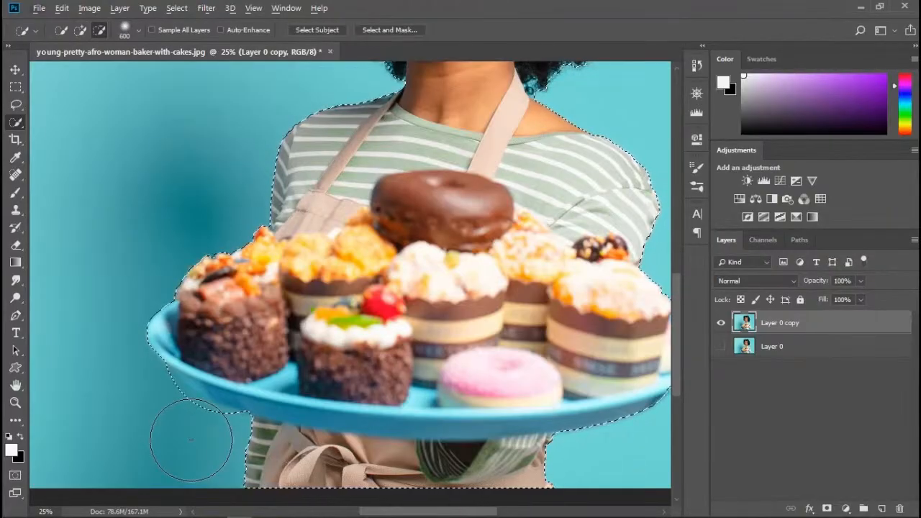
{"action": "key", "text": "alt"}
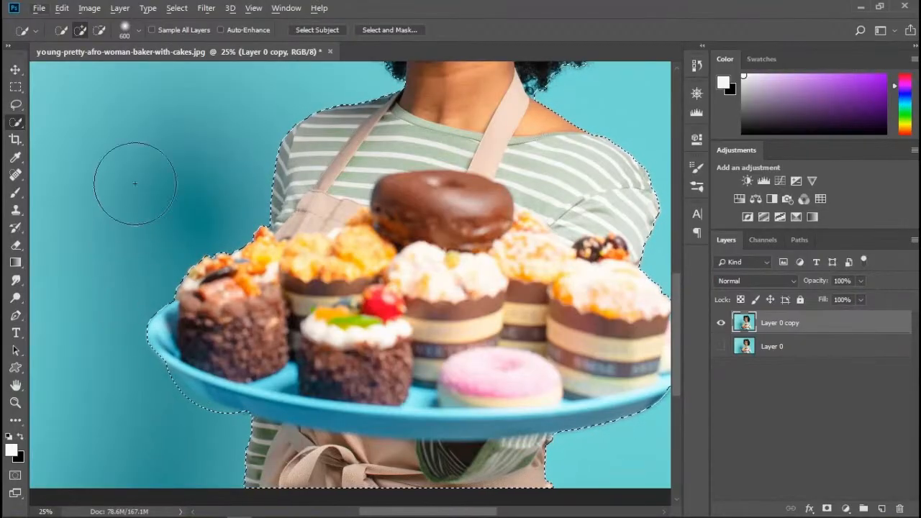
{"action": "left_click", "coordinate": [100, 32]}
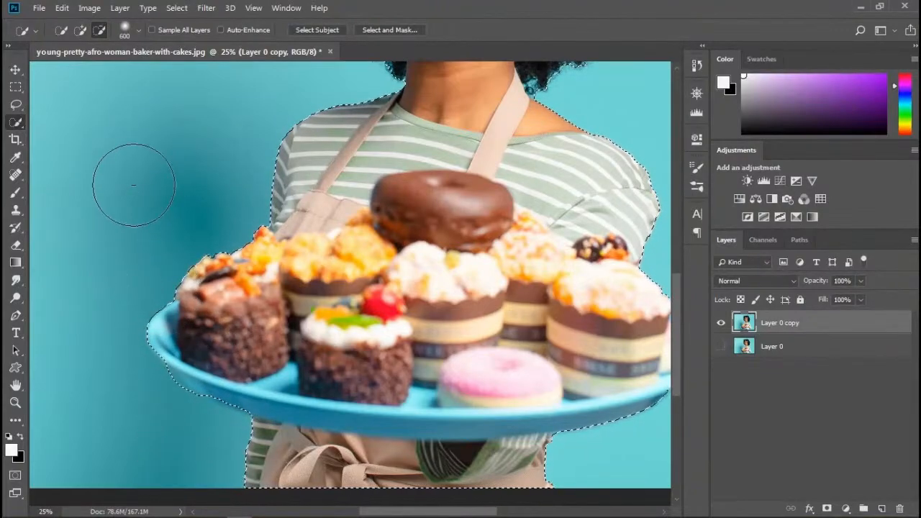
{"action": "left_click", "coordinate": [80, 29]}
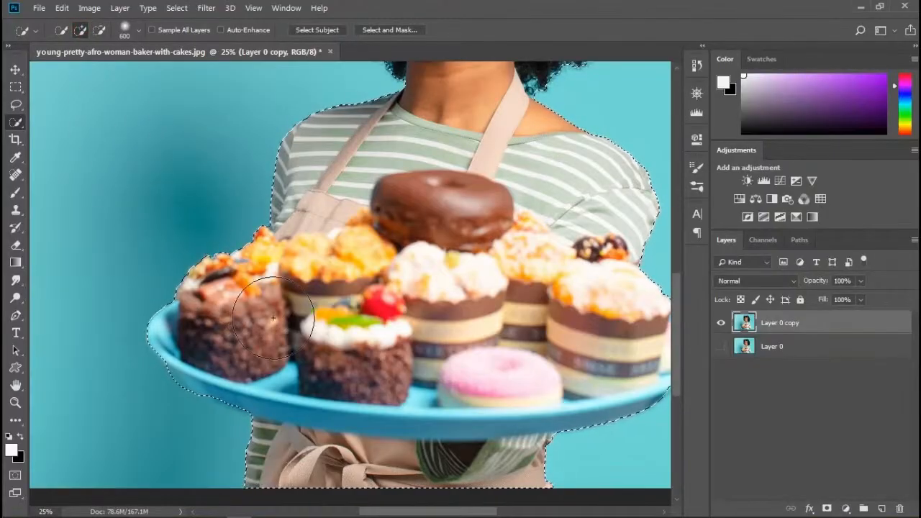
Reduce the Quick Selection brush to 125 px and refine the selection along the tray's lower left edge.
{"action": "key", "text": "bracketleft"}
{"action": "key", "text": "bracketleft"}
{"action": "key", "text": "bracketleft"}
{"action": "key", "text": "bracketleft"}
{"action": "key", "text": "bracketleft"}
{"action": "key", "text": "bracketleft"}
{"action": "key", "text": "bracketleft"}
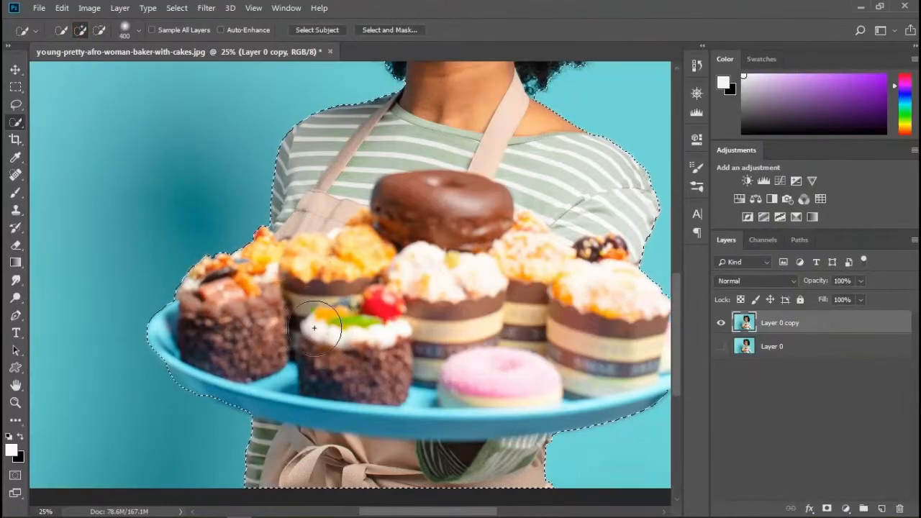
{"action": "key", "text": "bracketleft"}
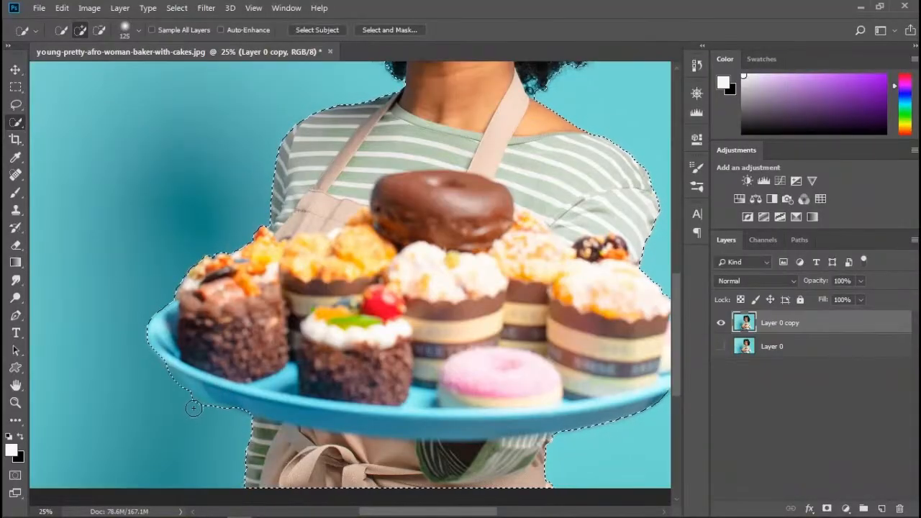
{"action": "key", "text": "alt"}
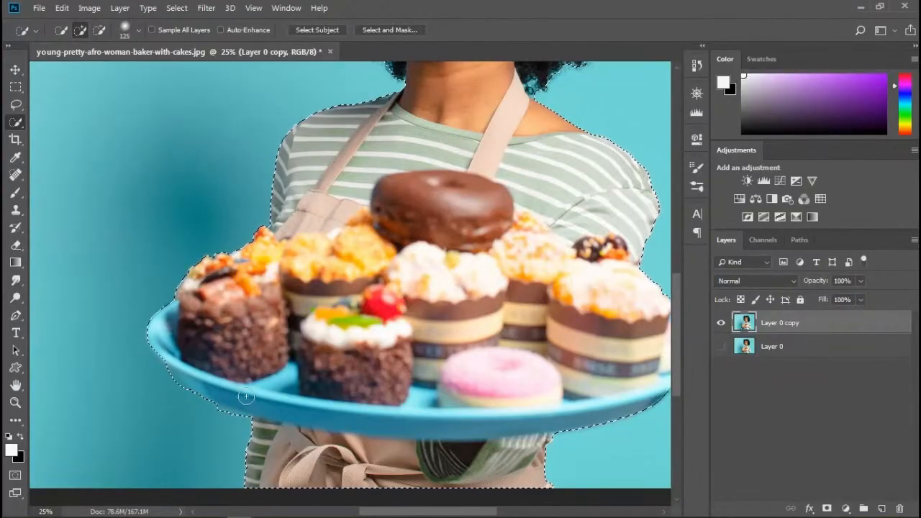
{"action": "key", "text": "ctrl+z"}
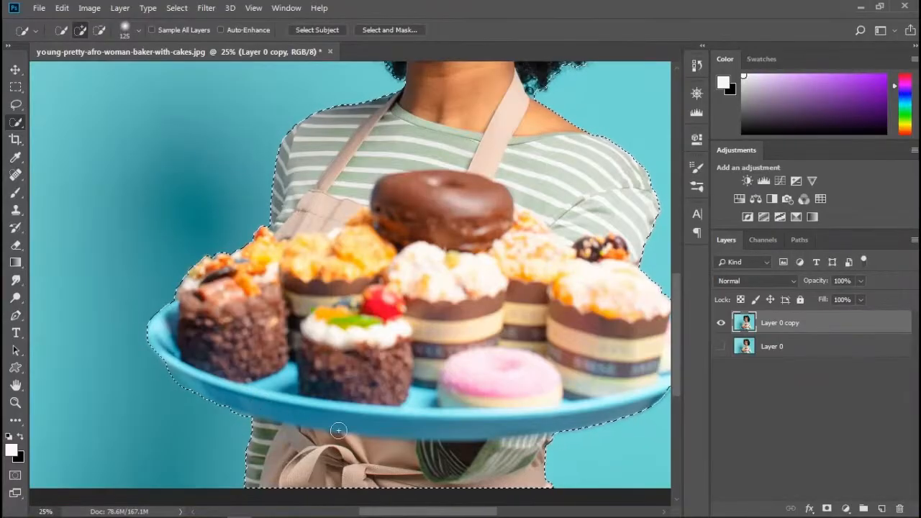
Add a layer mask to Layer 0 copy from the selection of the woman and her tray.
{"action": "key", "text": "ctrl+minus"}
{"action": "key", "text": "ctrl+minus"}
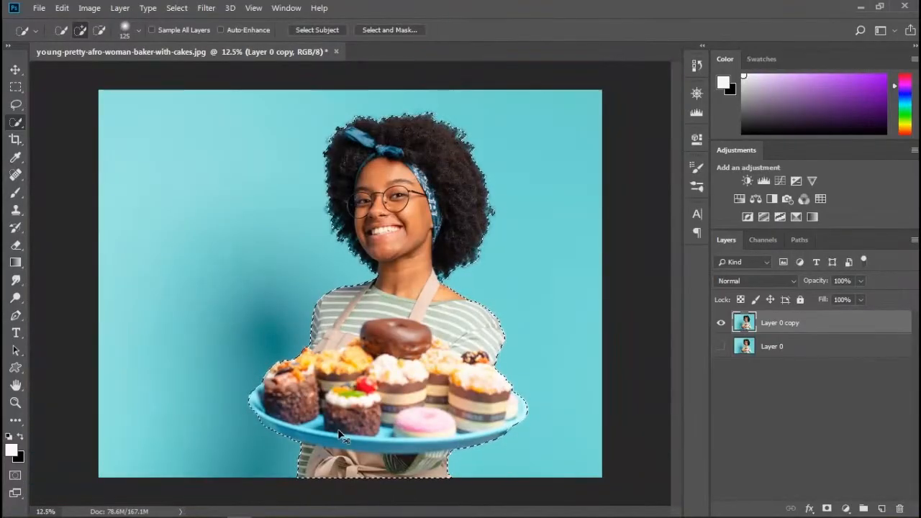
{"action": "key", "text": "ctrl+plus"}
{"action": "scroll", "coordinate": [340, 435], "scroll_direction": "down", "scroll_amount": 1}
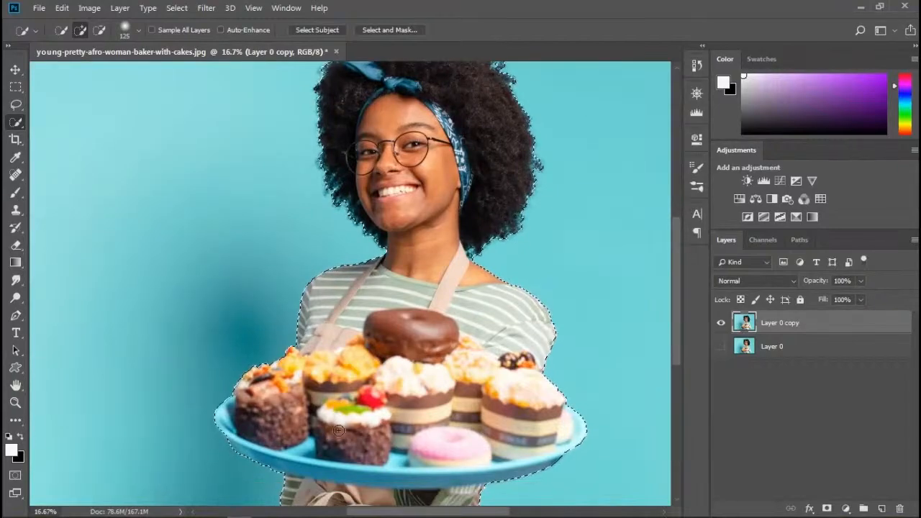
{"action": "key", "text": "ctrl+minus"}
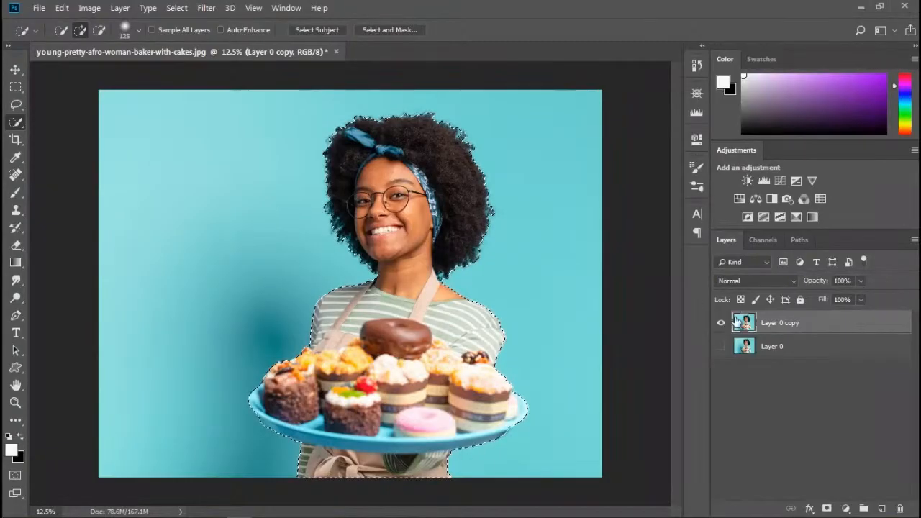
{"action": "left_click", "coordinate": [827, 510]}
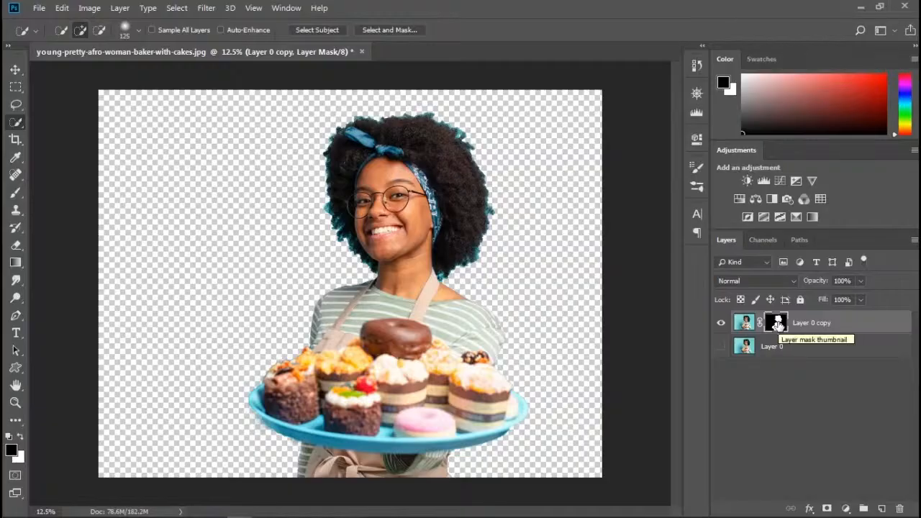
Invert the layer mask of Layer 0 copy and invert it back.
{"action": "key", "text": "ctrl+i"}
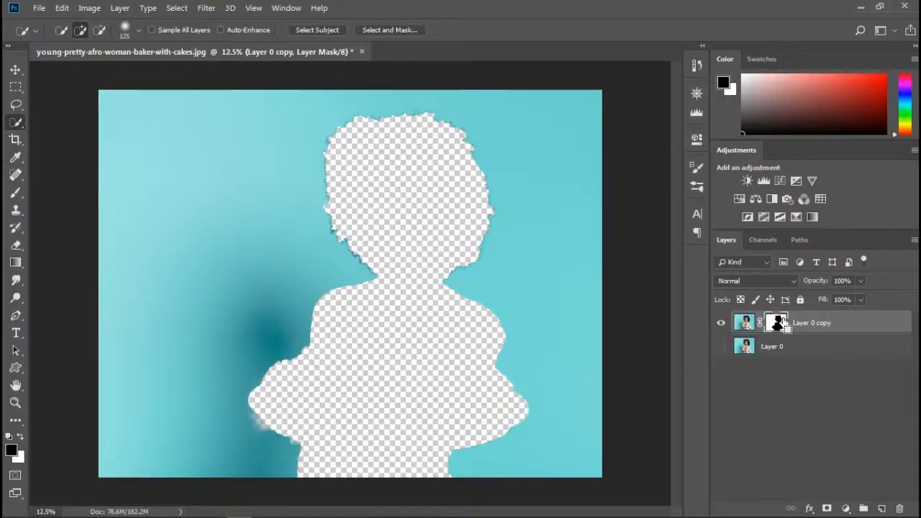
{"action": "key", "text": "ctrl+i"}
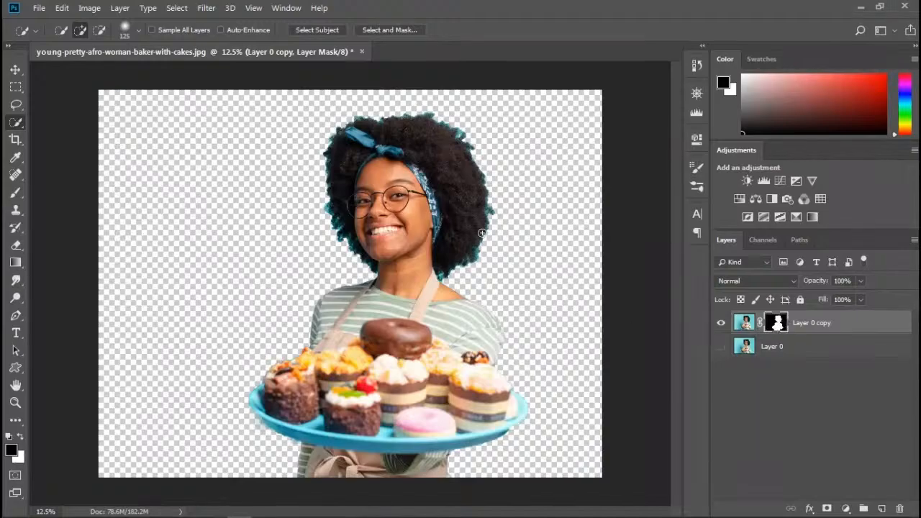
Add a Solid Color fill layer in dark purple #443a49 above Layer 0 copy.
{"action": "key", "text": "ctrl+plus"}
{"action": "key", "text": "ctrl+plus"}
{"action": "key", "text": "ctrl+plus"}
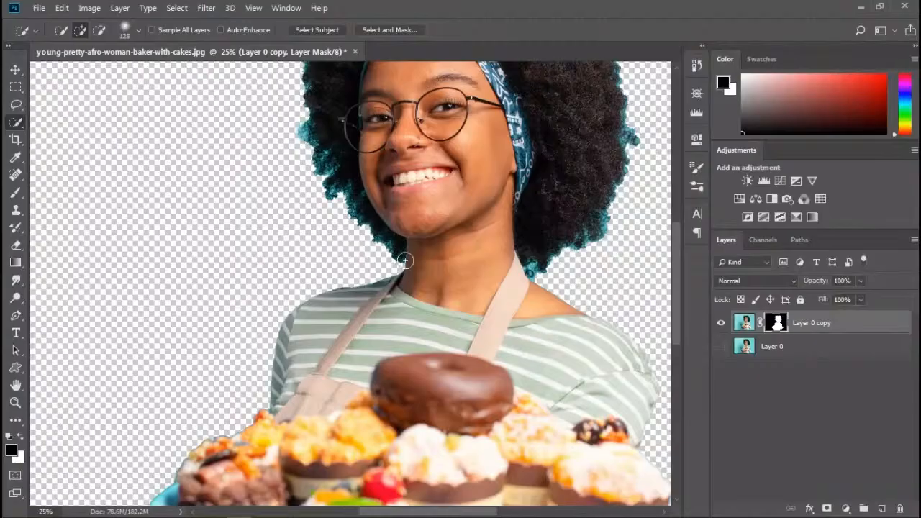
{"action": "scroll", "coordinate": [589, 237], "scroll_direction": "left", "scroll_amount": 4}
{"action": "scroll", "coordinate": [589, 237], "scroll_direction": "right", "scroll_amount": 7}
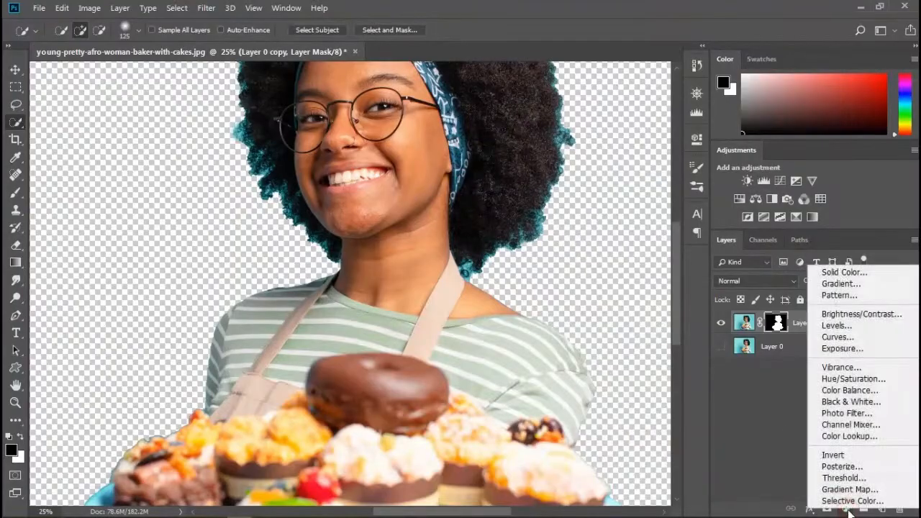
{"action": "left_click", "coordinate": [847, 509]}
{"action": "left_click", "coordinate": [842, 277]}
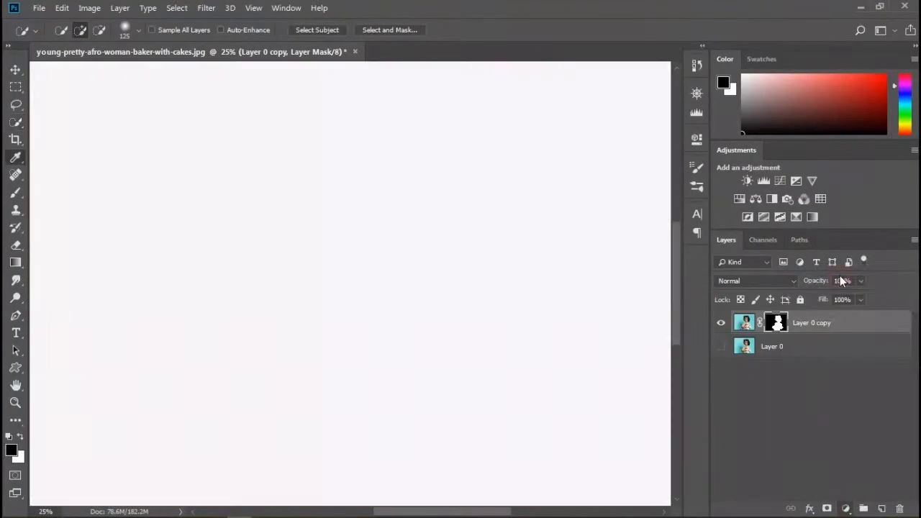
{"action": "left_click", "coordinate": [566, 260]}
{"action": "left_click_drag", "start_coordinate": [565, 260], "coordinate": [568, 324]}
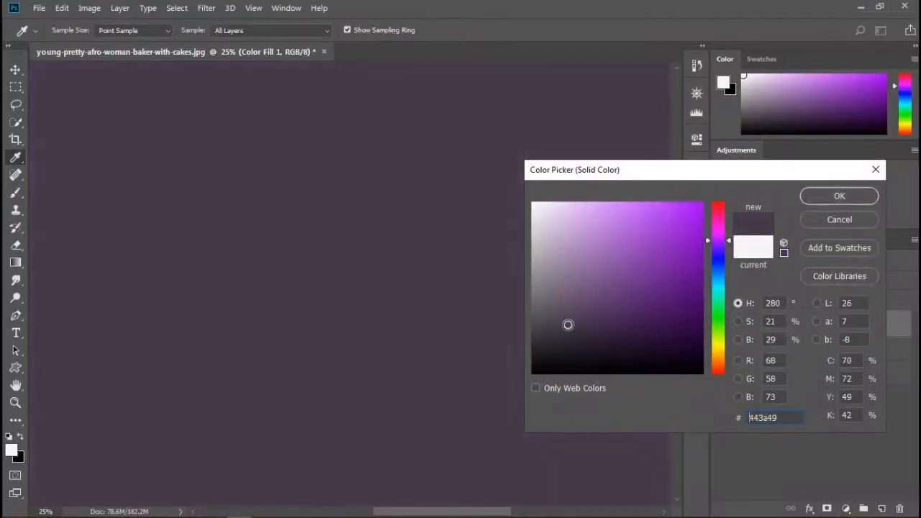
{"action": "left_click", "coordinate": [830, 197]}
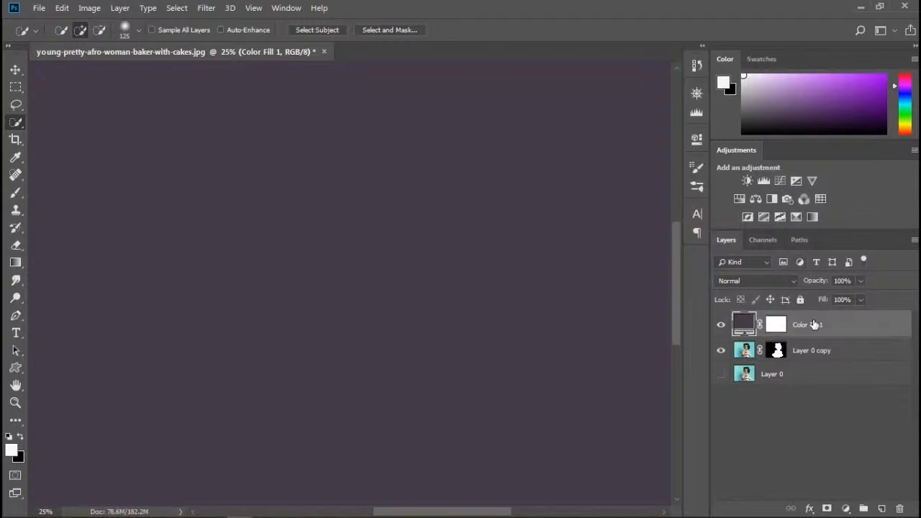
Move the Color Fill 1 layer below Layer 0 copy so it backs the cut-out woman.
{"action": "left_click_drag", "start_coordinate": [814, 325], "coordinate": [815, 363]}
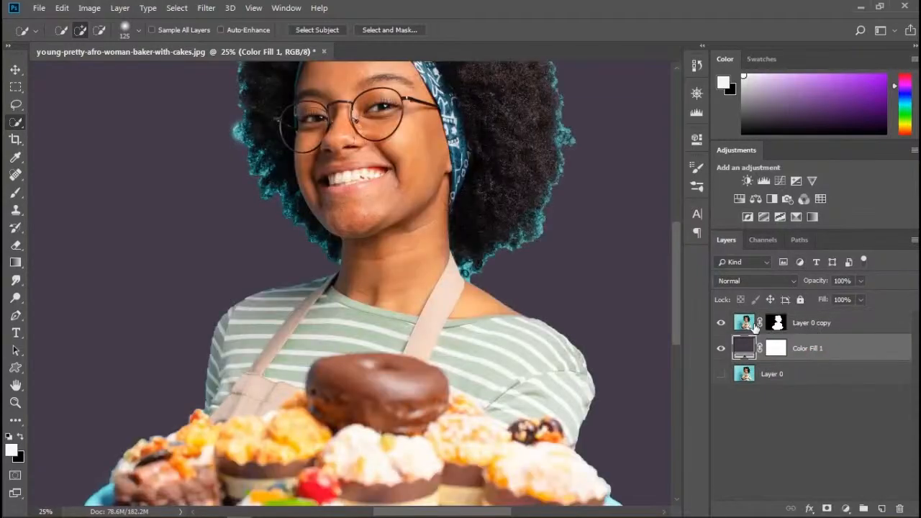
{"action": "scroll", "coordinate": [468, 283], "scroll_direction": "up", "scroll_amount": 4}
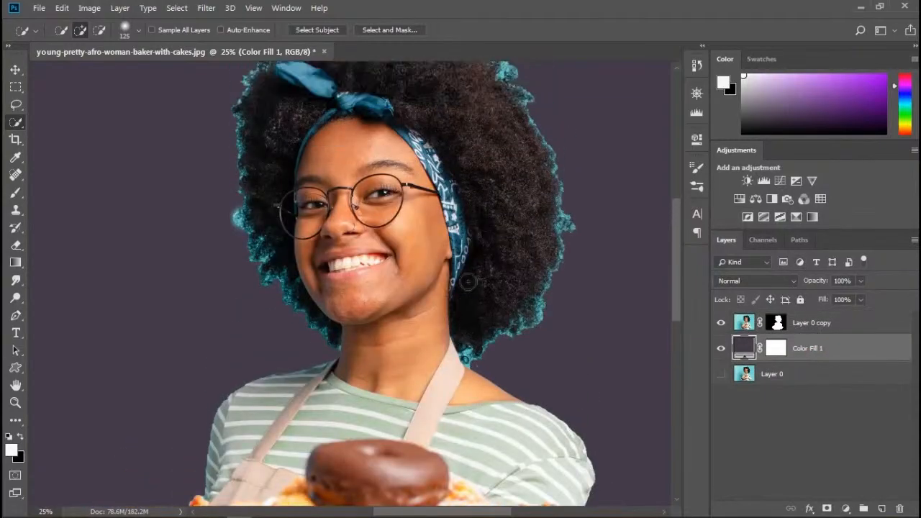
{"action": "scroll", "coordinate": [468, 282], "scroll_direction": "up", "scroll_amount": 3}
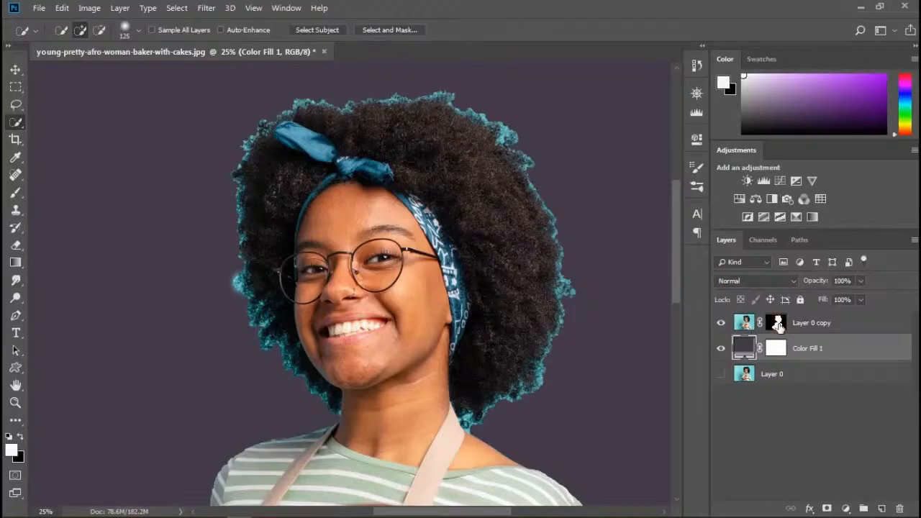
Open Layer 0 copy in Select and Mask, enable Smart Radius and Decontaminate Colors, and set the contrast to 21%.
{"action": "left_click", "coordinate": [777, 324]}
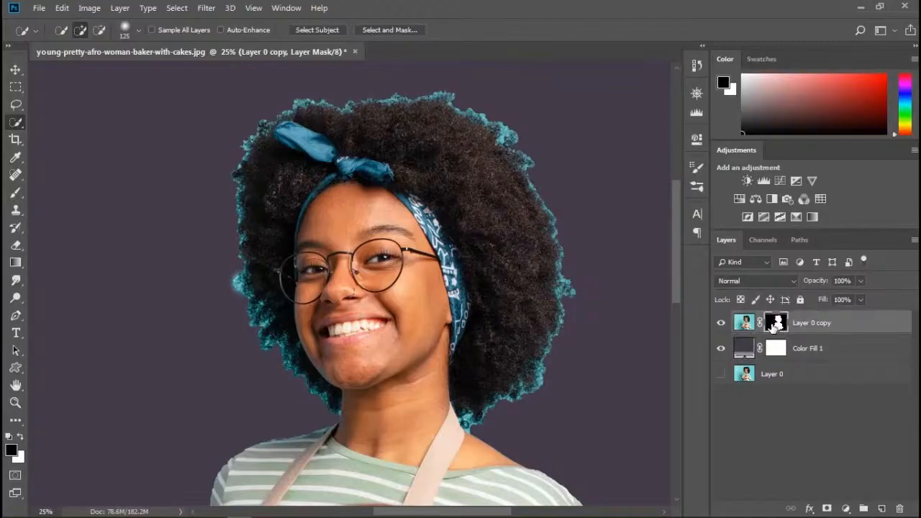
{"action": "left_click", "coordinate": [744, 324]}
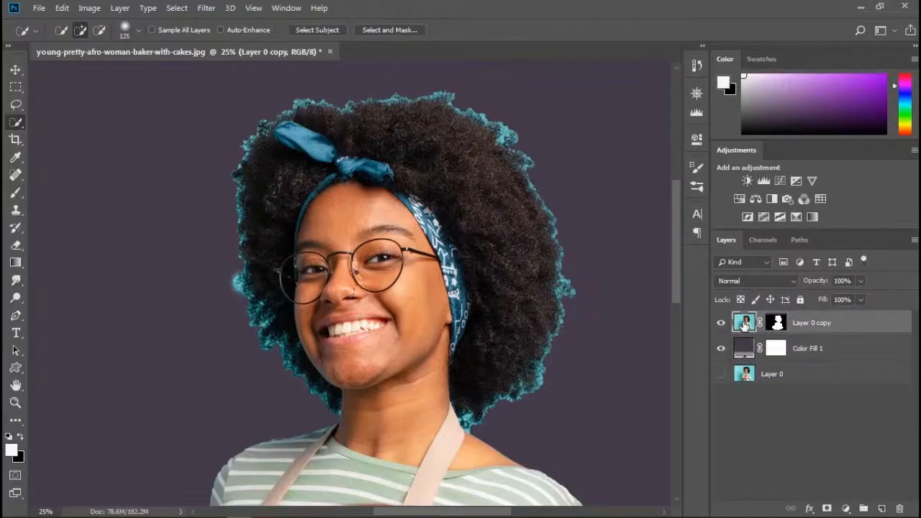
{"action": "left_click", "coordinate": [400, 33]}
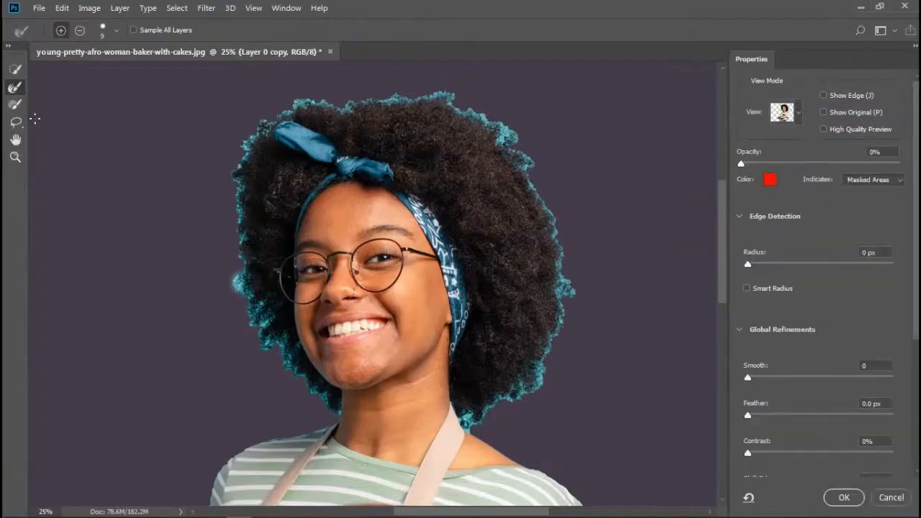
{"action": "left_click", "coordinate": [748, 288]}
{"action": "scroll", "coordinate": [916, 279], "scroll_direction": "down", "scroll_amount": 5}
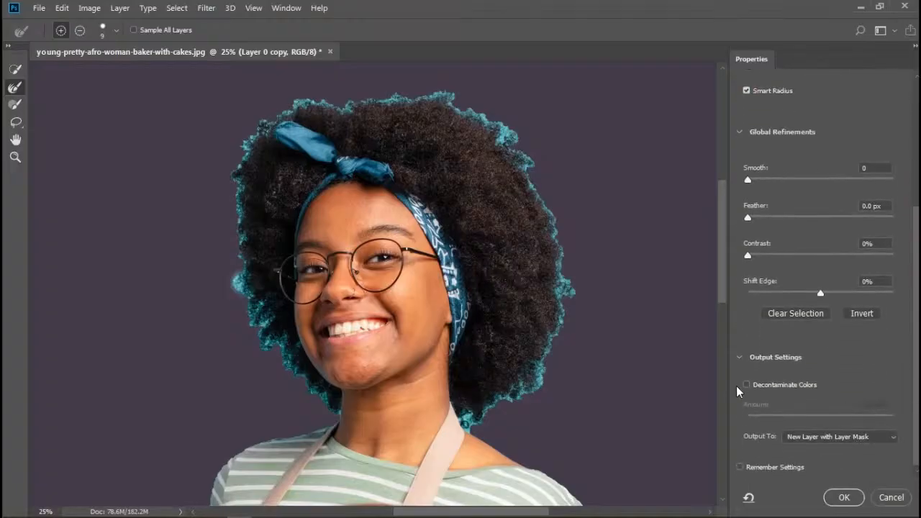
{"action": "left_click", "coordinate": [775, 387]}
{"action": "left_click", "coordinate": [776, 256]}
{"action": "left_click", "coordinate": [779, 258]}
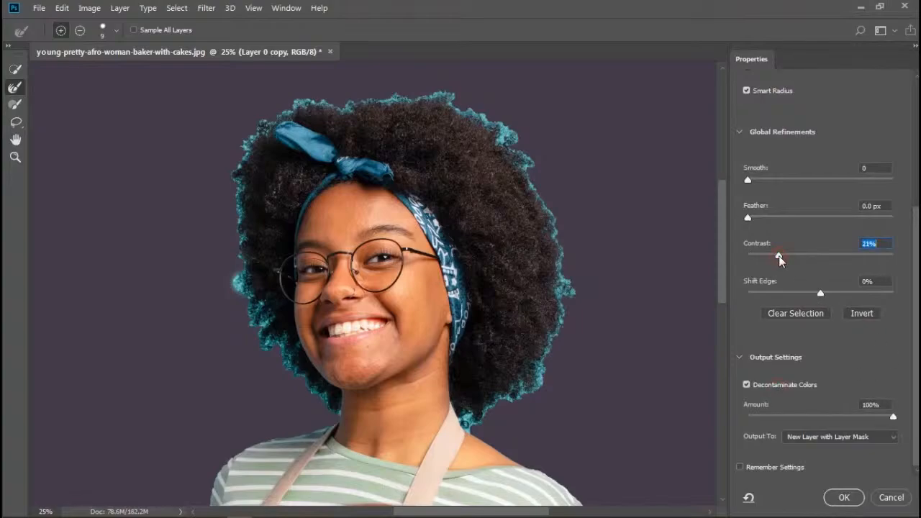
{"action": "left_click_drag", "start_coordinate": [917, 282], "coordinate": [904, 197]}
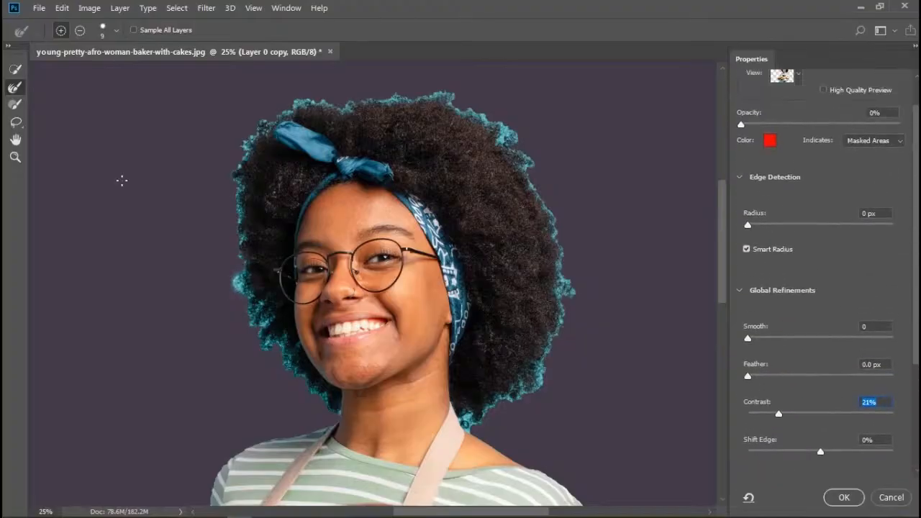
Enlarge the Refine Edge Brush to 150 px and paint around the hair's outline to remove the teal fringe.
{"action": "left_click", "coordinate": [15, 88]}
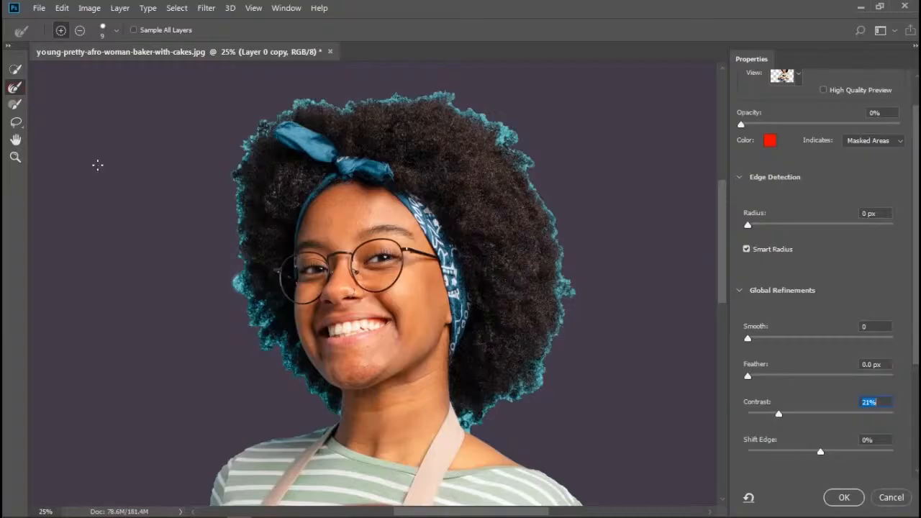
{"action": "key", "text": "bracketright"}
{"action": "key", "text": "bracketright"}
{"action": "key", "text": "bracketright"}
{"action": "key", "text": "bracketright"}
{"action": "key", "text": "bracketright"}
{"action": "key", "text": "bracketright"}
{"action": "key", "text": "bracketright"}
{"action": "key", "text": "bracketright"}
{"action": "key", "text": "bracketright"}
{"action": "key", "text": "bracketright"}
{"action": "key", "text": "bracketright"}
{"action": "key", "text": "bracketright"}
{"action": "mouse_move", "coordinate": [235, 286]}
{"action": "left_mouse_down"}
{"action": "mouse_move", "coordinate": [235, 170]}
{"action": "mouse_move", "coordinate": [263, 124]}
{"action": "mouse_move", "coordinate": [296, 105]}
{"action": "mouse_move", "coordinate": [343, 109]}
{"action": "mouse_move", "coordinate": [442, 94]}
{"action": "mouse_move", "coordinate": [475, 113]}
{"action": "left_mouse_up"}
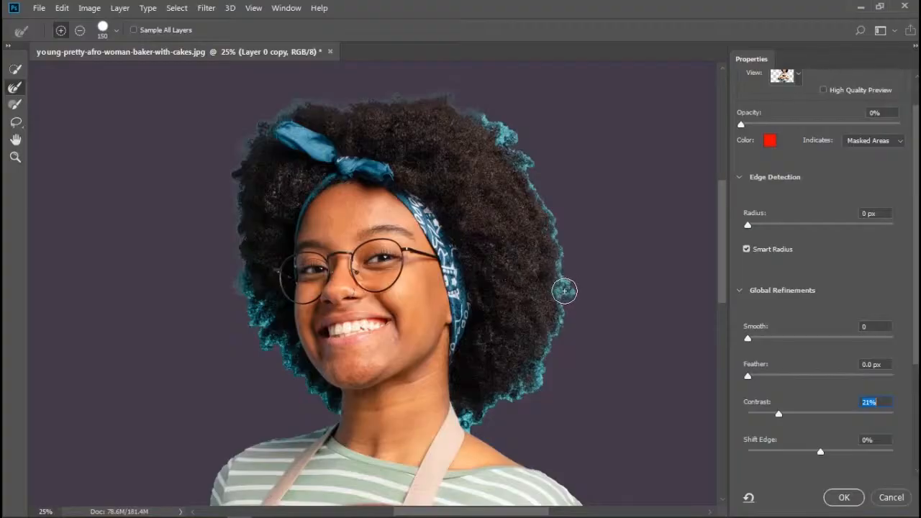
{"action": "left_click", "coordinate": [557, 289]}
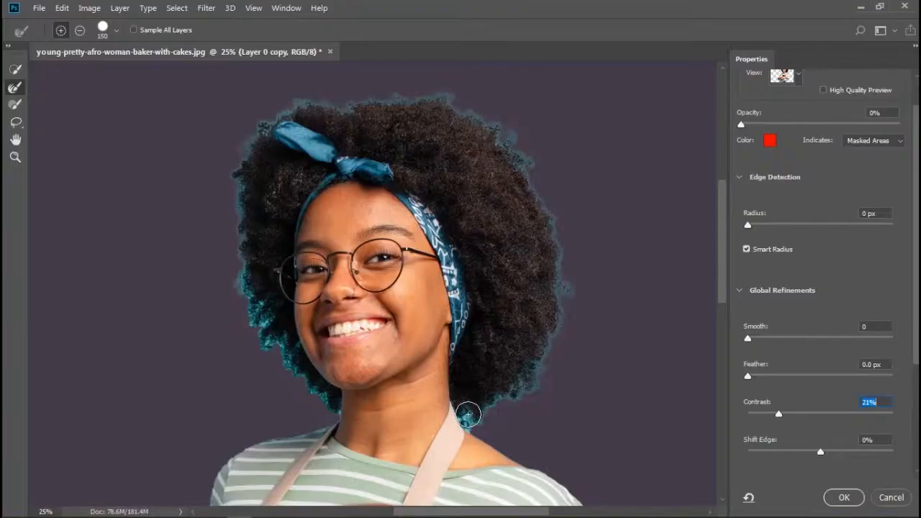
{"action": "left_click", "coordinate": [467, 411]}
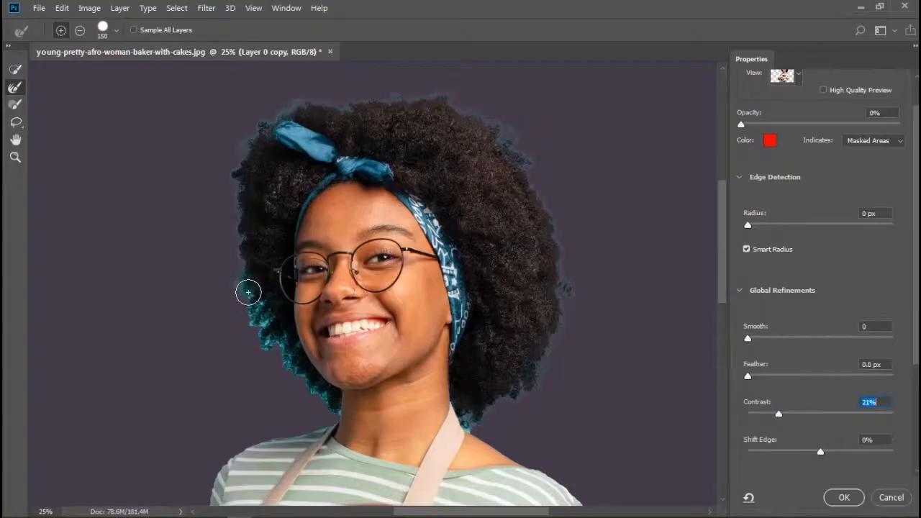
{"action": "mouse_move", "coordinate": [248, 292]}
{"action": "left_mouse_down"}
{"action": "mouse_move", "coordinate": [266, 319]}
{"action": "mouse_move", "coordinate": [264, 341]}
{"action": "mouse_move", "coordinate": [280, 336]}
{"action": "mouse_move", "coordinate": [295, 370]}
{"action": "mouse_move", "coordinate": [329, 407]}
{"action": "left_mouse_up"}
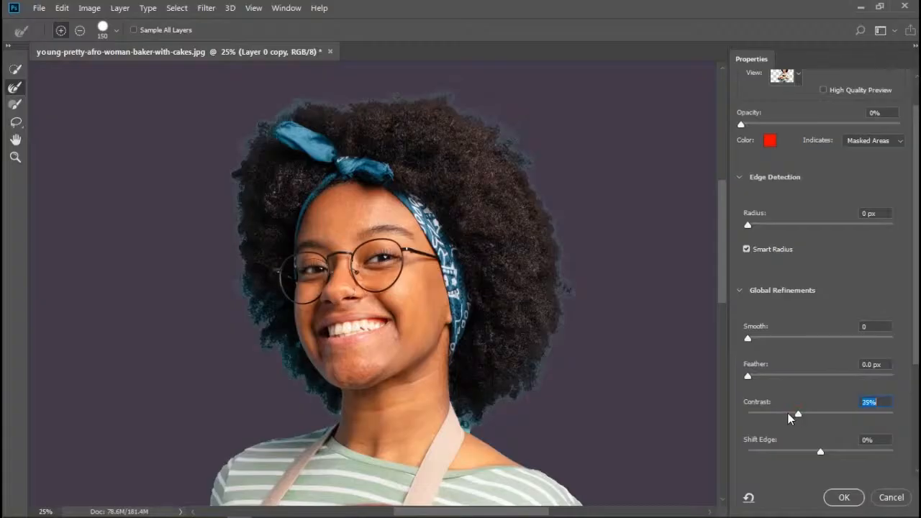
Set the edge contrast to 36% while keeping the edge detection radius at 0 px.
{"action": "left_click", "coordinate": [765, 414]}
{"action": "left_click", "coordinate": [798, 414]}
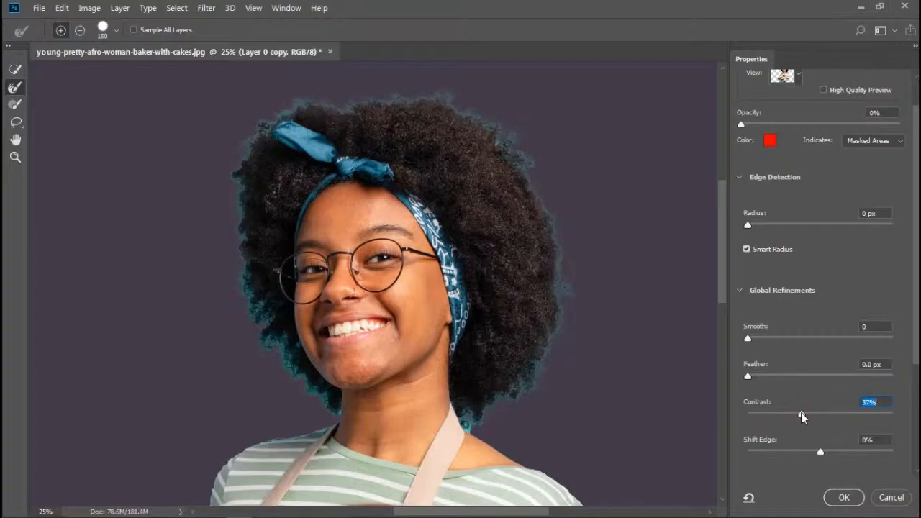
{"action": "left_click_drag", "start_coordinate": [801, 412], "coordinate": [801, 413]}
{"action": "left_click", "coordinate": [748, 226]}
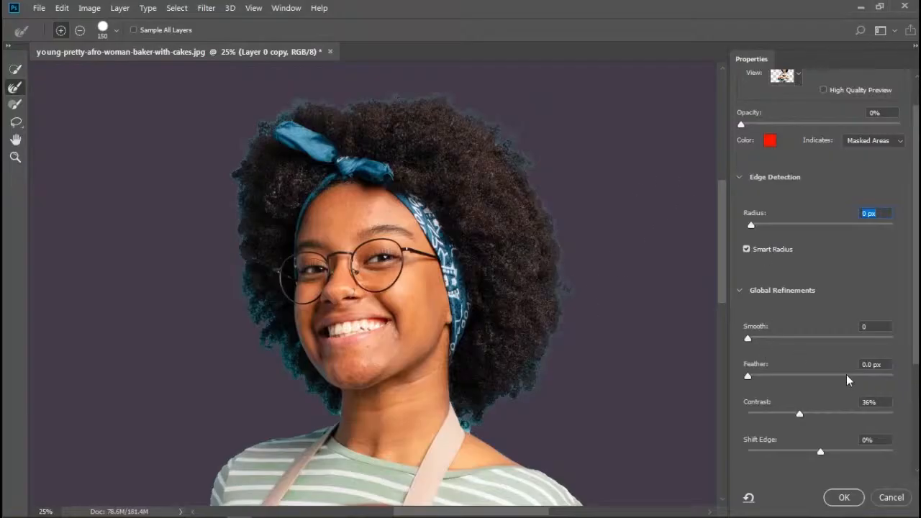
Output the refined cutout to a new layer with a layer mask.
{"action": "scroll", "coordinate": [918, 340], "scroll_direction": "down", "scroll_amount": 5}
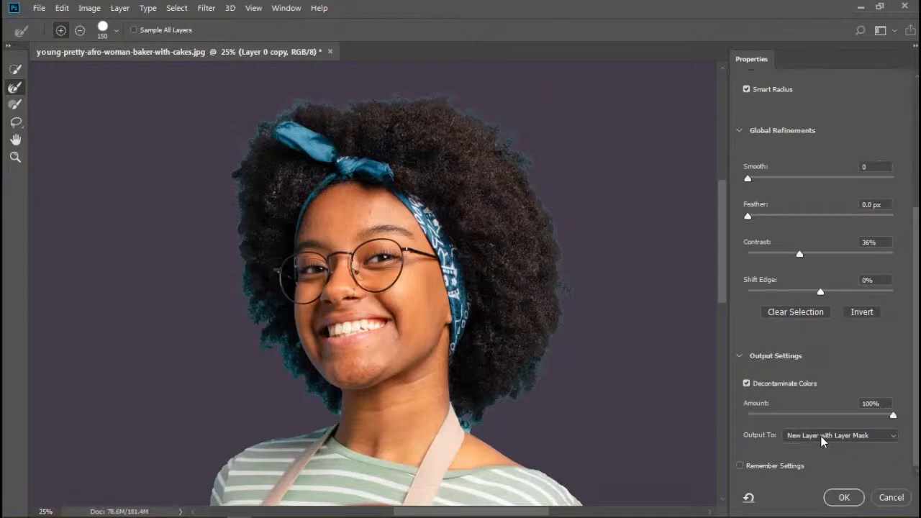
{"action": "left_click", "coordinate": [822, 441]}
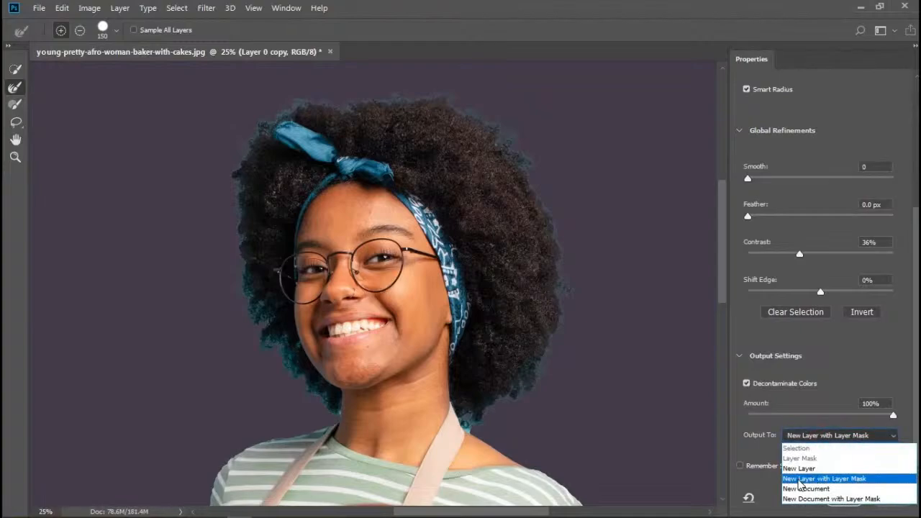
{"action": "left_click", "coordinate": [816, 480]}
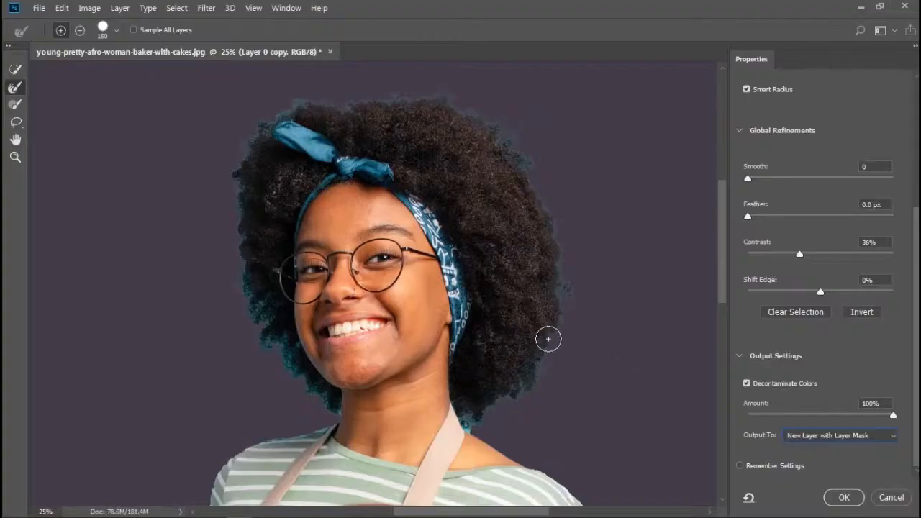
{"action": "left_click", "coordinate": [842, 498]}
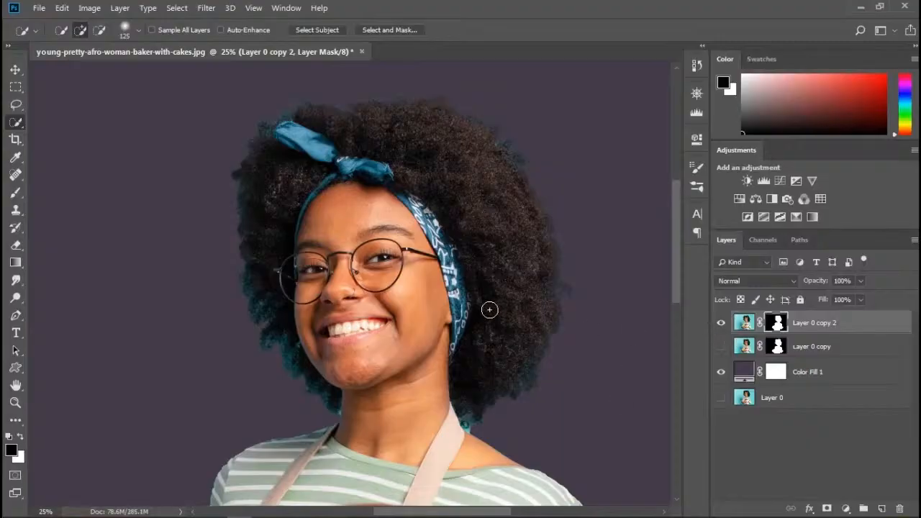
Apply the layer mask of Layer 0 copy 2 permanently and hide the Color Fill 1 layer.
{"action": "key", "text": "ctrl+minus"}
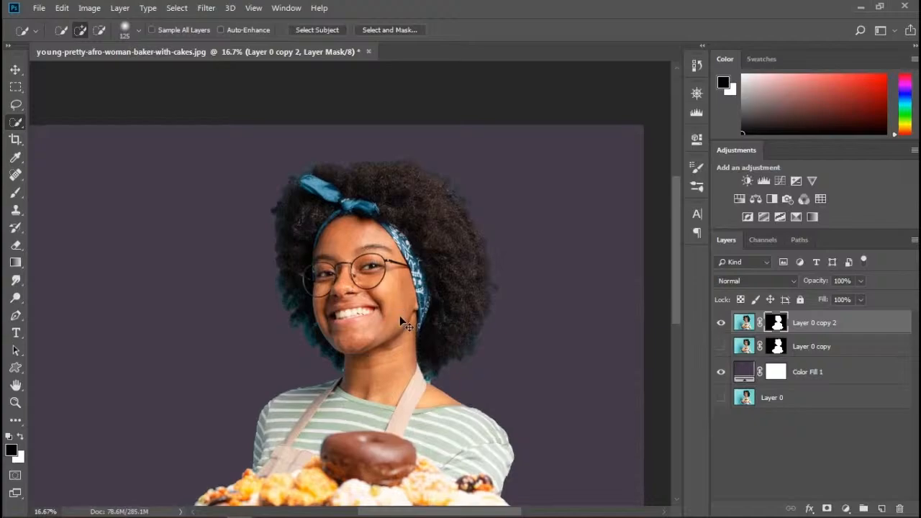
{"action": "key", "text": "ctrl+plus"}
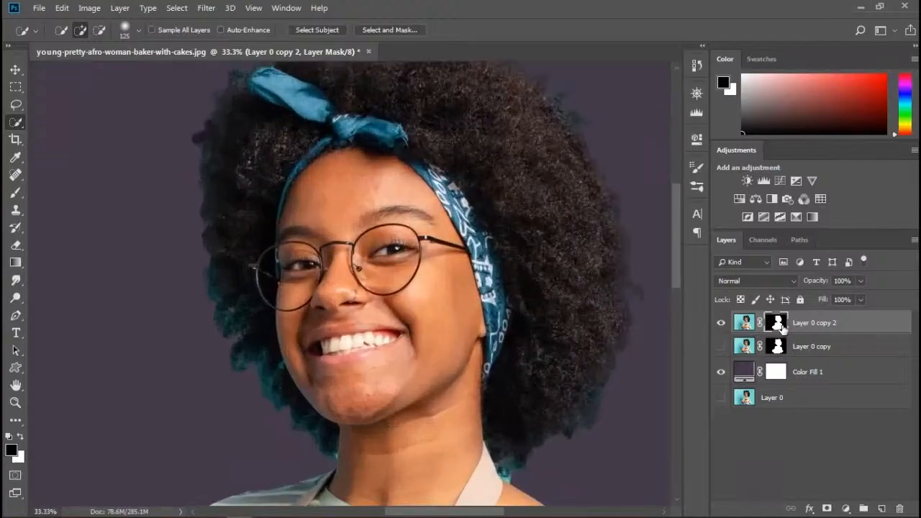
{"action": "right_click", "coordinate": [779, 326]}
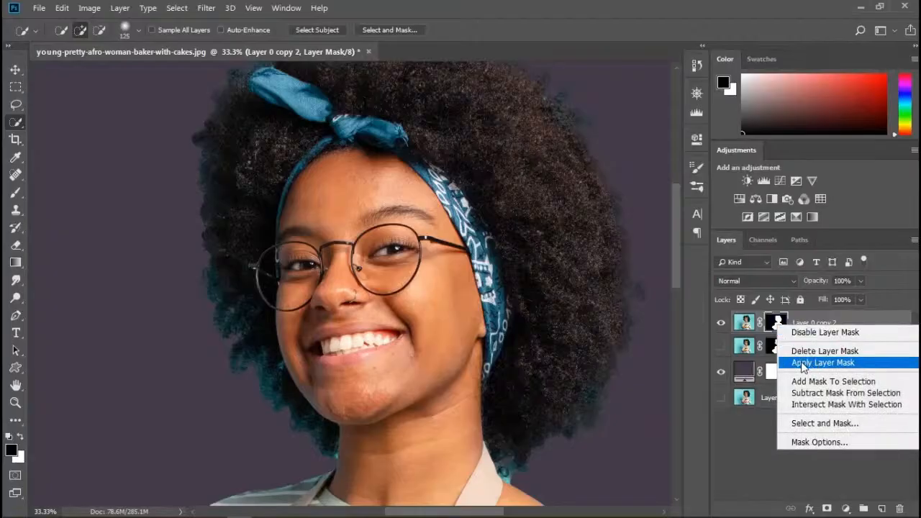
{"action": "left_click", "coordinate": [803, 365]}
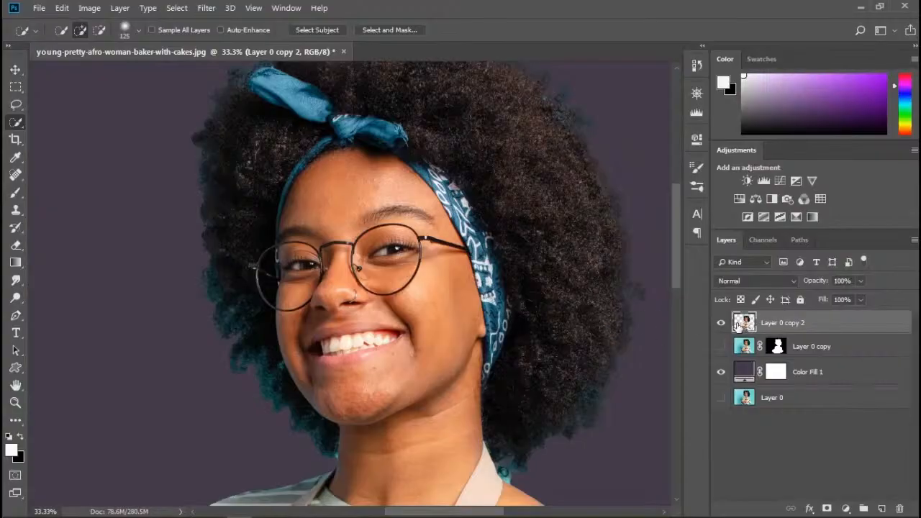
{"action": "left_click", "coordinate": [720, 372]}
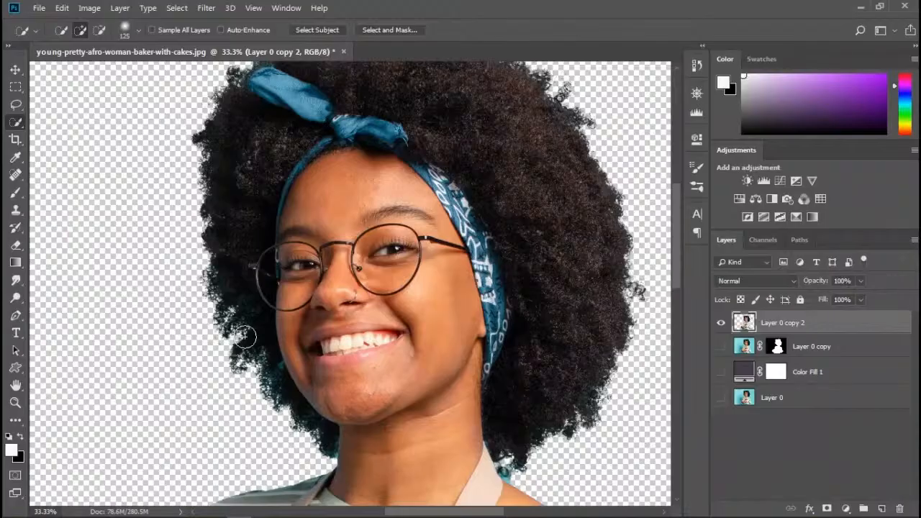
Retouch the small blemishes on the woman's forehead, chin and cheek with the Spot Healing Brush at 50 px.
{"action": "left_click", "coordinate": [15, 174]}
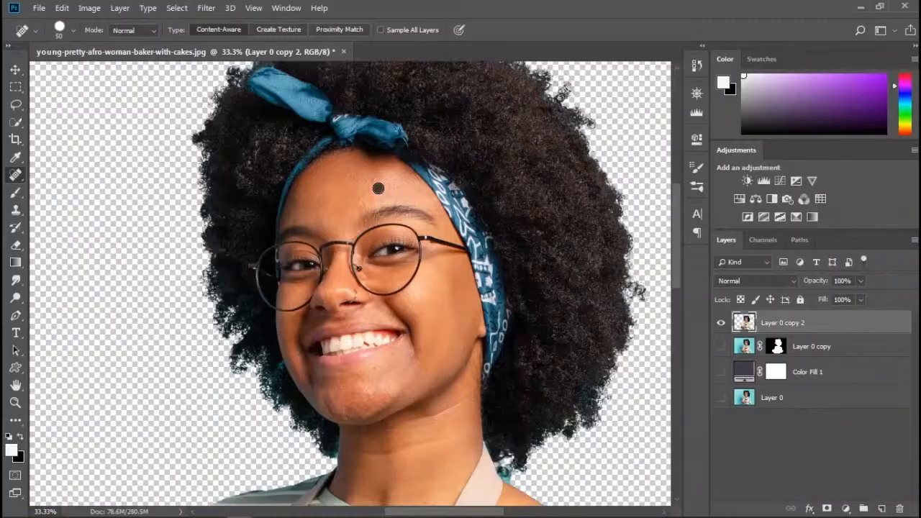
{"action": "left_click", "coordinate": [305, 205]}
{"action": "left_click", "coordinate": [328, 396]}
{"action": "left_click", "coordinate": [394, 354]}
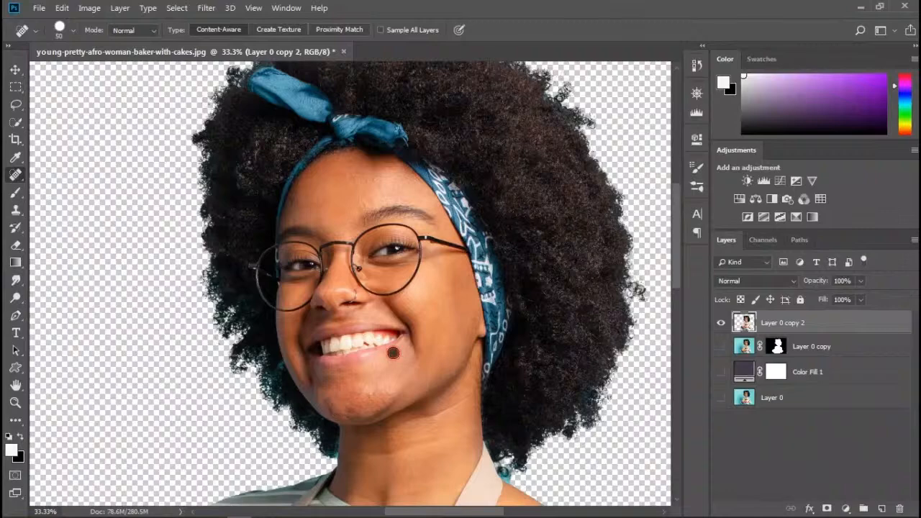
{"action": "left_click", "coordinate": [456, 303]}
{"action": "left_click", "coordinate": [423, 310]}
{"action": "left_click", "coordinate": [432, 303]}
{"action": "left_click", "coordinate": [423, 303]}
{"action": "left_click", "coordinate": [377, 179]}
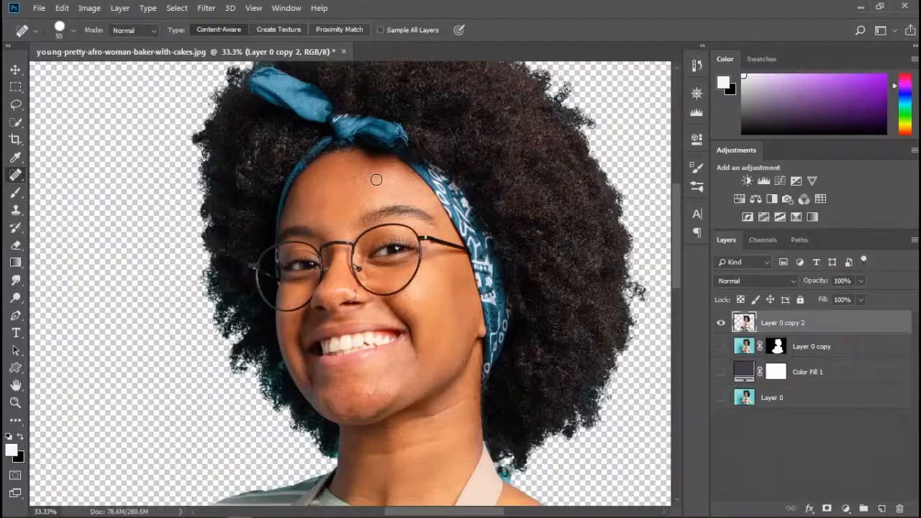
{"action": "left_click", "coordinate": [300, 199]}
Inspect the retouched face and then the whole baker cutout against the transparent background.
{"action": "scroll", "coordinate": [432, 422], "scroll_direction": "down", "scroll_amount": 2}
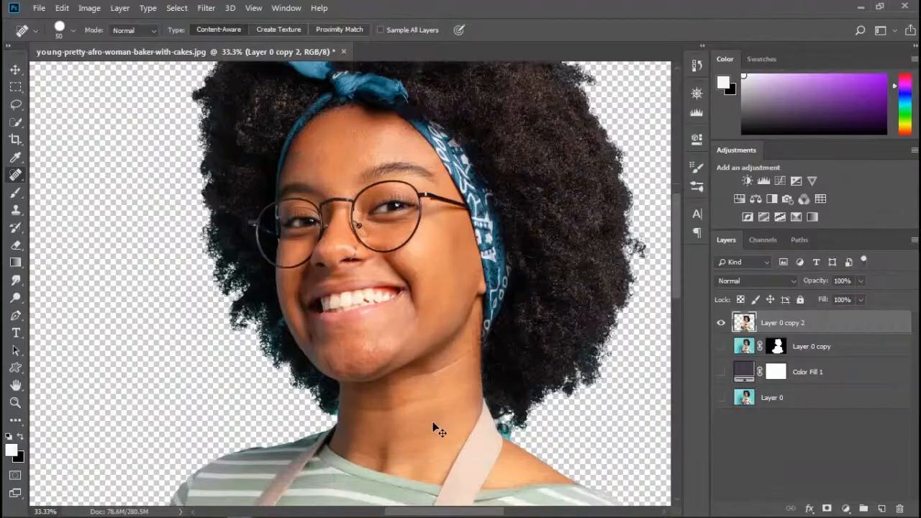
{"action": "key", "text": "ctrl+minus"}
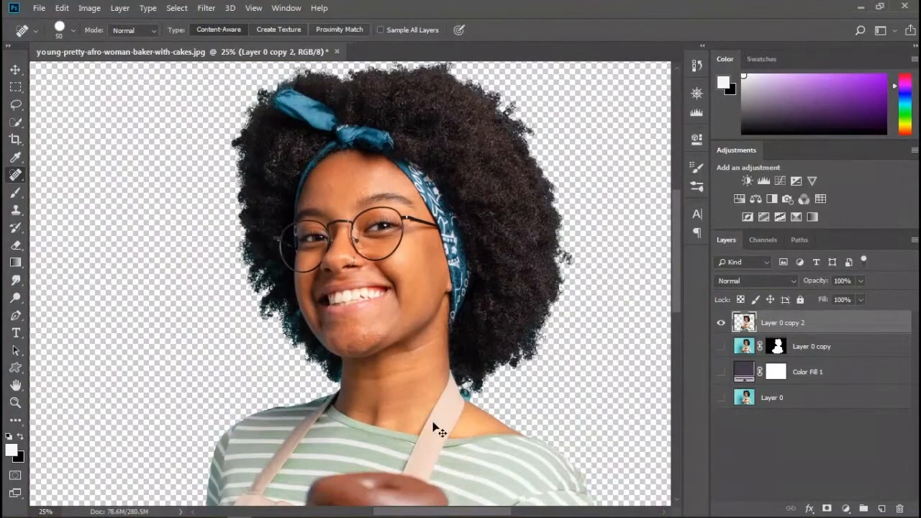
{"action": "key", "text": "ctrl+minus"}
{"action": "key", "text": "ctrl+plus"}
{"action": "left_click", "coordinate": [18, 299]}
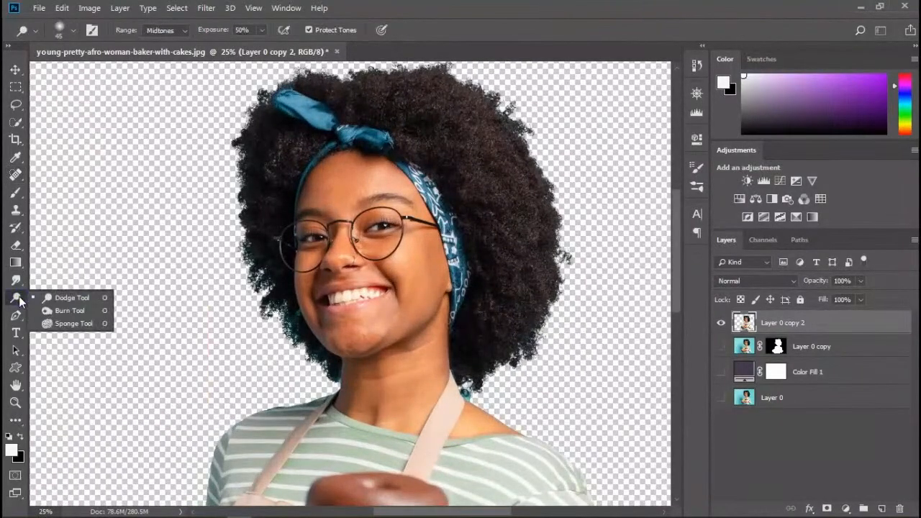
{"action": "left_click", "coordinate": [19, 407]}
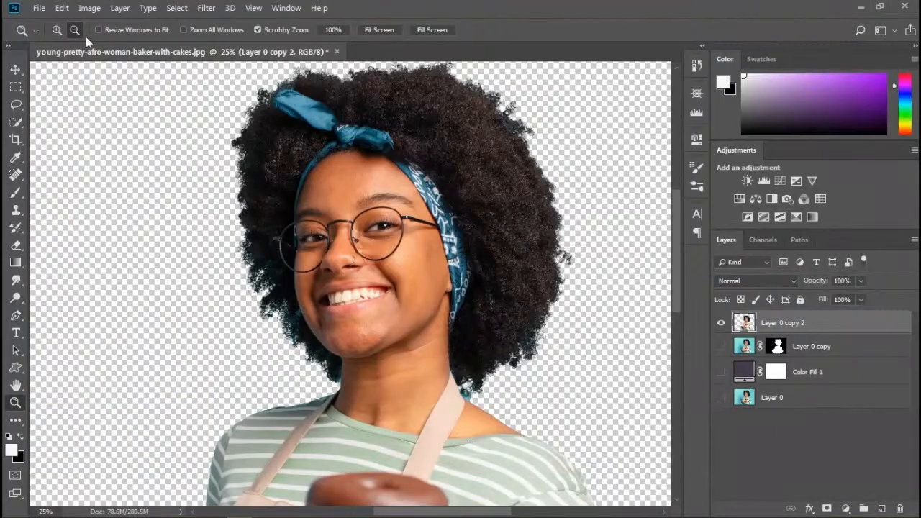
{"action": "left_click_drag", "start_coordinate": [324, 237], "coordinate": [278, 236]}
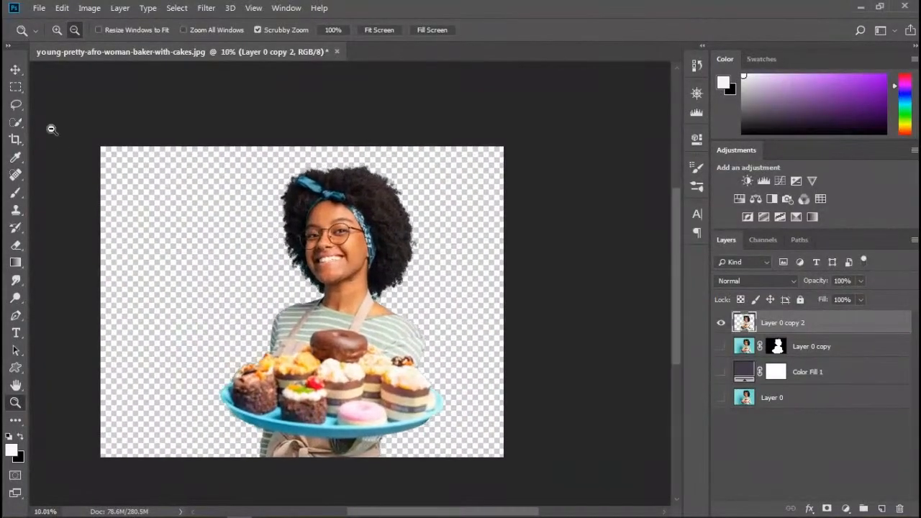
Set up an Export As of the cutout in PNG format with Bicubic Sharper resampling.
{"action": "left_click", "coordinate": [39, 9]}
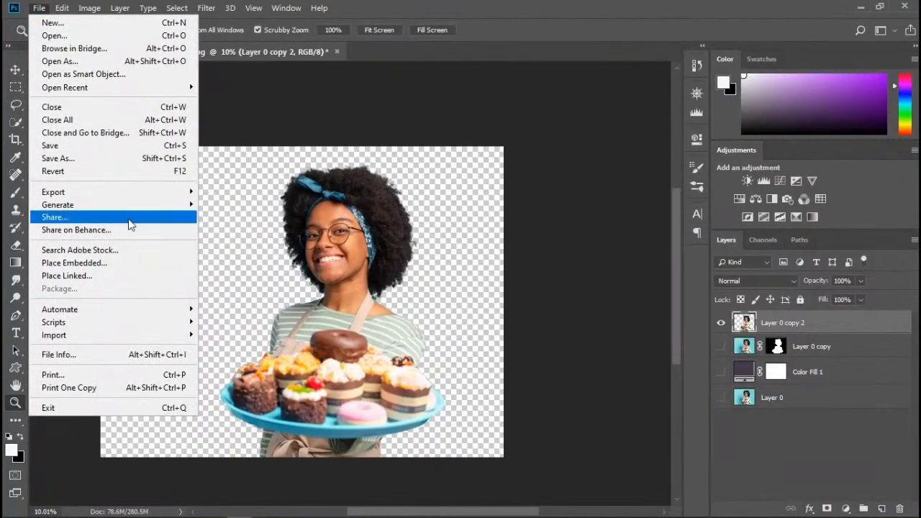
{"action": "mouse_move", "coordinate": [119, 193]}
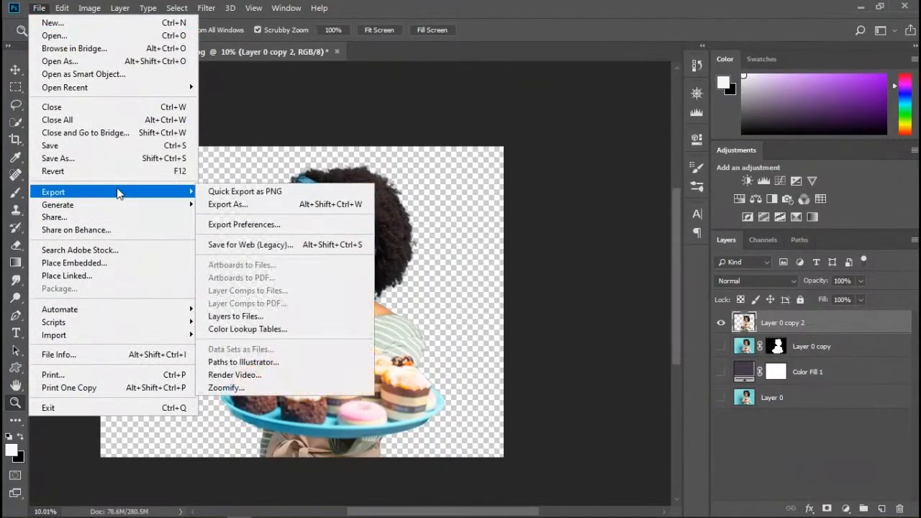
{"action": "left_click", "coordinate": [244, 208]}
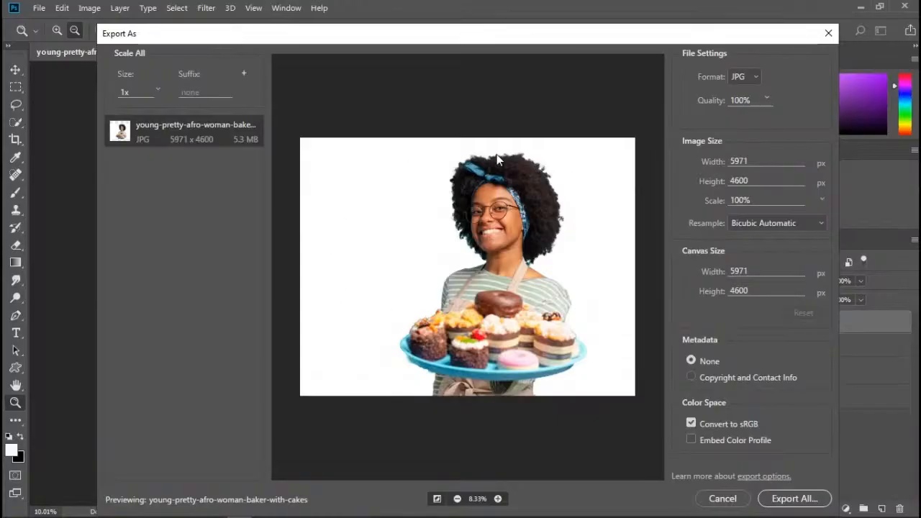
{"action": "left_click", "coordinate": [747, 75]}
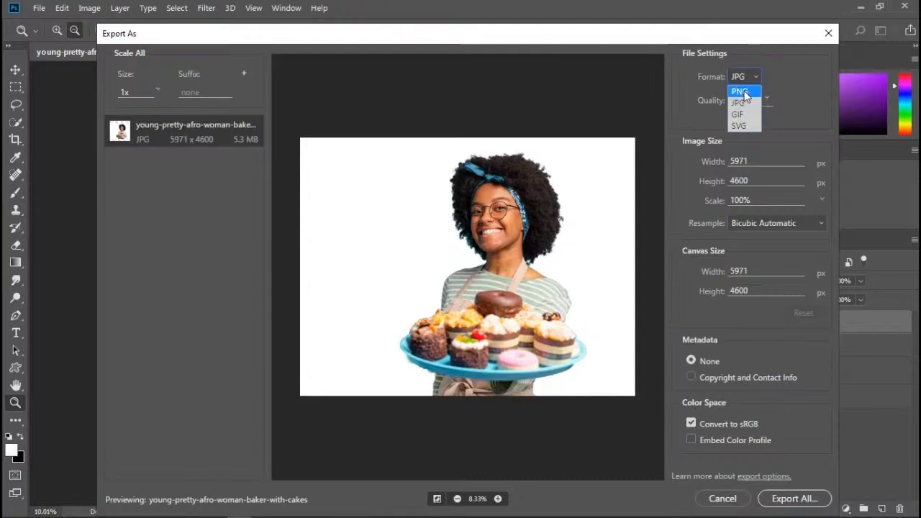
{"action": "left_click", "coordinate": [745, 92]}
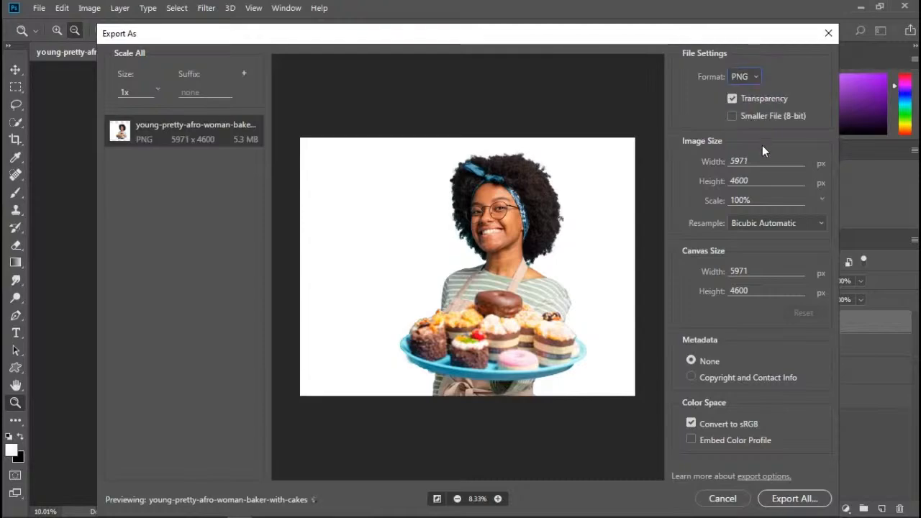
{"action": "left_click", "coordinate": [766, 222]}
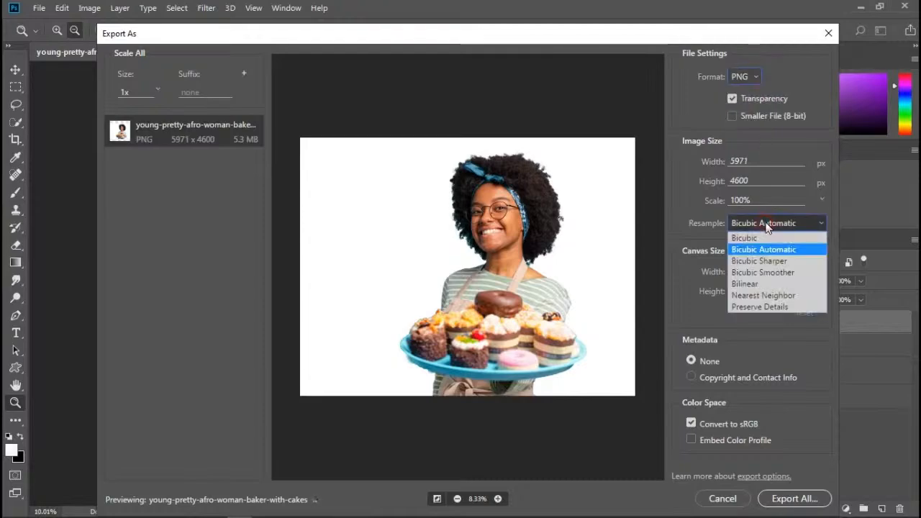
{"action": "left_click", "coordinate": [765, 262]}
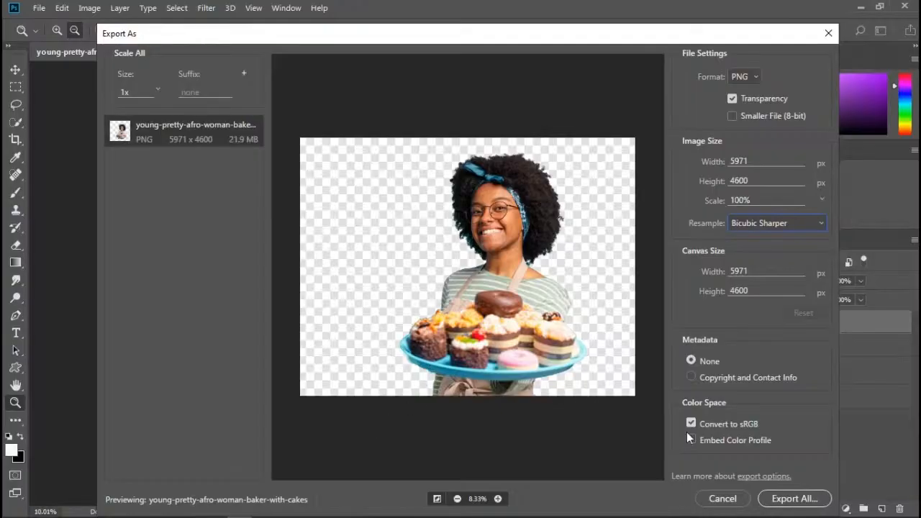
Export the cutout to the 3D Objects folder under the file name young-pretty-afro-woman-baker-with-cakes.
{"action": "left_click", "coordinate": [781, 498]}
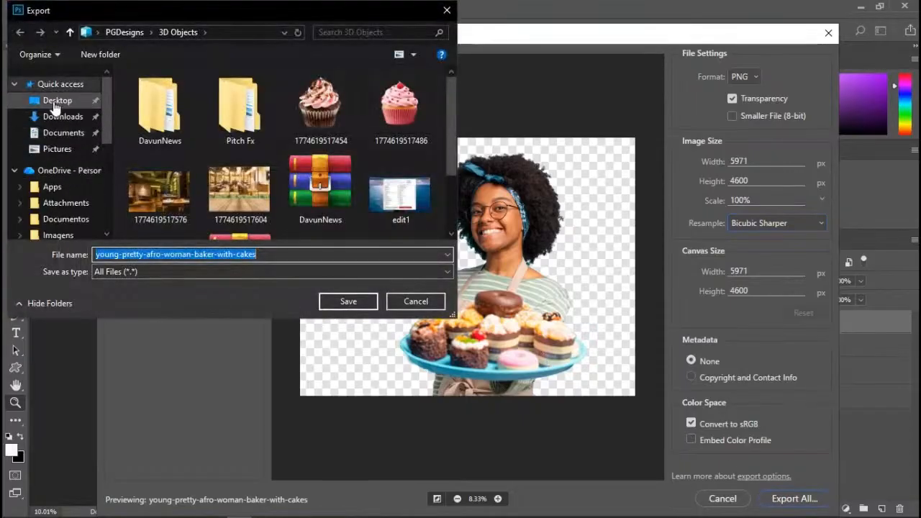
{"action": "scroll", "coordinate": [69, 186], "scroll_direction": "down", "scroll_amount": 1}
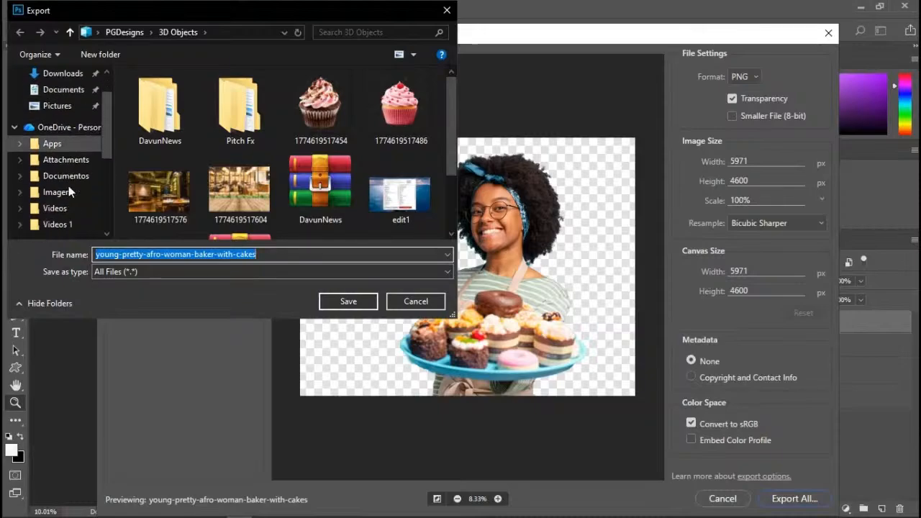
{"action": "scroll", "coordinate": [69, 186], "scroll_direction": "down", "scroll_amount": 2}
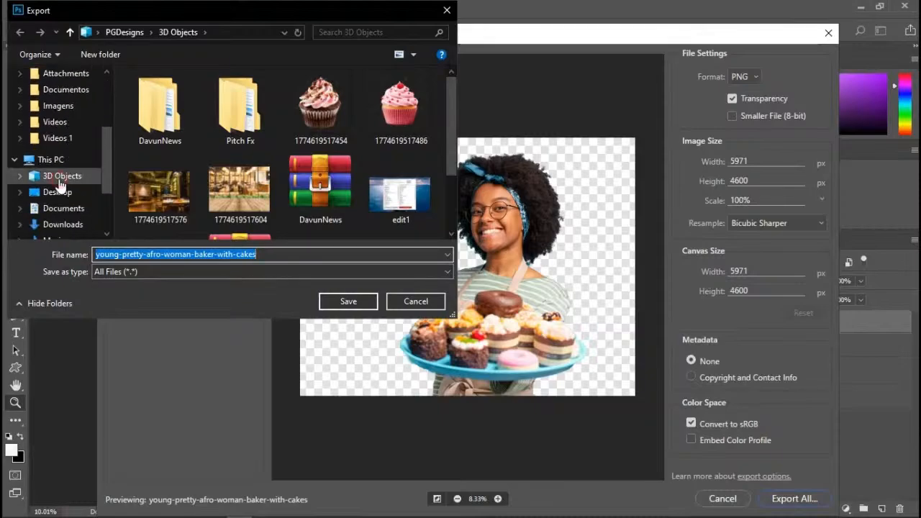
{"action": "left_click", "coordinate": [62, 177]}
{"action": "left_click", "coordinate": [343, 300]}
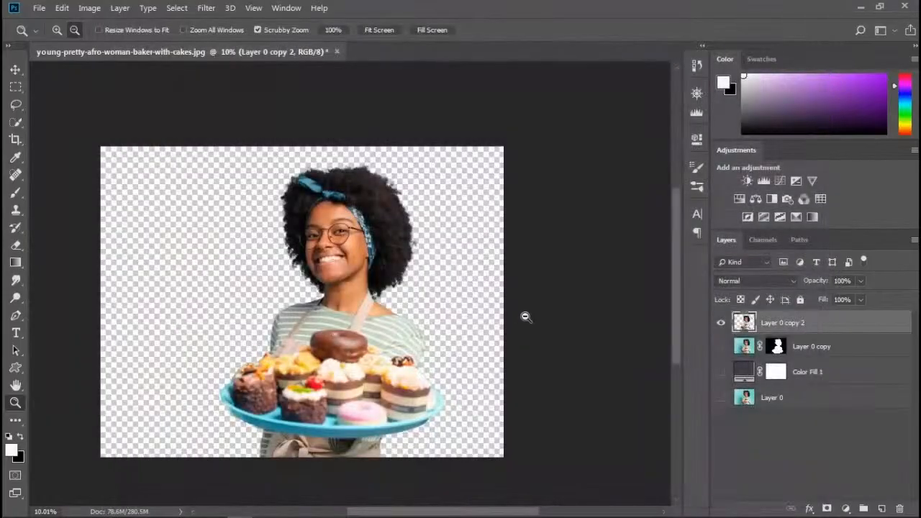
Switch to the Untitled-1 flyer document in CorelDRAW.
{"action": "key", "text": "v"}
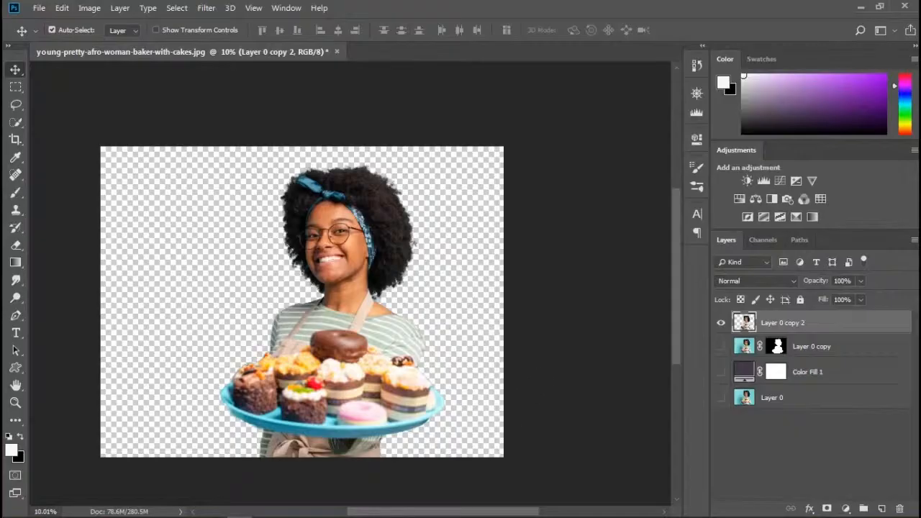
{"action": "mouse_move", "coordinate": [439, 508]}
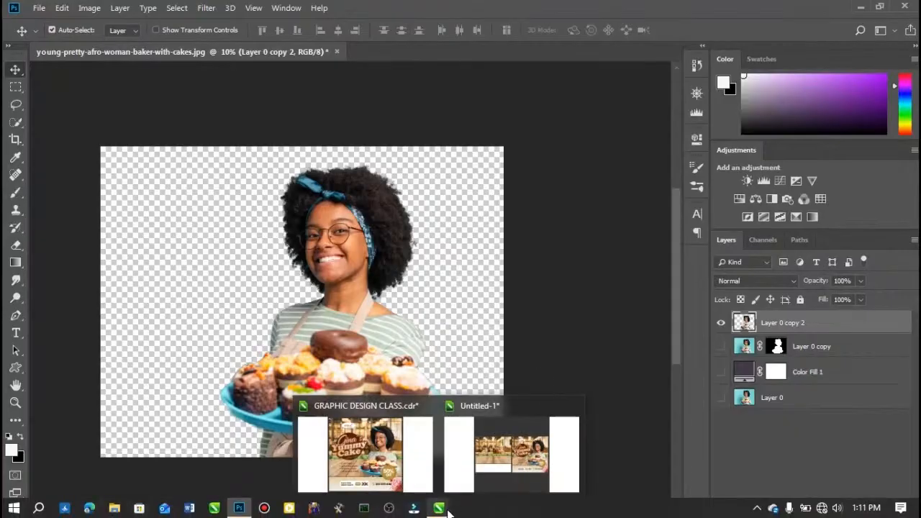
{"action": "left_click", "coordinate": [496, 467]}
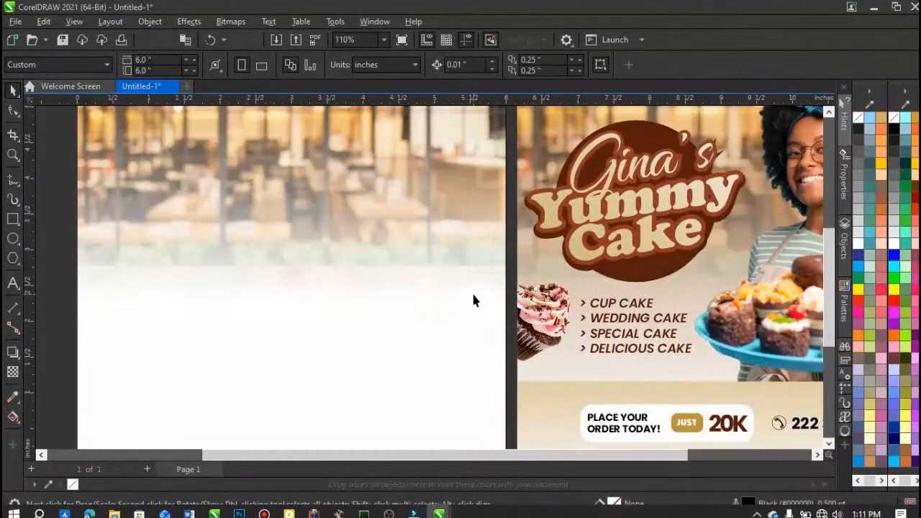
{"action": "scroll", "coordinate": [473, 301], "scroll_direction": "down", "scroll_amount": 1}
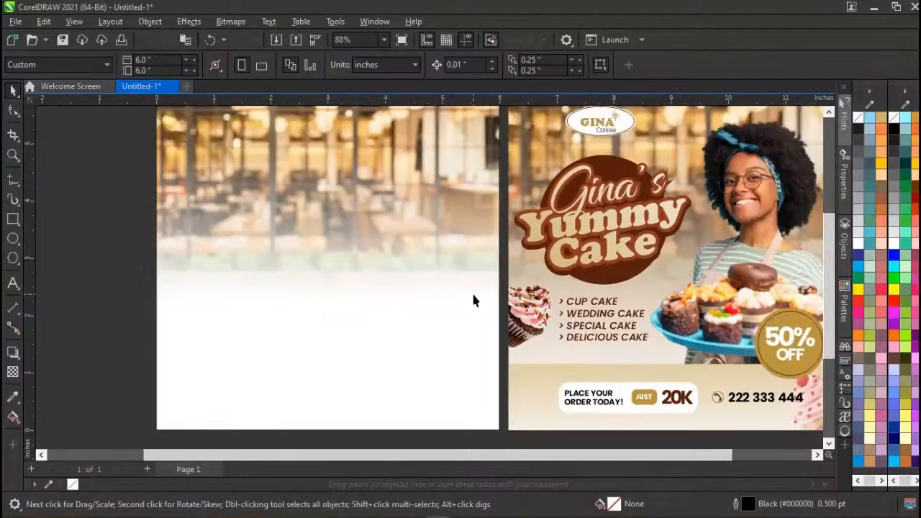
{"action": "scroll", "coordinate": [473, 301], "scroll_direction": "down", "scroll_amount": 1}
{"action": "scroll", "coordinate": [473, 301], "scroll_direction": "up", "scroll_amount": 1}
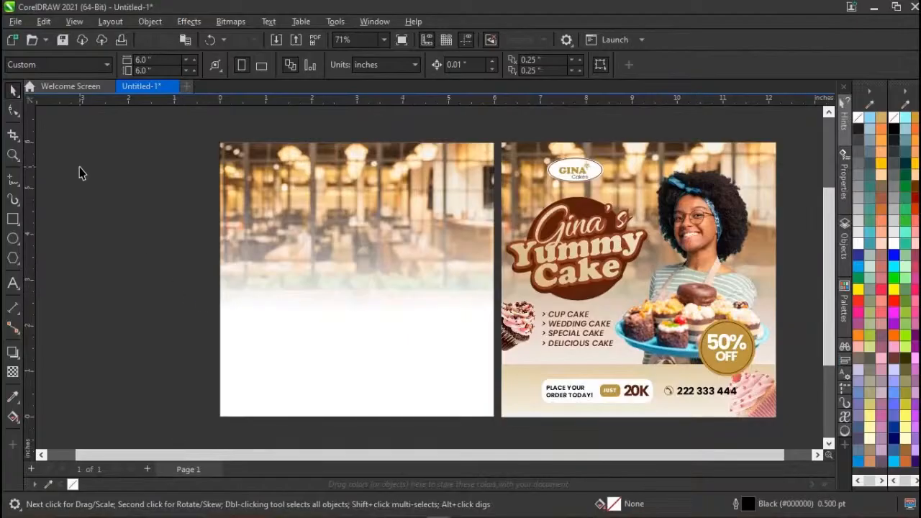
Import the young-pretty-afro-woman-baker-with-cakes PNG at about 5.47 by 4.21 inches and position the baker over the right half of the blank flyer page.
{"action": "left_click", "coordinate": [16, 23]}
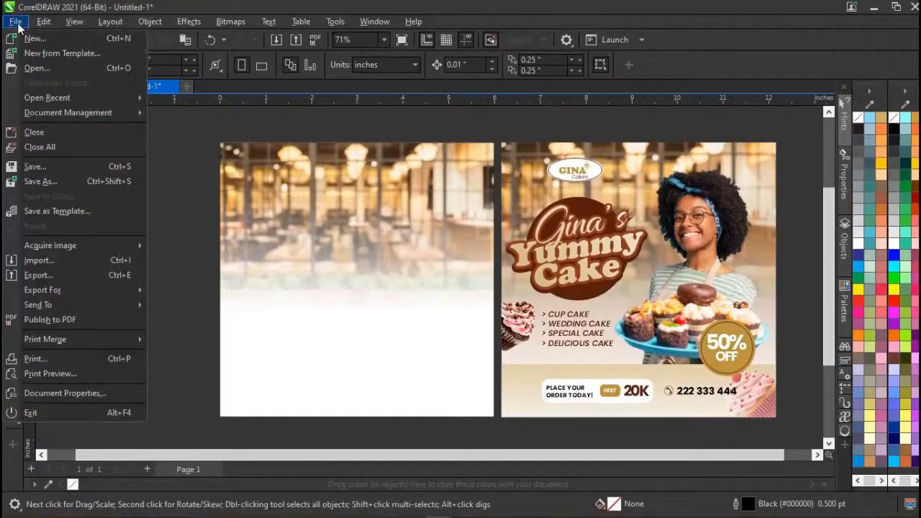
{"action": "left_click", "coordinate": [88, 263]}
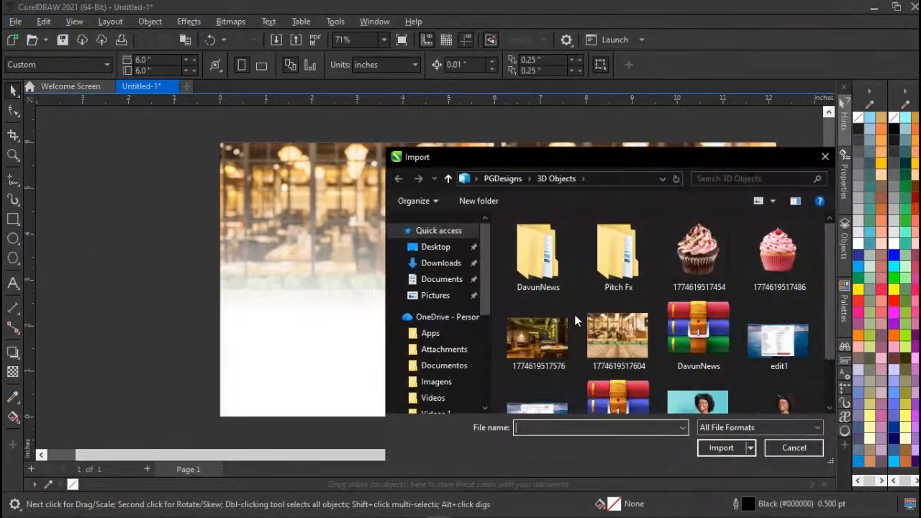
{"action": "scroll", "coordinate": [743, 351], "scroll_direction": "down", "scroll_amount": 1}
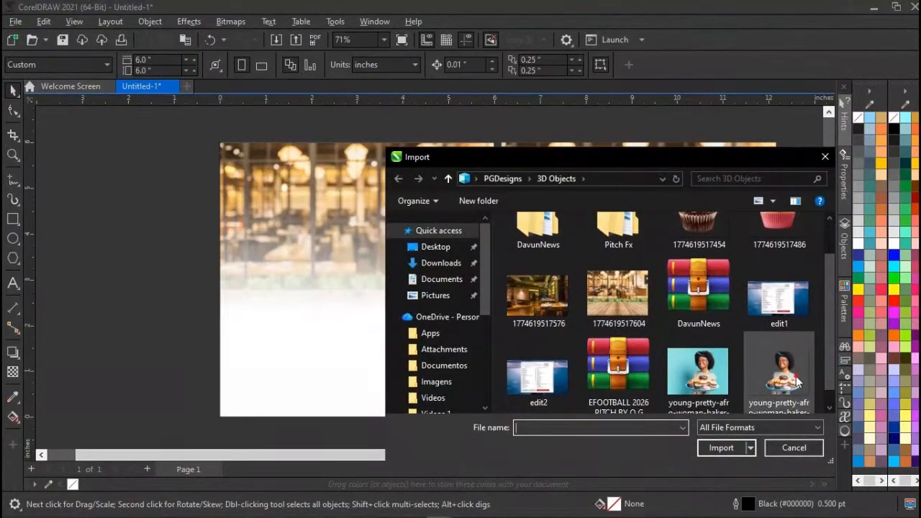
{"action": "left_click", "coordinate": [772, 407]}
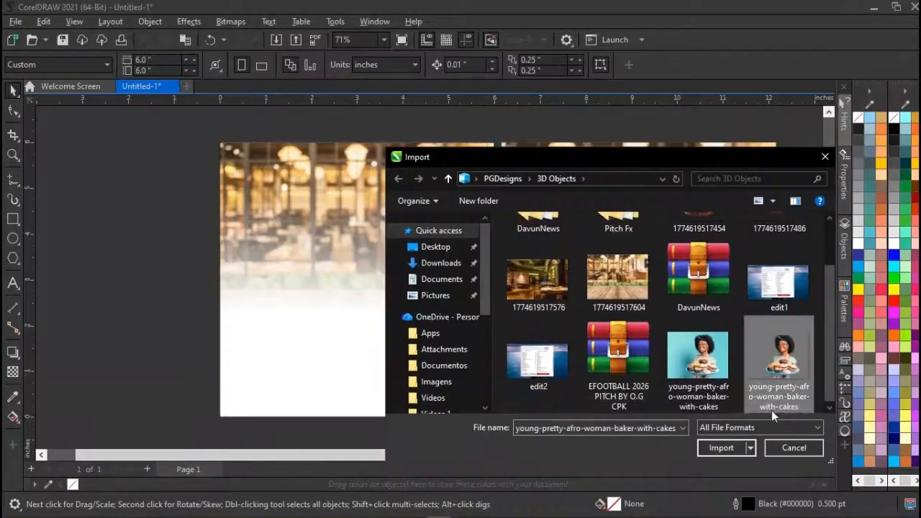
{"action": "left_click", "coordinate": [723, 448]}
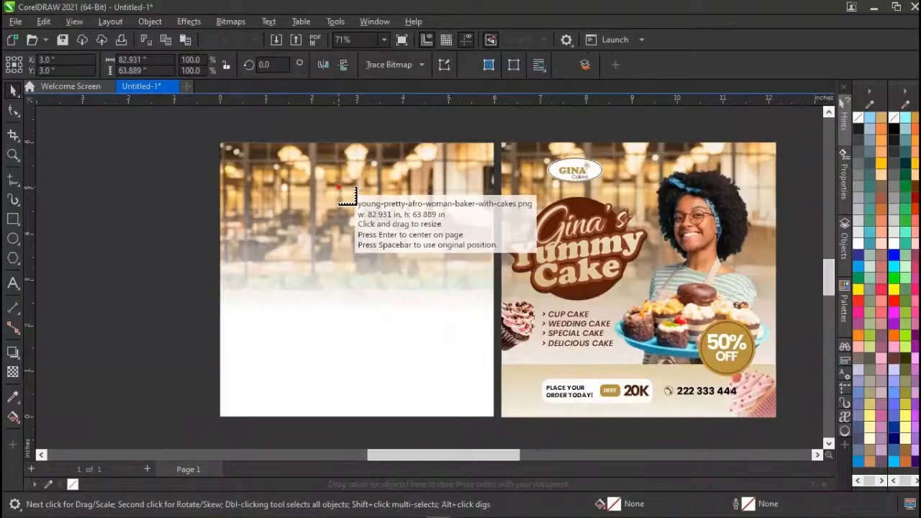
{"action": "left_click_drag", "start_coordinate": [339, 186], "coordinate": [592, 383]}
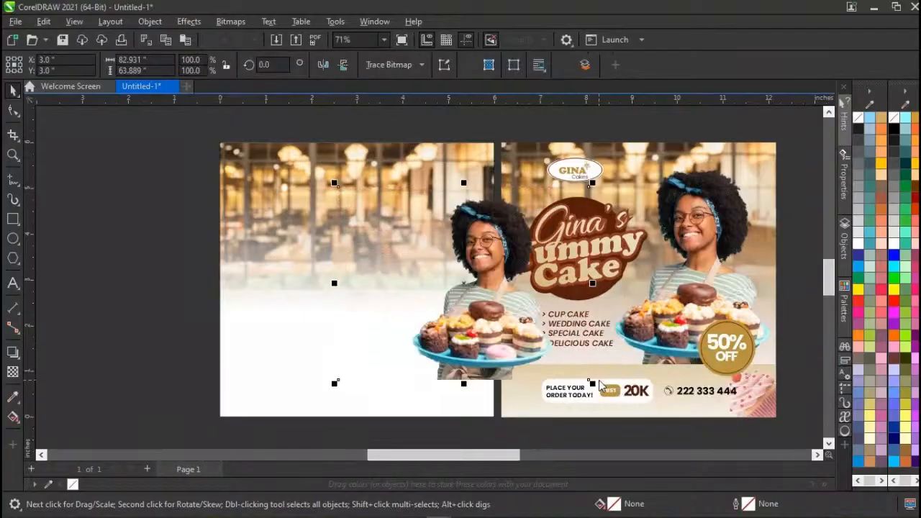
{"action": "left_click_drag", "start_coordinate": [453, 340], "coordinate": [383, 336]}
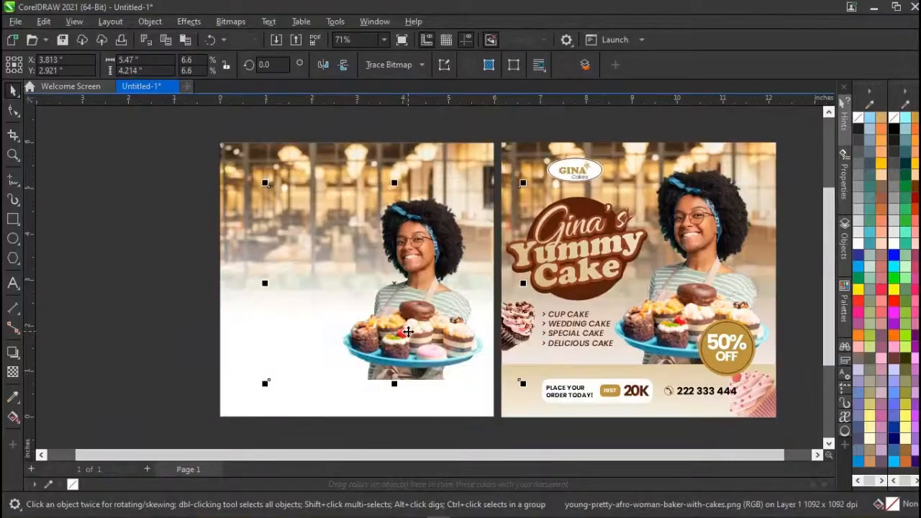
{"action": "left_click", "coordinate": [10, 112]}
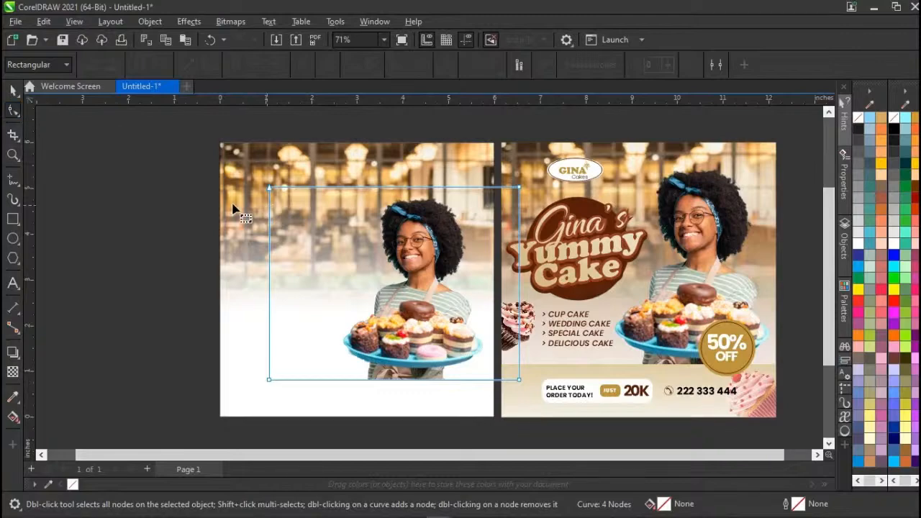
{"action": "key", "text": "space"}
{"action": "left_click", "coordinate": [152, 195]}
{"action": "left_click", "coordinate": [445, 236]}
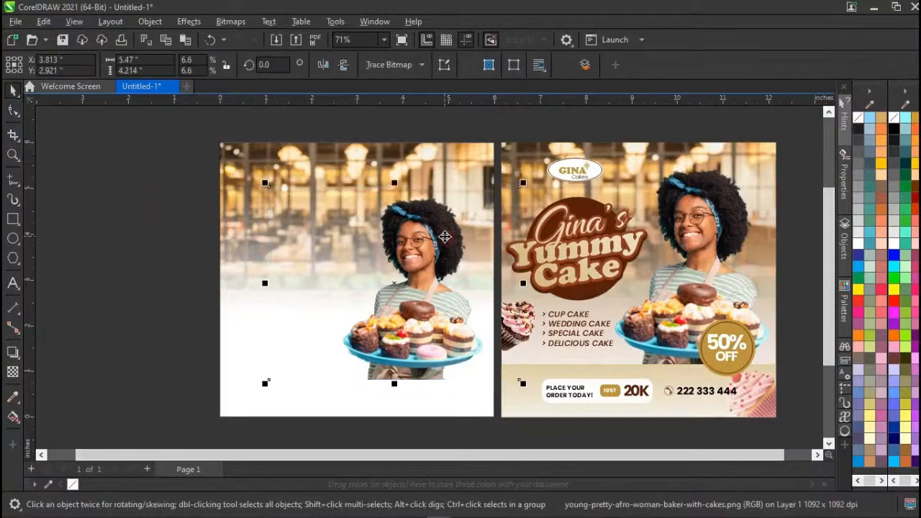
Trim the baker image's empty sides to about 3.38 inches wide with the Shape tool and enlarge it to about 3.61 by 4.51 inches.
{"action": "left_click", "coordinate": [13, 112]}
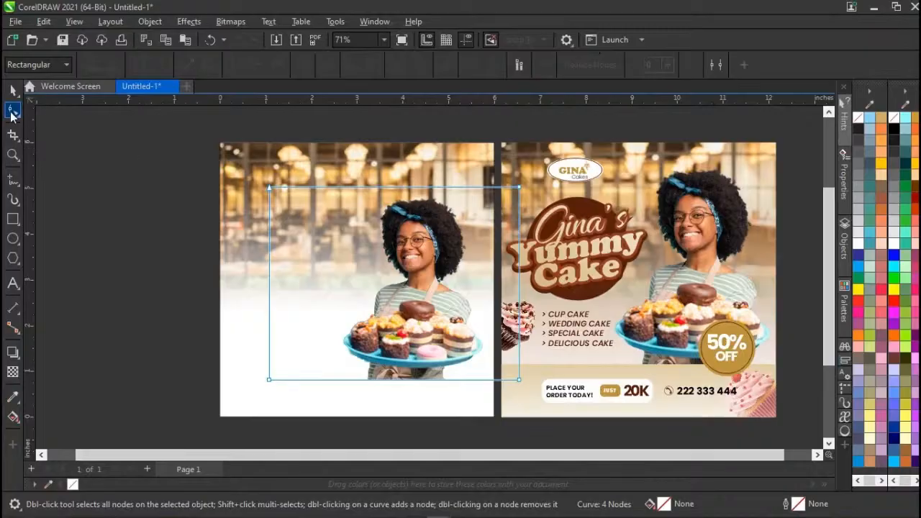
{"action": "left_click_drag", "start_coordinate": [196, 160], "coordinate": [335, 385]}
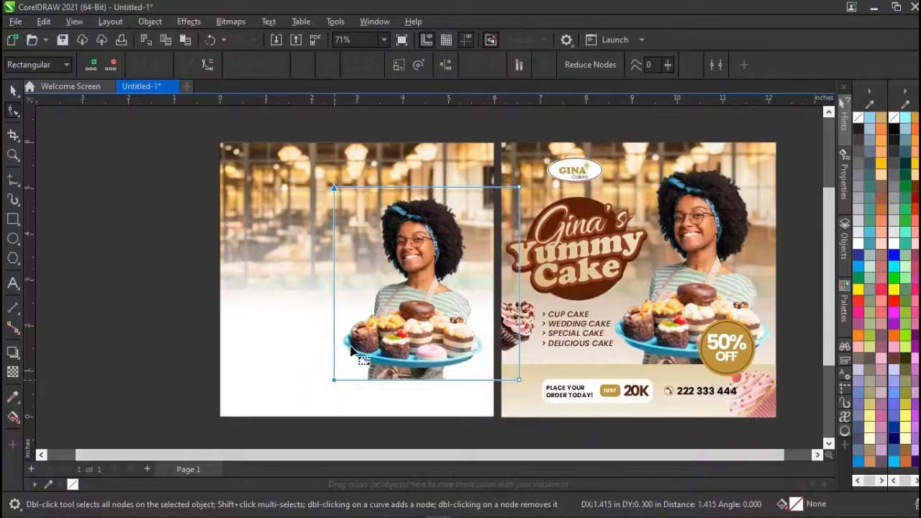
{"action": "left_click_drag", "start_coordinate": [506, 389], "coordinate": [488, 381]}
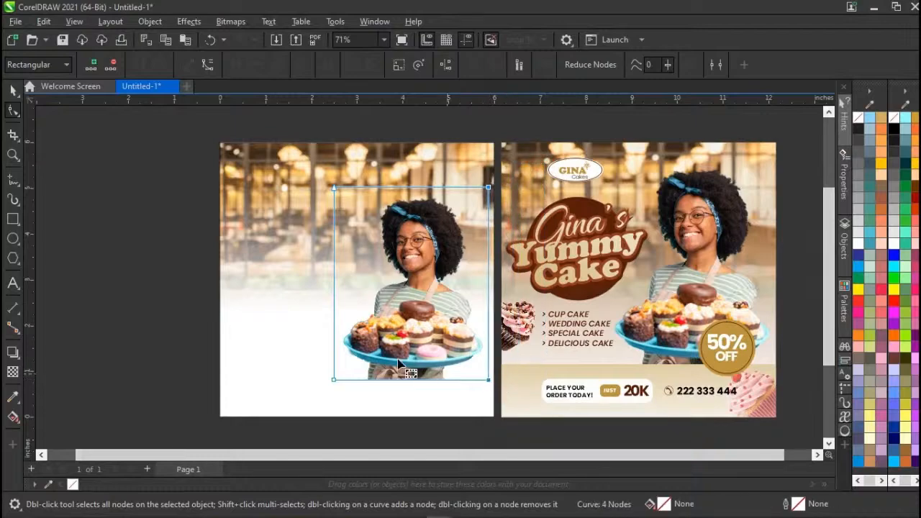
{"action": "key", "text": "space"}
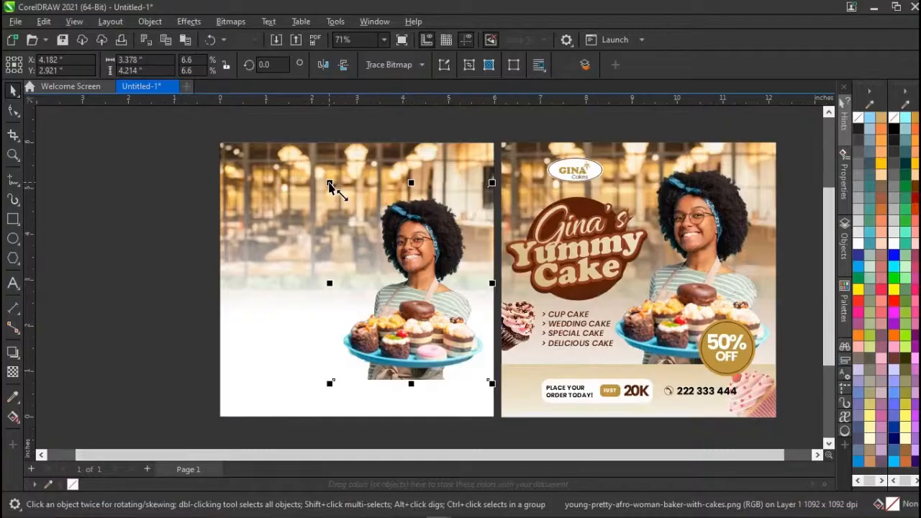
{"action": "left_click_drag", "start_coordinate": [329, 184], "coordinate": [319, 170]}
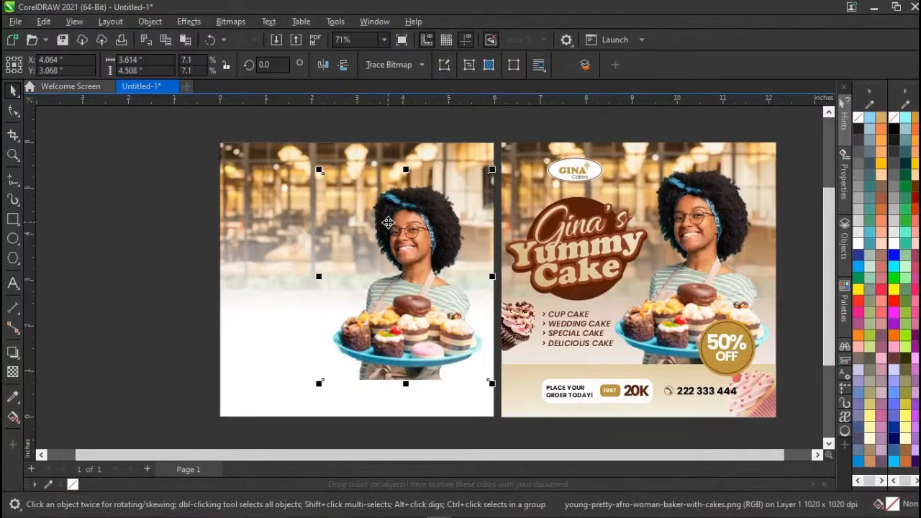
Nudge the baker image slightly left and up on the flyer to match its placement in the reference flyer.
{"action": "left_click_drag", "start_coordinate": [387, 223], "coordinate": [382, 221]}
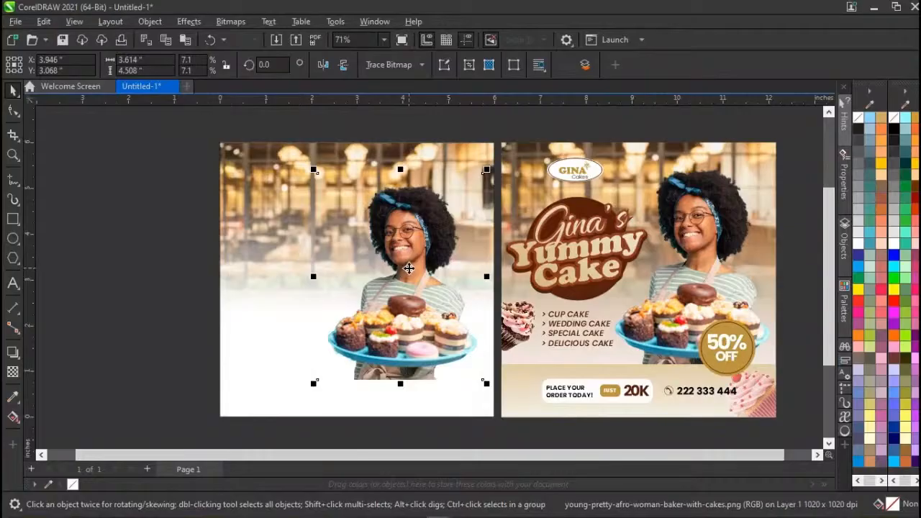
{"action": "left_click", "coordinate": [173, 298]}
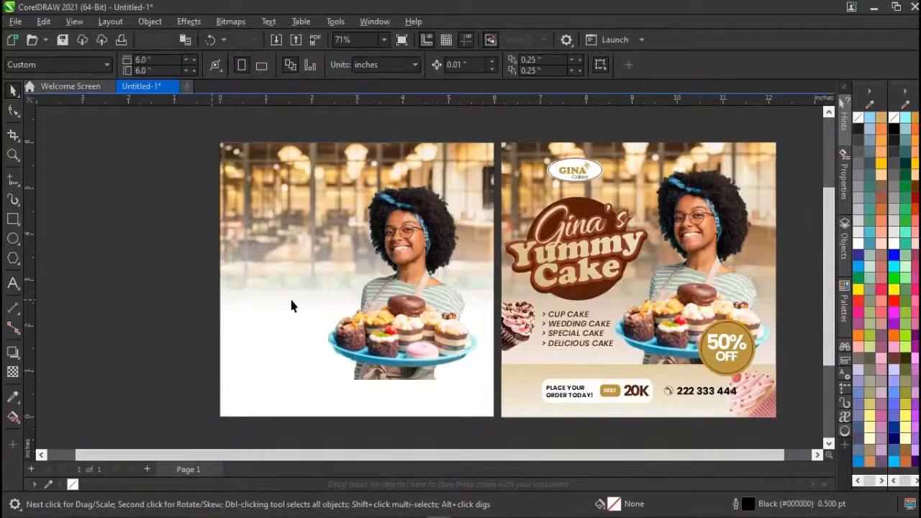
{"action": "left_click", "coordinate": [376, 310]}
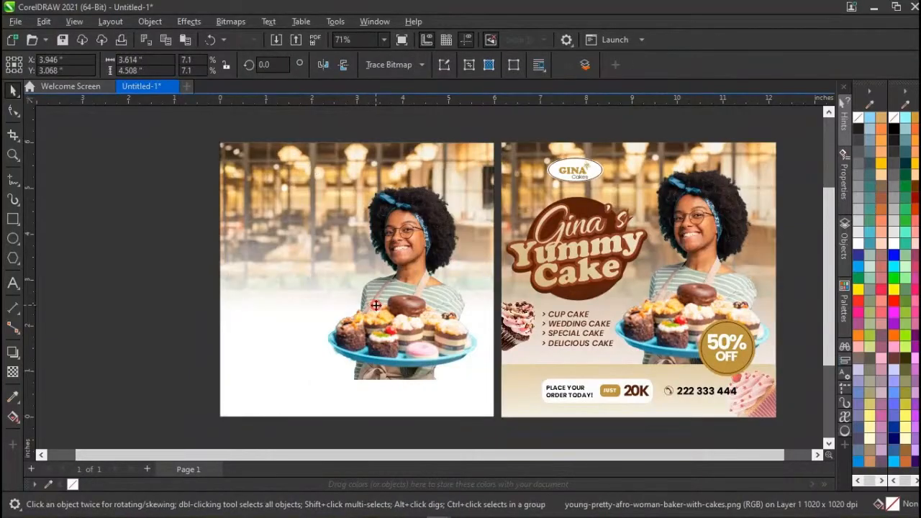
{"action": "left_click_drag", "start_coordinate": [378, 305], "coordinate": [372, 296]}
{"action": "left_click", "coordinate": [138, 319]}
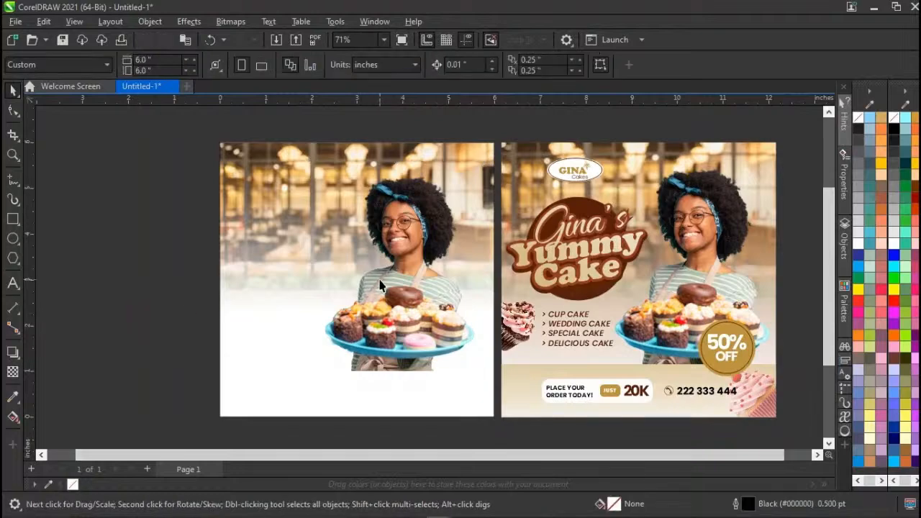
Add the artistic text "Gina's" in 24 pt Arial on the empty area beside the flyer page and shift it slightly up.
{"action": "scroll", "coordinate": [437, 298], "scroll_direction": "up", "scroll_amount": 1}
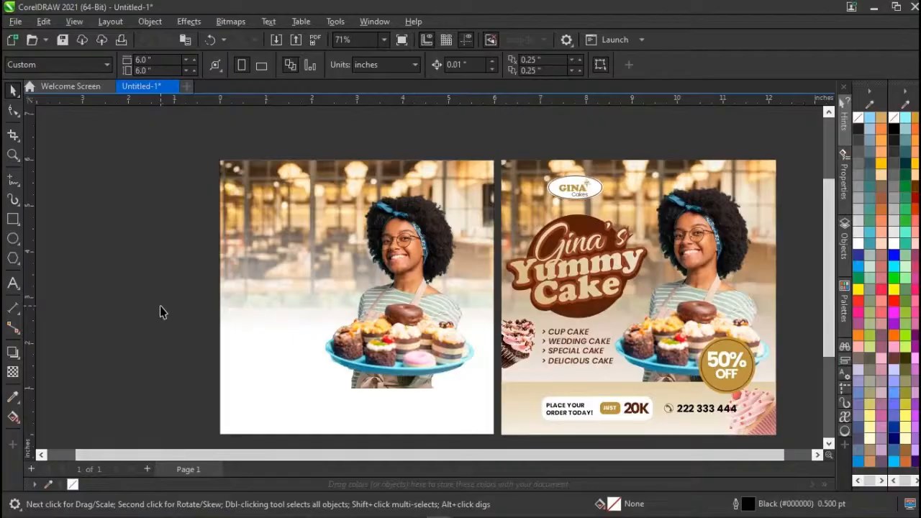
{"action": "left_click", "coordinate": [13, 285]}
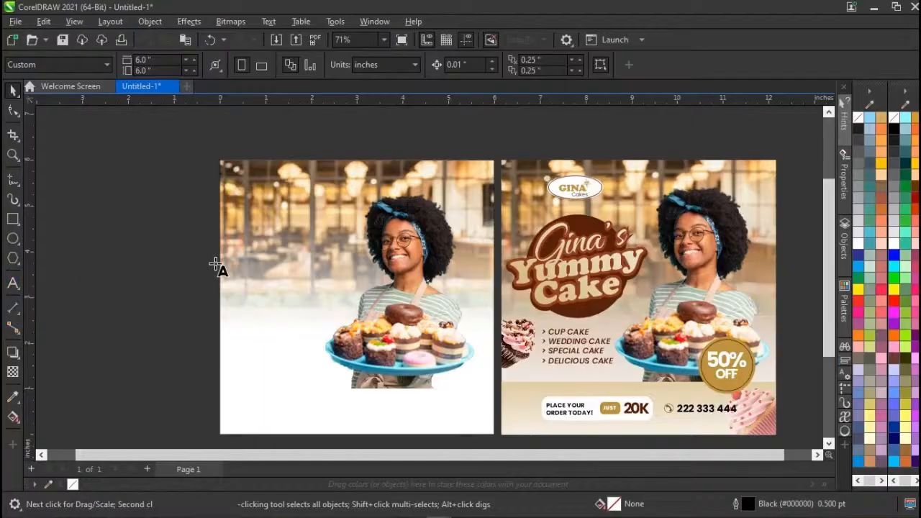
{"action": "left_click", "coordinate": [126, 288]}
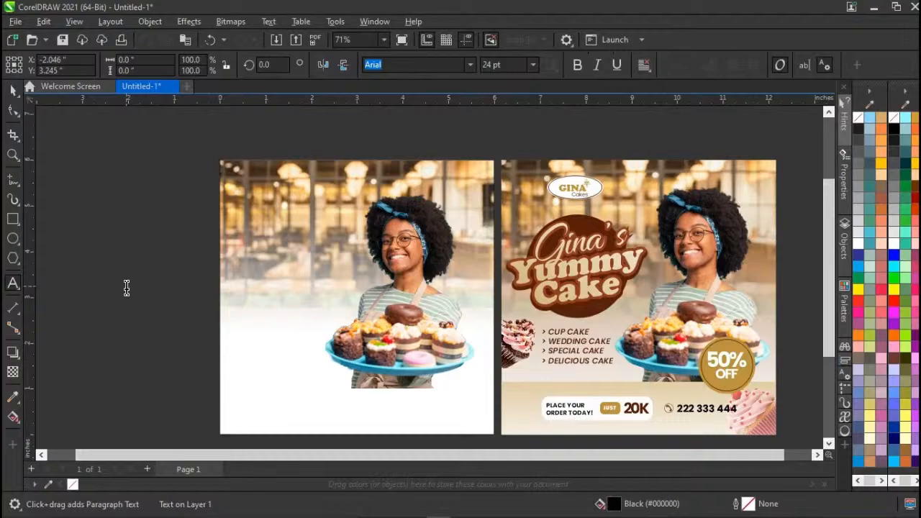
{"action": "type", "text": "Gina"}
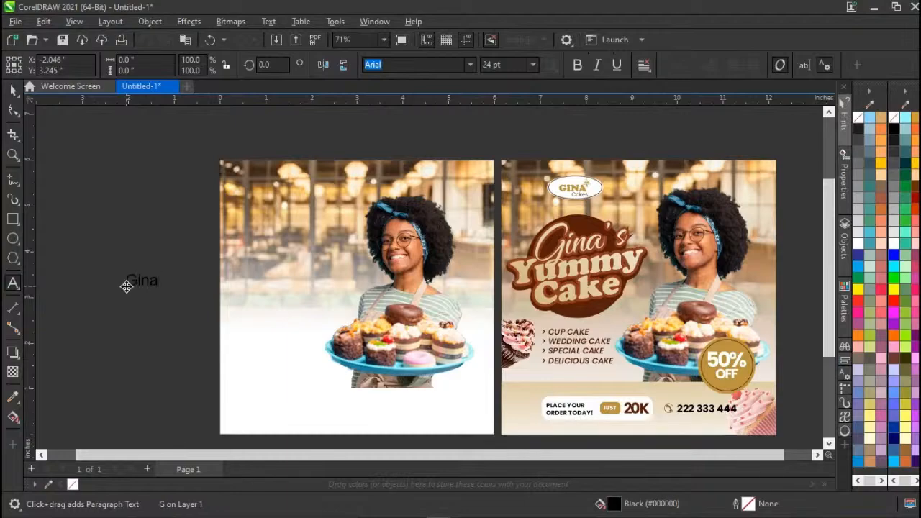
{"action": "type", "text": "'s"}
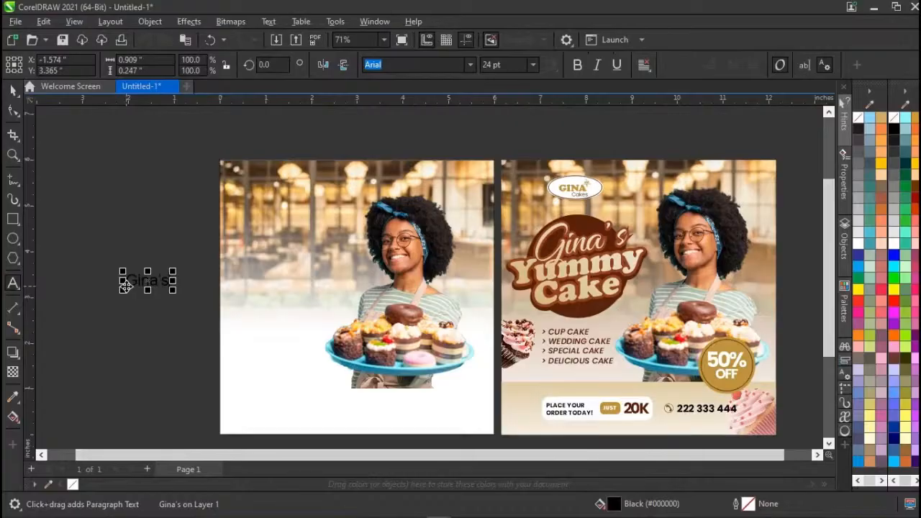
{"action": "key", "text": "ctrl+space"}
{"action": "double_click", "coordinate": [143, 281]}
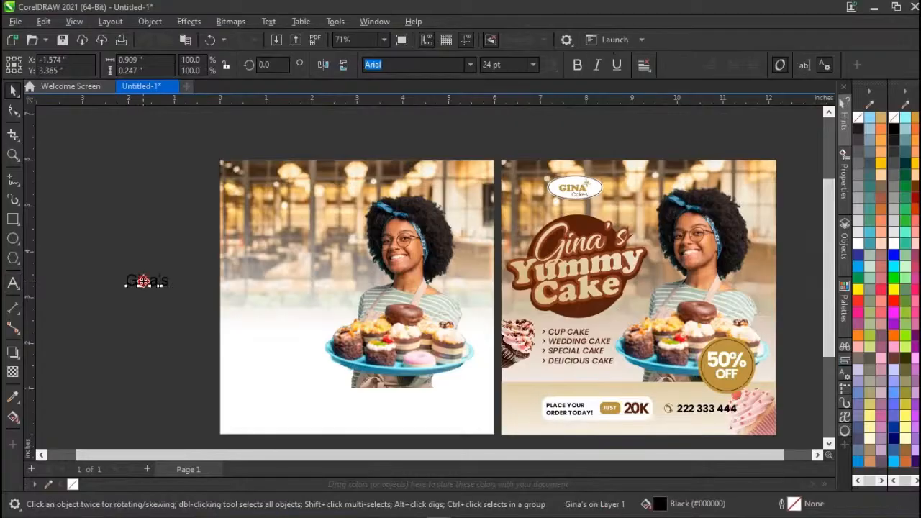
{"action": "key", "text": "ctrl+space"}
{"action": "mouse_move", "coordinate": [144, 282]}
{"action": "left_mouse_down"}
{"action": "mouse_move", "coordinate": [145, 301]}
{"action": "mouse_move", "coordinate": [148, 275]}
{"action": "left_mouse_up"}
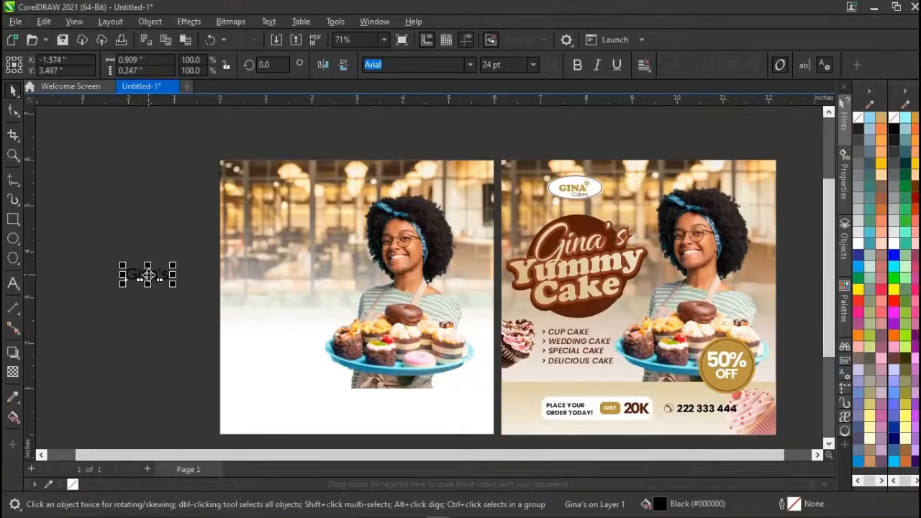
{"action": "left_click_drag", "start_coordinate": [148, 275], "coordinate": [149, 289]}
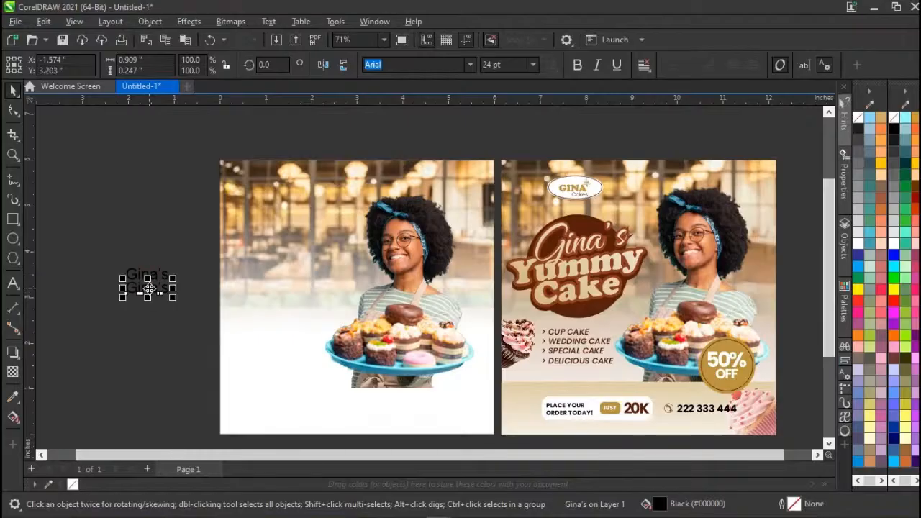
{"action": "double_click", "coordinate": [149, 289]}
{"action": "key", "text": "ctrl+a"}
{"action": "key", "text": "ctrl+space"}
{"action": "key", "text": "Delete"}
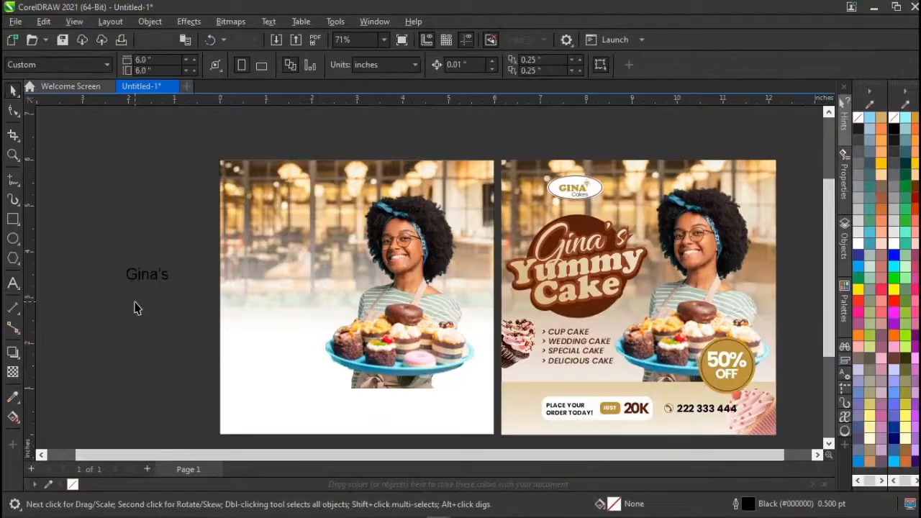
Add a separate two-line artistic text "Yummy Cake" in 24 pt Arial below the "Gina's" text.
{"action": "left_click", "coordinate": [12, 283]}
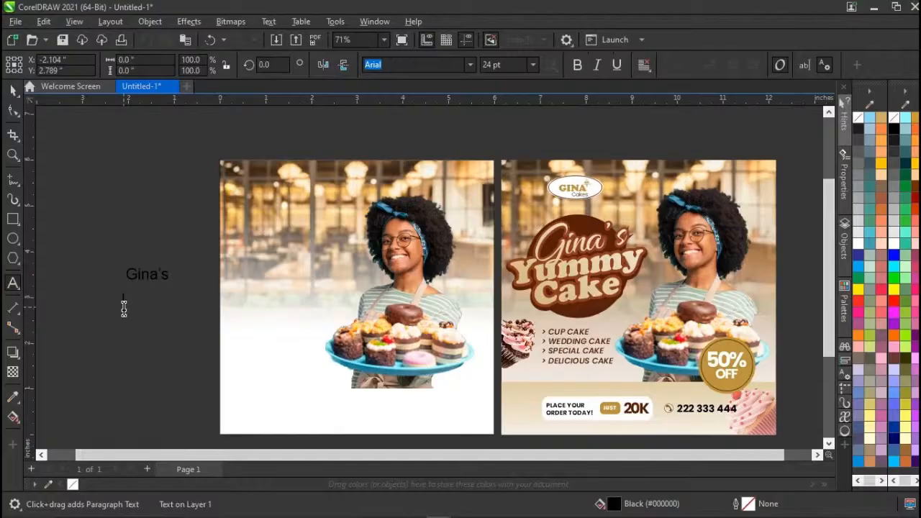
{"action": "left_click", "coordinate": [124, 308]}
{"action": "type", "text": "Yummy"}
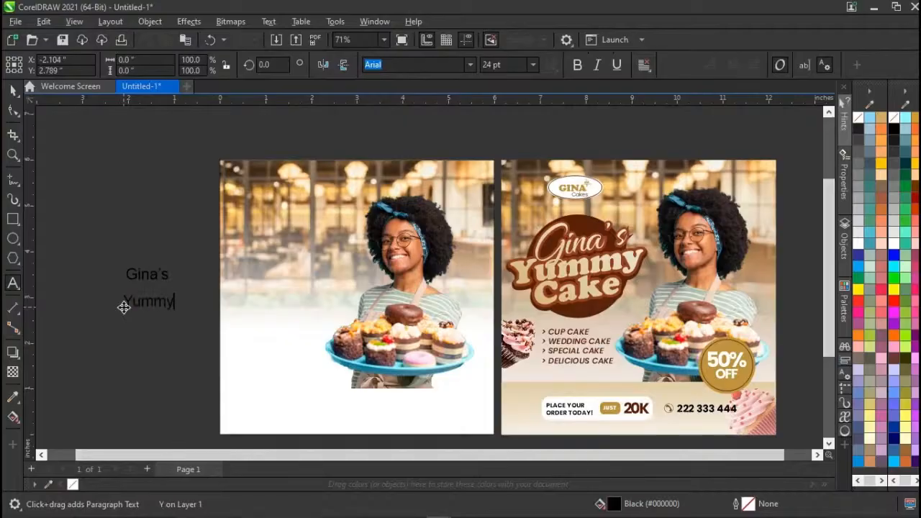
{"action": "key", "text": "Return"}
{"action": "type", "text": "Cake"}
{"action": "key", "text": "ctrl+space"}
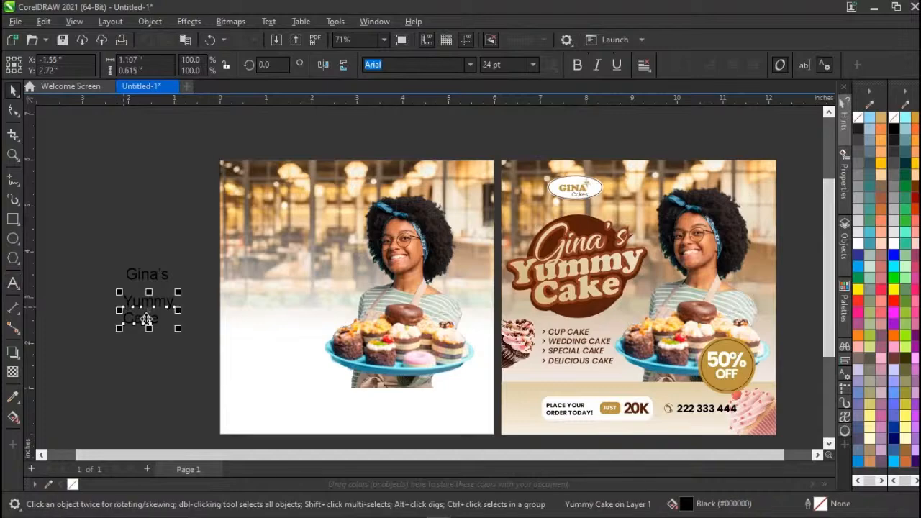
Move the "Yummy Cake" text onto the flyer's empty left half and place "Gina's" directly above it.
{"action": "left_click_drag", "start_coordinate": [148, 319], "coordinate": [278, 317]}
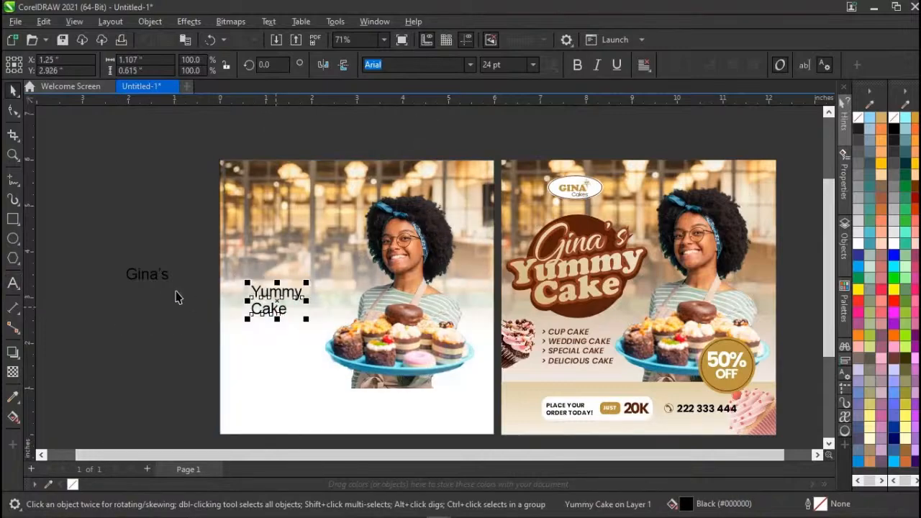
{"action": "left_click", "coordinate": [147, 276]}
{"action": "left_click_drag", "start_coordinate": [156, 279], "coordinate": [286, 281]}
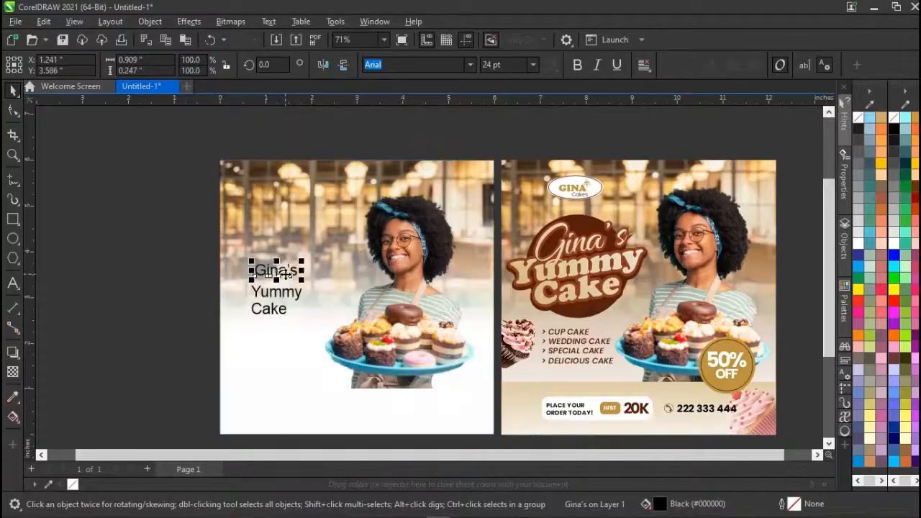
{"action": "left_click", "coordinate": [181, 310]}
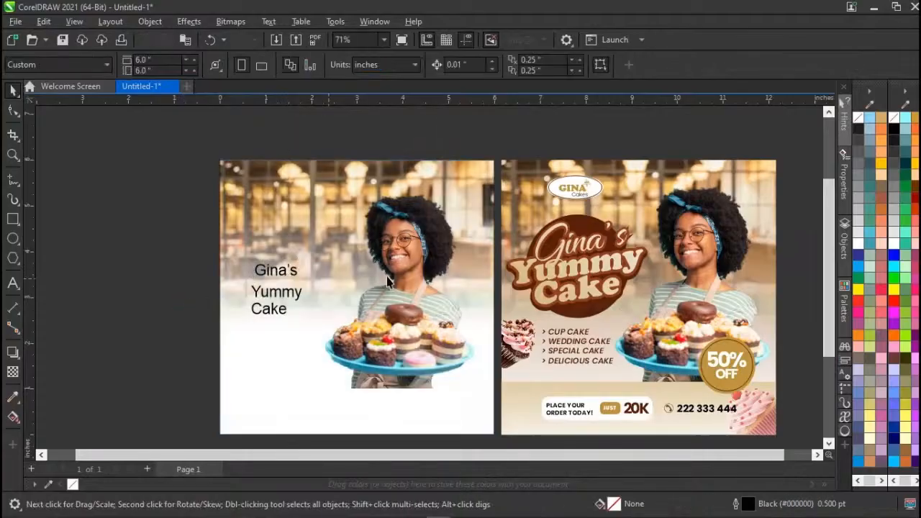
Check the reference flyer's headline and preview fonts such as Anydore on the "Gina's" text.
{"action": "left_click", "coordinate": [590, 249]}
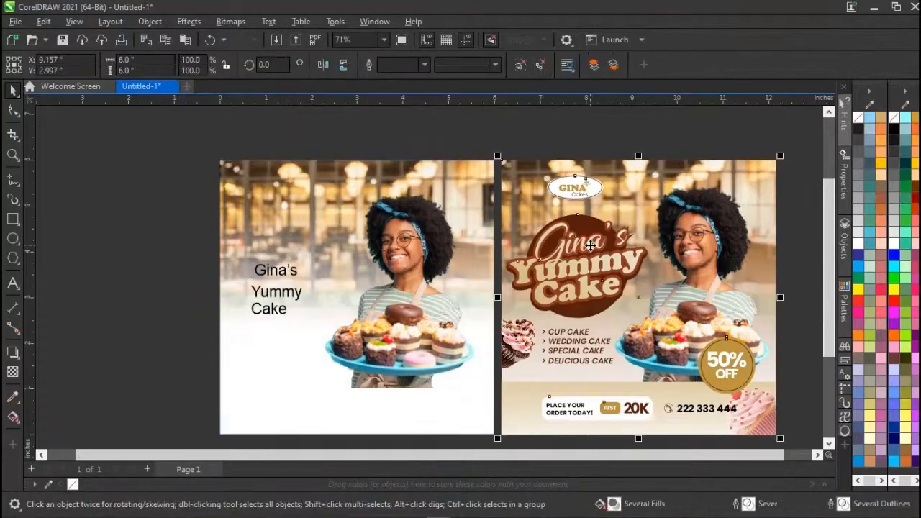
{"action": "left_click", "coordinate": [183, 329]}
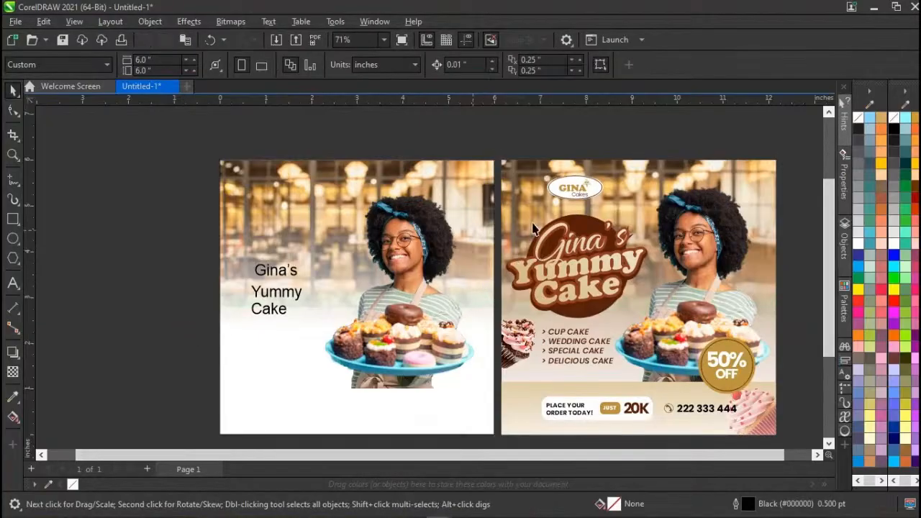
{"action": "left_click", "coordinate": [570, 253]}
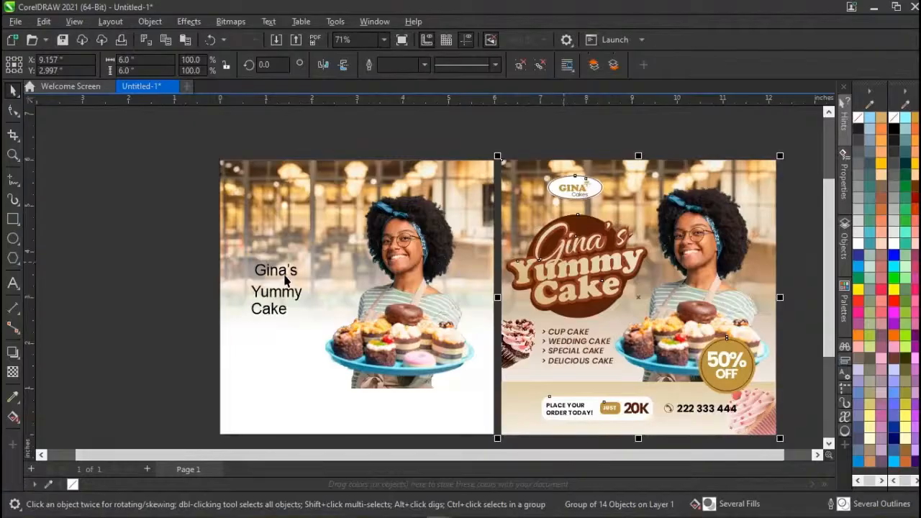
{"action": "left_click", "coordinate": [274, 280]}
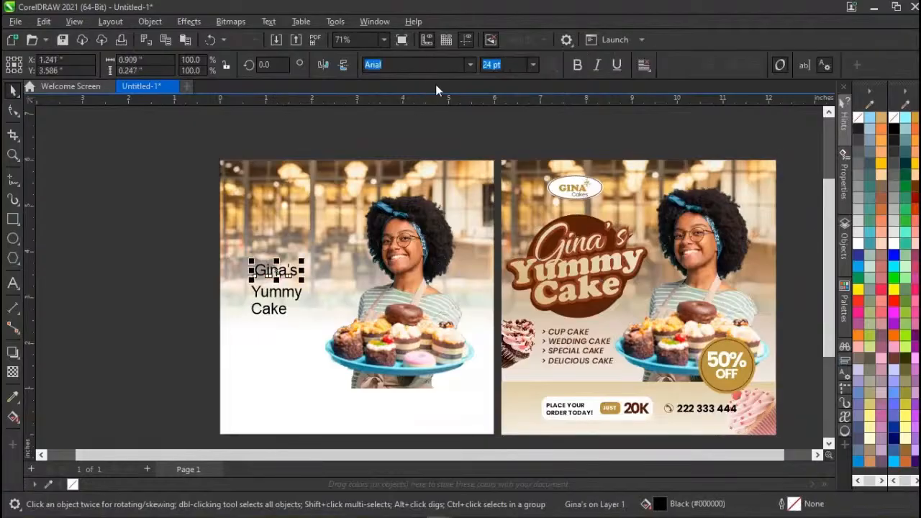
{"action": "left_click", "coordinate": [469, 65]}
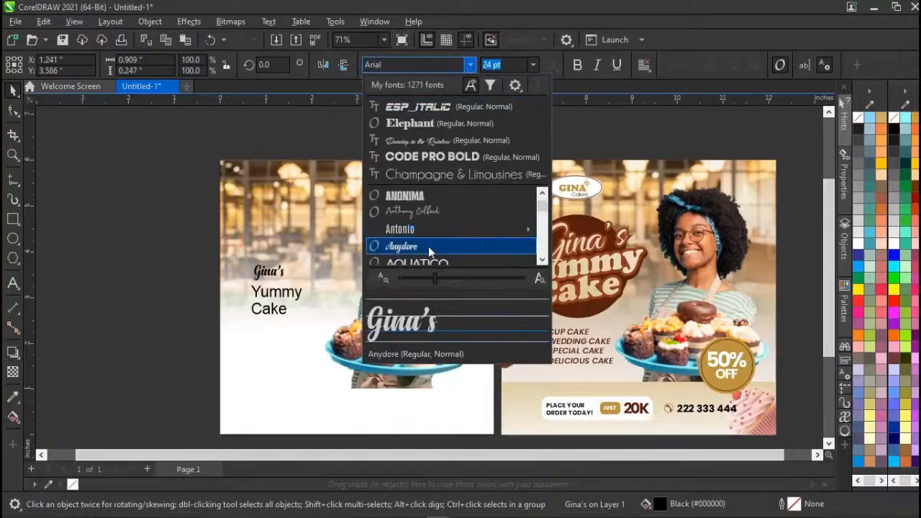
{"action": "scroll", "coordinate": [428, 246], "scroll_direction": "down", "scroll_amount": 3}
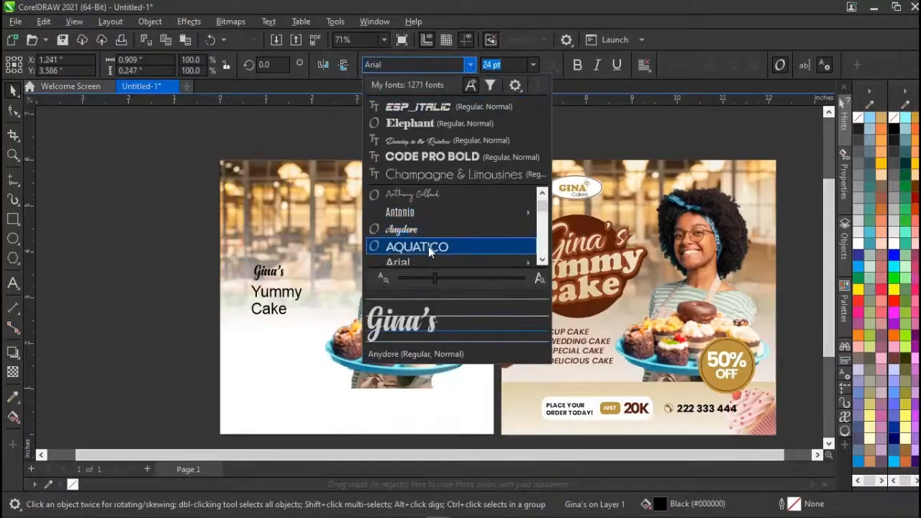
{"action": "left_click", "coordinate": [170, 267]}
{"action": "left_click", "coordinate": [114, 189]}
Switch to the GRAPHIC DESIGN CLASS.cdr document and ungroup the finished flyer on page 7.
{"action": "mouse_move", "coordinate": [468, 516]}
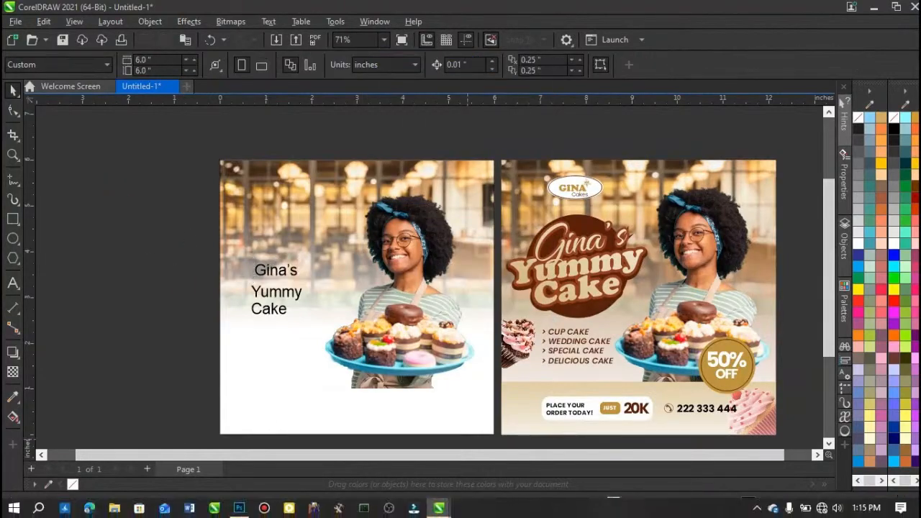
{"action": "mouse_move", "coordinate": [437, 510]}
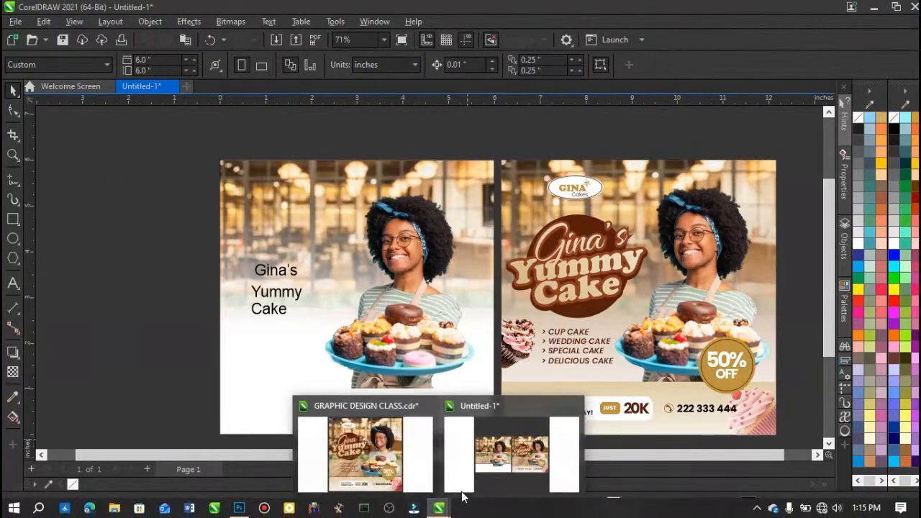
{"action": "left_click", "coordinate": [366, 461]}
{"action": "left_click", "coordinate": [367, 214]}
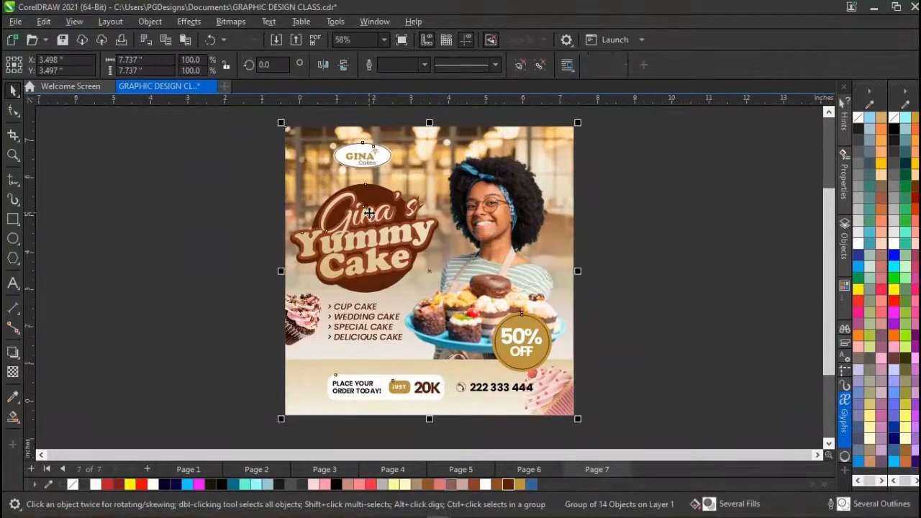
{"action": "key", "text": "ctrl+u"}
{"action": "left_click", "coordinate": [252, 250]}
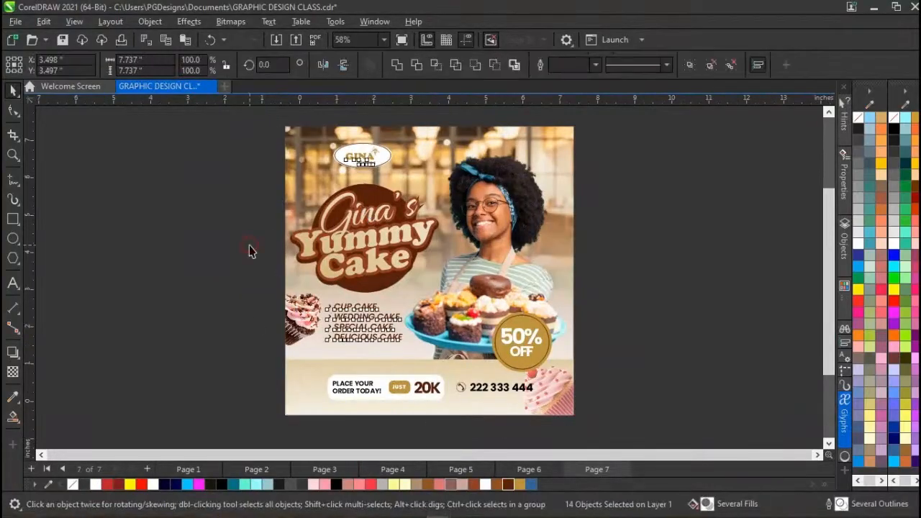
Inspect the "Gina's" lettering inside the headline group on page 7 for its object type and font.
{"action": "left_click", "coordinate": [366, 215]}
{"action": "left_click", "coordinate": [362, 215], "text": "ctrl"}
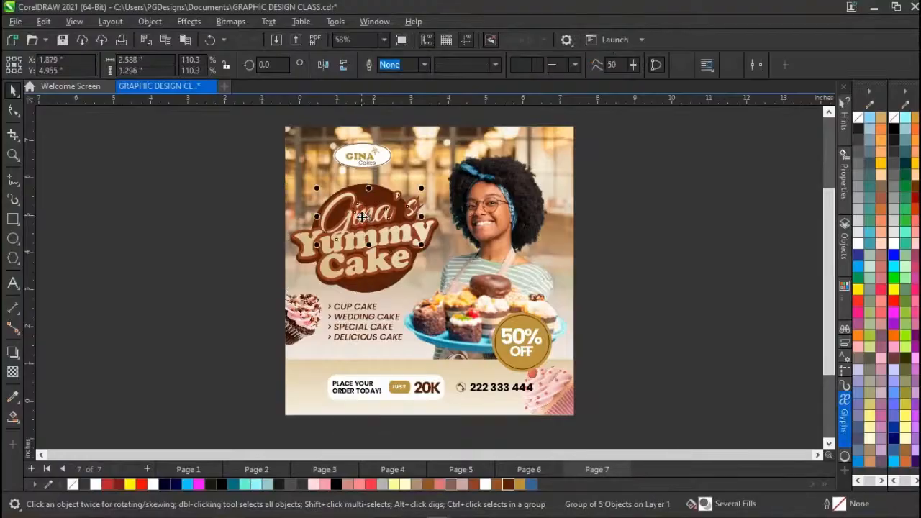
{"action": "left_click", "coordinate": [362, 215]}
{"action": "left_click", "coordinate": [362, 215], "text": "ctrl"}
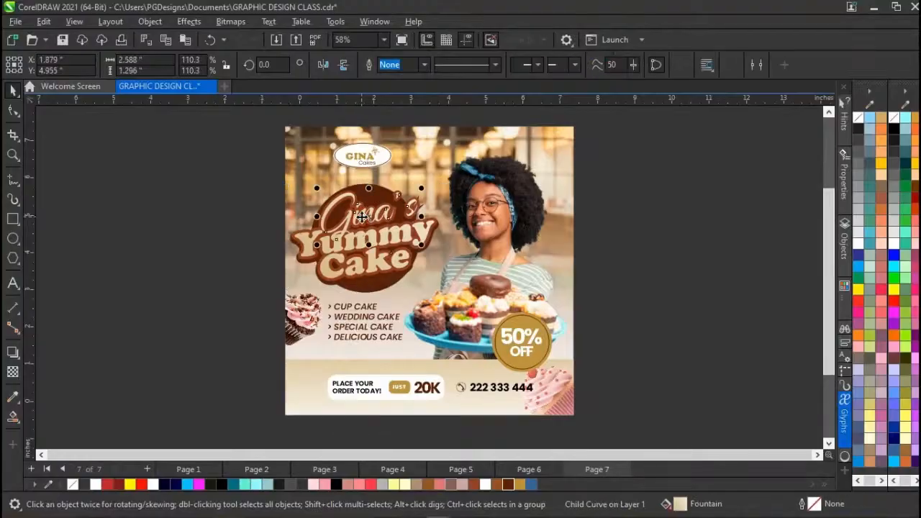
{"action": "left_click", "coordinate": [193, 244]}
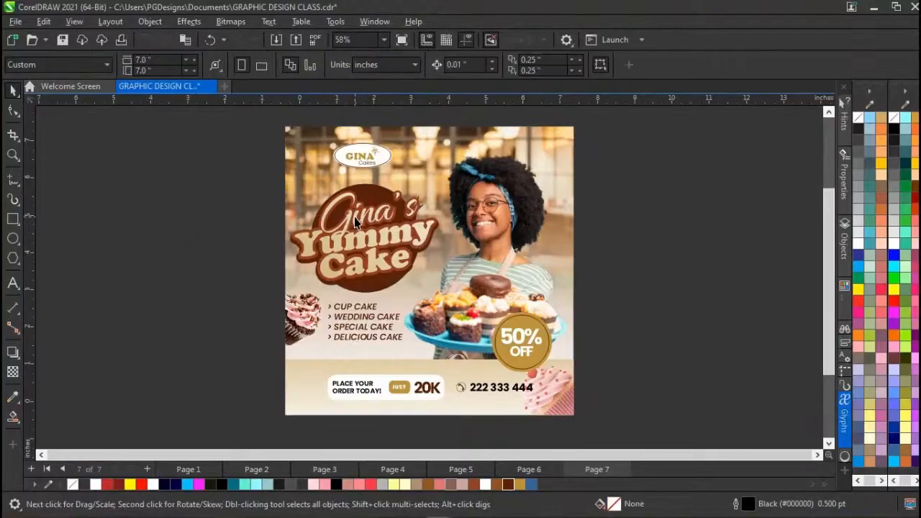
Go to page 6 and inspect the "Gina's" lettering inside that flyer version's headline group.
{"action": "scroll", "coordinate": [354, 220], "scroll_direction": "up", "scroll_amount": 5}
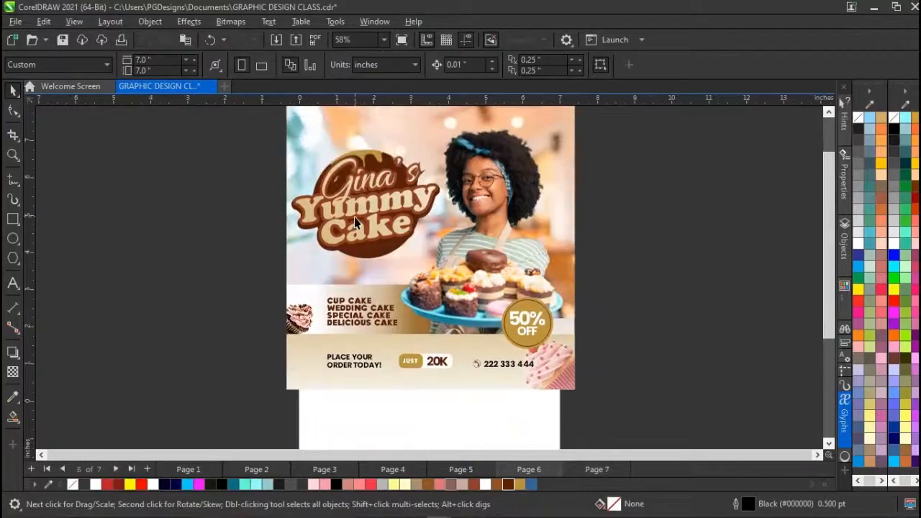
{"action": "left_click", "coordinate": [366, 222]}
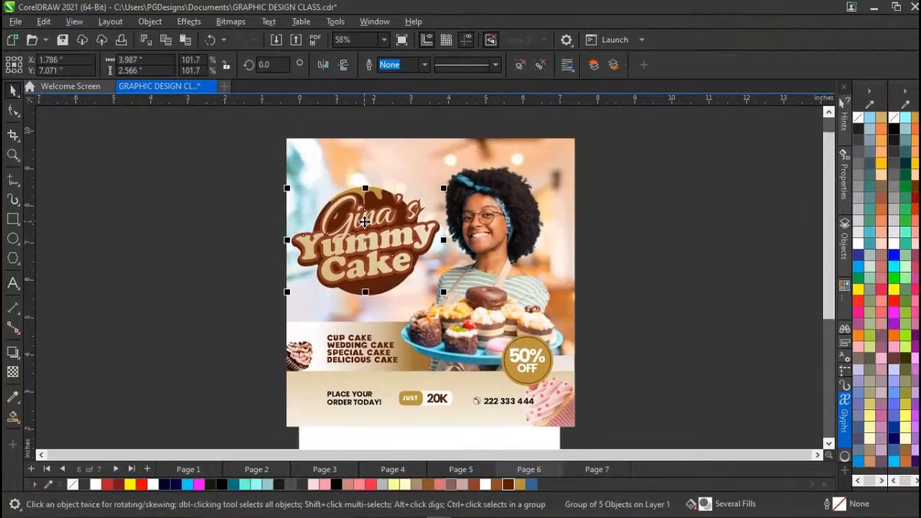
{"action": "left_click", "coordinate": [365, 222], "text": "ctrl"}
{"action": "left_click", "coordinate": [206, 293]}
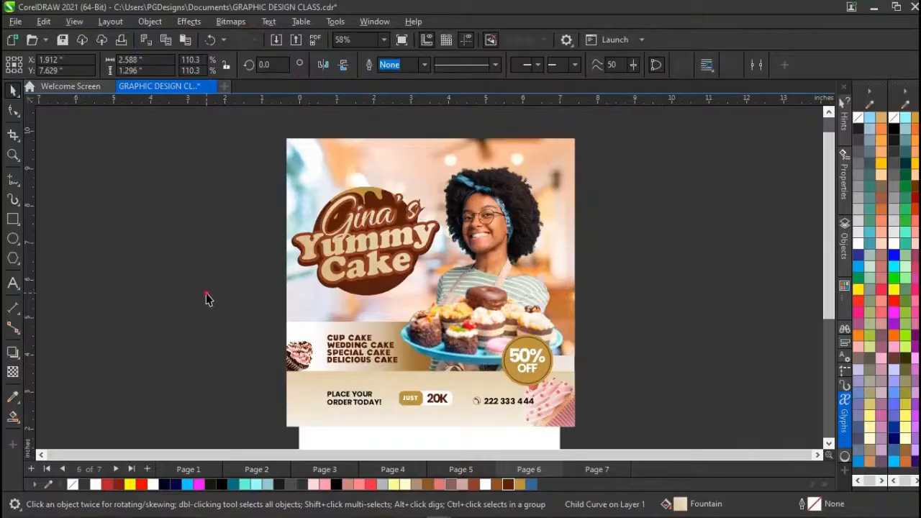
Switch back to the Untitled-1 document and set the font of the "Gina's" text to Dancing in the Rainbow.
{"action": "scroll", "coordinate": [206, 293], "scroll_direction": "up", "scroll_amount": 5}
{"action": "scroll", "coordinate": [206, 293], "scroll_direction": "down", "scroll_amount": 5}
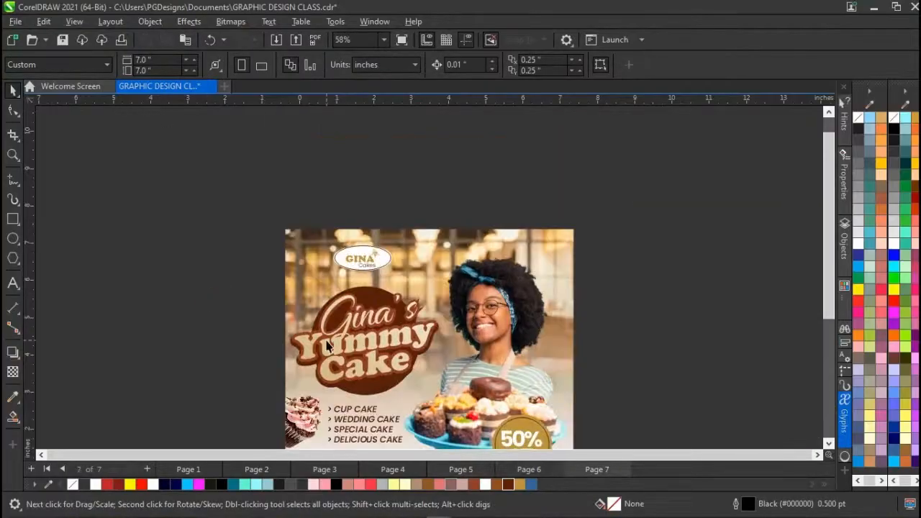
{"action": "mouse_move", "coordinate": [438, 509]}
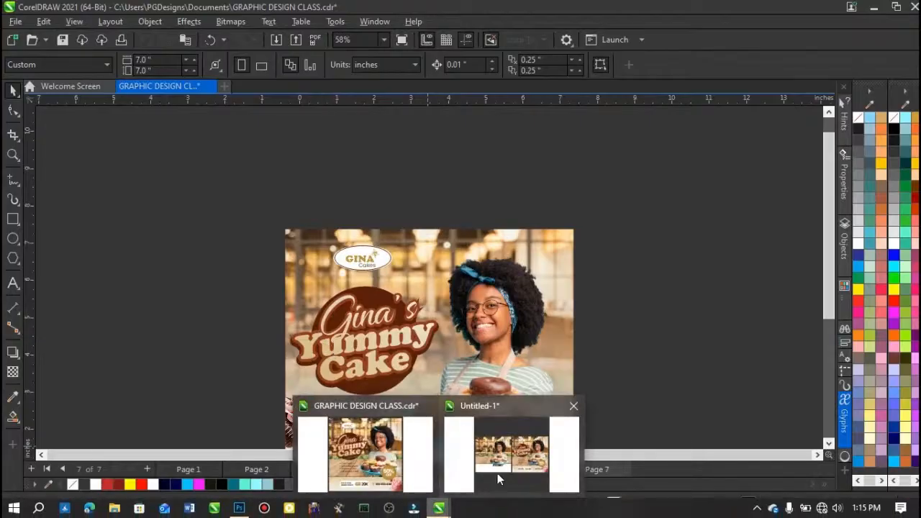
{"action": "left_click", "coordinate": [503, 466]}
{"action": "left_click", "coordinate": [280, 277]}
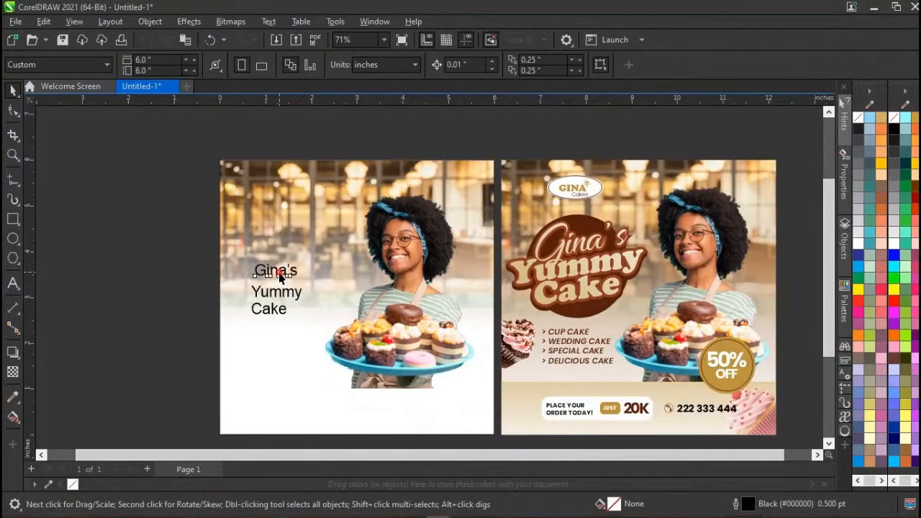
{"action": "scroll", "coordinate": [280, 272], "scroll_direction": "right", "scroll_amount": 1}
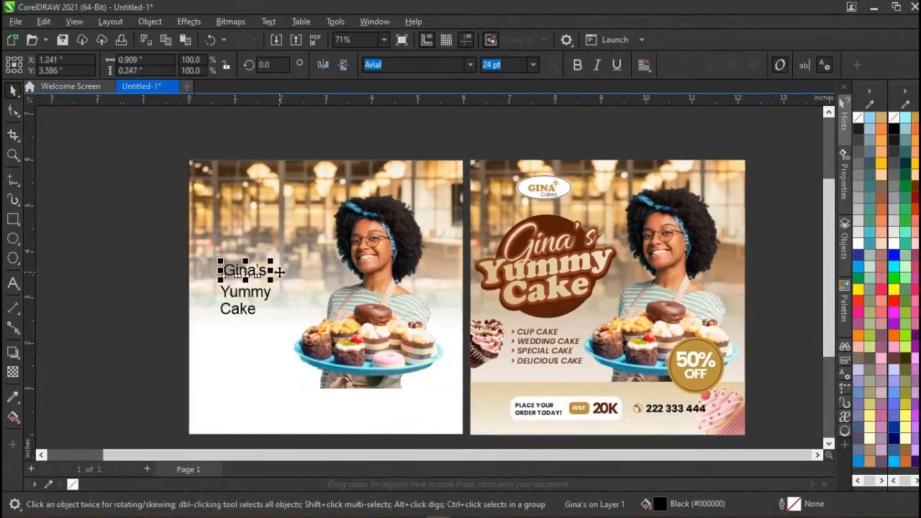
{"action": "left_click", "coordinate": [475, 64]}
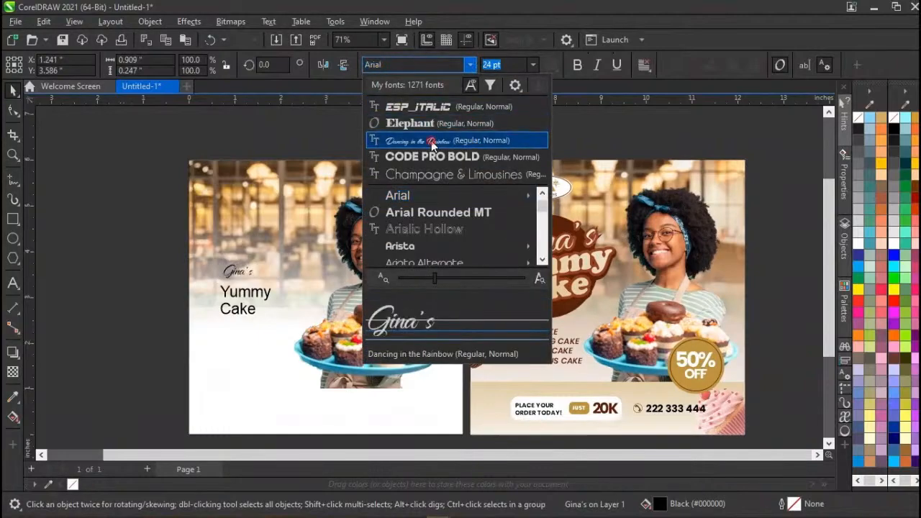
{"action": "left_click", "coordinate": [432, 140]}
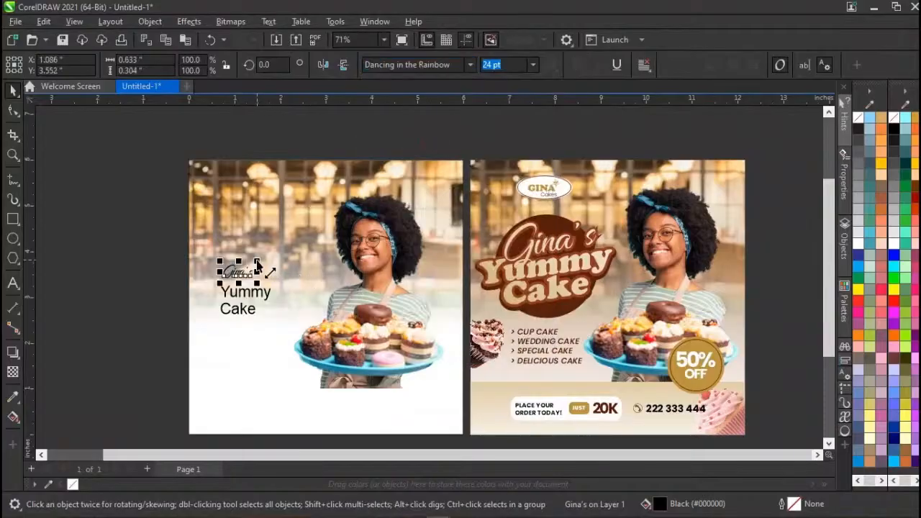
Enlarge the "Gina's" text proportionally to about 72 pt and shift it slightly left, away from the baker.
{"action": "left_click_drag", "start_coordinate": [257, 262], "coordinate": [291, 244]}
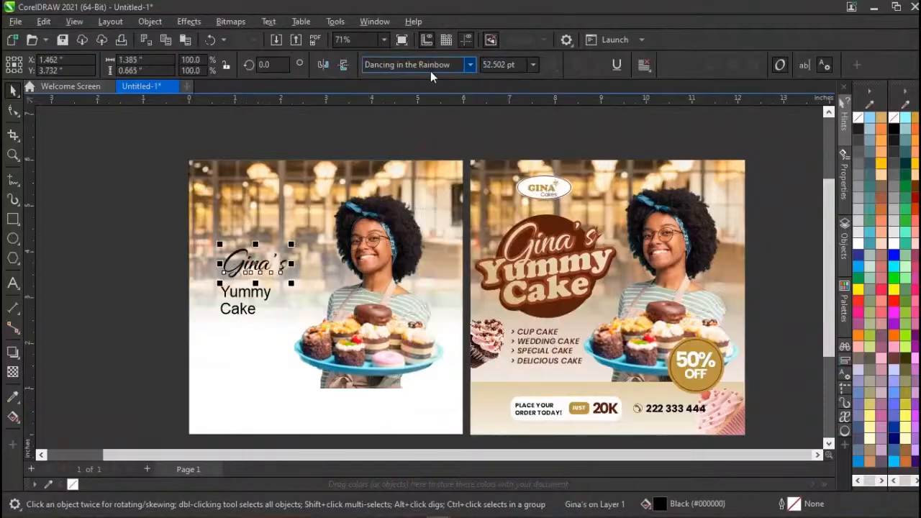
{"action": "mouse_move", "coordinate": [290, 244]}
{"action": "left_mouse_down"}
{"action": "mouse_move", "coordinate": [313, 232]}
{"action": "mouse_move", "coordinate": [304, 238]}
{"action": "left_mouse_up"}
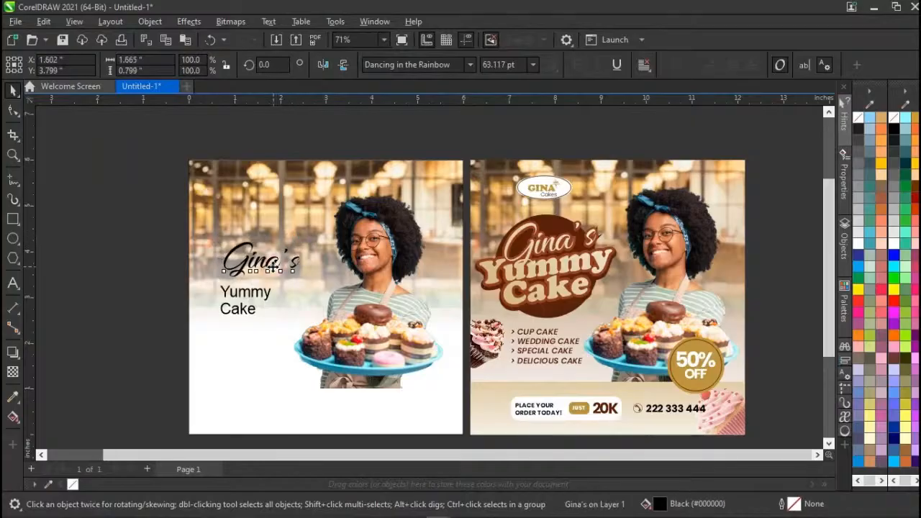
{"action": "left_click_drag", "start_coordinate": [273, 268], "coordinate": [268, 266]}
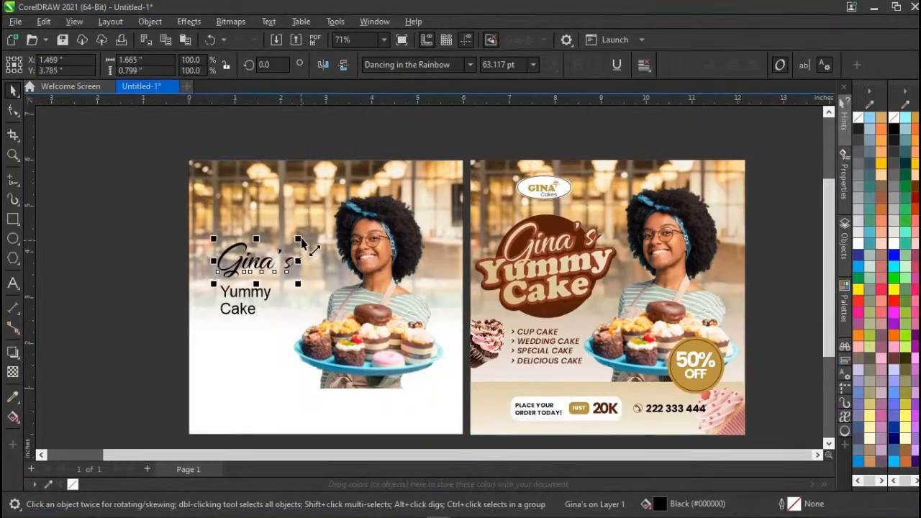
{"action": "left_click_drag", "start_coordinate": [300, 239], "coordinate": [309, 234]}
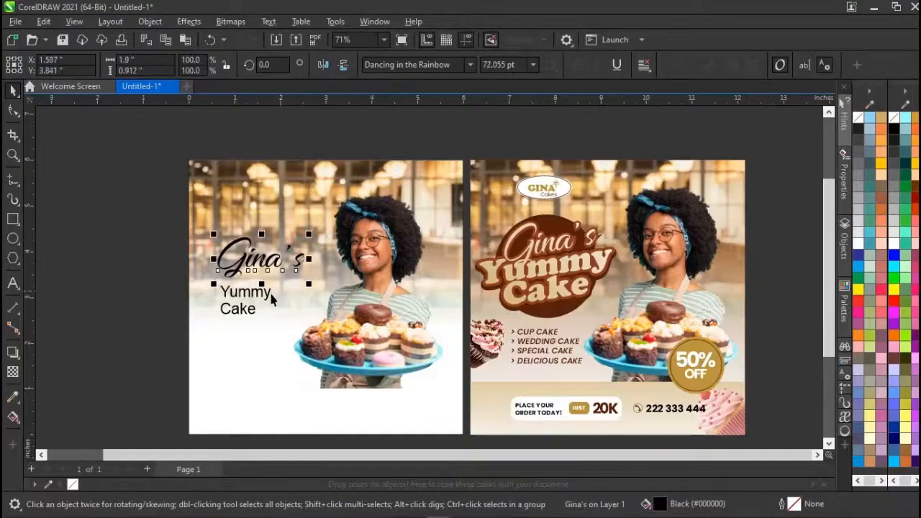
Try stretching the "Gina's" text horizontally to about 3.04 inches wide, and undo the stretch.
{"action": "left_click", "coordinate": [311, 234]}
{"action": "left_click_drag", "start_coordinate": [309, 237], "coordinate": [363, 272]}
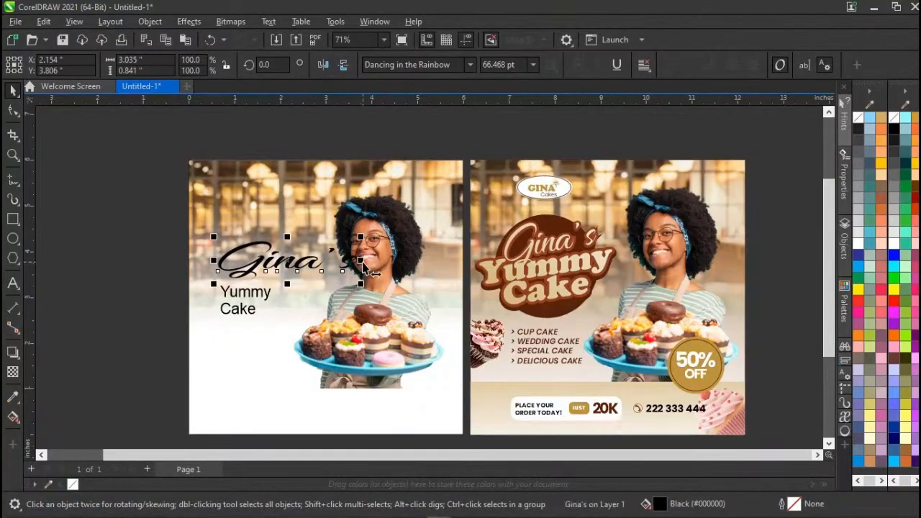
{"action": "key", "text": "ctrl+z"}
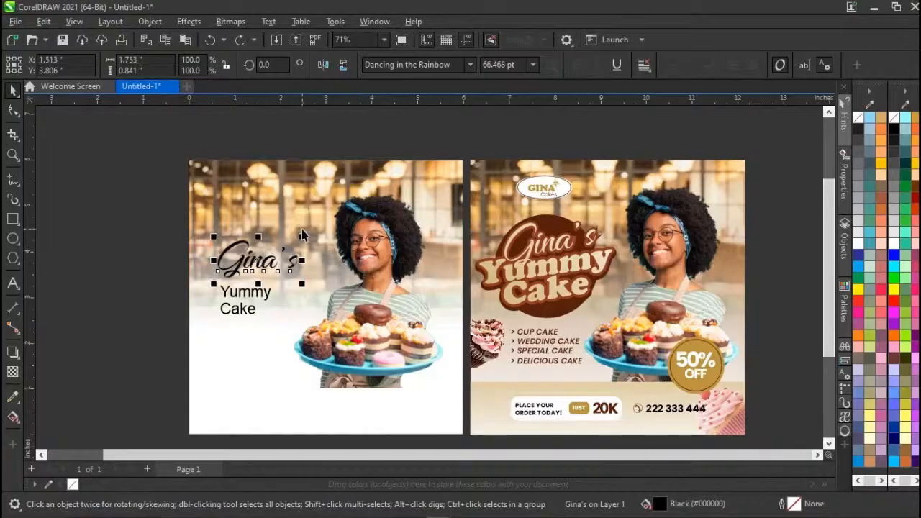
Scale the "Gina's" text proportionally about its centre to about 75 pt, undoing the trial resizes.
{"action": "left_click_drag", "start_coordinate": [302, 236], "coordinate": [360, 169]}
{"action": "key", "text": "ctrl+z"}
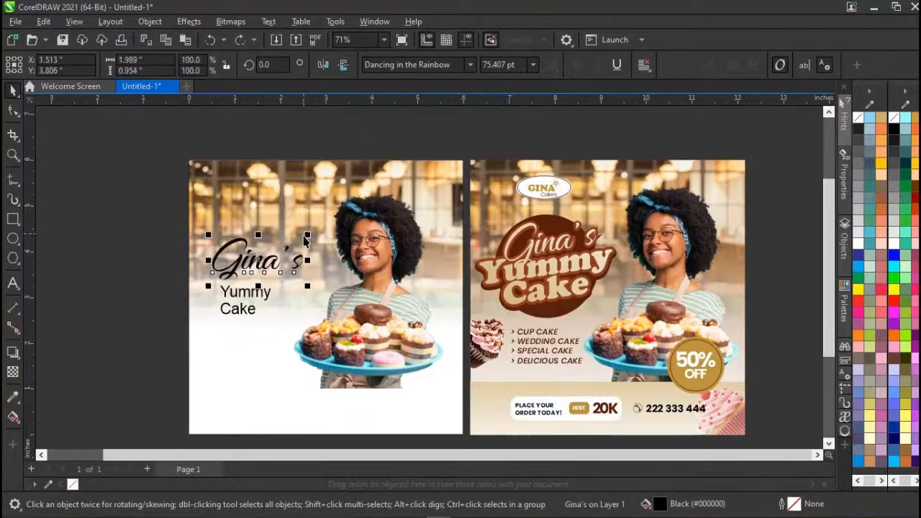
{"action": "left_click_drag", "start_coordinate": [307, 235], "coordinate": [315, 238]}
{"action": "key", "text": "ctrl+z"}
Look through the fonts for a heavy serif matching the reference headline, and set the "Yummy Cake" text to Cooper Black.
{"action": "left_click", "coordinate": [243, 303]}
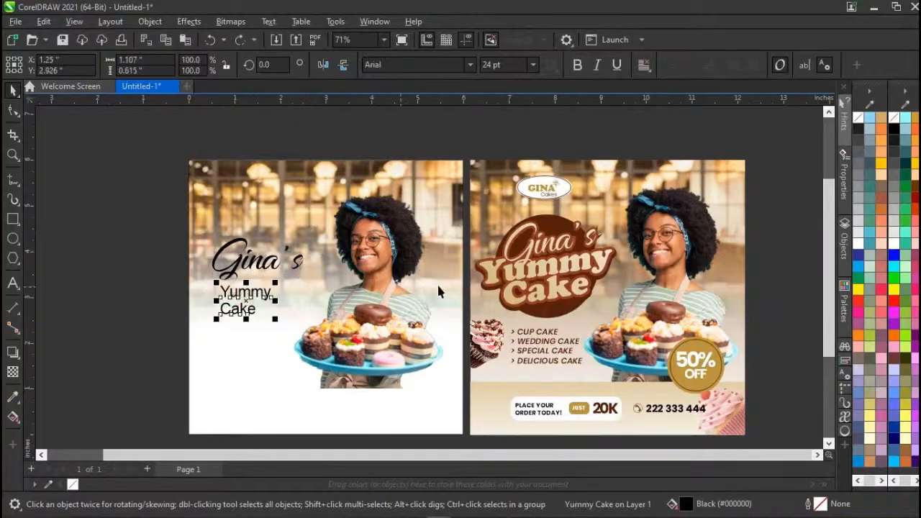
{"action": "left_click", "coordinate": [472, 65]}
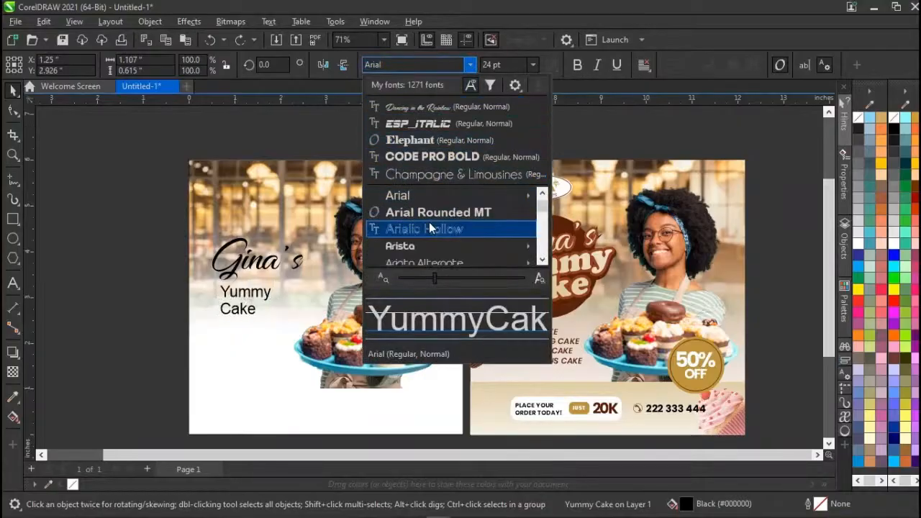
{"action": "scroll", "coordinate": [430, 228], "scroll_direction": "down", "scroll_amount": 1}
{"action": "scroll", "coordinate": [430, 227], "scroll_direction": "down", "scroll_amount": 7}
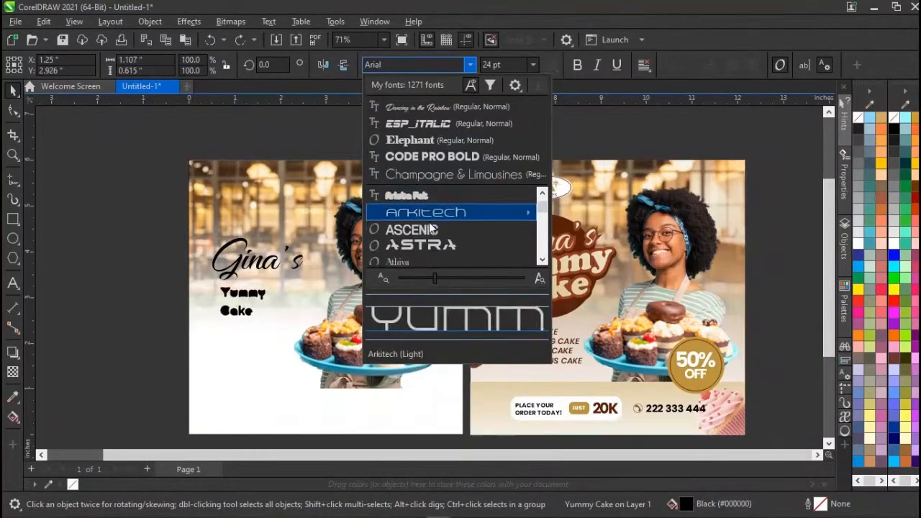
{"action": "scroll", "coordinate": [430, 225], "scroll_direction": "down", "scroll_amount": 8}
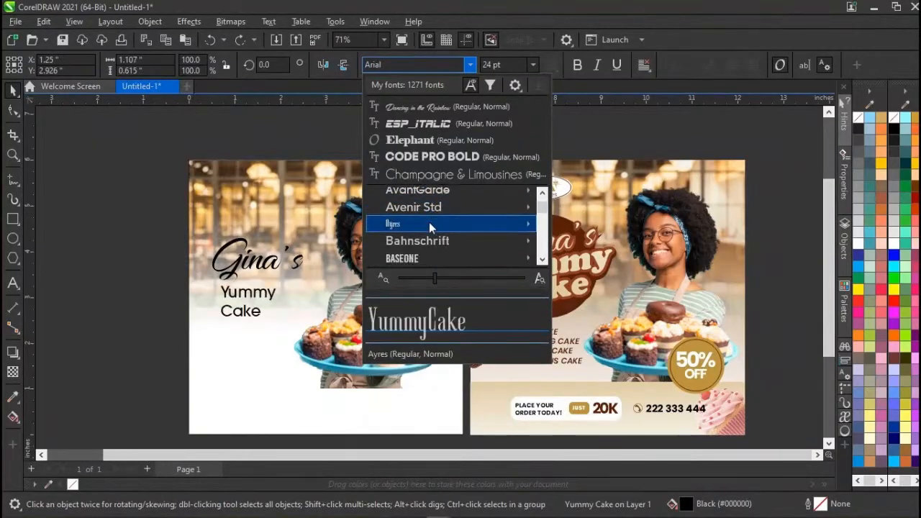
{"action": "scroll", "coordinate": [430, 223], "scroll_direction": "down", "scroll_amount": 1}
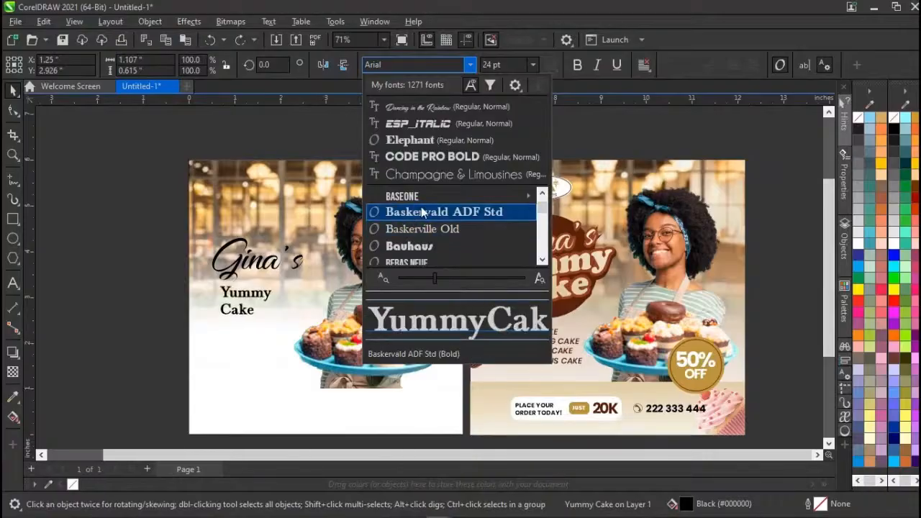
{"action": "scroll", "coordinate": [423, 212], "scroll_direction": "down", "scroll_amount": 6}
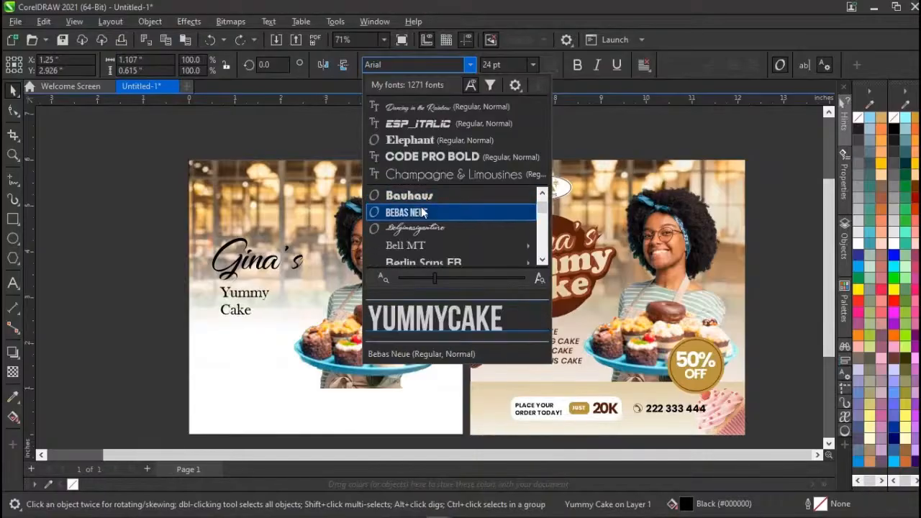
{"action": "scroll", "coordinate": [424, 212], "scroll_direction": "down", "scroll_amount": 3}
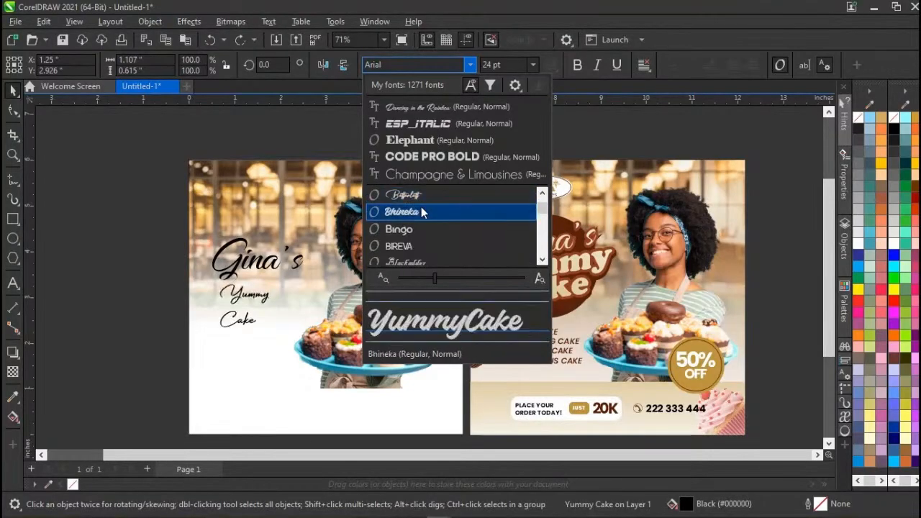
{"action": "scroll", "coordinate": [423, 212], "scroll_direction": "down", "scroll_amount": 5}
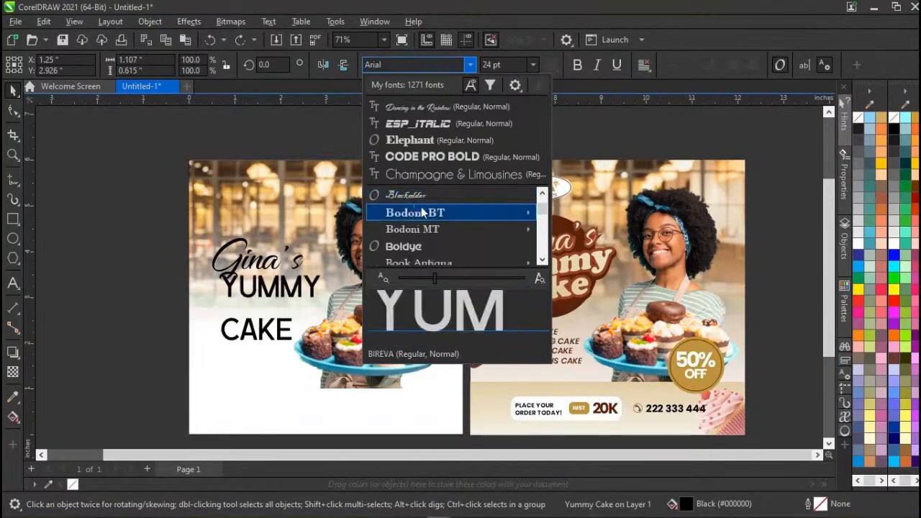
{"action": "scroll", "coordinate": [424, 213], "scroll_direction": "down", "scroll_amount": 5}
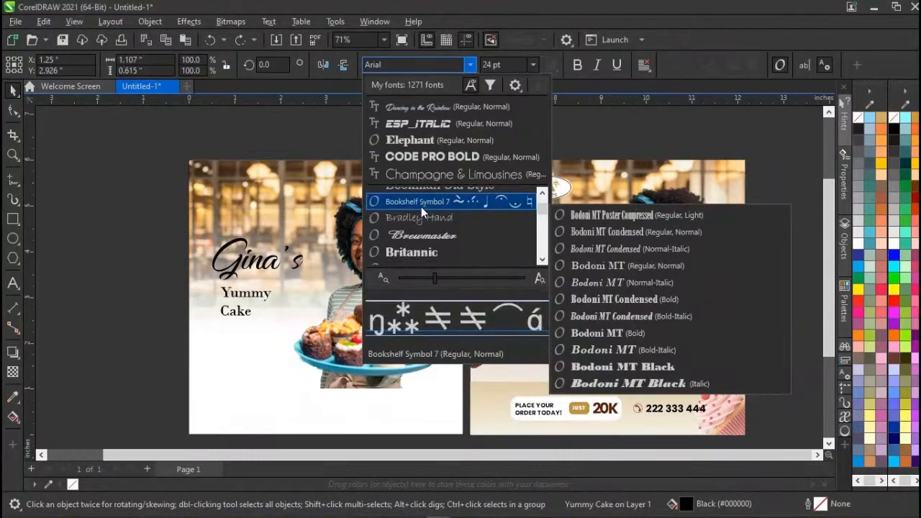
{"action": "scroll", "coordinate": [425, 248], "scroll_direction": "down", "scroll_amount": 9}
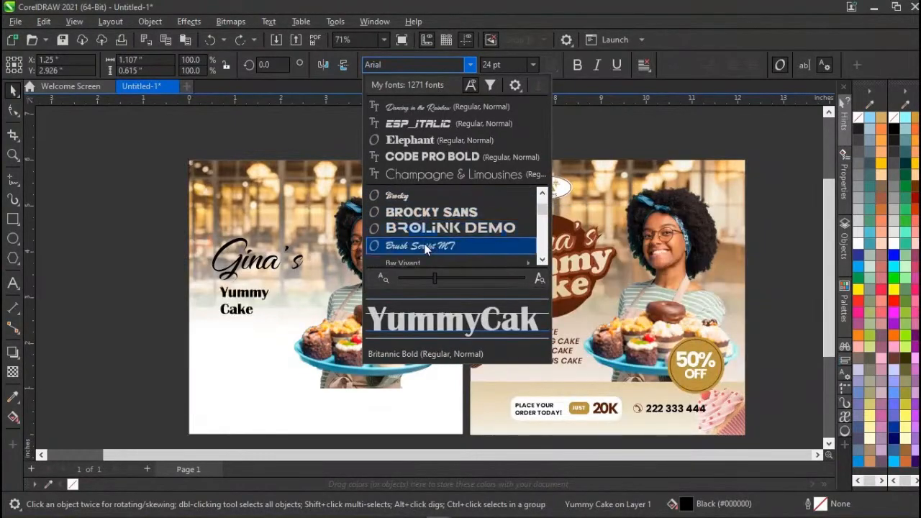
{"action": "scroll", "coordinate": [425, 247], "scroll_direction": "down", "scroll_amount": 7}
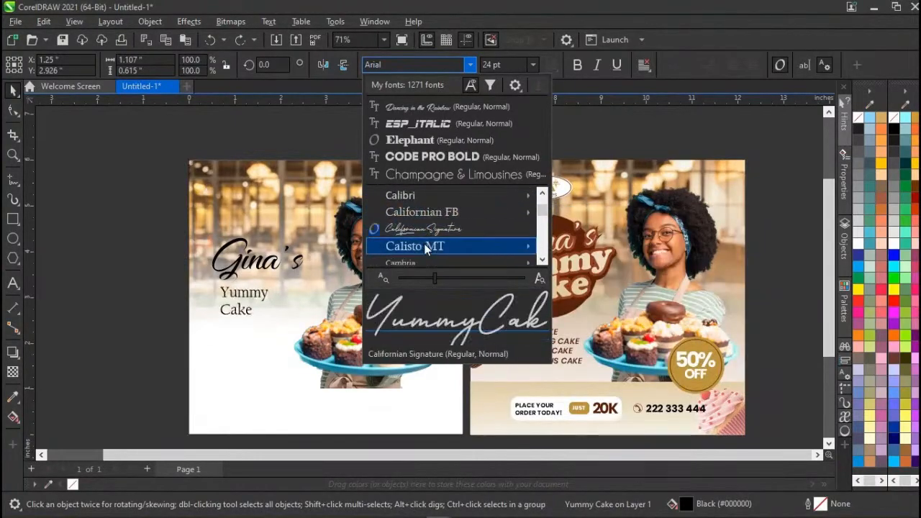
{"action": "scroll", "coordinate": [424, 247], "scroll_direction": "down", "scroll_amount": 6}
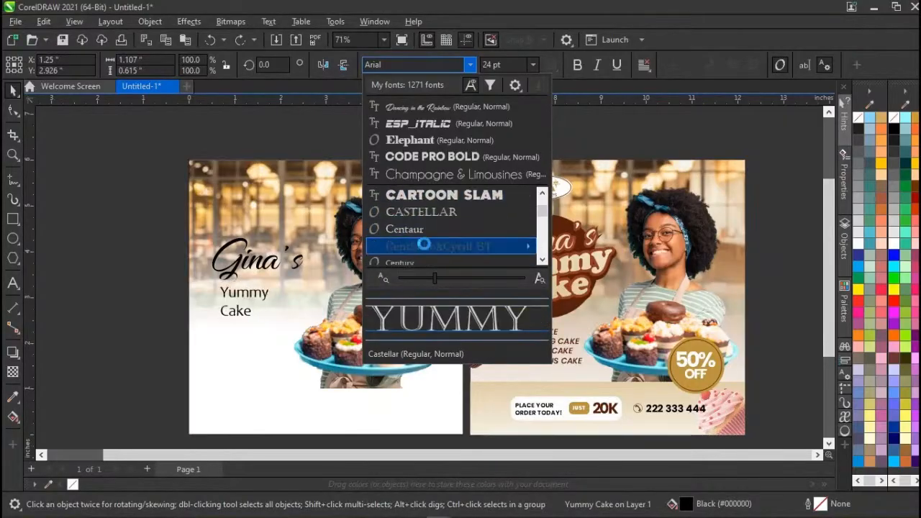
{"action": "scroll", "coordinate": [426, 249], "scroll_direction": "up", "scroll_amount": 2}
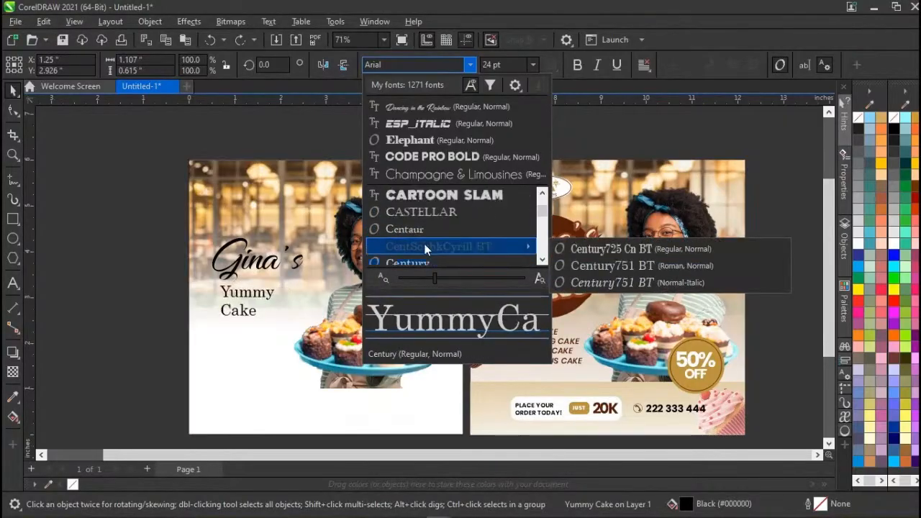
{"action": "scroll", "coordinate": [425, 248], "scroll_direction": "down", "scroll_amount": 1}
{"action": "scroll", "coordinate": [426, 248], "scroll_direction": "down", "scroll_amount": 6}
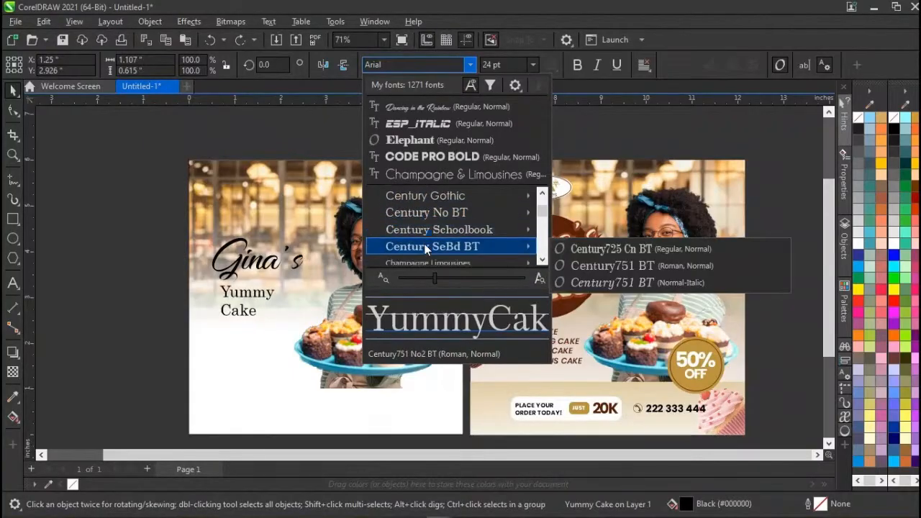
{"action": "scroll", "coordinate": [425, 248], "scroll_direction": "down", "scroll_amount": 1}
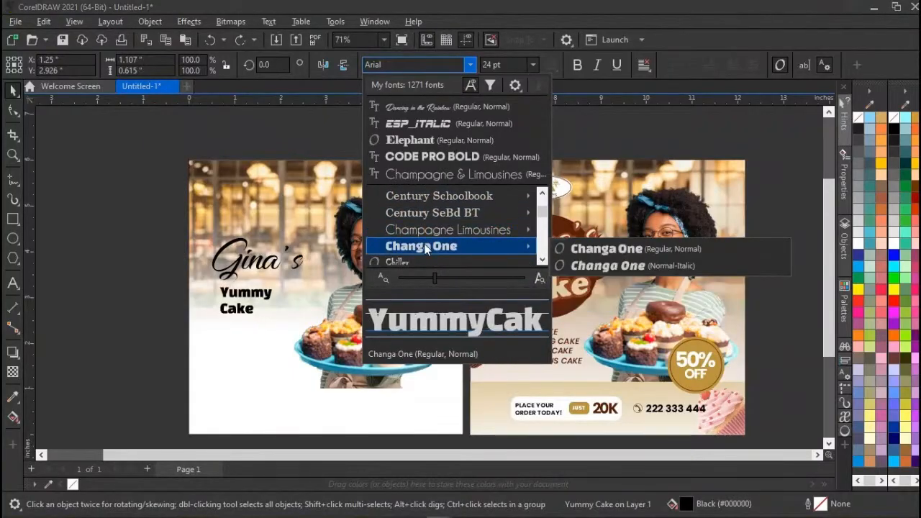
{"action": "scroll", "coordinate": [425, 248], "scroll_direction": "down", "scroll_amount": 3}
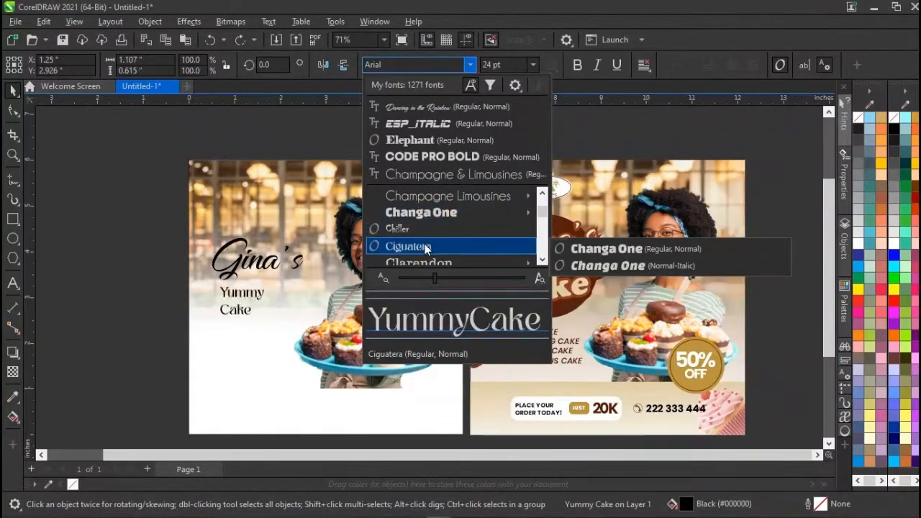
{"action": "scroll", "coordinate": [424, 245], "scroll_direction": "down", "scroll_amount": 1}
{"action": "scroll", "coordinate": [424, 244], "scroll_direction": "down", "scroll_amount": 3}
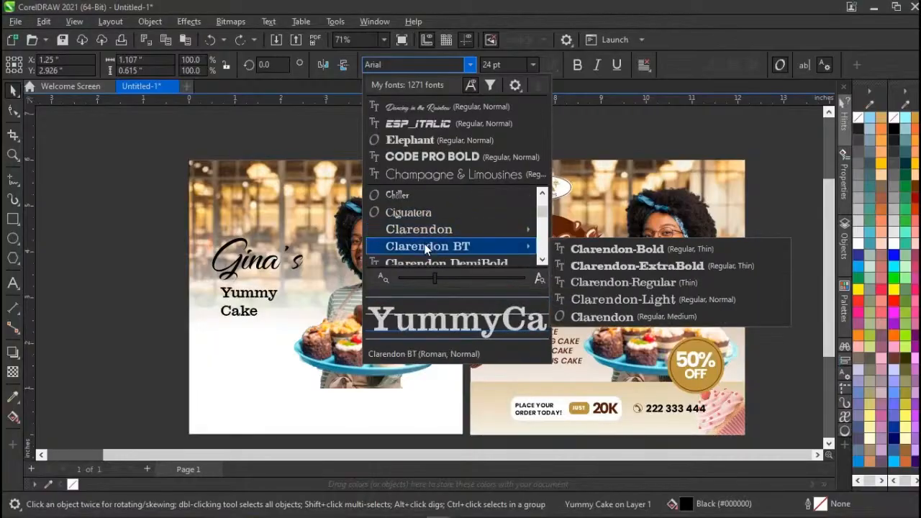
{"action": "scroll", "coordinate": [424, 244], "scroll_direction": "down", "scroll_amount": 6}
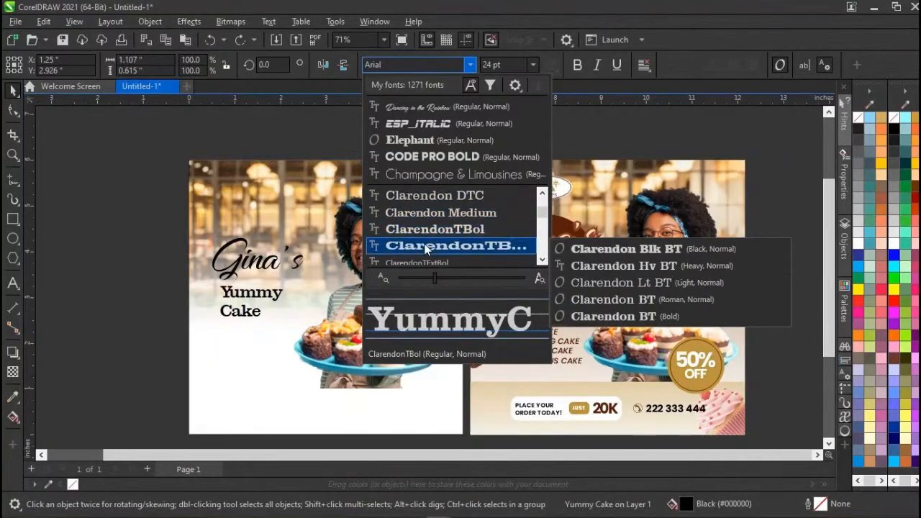
{"action": "scroll", "coordinate": [424, 244], "scroll_direction": "down", "scroll_amount": 6}
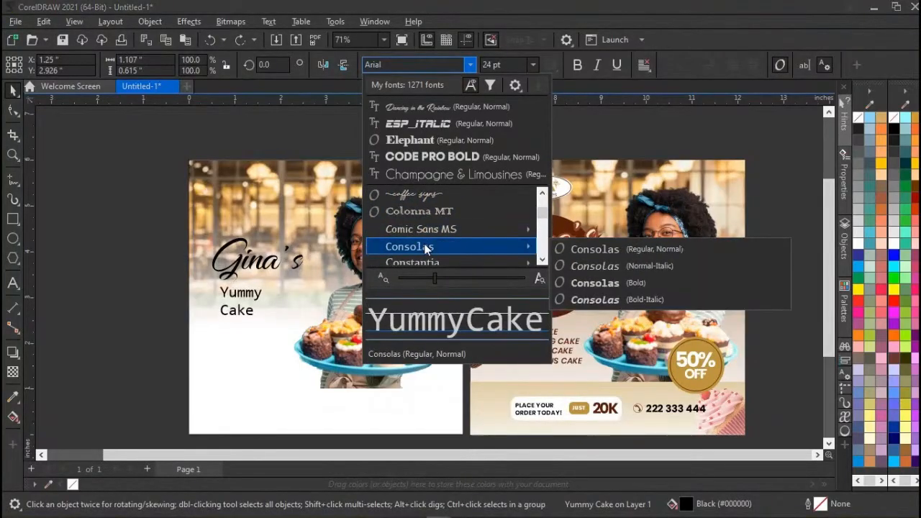
{"action": "scroll", "coordinate": [425, 249], "scroll_direction": "down", "scroll_amount": 4}
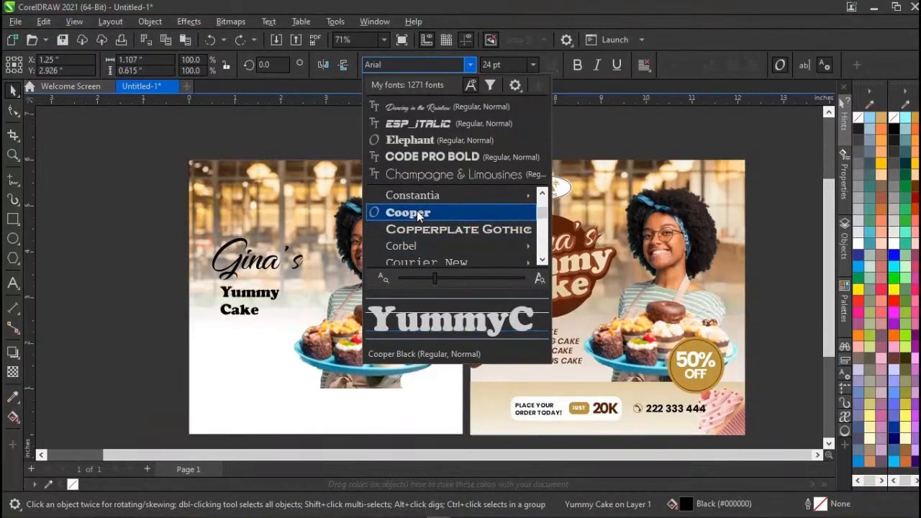
{"action": "left_click", "coordinate": [417, 210]}
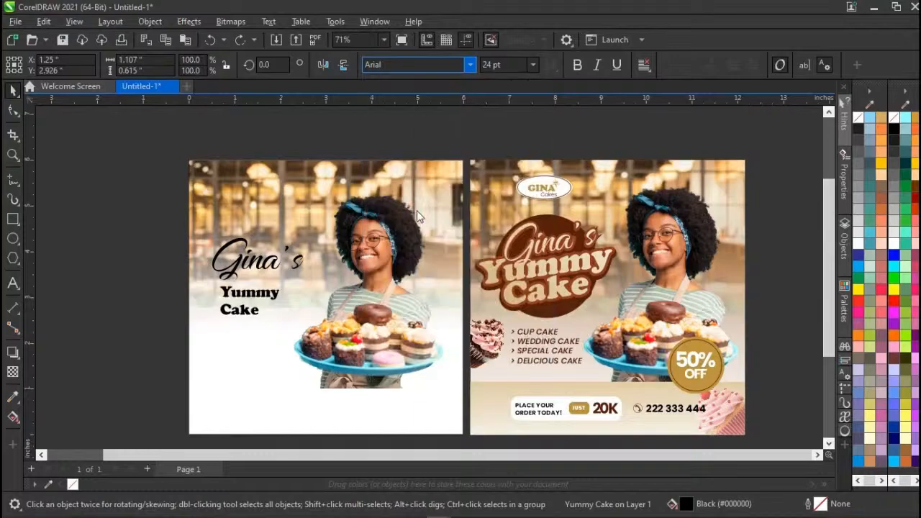
{"action": "left_click", "coordinate": [157, 328]}
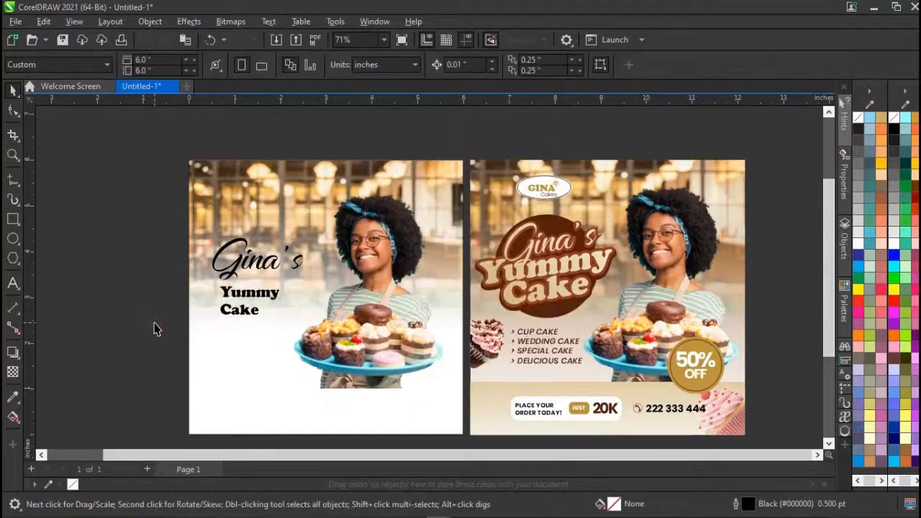
Tighten the line spacing of the "Yummy Cake" text so "Cake" sits close beneath "Yummy".
{"action": "left_click", "coordinate": [243, 320]}
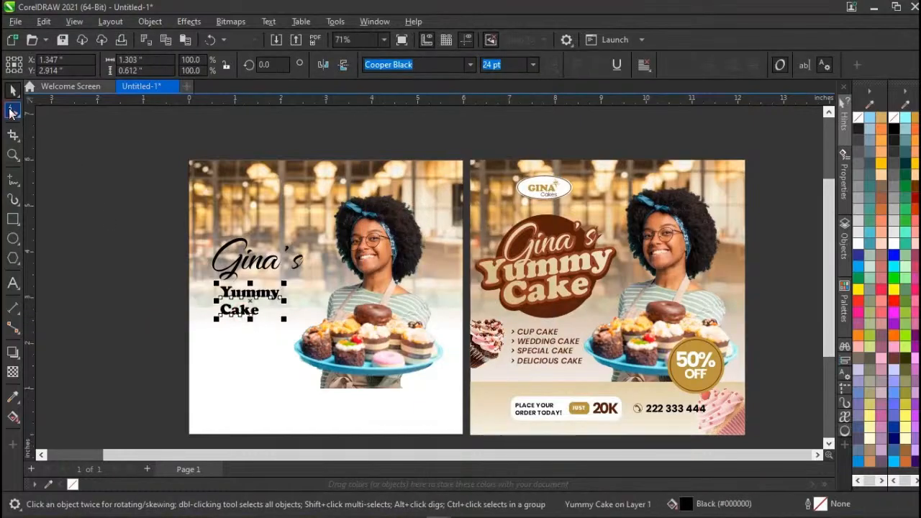
{"action": "left_click", "coordinate": [10, 112]}
{"action": "left_click_drag", "start_coordinate": [215, 322], "coordinate": [216, 315]}
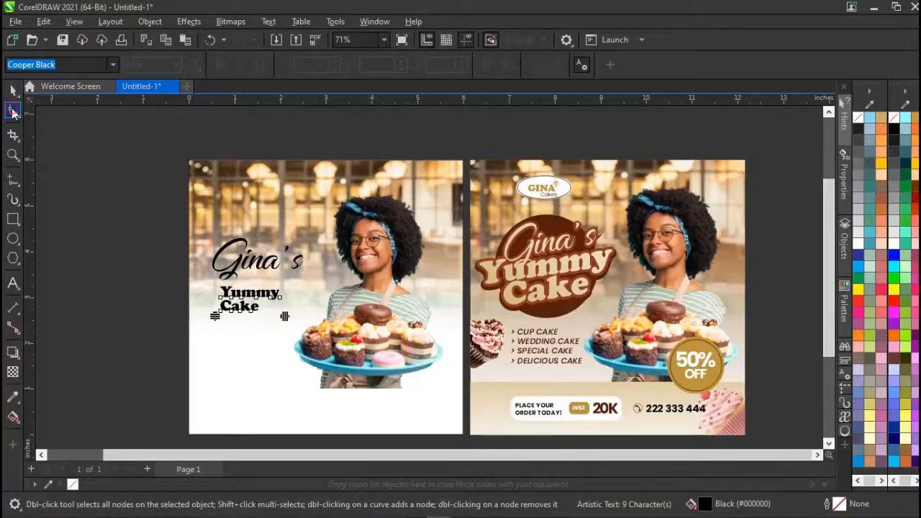
{"action": "left_click_drag", "start_coordinate": [214, 315], "coordinate": [214, 314]}
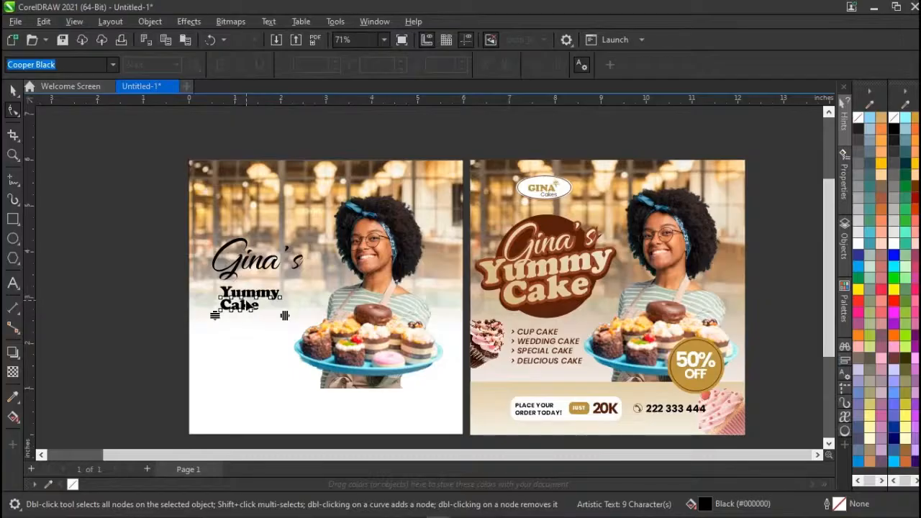
{"action": "scroll", "coordinate": [246, 305], "scroll_direction": "up", "scroll_amount": 5}
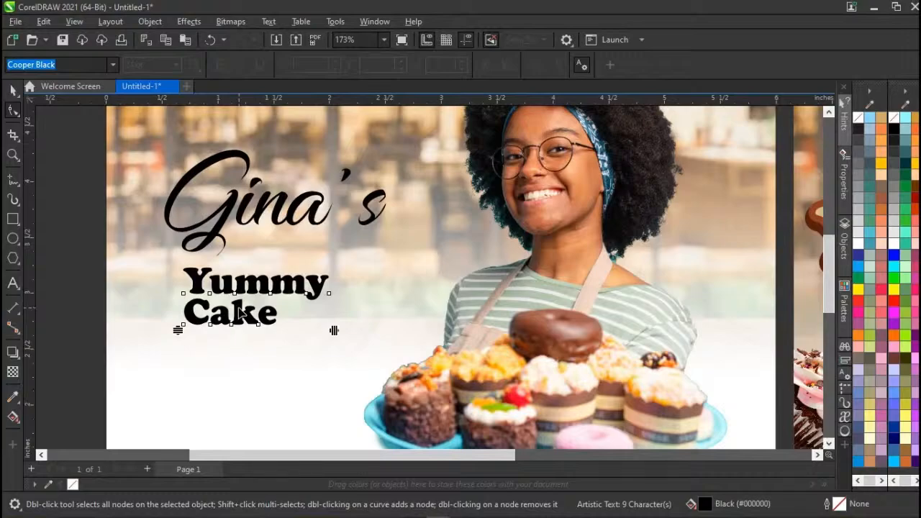
{"action": "scroll", "coordinate": [241, 313], "scroll_direction": "down", "scroll_amount": 3}
{"action": "scroll", "coordinate": [242, 312], "scroll_direction": "up", "scroll_amount": 2}
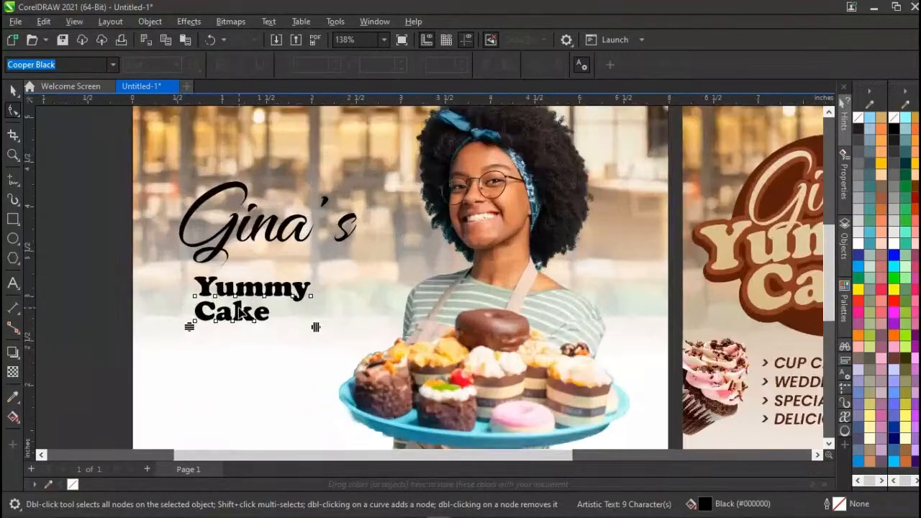
{"action": "scroll", "coordinate": [241, 314], "scroll_direction": "up", "scroll_amount": 1}
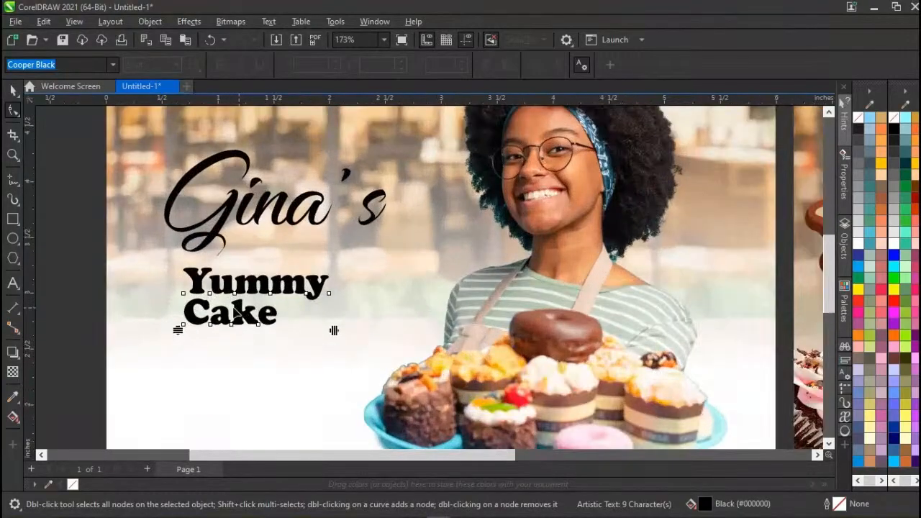
{"action": "left_click_drag", "start_coordinate": [178, 330], "coordinate": [179, 325]}
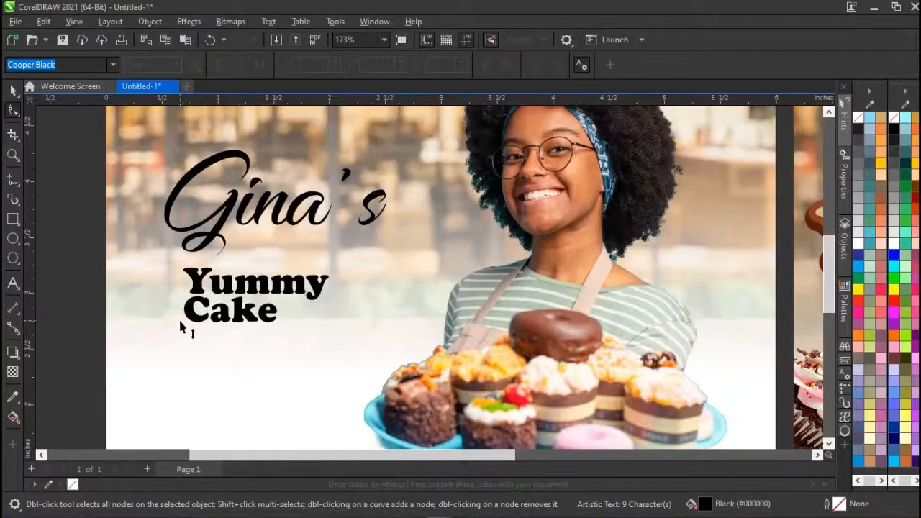
{"action": "key", "text": "space"}
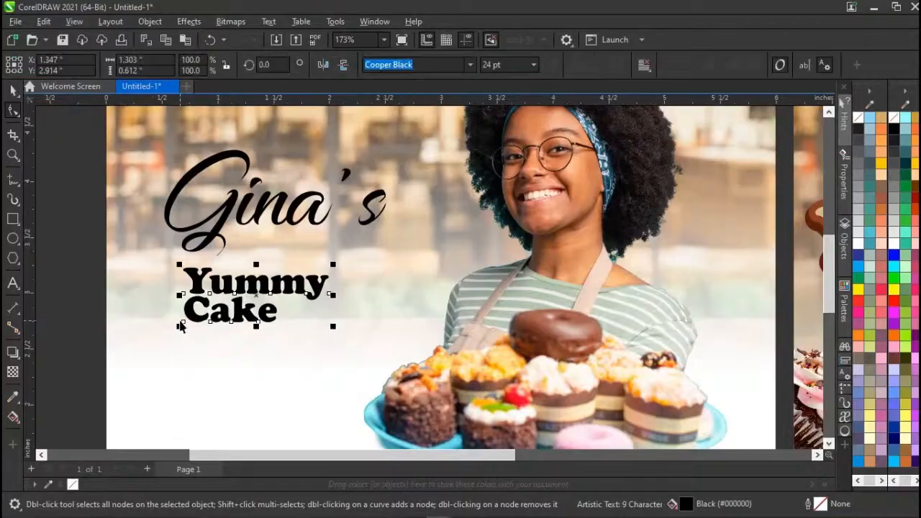
{"action": "left_click", "coordinate": [10, 94]}
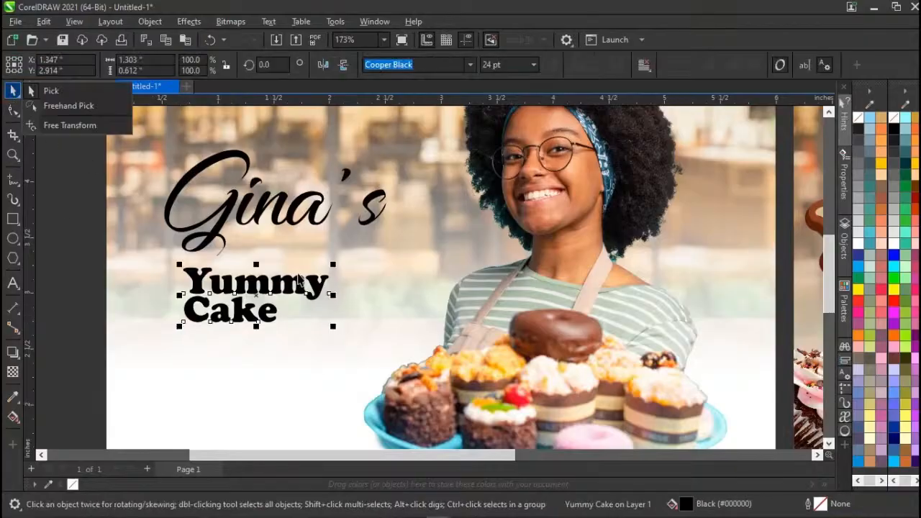
{"action": "left_click", "coordinate": [553, 396]}
Centre-align the two lines of the "Yummy Cake" text.
{"action": "scroll", "coordinate": [500, 360], "scroll_direction": "down", "scroll_amount": 1}
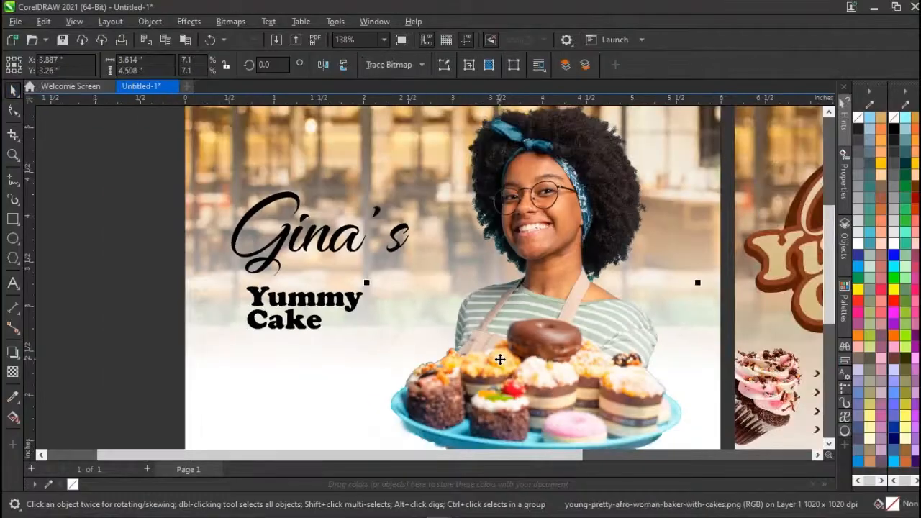
{"action": "scroll", "coordinate": [500, 360], "scroll_direction": "down", "scroll_amount": 2}
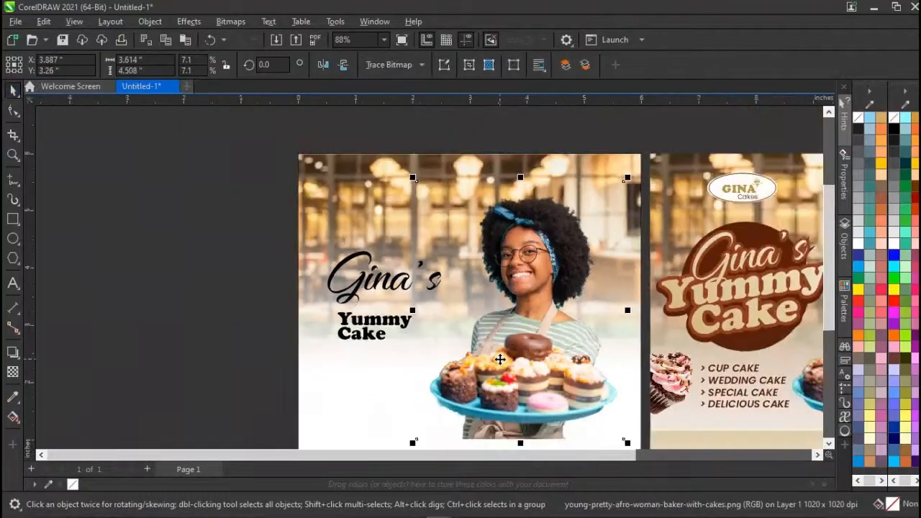
{"action": "left_click", "coordinate": [360, 338]}
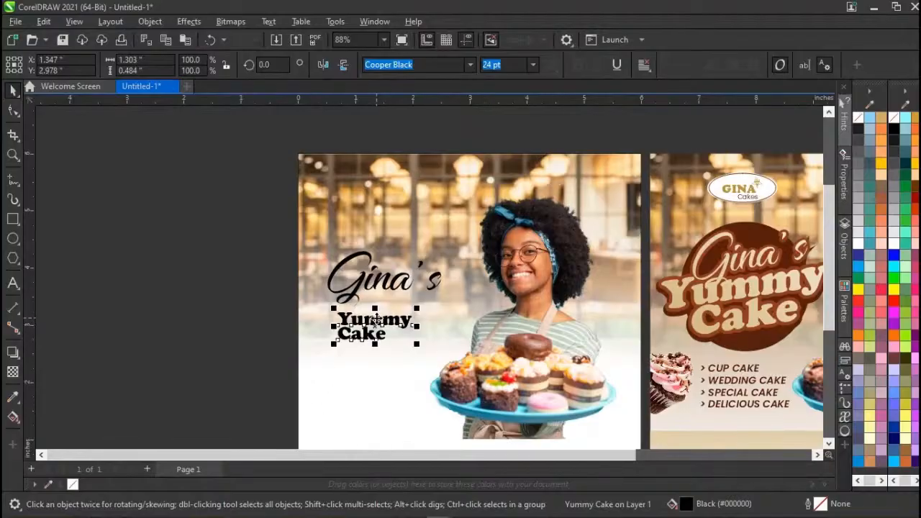
{"action": "left_click", "coordinate": [645, 66]}
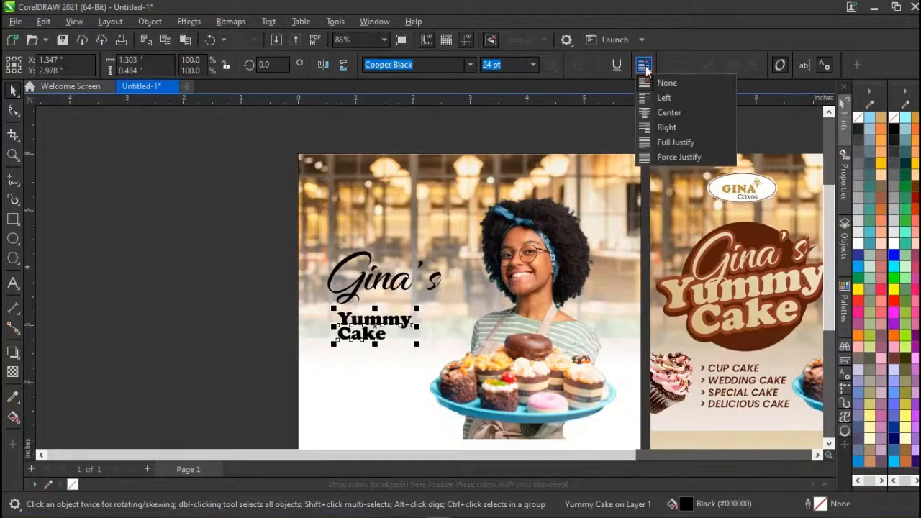
{"action": "left_click", "coordinate": [668, 113]}
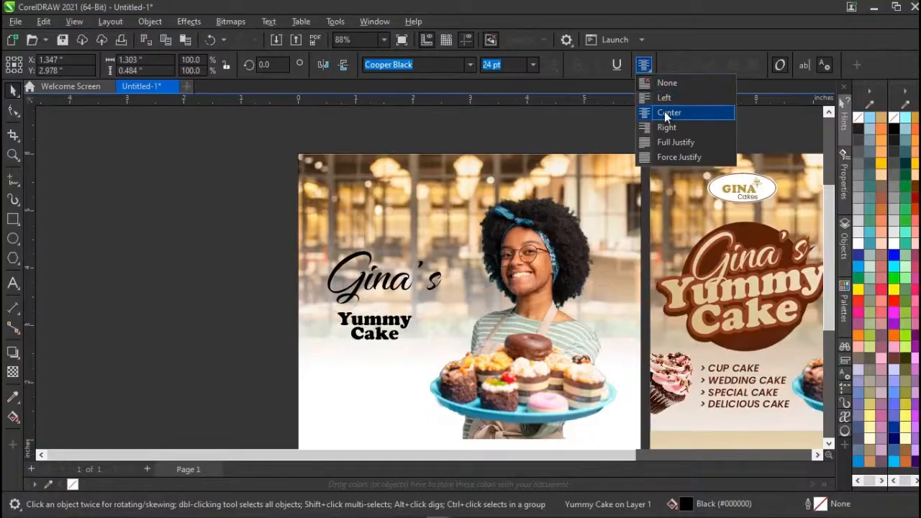
{"action": "left_click", "coordinate": [280, 328]}
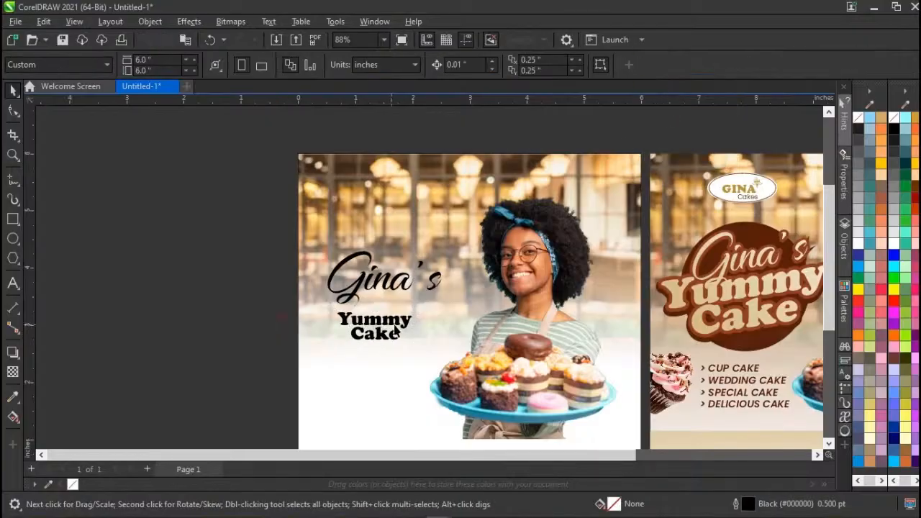
Fine-tune the line spacing of the centred "Yummy Cake" text.
{"action": "left_click", "coordinate": [378, 332]}
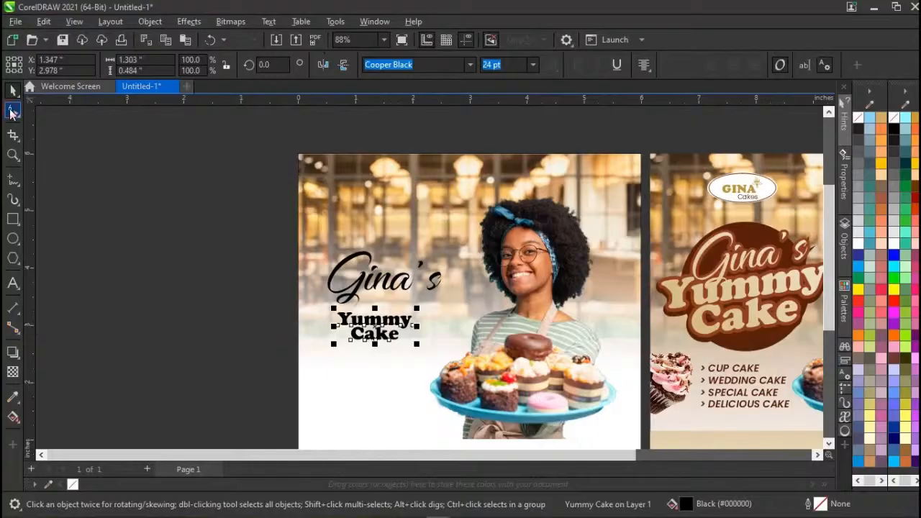
{"action": "left_click", "coordinate": [11, 112]}
{"action": "left_click_drag", "start_coordinate": [333, 345], "coordinate": [333, 345]}
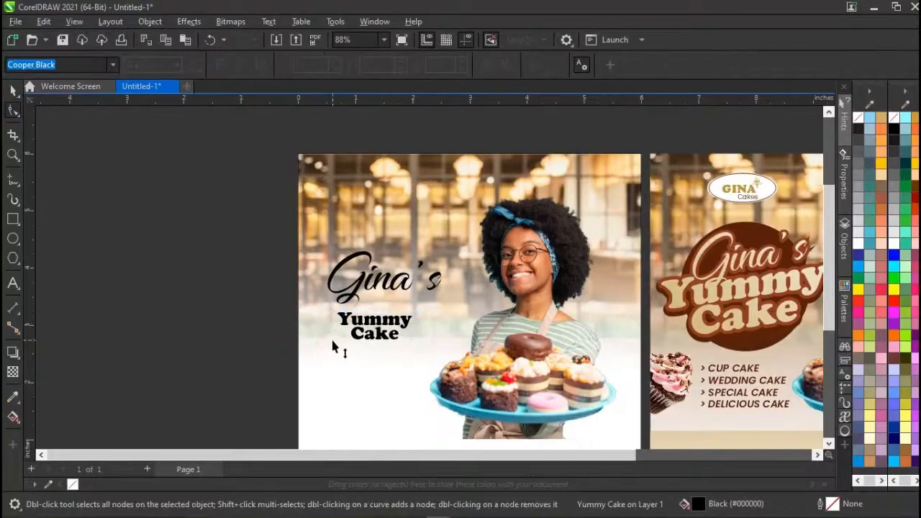
{"action": "key", "text": "space"}
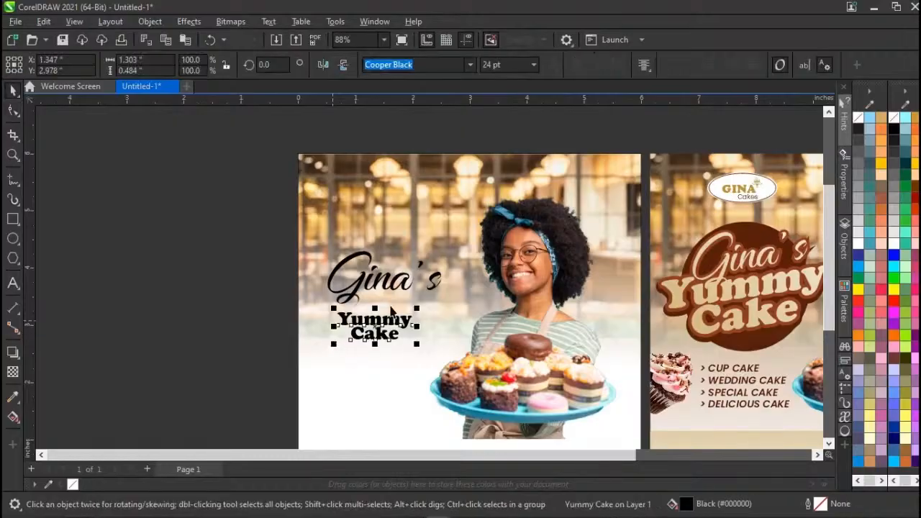
Scale the "Gina's" text down proportionally to about 46 pt and place it just above "Yummy", slightly overlapping it.
{"action": "left_click", "coordinate": [393, 288]}
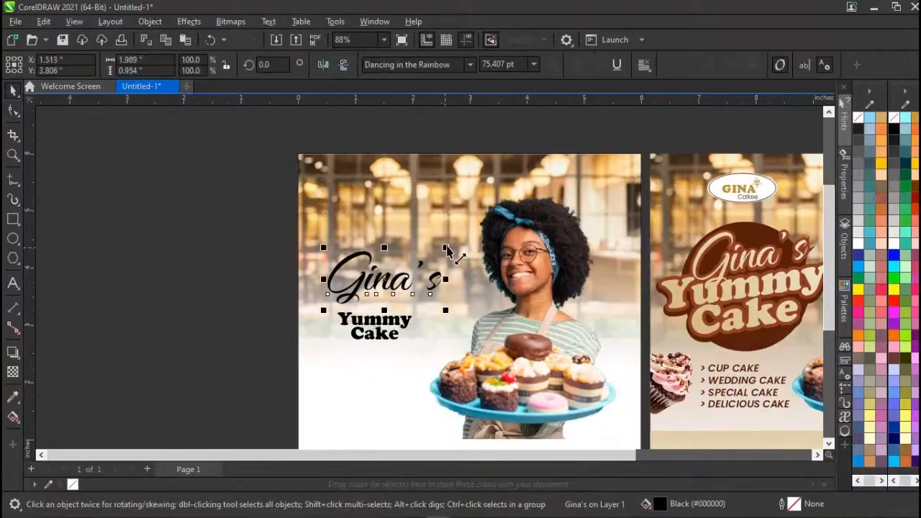
{"action": "left_click_drag", "start_coordinate": [447, 250], "coordinate": [425, 242]}
{"action": "left_click_drag", "start_coordinate": [392, 287], "coordinate": [387, 307]}
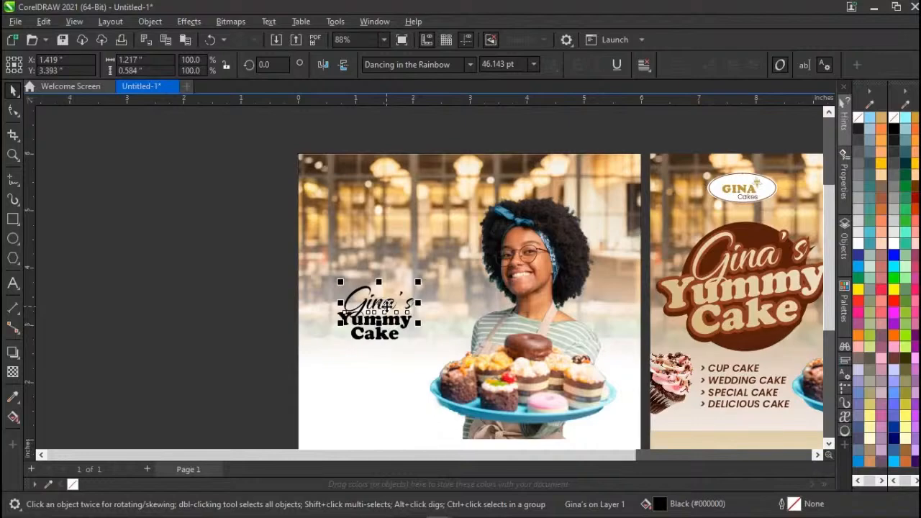
{"action": "key", "text": "Down"}
{"action": "key", "text": "Down"}
{"action": "key", "text": "Down"}
{"action": "key", "text": "Left"}
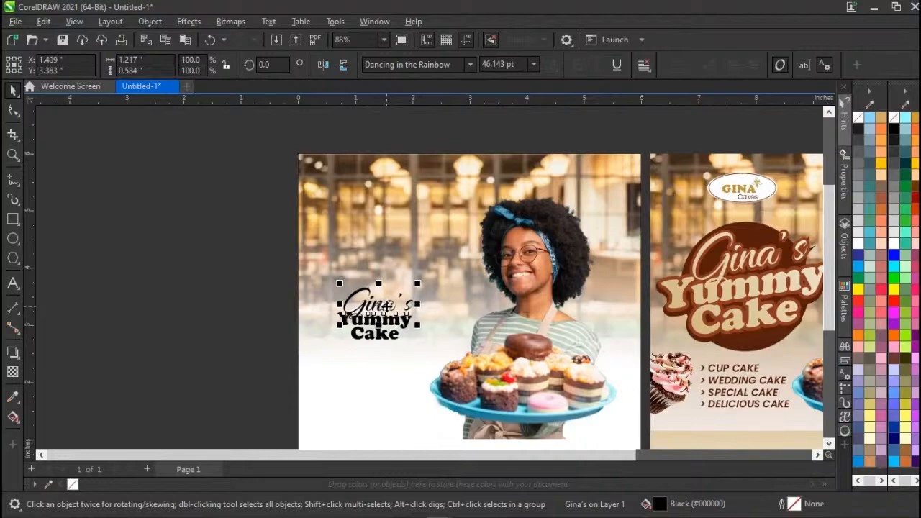
{"action": "key", "text": "Up"}
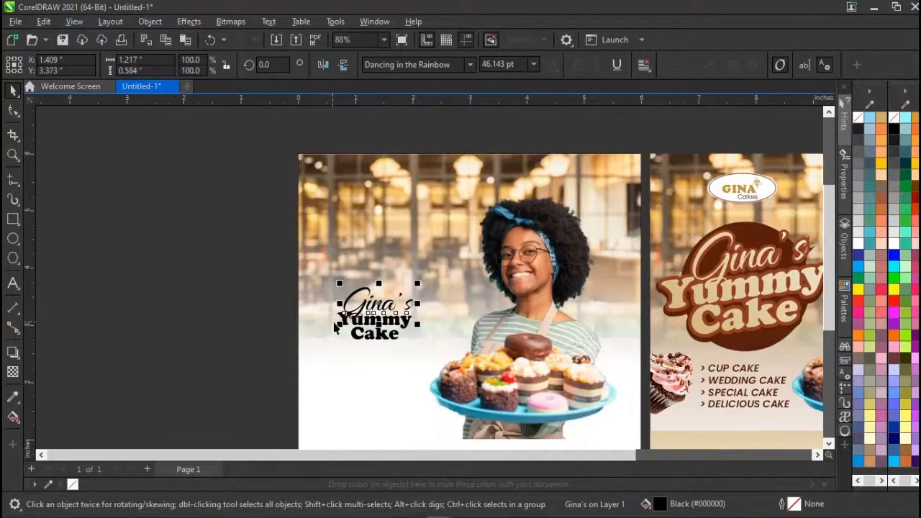
Shrink the "Gina's" text about its centre to about 37 pt and lower it slightly onto "Yummy".
{"action": "left_click_drag", "start_coordinate": [340, 324], "coordinate": [345, 331]}
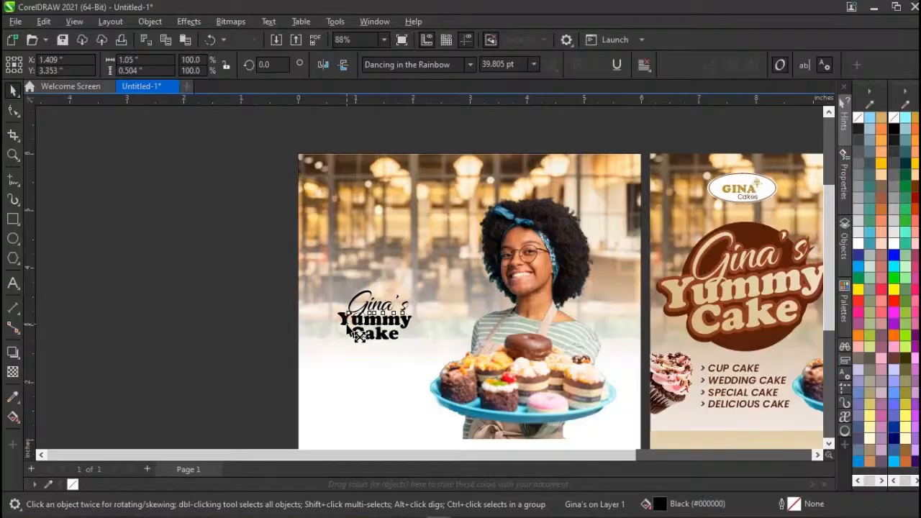
{"action": "left_click_drag", "start_coordinate": [343, 324], "coordinate": [361, 340]}
{"action": "scroll", "coordinate": [356, 332], "scroll_direction": "up", "scroll_amount": 4}
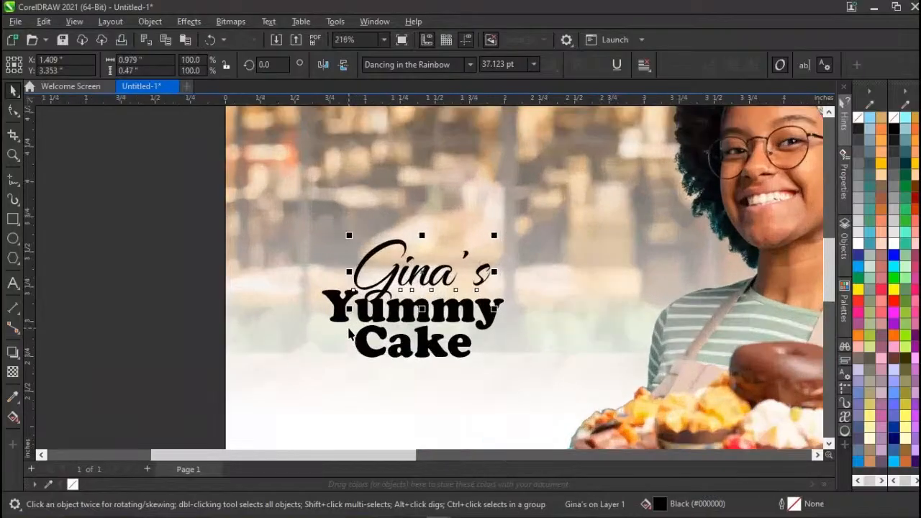
{"action": "left_click_drag", "start_coordinate": [439, 279], "coordinate": [436, 290]}
{"action": "scroll", "coordinate": [435, 286], "scroll_direction": "down", "scroll_amount": 4}
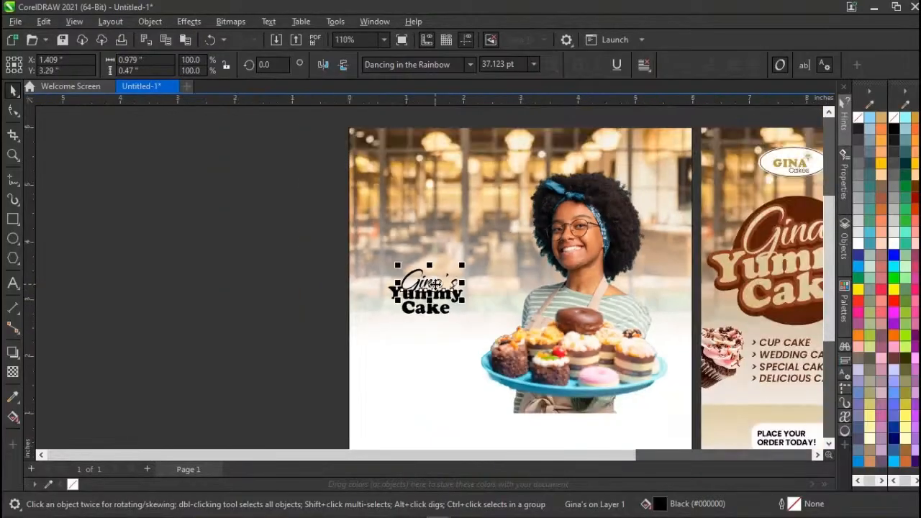
{"action": "scroll", "coordinate": [436, 285], "scroll_direction": "right", "scroll_amount": 4}
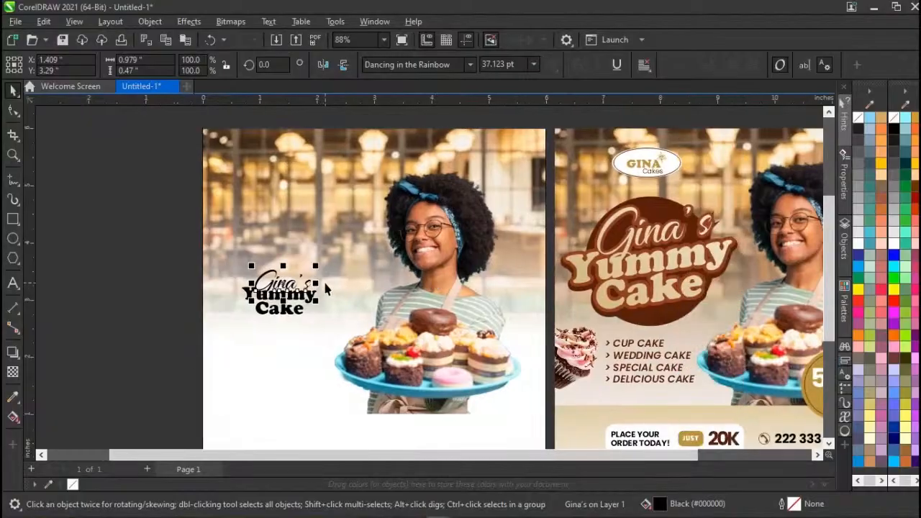
{"action": "key", "text": "Up"}
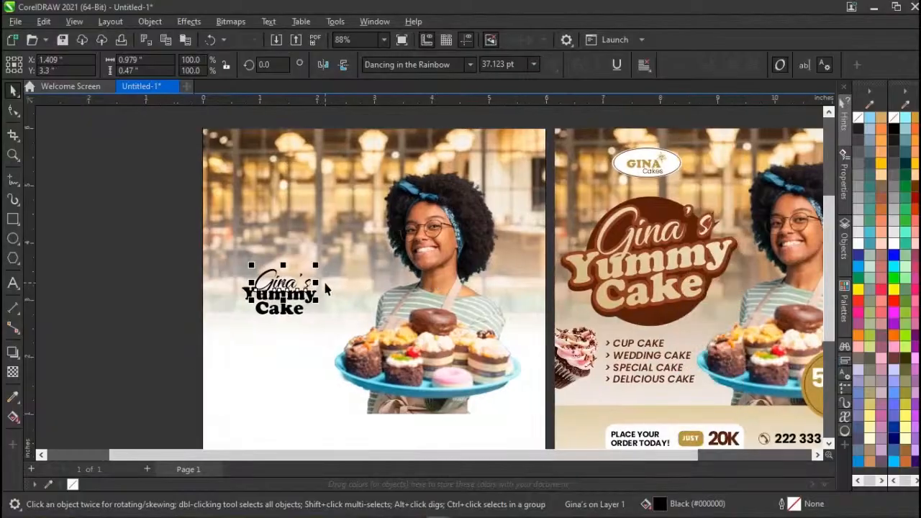
Enlarge the "Gina's" and "Yummy Cake" texts together proportionally to about 2.14 inches wide.
{"action": "left_click", "coordinate": [193, 262]}
{"action": "left_click_drag", "start_coordinate": [183, 259], "coordinate": [338, 332]}
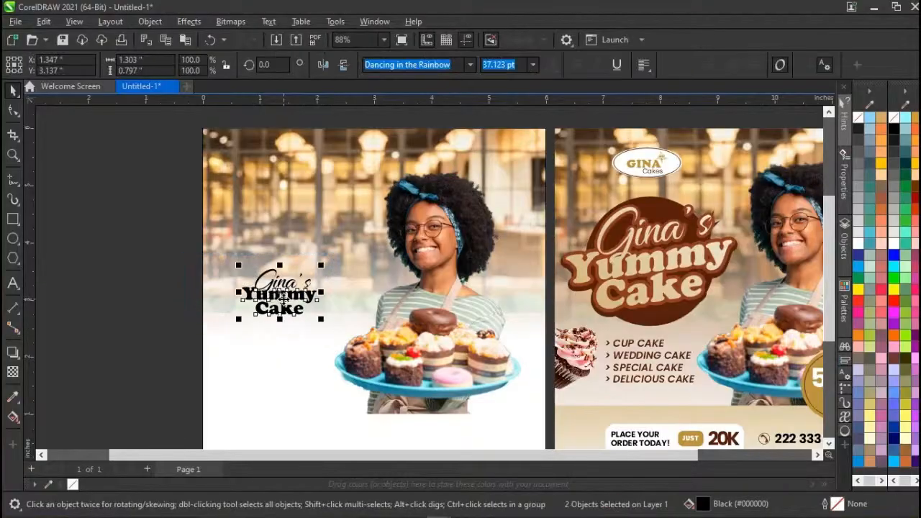
{"action": "left_click_drag", "start_coordinate": [321, 265], "coordinate": [369, 235]}
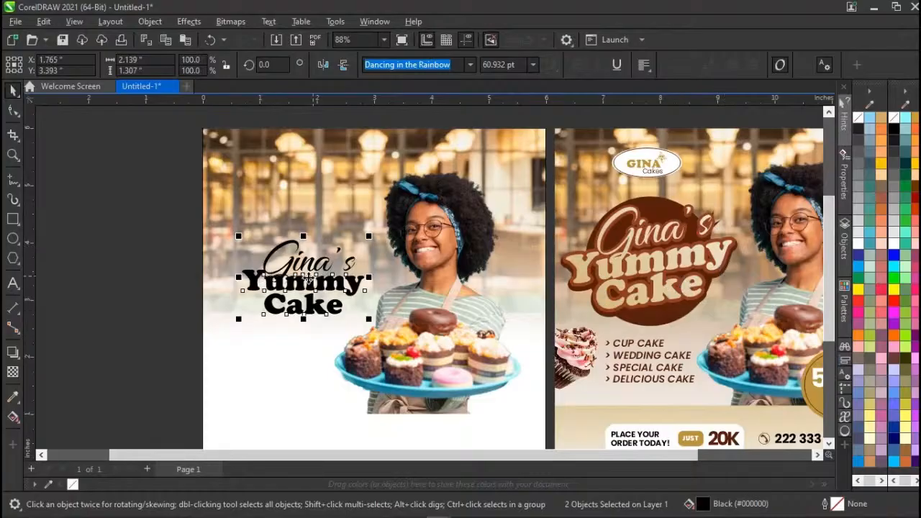
{"action": "left_click", "coordinate": [121, 200]}
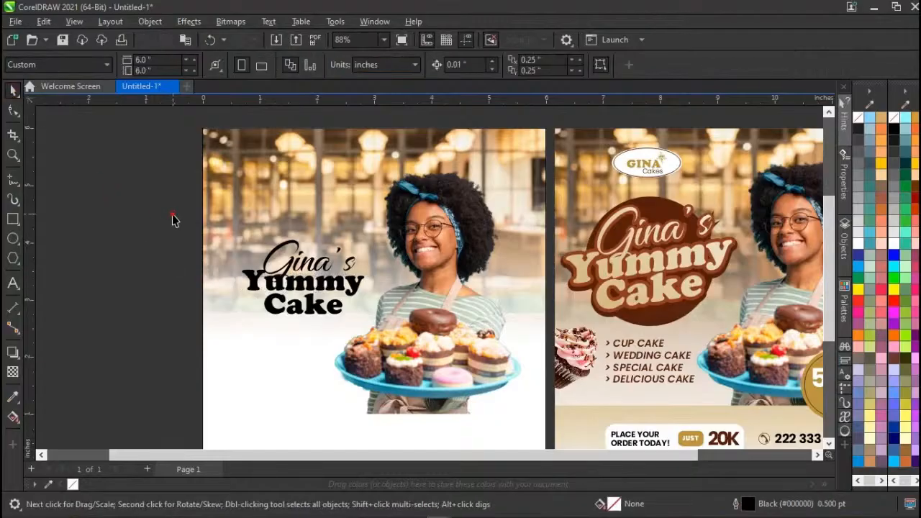
Rotate the "Gina's" and "Yummy Cake" texts together counterclockwise to about 6 degrees, undoing a trial skew first.
{"action": "left_click_drag", "start_coordinate": [173, 221], "coordinate": [399, 321]}
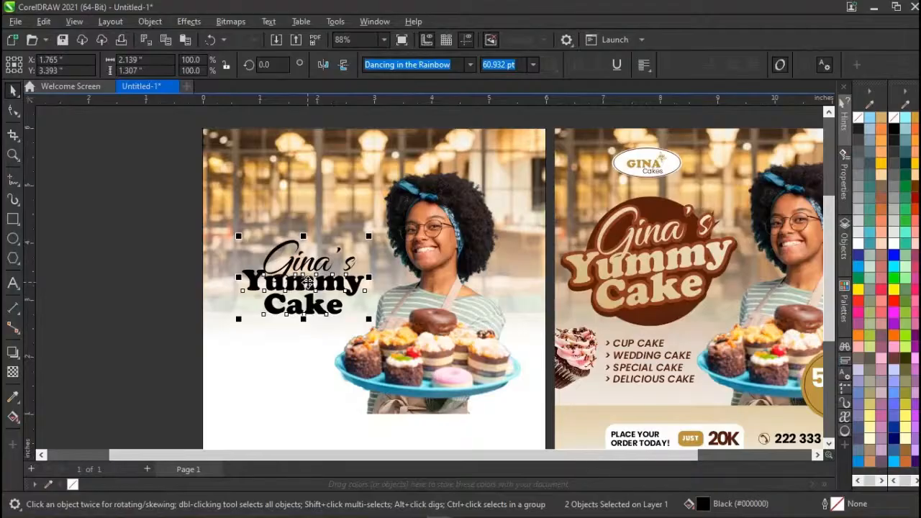
{"action": "left_click", "coordinate": [306, 282]}
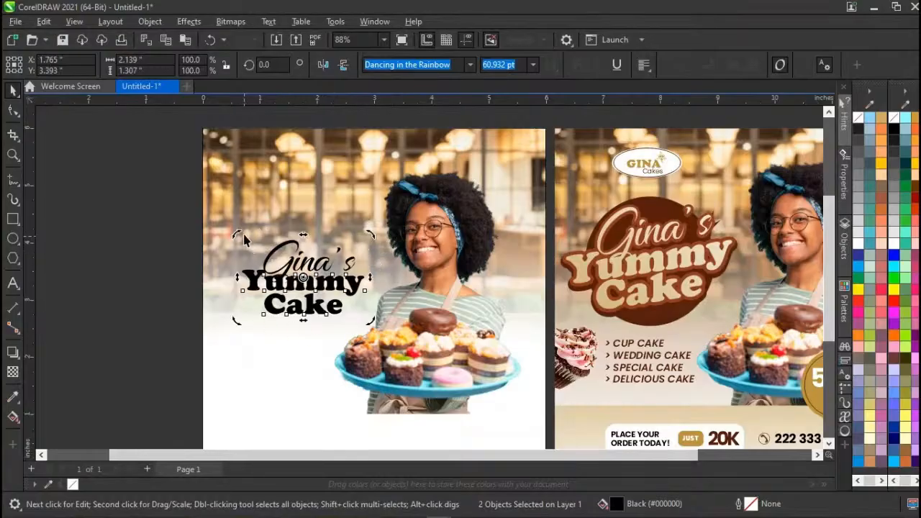
{"action": "left_click_drag", "start_coordinate": [304, 237], "coordinate": [323, 227]}
{"action": "key", "text": "ctrl+z"}
{"action": "left_click_drag", "start_coordinate": [237, 234], "coordinate": [238, 248]}
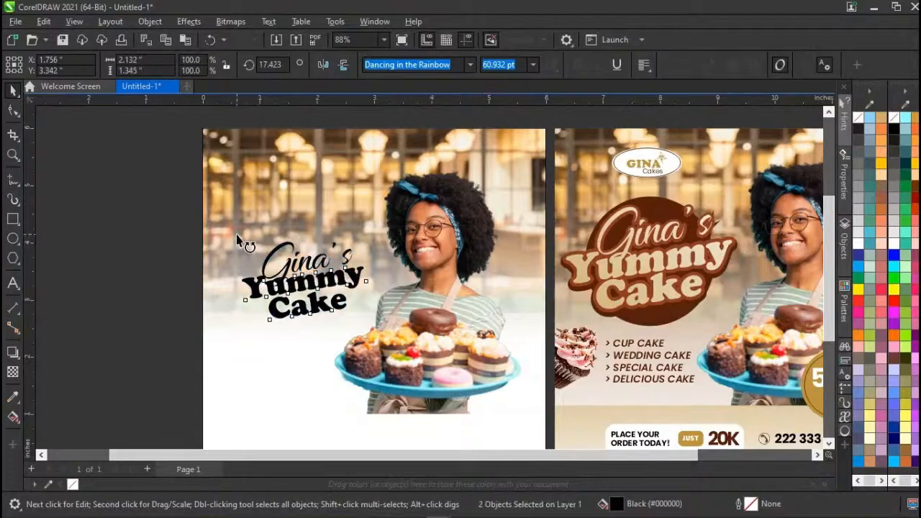
{"action": "left_click_drag", "start_coordinate": [236, 234], "coordinate": [236, 233]}
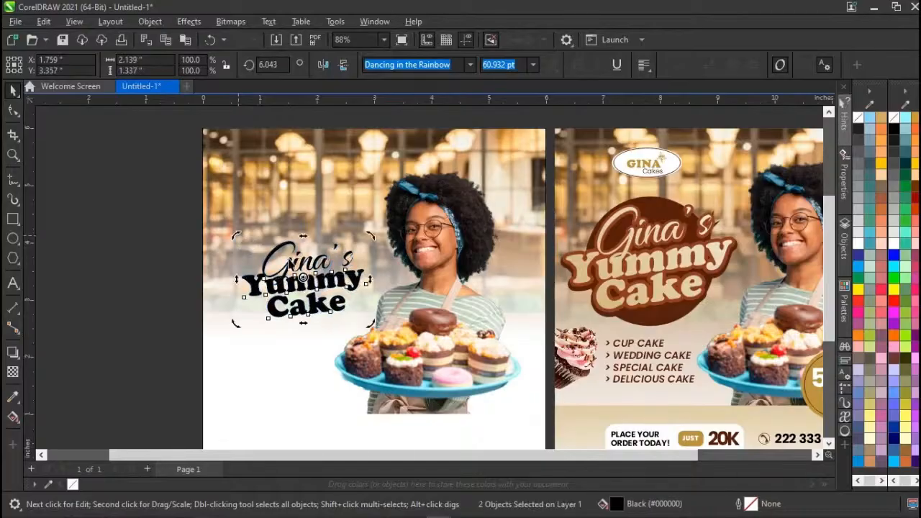
{"action": "left_click", "coordinate": [303, 277]}
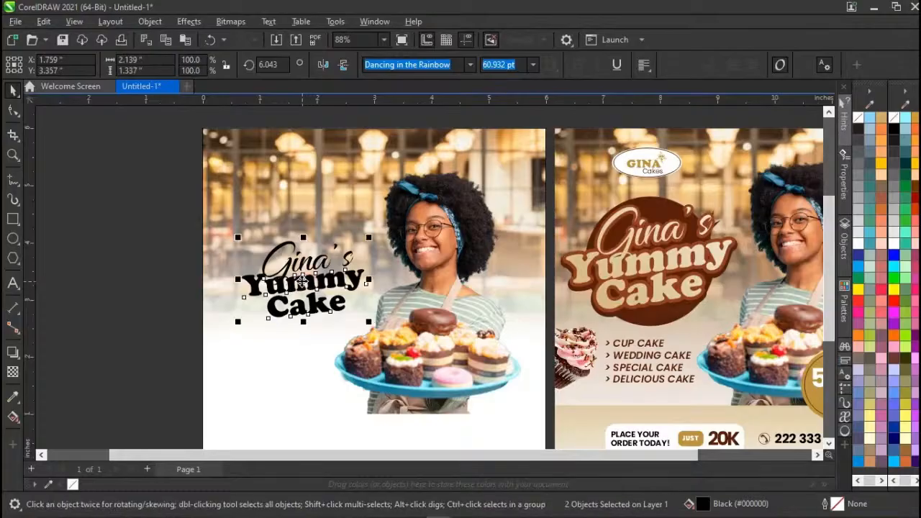
Move the "Gina's" and "Yummy Cake" texts slightly up and left, and enlarge them together about their centre to about 2.4 inches wide.
{"action": "left_click_drag", "start_coordinate": [302, 280], "coordinate": [291, 269]}
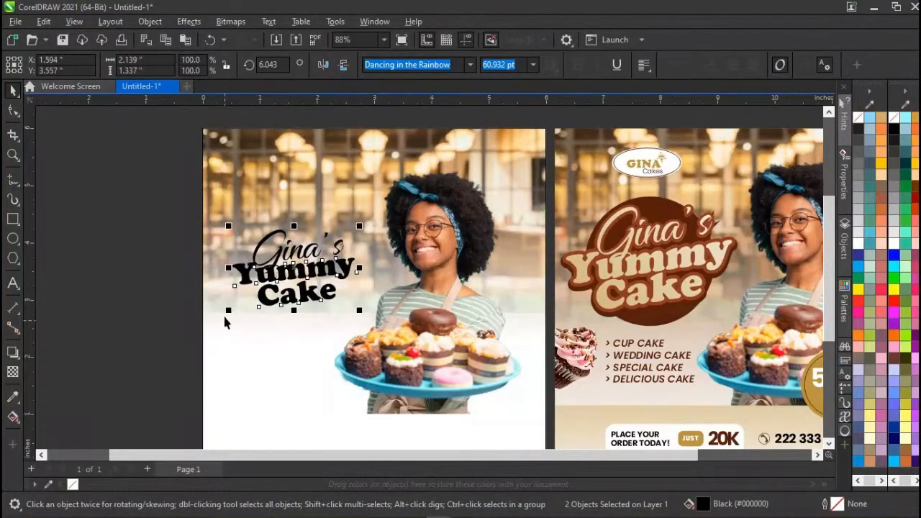
{"action": "left_click_drag", "start_coordinate": [228, 310], "coordinate": [221, 337]}
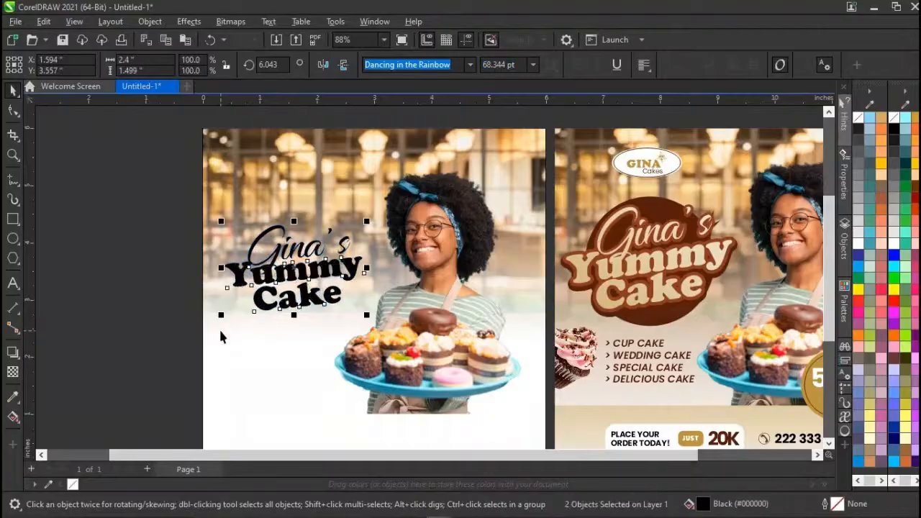
{"action": "left_click", "coordinate": [152, 316]}
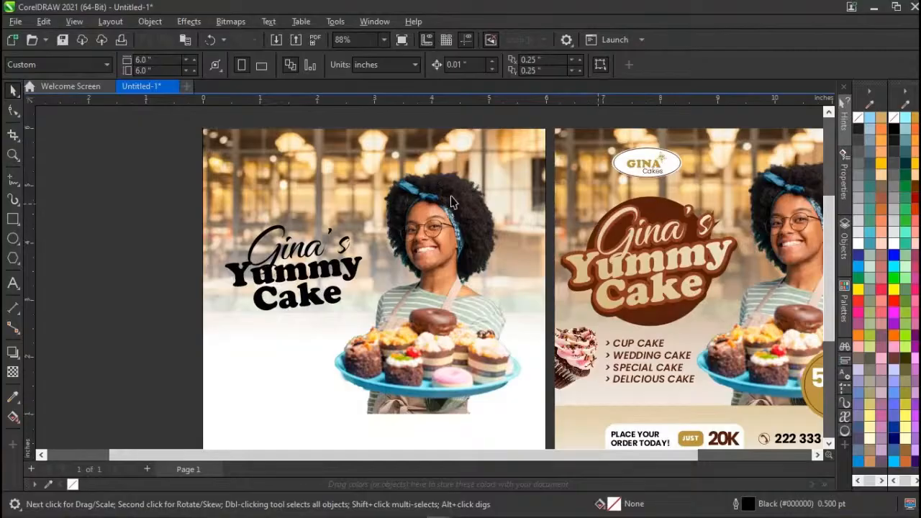
Draw a circle around the headline, centre it on the text, and scale it to about 1.96 inches in diameter.
{"action": "left_click", "coordinate": [12, 239]}
{"action": "left_click_drag", "start_coordinate": [231, 223], "coordinate": [340, 330]}
{"action": "key", "text": "space"}
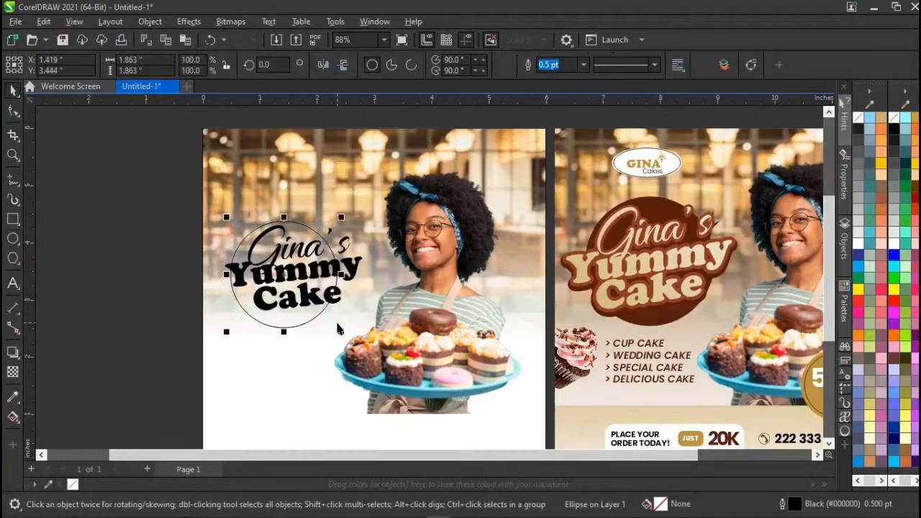
{"action": "mouse_move", "coordinate": [279, 277]}
{"action": "left_mouse_down"}
{"action": "mouse_move", "coordinate": [289, 271]}
{"action": "mouse_move", "coordinate": [293, 280]}
{"action": "mouse_move", "coordinate": [289, 272]}
{"action": "left_mouse_up"}
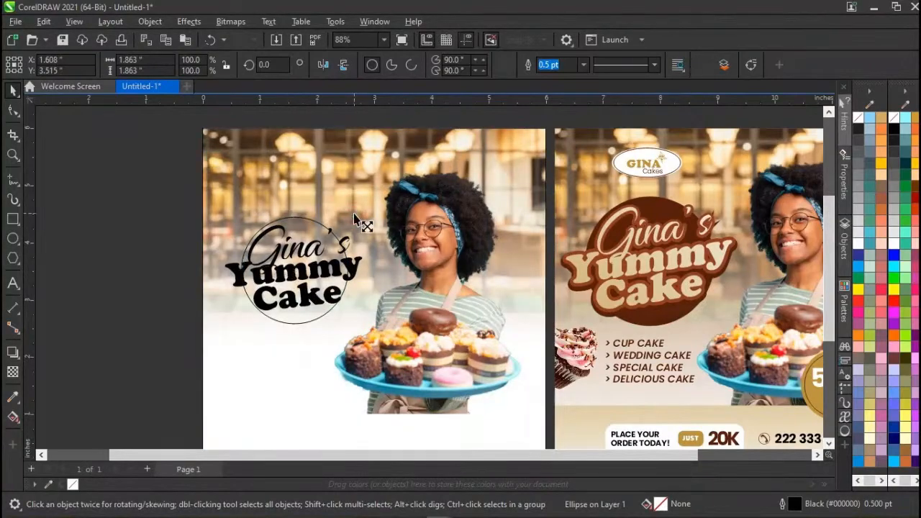
{"action": "left_click_drag", "start_coordinate": [353, 213], "coordinate": [355, 212]}
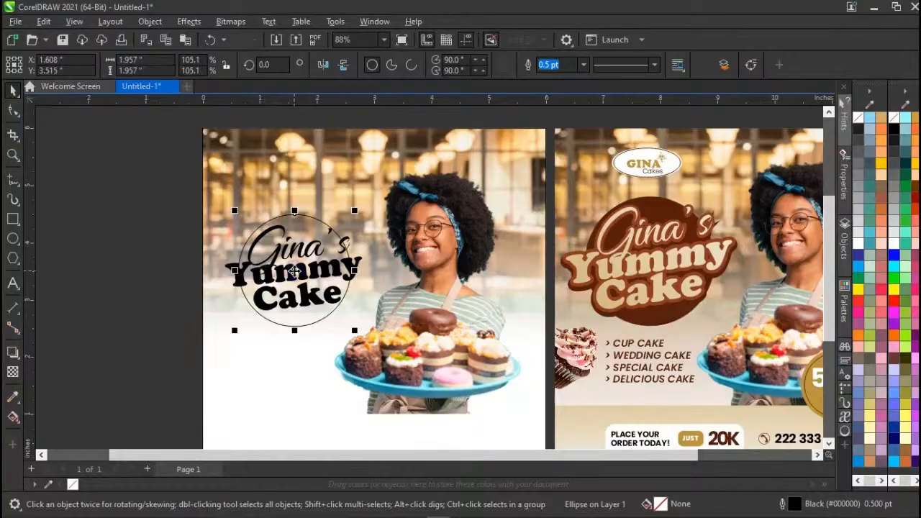
Send the circle around the headline to the back of the layer.
{"action": "right_click", "coordinate": [294, 270]}
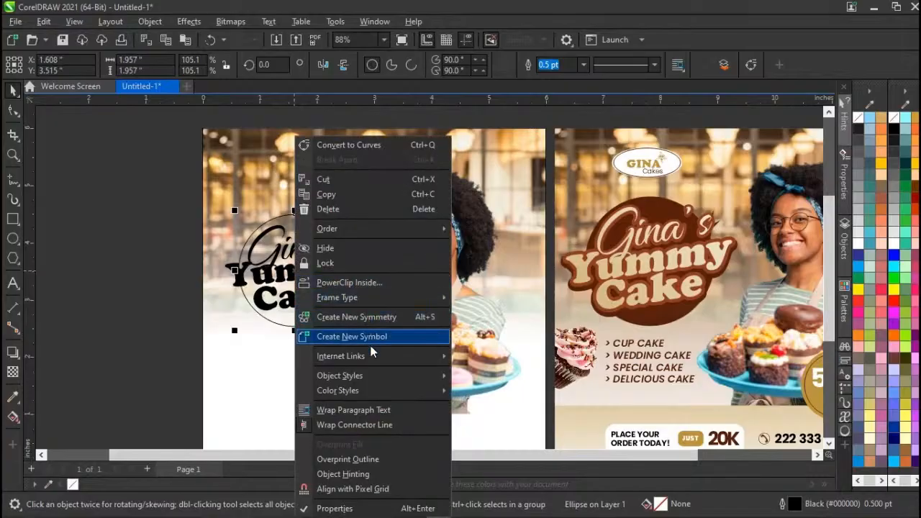
{"action": "mouse_move", "coordinate": [373, 389]}
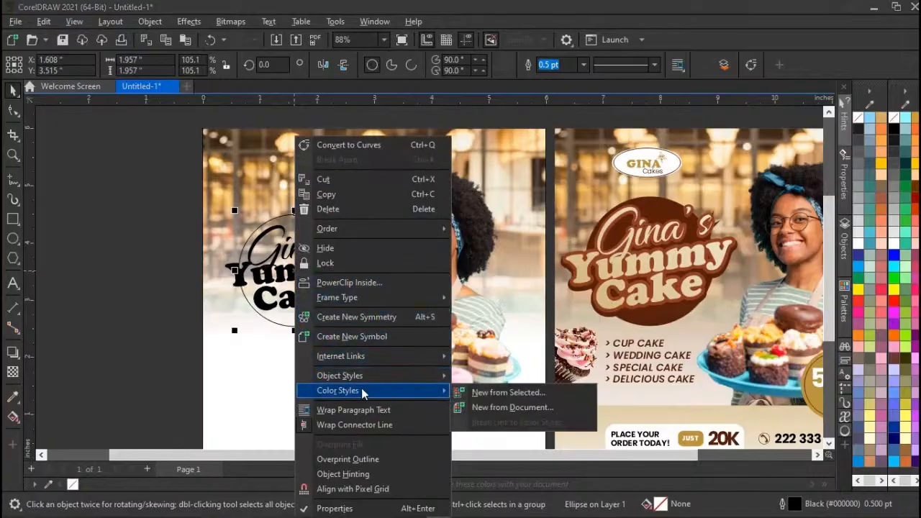
{"action": "mouse_move", "coordinate": [367, 228]}
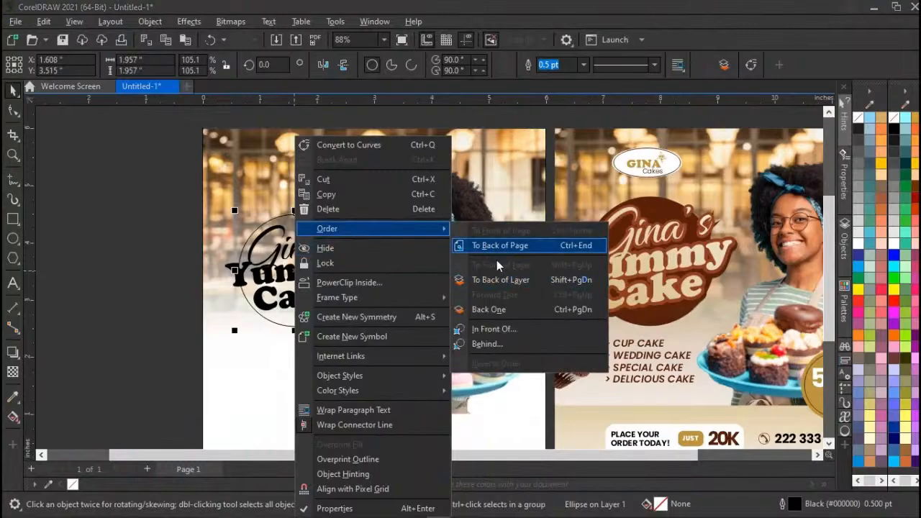
{"action": "left_click", "coordinate": [504, 280]}
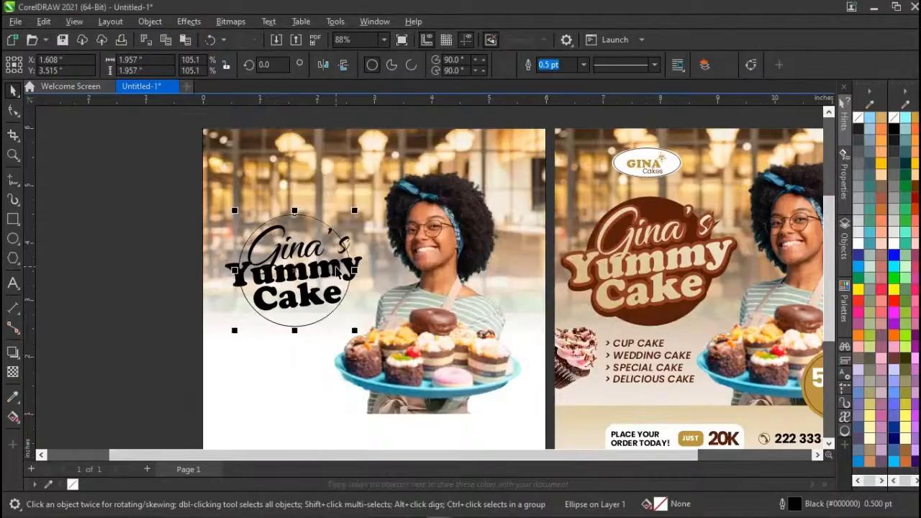
{"action": "left_click", "coordinate": [151, 238]}
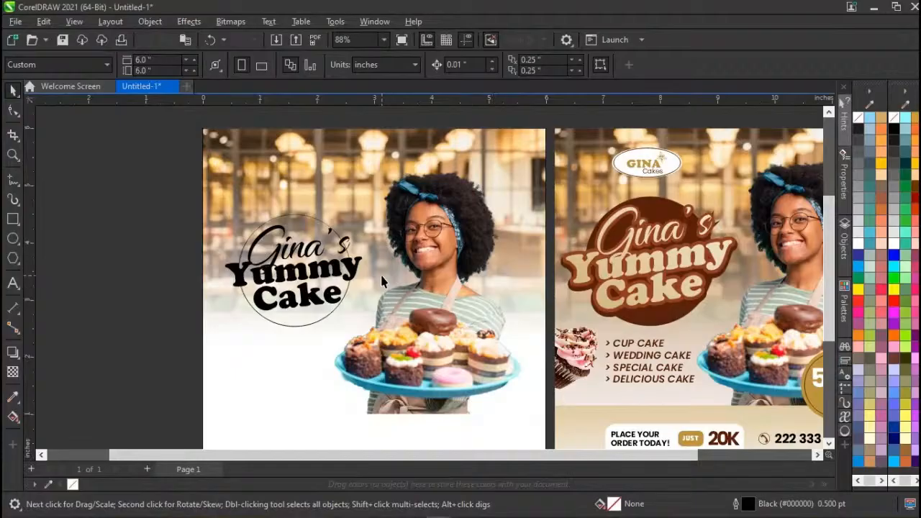
Select the thin-outlined circle behind the headline instead of the background's PowerClip frame.
{"action": "scroll", "coordinate": [381, 281], "scroll_direction": "down", "scroll_amount": 1}
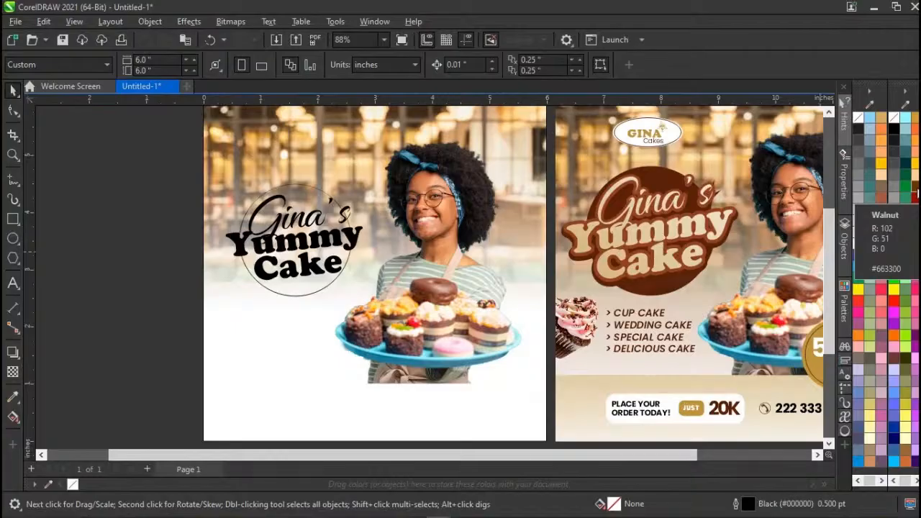
{"action": "left_click", "coordinate": [324, 294]}
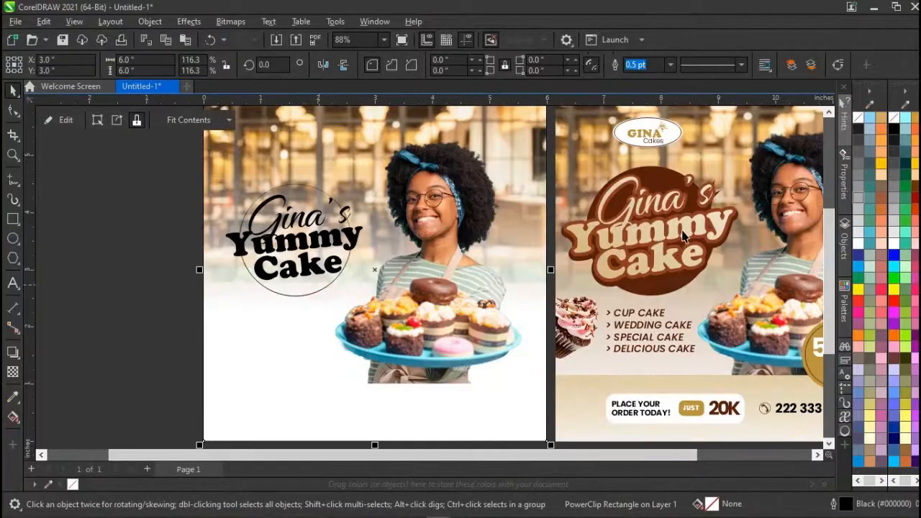
{"action": "left_click", "coordinate": [292, 290]}
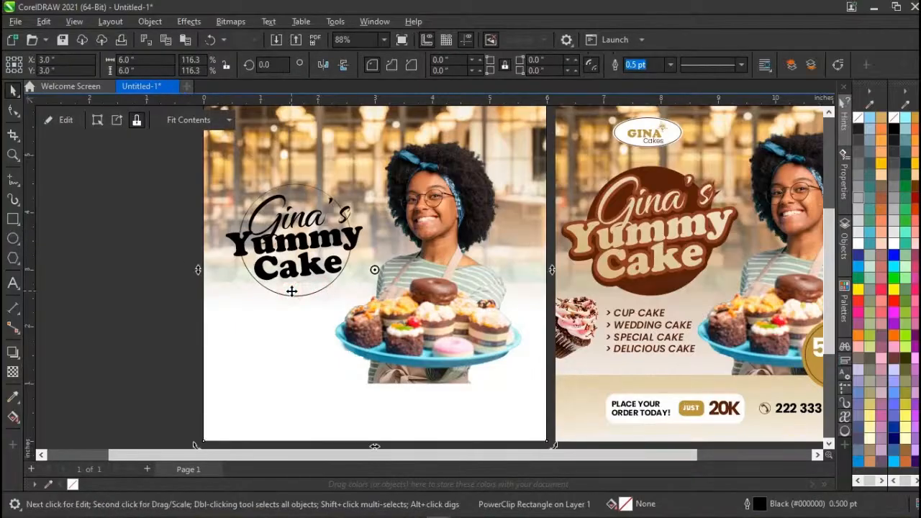
{"action": "left_click", "coordinate": [291, 291]}
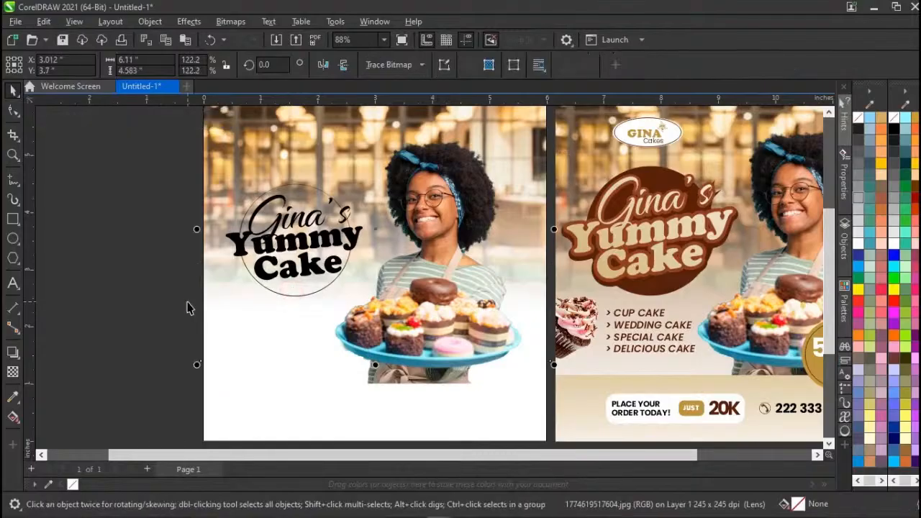
{"action": "left_click", "coordinate": [266, 282]}
{"action": "left_click", "coordinate": [285, 296]}
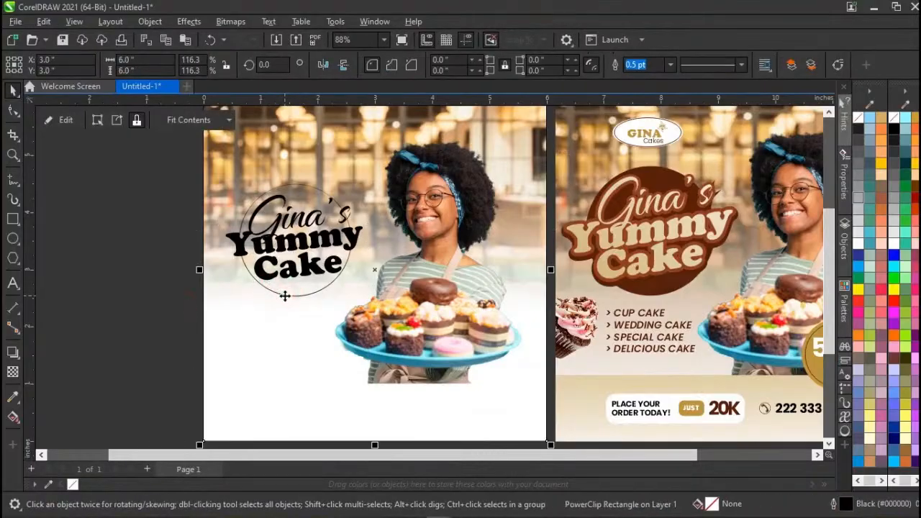
{"action": "left_click", "coordinate": [154, 257]}
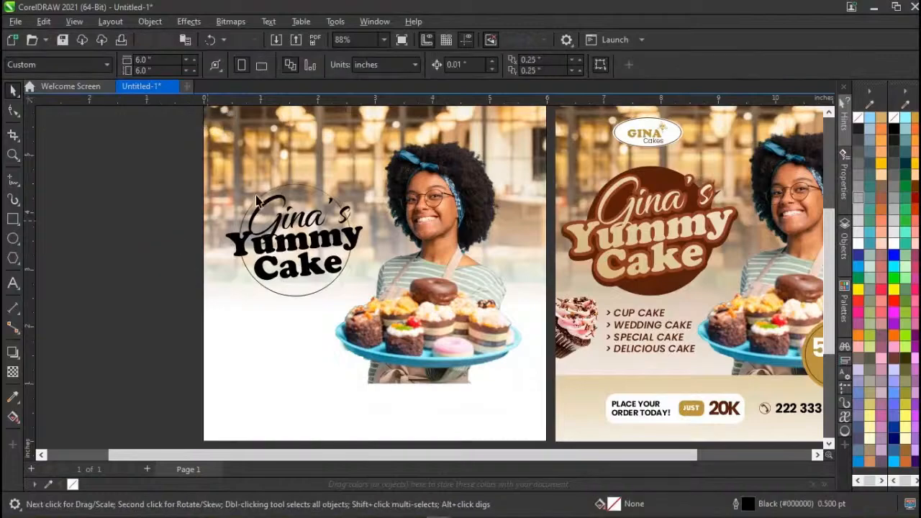
{"action": "left_click", "coordinate": [303, 189]}
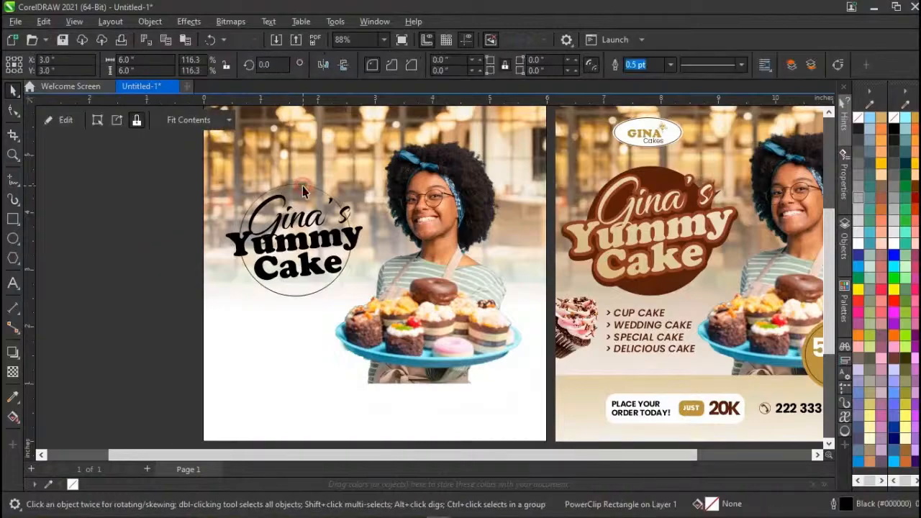
{"action": "left_click", "coordinate": [303, 189]}
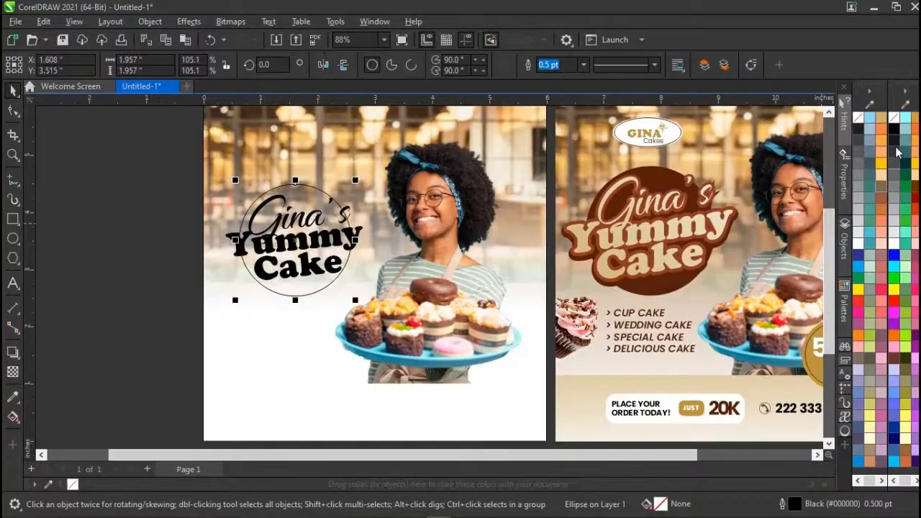
Close the extra colour palette so that only one document-side palette remains.
{"action": "left_click", "coordinate": [871, 92]}
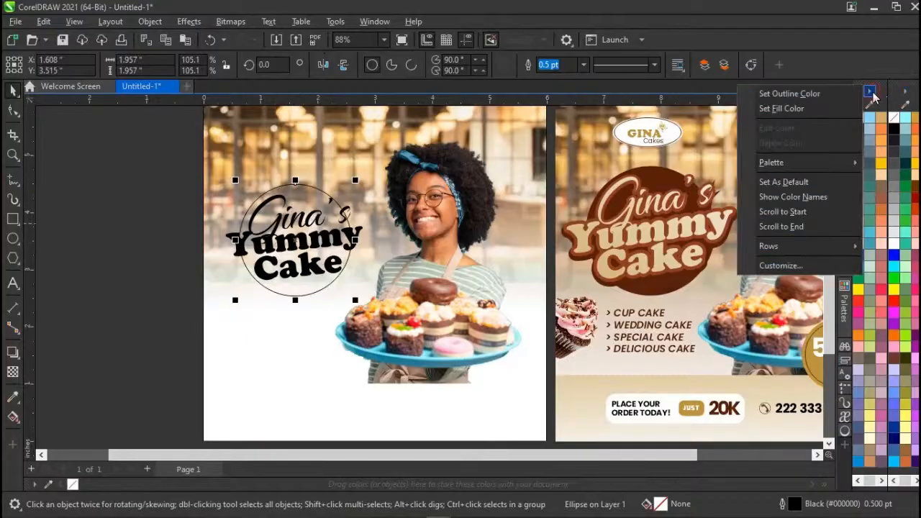
{"action": "mouse_move", "coordinate": [794, 161]}
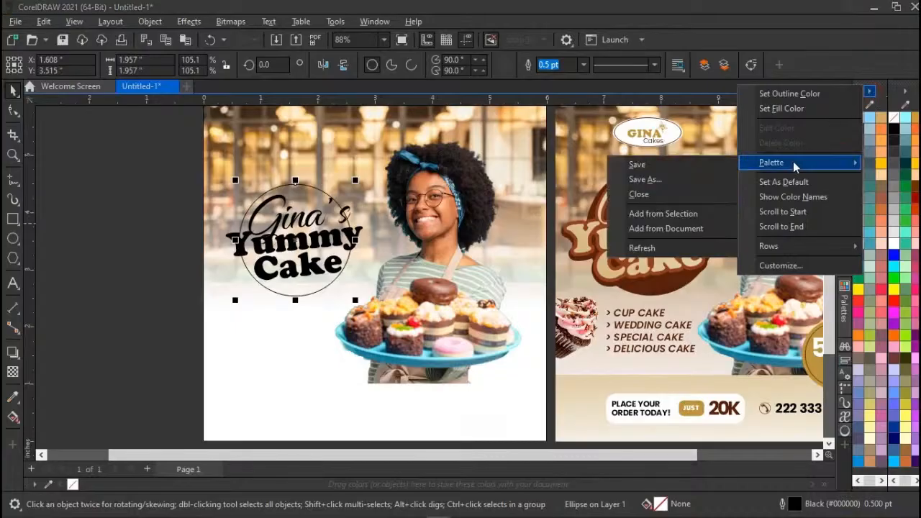
{"action": "left_click", "coordinate": [663, 193]}
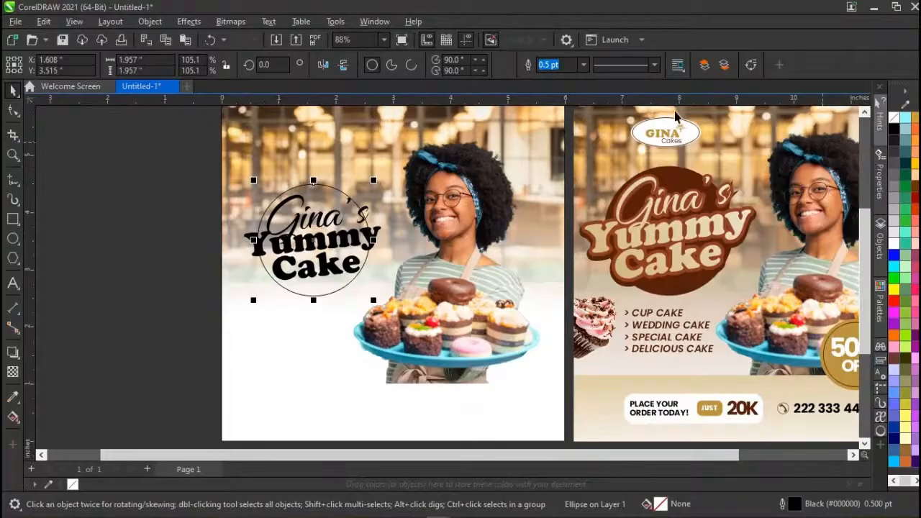
Fill the circle with Walnut brown (#663300) after trying Ruby Red, and enlarge it about its centre to about 2.1 inches.
{"action": "left_click", "coordinate": [906, 105]}
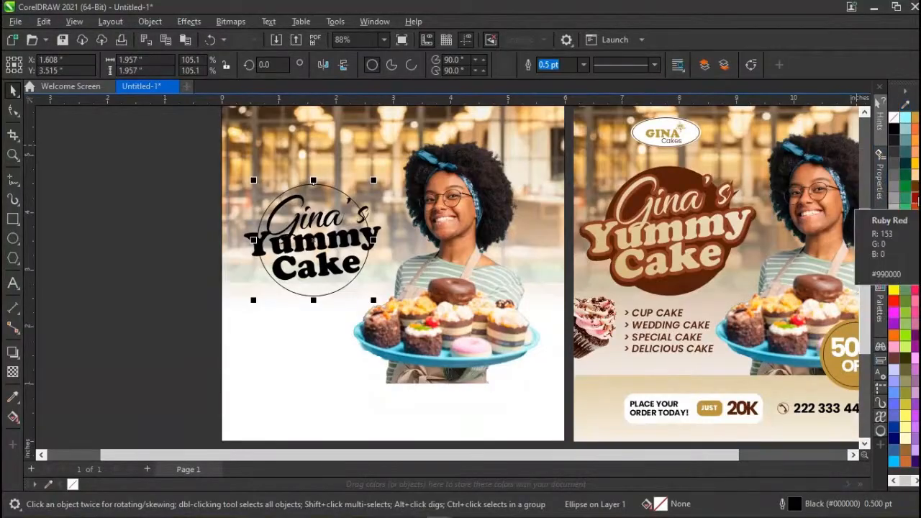
{"action": "left_click", "coordinate": [914, 198]}
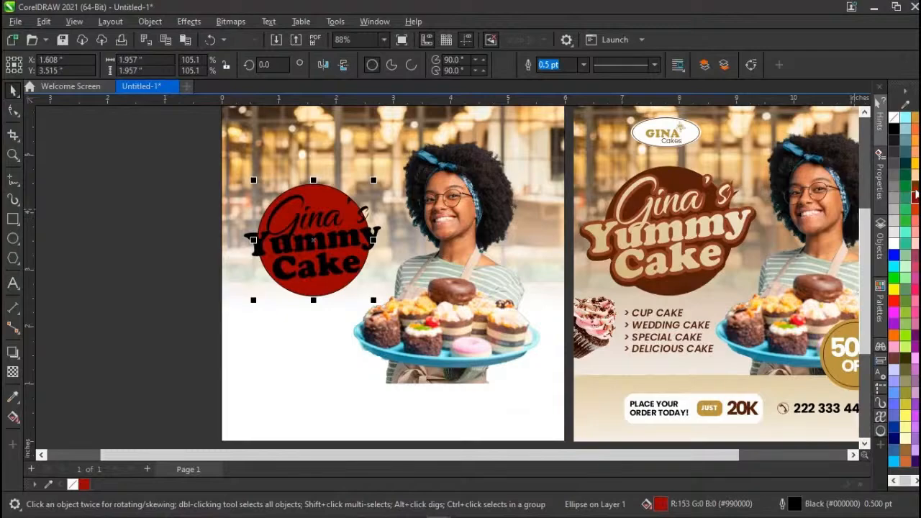
{"action": "left_click", "coordinate": [914, 188]}
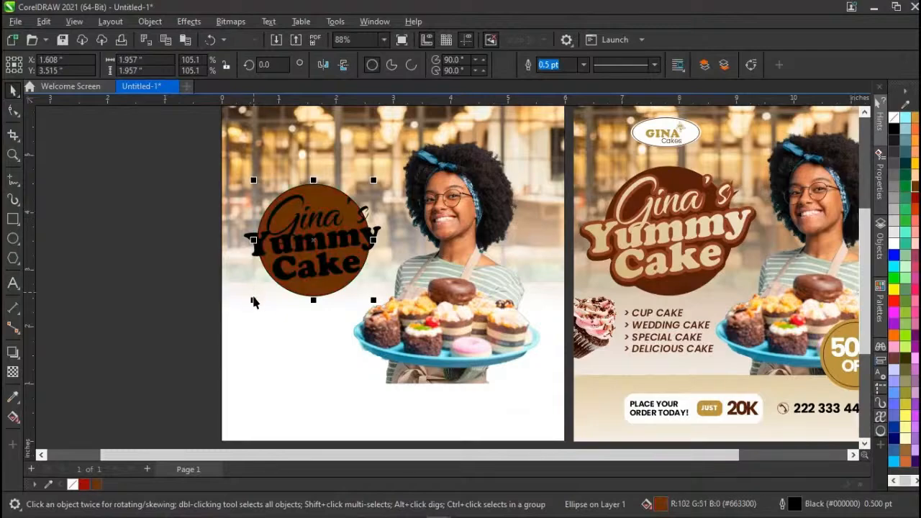
{"action": "left_click_drag", "start_coordinate": [253, 303], "coordinate": [249, 305]}
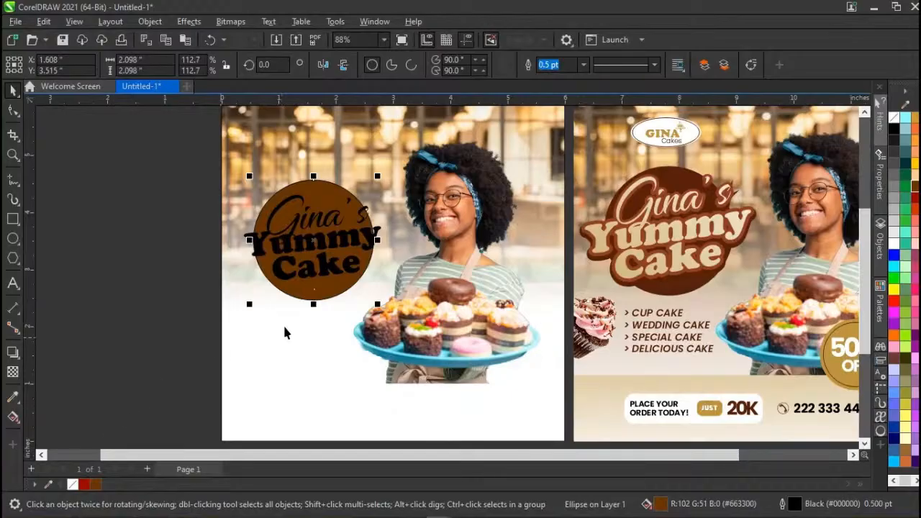
{"action": "scroll", "coordinate": [306, 317], "scroll_direction": "up", "scroll_amount": 3}
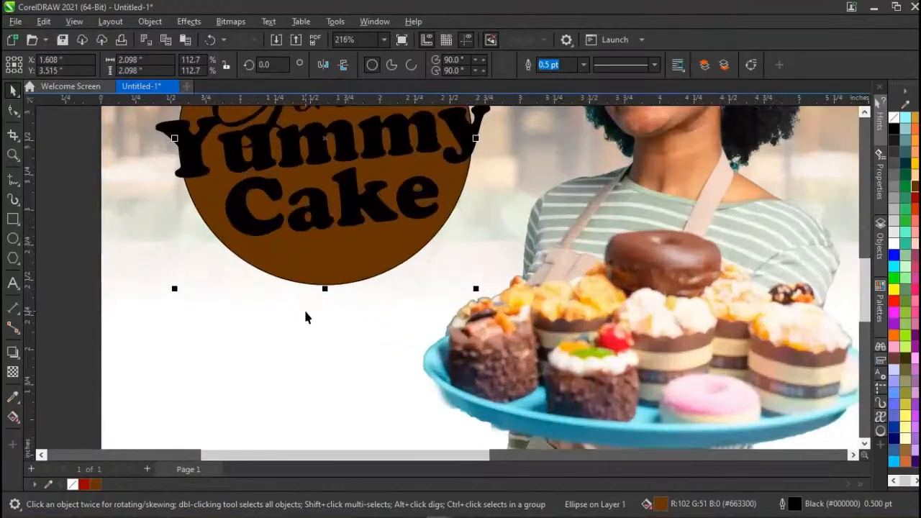
{"action": "left_click", "coordinate": [13, 238]}
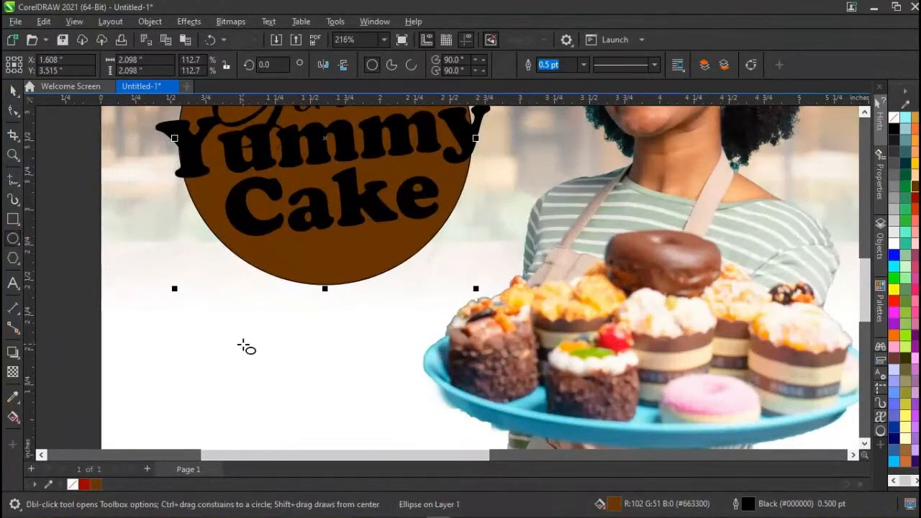
{"action": "left_click_drag", "start_coordinate": [242, 345], "coordinate": [311, 390]}
{"action": "key", "text": "space"}
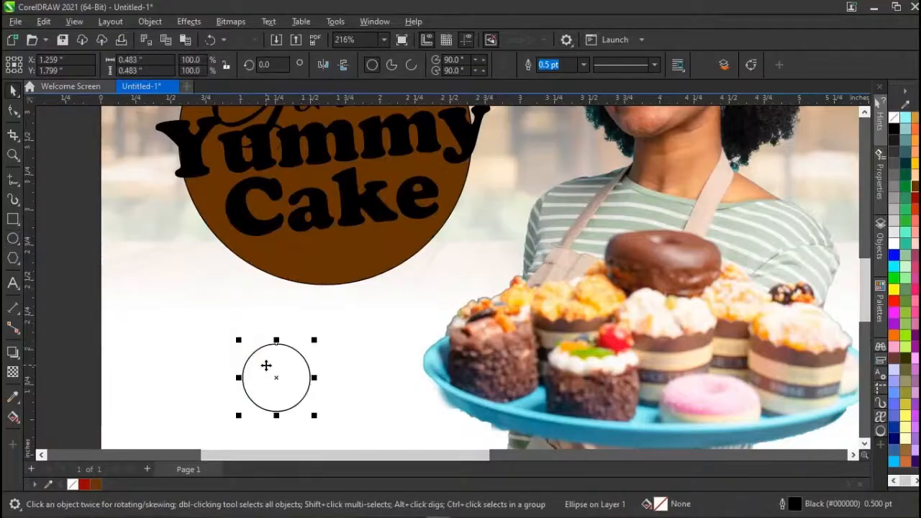
{"action": "key", "text": "Delete"}
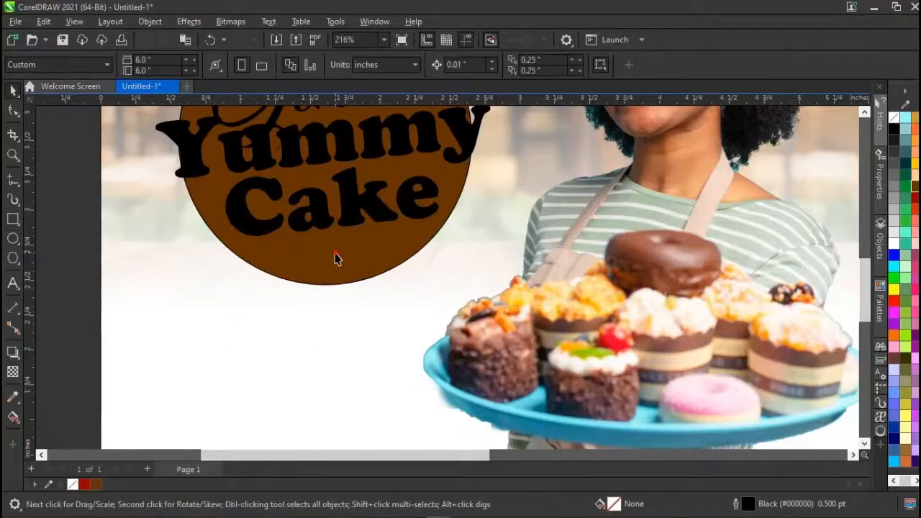
Remove the brown circle's outline, first undoing a mistaken removal of its fill.
{"action": "left_click", "coordinate": [335, 255]}
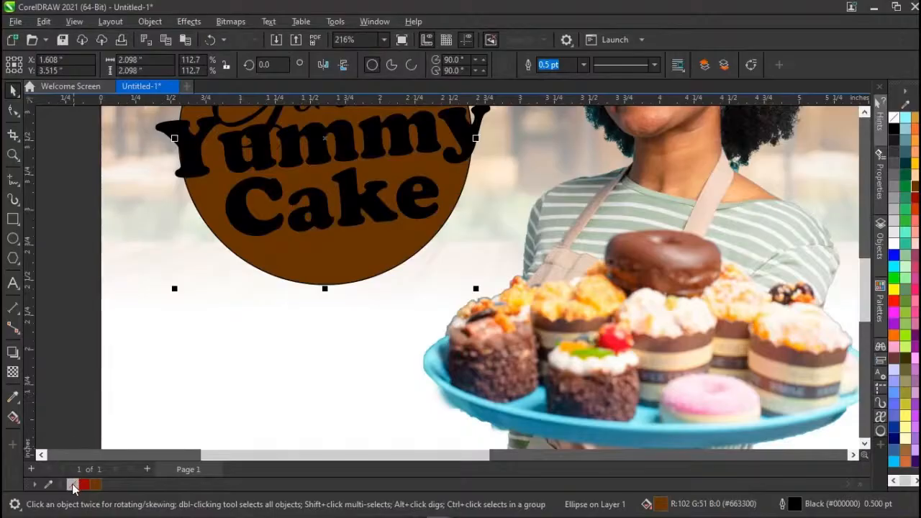
{"action": "left_click", "coordinate": [894, 119]}
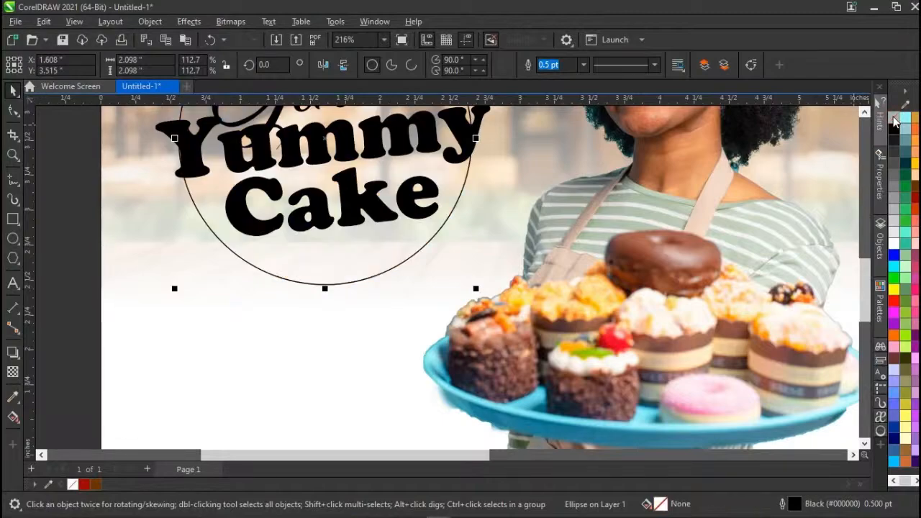
{"action": "key", "text": "ctrl+z"}
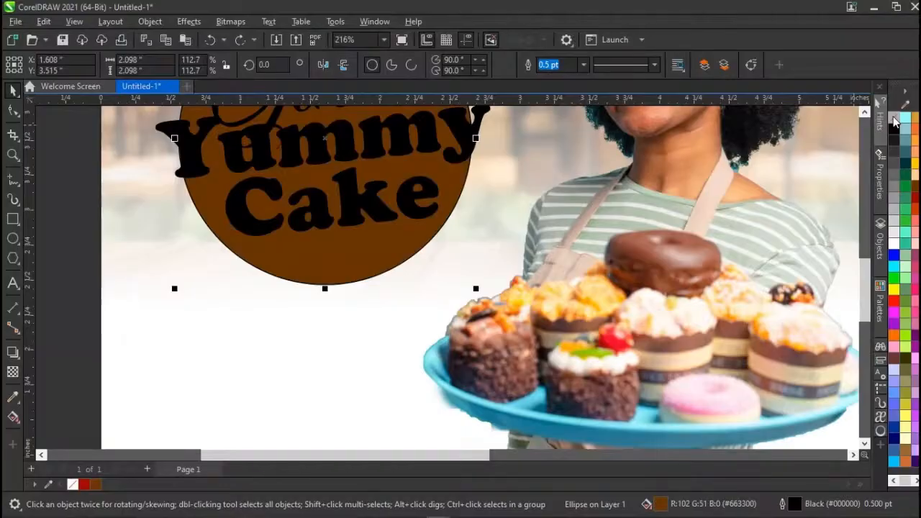
{"action": "right_click", "coordinate": [895, 121]}
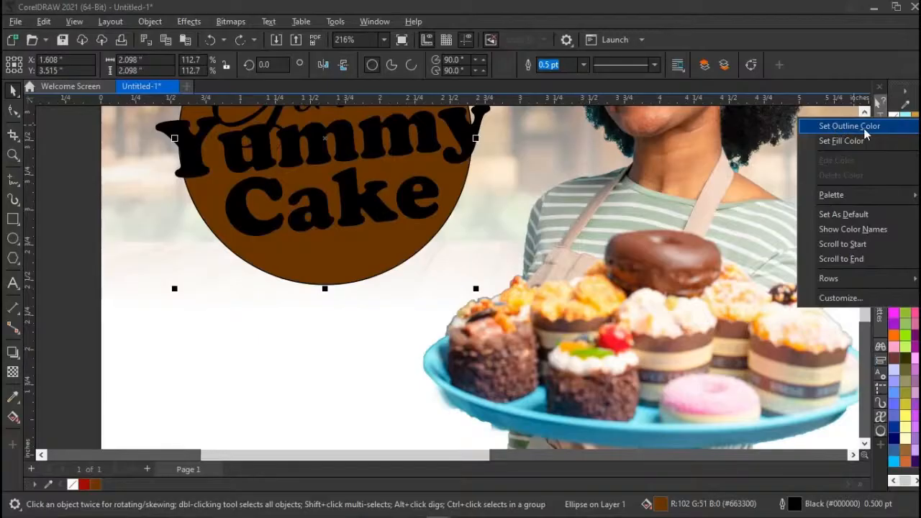
{"action": "left_click", "coordinate": [863, 127]}
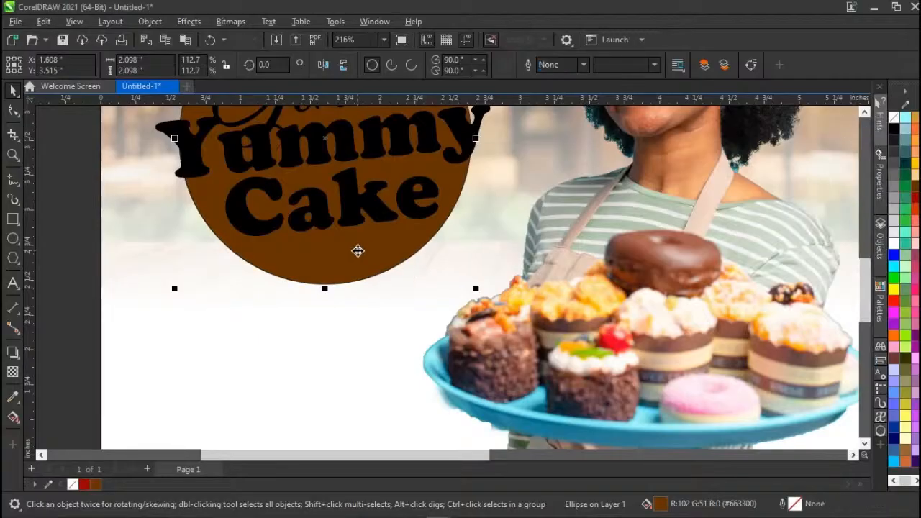
Select both headline texts, "Gina's" and "Yummy Cake", and rotate them together slightly clockwise to a tilt of about 4.5 degrees.
{"action": "scroll", "coordinate": [358, 250], "scroll_direction": "down", "scroll_amount": 2}
{"action": "scroll", "coordinate": [358, 251], "scroll_direction": "up", "scroll_amount": 1}
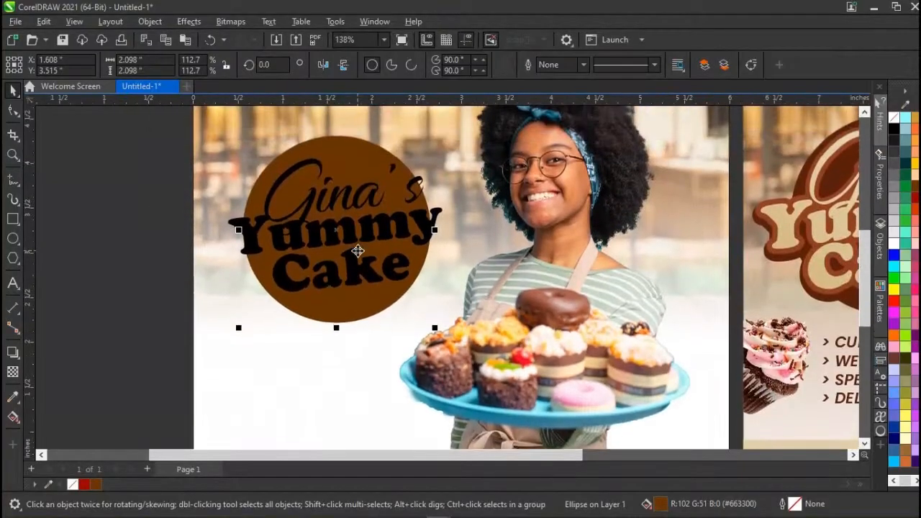
{"action": "left_click", "coordinate": [358, 250]}
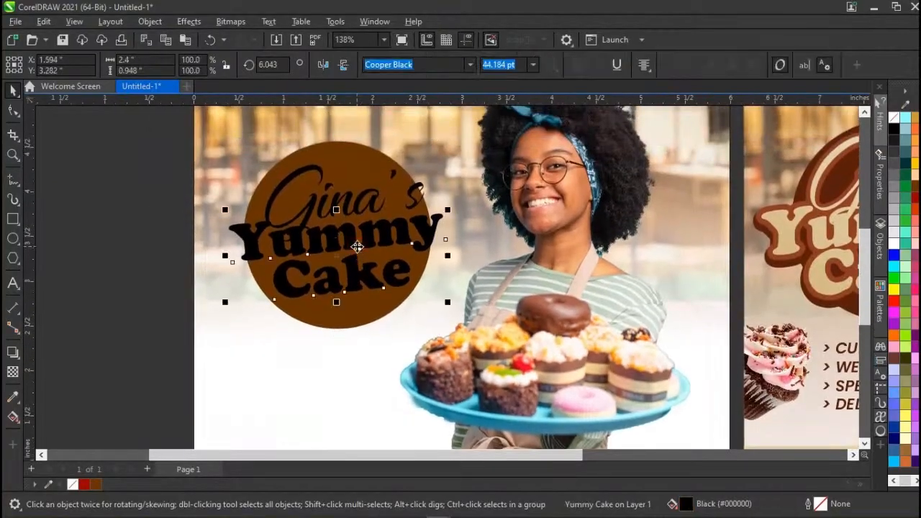
{"action": "scroll", "coordinate": [357, 247], "scroll_direction": "down", "scroll_amount": 2}
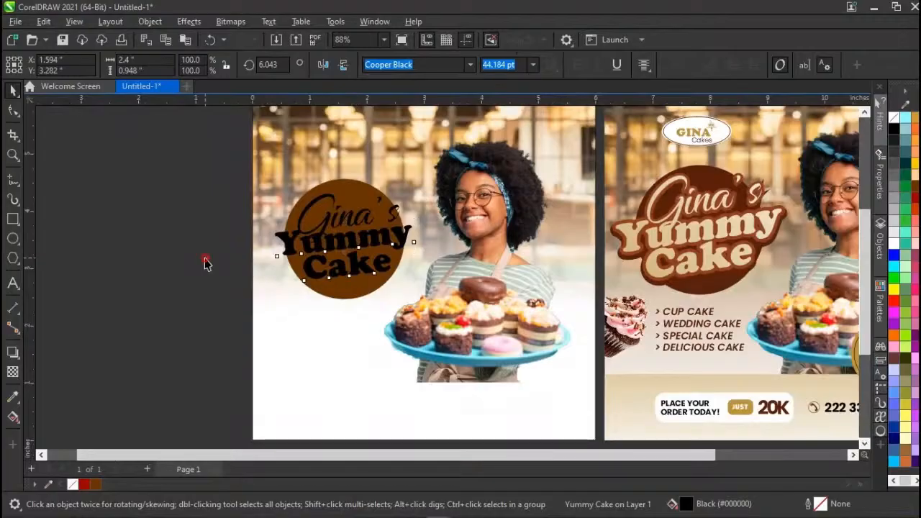
{"action": "left_click", "coordinate": [205, 263]}
{"action": "left_click", "coordinate": [310, 247]}
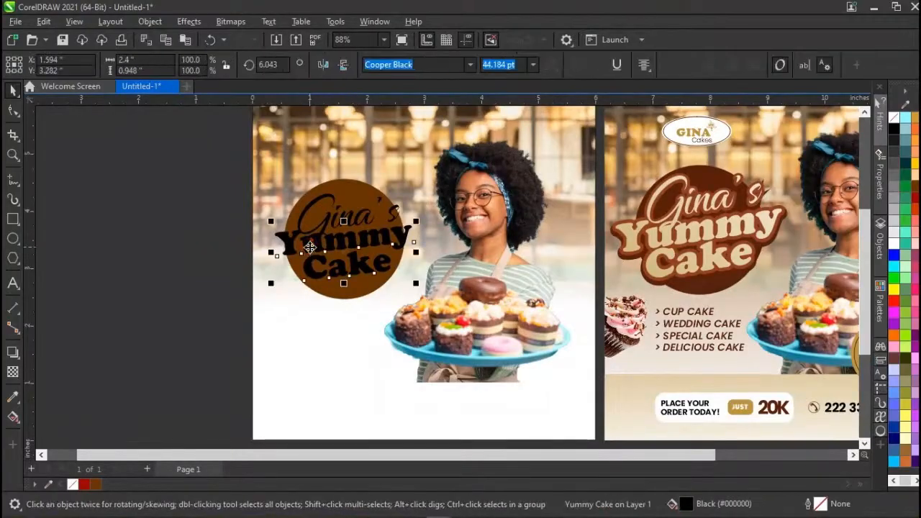
{"action": "left_click", "coordinate": [342, 220], "text": "shift"}
{"action": "left_click", "coordinate": [337, 234]}
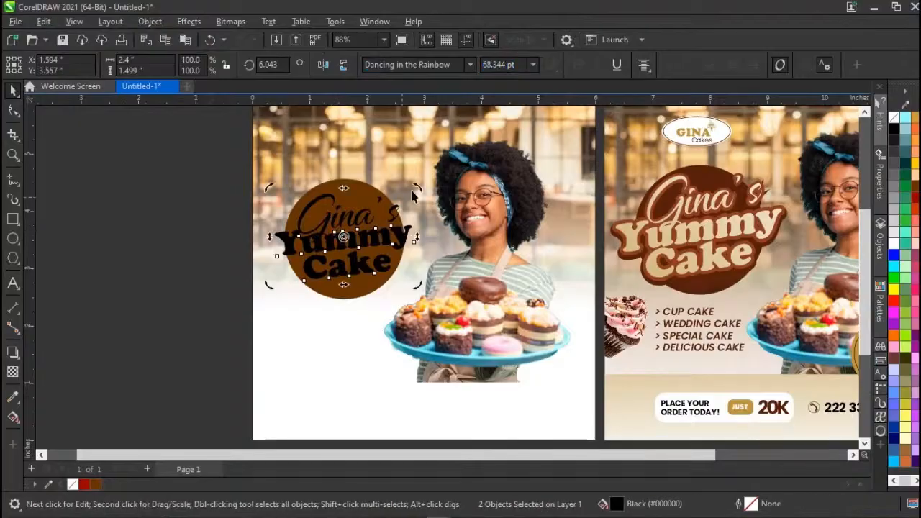
{"action": "left_click_drag", "start_coordinate": [420, 187], "coordinate": [421, 194]}
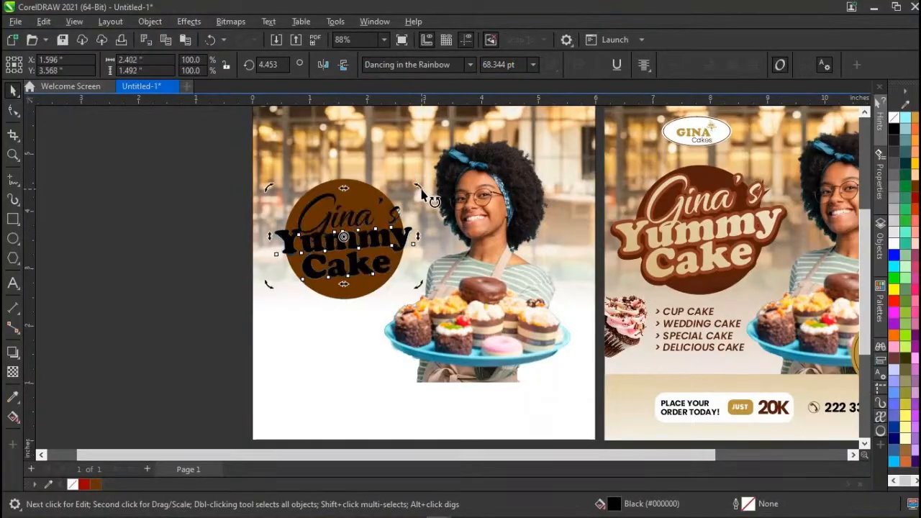
Rotate both title texts on the brown circle to 8.182° and enlarge them together to about 104.8%.
{"action": "left_click_drag", "start_coordinate": [424, 239], "coordinate": [423, 233]}
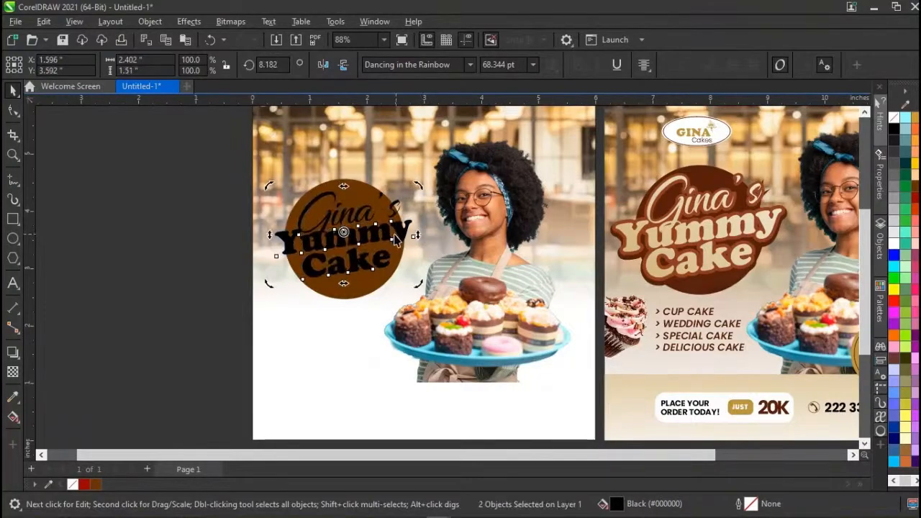
{"action": "left_click", "coordinate": [396, 234]}
{"action": "left_click_drag", "start_coordinate": [201, 170], "coordinate": [425, 289]}
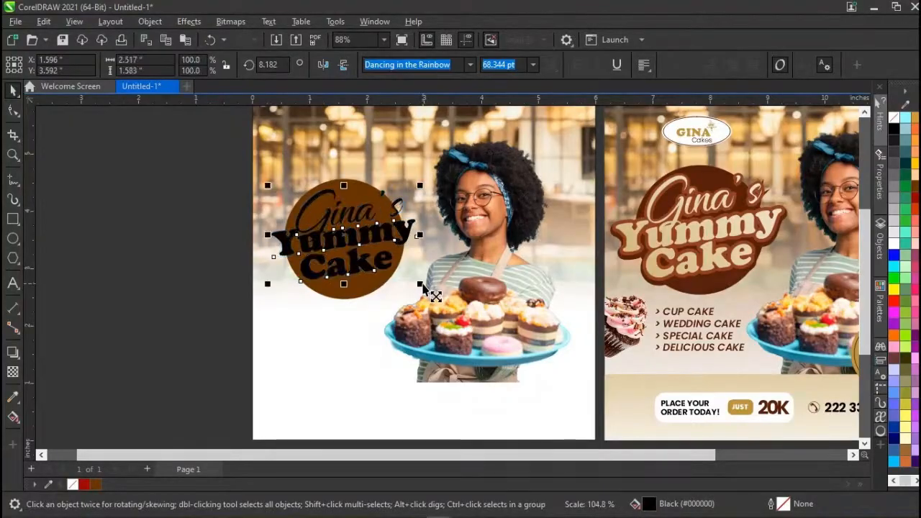
{"action": "left_click", "coordinate": [198, 299]}
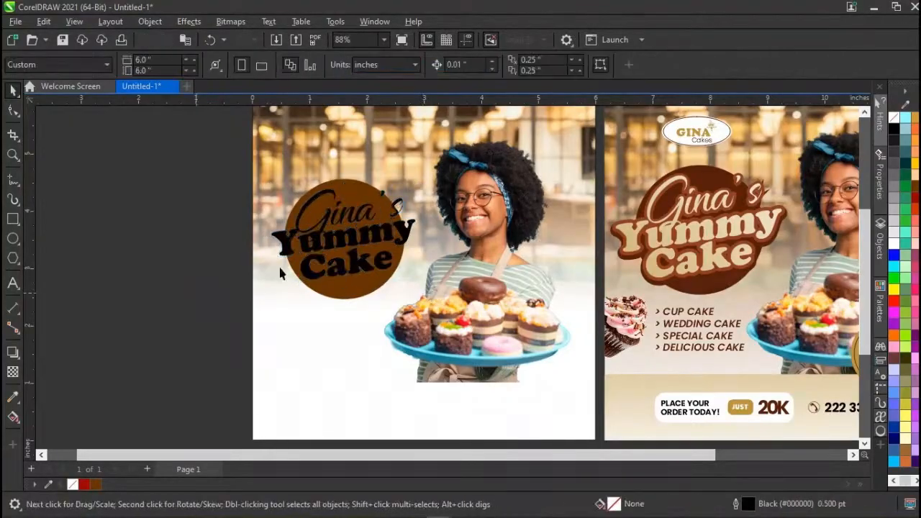
{"action": "left_click", "coordinate": [335, 218]}
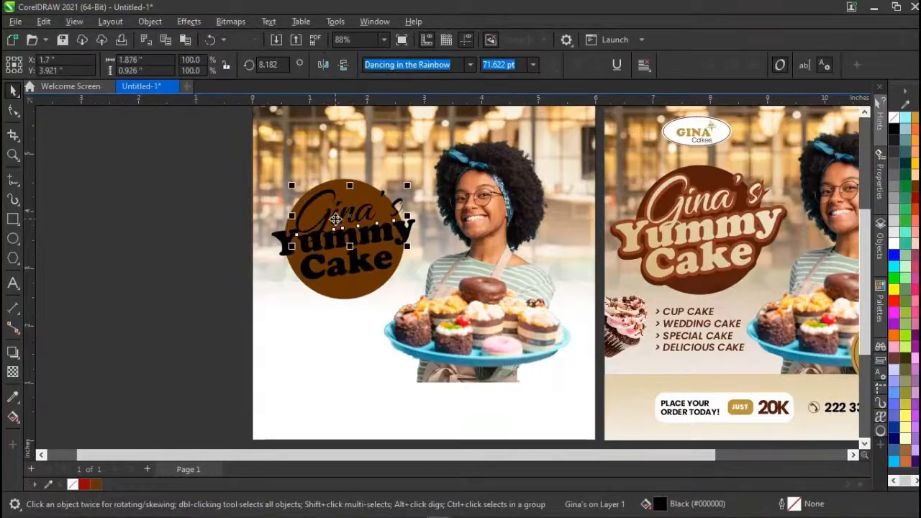
{"action": "left_click", "coordinate": [188, 271]}
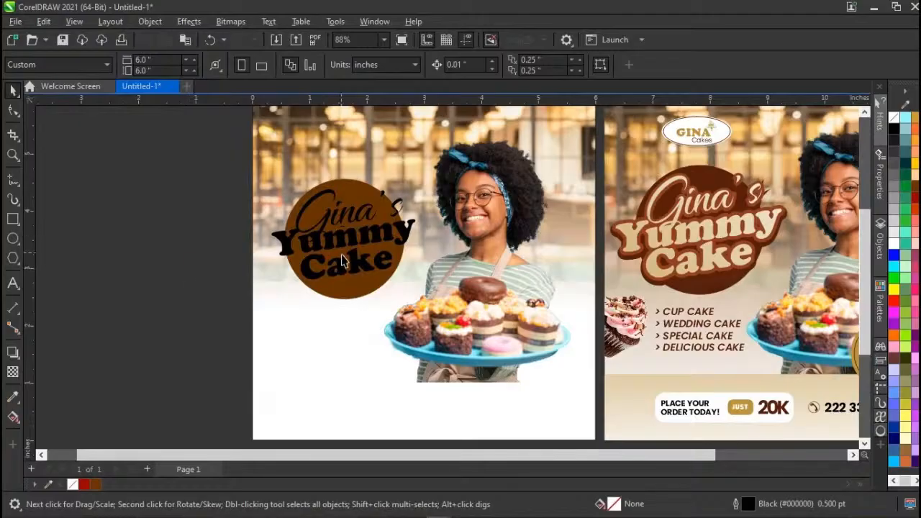
Recolour the Yummy Cake and Gina's texts pale yellow (RGB 255, 255, 204).
{"action": "left_click", "coordinate": [364, 268]}
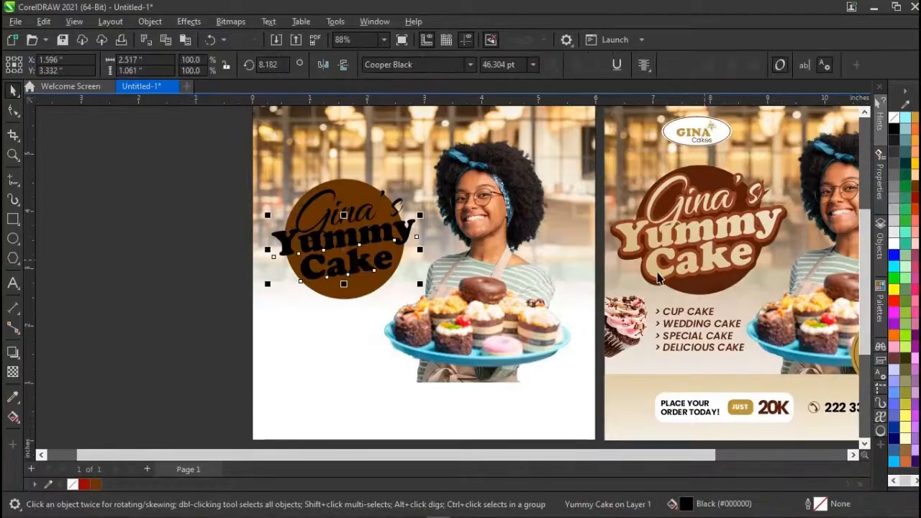
{"action": "left_click", "coordinate": [906, 439]}
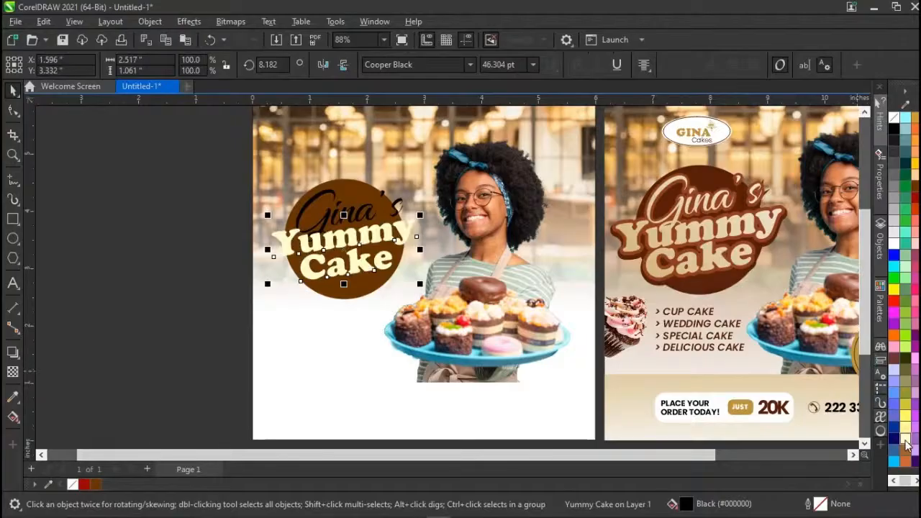
{"action": "left_click", "coordinate": [369, 209]}
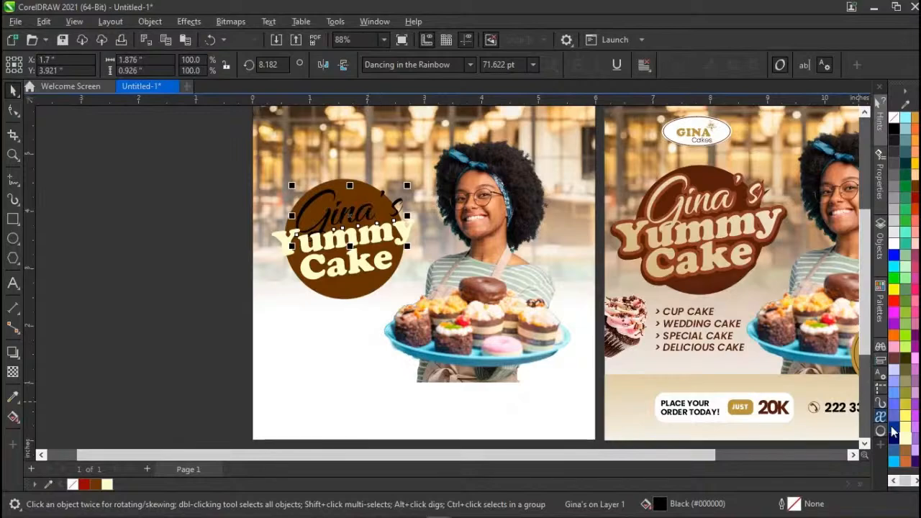
{"action": "left_click", "coordinate": [905, 439]}
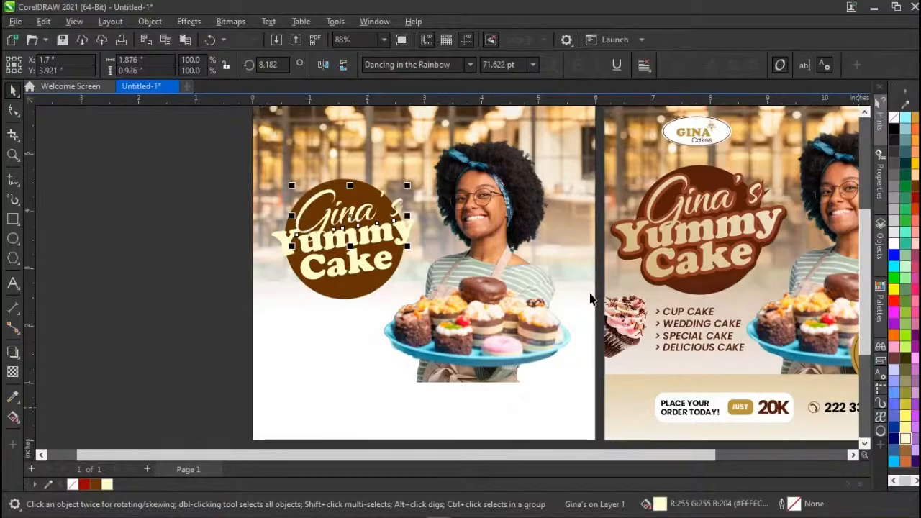
{"action": "left_click", "coordinate": [216, 323]}
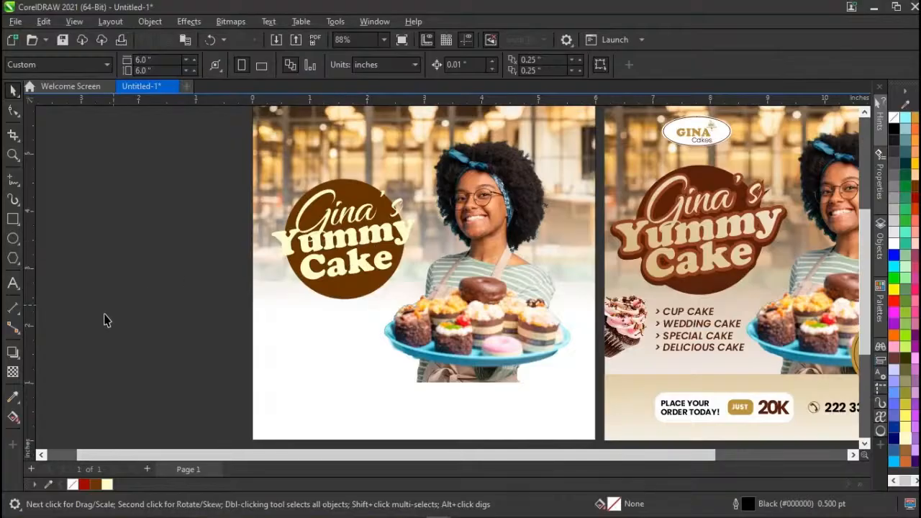
Apply a vertical linear fountain fill to the Yummy Cake text, running from pale yellow below to white above.
{"action": "left_click", "coordinate": [647, 268]}
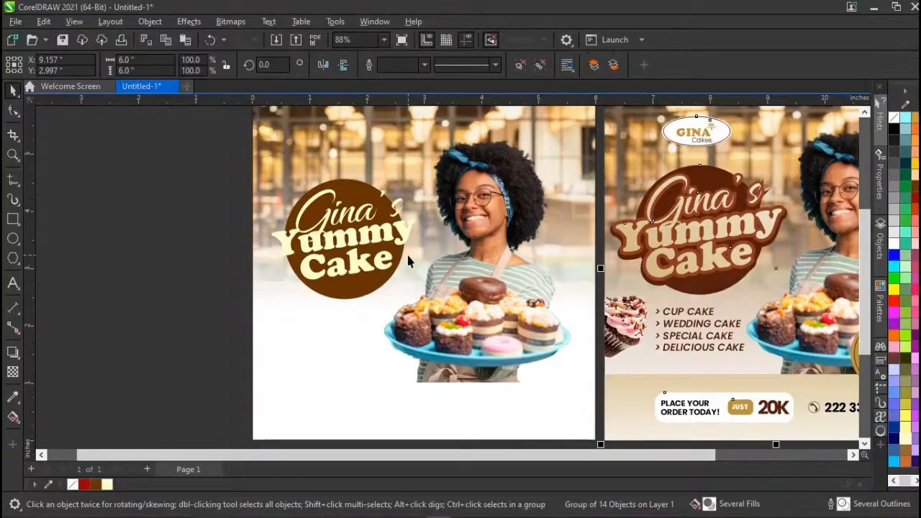
{"action": "left_click", "coordinate": [362, 268]}
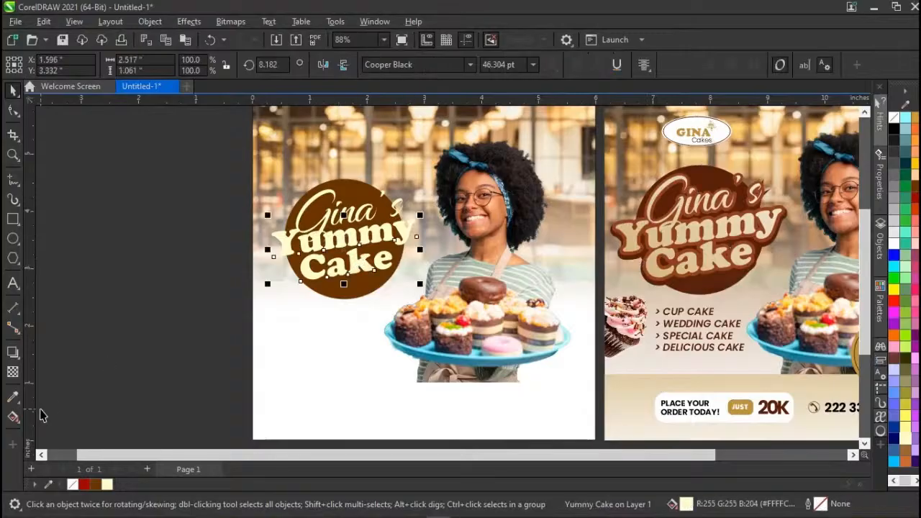
{"action": "left_click", "coordinate": [12, 418]}
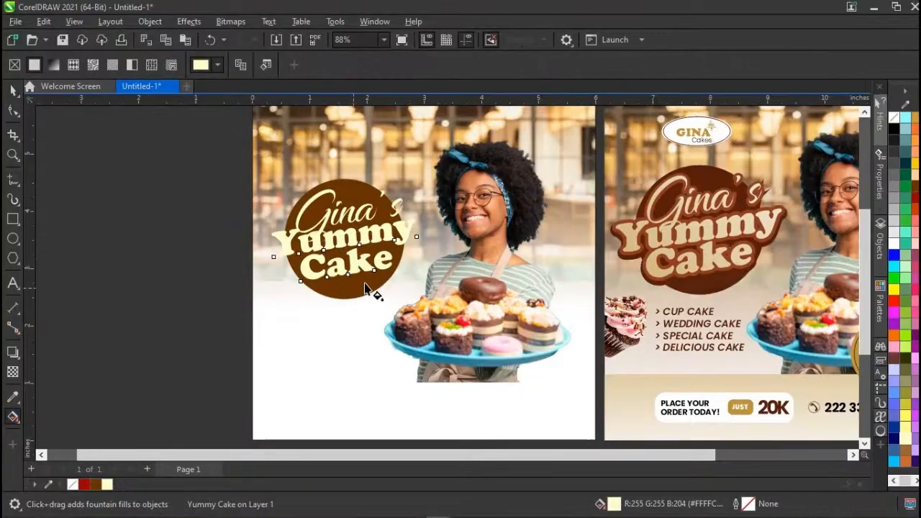
{"action": "left_click_drag", "start_coordinate": [362, 272], "coordinate": [360, 216]}
{"action": "key", "text": "ctrl+z"}
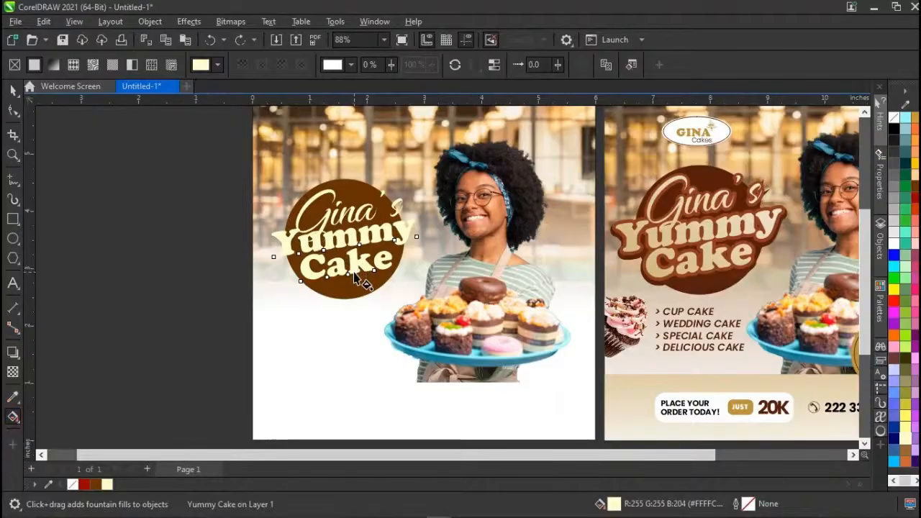
{"action": "left_click_drag", "start_coordinate": [354, 272], "coordinate": [353, 194]}
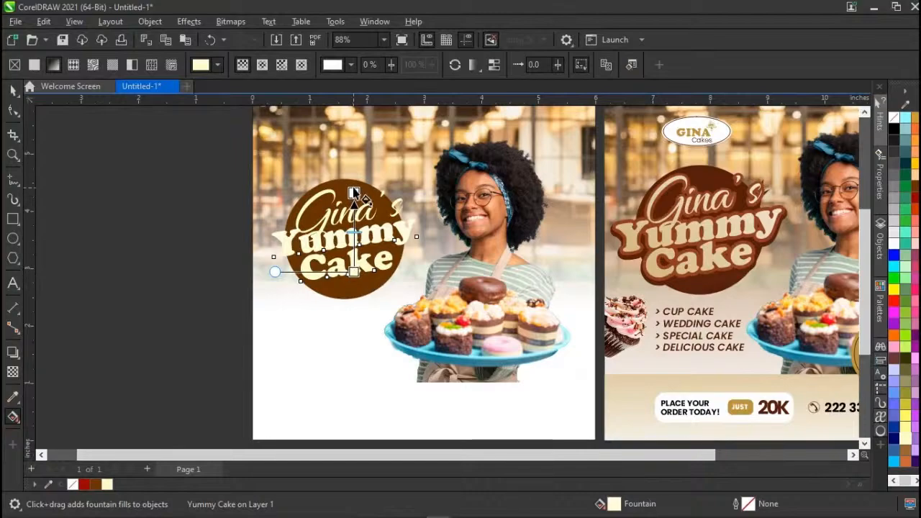
Tint the lower, pale yellow colour of the Yummy Cake fountain fill with the document's brown to get a beige.
{"action": "left_click", "coordinate": [84, 485]}
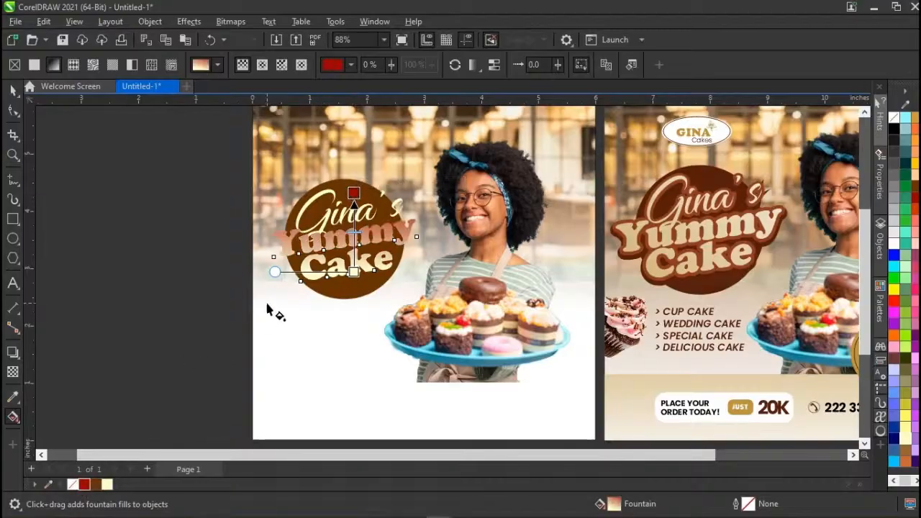
{"action": "key", "text": "ctrl+z"}
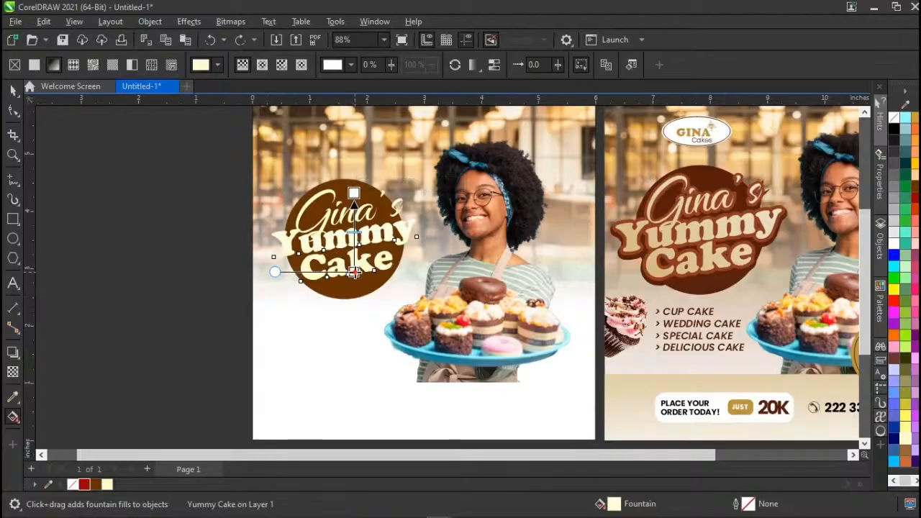
{"action": "left_click", "coordinate": [354, 272]}
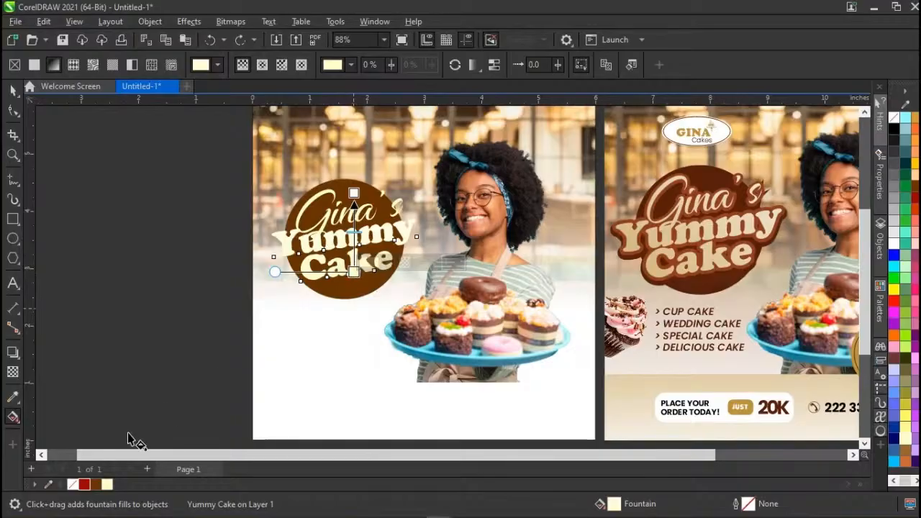
{"action": "left_click", "coordinate": [95, 486]}
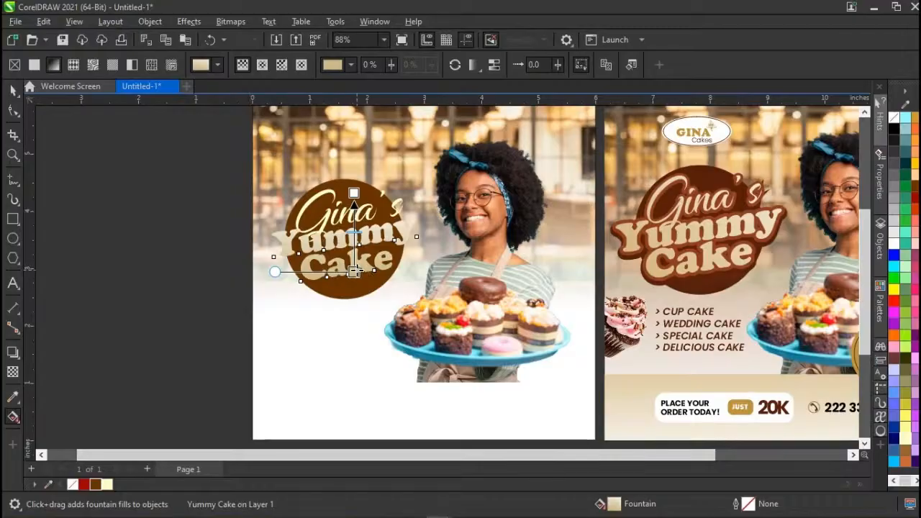
{"action": "key", "text": "space"}
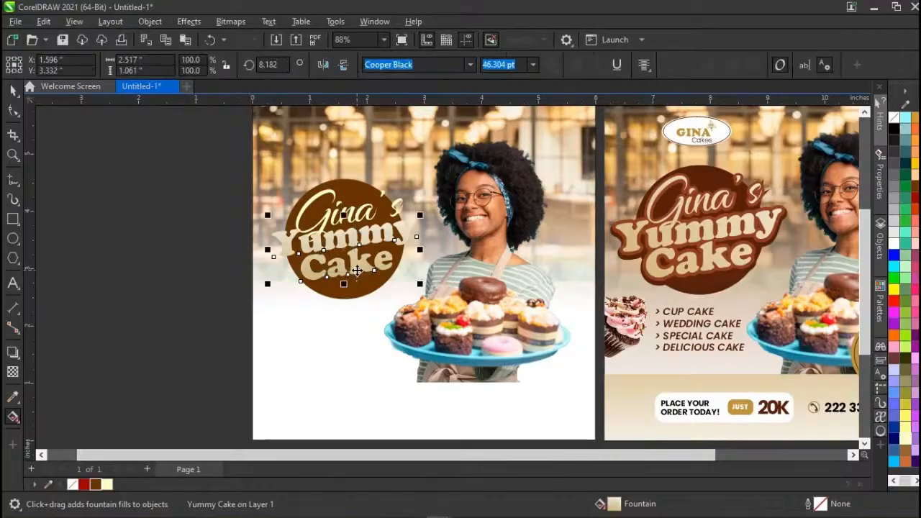
Copy the fountain fill of the Yummy Cake text onto the Gina's text and nudge Gina's down by 0.01 in.
{"action": "left_click", "coordinate": [352, 234]}
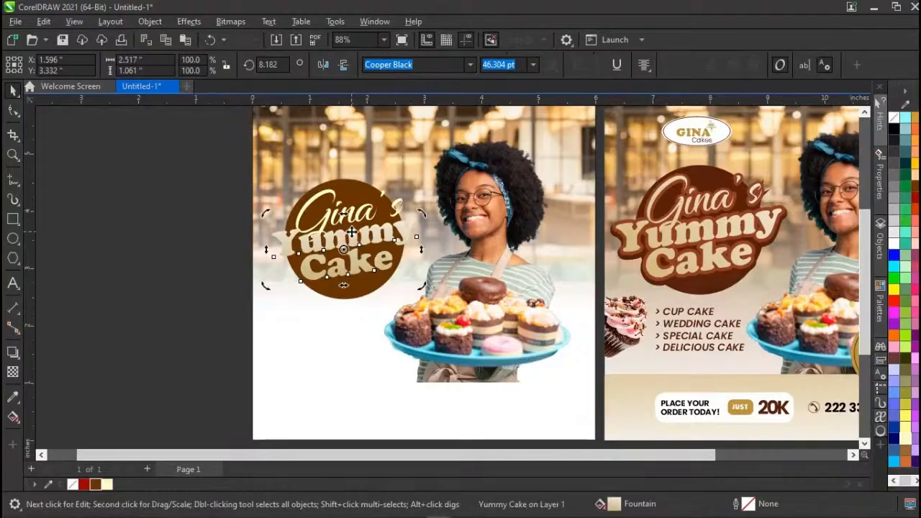
{"action": "right_click", "coordinate": [352, 234]}
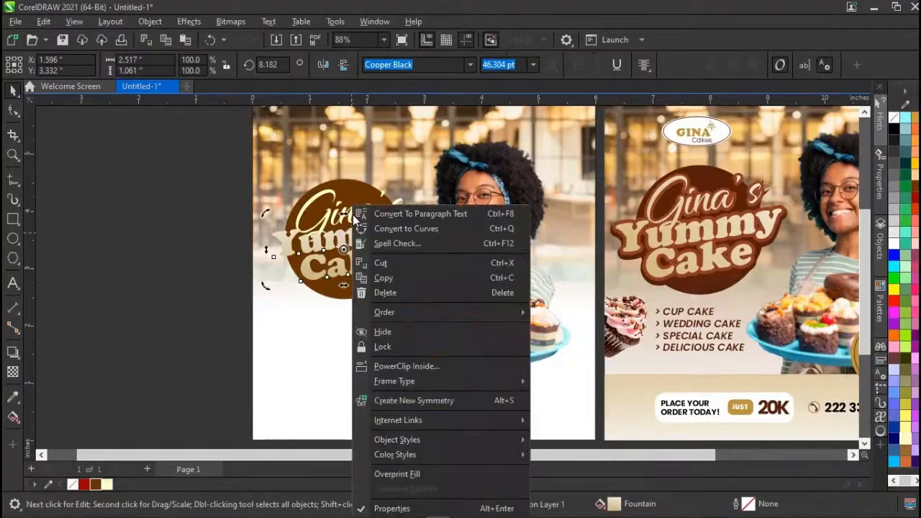
{"action": "left_click", "coordinate": [350, 237]}
{"action": "left_click", "coordinate": [352, 236], "text": "alt"}
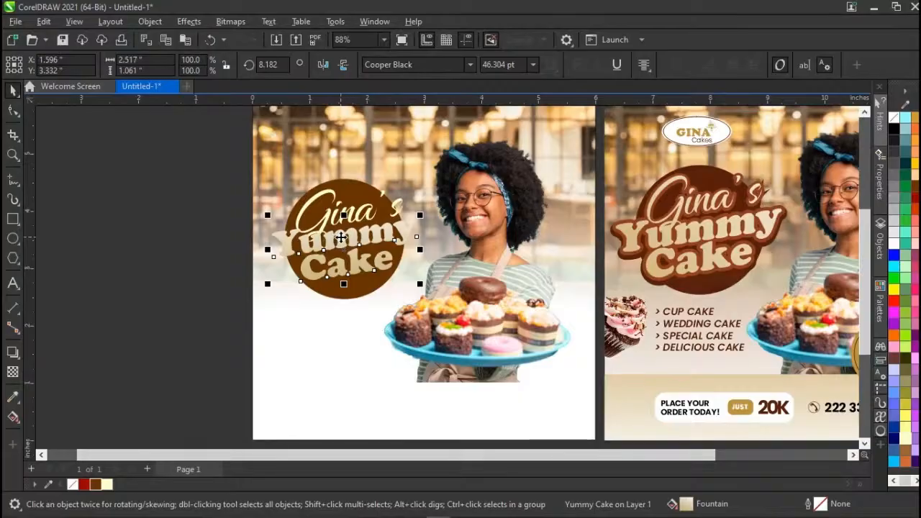
{"action": "left_click_drag", "start_coordinate": [341, 238], "coordinate": [340, 220]}
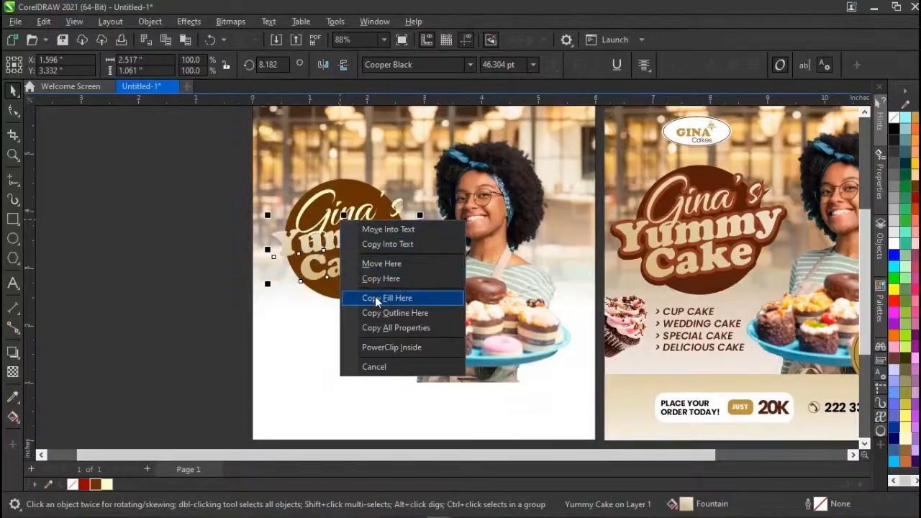
{"action": "left_click", "coordinate": [384, 296]}
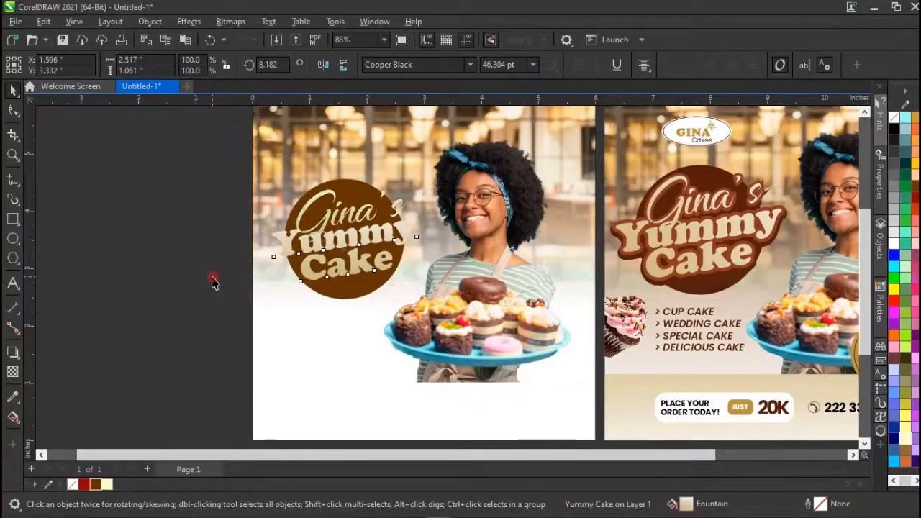
{"action": "left_click", "coordinate": [213, 281]}
{"action": "left_click", "coordinate": [338, 230]}
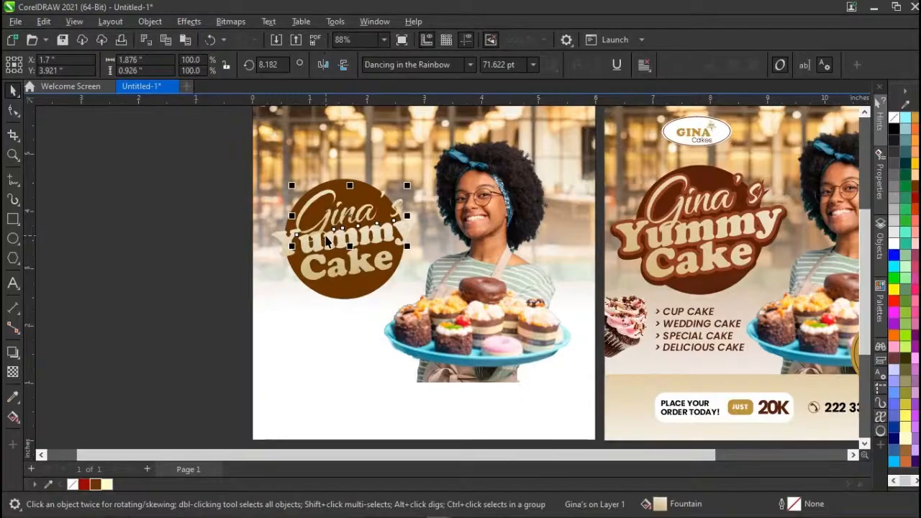
{"action": "left_click", "coordinate": [212, 259]}
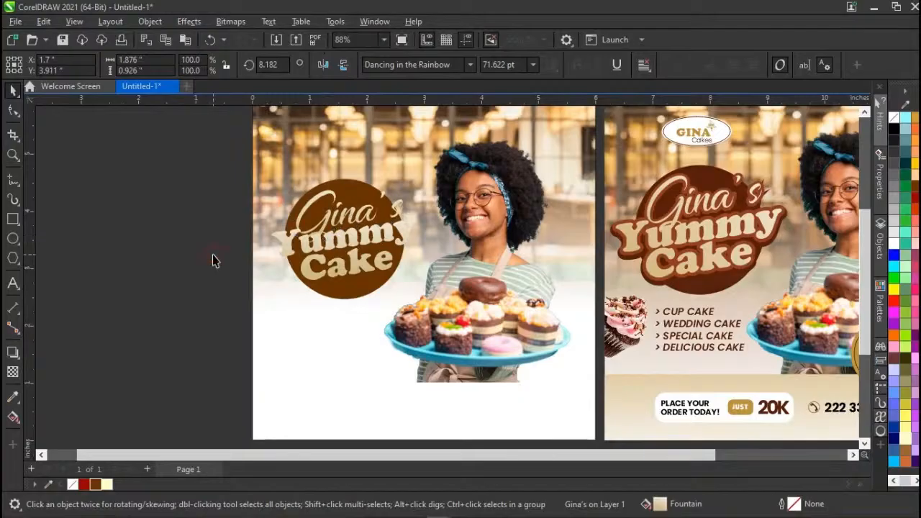
Add a one-step outside contour of about 0.059 in around the Yummy Cake text.
{"action": "left_click", "coordinate": [326, 268]}
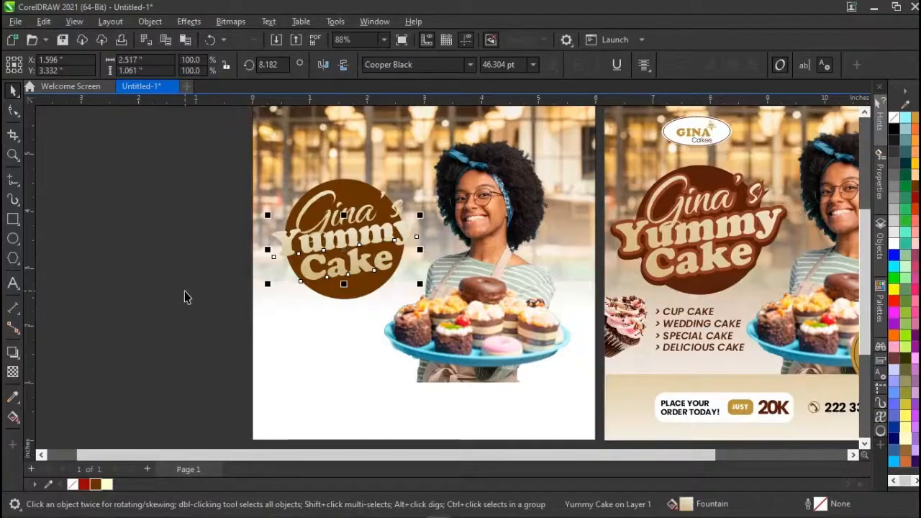
{"action": "left_click", "coordinate": [18, 357]}
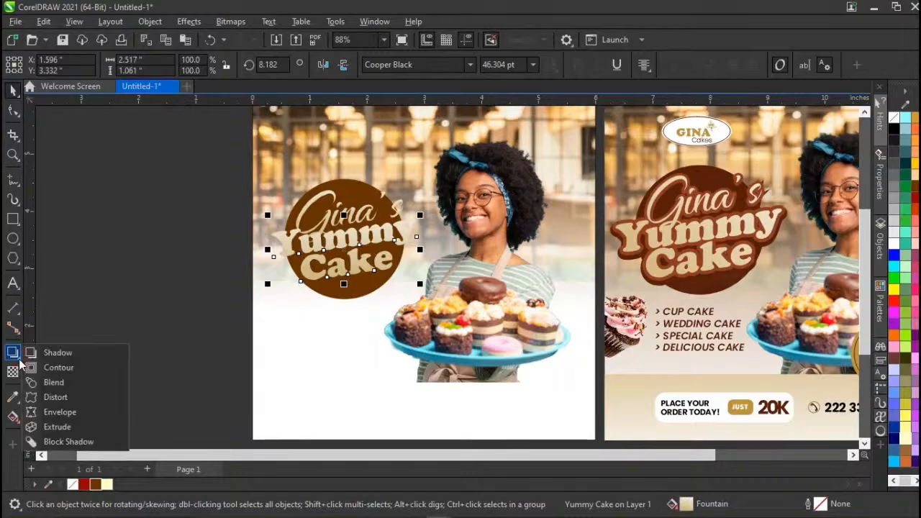
{"action": "left_click", "coordinate": [72, 367]}
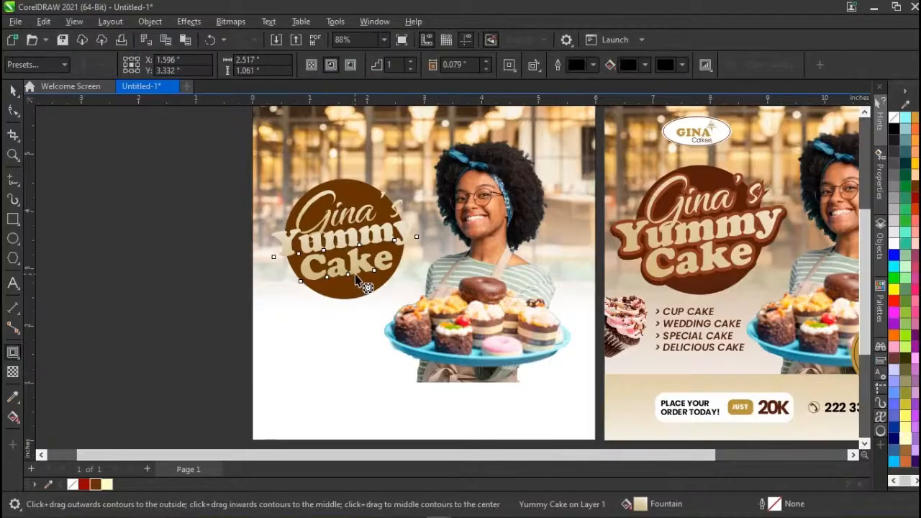
{"action": "left_click_drag", "start_coordinate": [355, 275], "coordinate": [355, 285]}
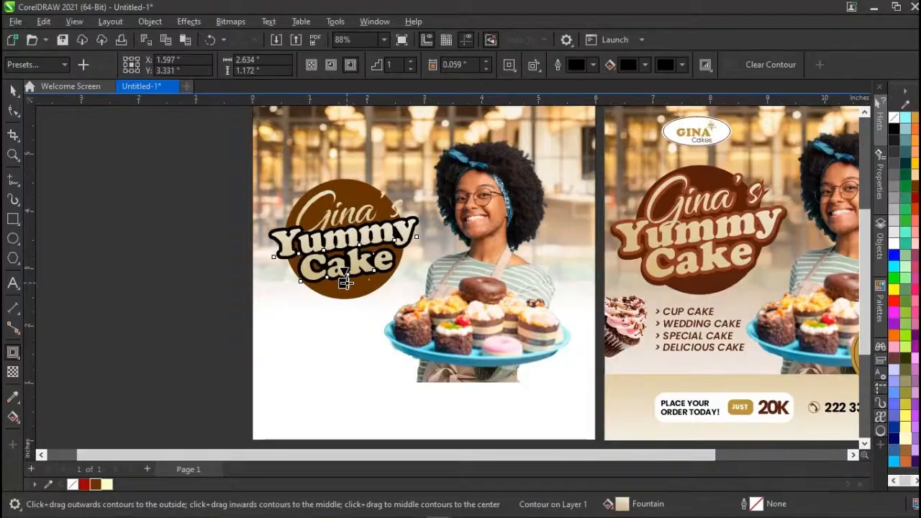
{"action": "key", "text": "space"}
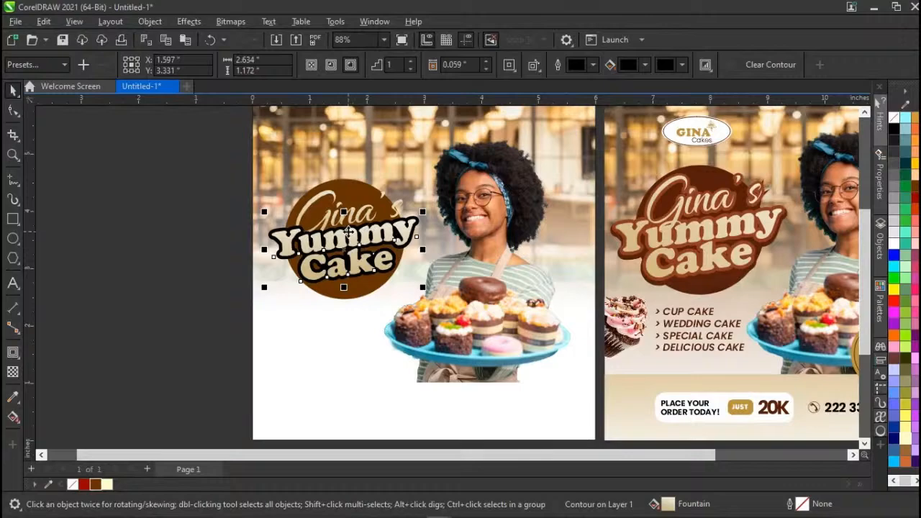
Break the contour apart from the Yummy Cake text and move the black outline shape down to about X 1.8 in, Y 2.85 in.
{"action": "scroll", "coordinate": [360, 227], "scroll_direction": "up", "scroll_amount": 4}
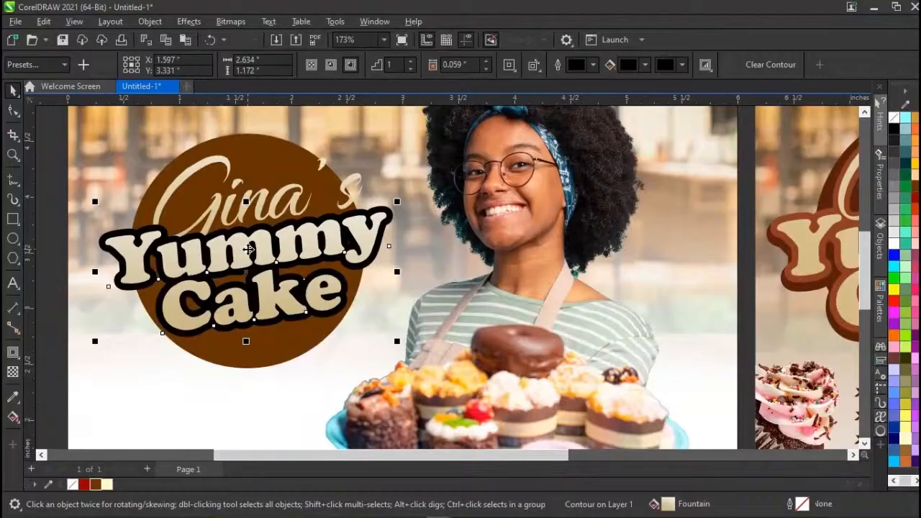
{"action": "key", "text": "ctrl+k"}
{"action": "left_click", "coordinate": [51, 340]}
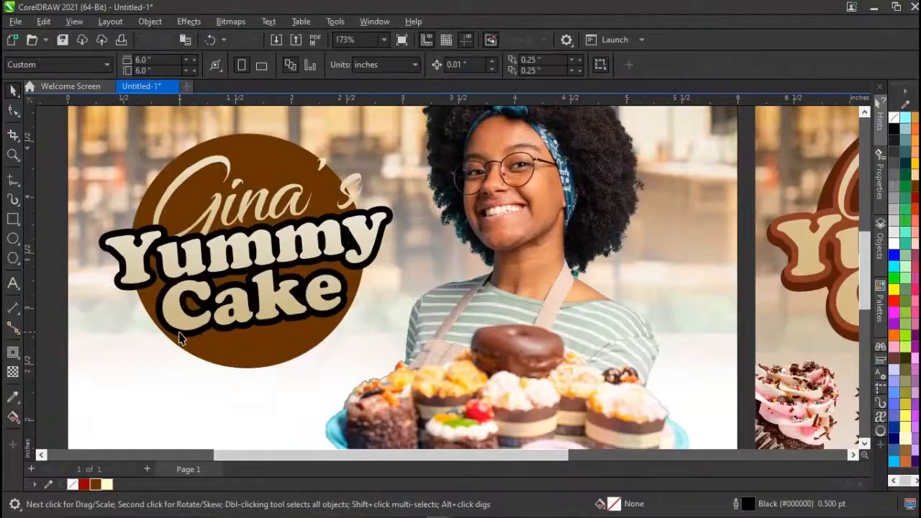
{"action": "left_click", "coordinate": [181, 339]}
{"action": "left_click_drag", "start_coordinate": [181, 340], "coordinate": [203, 389]}
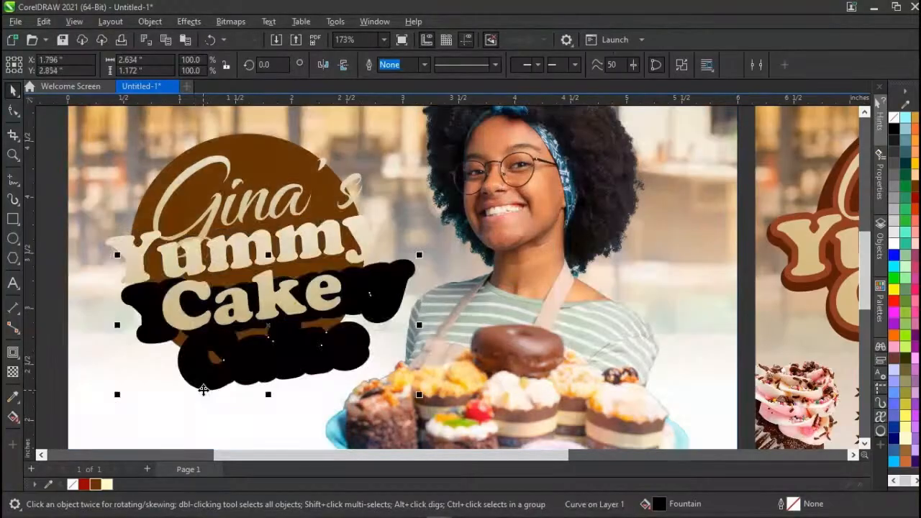
Undo the move of the black outline shape and add a one-step outside contour of about 0.032 in around it.
{"action": "key", "text": "ctrl+z"}
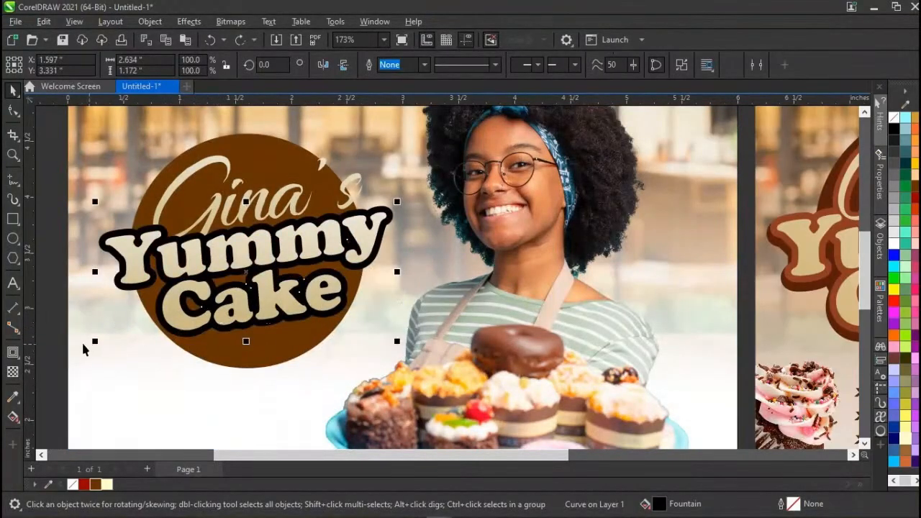
{"action": "left_click", "coordinate": [13, 353]}
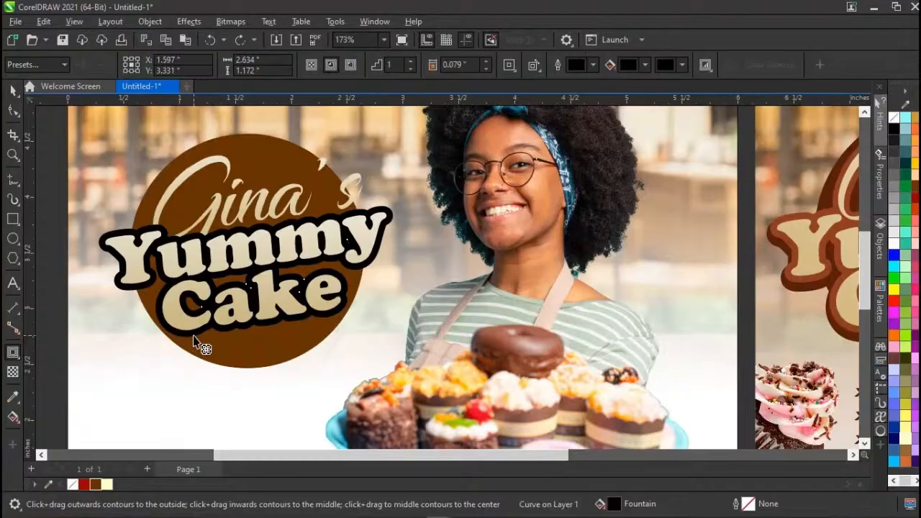
{"action": "left_click_drag", "start_coordinate": [195, 334], "coordinate": [195, 341]}
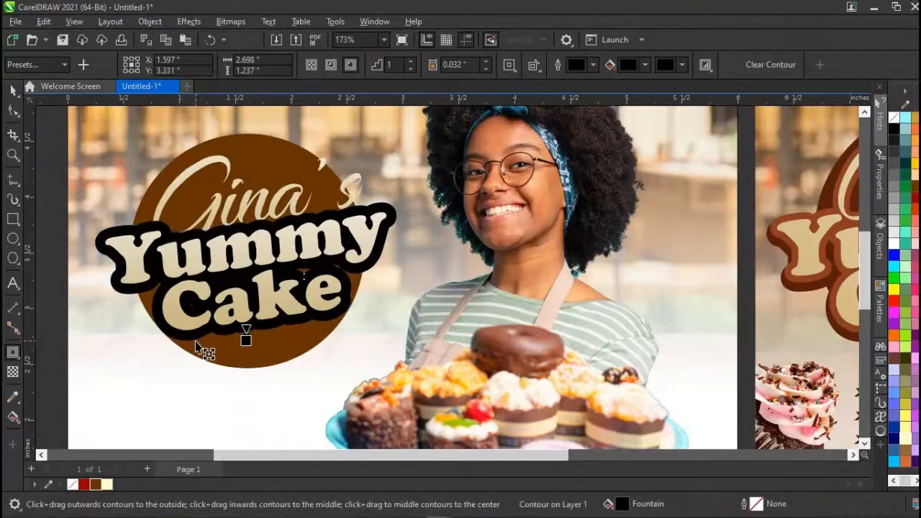
Break the new outer contour apart from the Yummy Cake outline shape.
{"action": "key", "text": "space"}
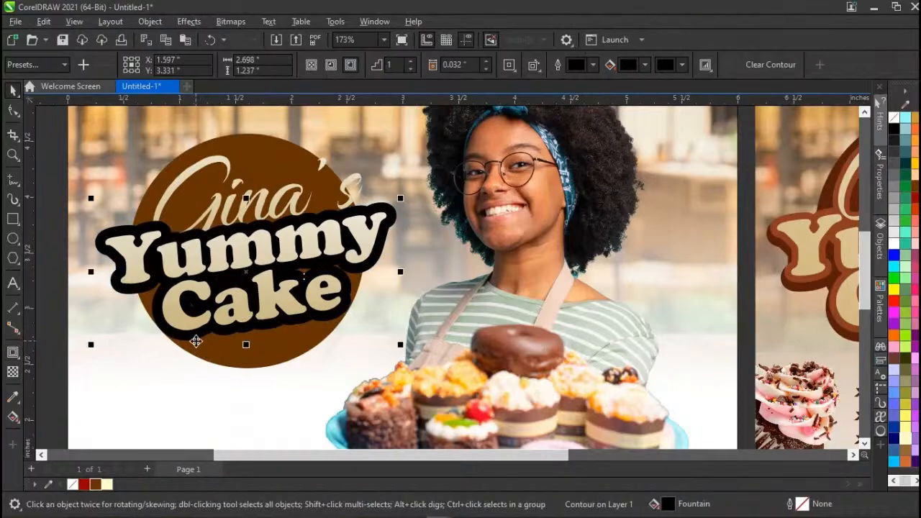
{"action": "key", "text": "ctrl+k"}
{"action": "left_click", "coordinate": [172, 372]}
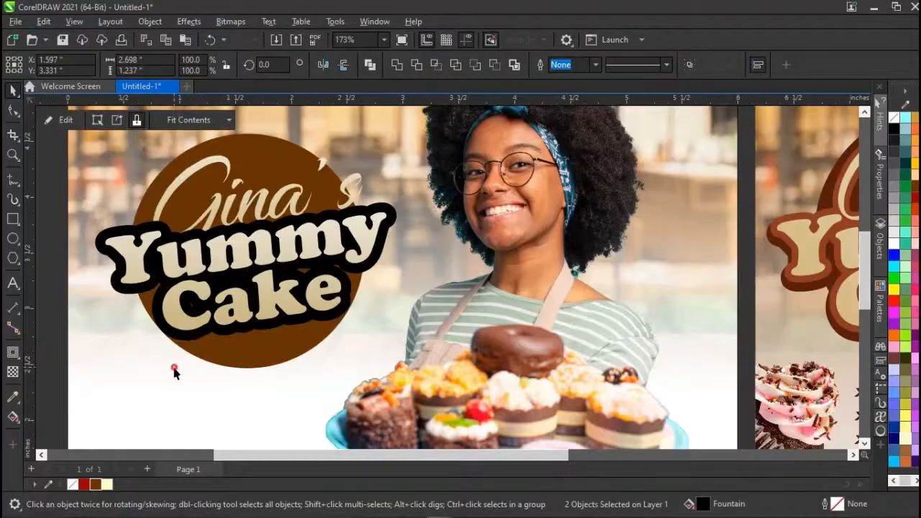
Try the orange #CC6633 on the inner Yummy Cake outline shape and fill it with Brown #996633.
{"action": "left_click", "coordinate": [193, 336]}
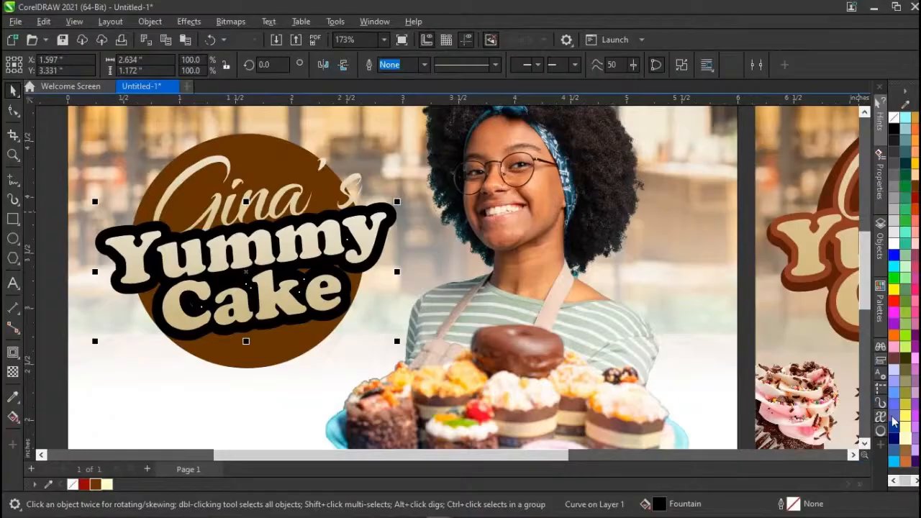
{"action": "left_click", "coordinate": [910, 451]}
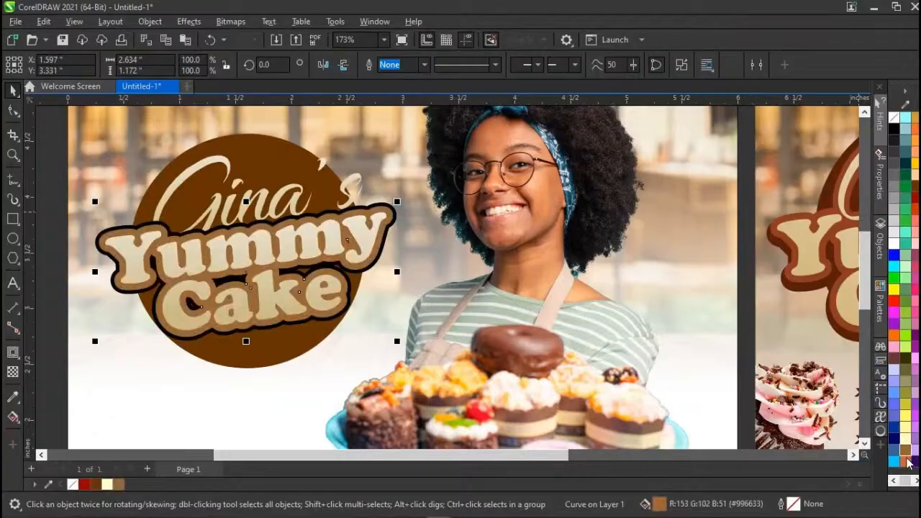
{"action": "left_click", "coordinate": [907, 465]}
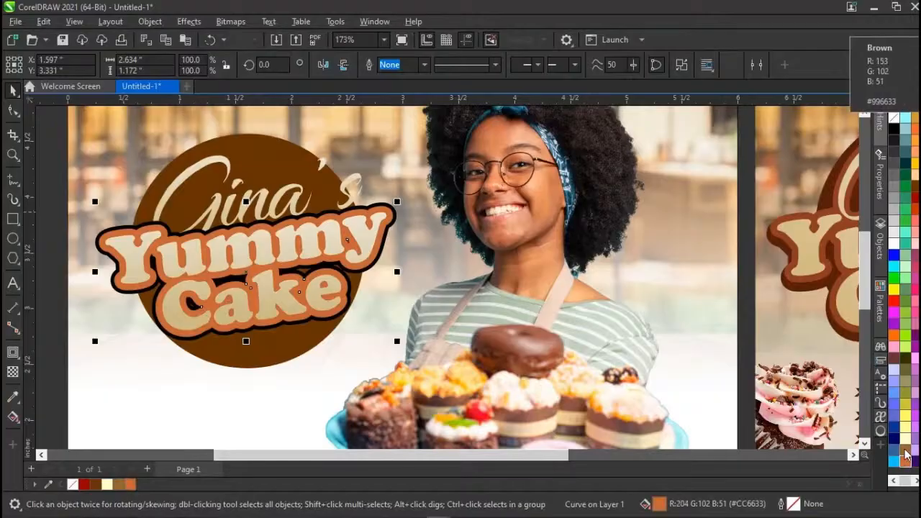
{"action": "left_click", "coordinate": [906, 452]}
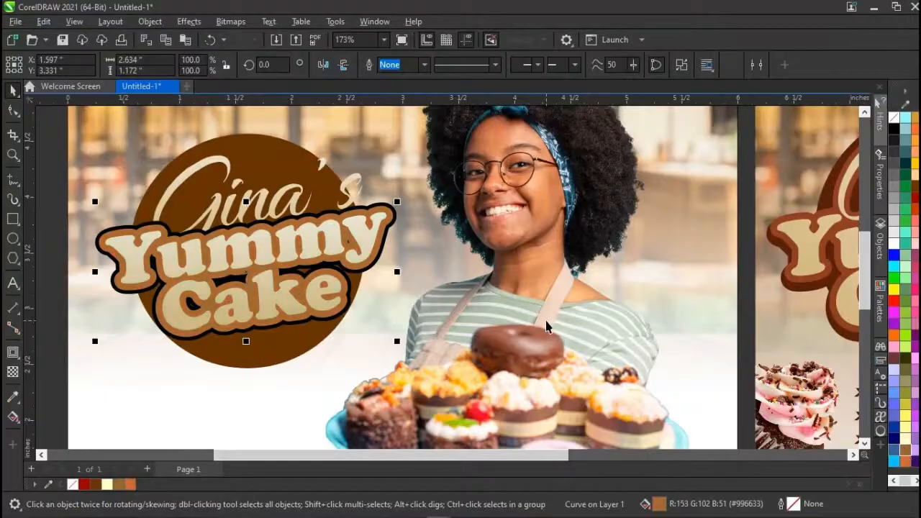
Fill the outer Yummy Cake outline shape with Ruby Red #990000.
{"action": "left_click", "coordinate": [335, 324]}
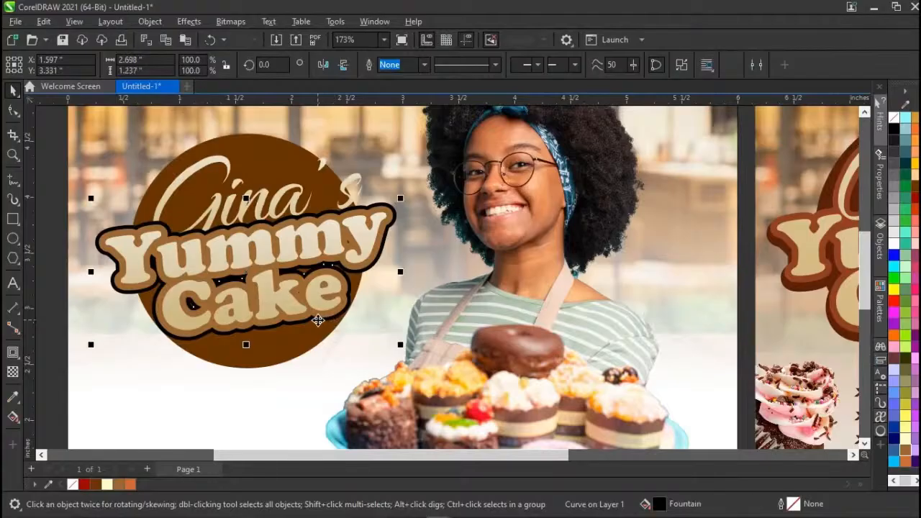
{"action": "left_click", "coordinate": [301, 325], "text": "alt"}
{"action": "left_click", "coordinate": [96, 485]}
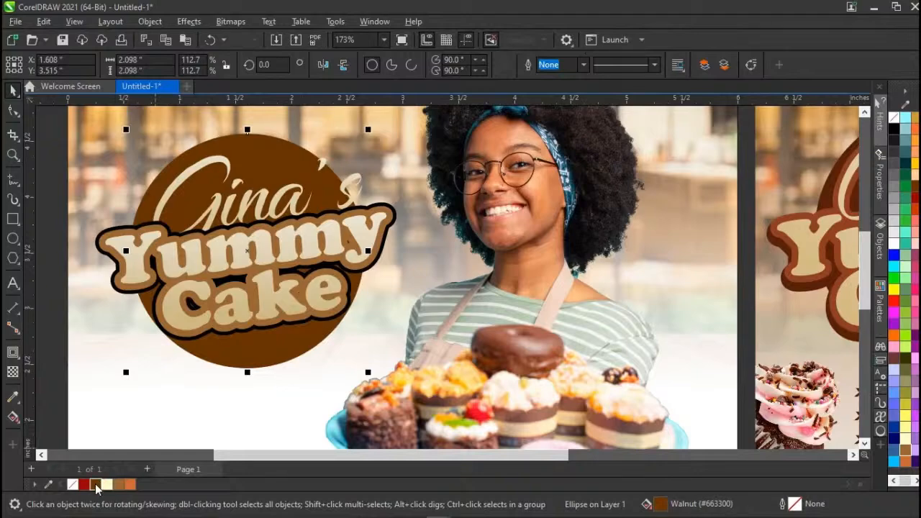
{"action": "left_click", "coordinate": [220, 340]}
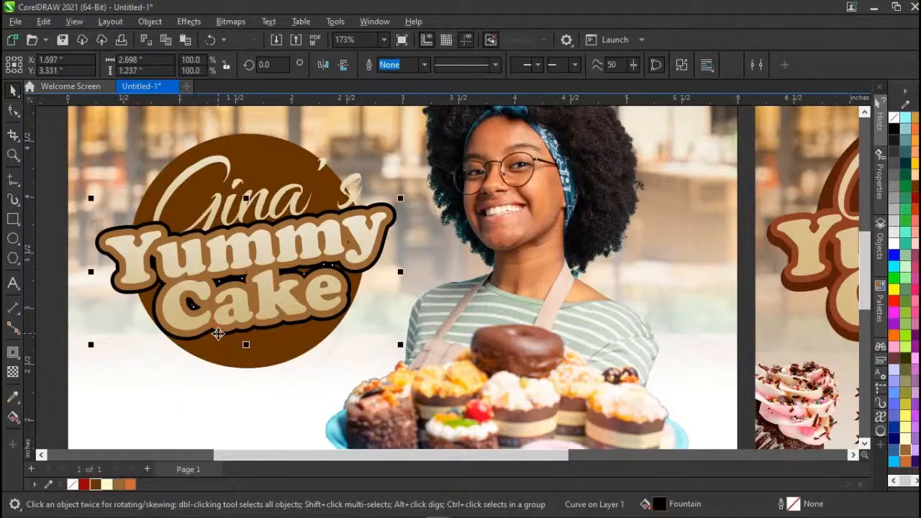
{"action": "left_click", "coordinate": [83, 485]}
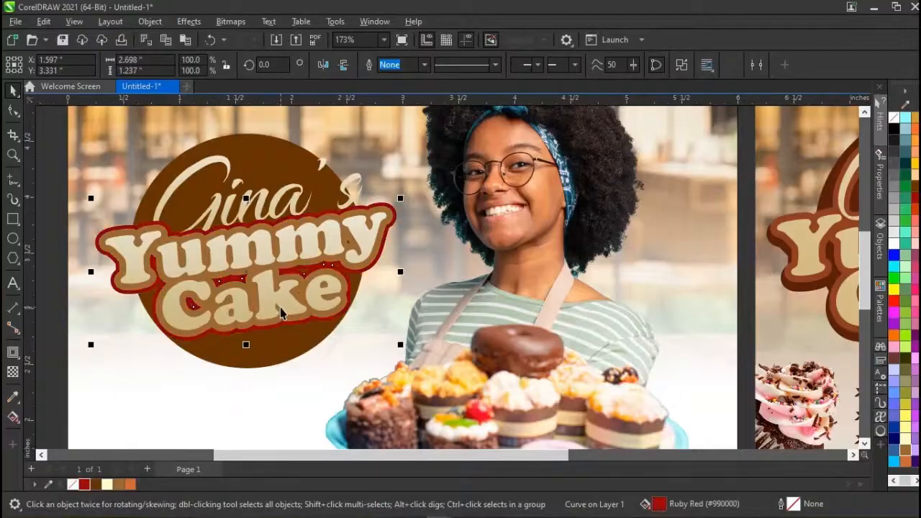
Try Ruby Red on the inner Yummy Cake outline shape and fill it with the dark brown #663300.
{"action": "scroll", "coordinate": [281, 311], "scroll_direction": "down", "scroll_amount": 3}
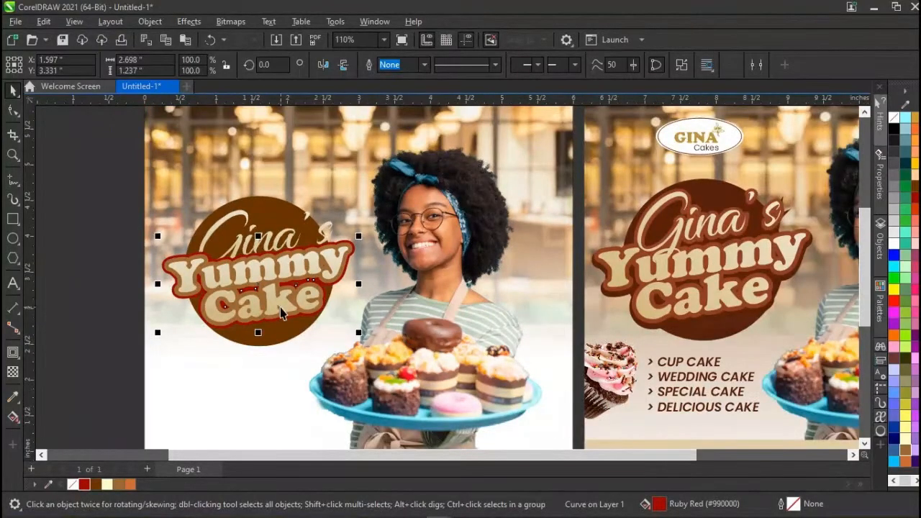
{"action": "left_click", "coordinate": [292, 317]}
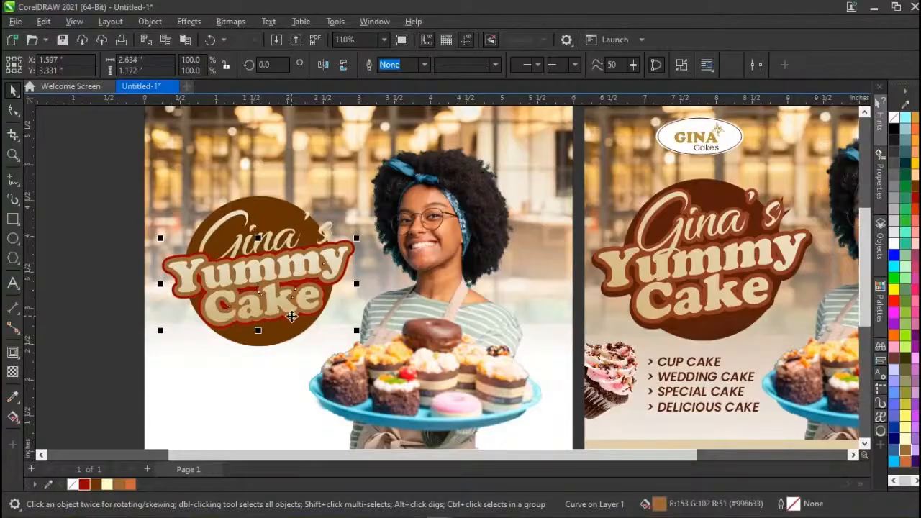
{"action": "left_click", "coordinate": [85, 485]}
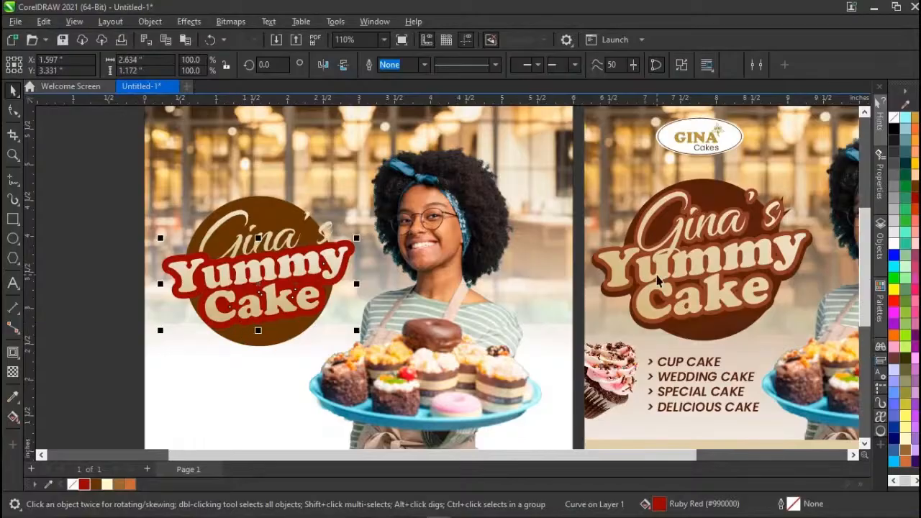
{"action": "left_click", "coordinate": [916, 187]}
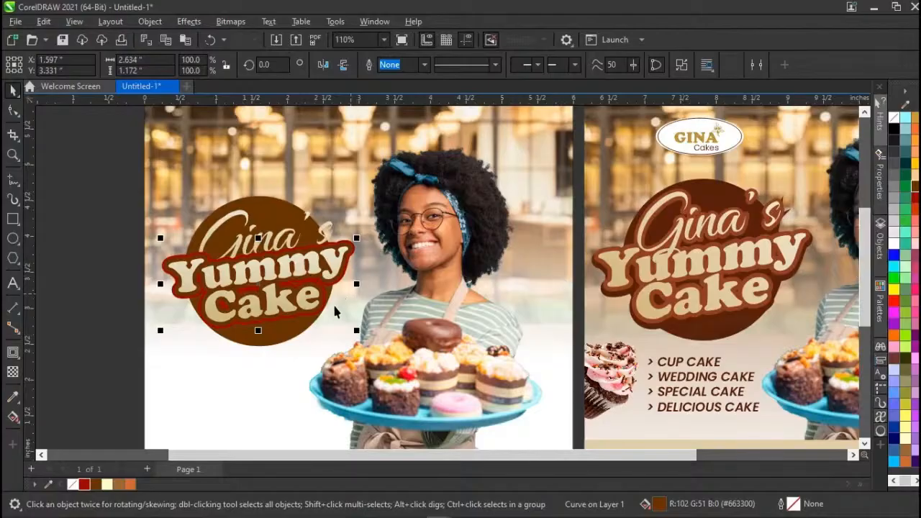
Try Walnut on the outer Yummy Cake outline shape and fill it with the lighter brown #996633.
{"action": "left_click", "coordinate": [311, 316]}
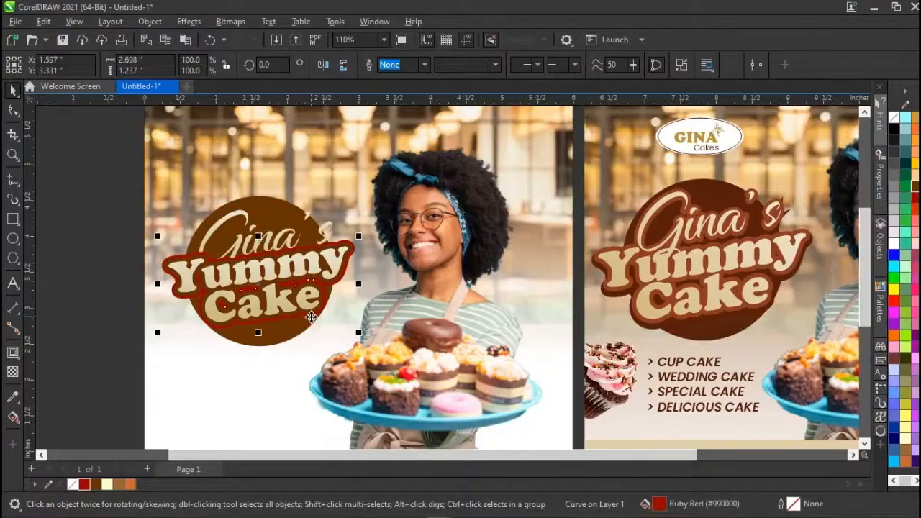
{"action": "left_click", "coordinate": [95, 484]}
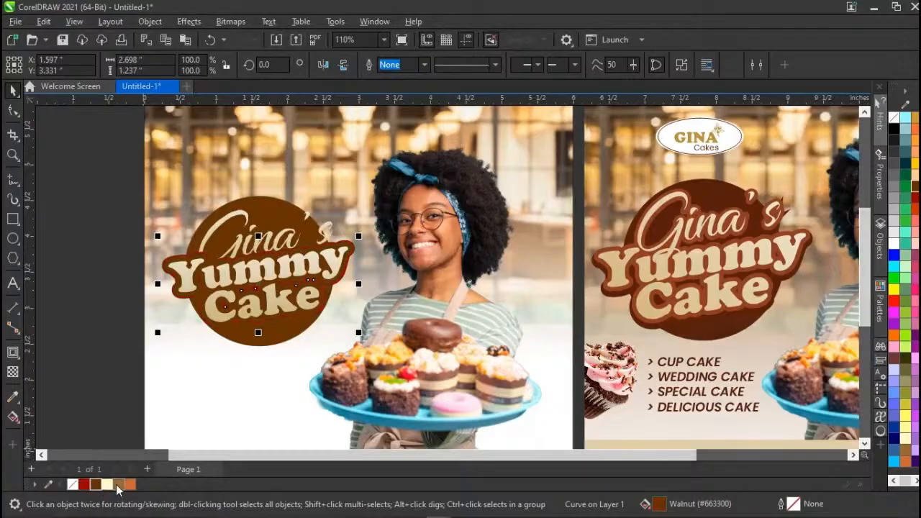
{"action": "left_click", "coordinate": [118, 485]}
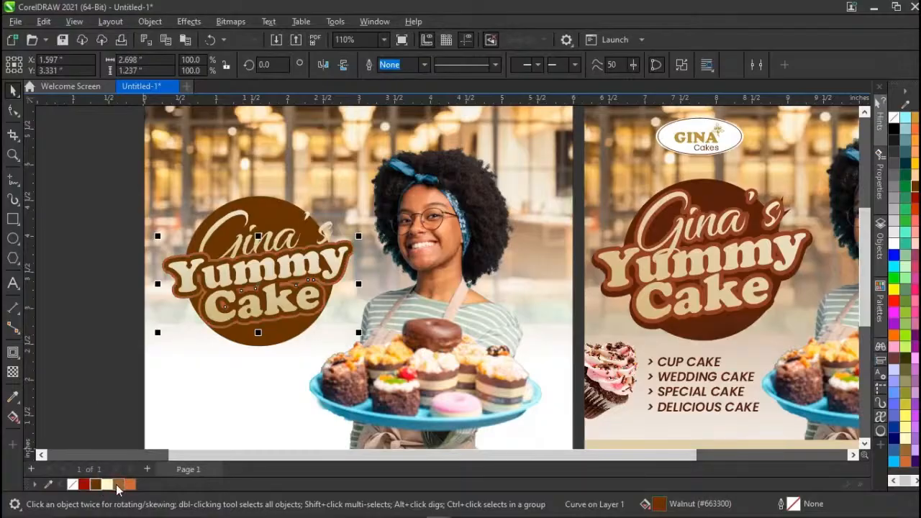
{"action": "left_click", "coordinate": [124, 356]}
Bring the Gina's text in front of Yummy Cake and move it to about X 1.635 in, Y 3.927 in.
{"action": "scroll", "coordinate": [265, 323], "scroll_direction": "right", "scroll_amount": 1}
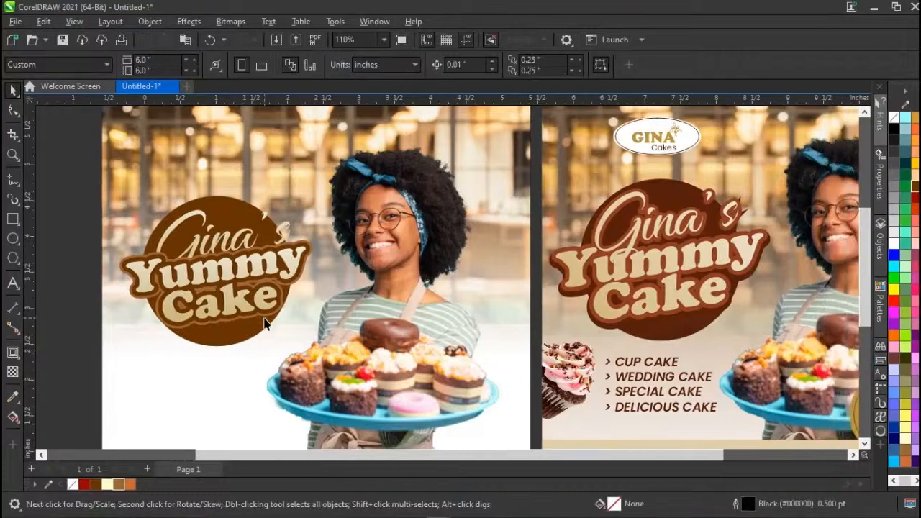
{"action": "scroll", "coordinate": [264, 323], "scroll_direction": "up", "scroll_amount": 2}
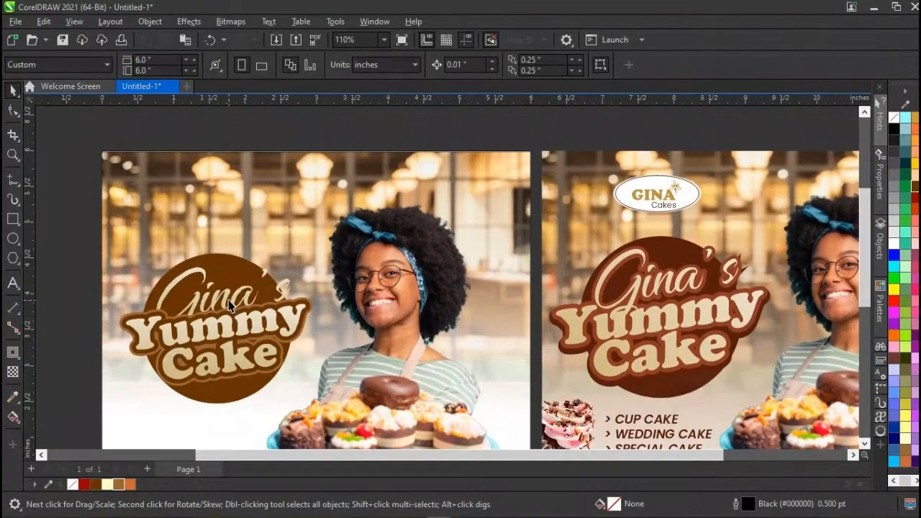
{"action": "left_click", "coordinate": [228, 301]}
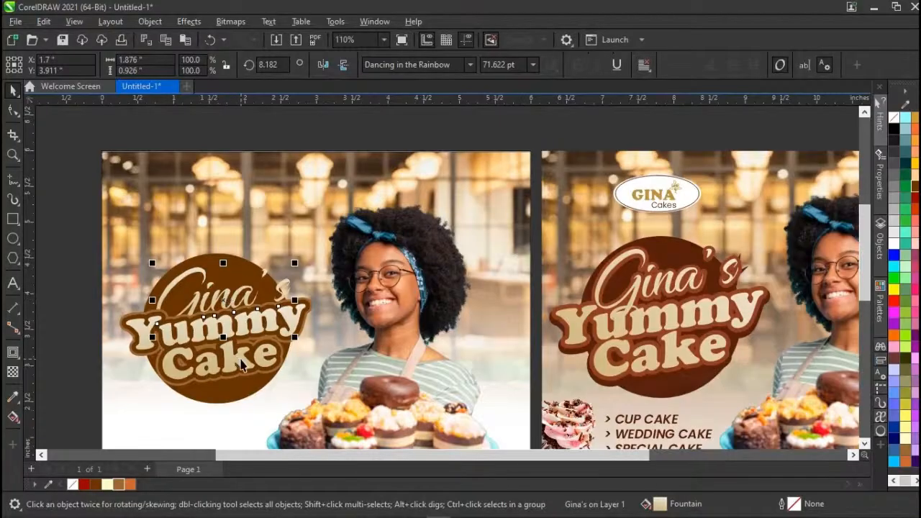
{"action": "scroll", "coordinate": [241, 365], "scroll_direction": "up", "scroll_amount": 2}
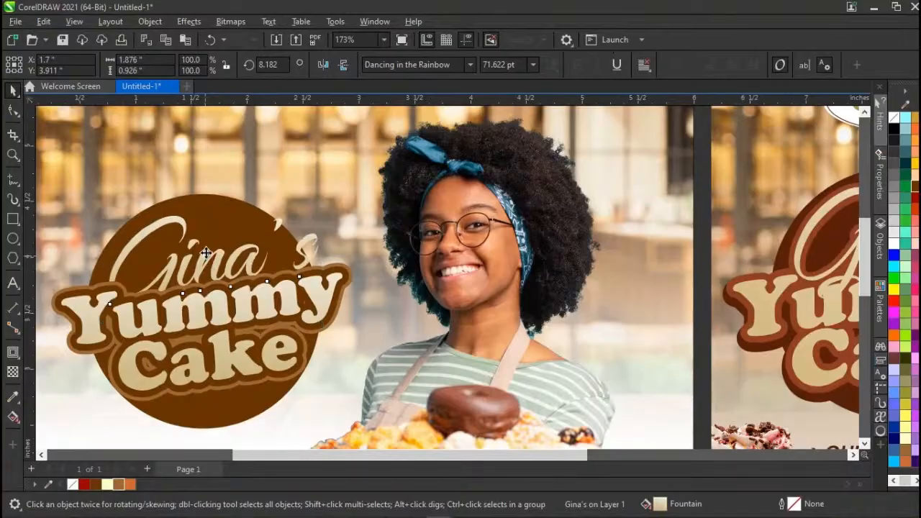
{"action": "left_click_drag", "start_coordinate": [206, 257], "coordinate": [202, 250]}
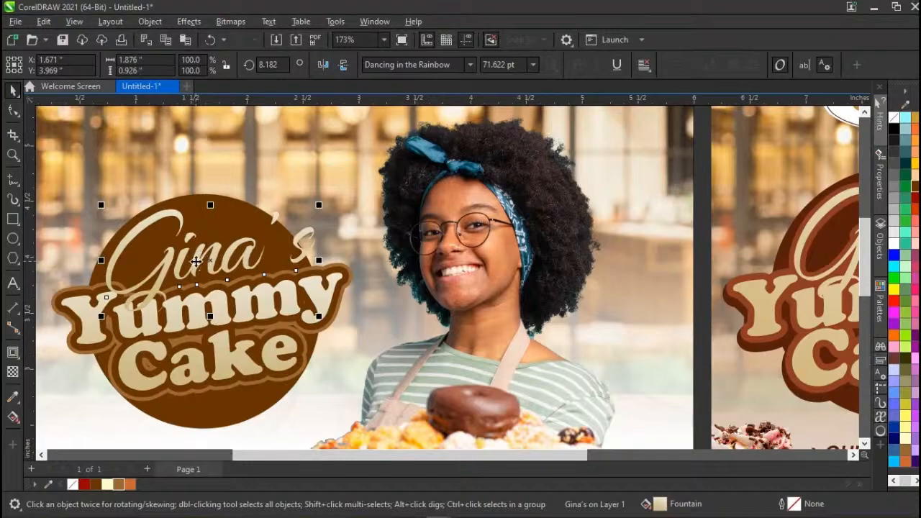
{"action": "left_click_drag", "start_coordinate": [196, 262], "coordinate": [192, 267]}
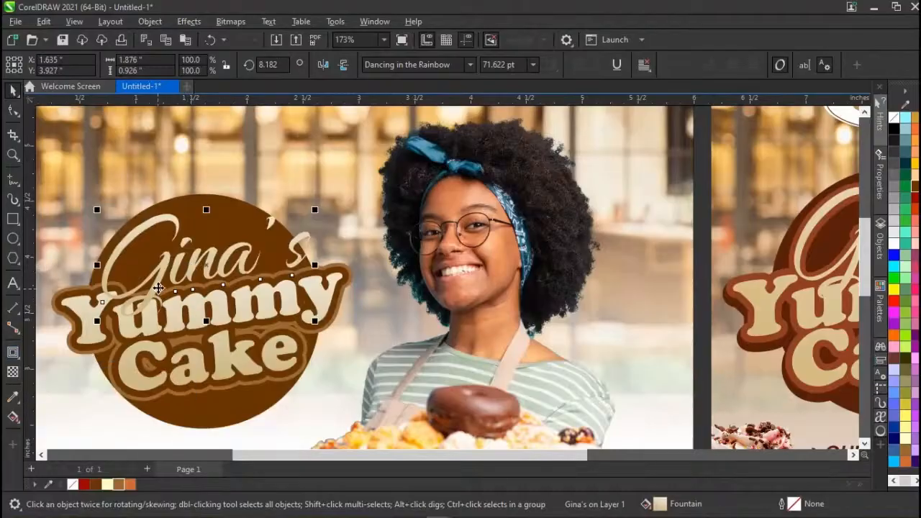
Lighten the Gina's text by extending its fountain fill downward, placing the beige end just below the Cake lettering.
{"action": "left_click", "coordinate": [13, 418]}
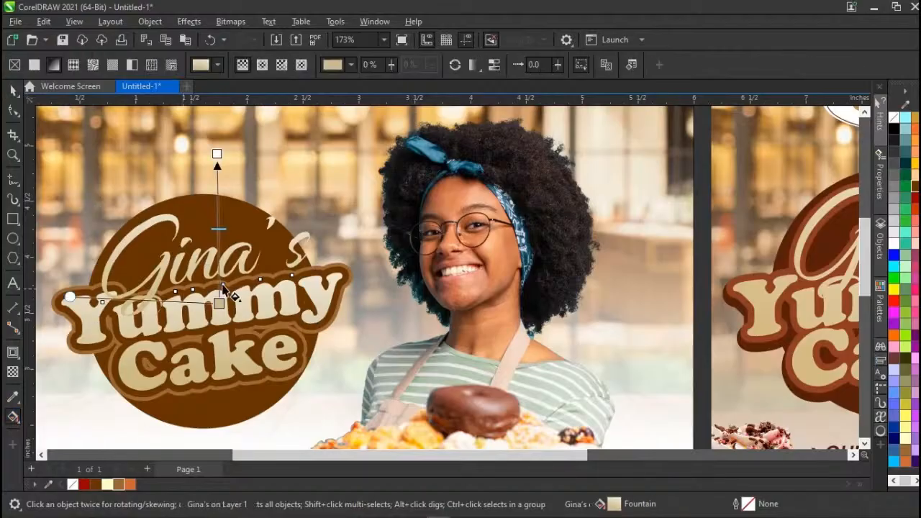
{"action": "left_click_drag", "start_coordinate": [219, 304], "coordinate": [204, 377]}
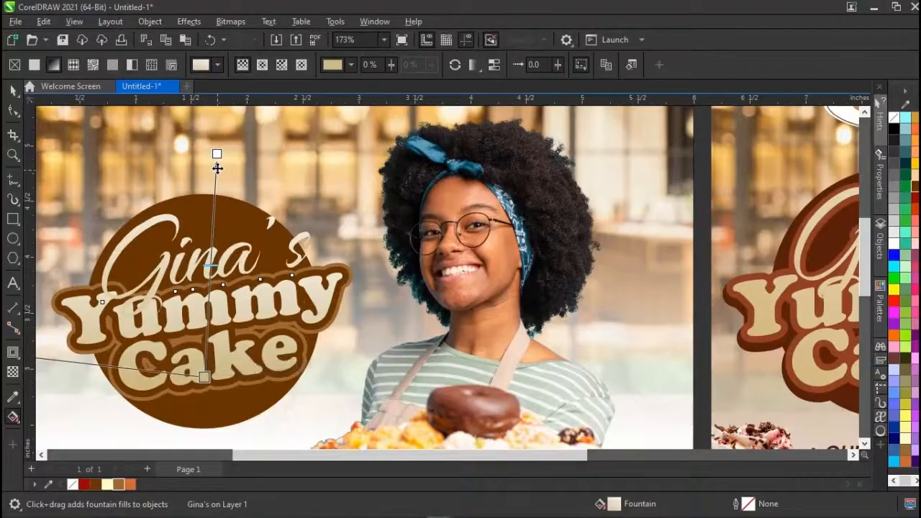
{"action": "left_click_drag", "start_coordinate": [205, 376], "coordinate": [205, 400]}
{"action": "key", "text": "space"}
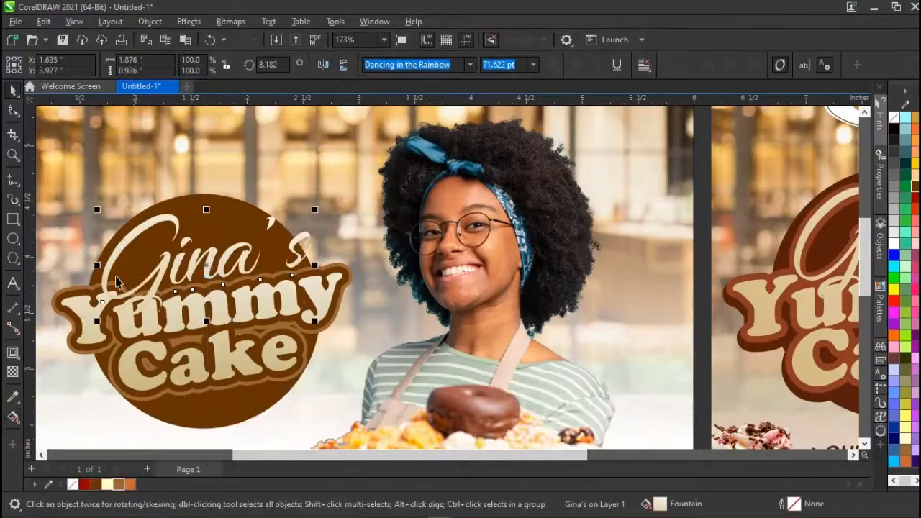
Add a one-step outside contour of about 0.04 in around the Gina's text.
{"action": "left_click", "coordinate": [11, 352]}
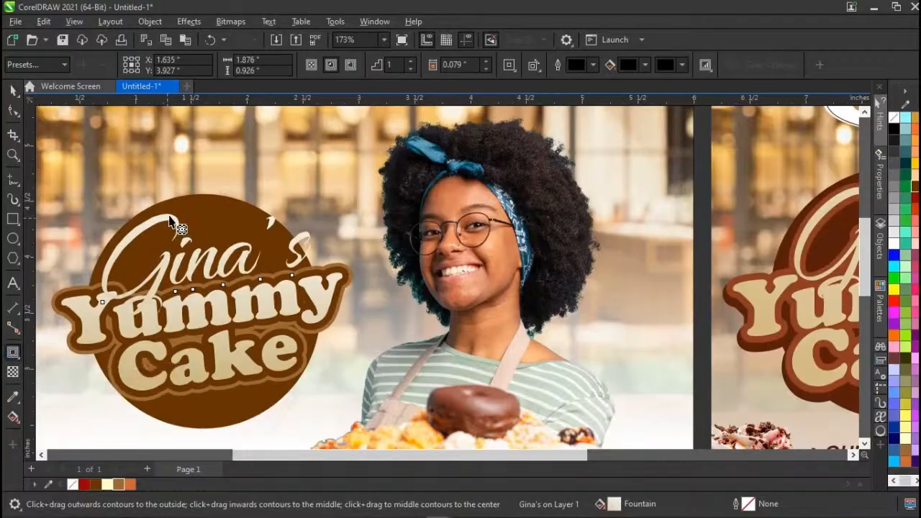
{"action": "left_click_drag", "start_coordinate": [172, 214], "coordinate": [171, 210]}
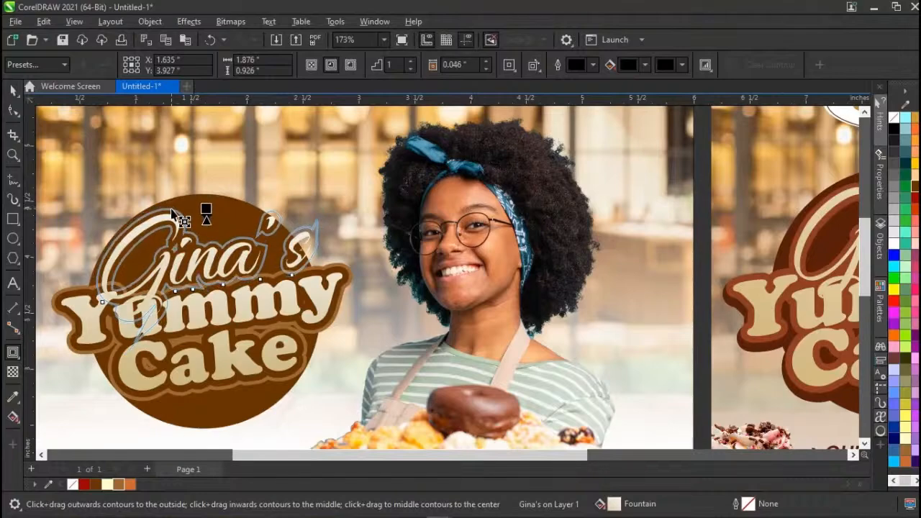
{"action": "left_click_drag", "start_coordinate": [172, 211], "coordinate": [172, 210]}
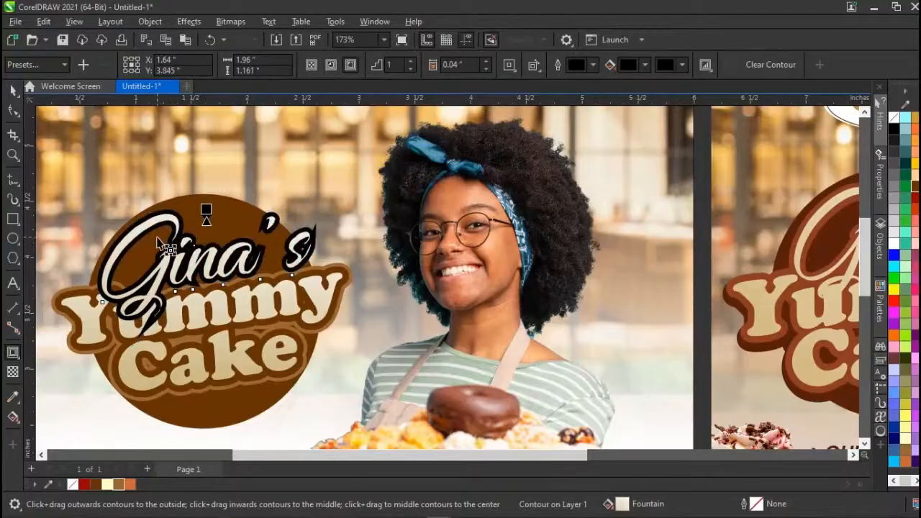
Break the contour apart from the Gina's text and select the separated black outline shape.
{"action": "key", "text": "space"}
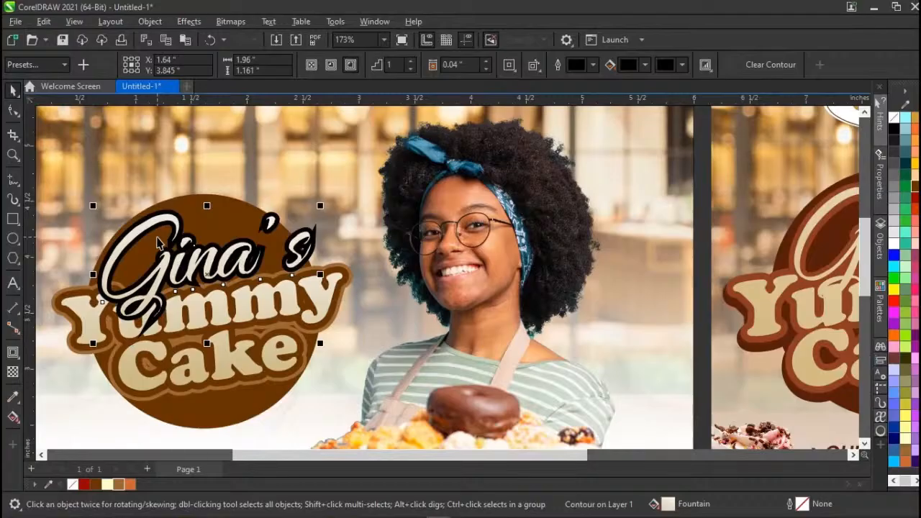
{"action": "left_click", "coordinate": [75, 232]}
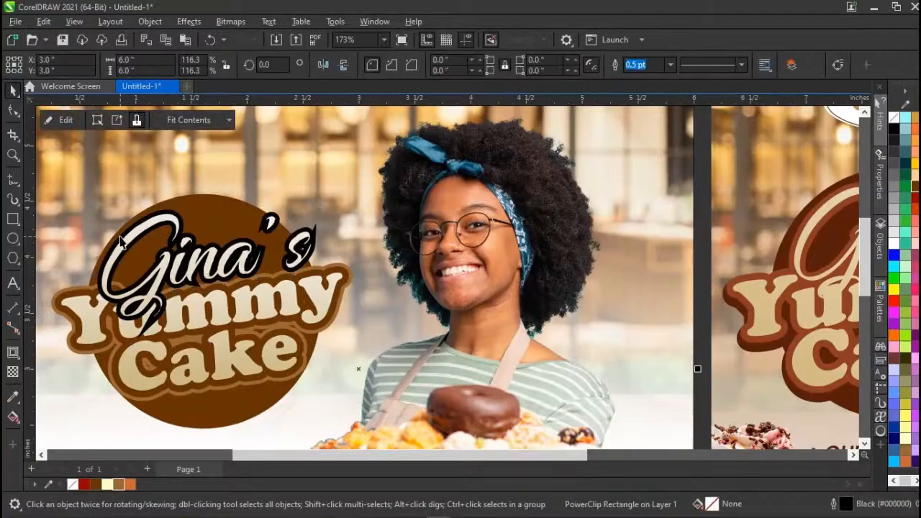
{"action": "left_click", "coordinate": [184, 223]}
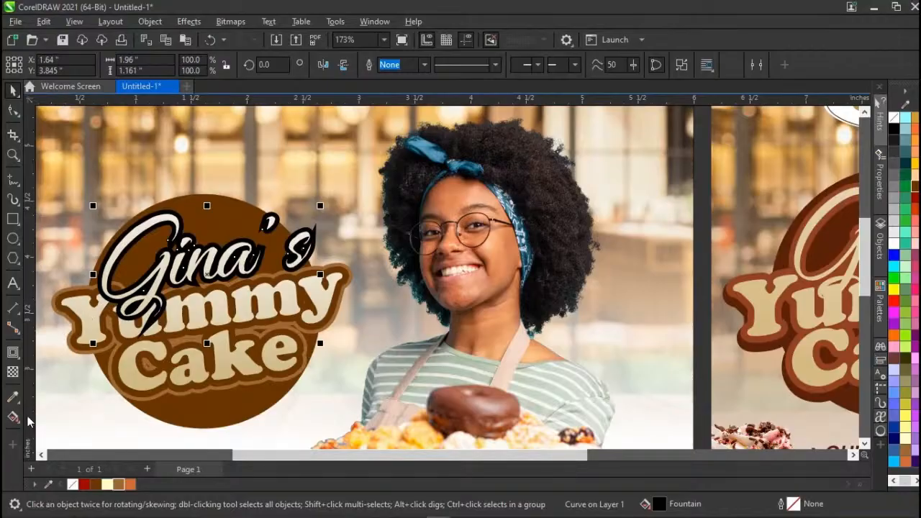
Sample the Walnut brown (#663300) from the Yummy Cake outline and fill the selected Gina's outline with it.
{"action": "left_click", "coordinate": [48, 484]}
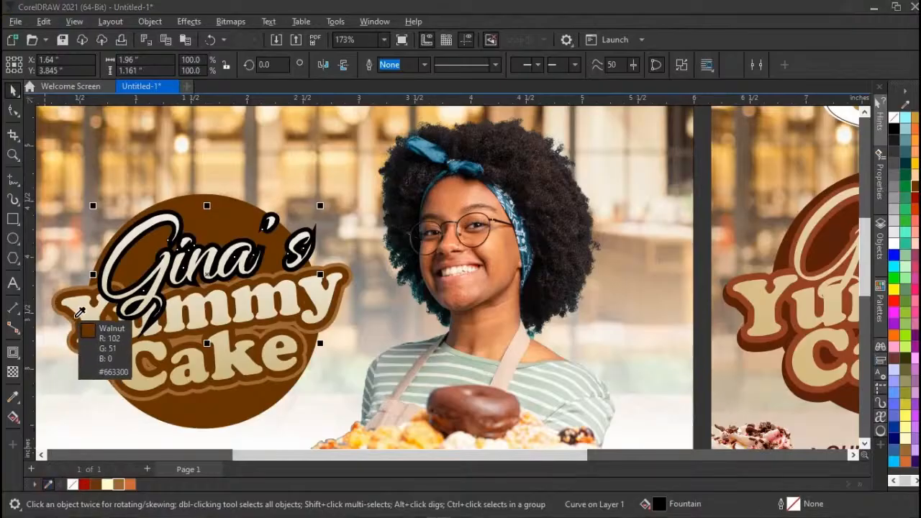
{"action": "left_click", "coordinate": [75, 317]}
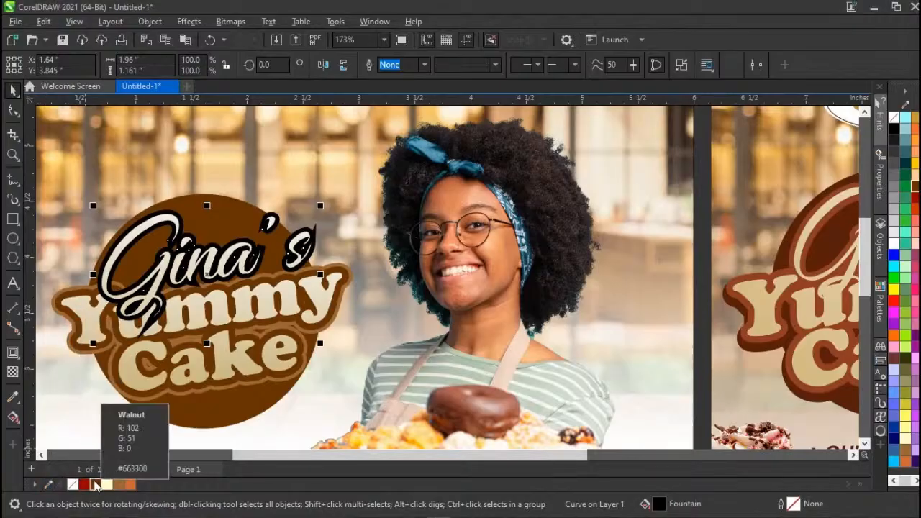
{"action": "left_click", "coordinate": [96, 486]}
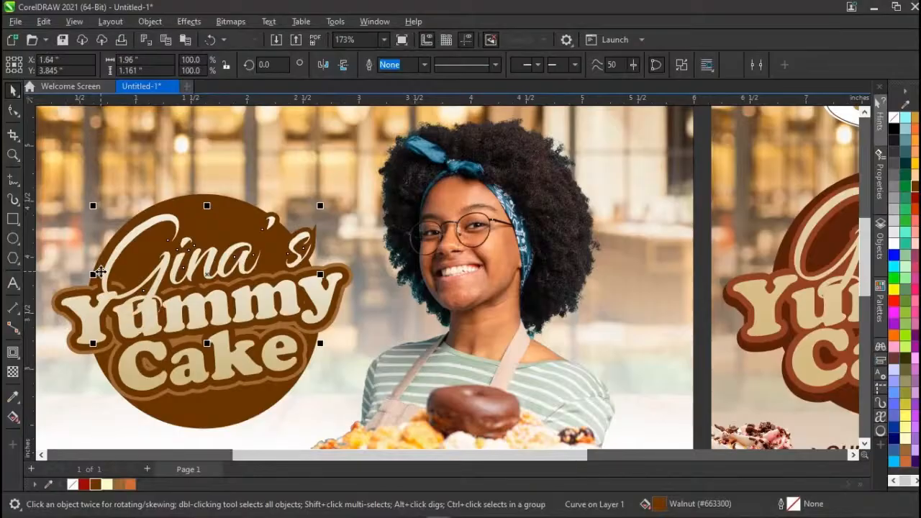
Fill the circle behind the title lettering with Ruby Red (#990000).
{"action": "scroll", "coordinate": [100, 273], "scroll_direction": "right", "scroll_amount": 3}
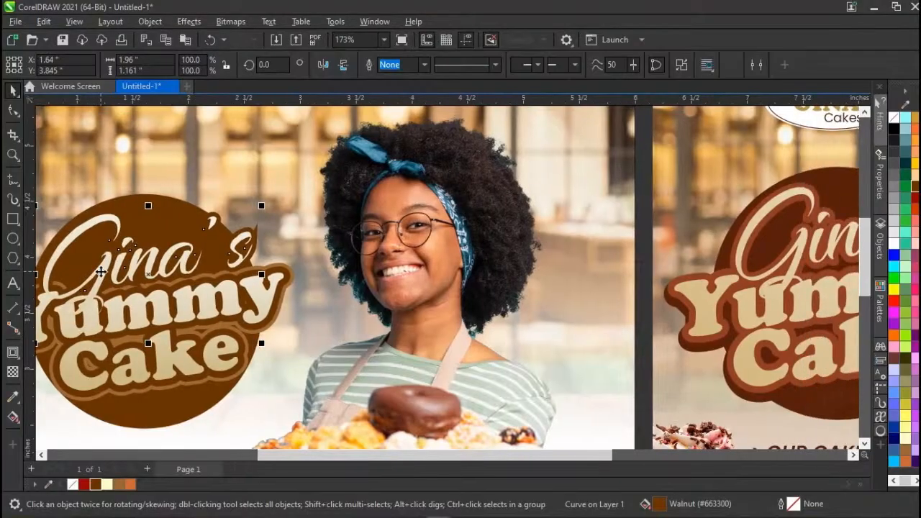
{"action": "left_click", "coordinate": [118, 205]}
{"action": "scroll", "coordinate": [118, 200], "scroll_direction": "left", "scroll_amount": 3}
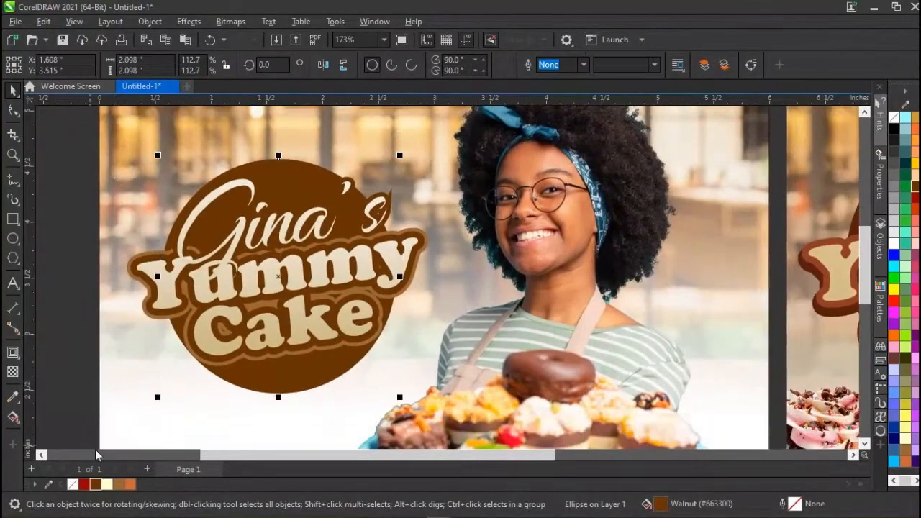
{"action": "left_click", "coordinate": [84, 486]}
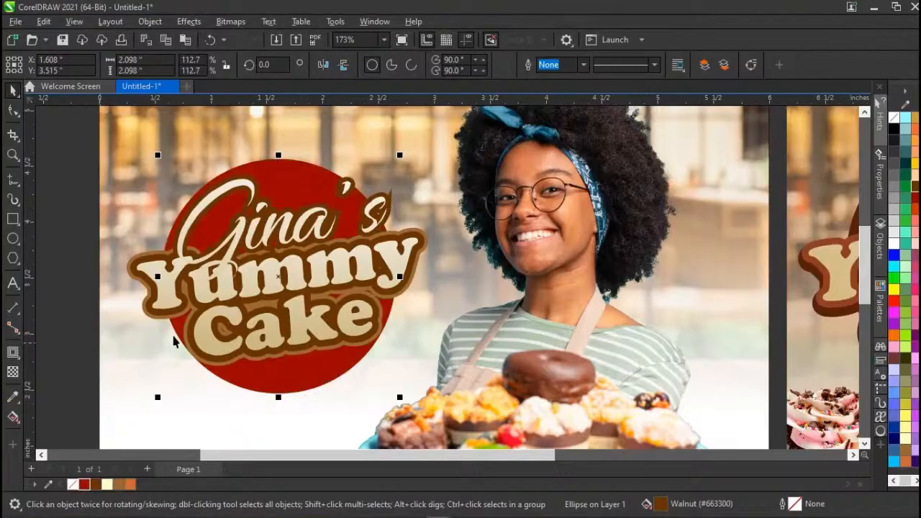
{"action": "scroll", "coordinate": [255, 365], "scroll_direction": "down", "scroll_amount": 4}
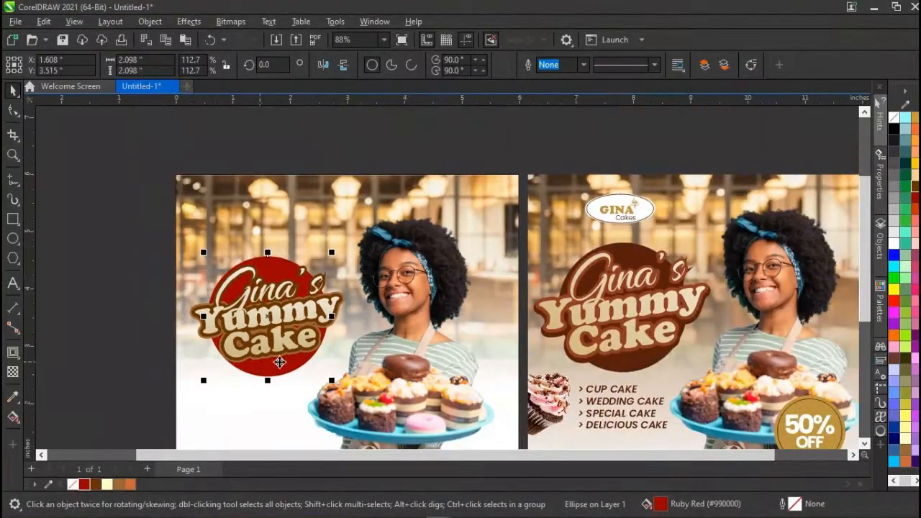
{"action": "left_click_drag", "start_coordinate": [290, 360], "coordinate": [278, 361]}
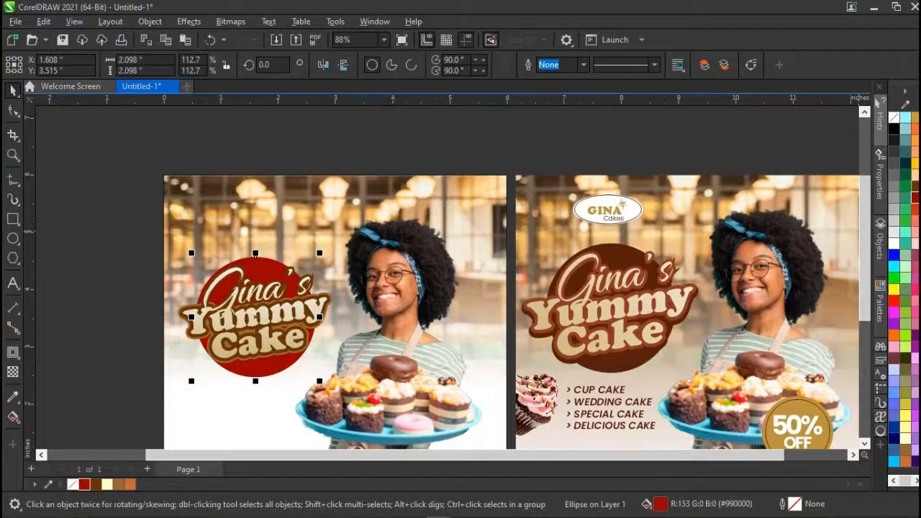
Blend brown into the red fill of the title circle until it reaches #7A1F00.
{"action": "left_click", "coordinate": [917, 186], "text": "ctrl"}
{"action": "left_click", "coordinate": [917, 186], "text": "ctrl"}
{"action": "left_click", "coordinate": [916, 186], "text": "ctrl"}
{"action": "left_click", "coordinate": [917, 186], "text": "ctrl"}
{"action": "left_click", "coordinate": [916, 186], "text": "ctrl"}
{"action": "left_click", "coordinate": [916, 186], "text": "ctrl"}
{"action": "left_click", "coordinate": [917, 186], "text": "ctrl"}
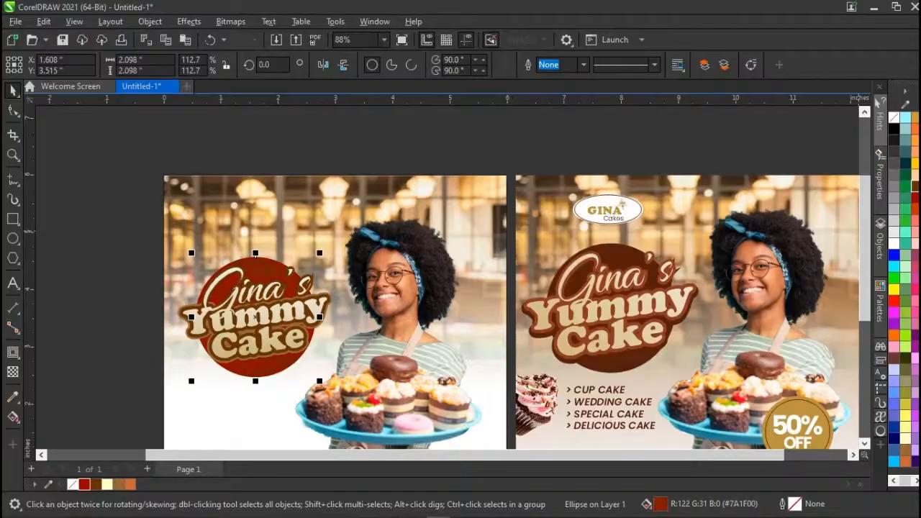
{"action": "left_click", "coordinate": [148, 336]}
Darken the title circle's fill by mixing in black, undoing the last tint to settle on #631900.
{"action": "scroll", "coordinate": [242, 298], "scroll_direction": "down", "scroll_amount": 1}
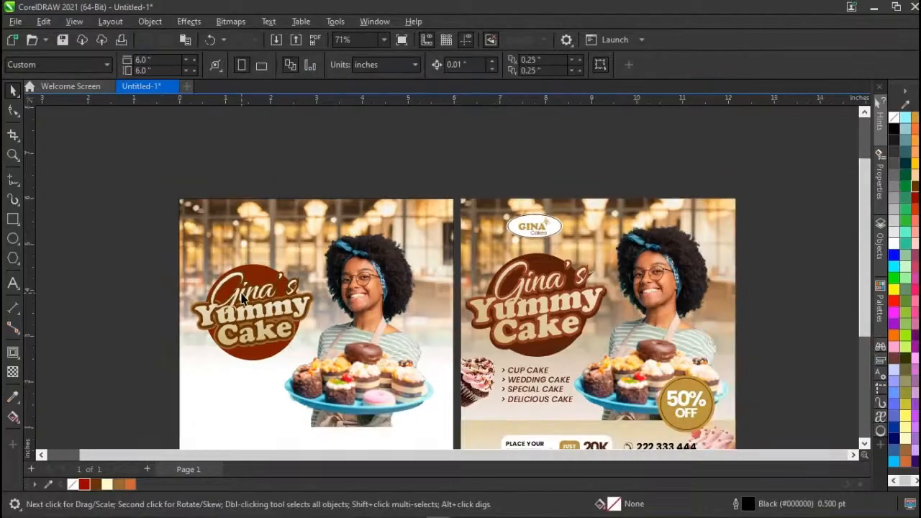
{"action": "scroll", "coordinate": [268, 298], "scroll_direction": "up", "scroll_amount": 2}
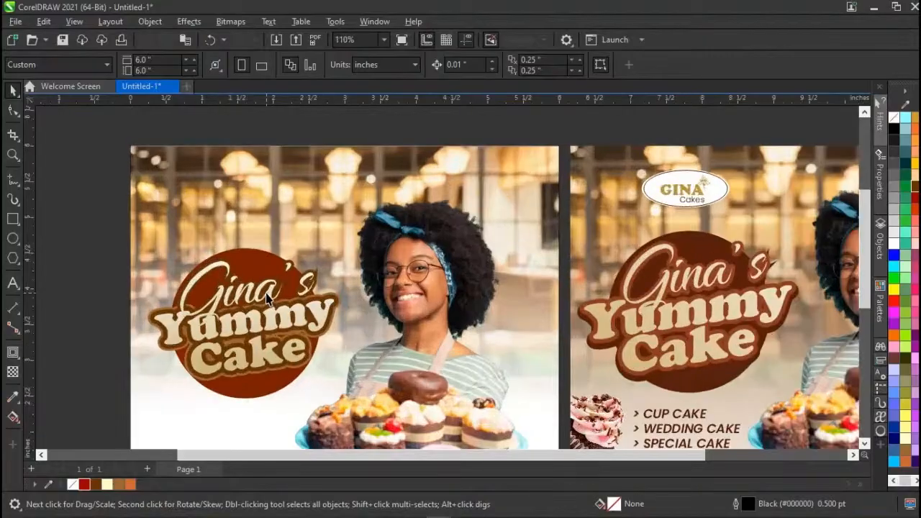
{"action": "left_click", "coordinate": [253, 323]}
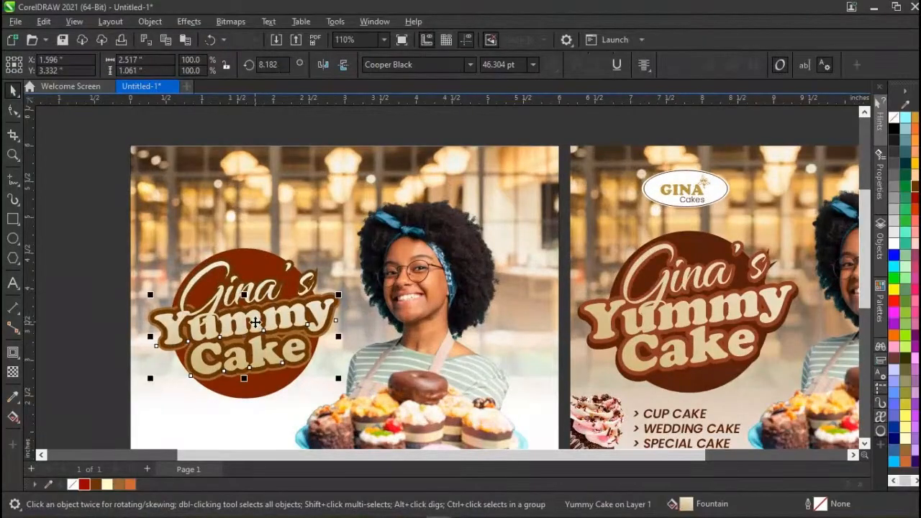
{"action": "left_click", "coordinate": [226, 265]}
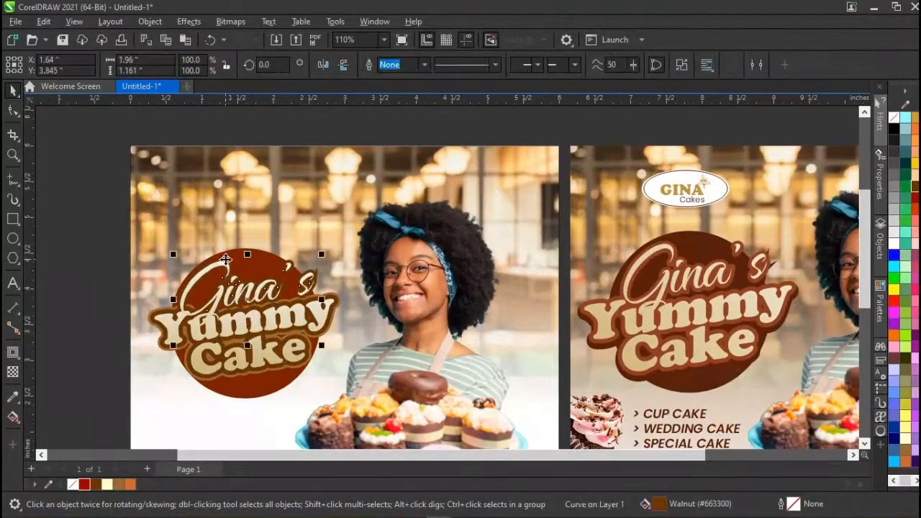
{"action": "left_click", "coordinate": [276, 265]}
{"action": "scroll", "coordinate": [276, 264], "scroll_direction": "down", "scroll_amount": 1}
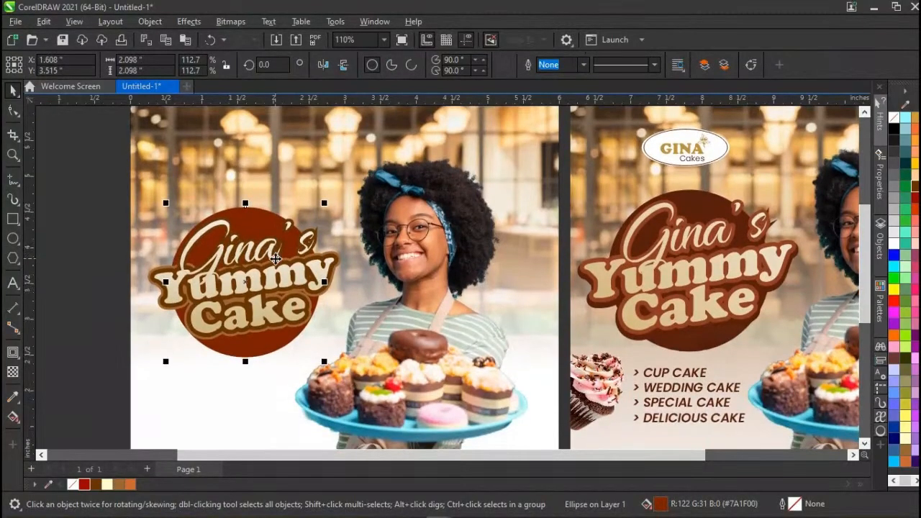
{"action": "scroll", "coordinate": [275, 258], "scroll_direction": "down", "scroll_amount": 1}
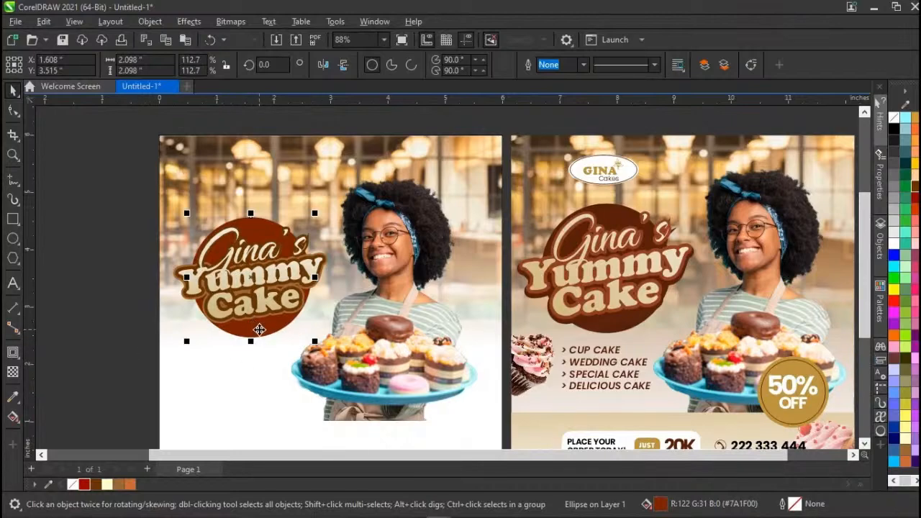
{"action": "left_click", "coordinate": [896, 132], "text": "ctrl"}
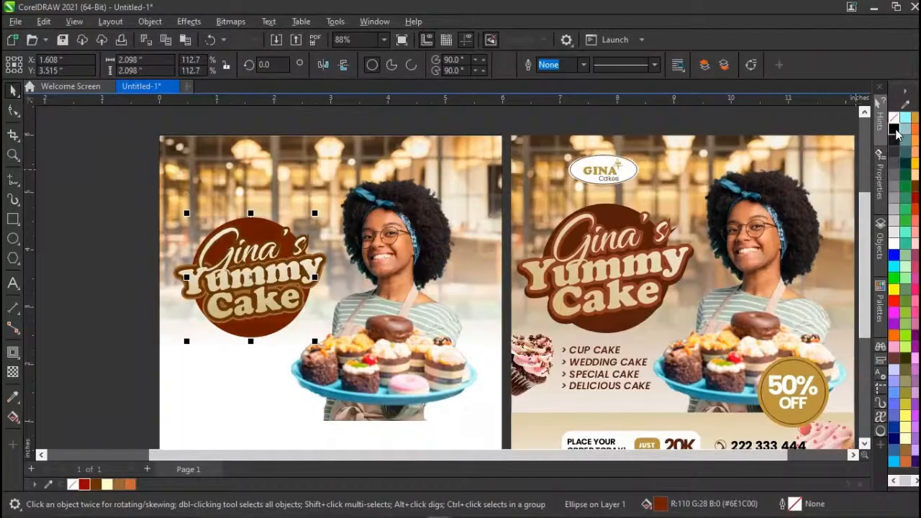
{"action": "left_click", "coordinate": [897, 132], "text": "ctrl"}
{"action": "left_click", "coordinate": [896, 131], "text": "ctrl"}
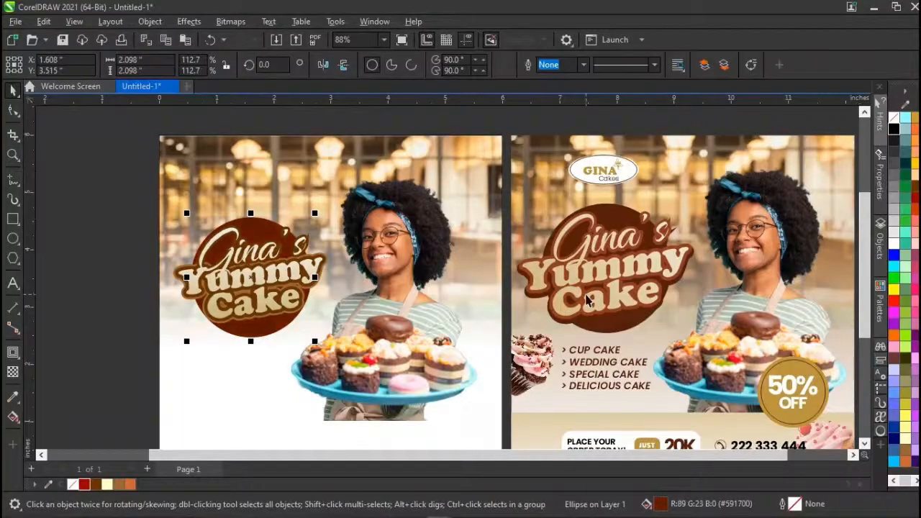
{"action": "key", "text": "ctrl+z"}
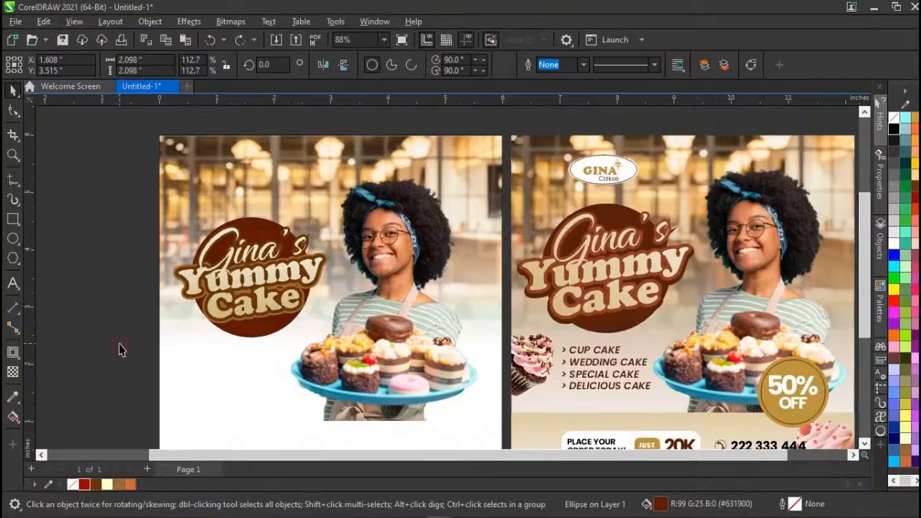
{"action": "left_click", "coordinate": [121, 349]}
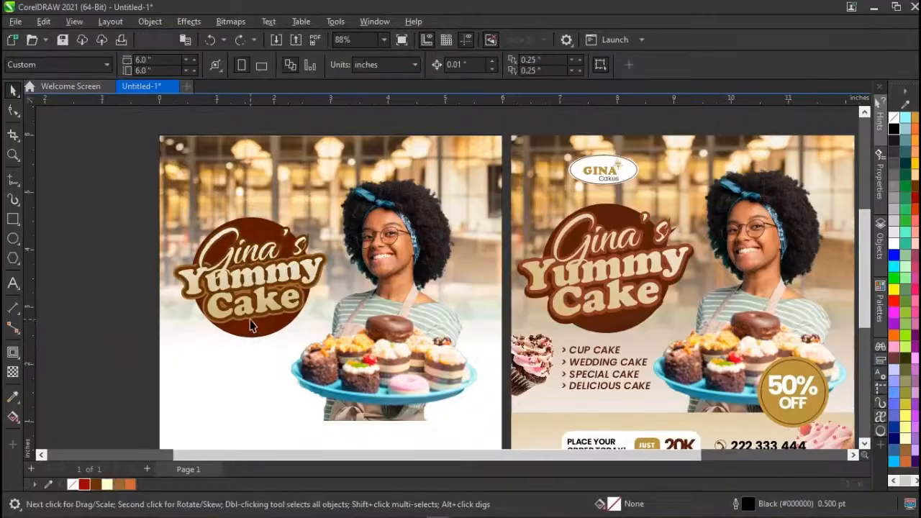
Fill the inner outline around the Yummy Cake lettering with Ruby Red (#990000) and blend in Walnut to make it red-brown.
{"action": "scroll", "coordinate": [250, 326], "scroll_direction": "up", "scroll_amount": 2}
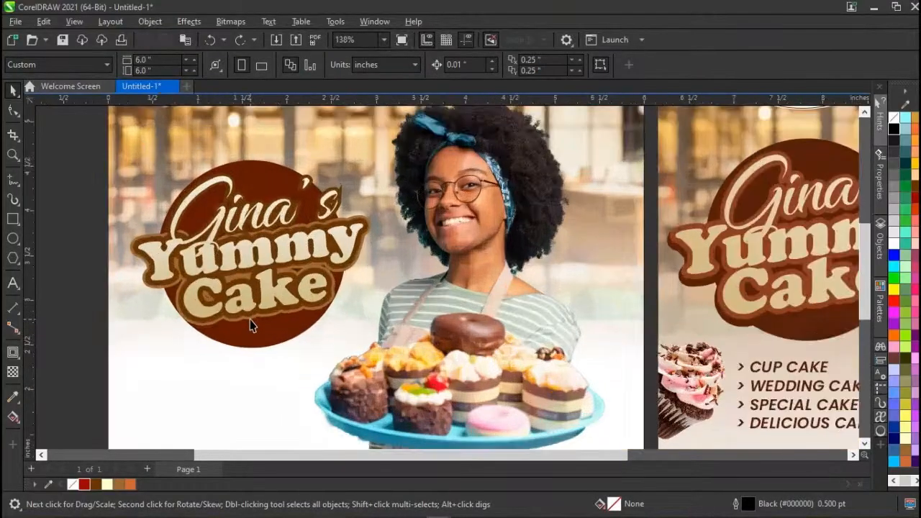
{"action": "left_click", "coordinate": [289, 309]}
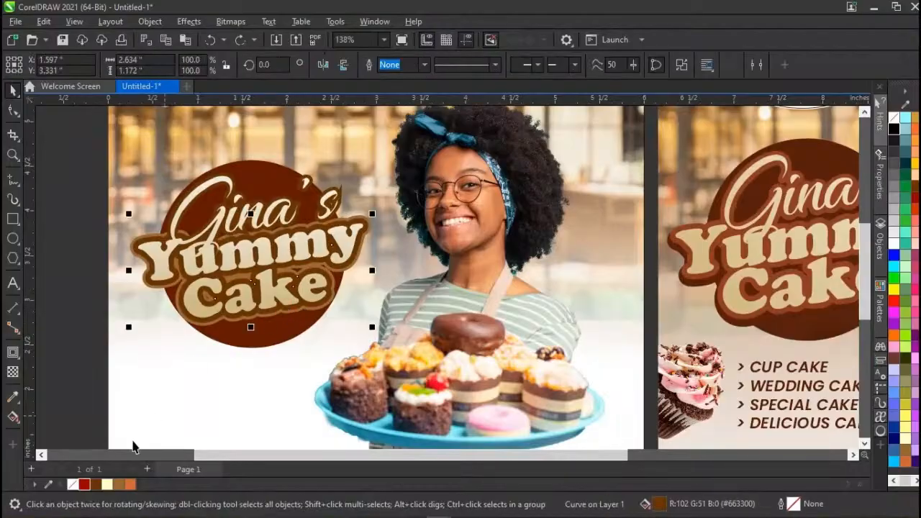
{"action": "left_click", "coordinate": [85, 487]}
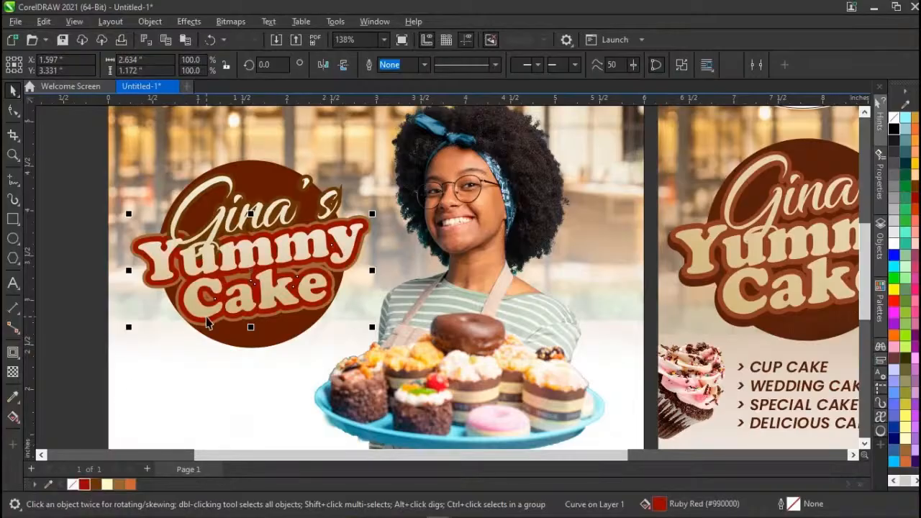
{"action": "left_click", "coordinate": [93, 487]}
{"action": "left_click", "coordinate": [93, 487], "text": "ctrl"}
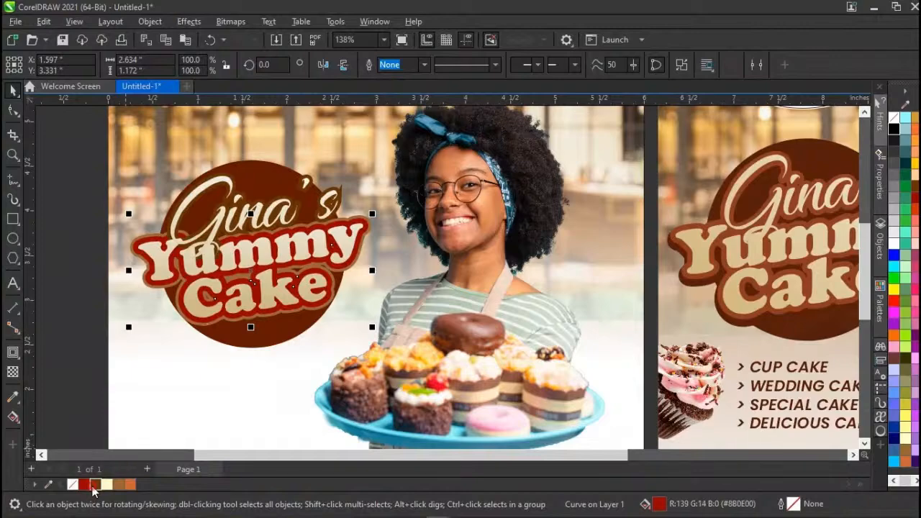
{"action": "left_click", "coordinate": [93, 488], "text": "ctrl"}
{"action": "left_click", "coordinate": [97, 486], "text": "ctrl"}
{"action": "left_click", "coordinate": [98, 487], "text": "ctrl"}
{"action": "left_click", "coordinate": [92, 362]}
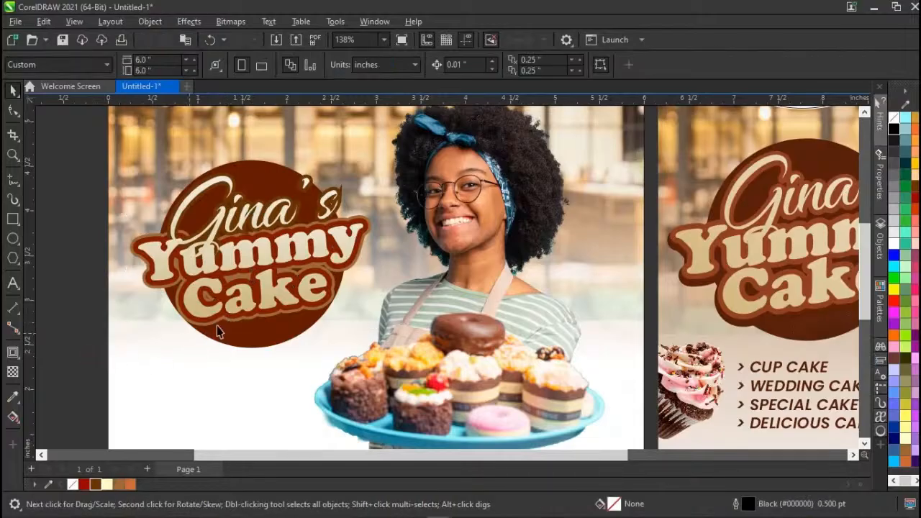
Try filling the outer outline around Yummy Cake with Ruby Red (#990000), darkened with black to #700000.
{"action": "left_click", "coordinate": [251, 326]}
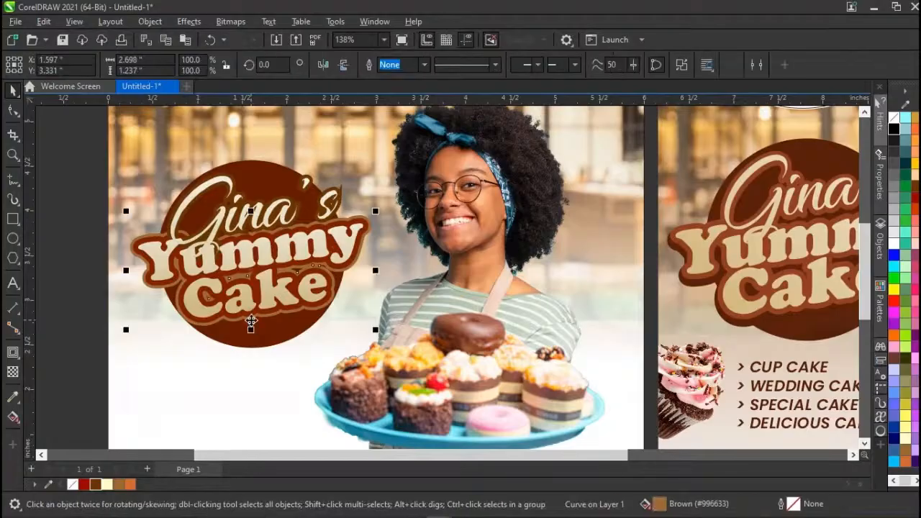
{"action": "scroll", "coordinate": [252, 324], "scroll_direction": "right", "scroll_amount": 2}
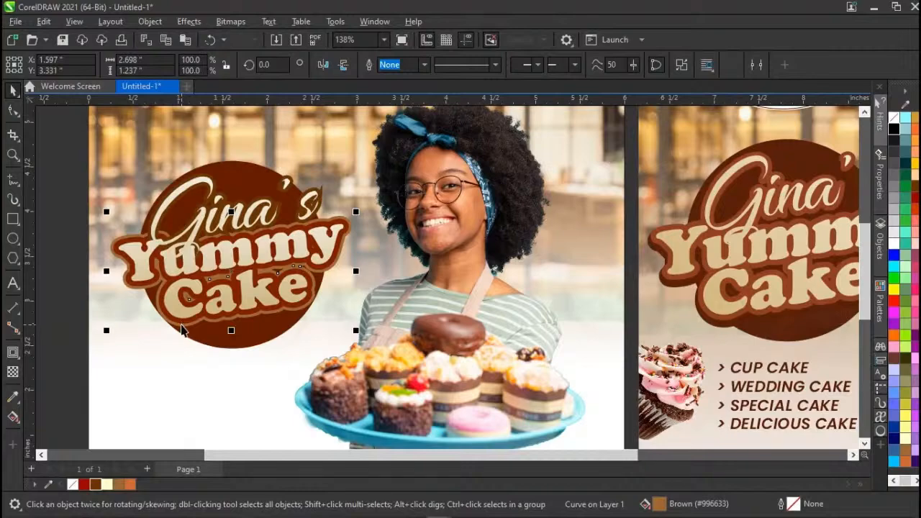
{"action": "left_click", "coordinate": [182, 326]}
{"action": "left_click", "coordinate": [182, 326]}
{"action": "left_click", "coordinate": [88, 488]}
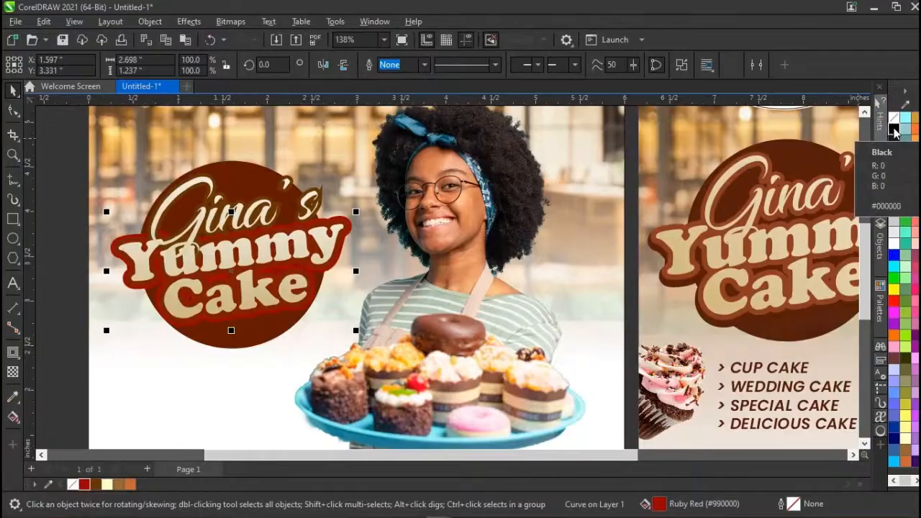
{"action": "left_click", "coordinate": [895, 130], "text": "ctrl"}
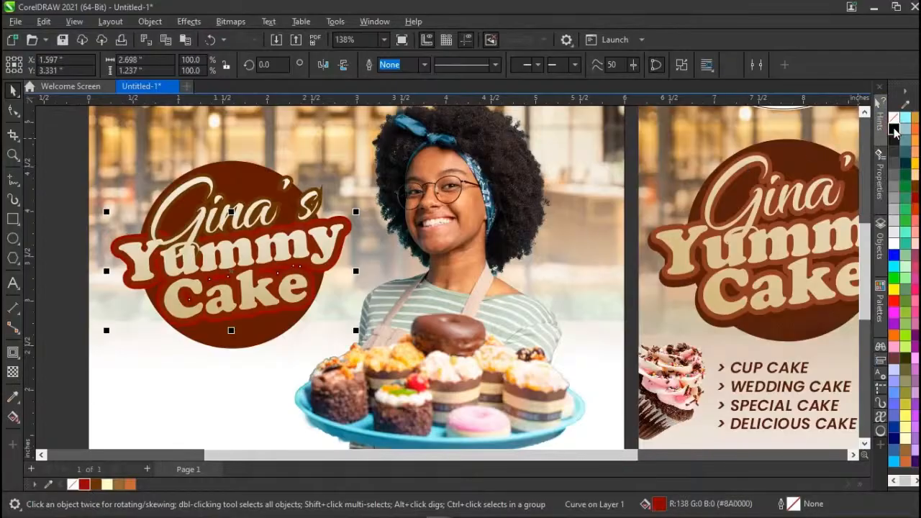
{"action": "left_click", "coordinate": [894, 130], "text": "ctrl"}
{"action": "left_click", "coordinate": [895, 129], "text": "ctrl"}
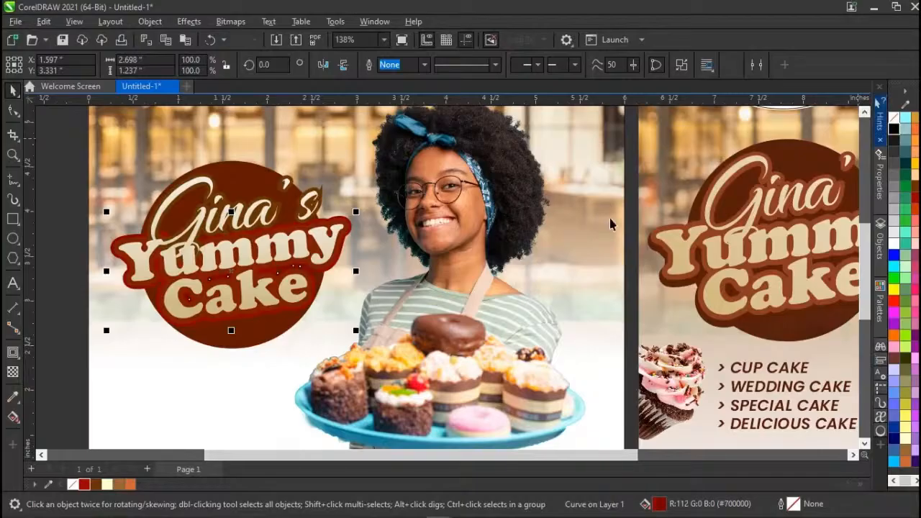
Undo the red fill and black tinting of the outer Yummy Cake outline, restoring its Brown (#996633).
{"action": "left_click", "coordinate": [290, 328]}
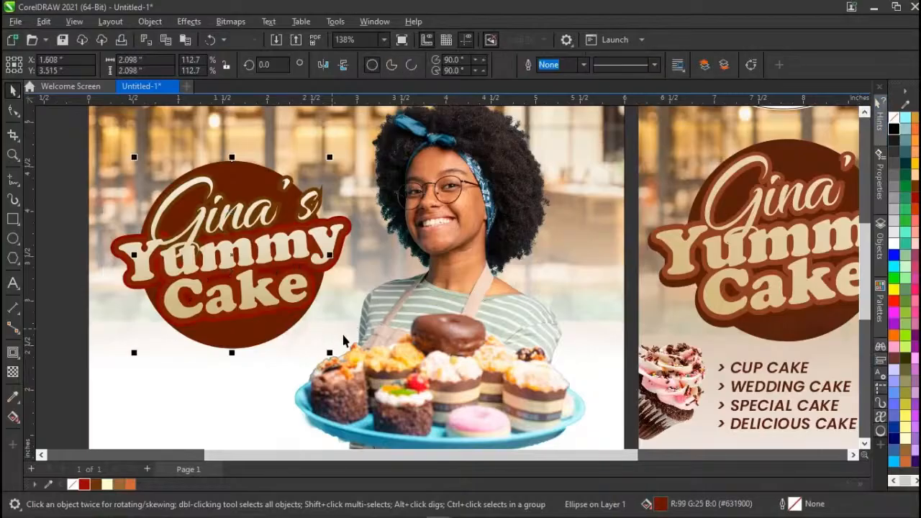
{"action": "left_click_drag", "start_coordinate": [331, 360], "coordinate": [331, 361]}
{"action": "key", "text": "Tab"}
{"action": "left_click", "coordinate": [84, 484]}
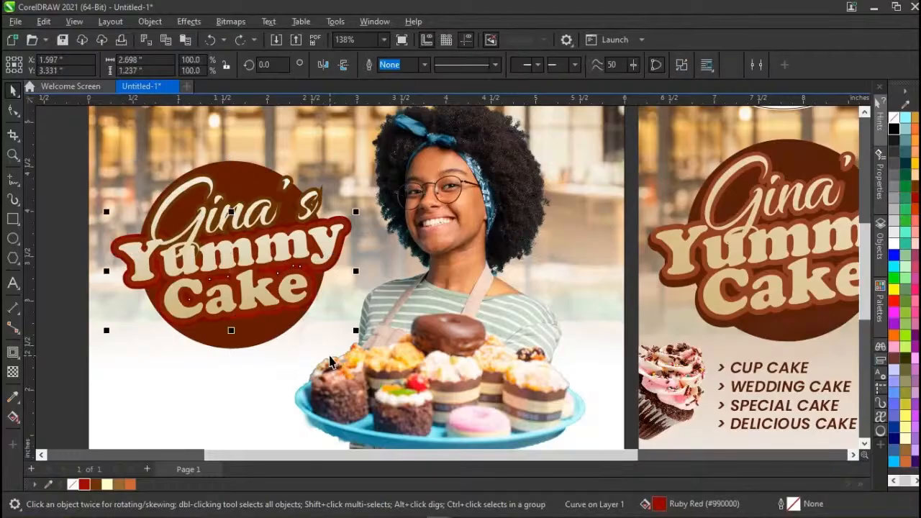
{"action": "left_click", "coordinate": [119, 485]}
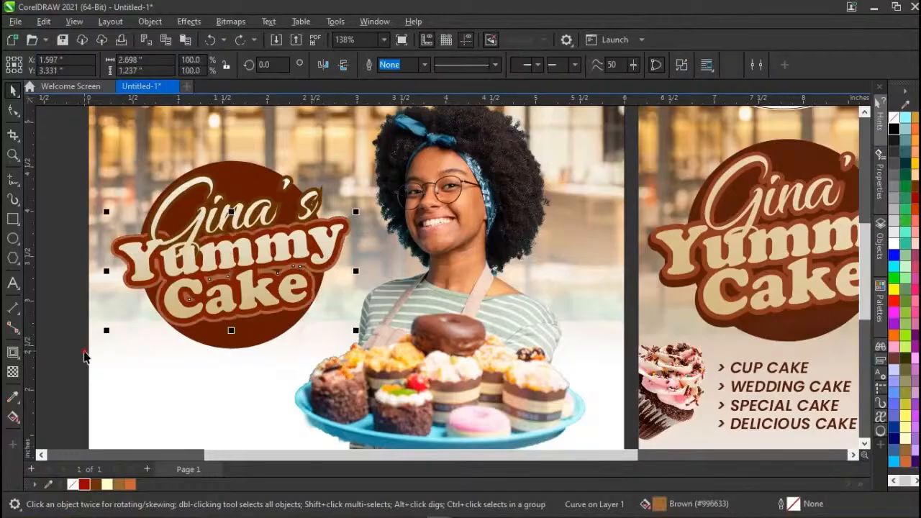
{"action": "left_click", "coordinate": [87, 353]}
Try shrinking the Gina's text to about 1.823 × 0.9 in and undo the resize.
{"action": "left_click", "coordinate": [248, 216]}
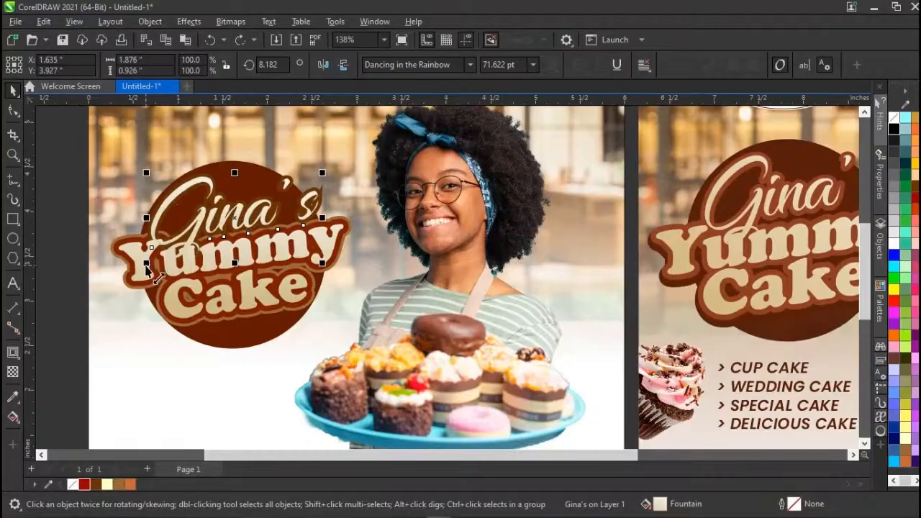
{"action": "left_click_drag", "start_coordinate": [146, 265], "coordinate": [150, 271]}
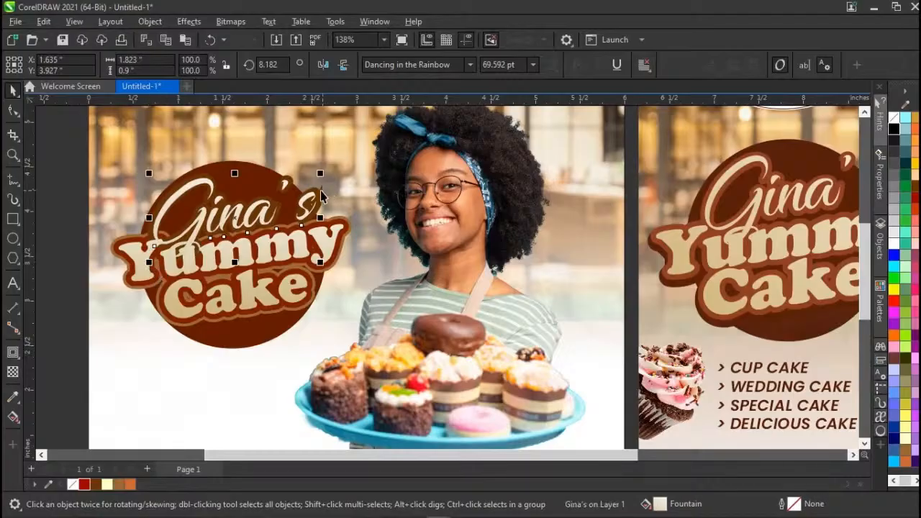
{"action": "left_click", "coordinate": [321, 191]}
{"action": "left_click", "coordinate": [322, 191]}
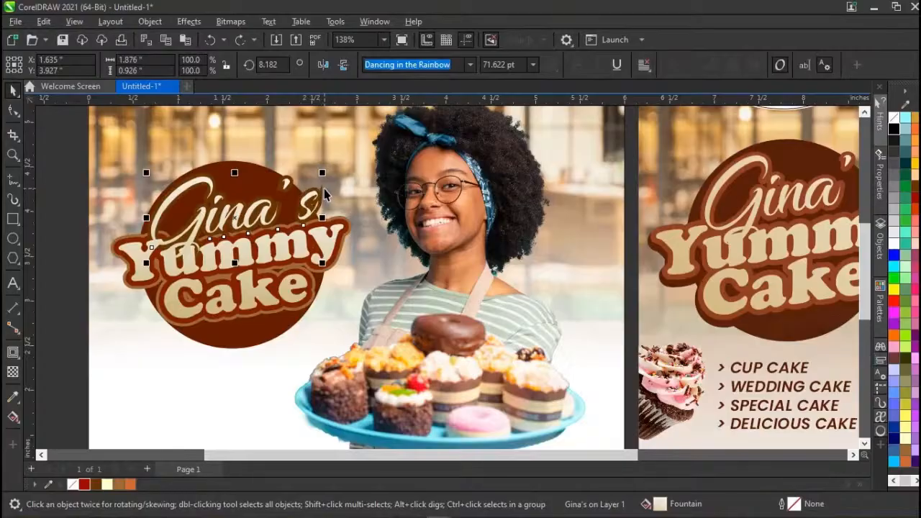
Shrink the Gina's text together with its outline to about 1.855 × 1.099 in and nudge both slightly up and right.
{"action": "left_click", "coordinate": [324, 191], "text": "shift"}
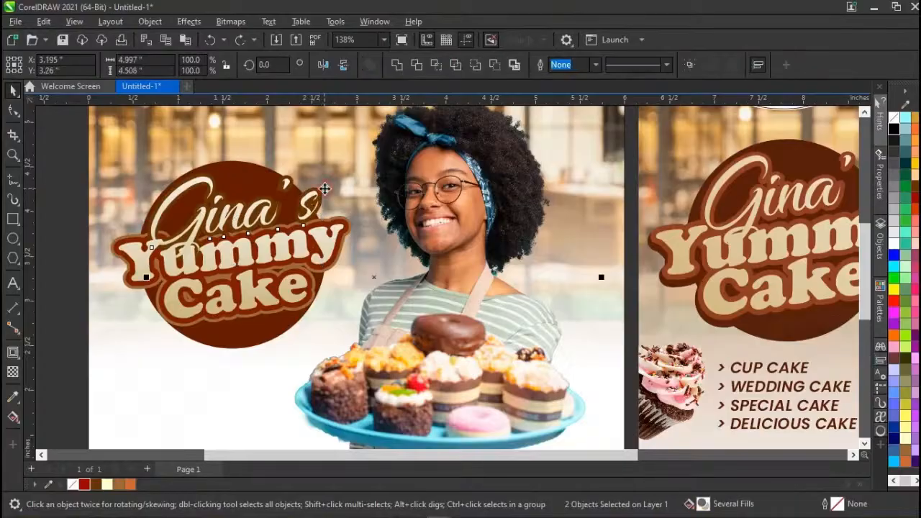
{"action": "left_click", "coordinate": [78, 258]}
{"action": "left_click", "coordinate": [321, 188]}
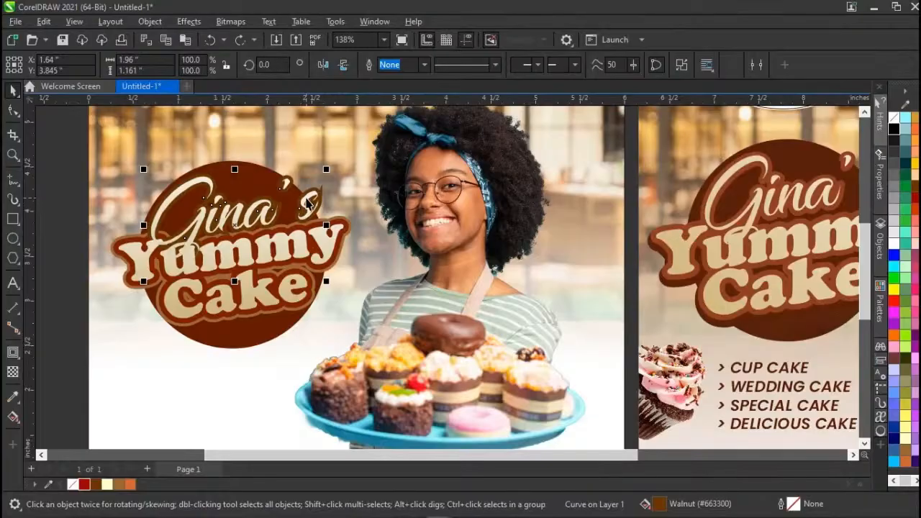
{"action": "left_click", "coordinate": [308, 204], "text": "shift"}
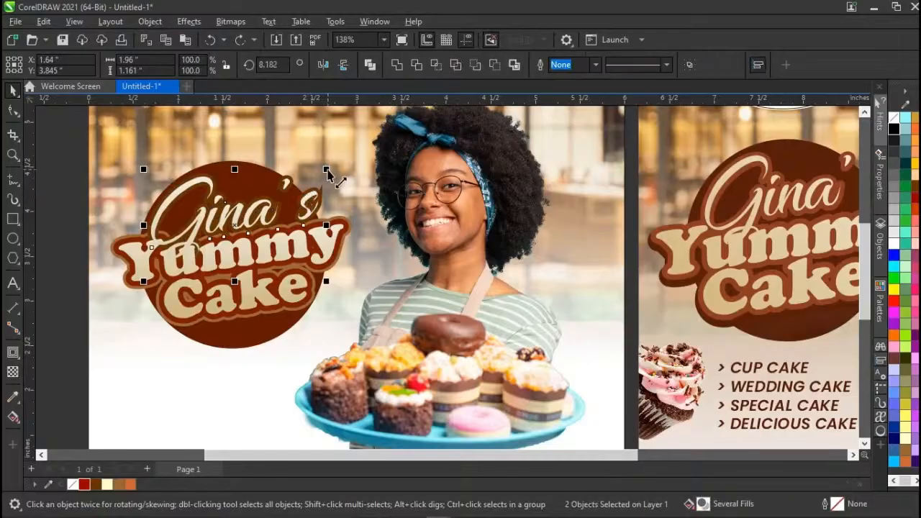
{"action": "left_click_drag", "start_coordinate": [326, 171], "coordinate": [325, 173]}
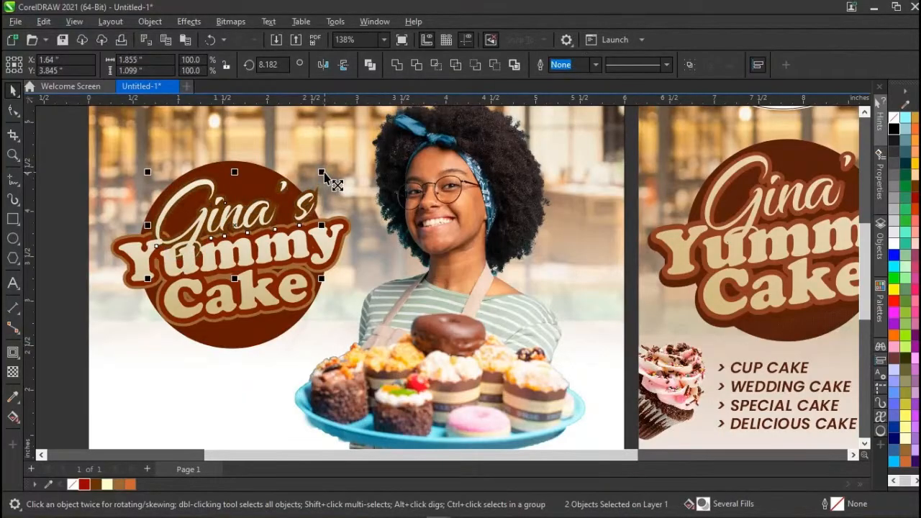
{"action": "key", "text": "Up"}
{"action": "key", "text": "Up"}
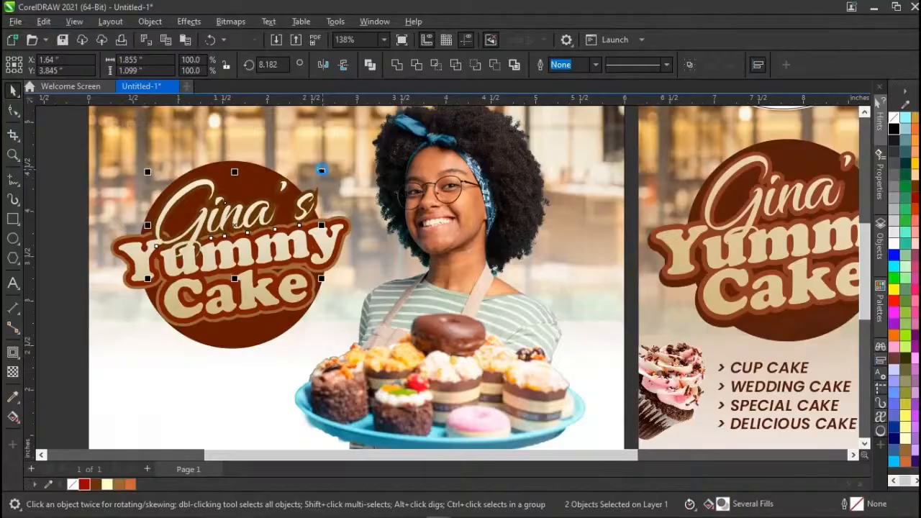
{"action": "key", "text": "Right"}
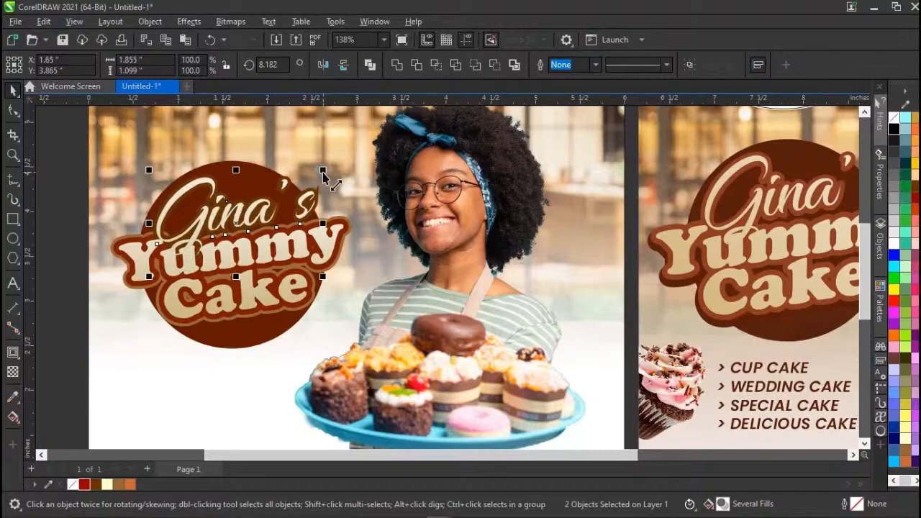
Shrink the Gina's text and outline further to about 1.668 × 0.988 in and nudge them up and left to X 1.615, Y 3.875 in.
{"action": "left_click_drag", "start_coordinate": [323, 172], "coordinate": [317, 175]}
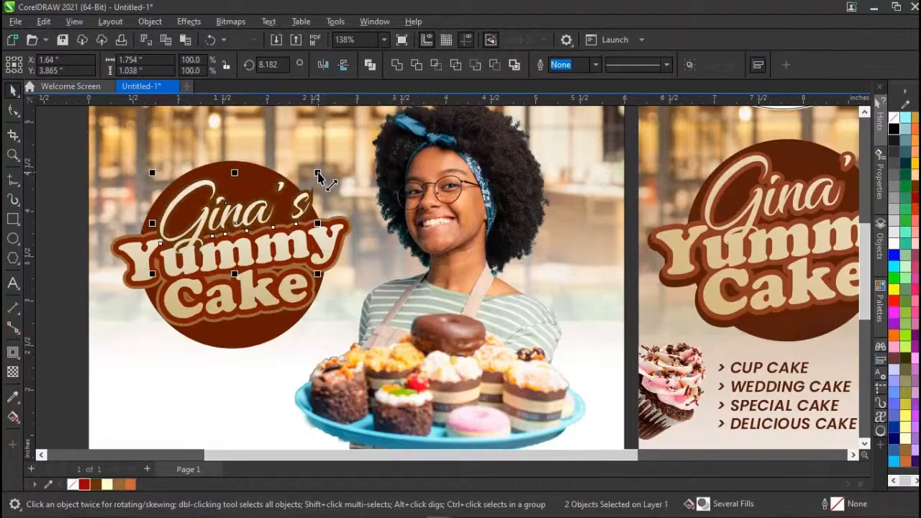
{"action": "key", "text": "Up"}
{"action": "key", "text": "Up"}
{"action": "key", "text": "Left"}
{"action": "key", "text": "Left"}
{"action": "key", "text": "Left"}
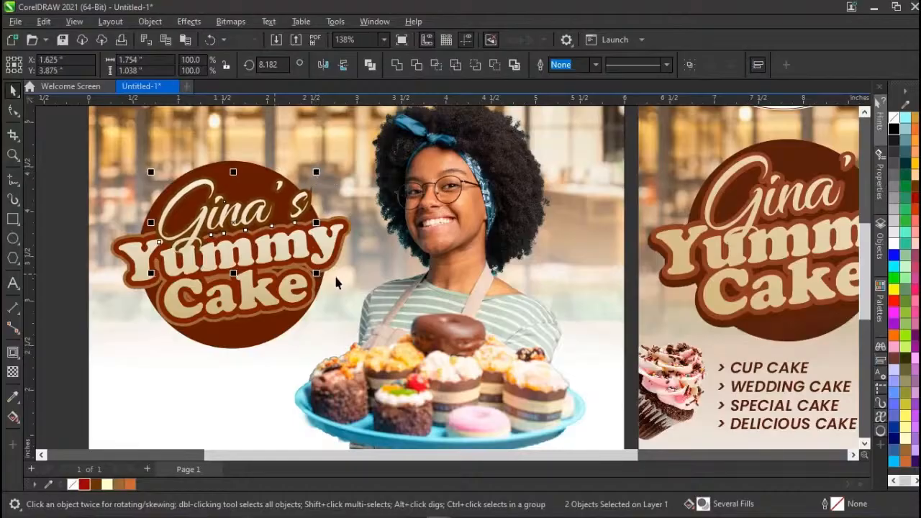
{"action": "left_click_drag", "start_coordinate": [317, 275], "coordinate": [315, 285]}
{"action": "key", "text": "ctrl+Left"}
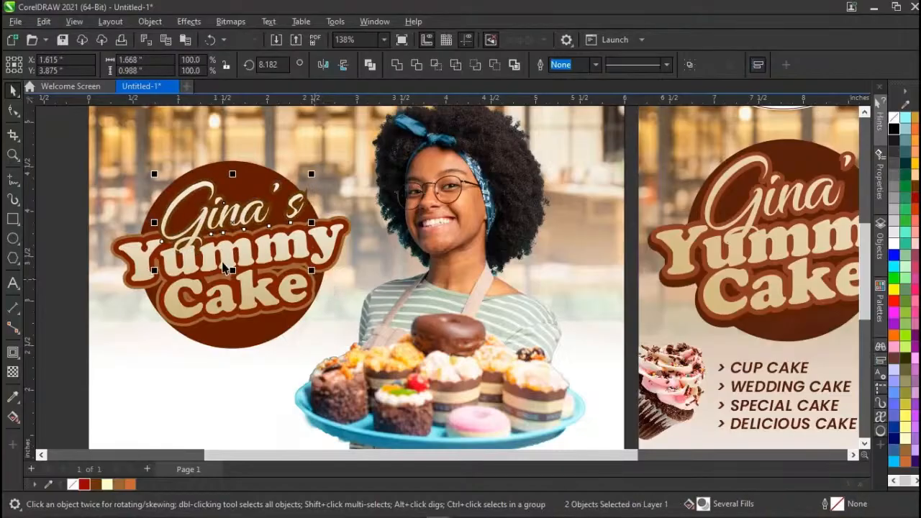
Fill the outline shape behind the Gina's text with Brown (#996633).
{"action": "left_click", "coordinate": [66, 266]}
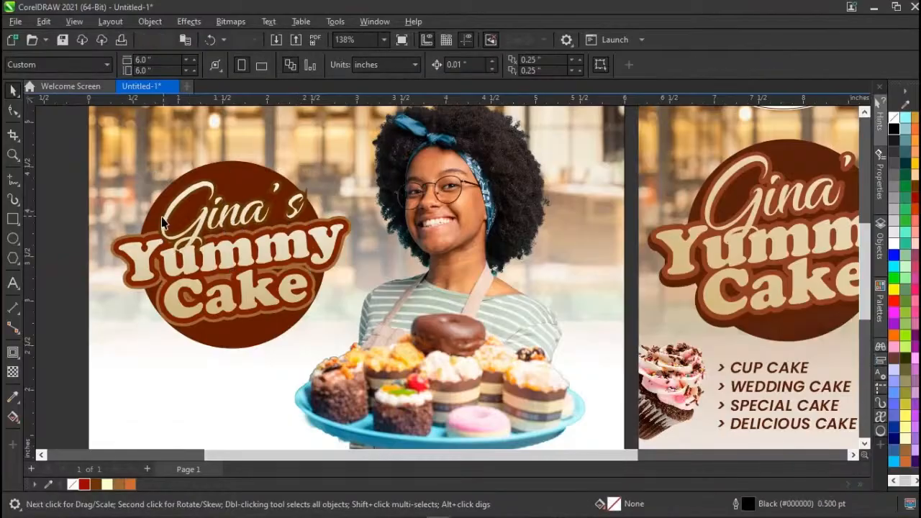
{"action": "left_click", "coordinate": [163, 218]}
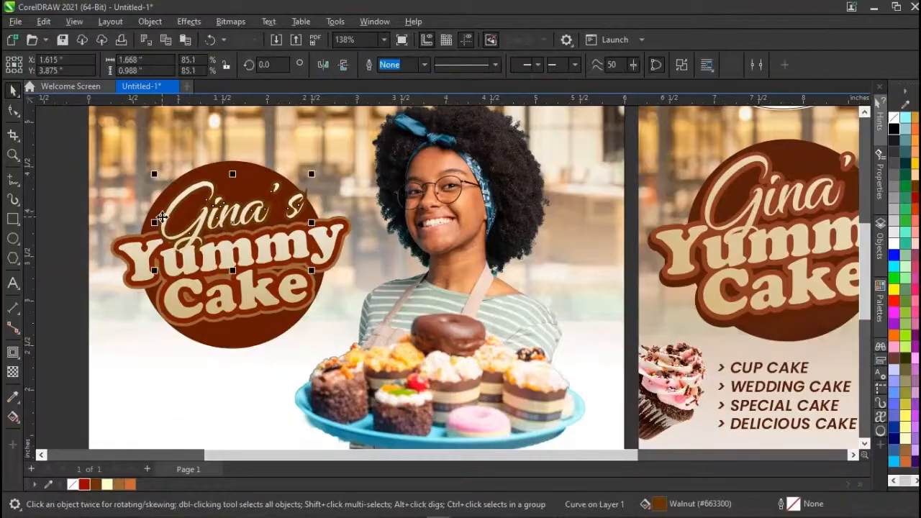
{"action": "left_click", "coordinate": [118, 484]}
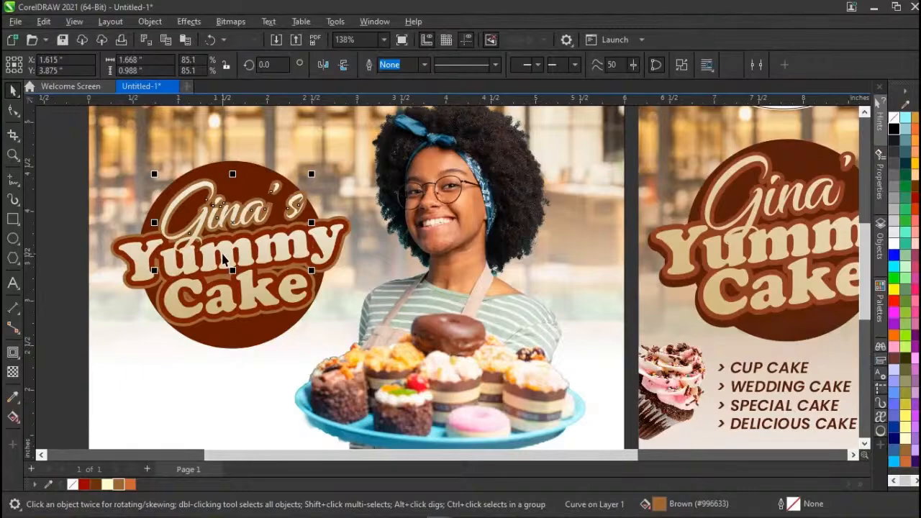
Lower the Gina's text and its outline together toward the Yummy lettering, to Y 3.815 in.
{"action": "left_click", "coordinate": [178, 203], "text": "shift"}
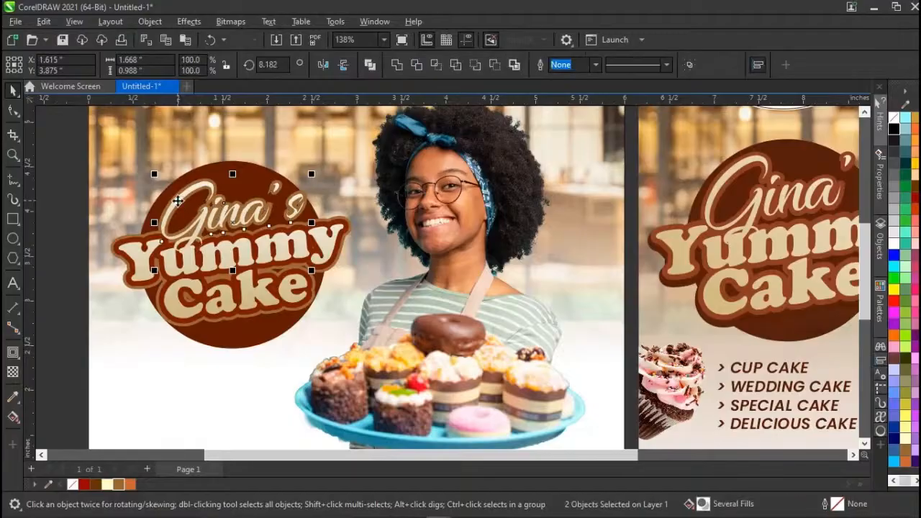
{"action": "key", "text": "Down"}
{"action": "key", "text": "Down"}
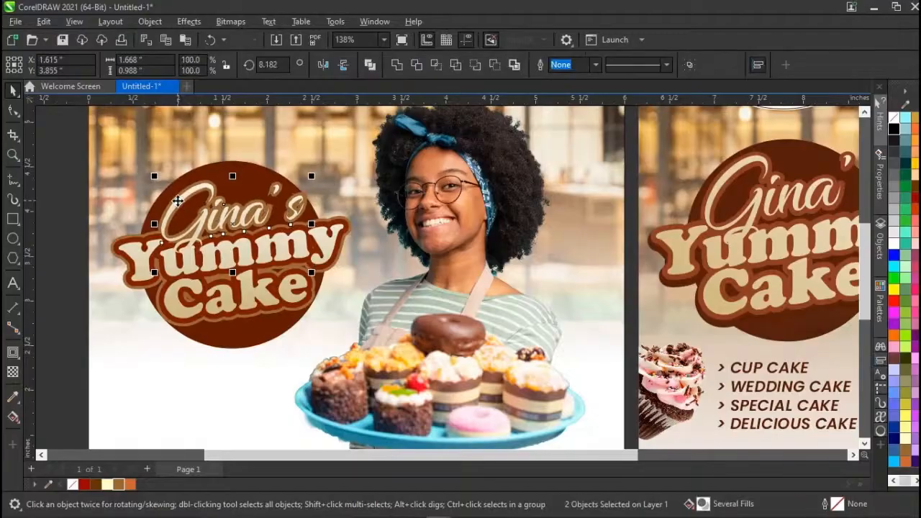
{"action": "key", "text": "Up"}
{"action": "scroll", "coordinate": [178, 202], "scroll_direction": "up", "scroll_amount": 2}
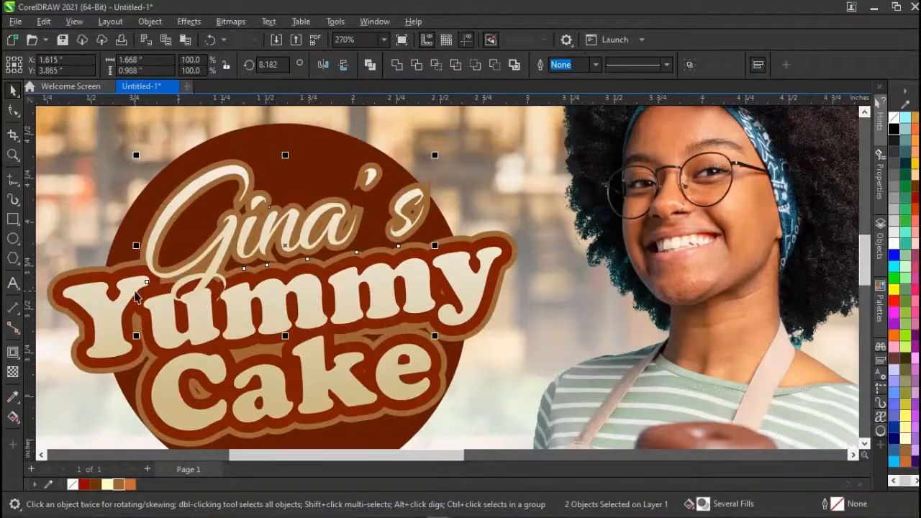
{"action": "key", "text": "Down"}
{"action": "key", "text": "Down"}
{"action": "key", "text": "Down"}
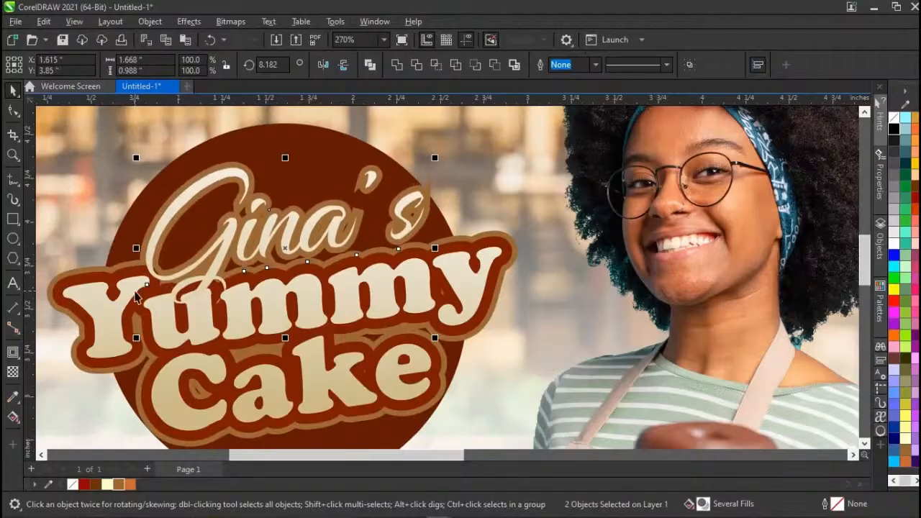
{"action": "key", "text": "Down"}
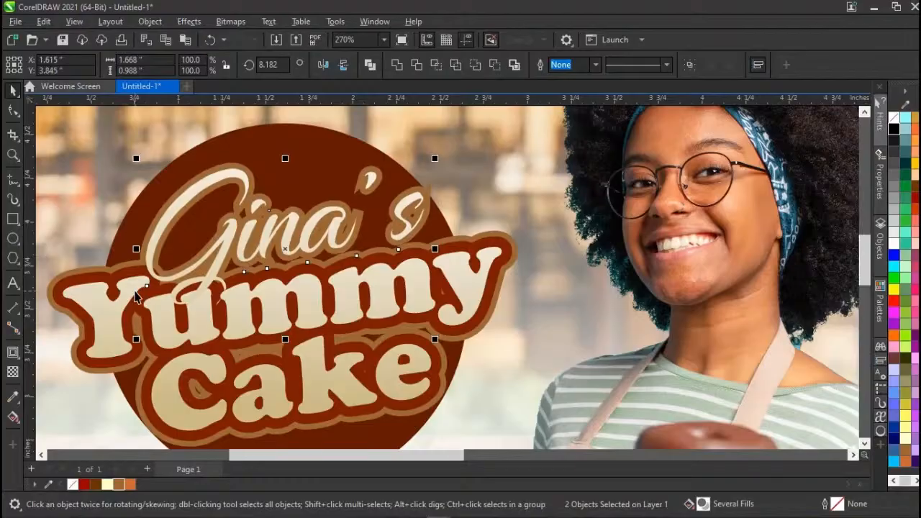
{"action": "key", "text": "Down"}
{"action": "key", "text": "Down"}
{"action": "key", "text": "Down"}
{"action": "key", "text": "Down"}
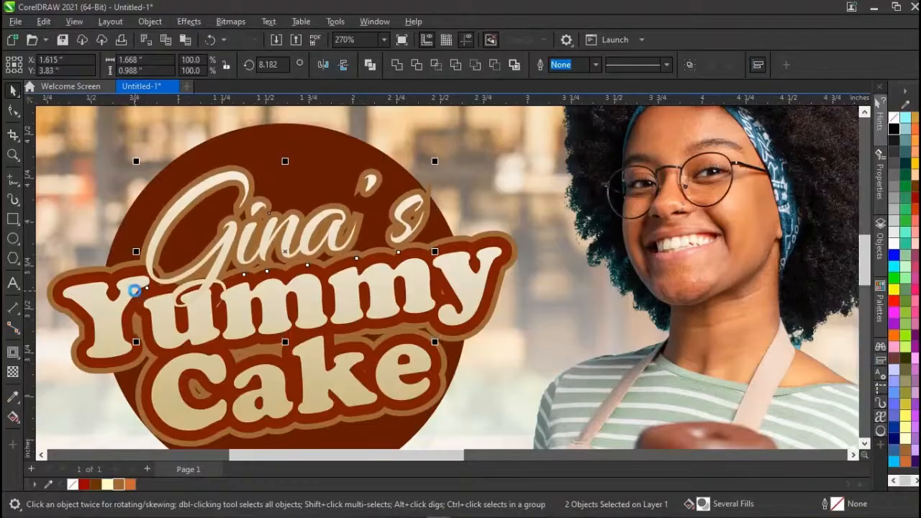
{"action": "key", "text": "Down"}
{"action": "key", "text": "Down"}
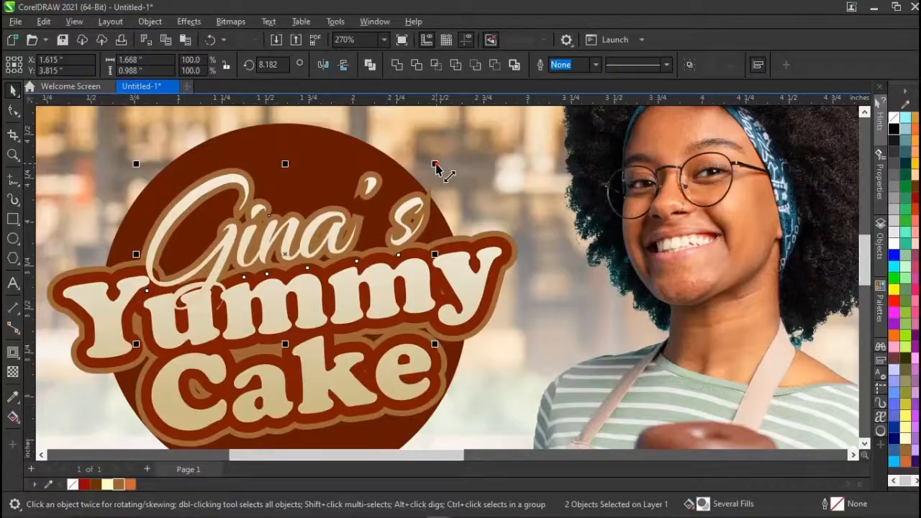
Shrink the Gina's text and outline to about 1.619 × 0.959 in and lower them to Y 3.795 in.
{"action": "left_click_drag", "start_coordinate": [434, 165], "coordinate": [429, 167]}
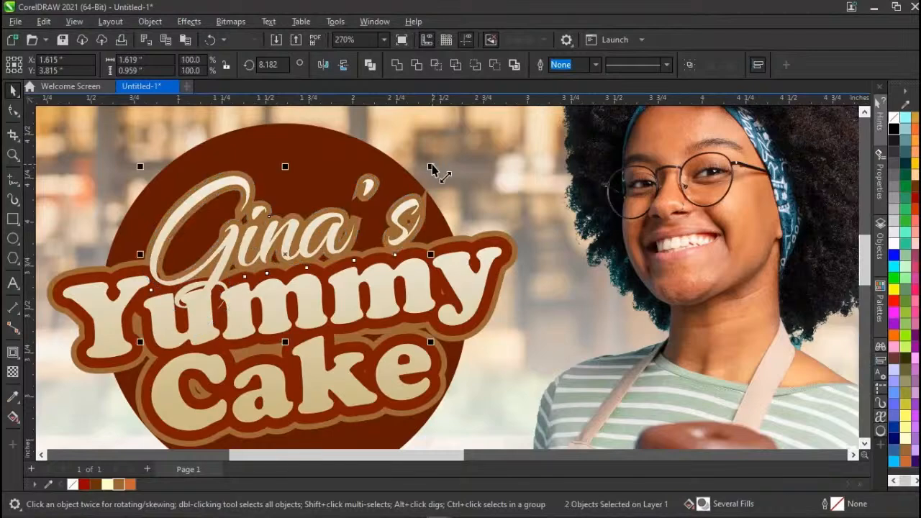
{"action": "key", "text": "Down"}
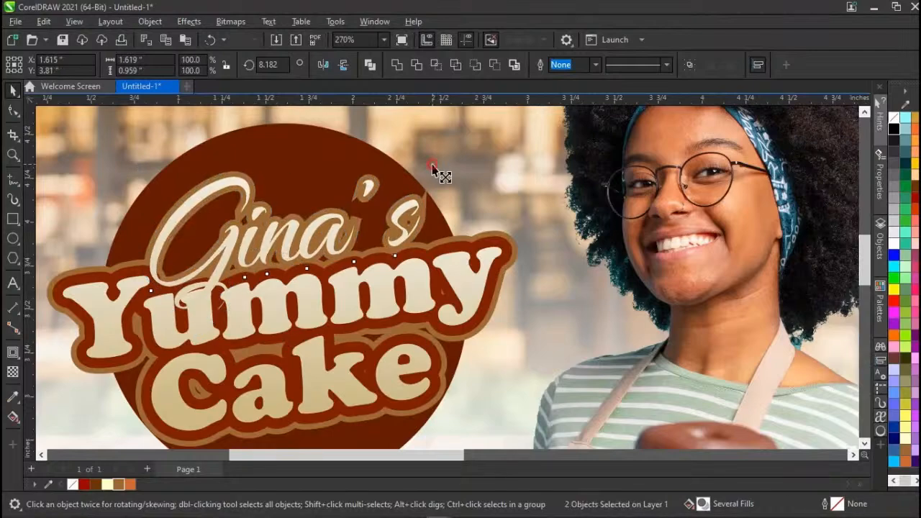
{"action": "key", "text": "ctrl+z"}
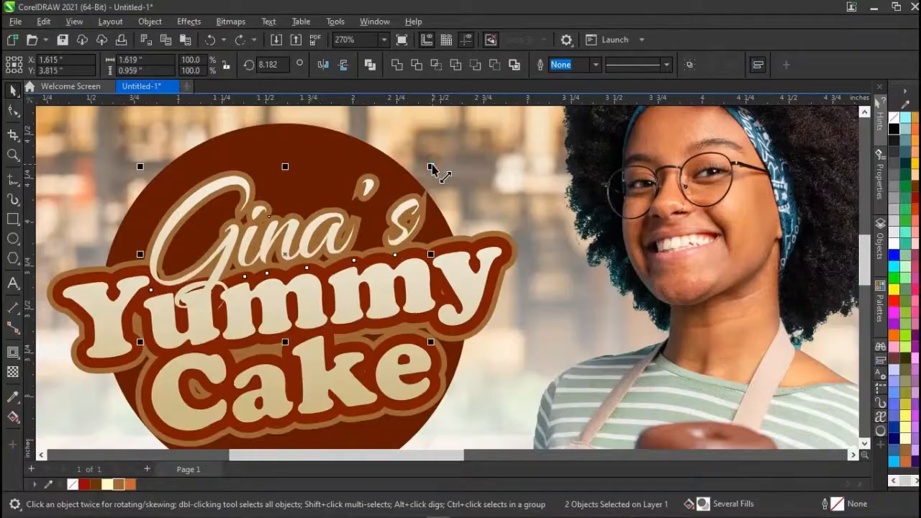
{"action": "key", "text": "Right"}
{"action": "key", "text": "Left"}
{"action": "key", "text": "Down"}
{"action": "key", "text": "Down"}
{"action": "key", "text": "Down"}
{"action": "key", "text": "Down"}
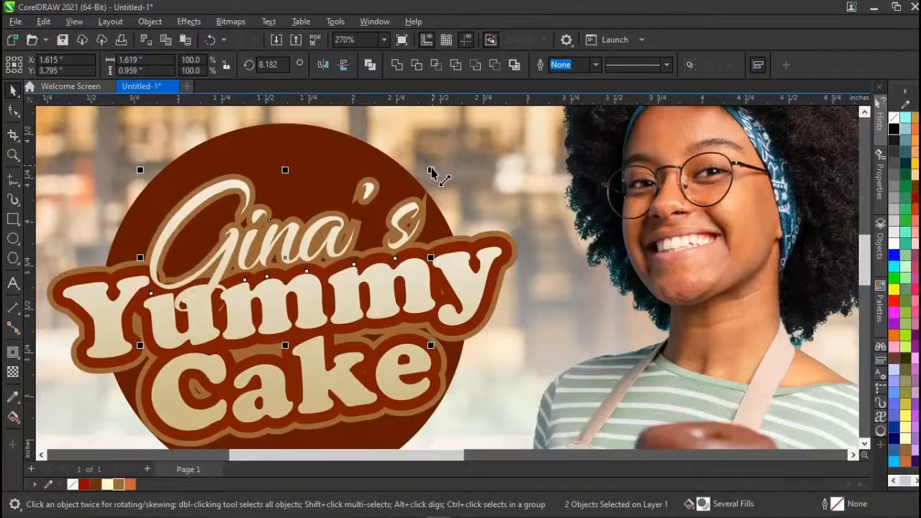
Try enlarging the Gina's text and outline to about 1.673 × 0.991 in and undo the resize.
{"action": "left_click_drag", "start_coordinate": [433, 171], "coordinate": [436, 167]}
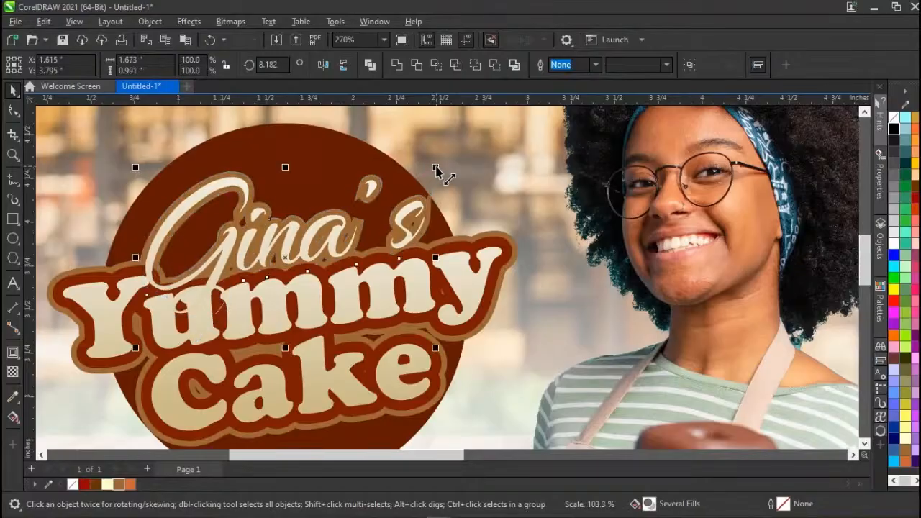
{"action": "key", "text": "ctrl+z"}
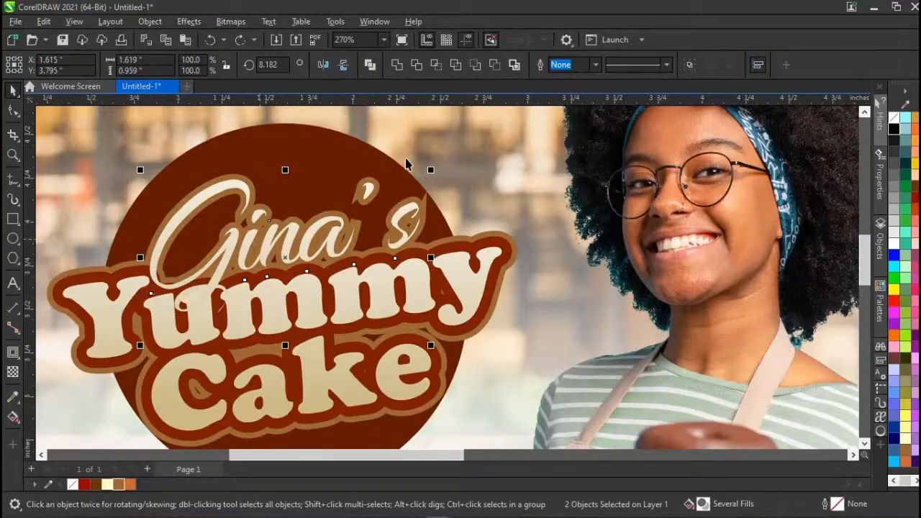
Enlarge the Gina's text and outline to about 1.655 × 0.98 in and reposition them at X 1.61, Y 3.835 in.
{"action": "left_click_drag", "start_coordinate": [432, 169], "coordinate": [434, 166]}
{"action": "key", "text": "Up"}
{"action": "key", "text": "Up"}
{"action": "key", "text": "Up"}
{"action": "key", "text": "Up"}
{"action": "key", "text": "Up"}
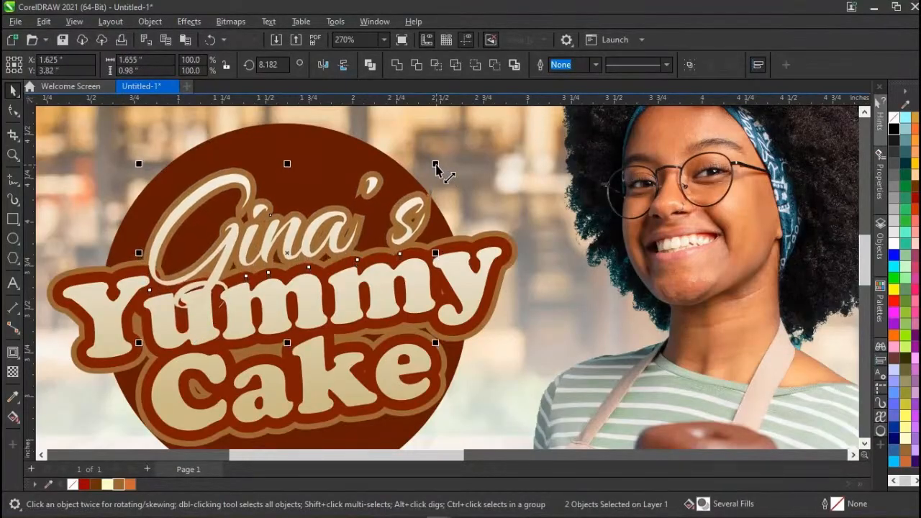
{"action": "key", "text": "Left"}
{"action": "key", "text": "Up"}
{"action": "key", "text": "Up"}
{"action": "key", "text": "Up"}
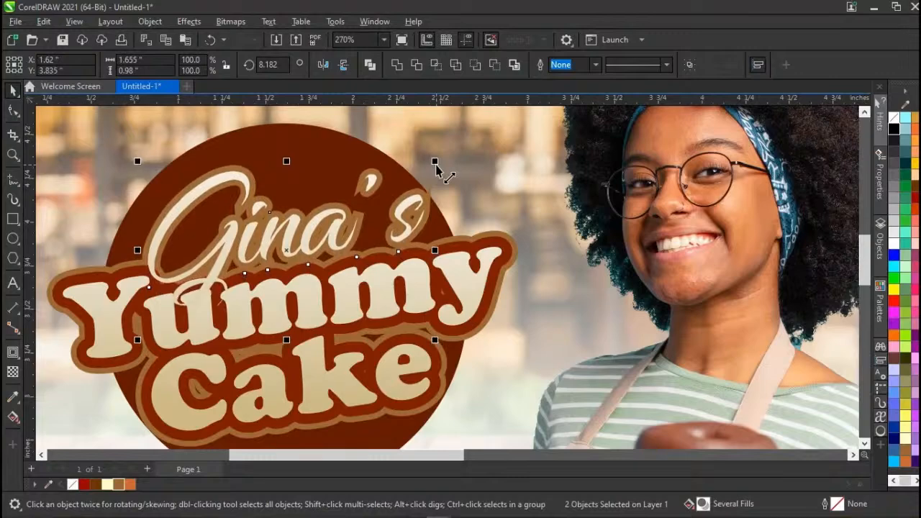
{"action": "key", "text": "Left"}
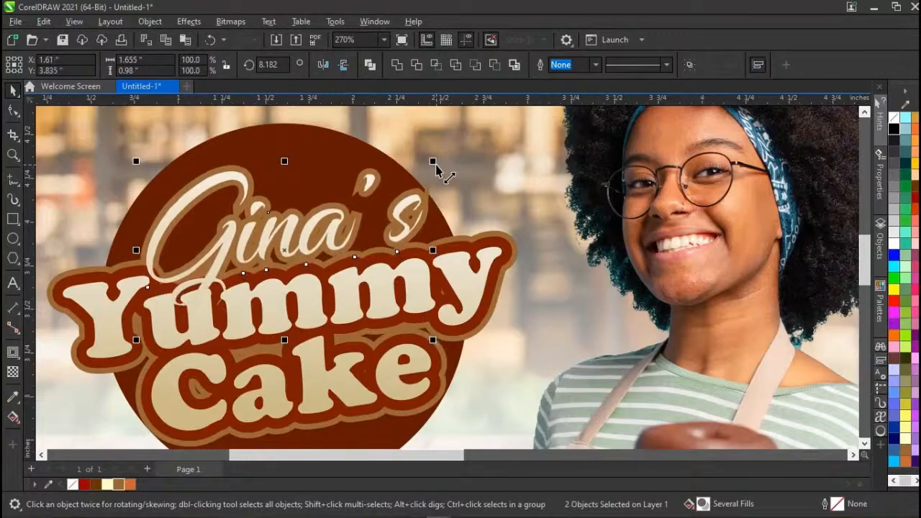
{"action": "left_click", "coordinate": [435, 165]}
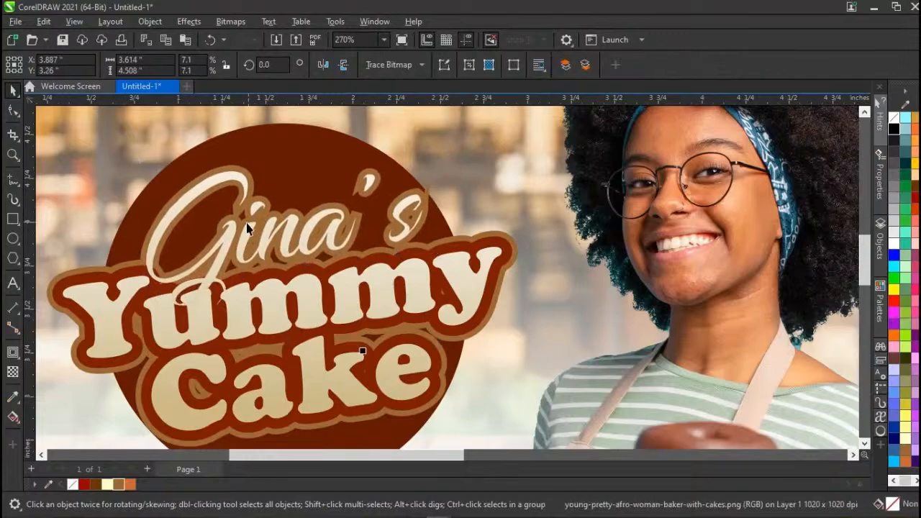
Adjust the Gina's text's fountain fill by moving the gradient's tan end farther down and left, near the circle's lower edge.
{"action": "left_click", "coordinate": [231, 242]}
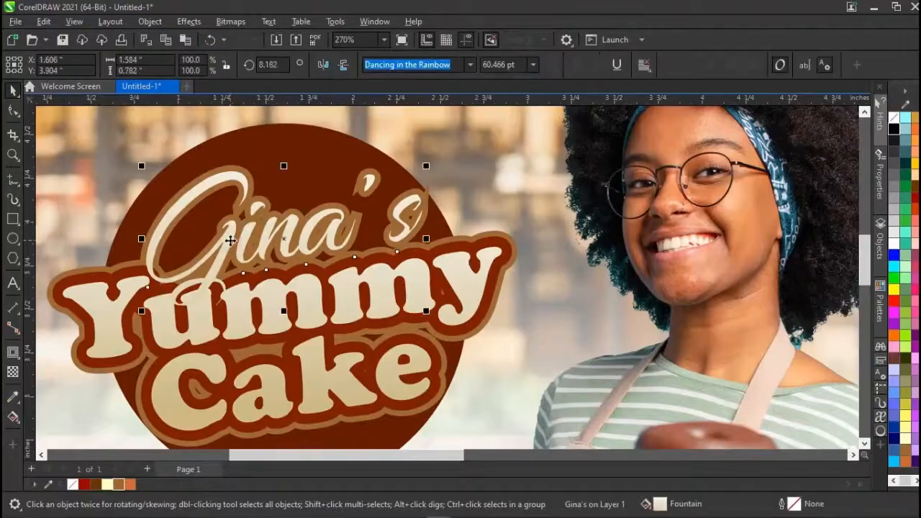
{"action": "left_click", "coordinate": [13, 416]}
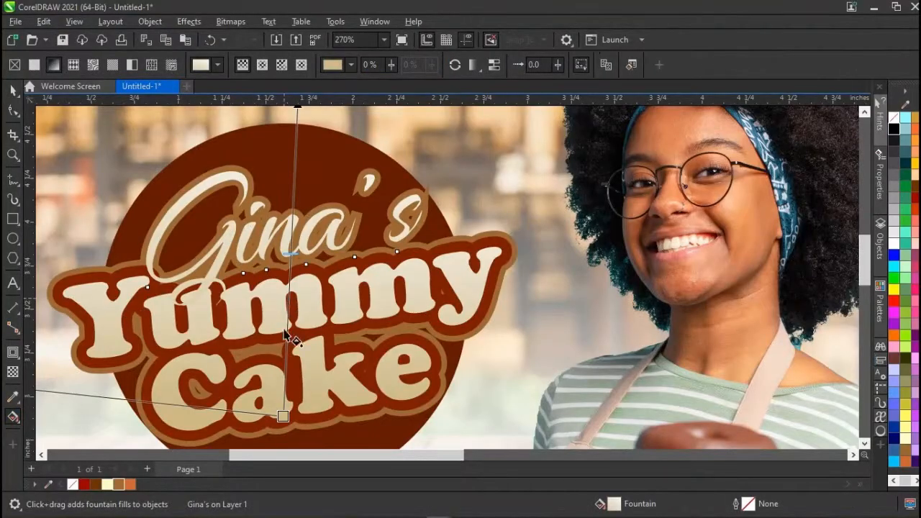
{"action": "left_click_drag", "start_coordinate": [283, 416], "coordinate": [256, 458]}
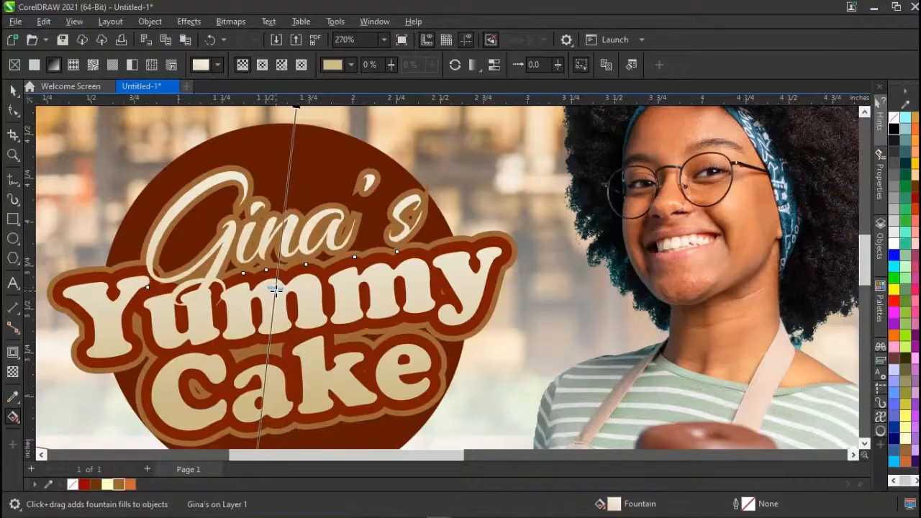
{"action": "scroll", "coordinate": [278, 288], "scroll_direction": "down", "scroll_amount": 2}
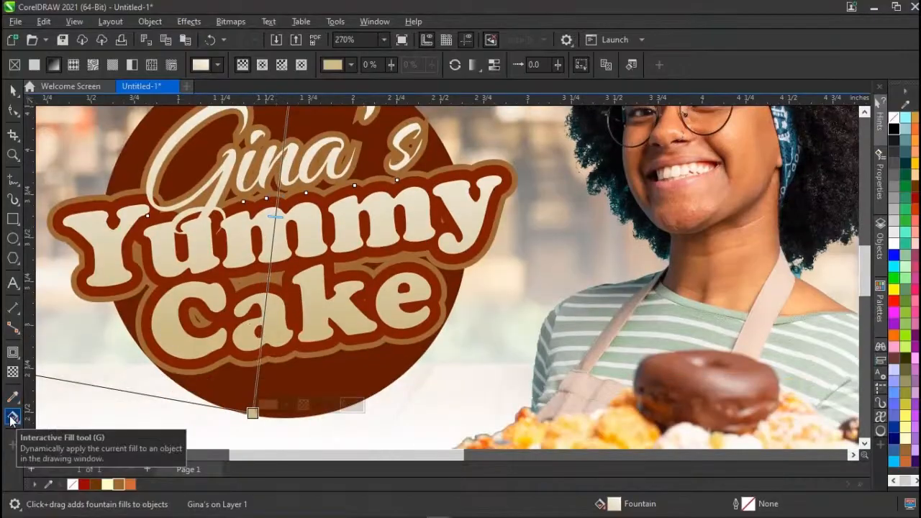
{"action": "left_click_drag", "start_coordinate": [252, 414], "coordinate": [246, 400]}
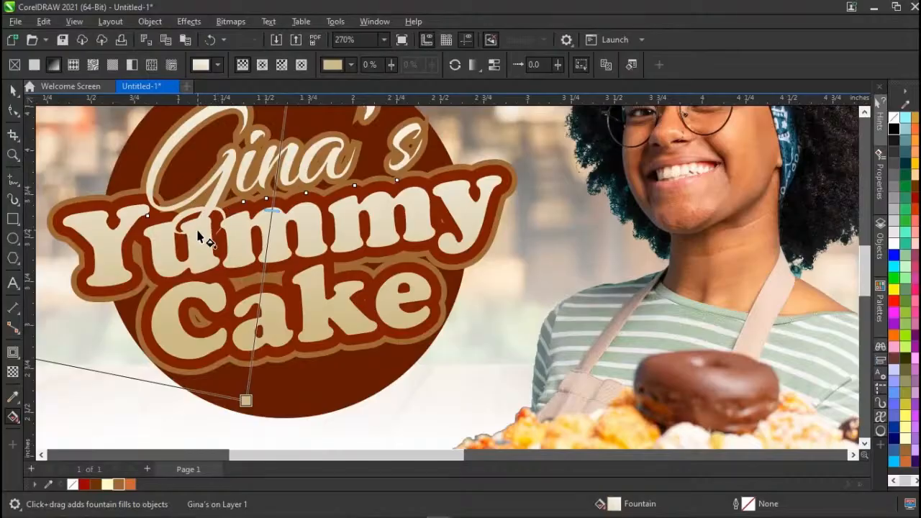
{"action": "key", "text": "space"}
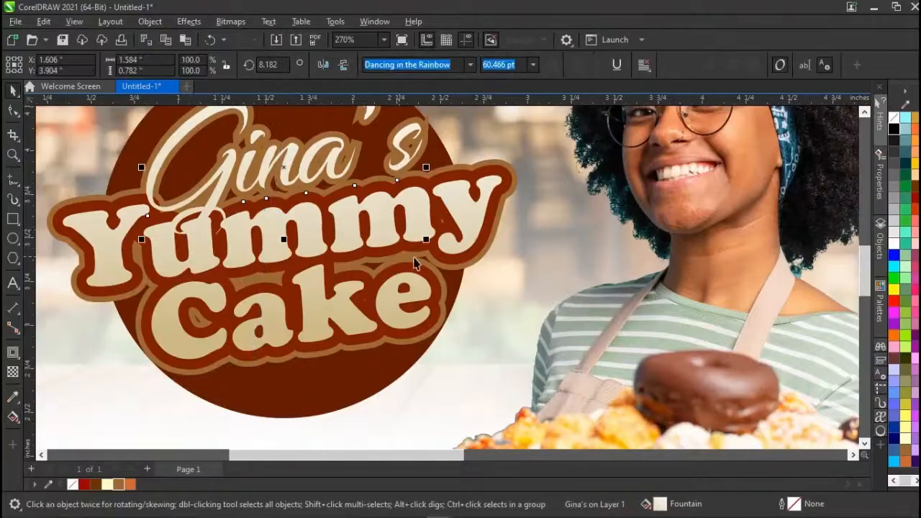
Compare the finished title circle with the reference flyer and examine the oval Gina Cakes logo above the reference title.
{"action": "scroll", "coordinate": [416, 264], "scroll_direction": "down", "scroll_amount": 5}
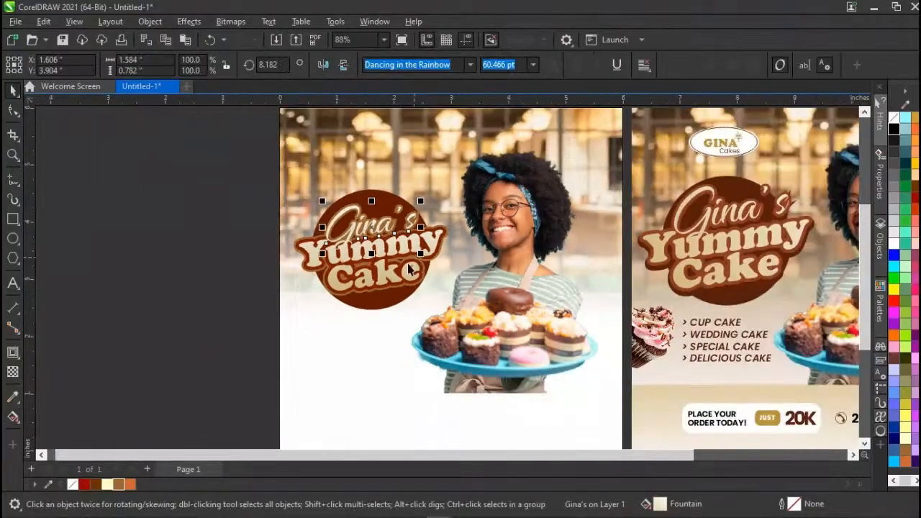
{"action": "left_click", "coordinate": [257, 332]}
{"action": "scroll", "coordinate": [430, 302], "scroll_direction": "down", "scroll_amount": 1}
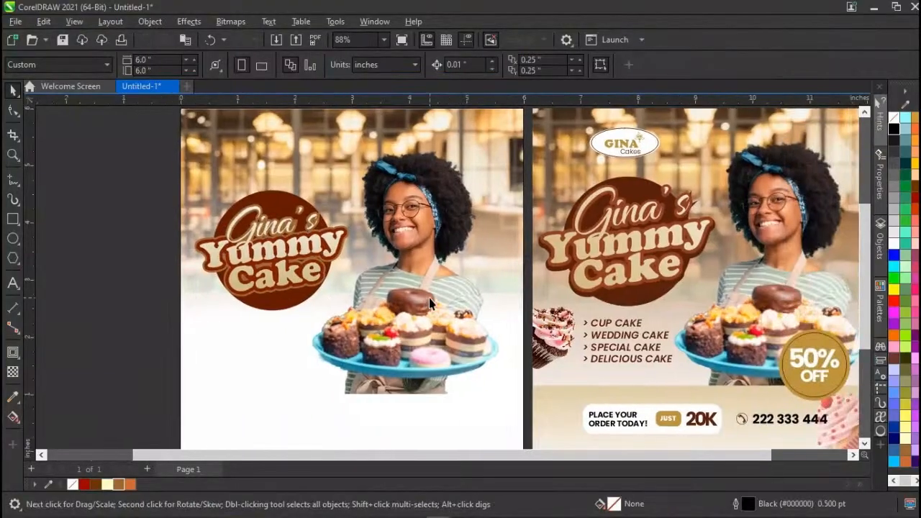
{"action": "scroll", "coordinate": [430, 303], "scroll_direction": "down", "scroll_amount": 1}
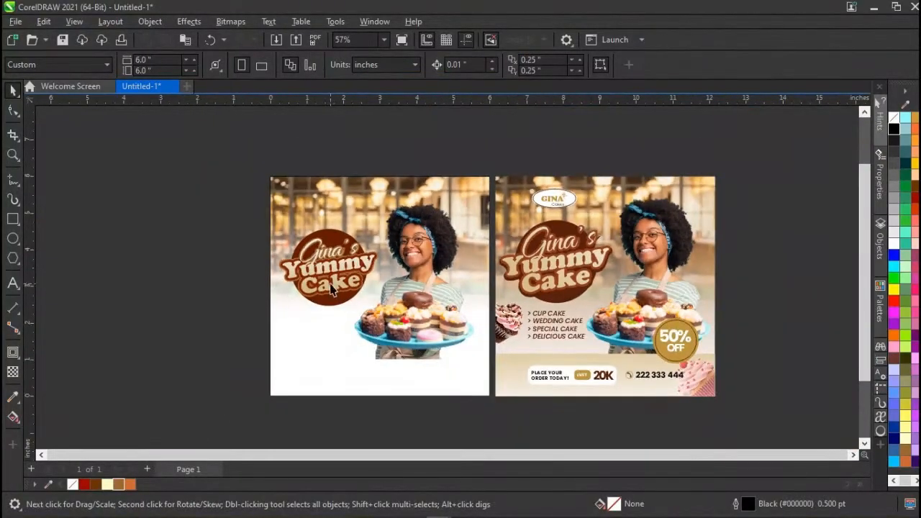
{"action": "scroll", "coordinate": [332, 288], "scroll_direction": "up", "scroll_amount": 1}
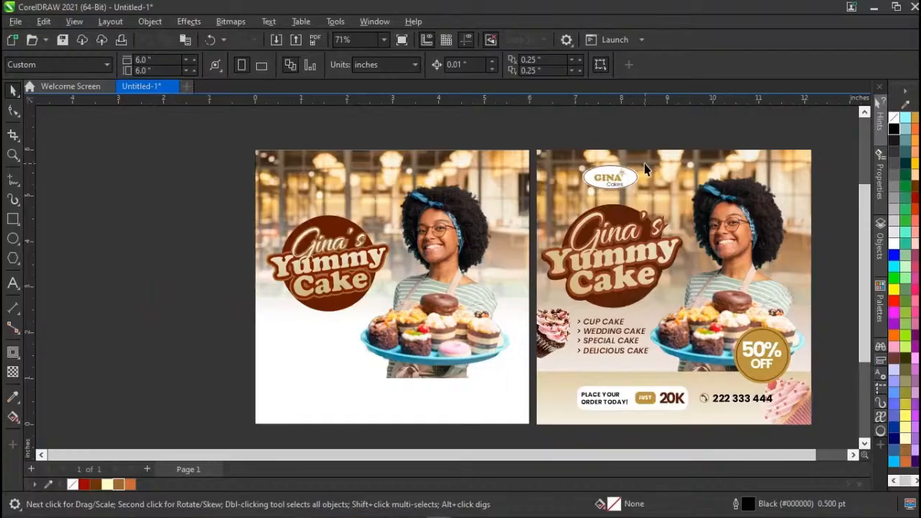
{"action": "scroll", "coordinate": [644, 163], "scroll_direction": "up", "scroll_amount": 3}
{"action": "scroll", "coordinate": [493, 235], "scroll_direction": "left", "scroll_amount": 3}
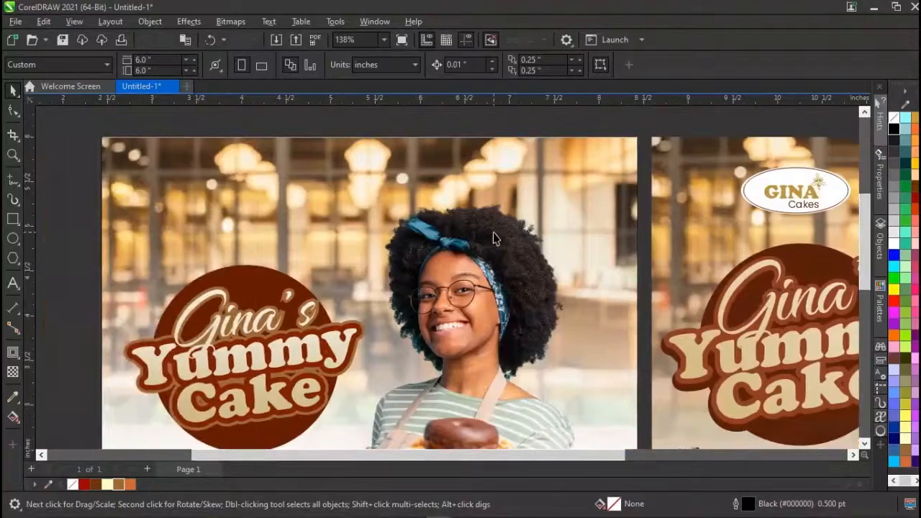
{"action": "scroll", "coordinate": [494, 234], "scroll_direction": "left", "scroll_amount": 1}
{"action": "scroll", "coordinate": [494, 234], "scroll_direction": "right", "scroll_amount": 3}
{"action": "scroll", "coordinate": [494, 234], "scroll_direction": "left", "scroll_amount": 1}
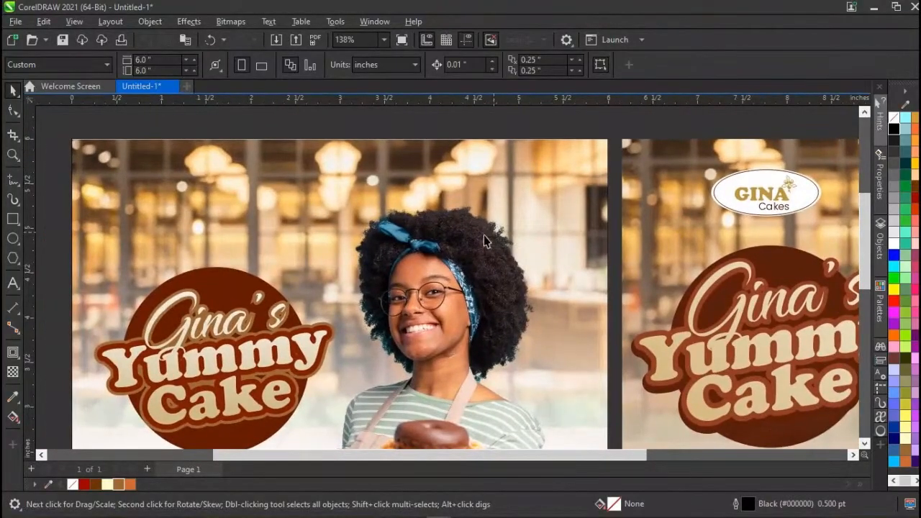
{"action": "left_click", "coordinate": [13, 241]}
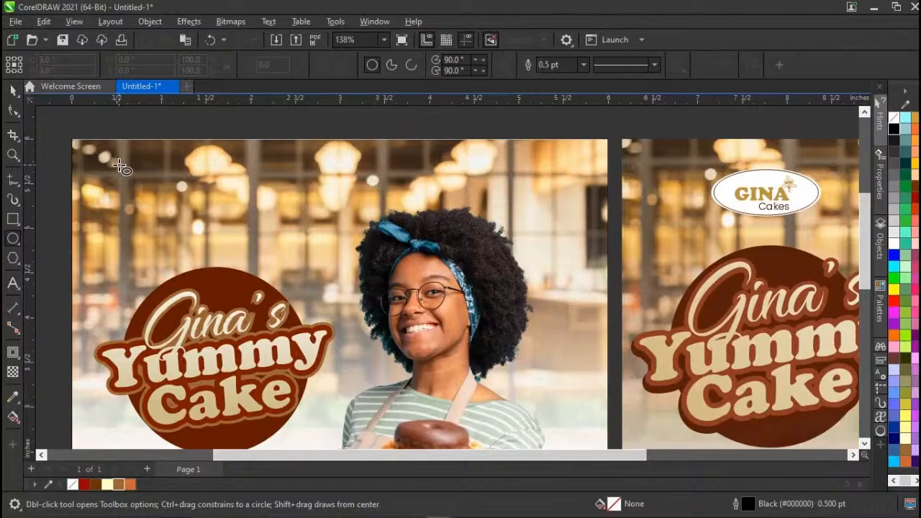
{"action": "left_click_drag", "start_coordinate": [120, 166], "coordinate": [171, 192]}
{"action": "key", "text": "ctrl+z"}
{"action": "left_click_drag", "start_coordinate": [179, 171], "coordinate": [306, 286]}
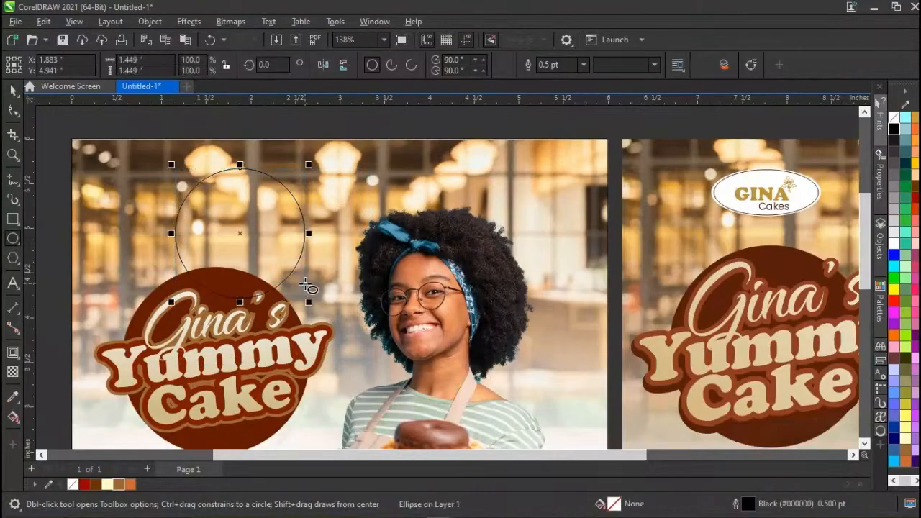
{"action": "key", "text": "ctrl+z"}
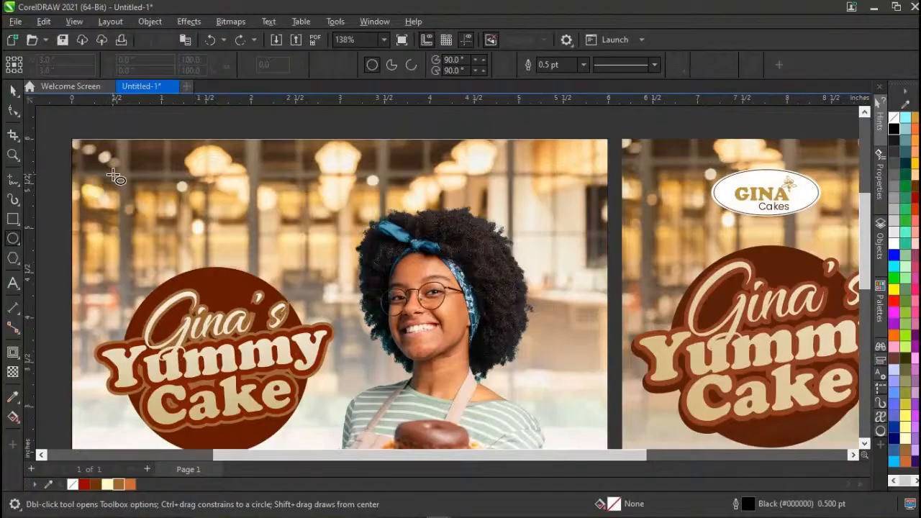
Draw a circle about 0.958 in across above the title circle and flatten it to an ellipse about 0.505 in high.
{"action": "left_click_drag", "start_coordinate": [114, 175], "coordinate": [203, 245]}
{"action": "key", "text": "space"}
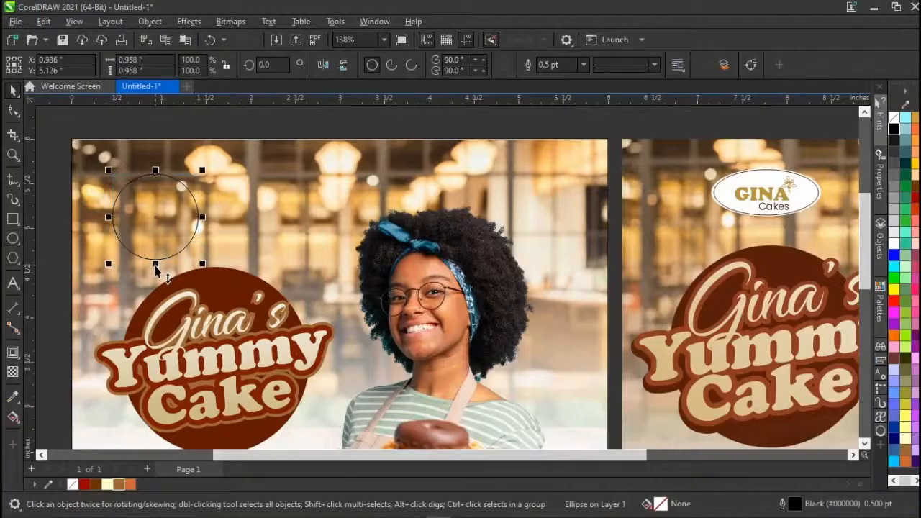
{"action": "left_click_drag", "start_coordinate": [155, 267], "coordinate": [160, 252]}
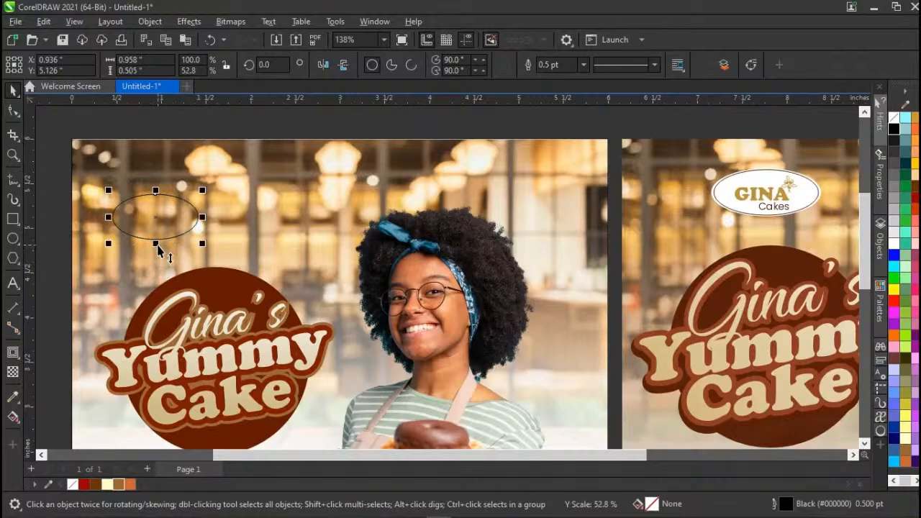
Move the ellipse to about Y 5.307 in above the title circle and centre it horizontally on that circle.
{"action": "left_click_drag", "start_coordinate": [156, 216], "coordinate": [223, 201]}
{"action": "left_click", "coordinate": [223, 277], "text": "shift"}
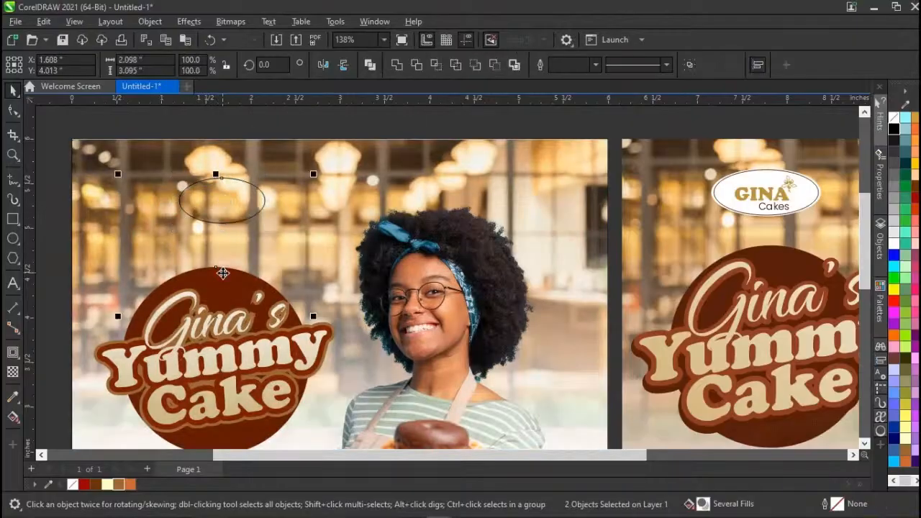
{"action": "key", "text": "c"}
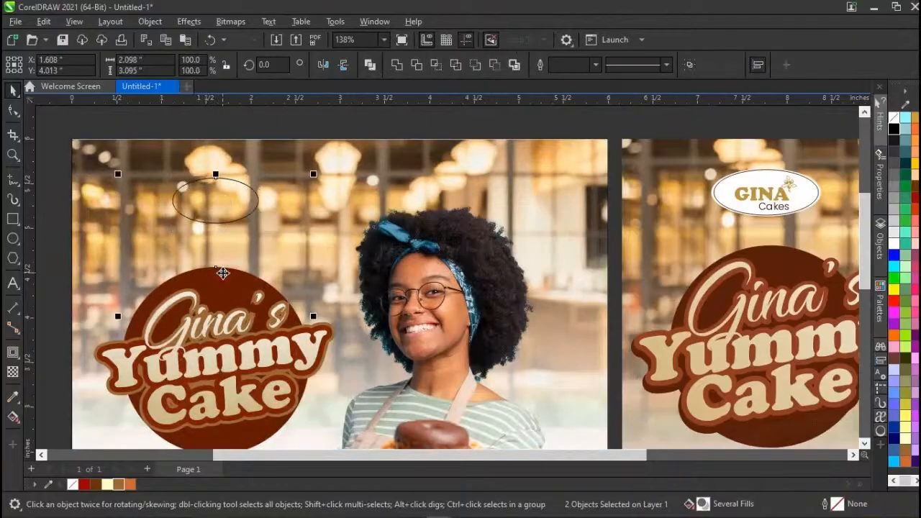
{"action": "left_click", "coordinate": [52, 289]}
Widen the ellipse symmetrically about its centre to about 1.153 in.
{"action": "left_click", "coordinate": [257, 200]}
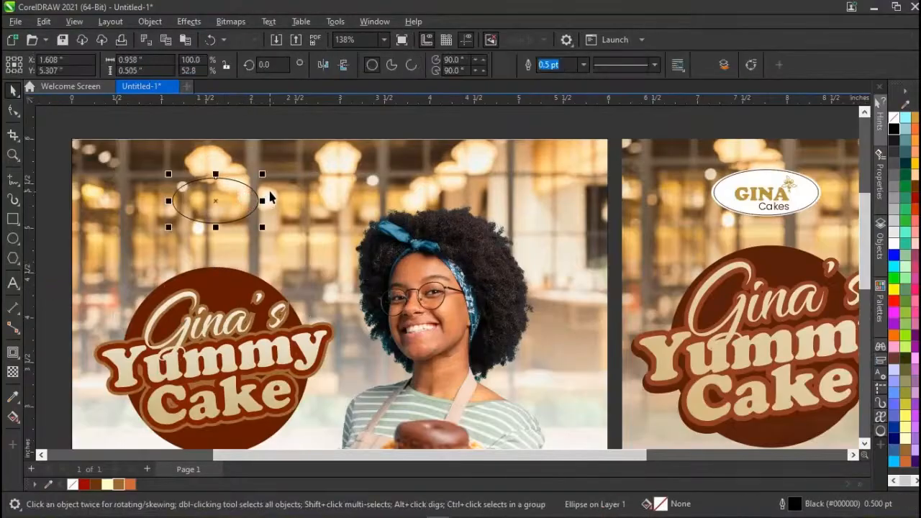
{"action": "left_click_drag", "start_coordinate": [264, 203], "coordinate": [273, 204]}
{"action": "left_click", "coordinate": [39, 284]}
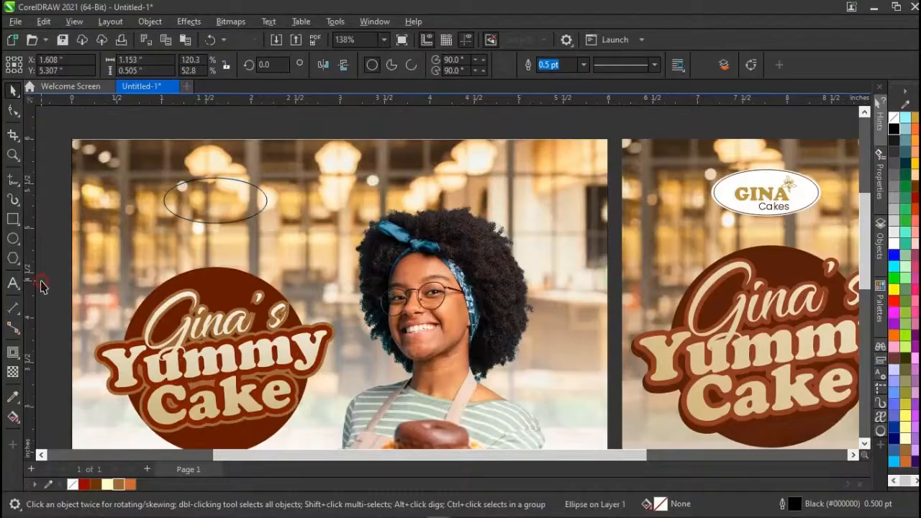
Fill the ellipse with Pale Yellow (#FFFFCC) and remove its outline.
{"action": "left_click", "coordinate": [227, 211]}
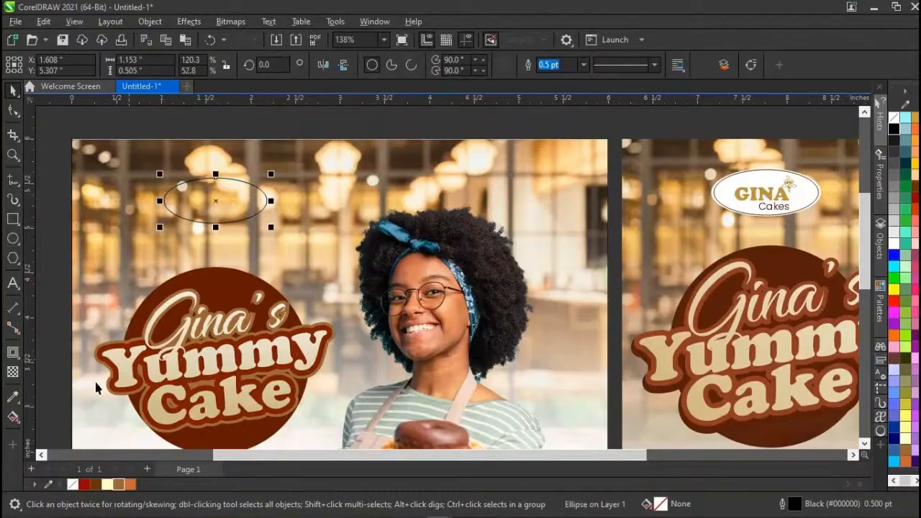
{"action": "left_click", "coordinate": [108, 486]}
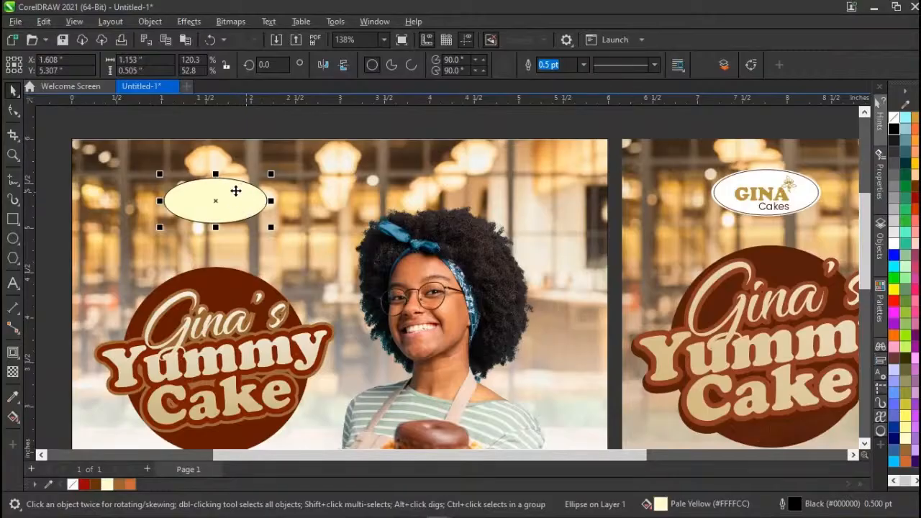
{"action": "right_click", "coordinate": [893, 116]}
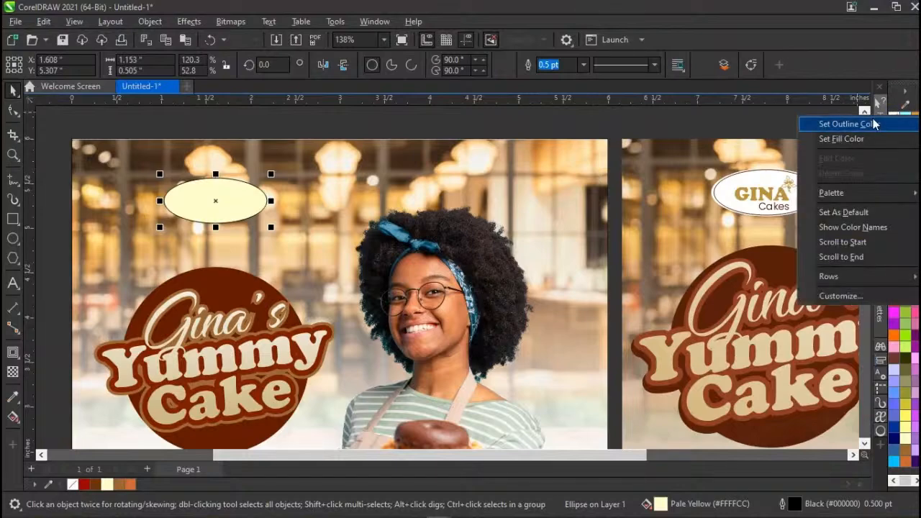
{"action": "left_click", "coordinate": [838, 126]}
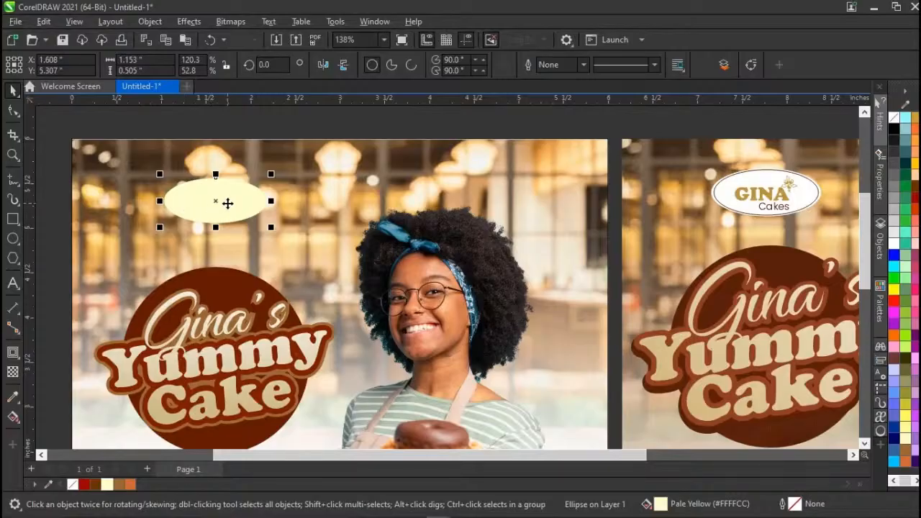
Duplicate the pale yellow ellipse in place and shrink the copy about its centre to about 1.062 × 0.466 in.
{"action": "left_click", "coordinate": [187, 200]}
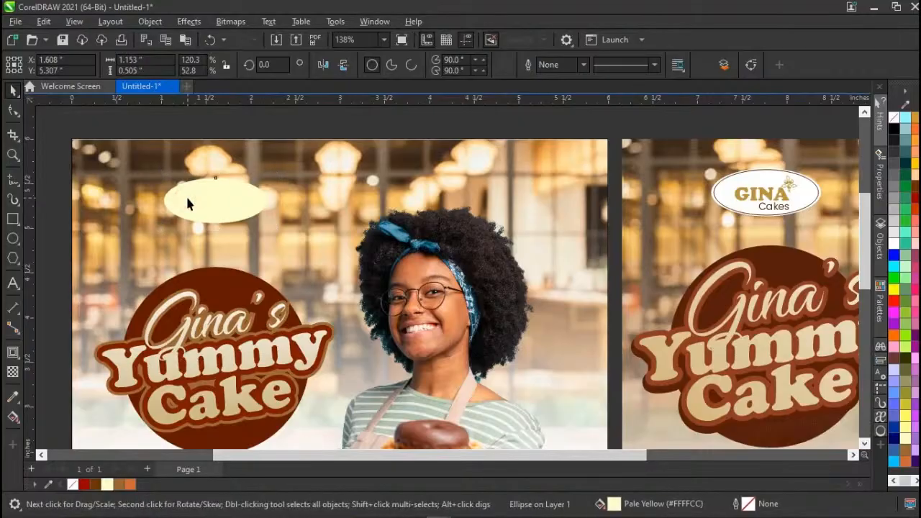
{"action": "left_click", "coordinate": [187, 200]}
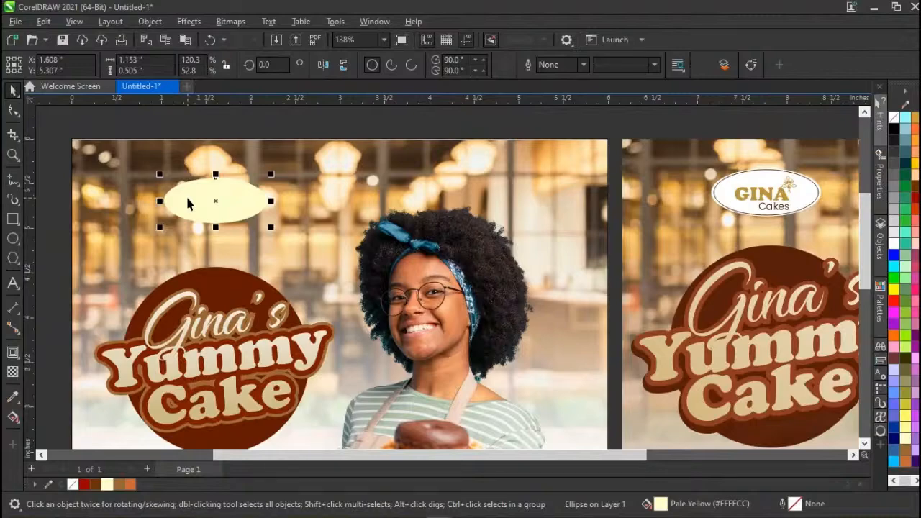
{"action": "left_click_drag", "start_coordinate": [188, 199], "coordinate": [247, 227]}
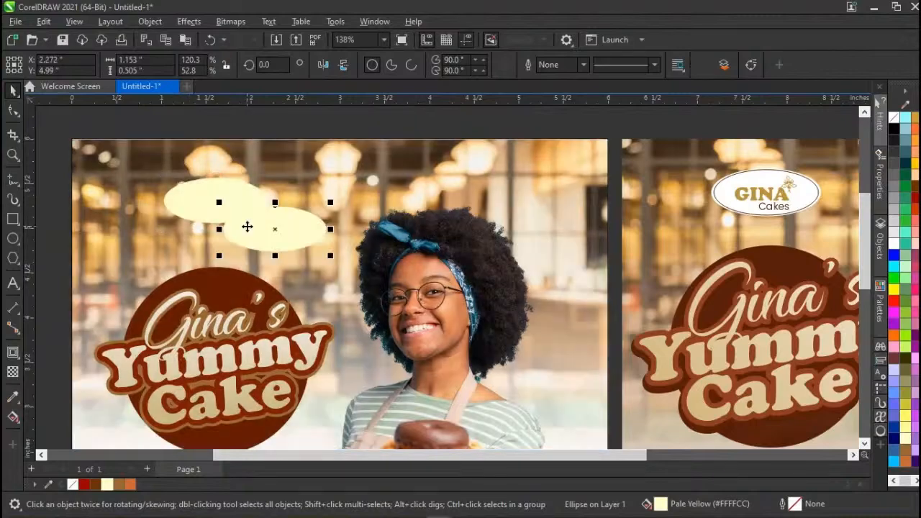
{"action": "key", "text": "ctrl+z"}
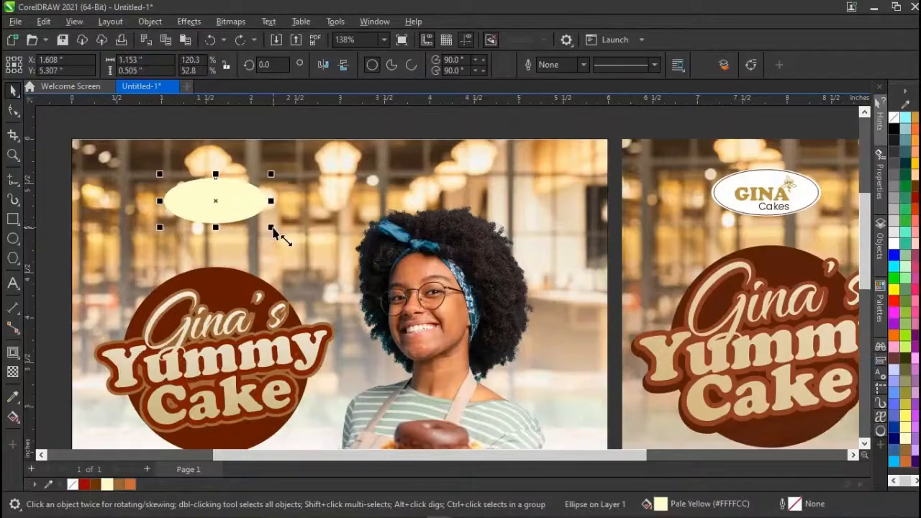
{"action": "mouse_move", "coordinate": [272, 229]}
{"action": "left_mouse_down"}
{"action": "mouse_move", "coordinate": [273, 241]}
{"action": "mouse_move", "coordinate": [269, 233]}
{"action": "left_mouse_up"}
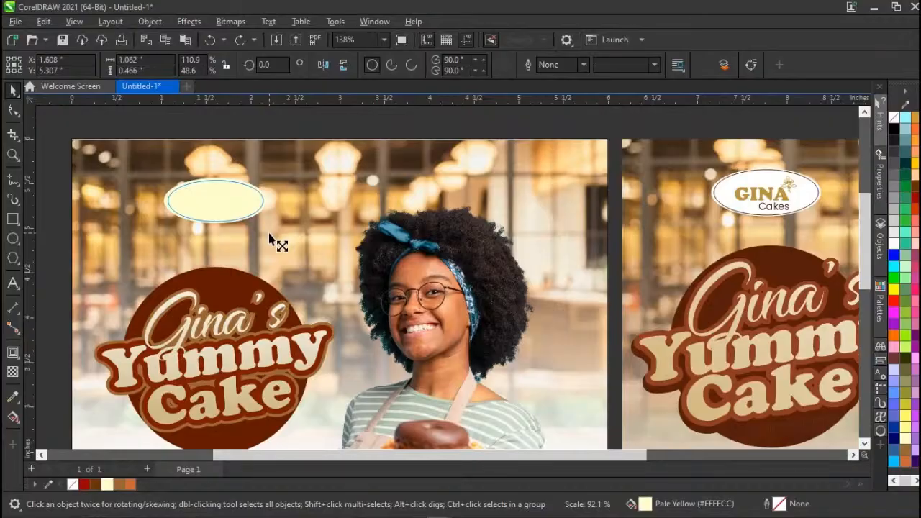
{"action": "left_click_drag", "start_coordinate": [270, 235], "coordinate": [268, 234]}
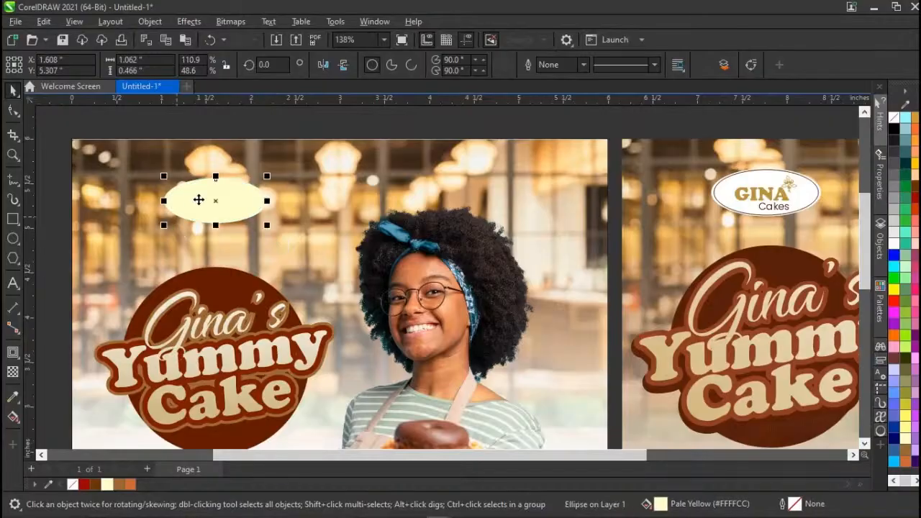
Try Walnut (#663300) and Ruby Red (#990000) outlines on the smaller ellipse.
{"action": "right_click", "coordinate": [97, 488]}
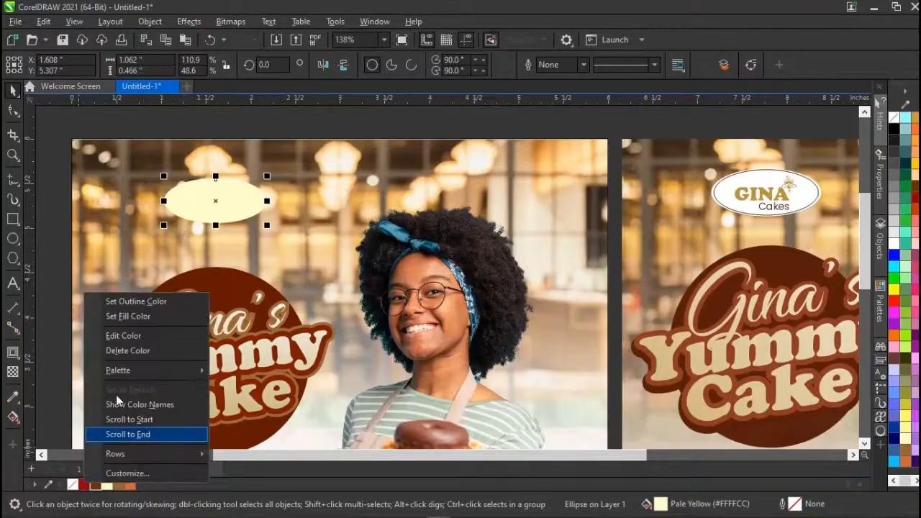
{"action": "left_click", "coordinate": [128, 302]}
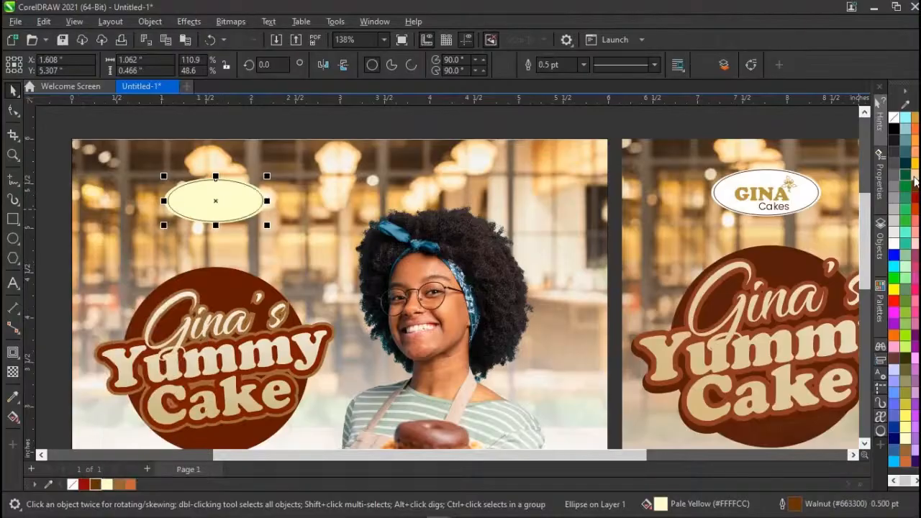
{"action": "right_click", "coordinate": [917, 202]}
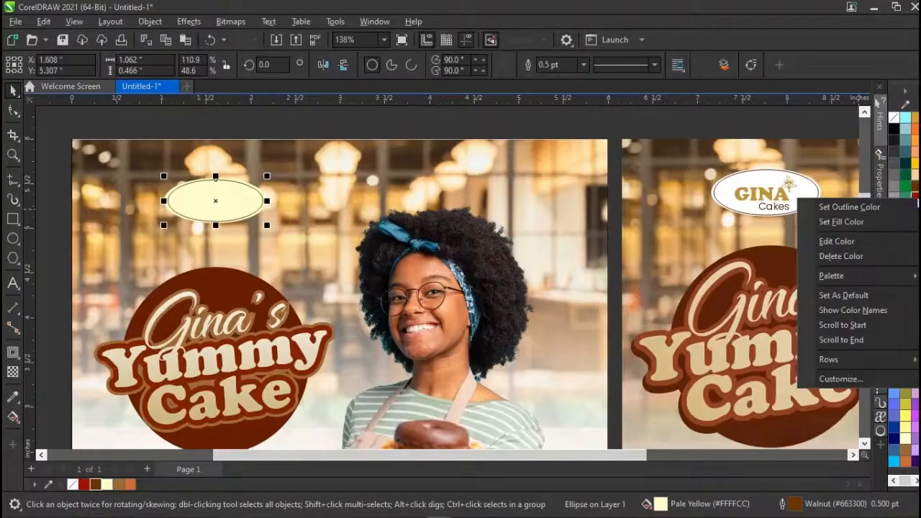
{"action": "left_click", "coordinate": [877, 208]}
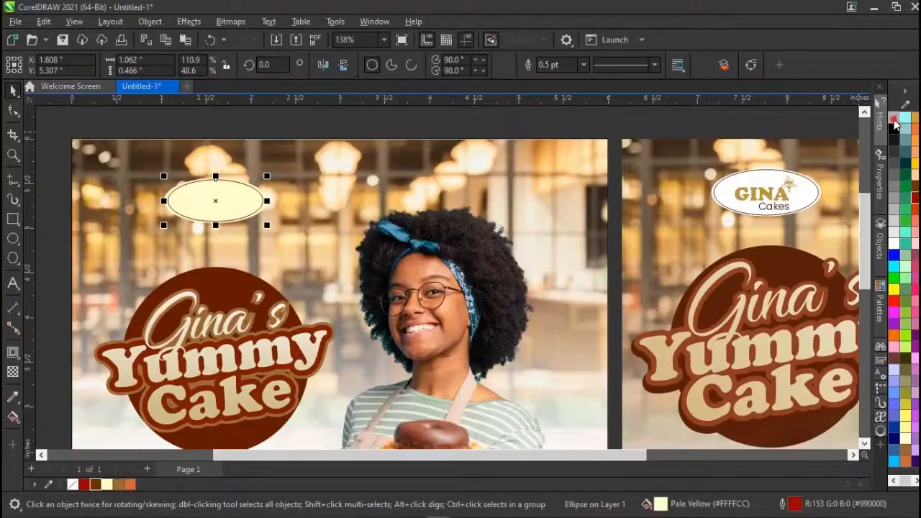
Remove the smaller ellipse's fill and outline, and reapply a Ruby Red (#990000) outline to it.
{"action": "left_click", "coordinate": [894, 122]}
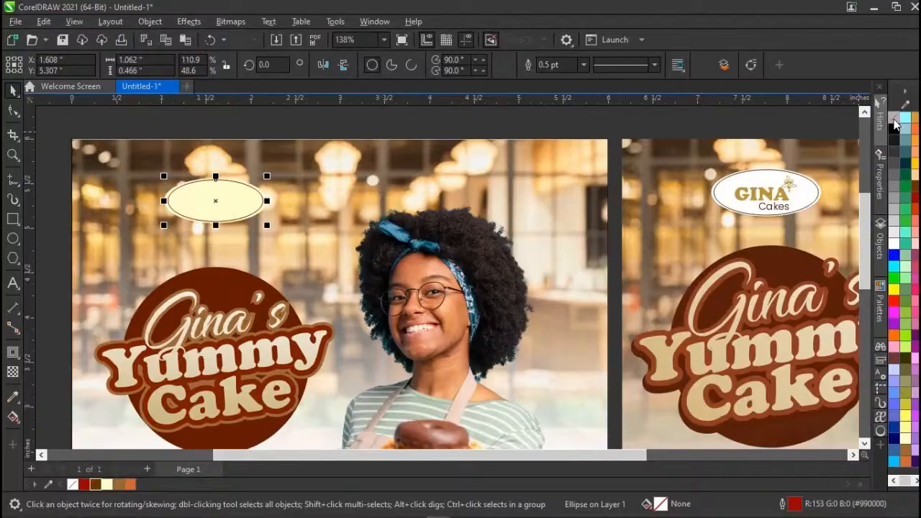
{"action": "right_click", "coordinate": [895, 123]}
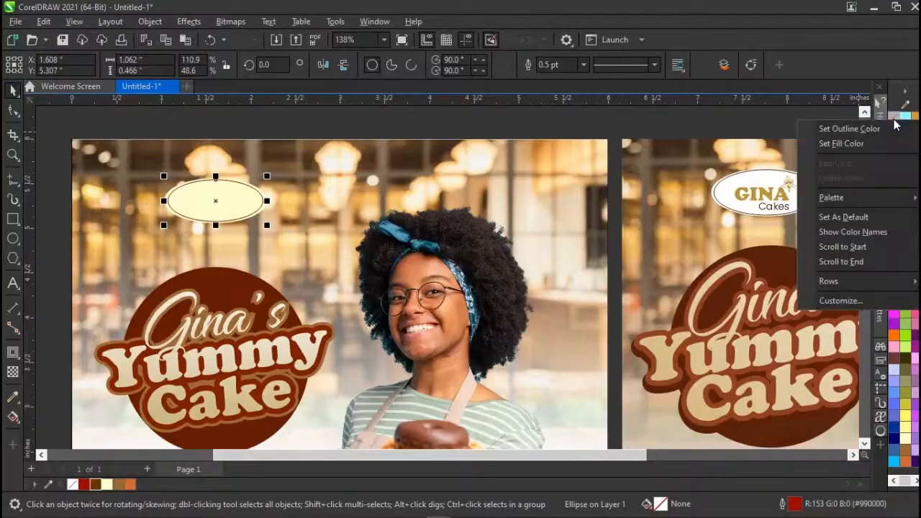
{"action": "left_click", "coordinate": [855, 132]}
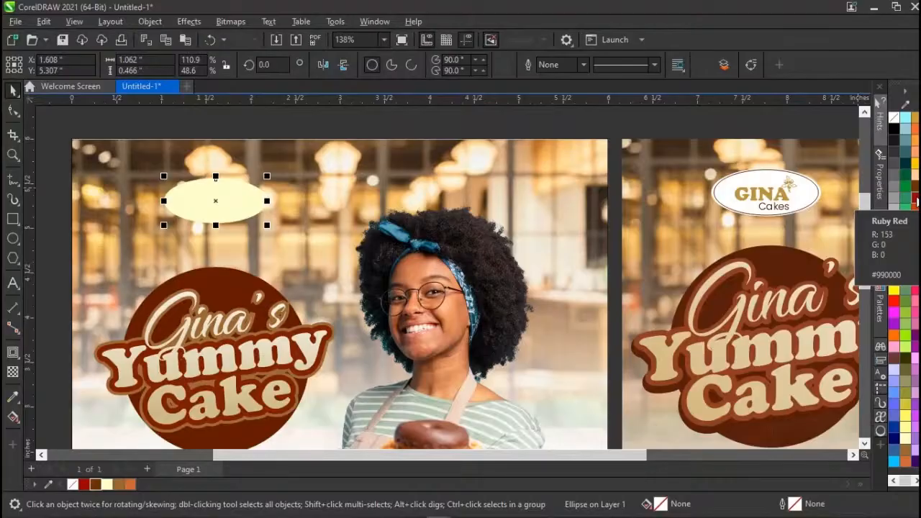
{"action": "right_click", "coordinate": [916, 202]}
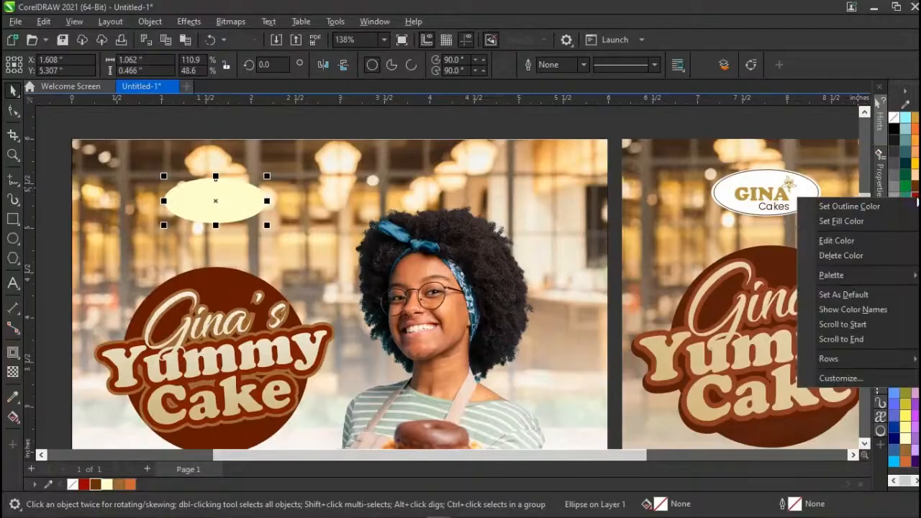
{"action": "left_click", "coordinate": [870, 206]}
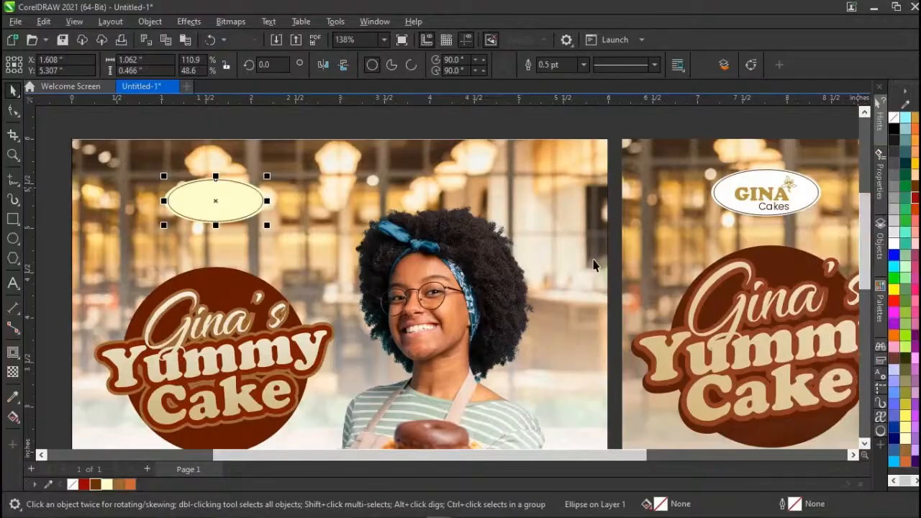
{"action": "left_click", "coordinate": [452, 129]}
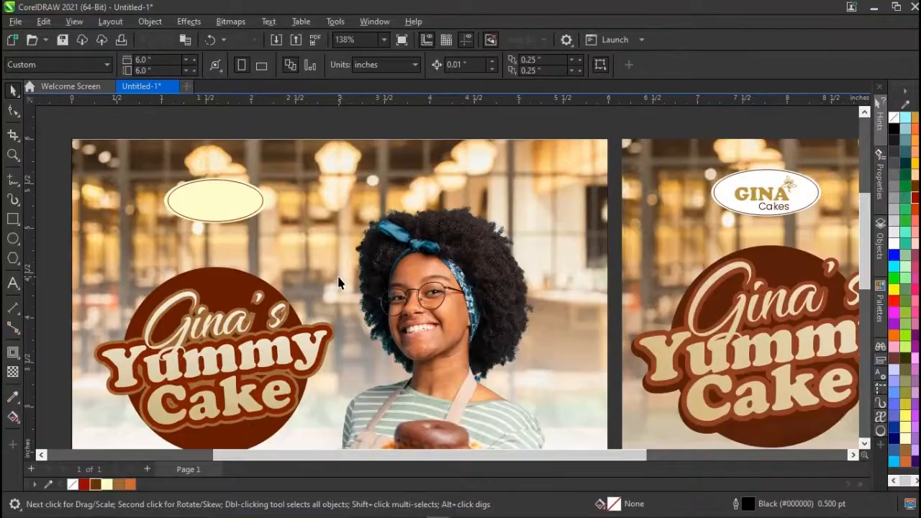
Add the artistic text GINA just below the pale yellow oval badge.
{"action": "left_click", "coordinate": [227, 211]}
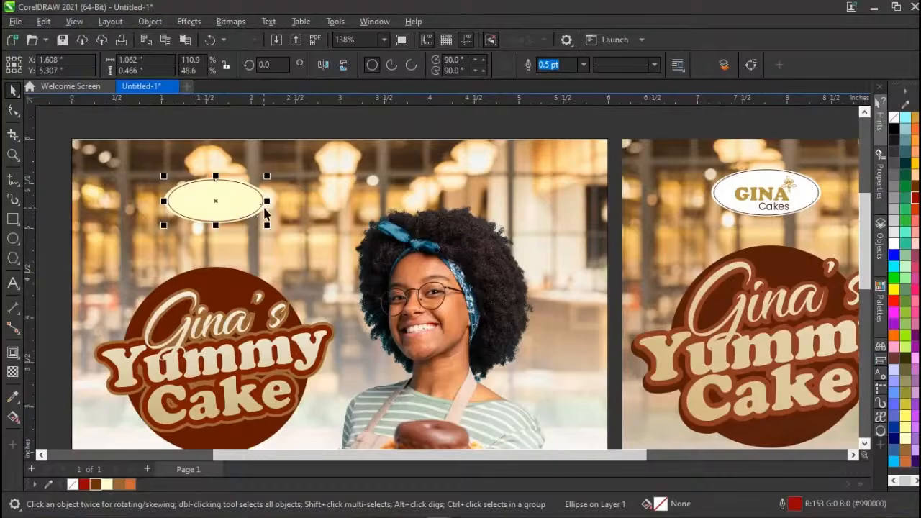
{"action": "left_click", "coordinate": [12, 284]}
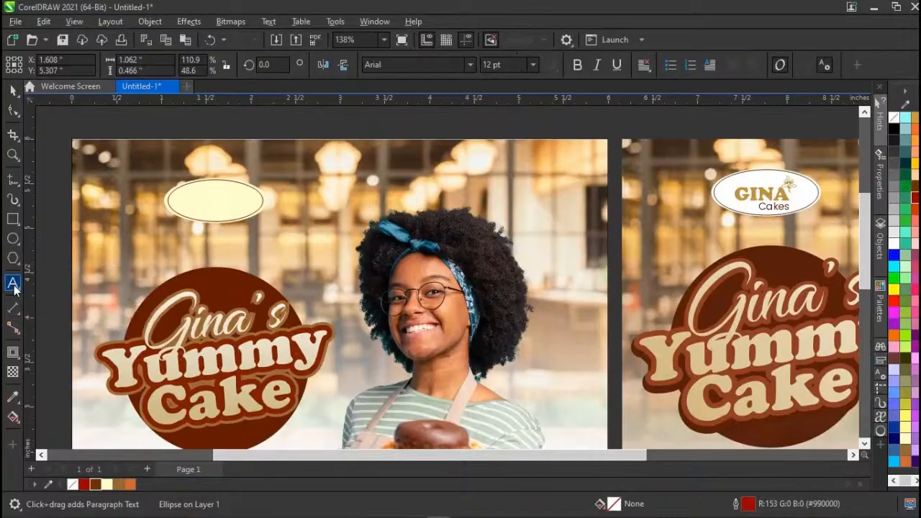
{"action": "left_click", "coordinate": [259, 235]}
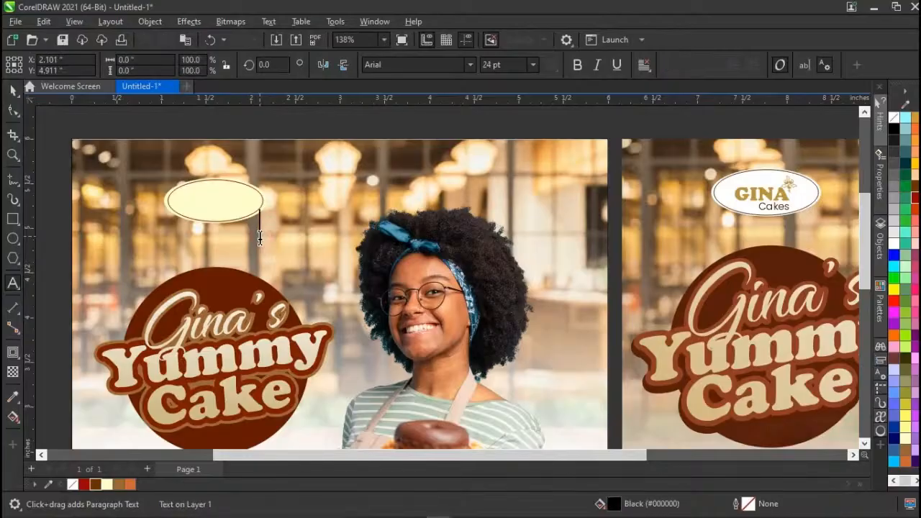
{"action": "type", "text": "GINA"}
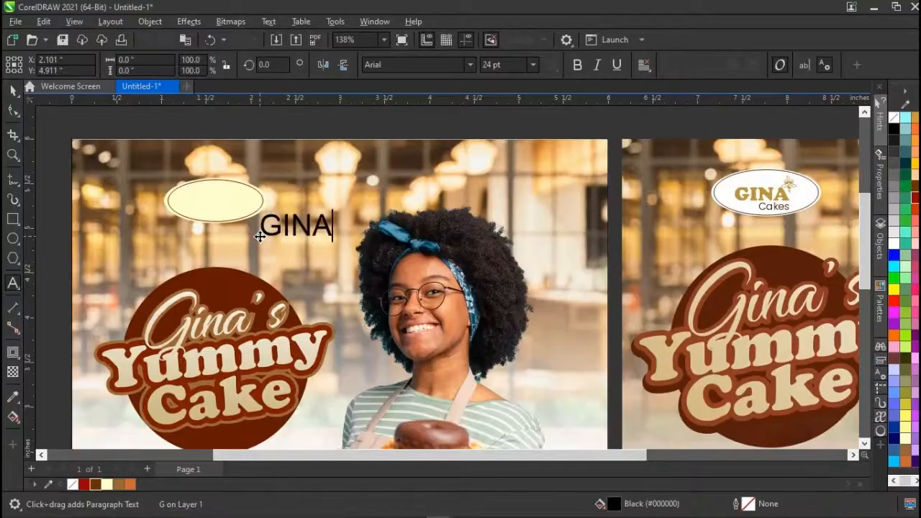
{"action": "key", "text": "ctrl+space"}
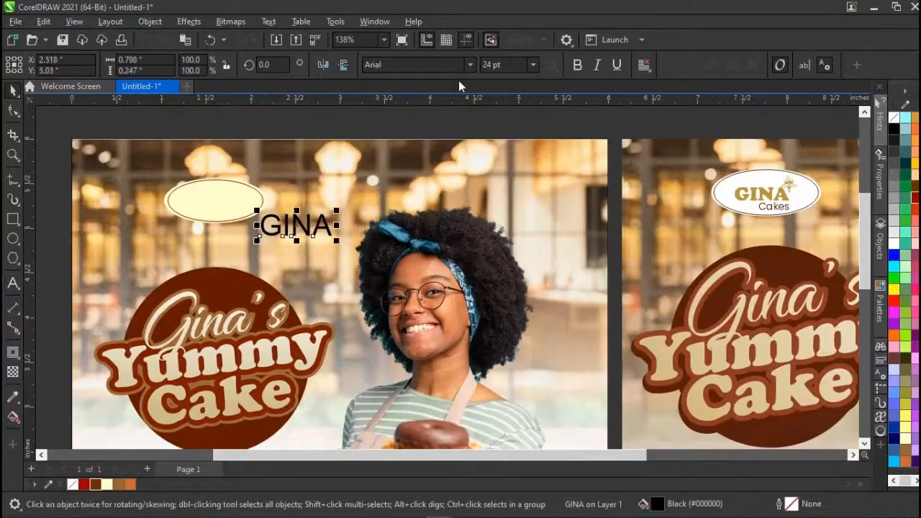
Set the GINA text in Cooper Black, shrink it to about 15.4 pt and centre it inside the oval badge.
{"action": "left_click", "coordinate": [475, 69]}
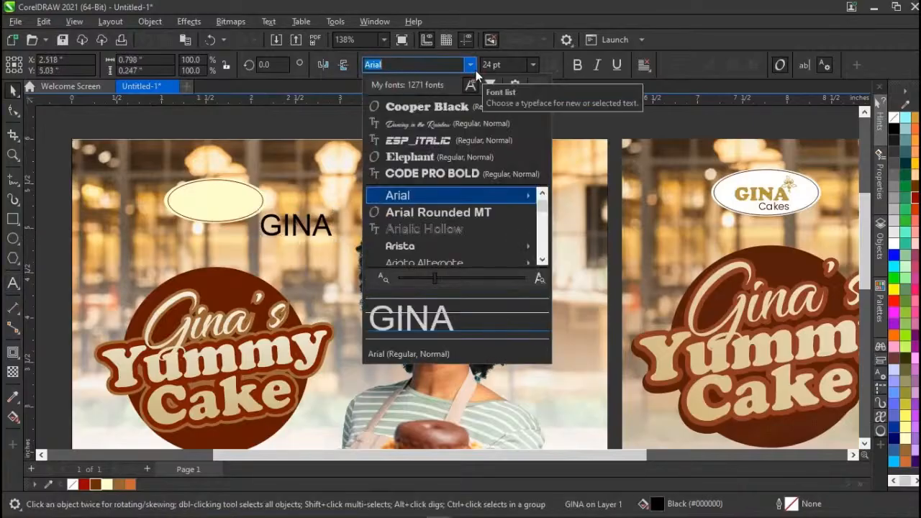
{"action": "left_click", "coordinate": [430, 106]}
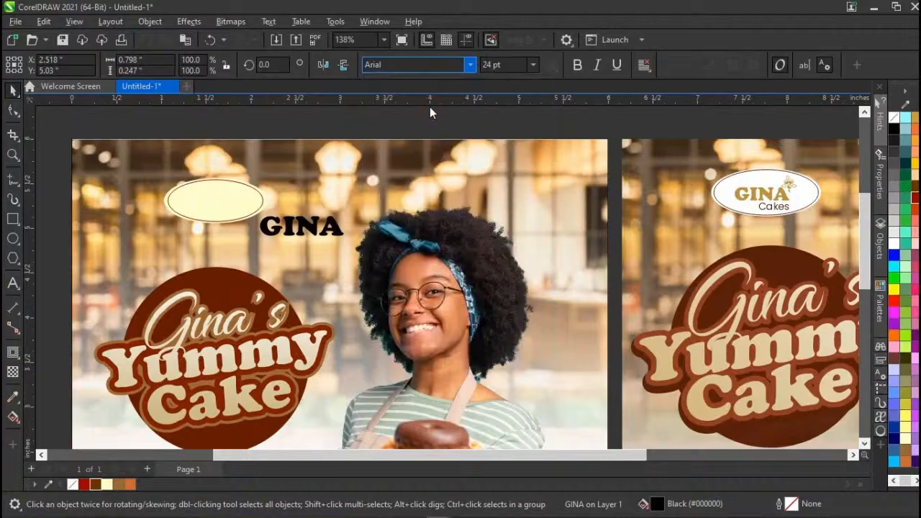
{"action": "left_click_drag", "start_coordinate": [348, 214], "coordinate": [250, 216]}
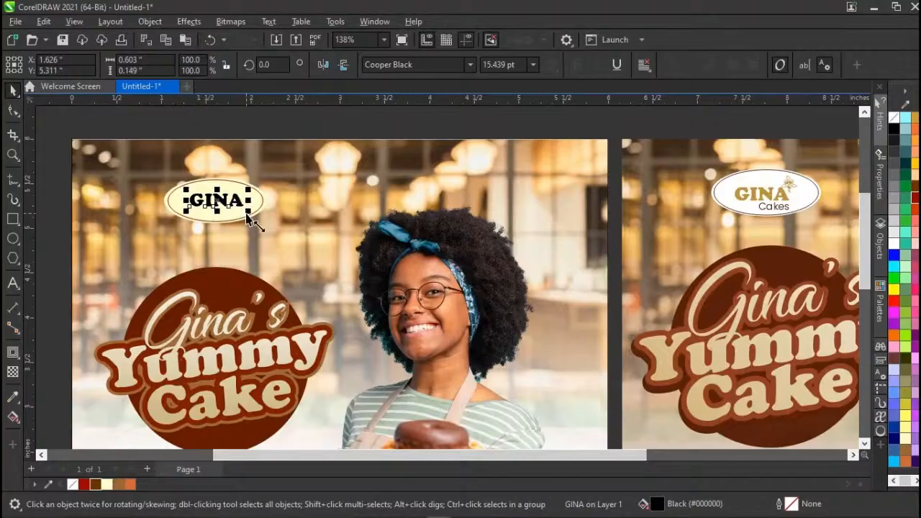
Add the text Cakes, shrink it to about 9.65 pt and place it under GINA inside the oval badge.
{"action": "left_click", "coordinate": [12, 284]}
{"action": "left_click", "coordinate": [196, 250]}
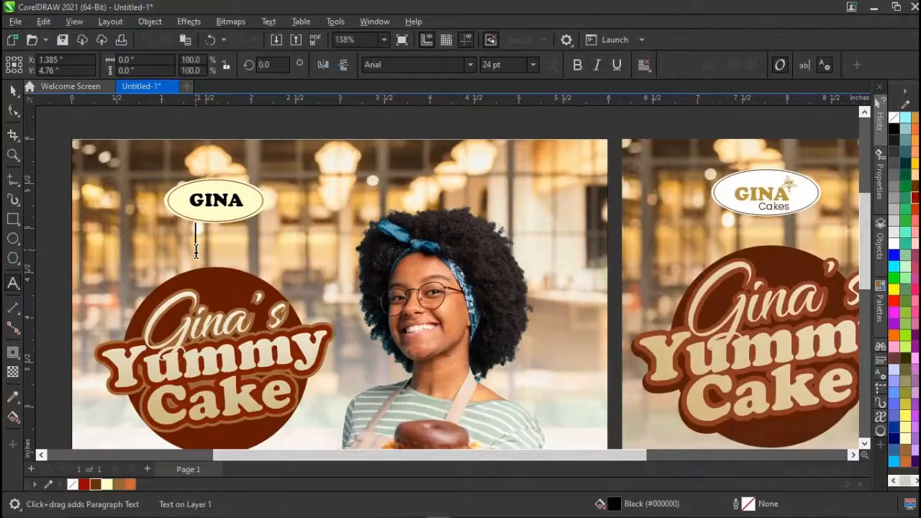
{"action": "type", "text": "Cake"}
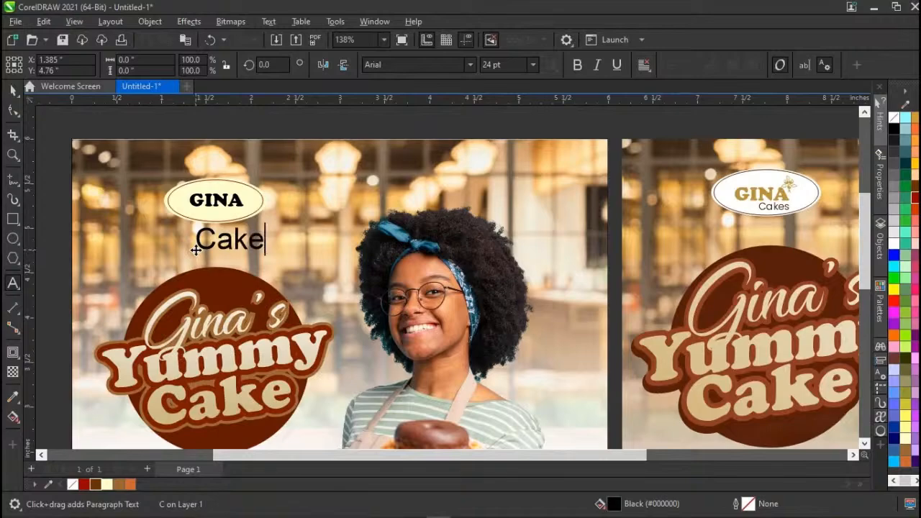
{"action": "type", "text": "s"}
{"action": "key", "text": "ctrl+space"}
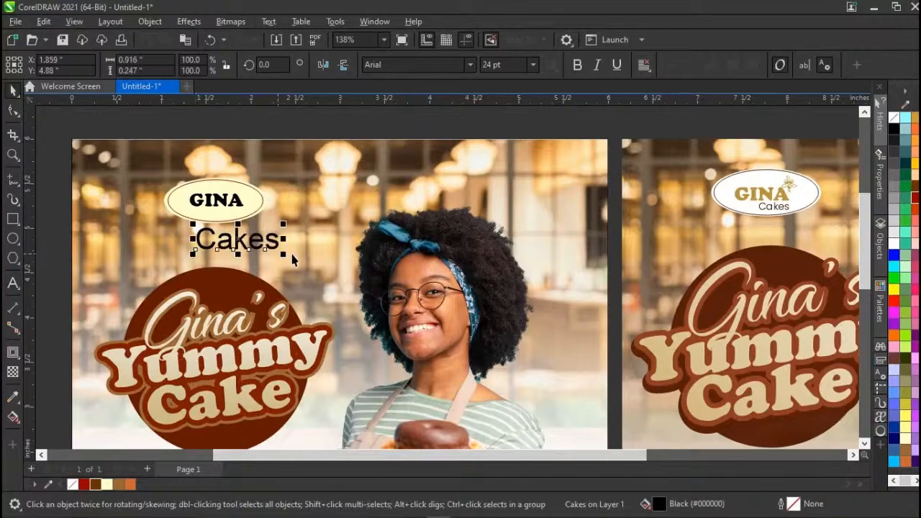
{"action": "left_click_drag", "start_coordinate": [283, 255], "coordinate": [226, 215]}
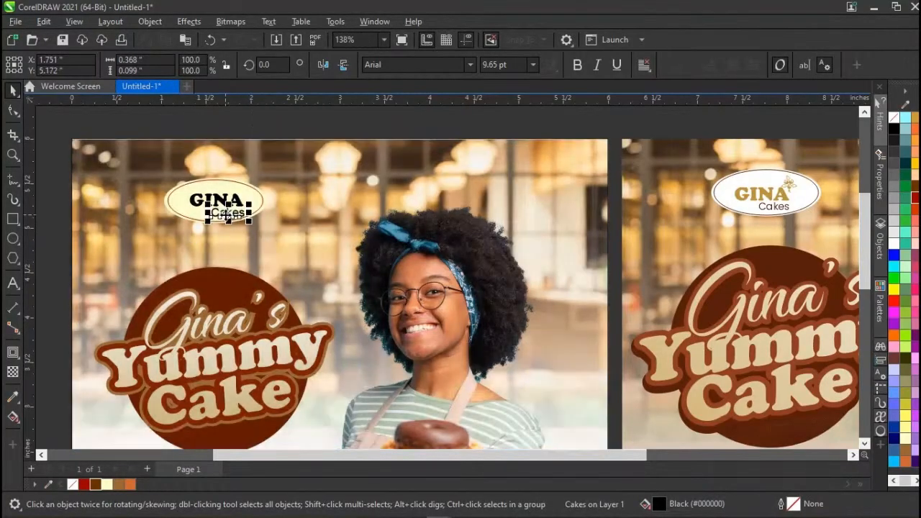
Try the Palace Script MT font on the Cakes text.
{"action": "scroll", "coordinate": [226, 215], "scroll_direction": "up", "scroll_amount": 4}
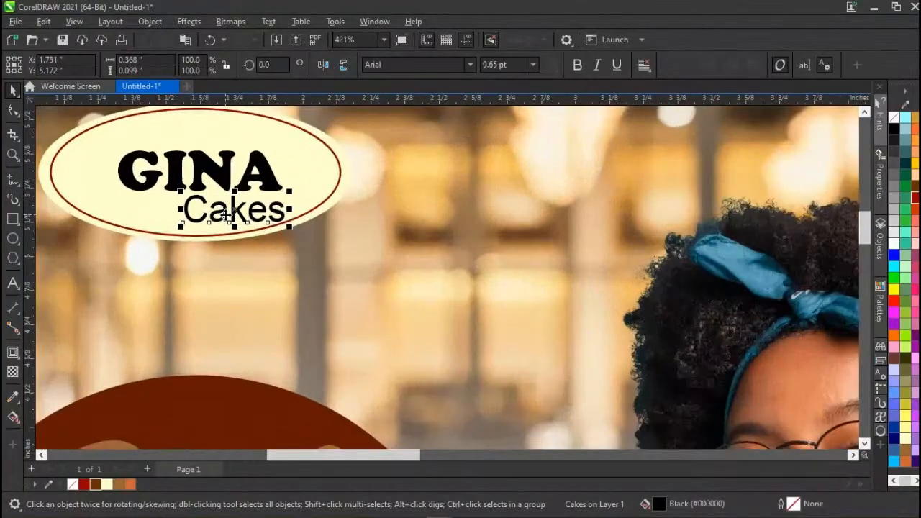
{"action": "scroll", "coordinate": [225, 215], "scroll_direction": "up", "scroll_amount": 1}
{"action": "left_click", "coordinate": [413, 65]}
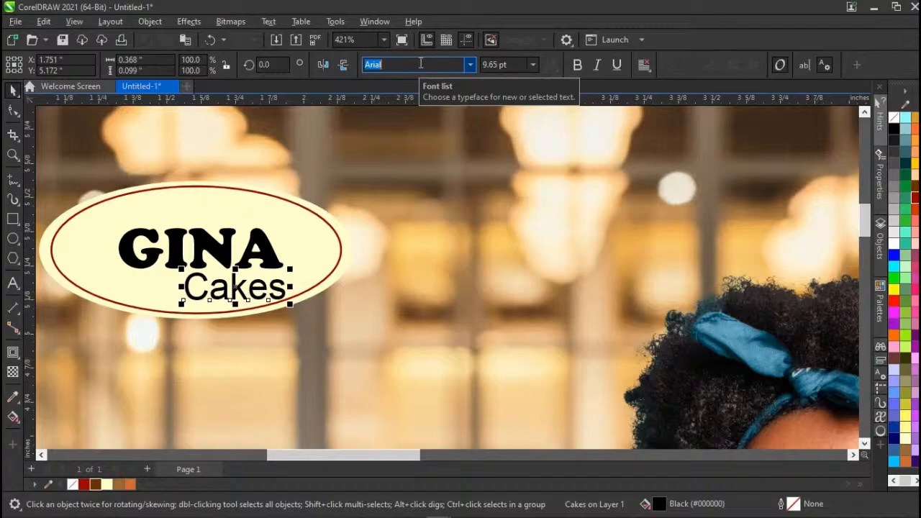
{"action": "type", "text": "Palace Script MT"}
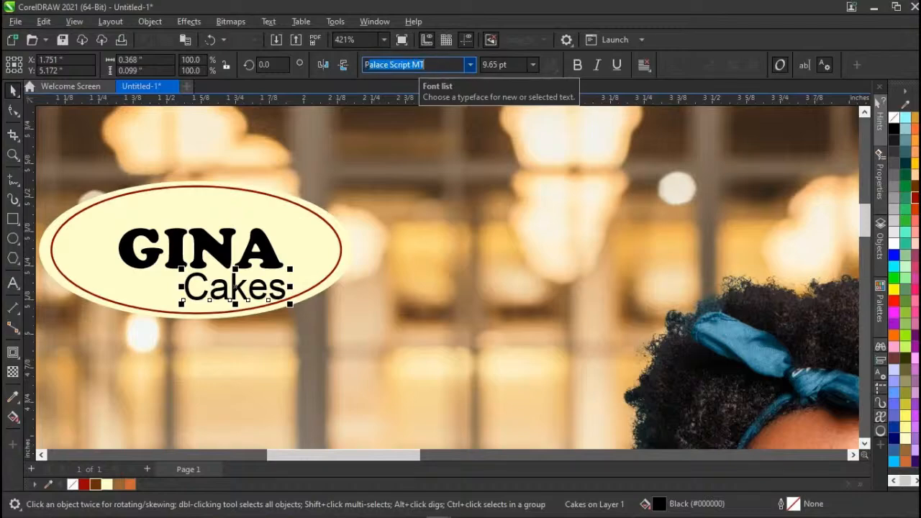
{"action": "left_click", "coordinate": [435, 64]}
{"action": "key", "text": "Return"}
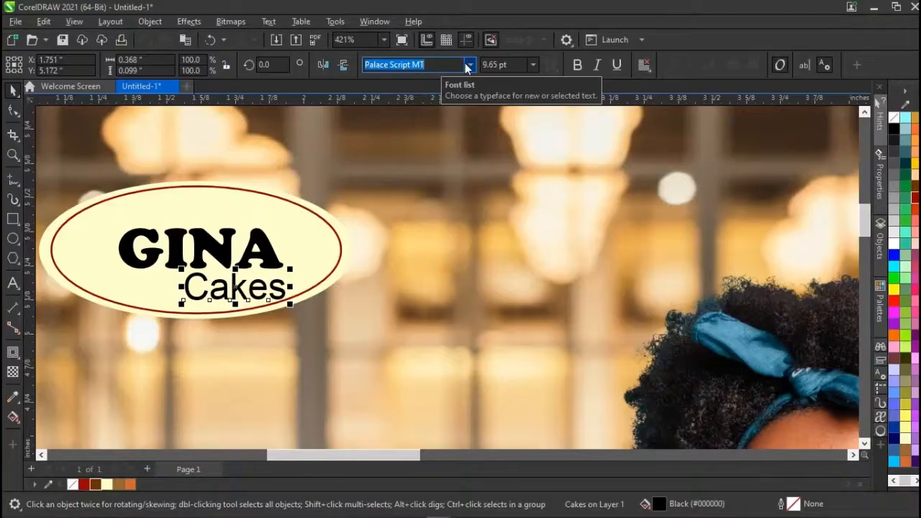
Set the font of the Cakes text to Papyrus.
{"action": "left_click", "coordinate": [468, 65]}
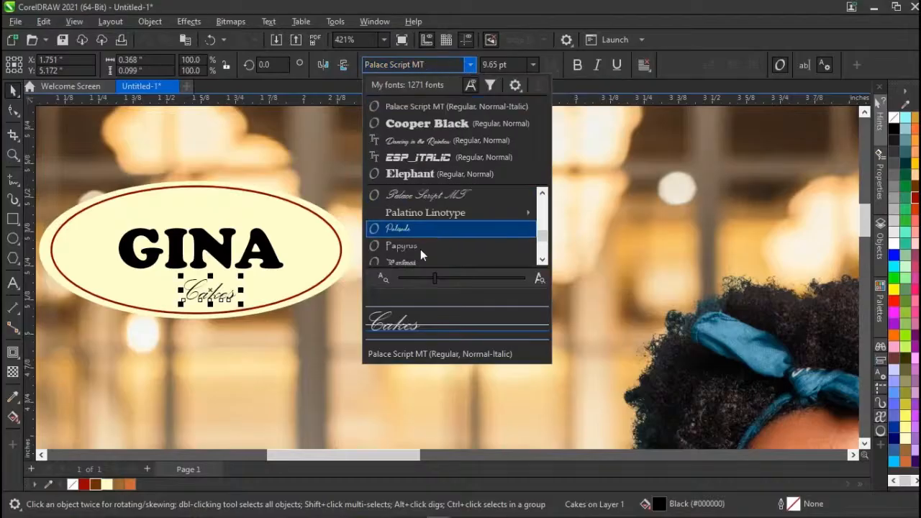
{"action": "scroll", "coordinate": [431, 234], "scroll_direction": "down", "scroll_amount": 1}
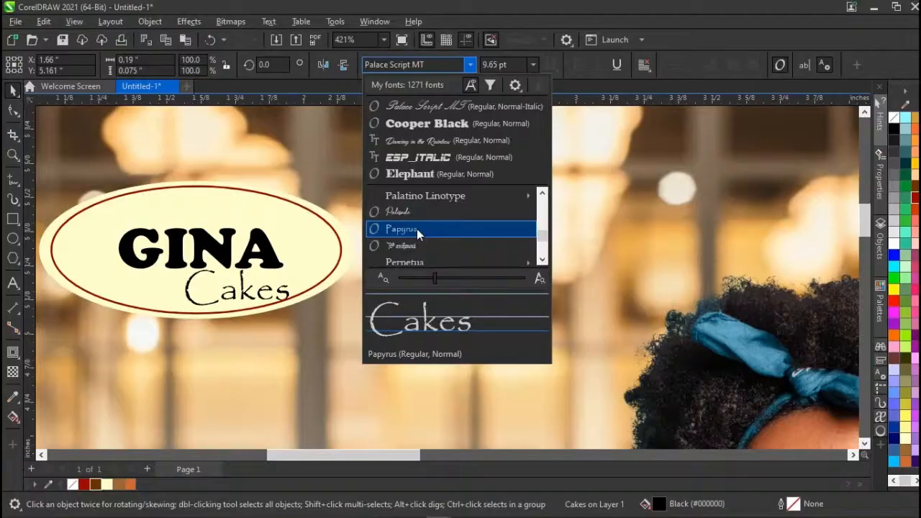
{"action": "left_click", "coordinate": [417, 229]}
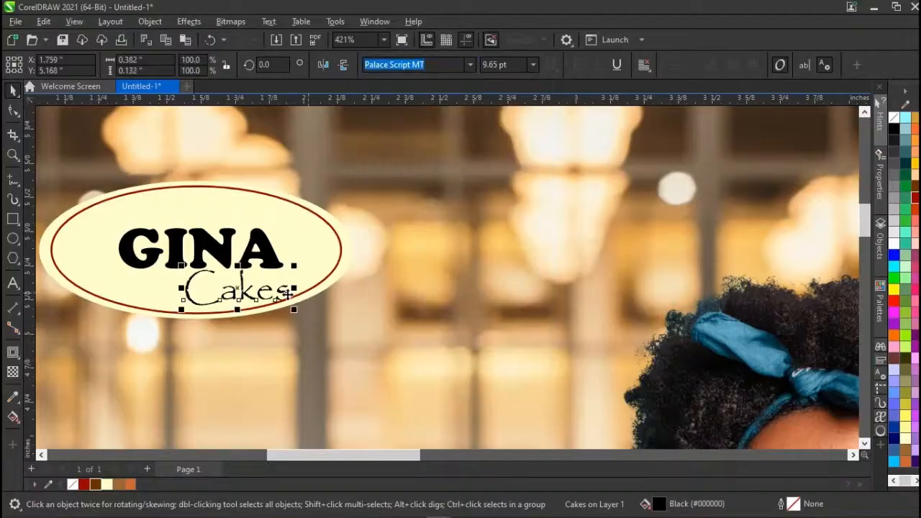
Resize the Cakes text to about 8.2 pt and tuck it under the right half of GINA.
{"action": "left_click_drag", "start_coordinate": [294, 311], "coordinate": [249, 286]}
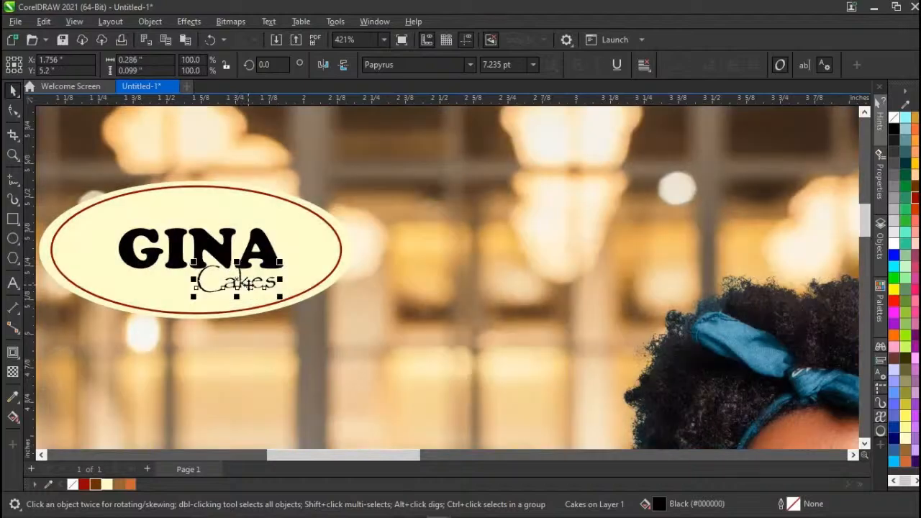
{"action": "left_click_drag", "start_coordinate": [193, 301], "coordinate": [189, 312]}
{"action": "left_click_drag", "start_coordinate": [229, 288], "coordinate": [234, 284]}
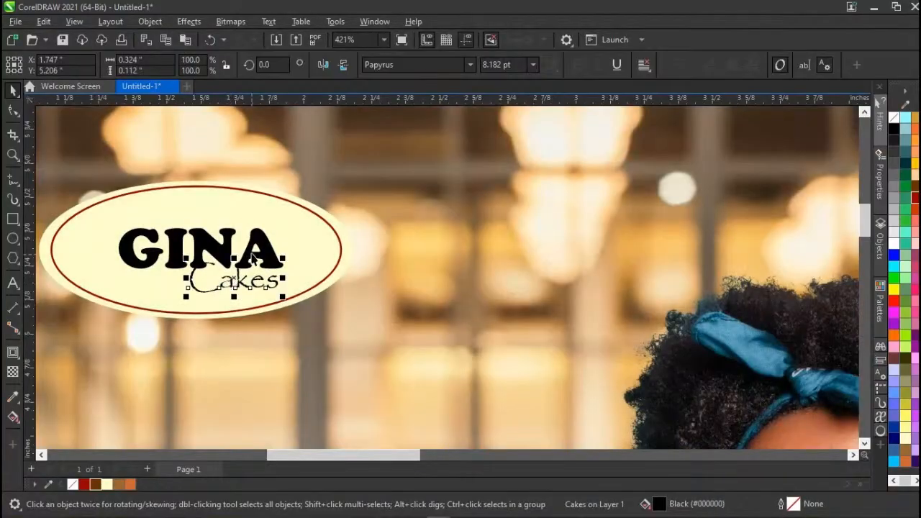
Select GINA and Cakes together and move them slightly up and left within the oval badge.
{"action": "left_click", "coordinate": [250, 256], "text": "shift"}
{"action": "key", "text": "F8"}
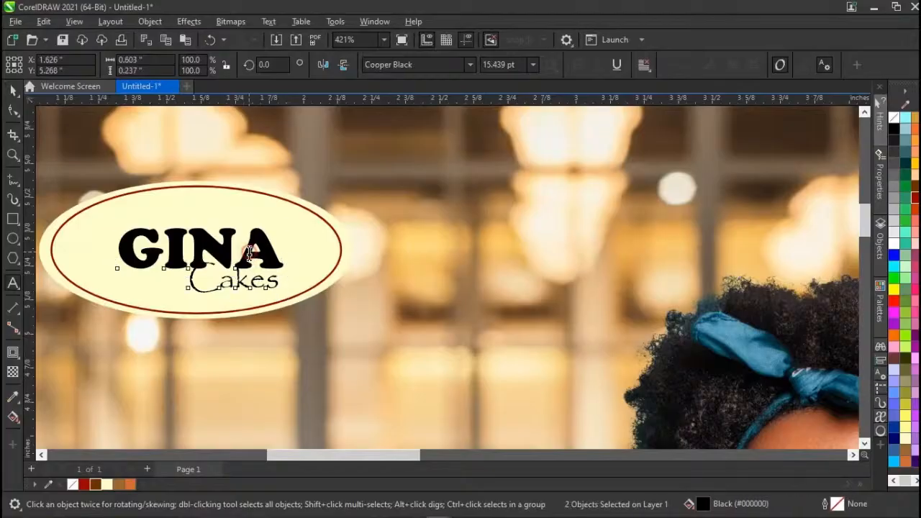
{"action": "key", "text": "space"}
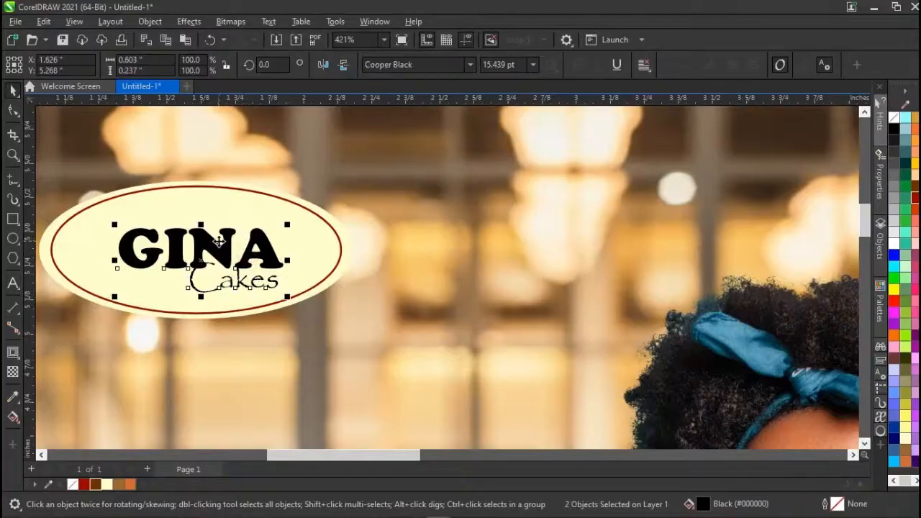
{"action": "left_click_drag", "start_coordinate": [218, 241], "coordinate": [214, 231]}
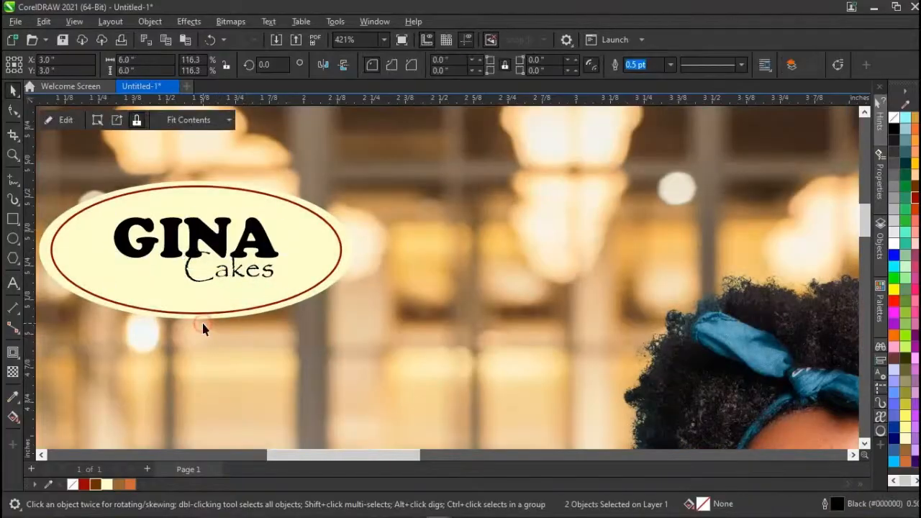
Move the Cakes text left beneath GINA and enlarge it to about 9.8 pt.
{"action": "left_click", "coordinate": [237, 270]}
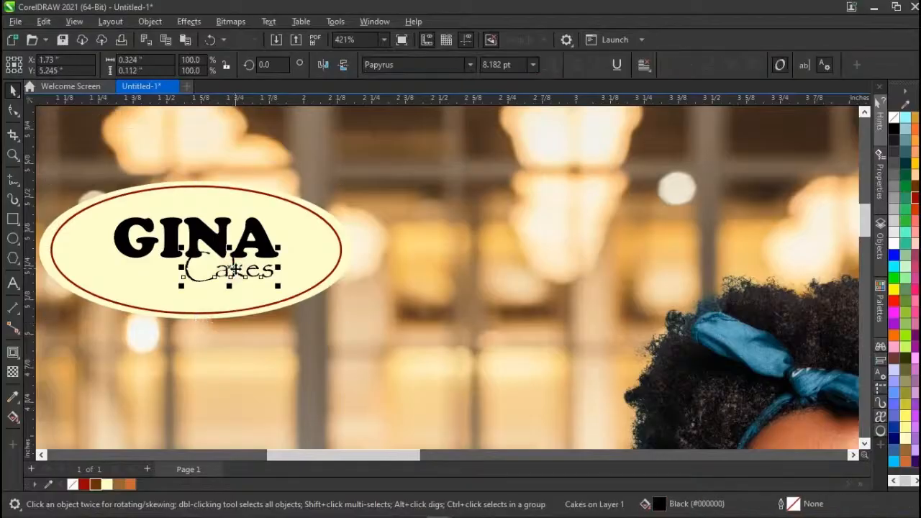
{"action": "left_click_drag", "start_coordinate": [237, 270], "coordinate": [194, 277]}
{"action": "left_click_drag", "start_coordinate": [240, 295], "coordinate": [246, 299]}
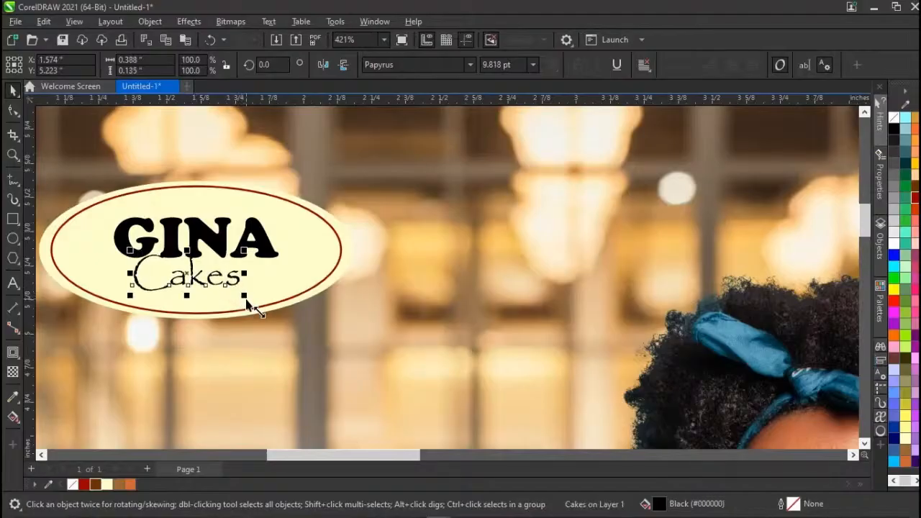
Fill the GINA text with Ruby Red (#990000).
{"action": "scroll", "coordinate": [245, 299], "scroll_direction": "right", "scroll_amount": 3}
{"action": "scroll", "coordinate": [246, 299], "scroll_direction": "left", "scroll_amount": 3}
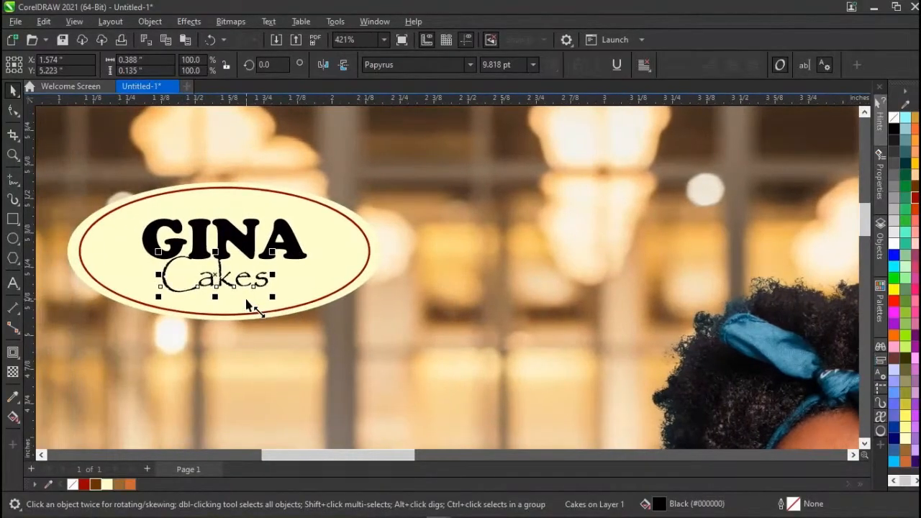
{"action": "scroll", "coordinate": [322, 305], "scroll_direction": "down", "scroll_amount": 1}
{"action": "scroll", "coordinate": [321, 305], "scroll_direction": "down", "scroll_amount": 1}
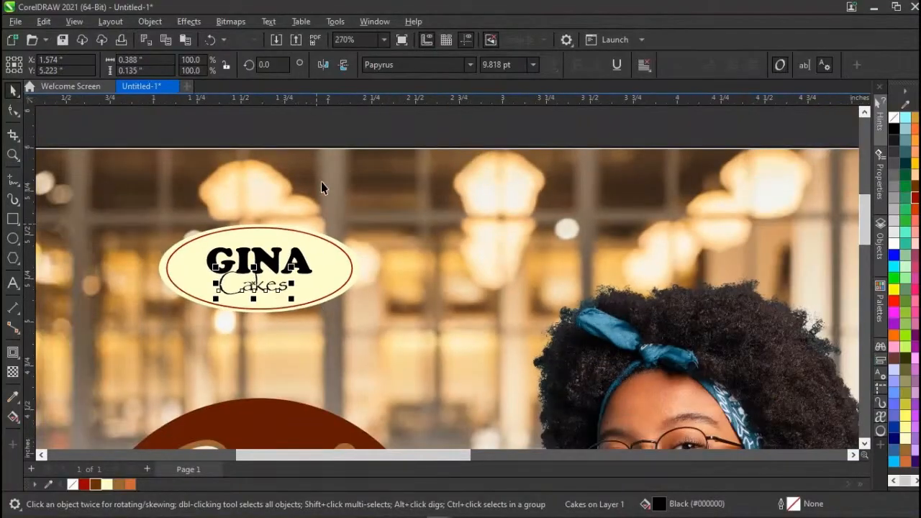
{"action": "left_click", "coordinate": [342, 136]}
{"action": "left_click", "coordinate": [303, 264]}
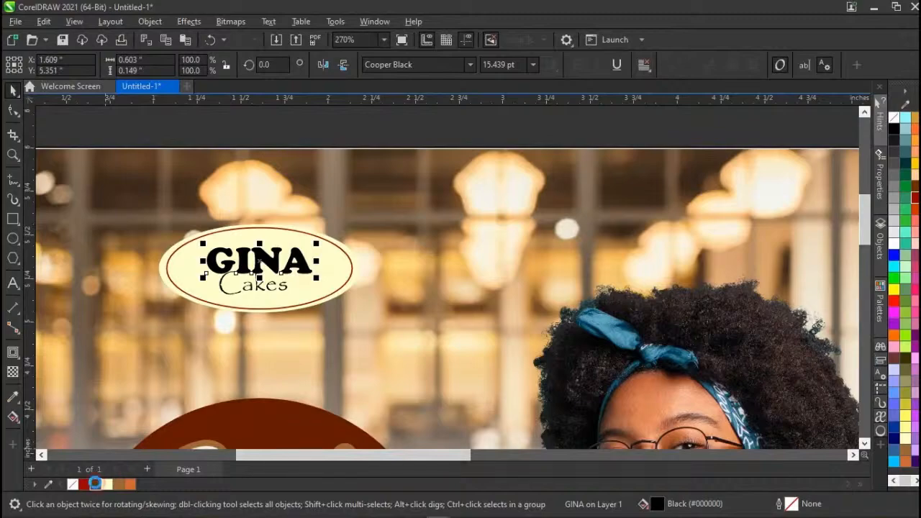
{"action": "left_click", "coordinate": [93, 485]}
{"action": "left_click", "coordinate": [84, 485]}
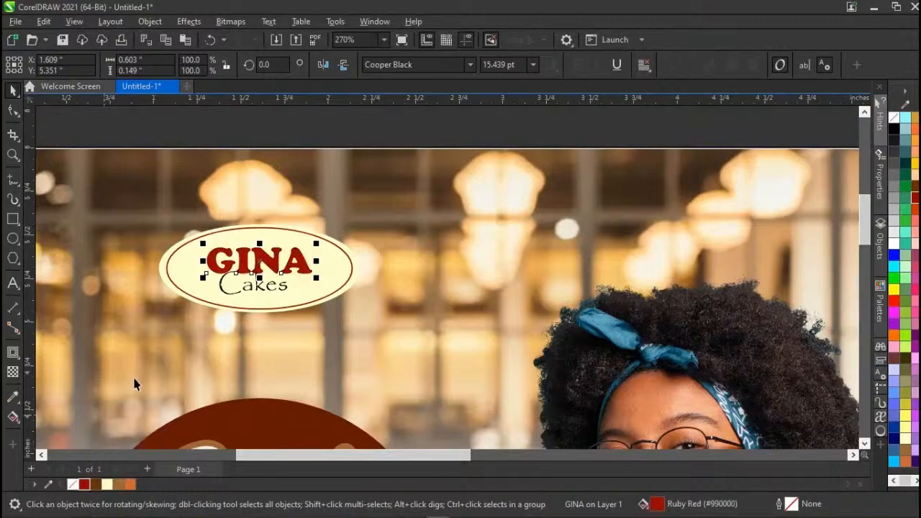
Try a Walnut (#663300) fill on the Cakes text and undo it.
{"action": "left_click", "coordinate": [190, 354]}
{"action": "left_click", "coordinate": [253, 289]}
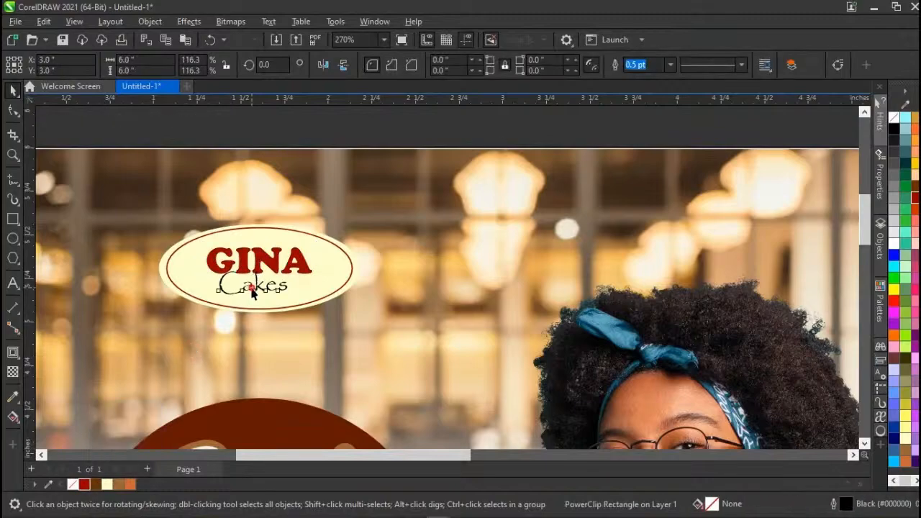
{"action": "left_click", "coordinate": [96, 484]}
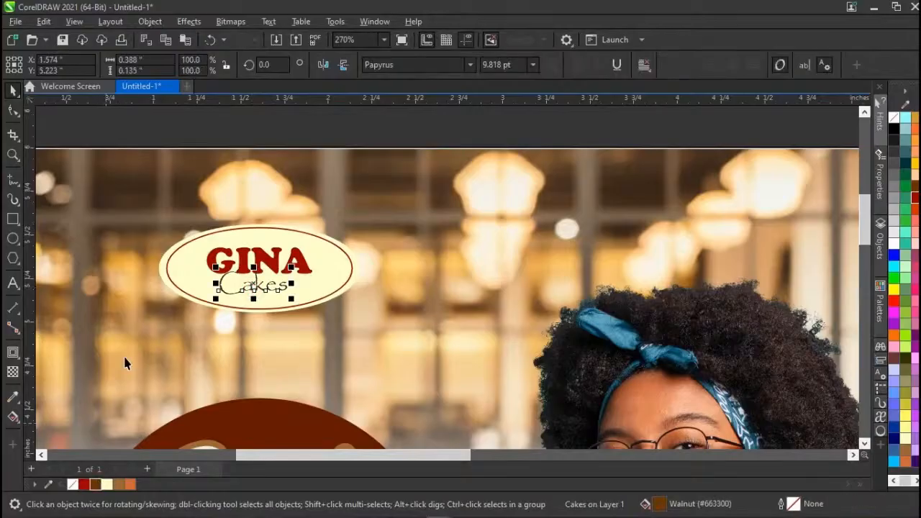
{"action": "left_click", "coordinate": [131, 344]}
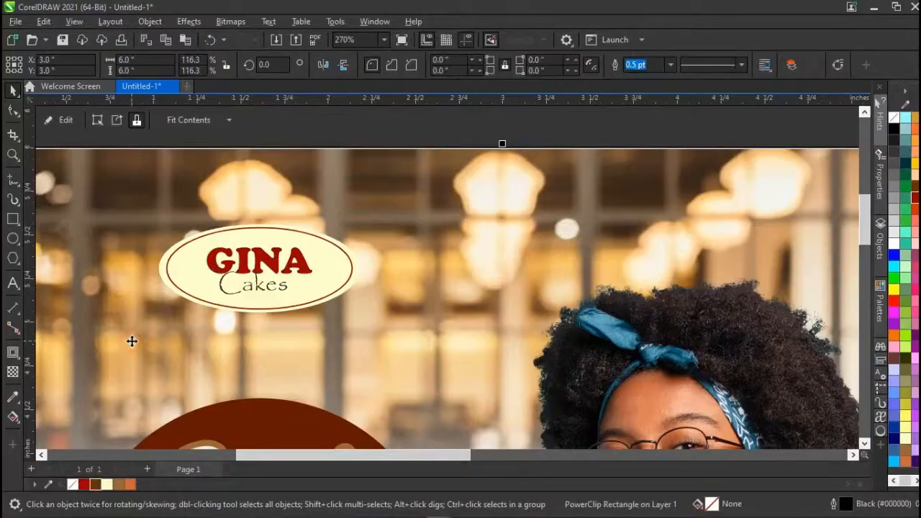
{"action": "key", "text": "ctrl+z"}
{"action": "left_click", "coordinate": [132, 342]}
{"action": "scroll", "coordinate": [132, 342], "scroll_direction": "down", "scroll_amount": 1}
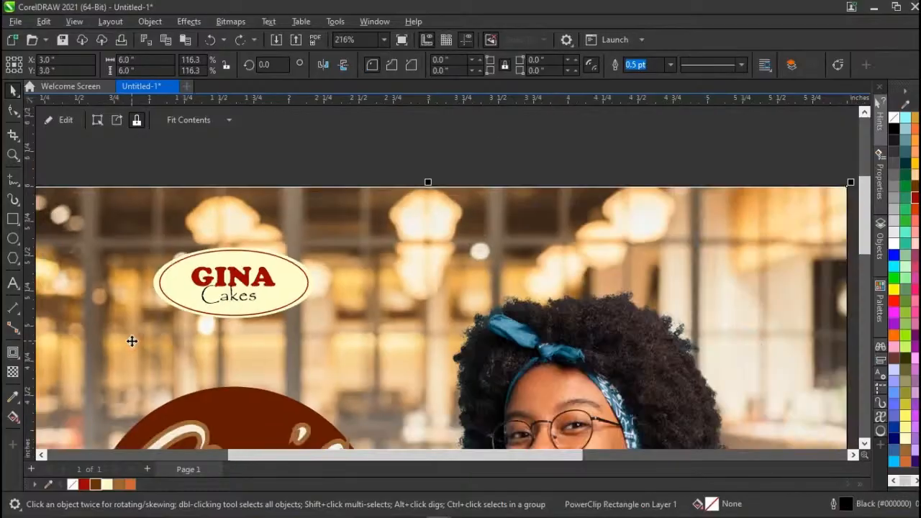
{"action": "scroll", "coordinate": [132, 341], "scroll_direction": "down", "scroll_amount": 4}
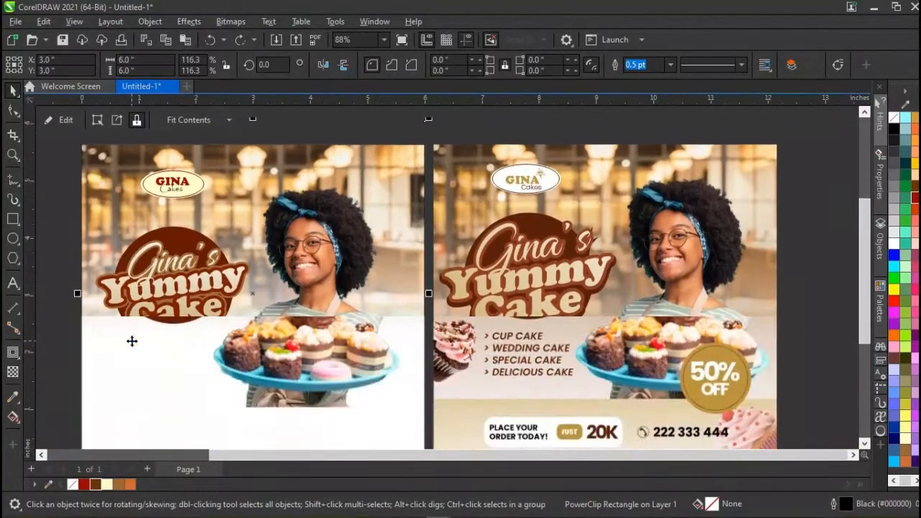
Check the oval badge in the reference design, and open the Glyphs library with the Webdings font.
{"action": "left_click", "coordinate": [58, 347]}
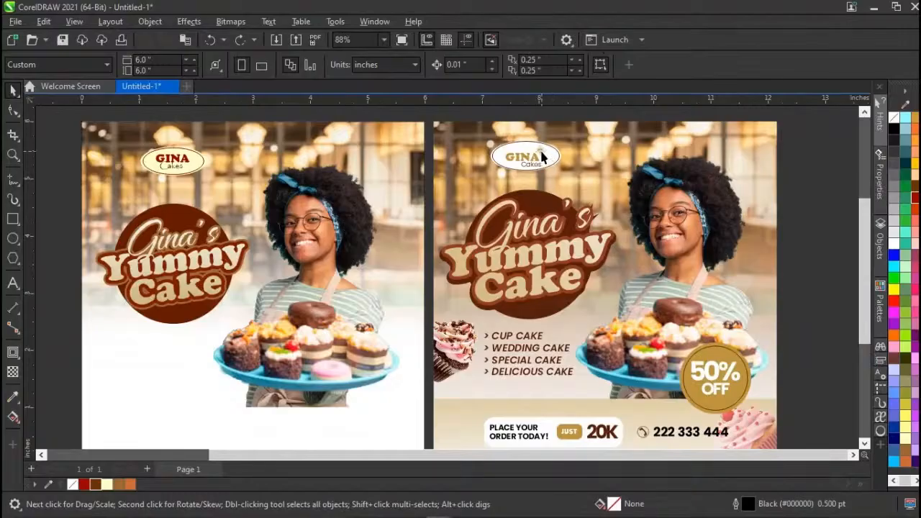
{"action": "scroll", "coordinate": [541, 157], "scroll_direction": "up", "scroll_amount": 4}
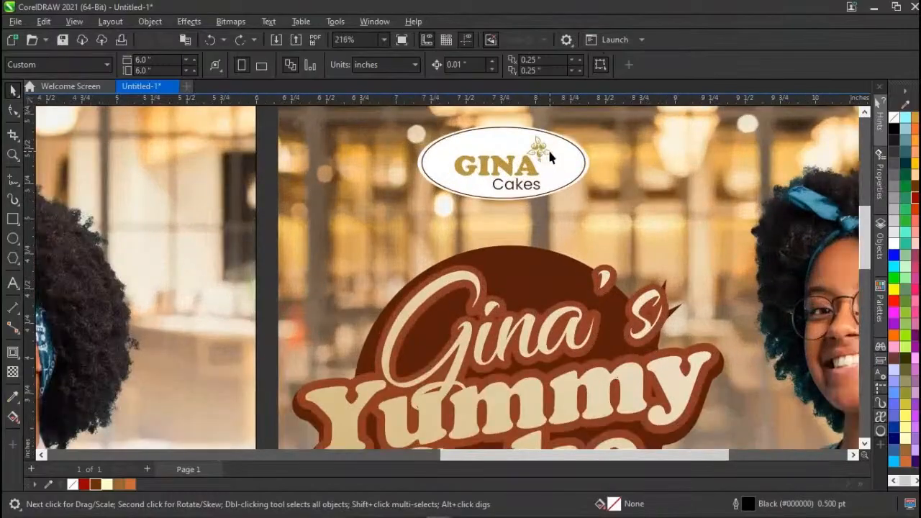
{"action": "scroll", "coordinate": [211, 249], "scroll_direction": "left", "scroll_amount": 5}
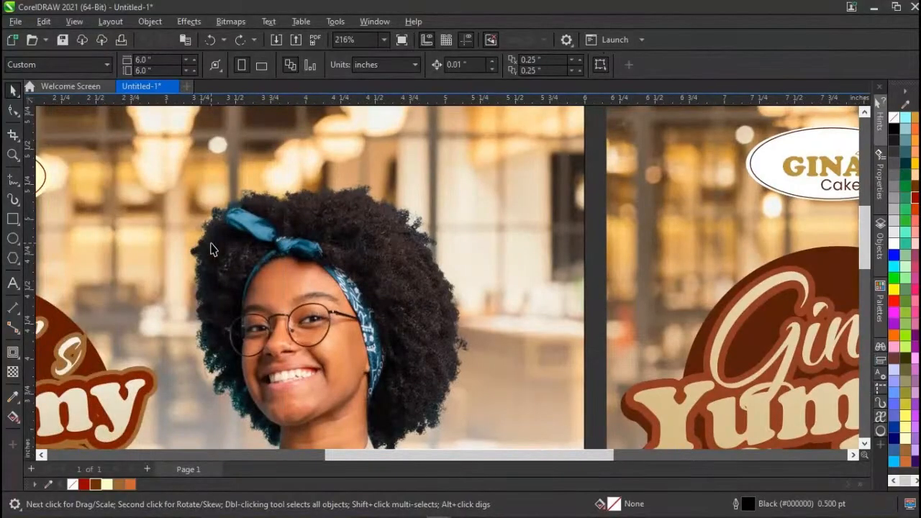
{"action": "scroll", "coordinate": [211, 248], "scroll_direction": "down", "scroll_amount": 4}
{"action": "scroll", "coordinate": [211, 248], "scroll_direction": "left", "scroll_amount": 2}
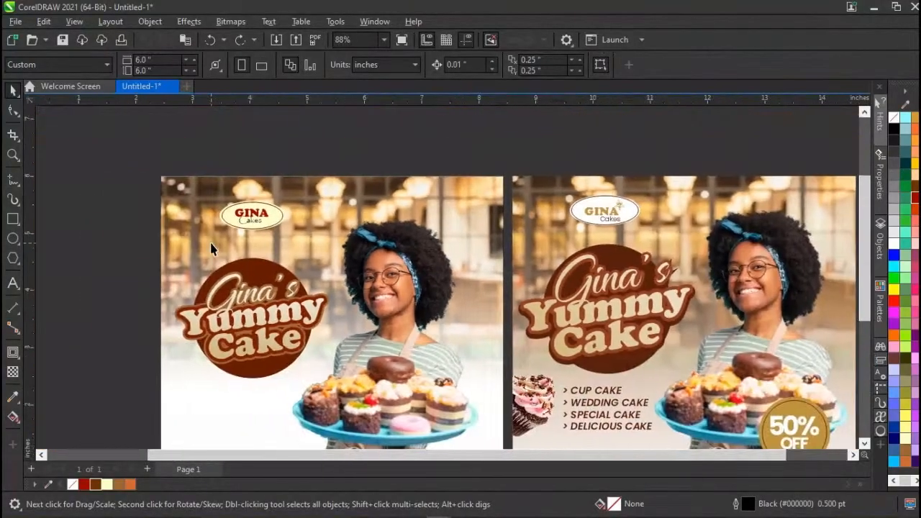
{"action": "scroll", "coordinate": [580, 227], "scroll_direction": "right", "scroll_amount": 1}
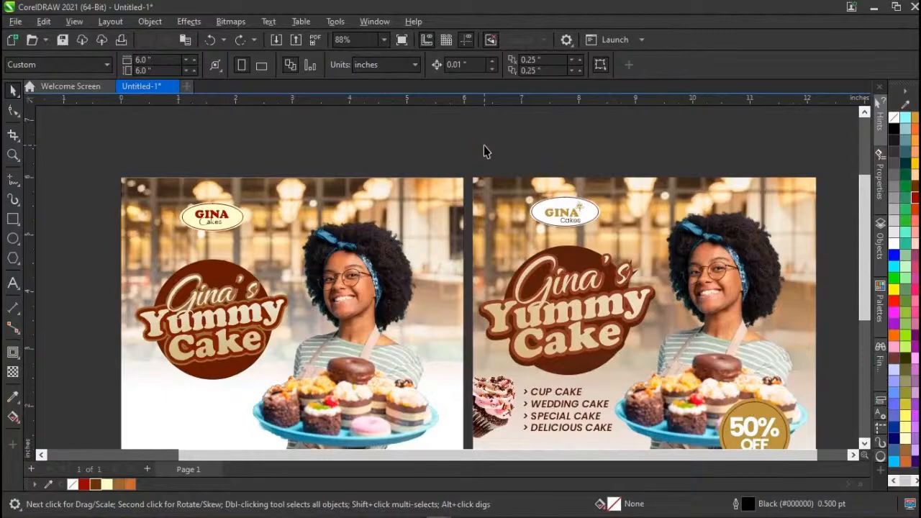
{"action": "key", "text": "ctrl+F11"}
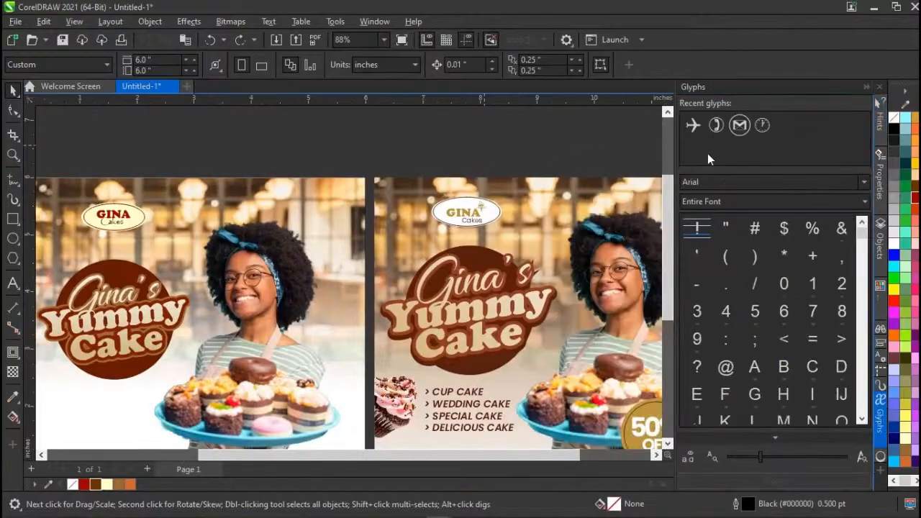
{"action": "left_click", "coordinate": [710, 182]}
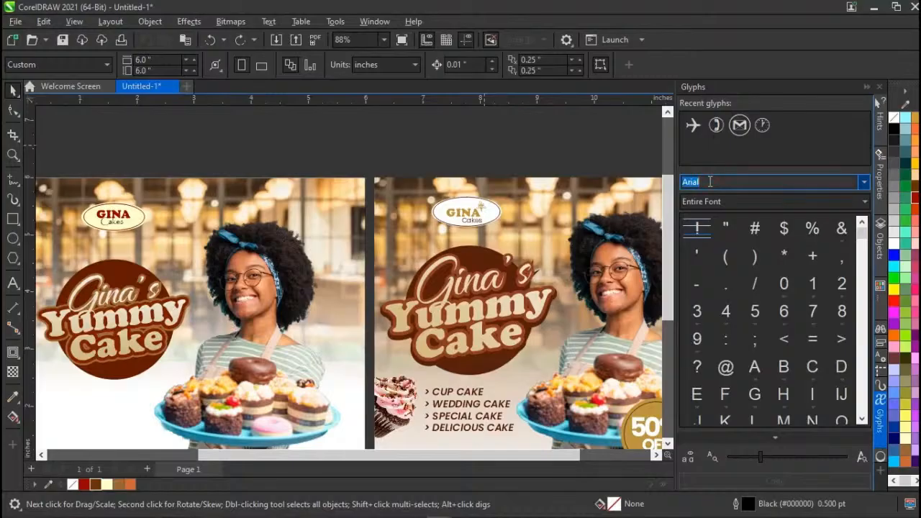
{"action": "type", "text": "w"}
{"action": "key", "text": "Return"}
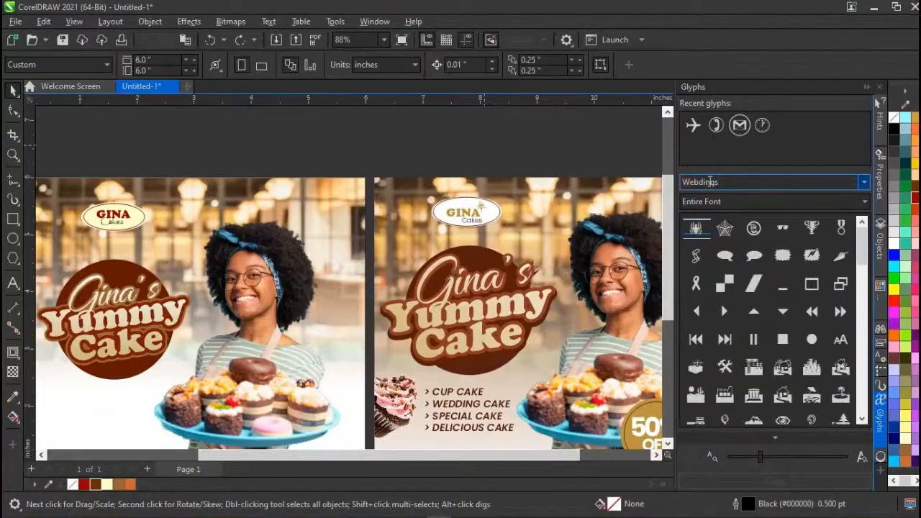
Place the Webdings rose bouquet glyph on the flyer between the oval badge and the woman's hair.
{"action": "scroll", "coordinate": [781, 334], "scroll_direction": "down", "scroll_amount": 2}
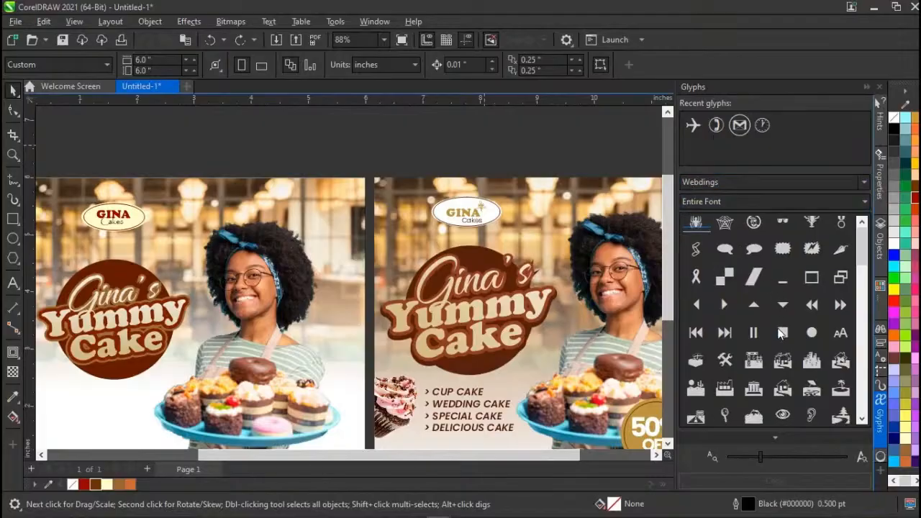
{"action": "scroll", "coordinate": [779, 330], "scroll_direction": "down", "scroll_amount": 3}
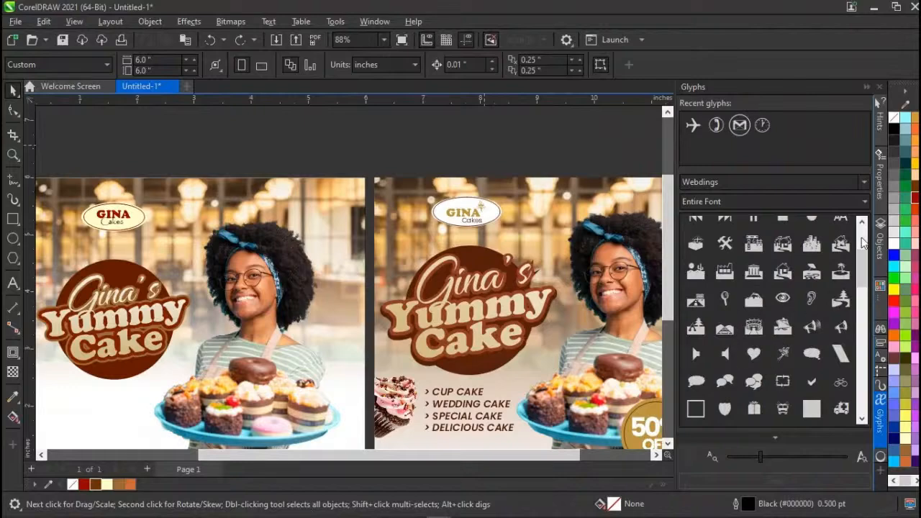
{"action": "left_click_drag", "start_coordinate": [866, 266], "coordinate": [865, 272]}
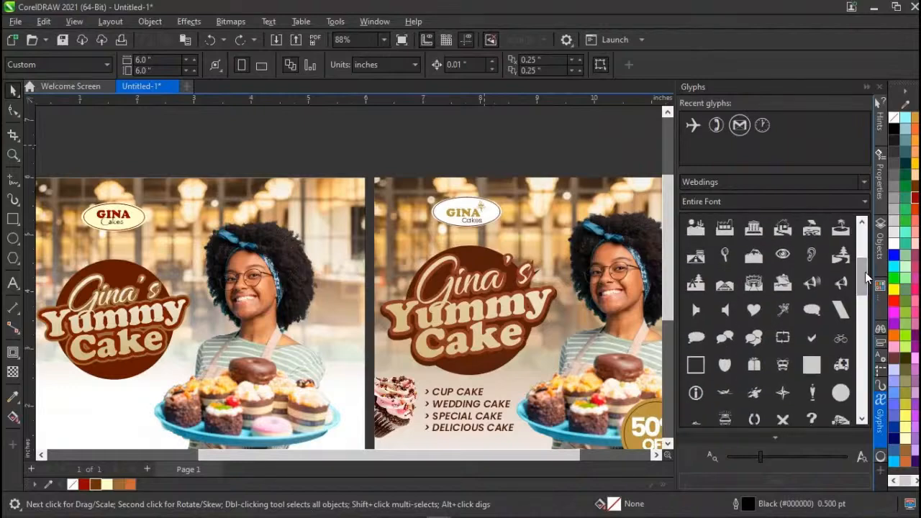
{"action": "left_click", "coordinate": [784, 314]}
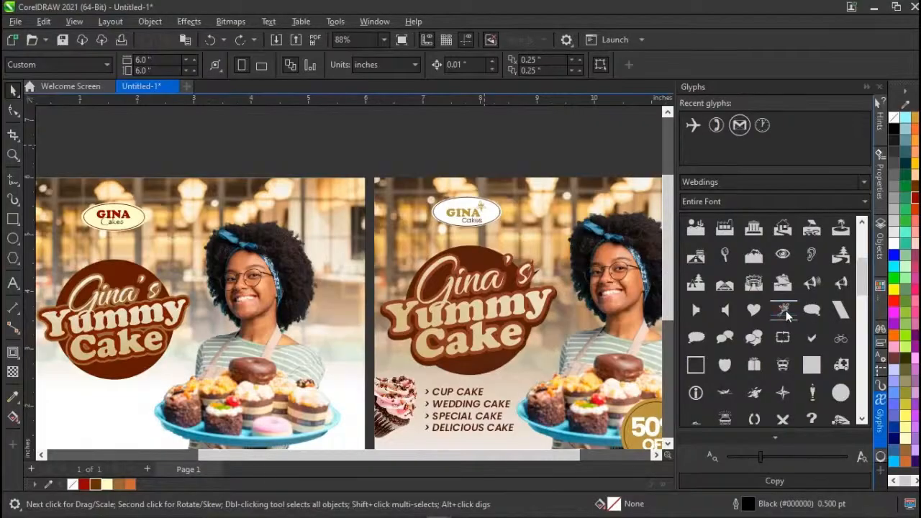
{"action": "left_click_drag", "start_coordinate": [786, 315], "coordinate": [618, 313]}
{"action": "left_click_drag", "start_coordinate": [560, 308], "coordinate": [173, 237]}
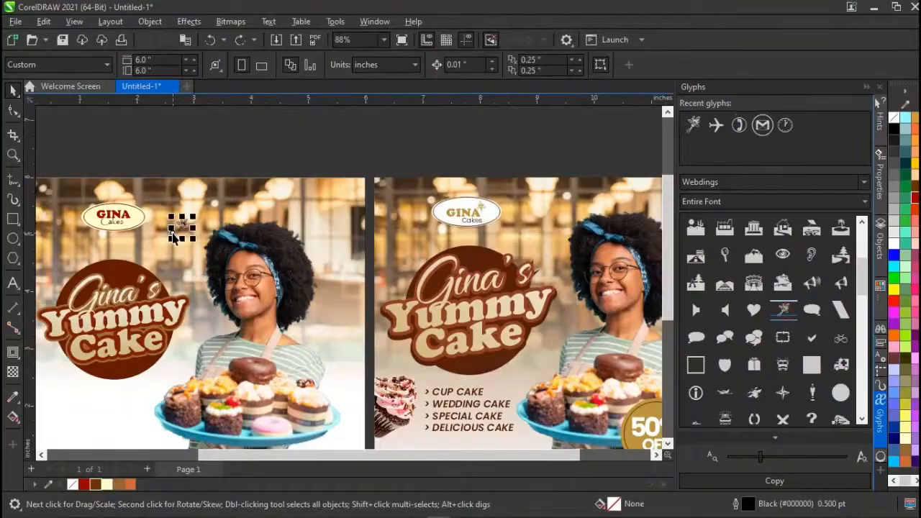
{"action": "left_click", "coordinate": [867, 87]}
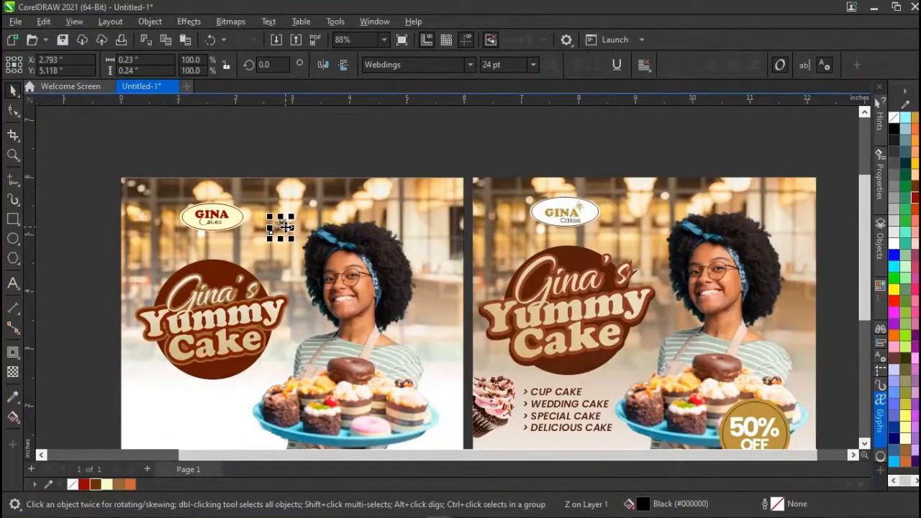
Move the rose glyph onto the badge at the upper end of GINA's A and shrink it to about 15.8 pt.
{"action": "scroll", "coordinate": [286, 227], "scroll_direction": "up", "scroll_amount": 5}
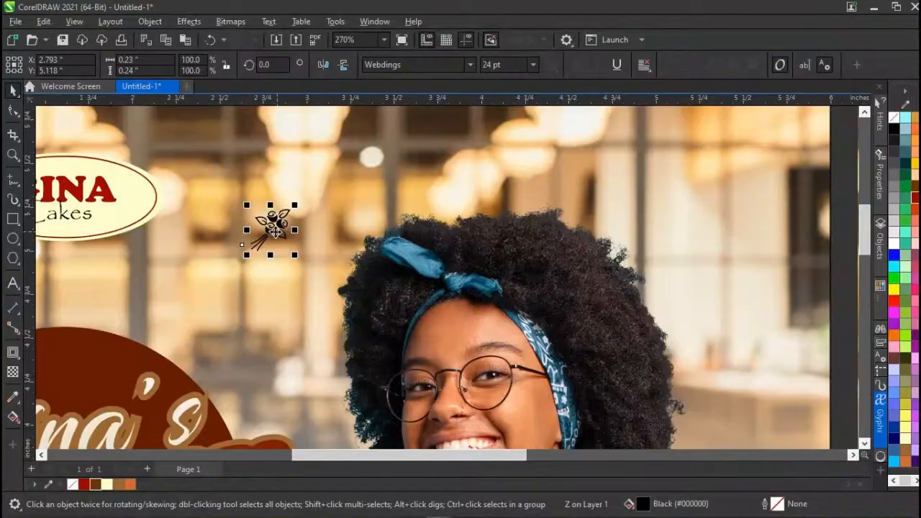
{"action": "scroll", "coordinate": [275, 231], "scroll_direction": "left", "scroll_amount": 4}
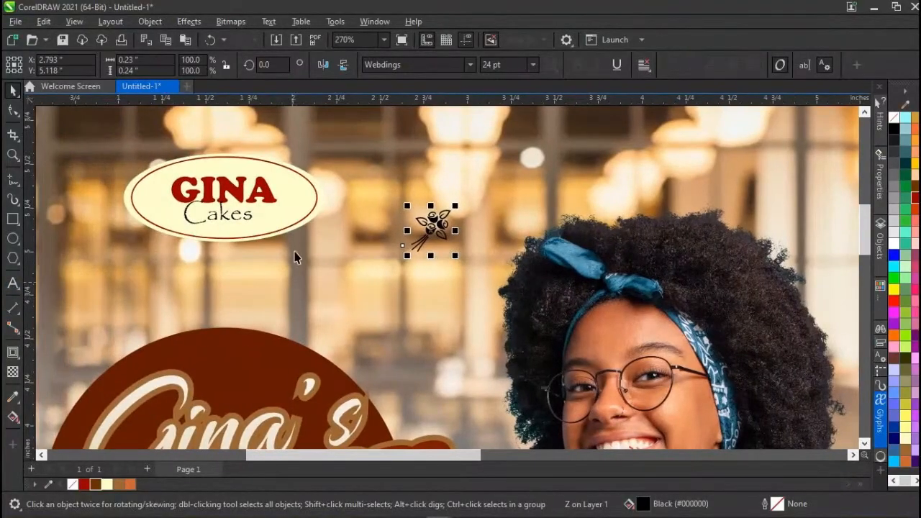
{"action": "scroll", "coordinate": [295, 256], "scroll_direction": "left", "scroll_amount": 2}
{"action": "scroll", "coordinate": [295, 256], "scroll_direction": "right", "scroll_amount": 1}
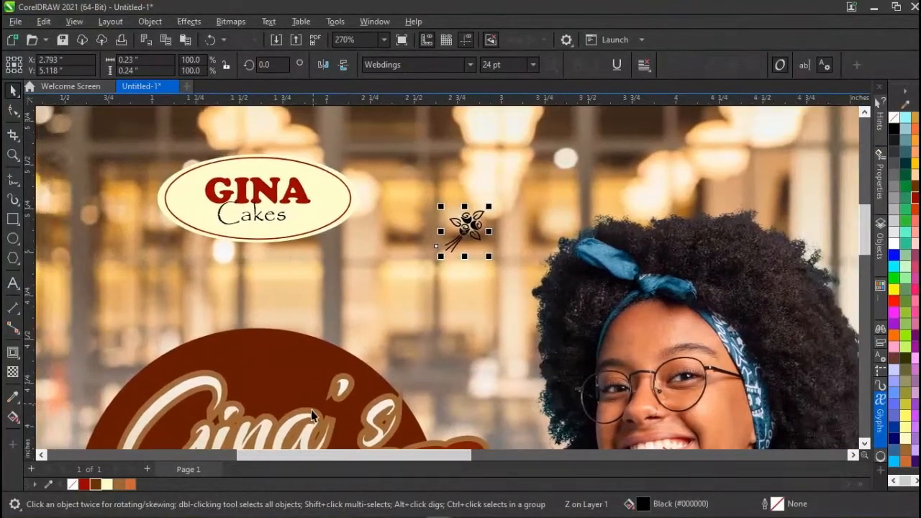
{"action": "mouse_move", "coordinate": [323, 454]}
{"action": "left_mouse_down"}
{"action": "mouse_move", "coordinate": [246, 450]}
{"action": "mouse_move", "coordinate": [337, 455]}
{"action": "mouse_move", "coordinate": [327, 454]}
{"action": "left_mouse_up"}
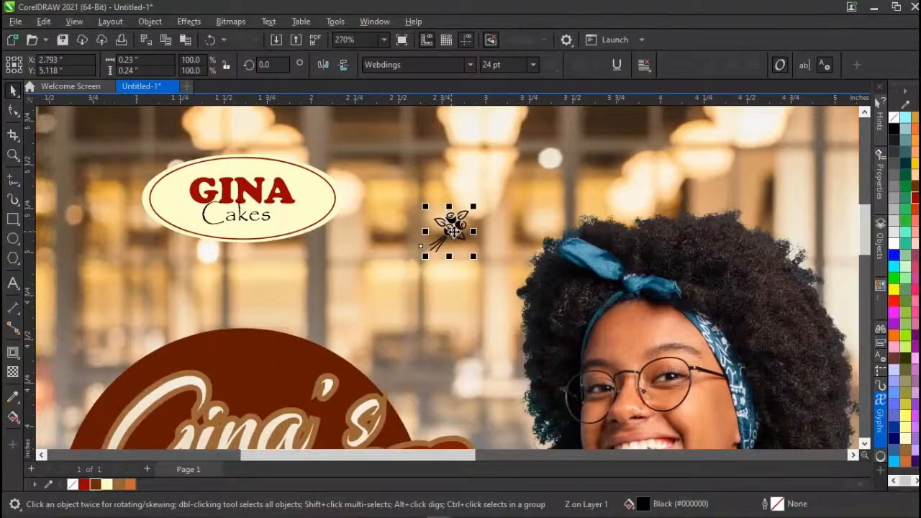
{"action": "left_click_drag", "start_coordinate": [453, 229], "coordinate": [300, 180]}
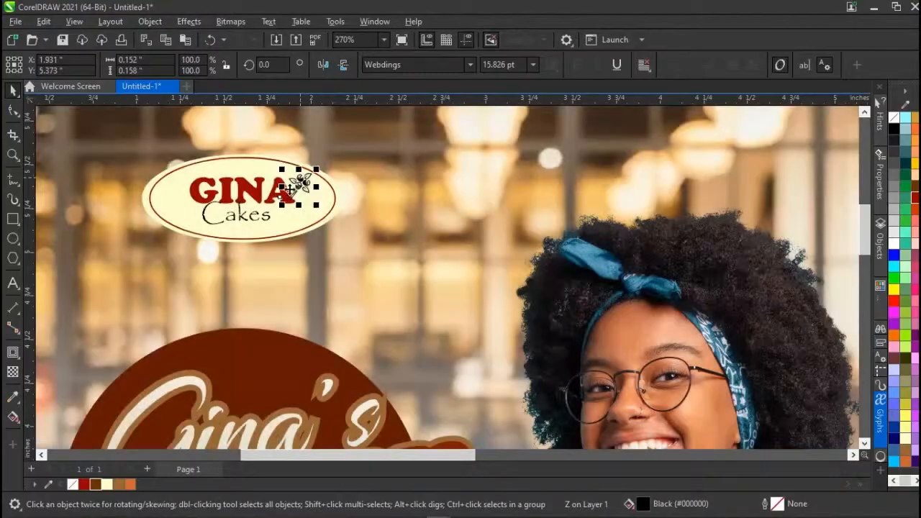
Fill the rose glyph with Ruby Red (#990000) and move it above the IN letters of GINA.
{"action": "left_click", "coordinate": [85, 485]}
{"action": "left_click", "coordinate": [349, 286]}
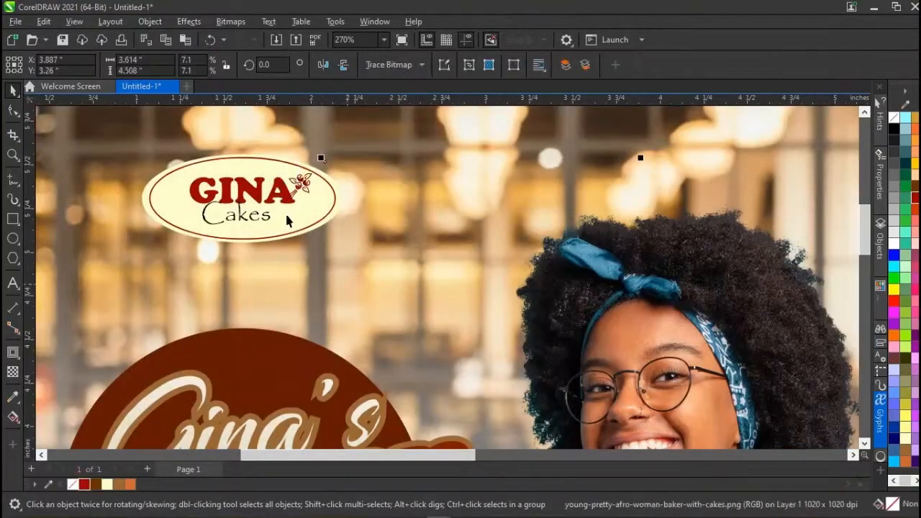
{"action": "left_click", "coordinate": [298, 189]}
{"action": "left_click_drag", "start_coordinate": [298, 189], "coordinate": [248, 166]}
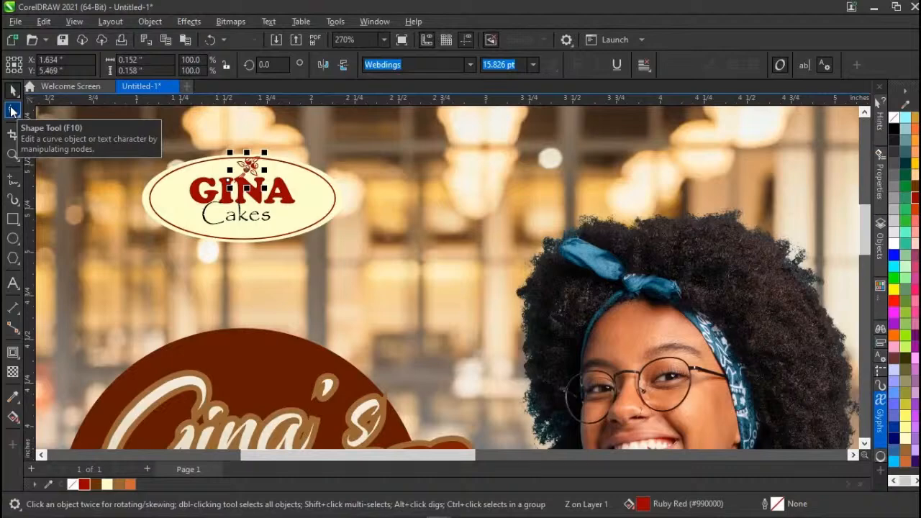
Convert the rose glyph to curves and show its nodes for shape editing.
{"action": "left_click", "coordinate": [12, 110]}
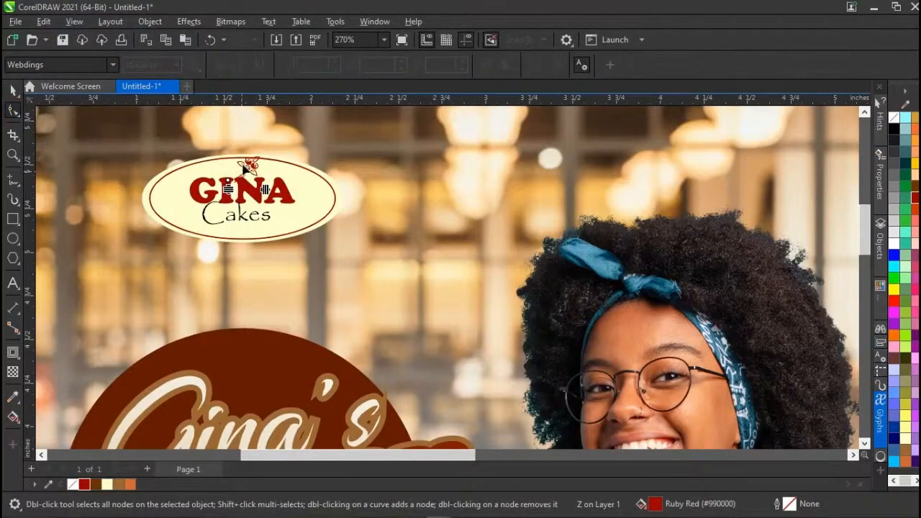
{"action": "left_click", "coordinate": [12, 90]}
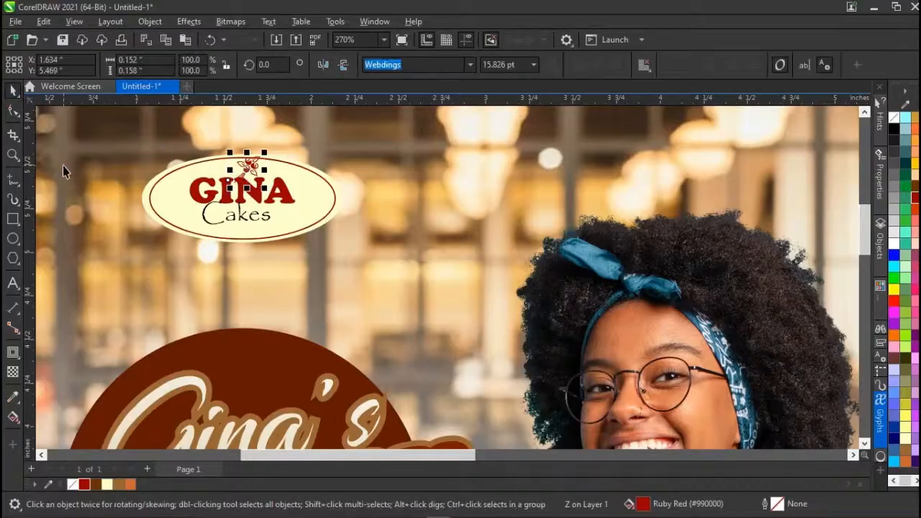
{"action": "left_click", "coordinate": [13, 137]}
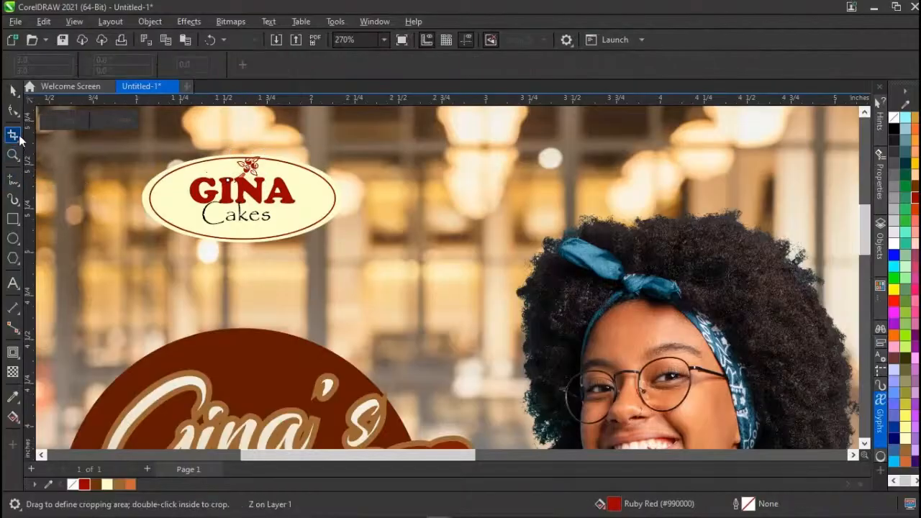
{"action": "left_click", "coordinate": [13, 111]}
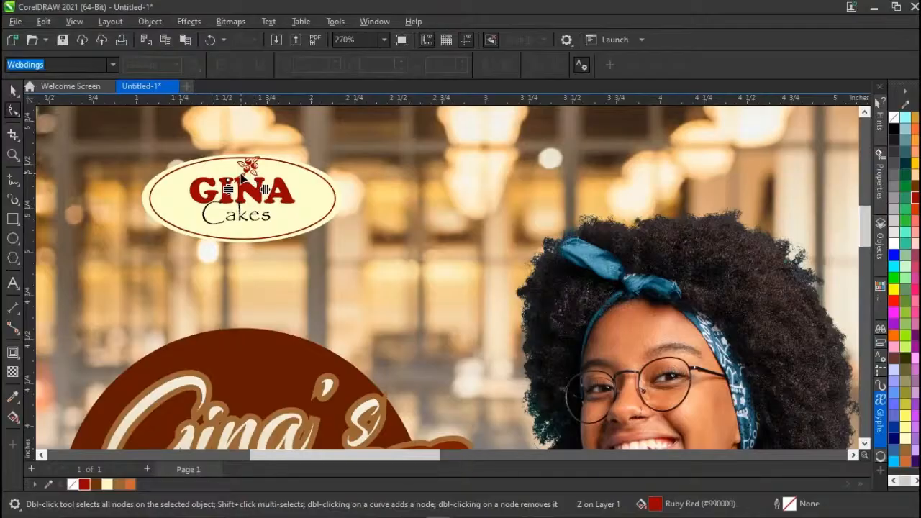
{"action": "scroll", "coordinate": [250, 180], "scroll_direction": "up", "scroll_amount": 3}
{"action": "scroll", "coordinate": [242, 178], "scroll_direction": "up", "scroll_amount": 1}
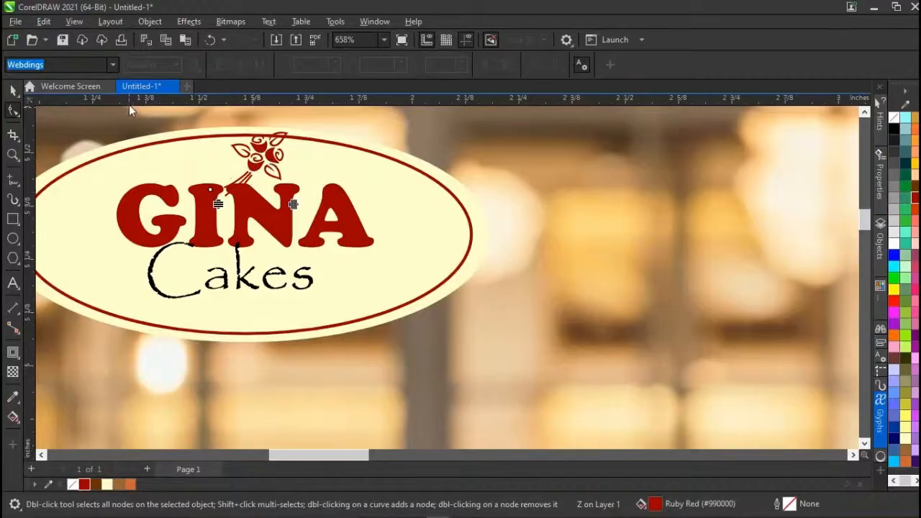
{"action": "left_click", "coordinate": [247, 201]}
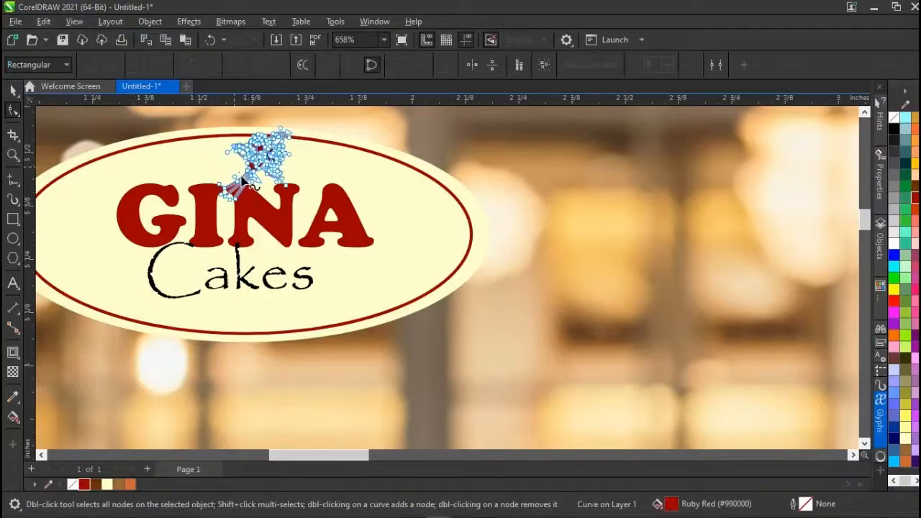
Try to move the end node of the rose's upper stem up and left, and undo it.
{"action": "scroll", "coordinate": [245, 182], "scroll_direction": "up", "scroll_amount": 4}
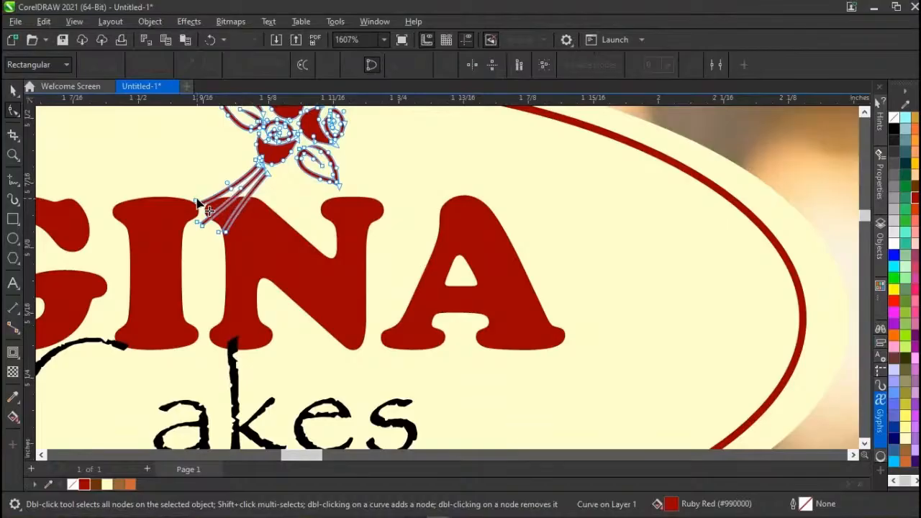
{"action": "left_click_drag", "start_coordinate": [197, 202], "coordinate": [185, 165]}
{"action": "key", "text": "ctrl+z"}
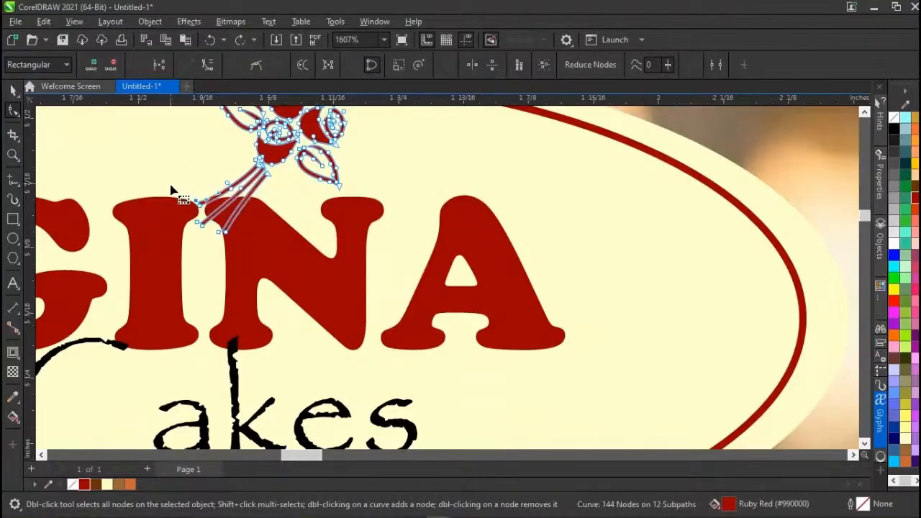
{"action": "key", "text": "space"}
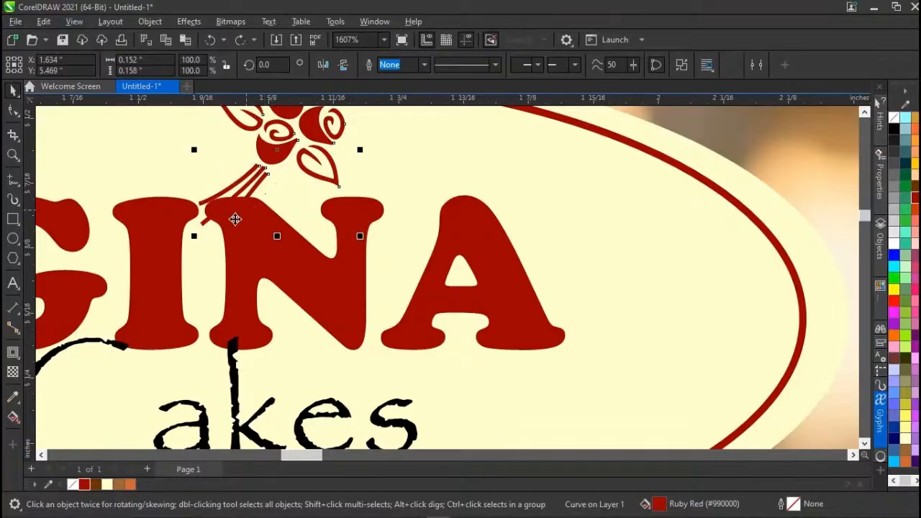
{"action": "double_click", "coordinate": [206, 200]}
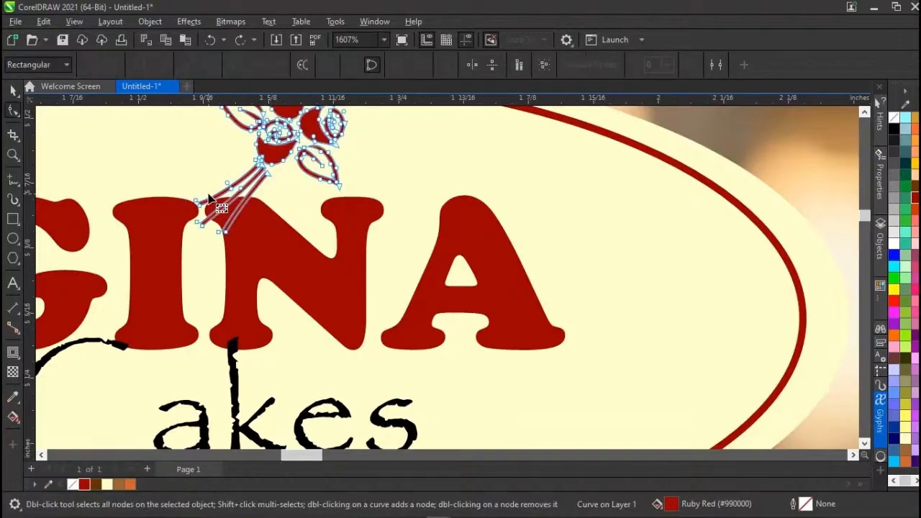
{"action": "key", "text": "space"}
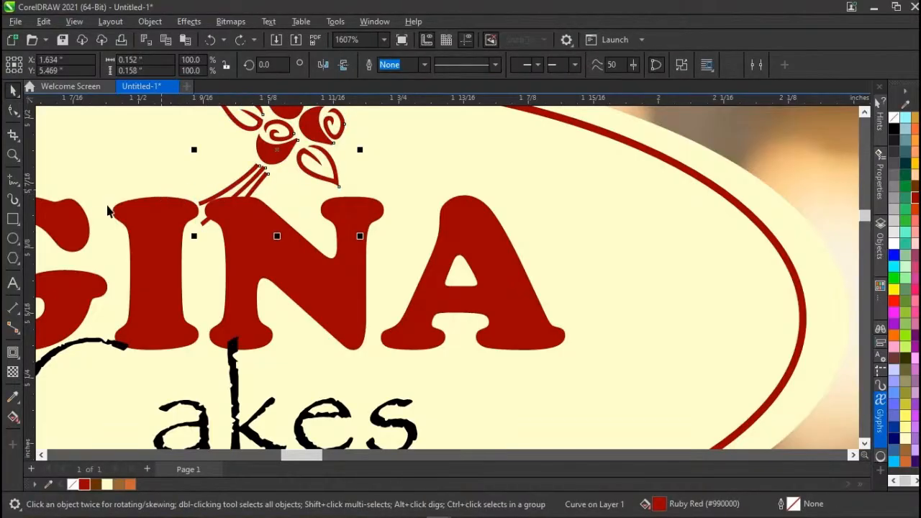
Draw a closed B-spline curve around the rose's stems, about 0.08 × 0.08 inches.
{"action": "left_click", "coordinate": [14, 220]}
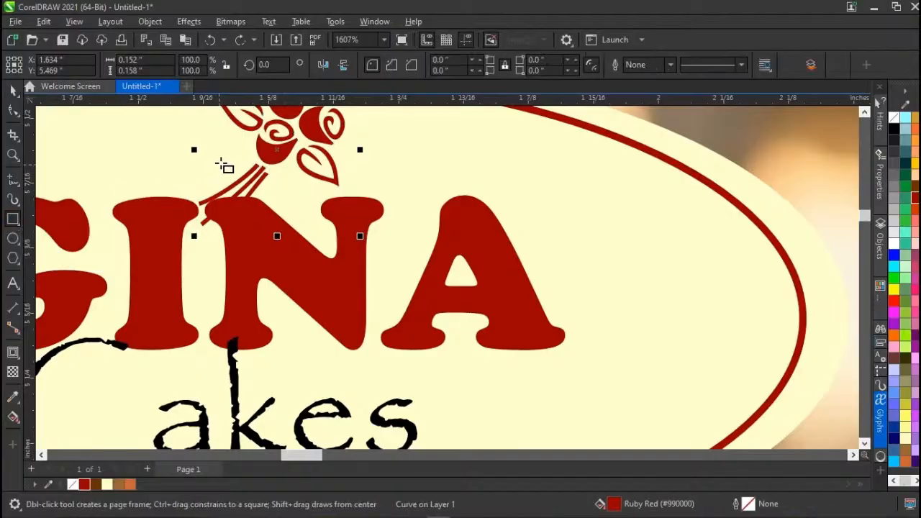
{"action": "scroll", "coordinate": [224, 165], "scroll_direction": "up", "scroll_amount": 2}
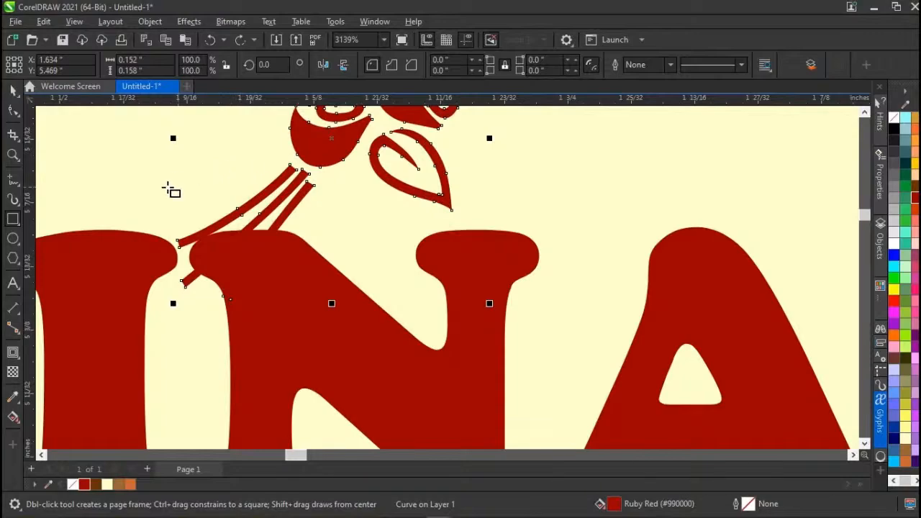
{"action": "left_click", "coordinate": [21, 189]}
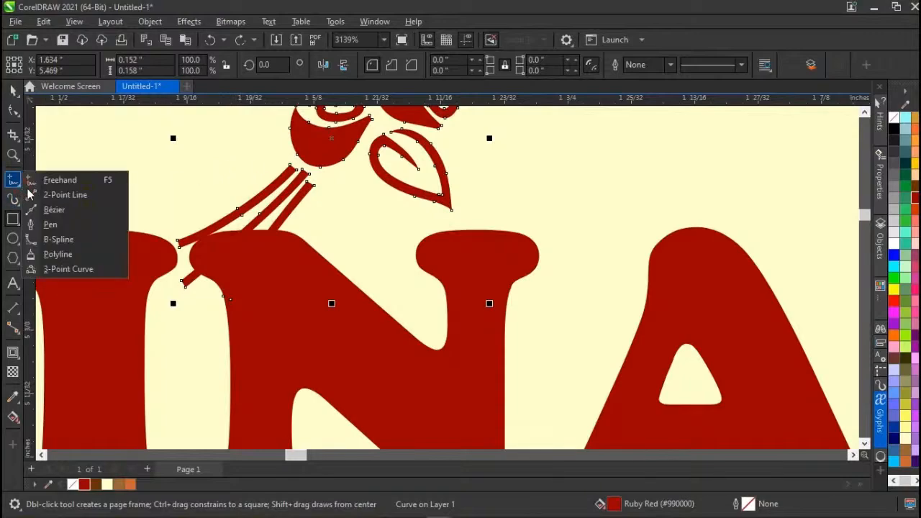
{"action": "left_click", "coordinate": [60, 243]}
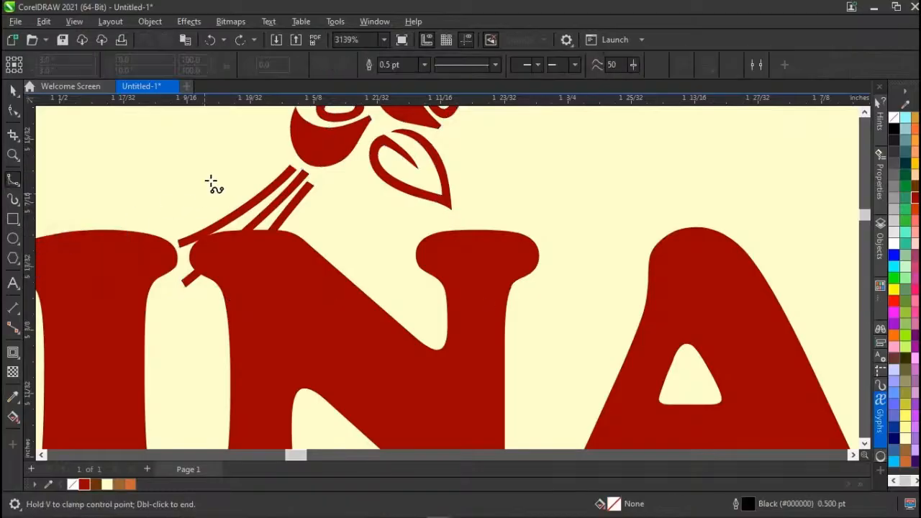
{"action": "left_click", "coordinate": [267, 159]}
{"action": "left_click", "coordinate": [285, 158]}
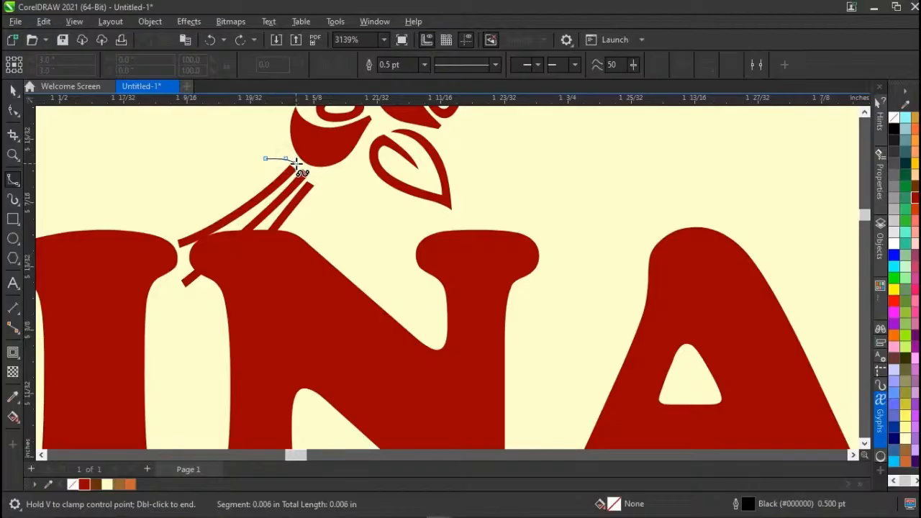
{"action": "left_click", "coordinate": [296, 163]}
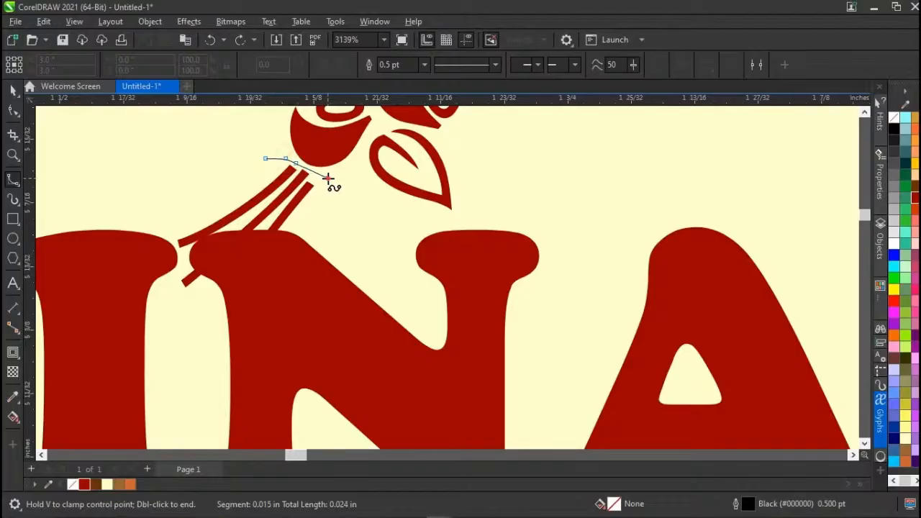
{"action": "left_click", "coordinate": [328, 178]}
{"action": "left_click", "coordinate": [327, 205]}
{"action": "left_click", "coordinate": [237, 297]}
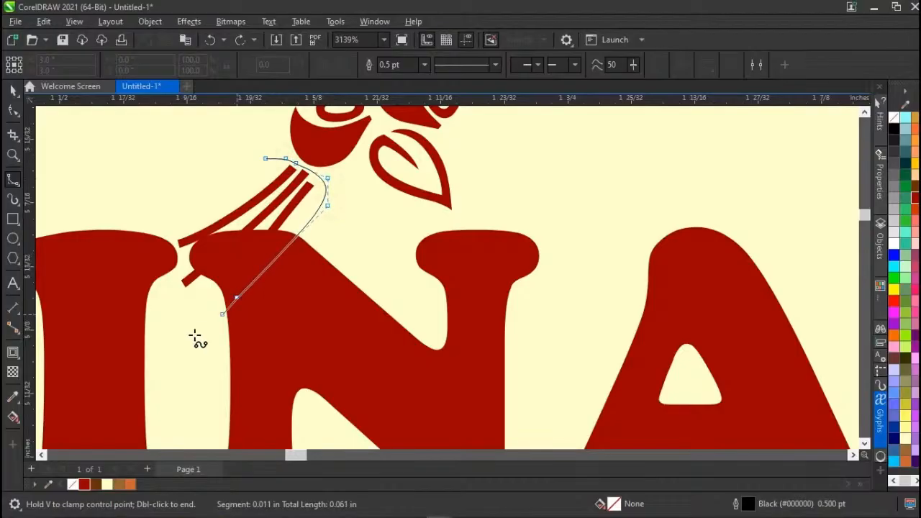
{"action": "left_click", "coordinate": [178, 338]}
{"action": "left_click", "coordinate": [152, 284]}
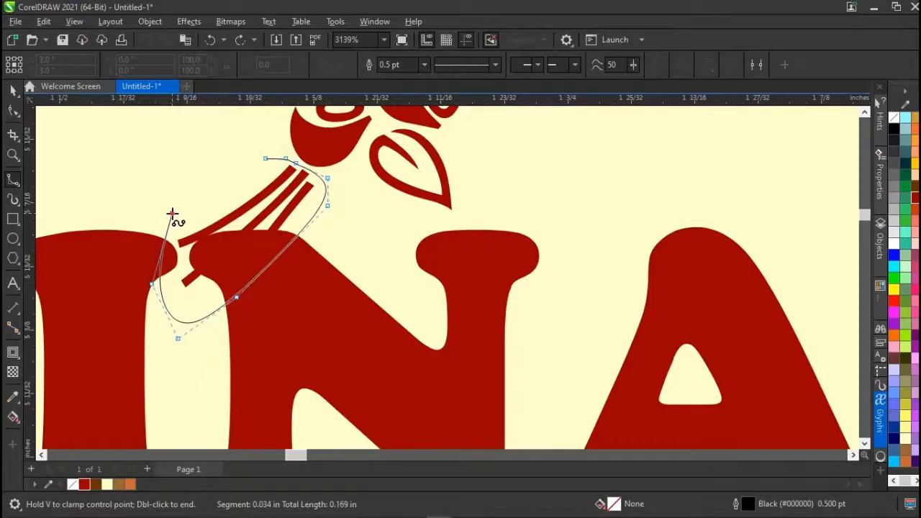
{"action": "left_click", "coordinate": [265, 159]}
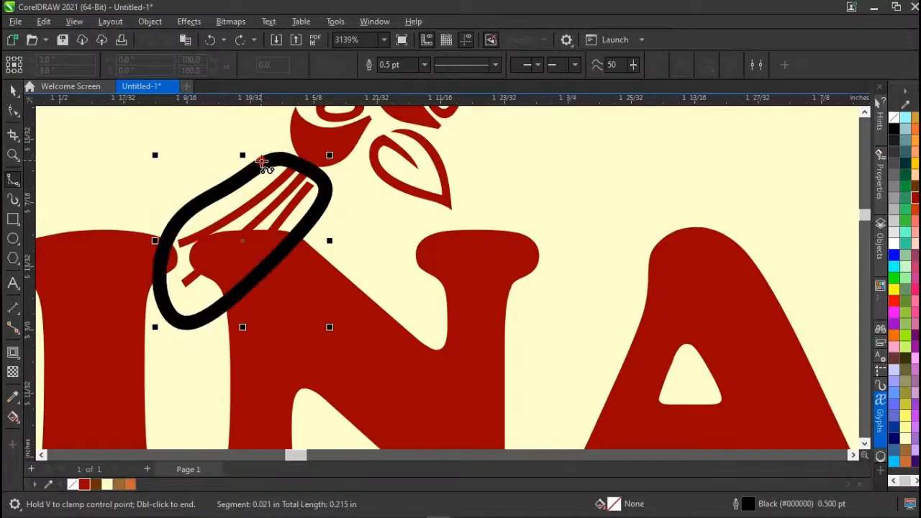
Set the outline width of the curve around the stems to Hairline.
{"action": "key", "text": "space"}
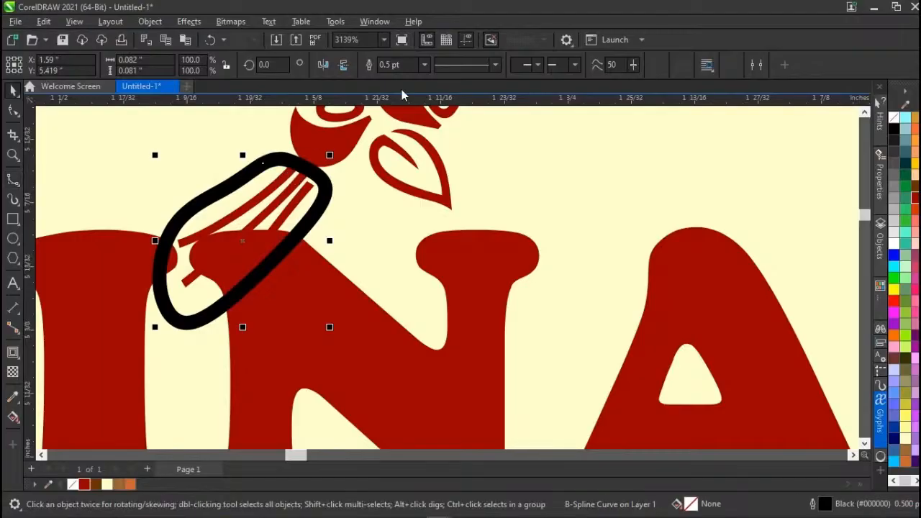
{"action": "left_click", "coordinate": [424, 65]}
{"action": "left_click", "coordinate": [406, 91]}
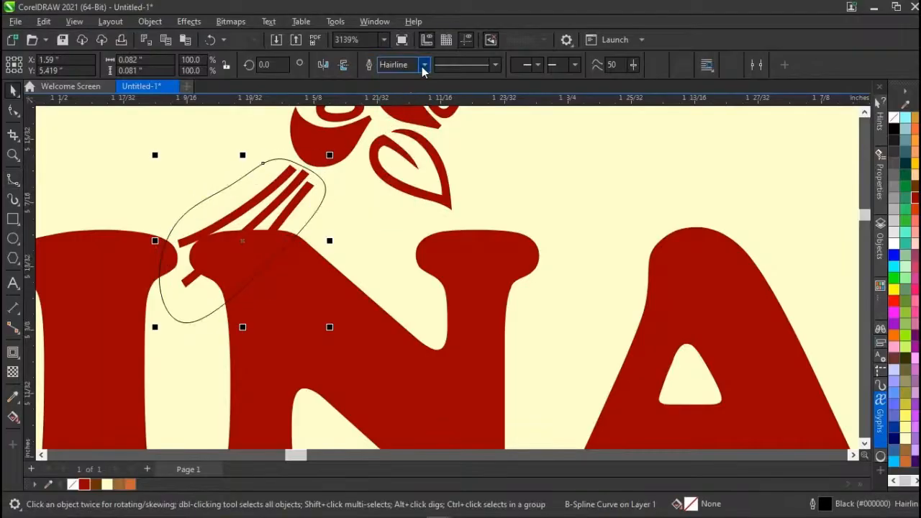
Try a 4.0 pt outline on the curve around the stems, and undo it.
{"action": "left_click", "coordinate": [424, 65]}
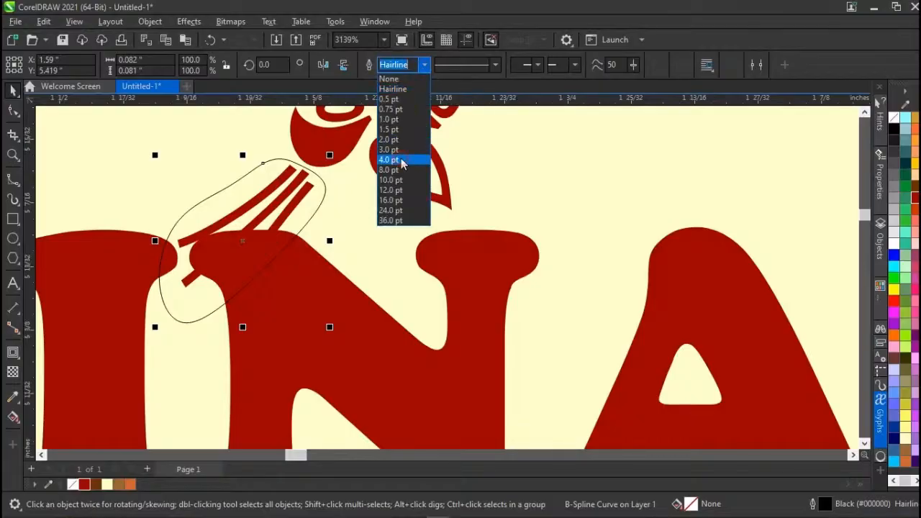
{"action": "left_click", "coordinate": [389, 160]}
{"action": "key", "text": "ctrl+z"}
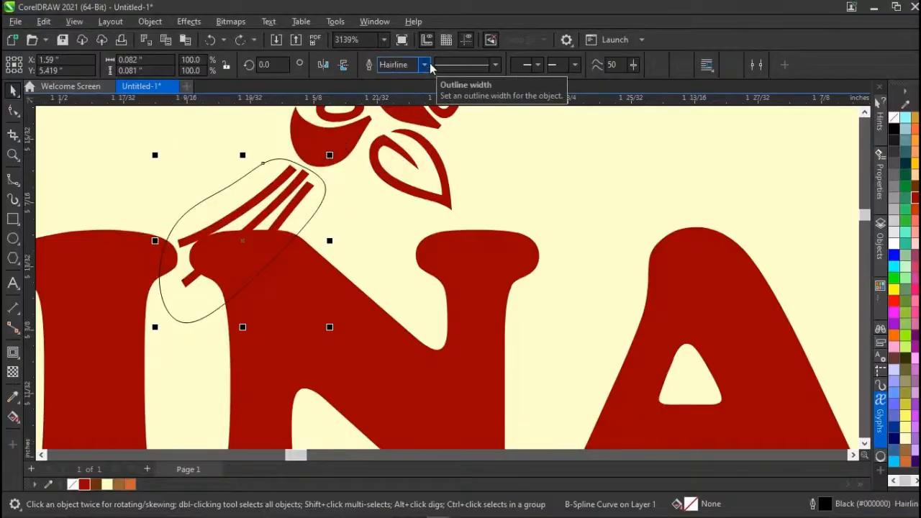
{"action": "left_click", "coordinate": [426, 64]}
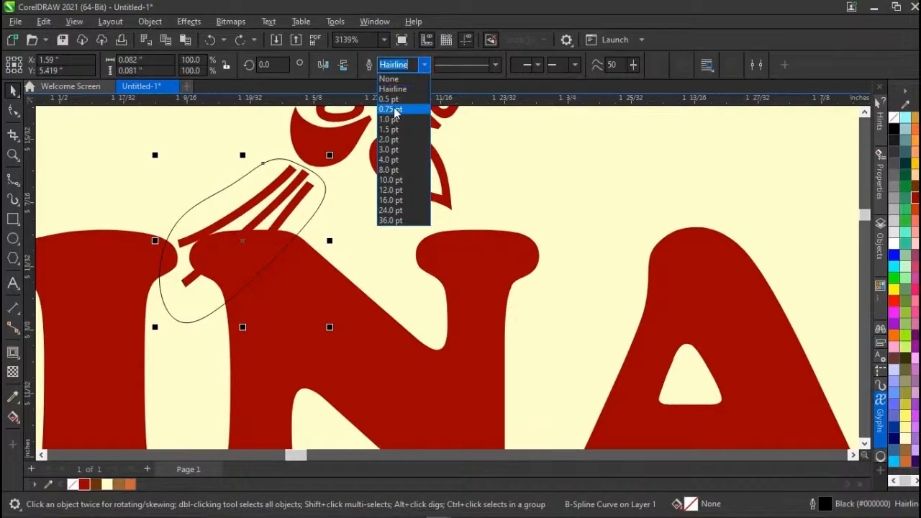
{"action": "left_click", "coordinate": [266, 138]}
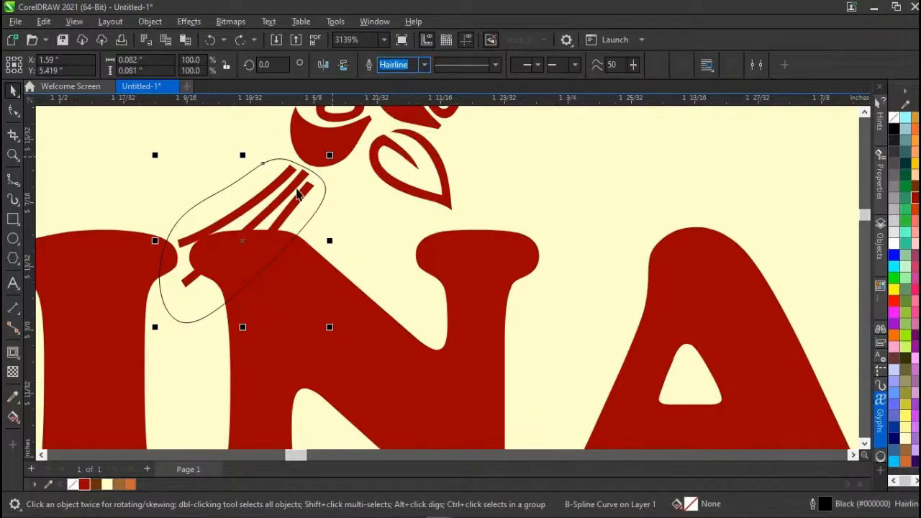
Trim the stems off the rose with the B-spline curve and delete the curve.
{"action": "scroll", "coordinate": [238, 223], "scroll_direction": "up", "scroll_amount": 2}
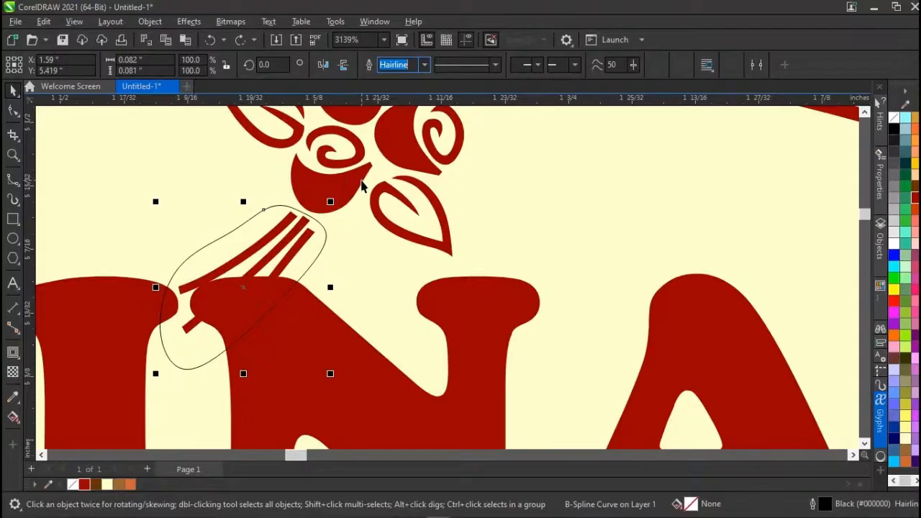
{"action": "left_click", "coordinate": [360, 180], "text": "shift"}
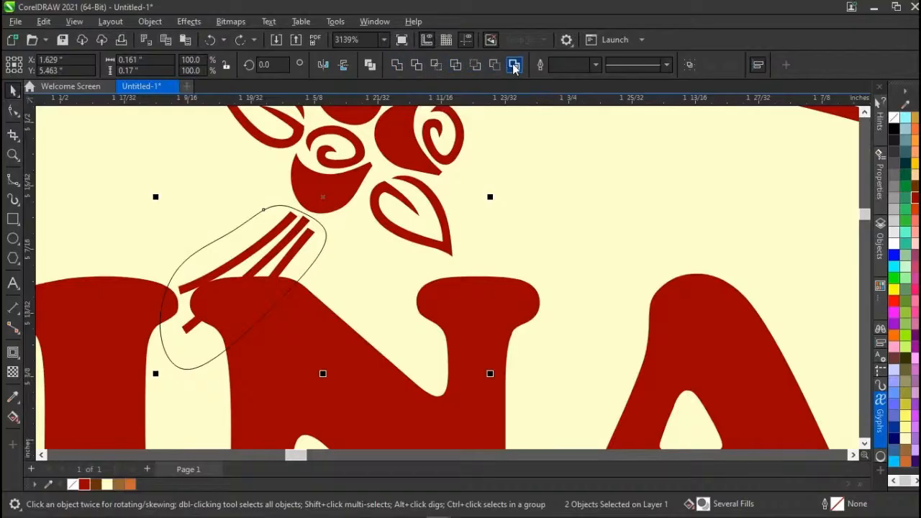
{"action": "left_click", "coordinate": [417, 66]}
{"action": "left_click", "coordinate": [277, 261]}
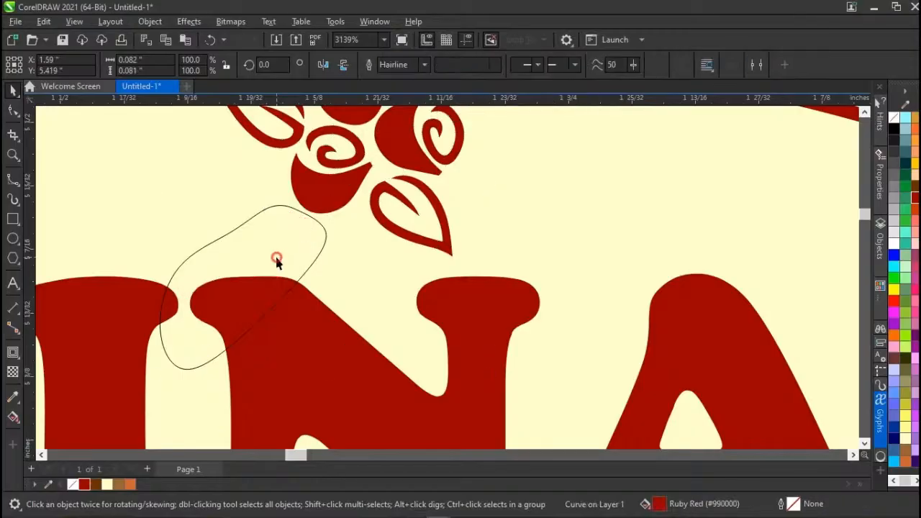
{"action": "key", "text": "Delete"}
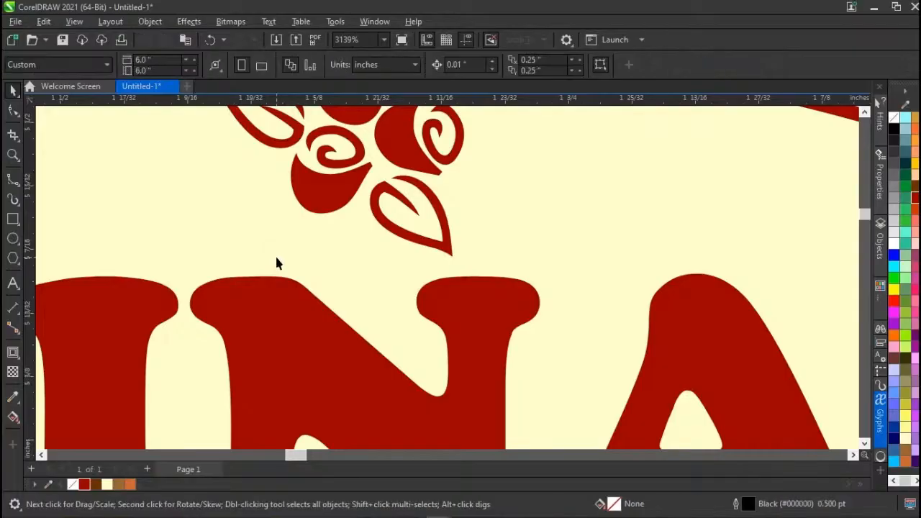
Move the stemless rose closer above GINA's IN letters and scale it to 92%, undoing a trial move onto the A.
{"action": "scroll", "coordinate": [276, 260], "scroll_direction": "down", "scroll_amount": 2}
{"action": "scroll", "coordinate": [277, 263], "scroll_direction": "down", "scroll_amount": 3}
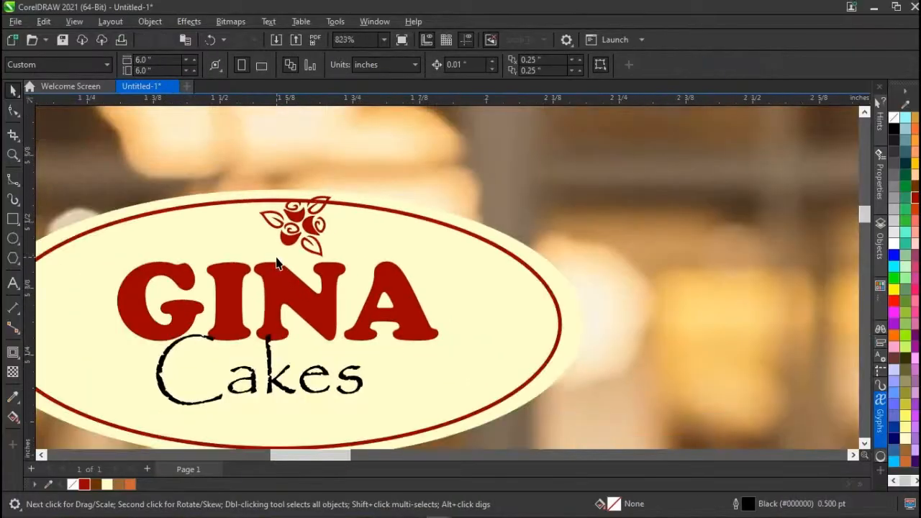
{"action": "left_click", "coordinate": [294, 240]}
{"action": "left_click_drag", "start_coordinate": [294, 240], "coordinate": [279, 243]}
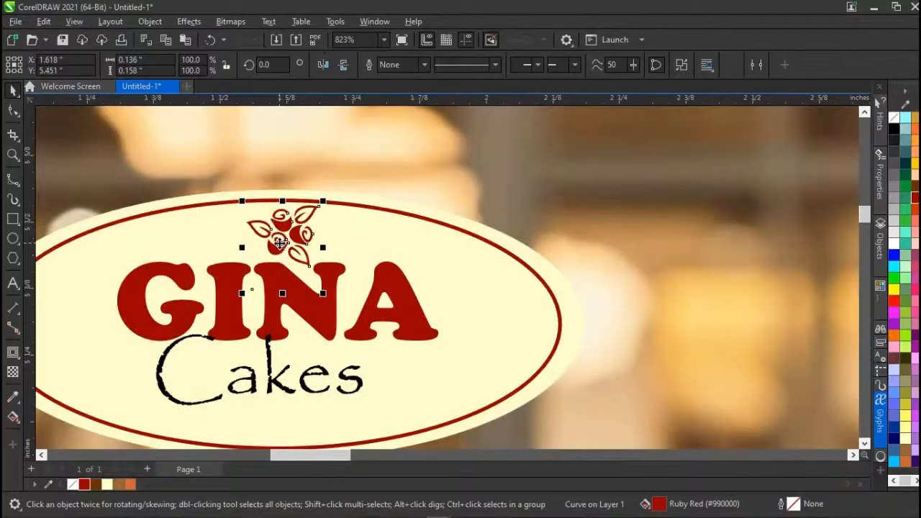
{"action": "left_click_drag", "start_coordinate": [323, 201], "coordinate": [443, 272]}
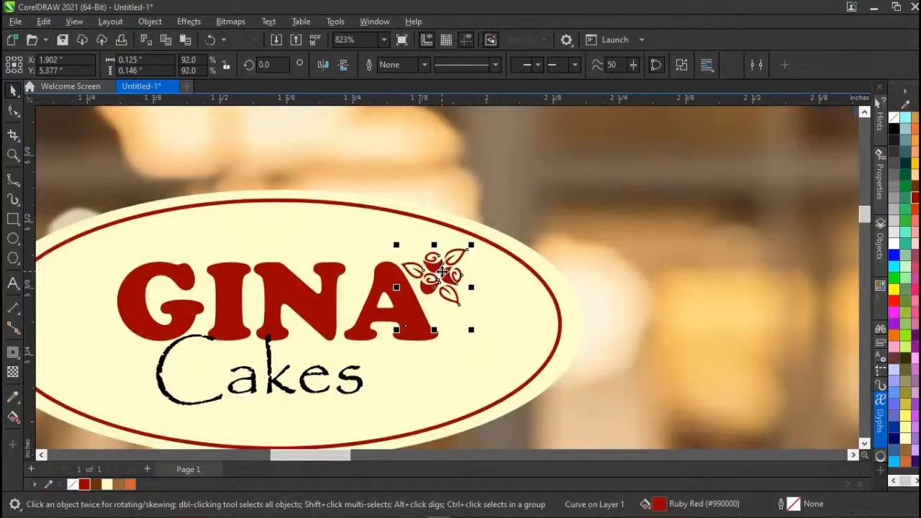
{"action": "key", "text": "ctrl+z"}
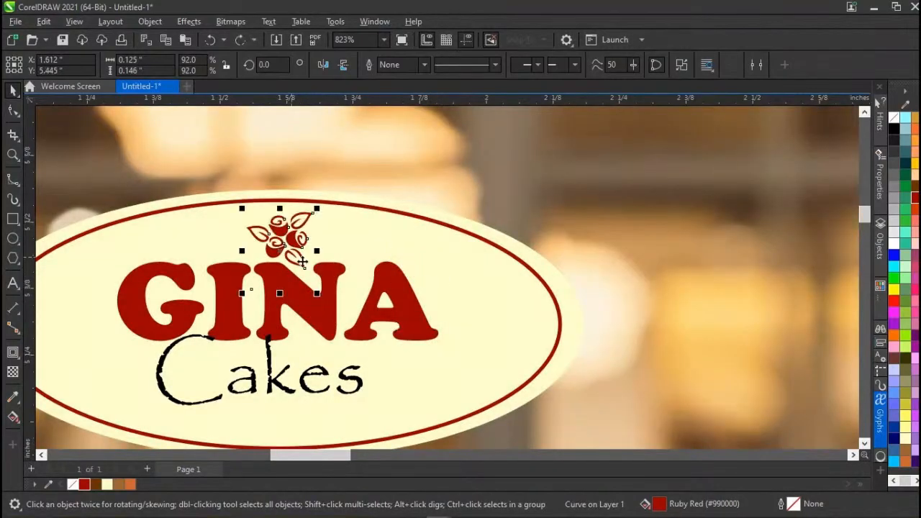
Shrink the GINA text to about 14.2 pt and move Cakes slightly down and left below it.
{"action": "left_click", "coordinate": [308, 304]}
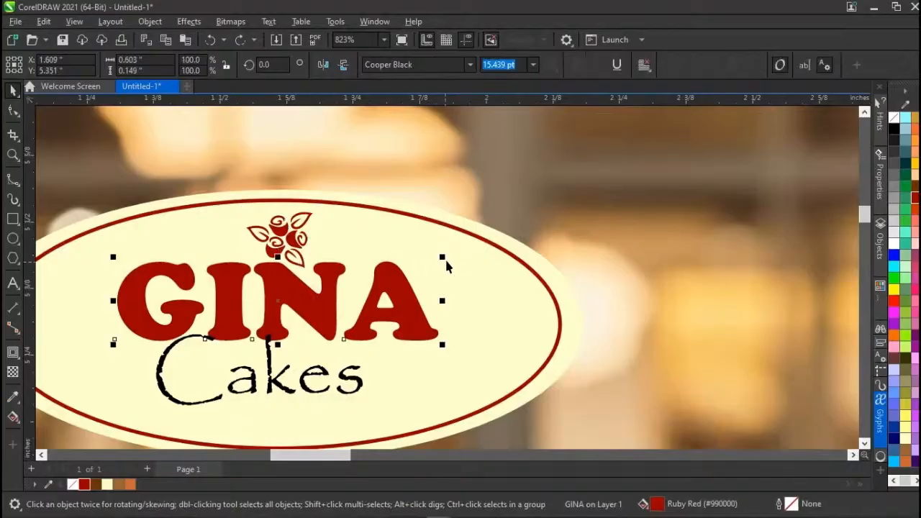
{"action": "left_click_drag", "start_coordinate": [442, 262], "coordinate": [437, 268]}
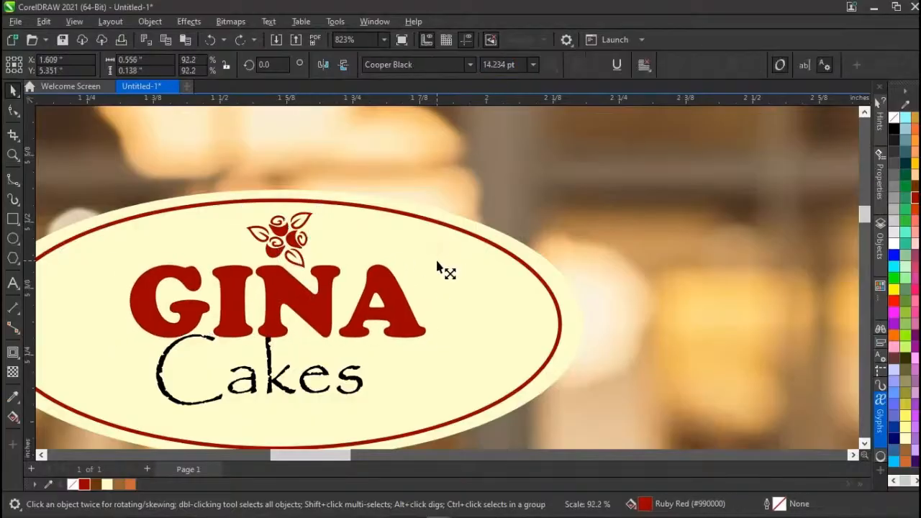
{"action": "left_click", "coordinate": [306, 375]}
{"action": "left_click_drag", "start_coordinate": [305, 375], "coordinate": [300, 379]}
Align the horizontal centers of the Cakes text and the rose with the GINA text.
{"action": "left_click", "coordinate": [270, 311], "text": "shift"}
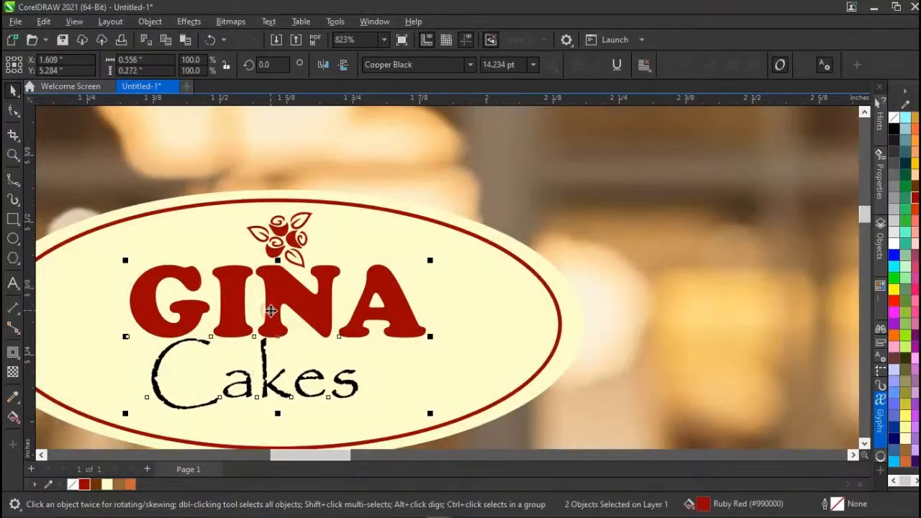
{"action": "key", "text": "c"}
{"action": "left_click", "coordinate": [296, 249]}
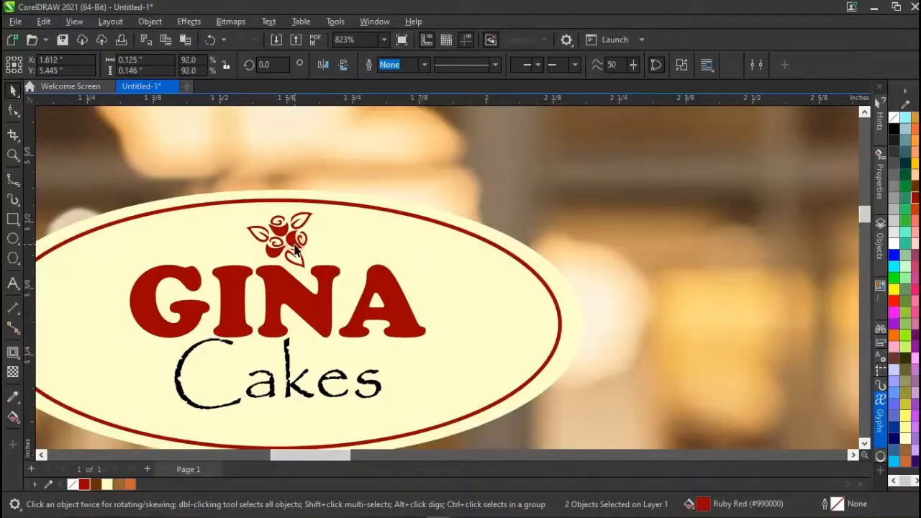
{"action": "left_click", "coordinate": [297, 302], "text": "shift"}
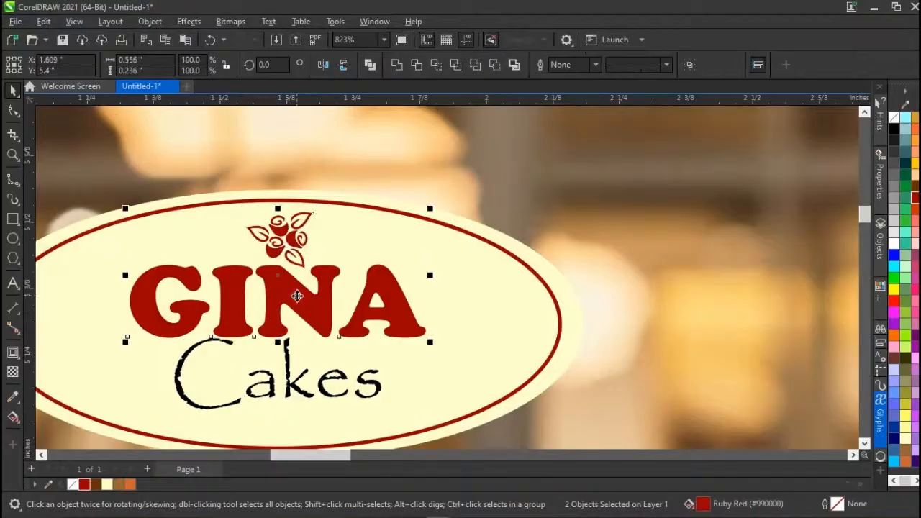
{"action": "key", "text": "c"}
{"action": "left_click", "coordinate": [457, 305]}
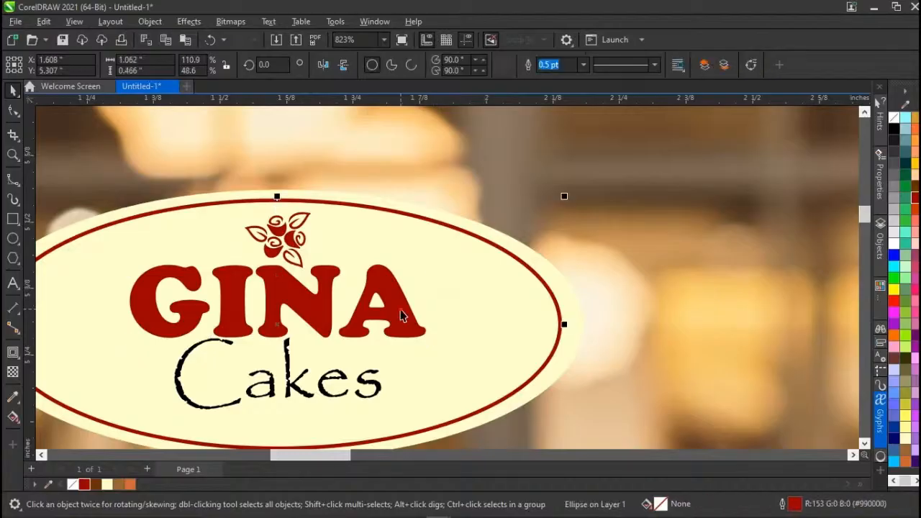
Enlarge the GINA text to about 15 pt and shrink Cakes to about 9.2 pt, both from their centers.
{"action": "left_click", "coordinate": [400, 310]}
{"action": "left_click_drag", "start_coordinate": [431, 342], "coordinate": [441, 352]}
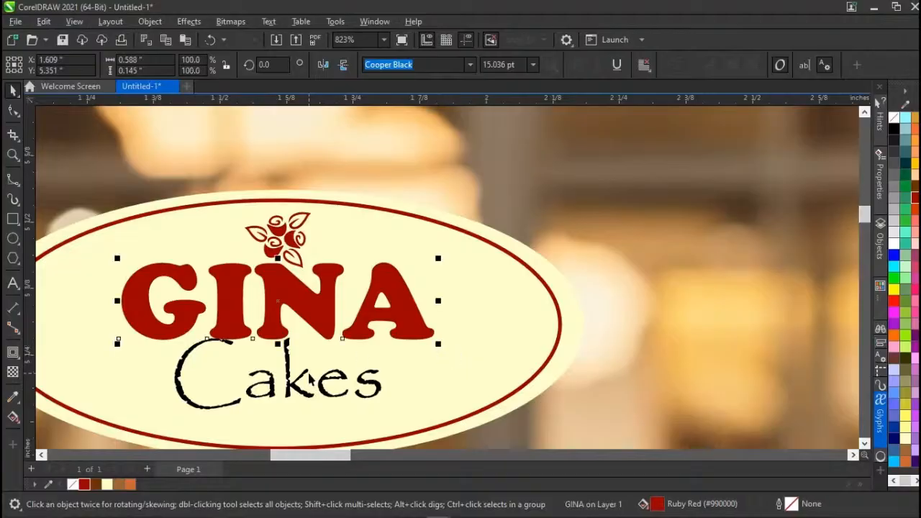
{"action": "left_click", "coordinate": [302, 380]}
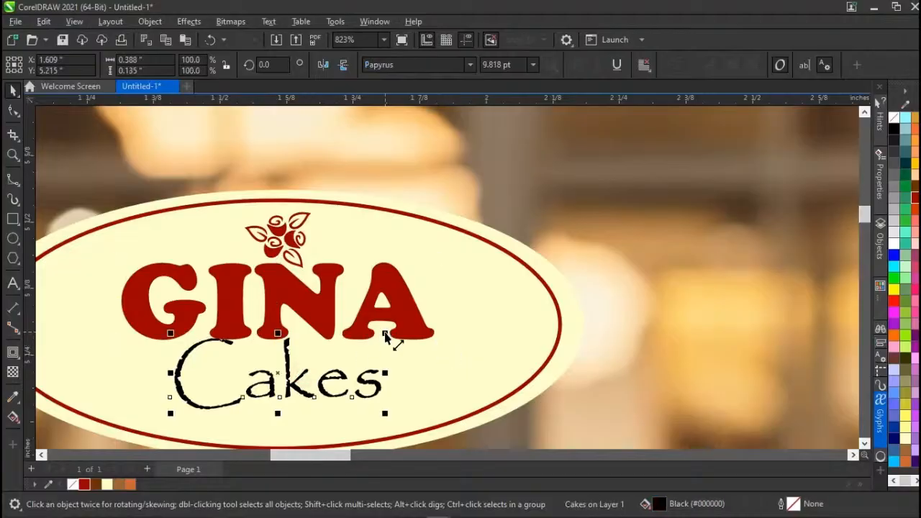
{"action": "left_click_drag", "start_coordinate": [386, 338], "coordinate": [379, 337]}
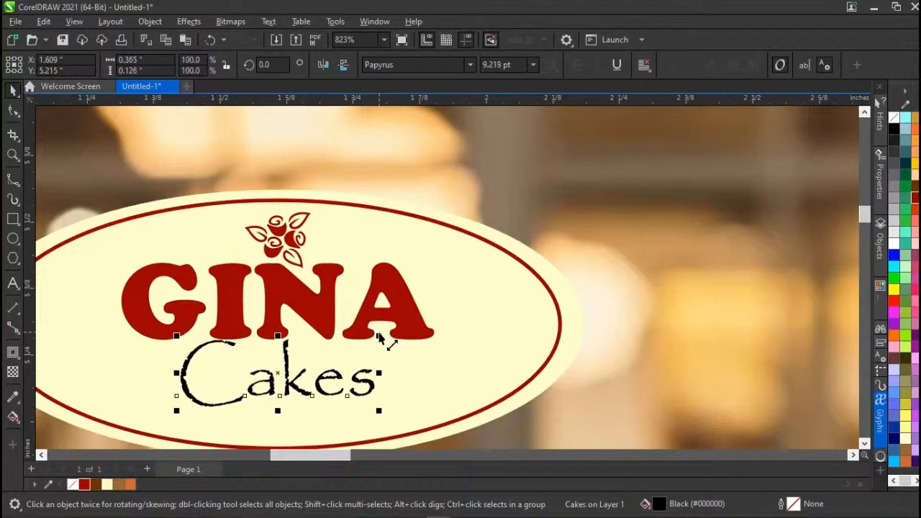
Group the Cakes text, the GINA text and the rose into one object.
{"action": "left_click", "coordinate": [327, 306], "text": "shift"}
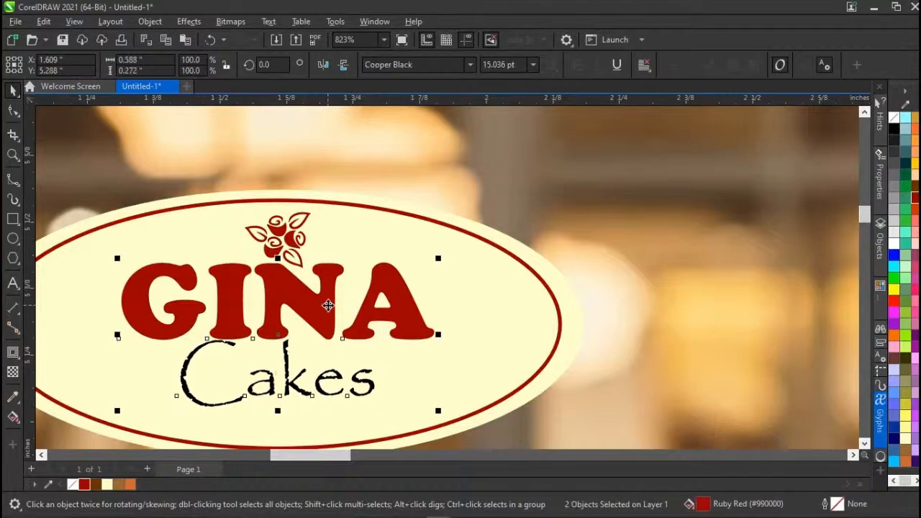
{"action": "left_click", "coordinate": [294, 239], "text": "shift"}
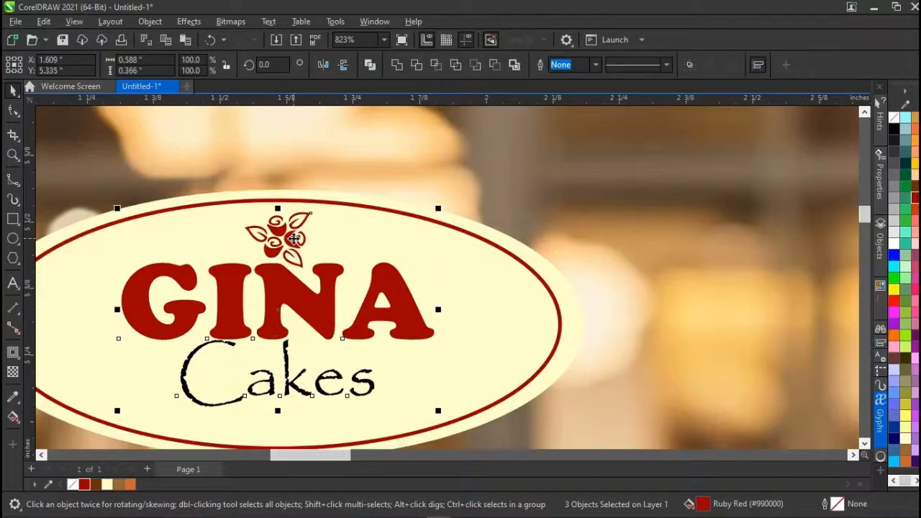
{"action": "key", "text": "ctrl+g"}
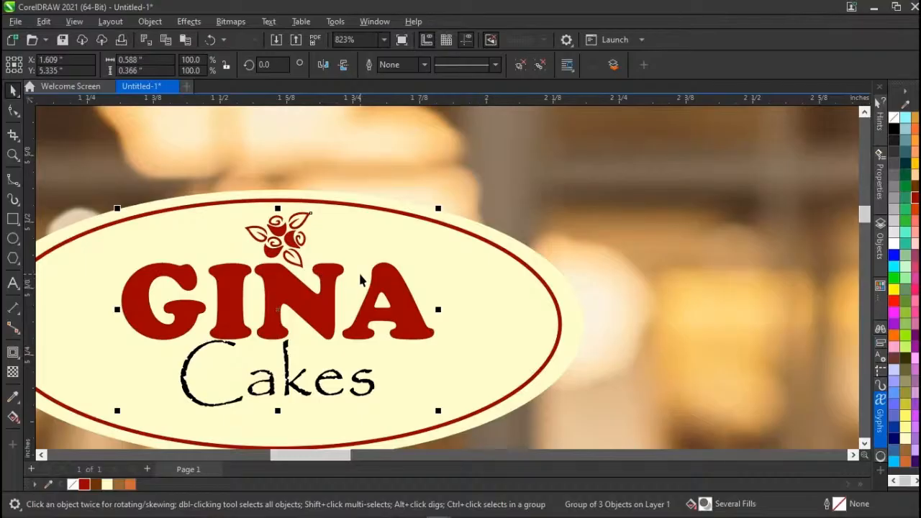
Ungroup the rose, GINA and Cakes, and try to center them vertically on the inner oval as separate objects.
{"action": "key", "text": "ctrl+u"}
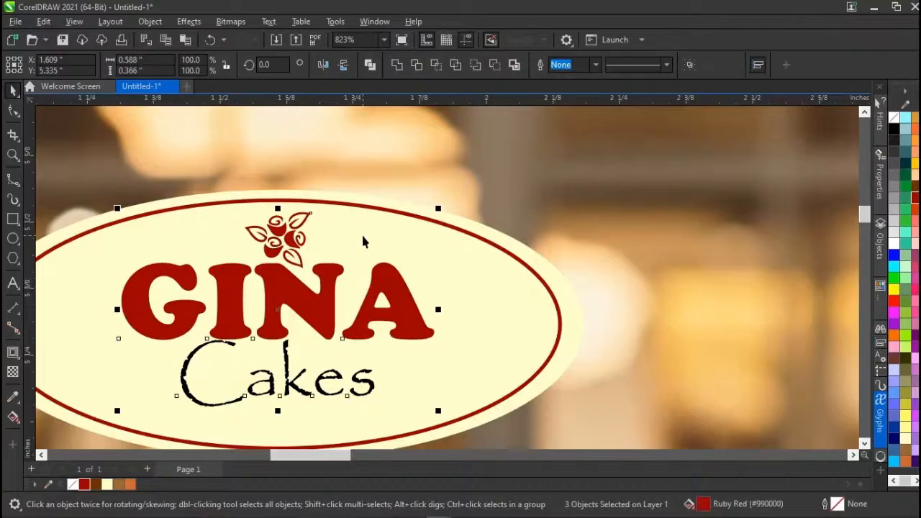
{"action": "left_click", "coordinate": [374, 177]}
{"action": "left_click", "coordinate": [293, 238]}
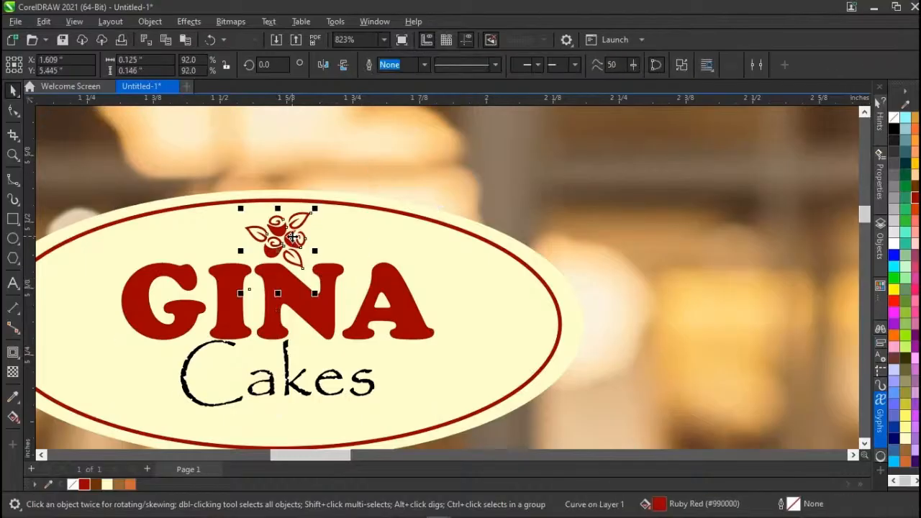
{"action": "left_click", "coordinate": [326, 311], "text": "shift"}
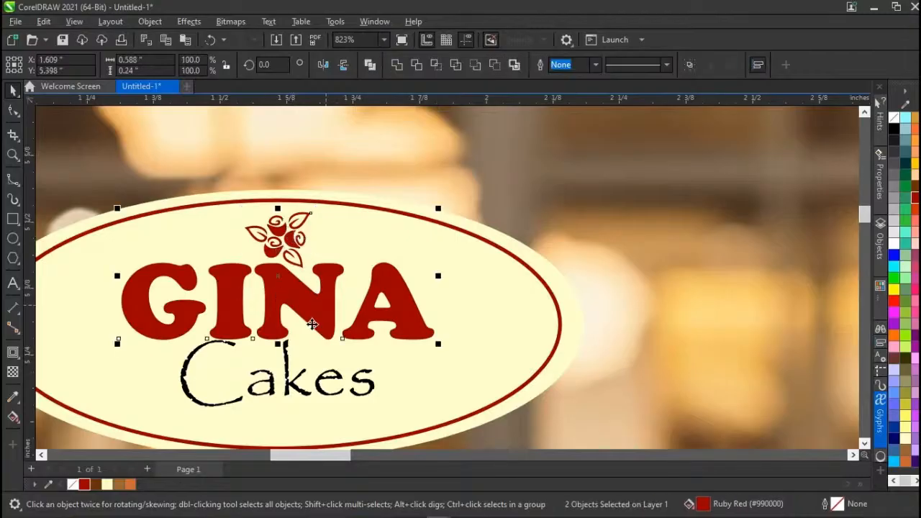
{"action": "left_click", "coordinate": [290, 387], "text": "shift"}
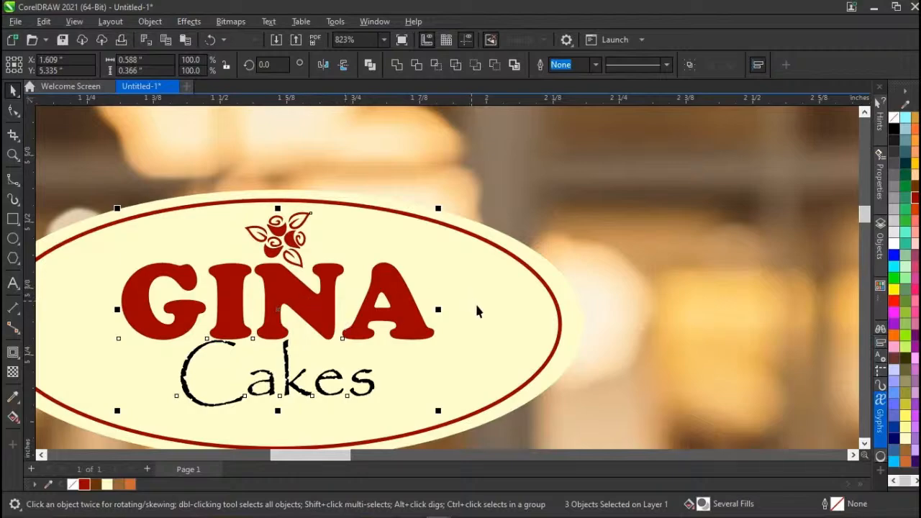
{"action": "left_click", "coordinate": [489, 324], "text": "shift"}
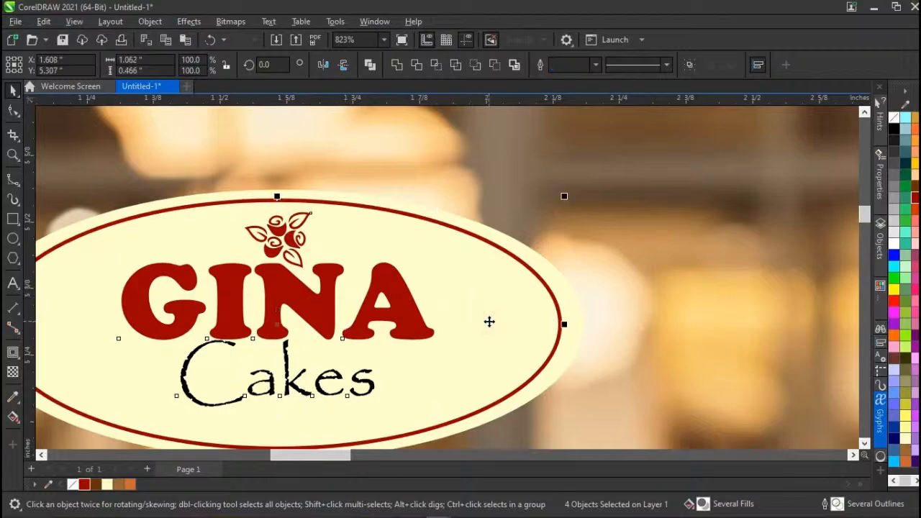
{"action": "key", "text": "e"}
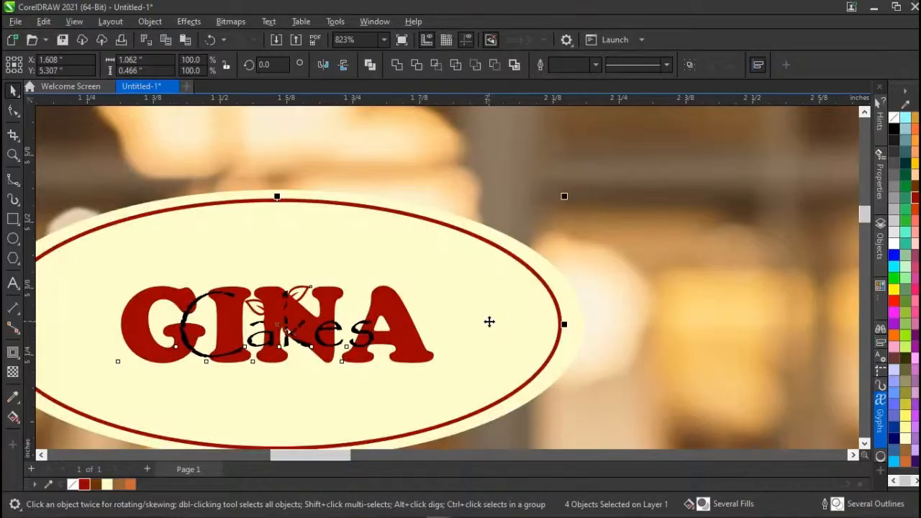
{"action": "key", "text": "ctrl+z"}
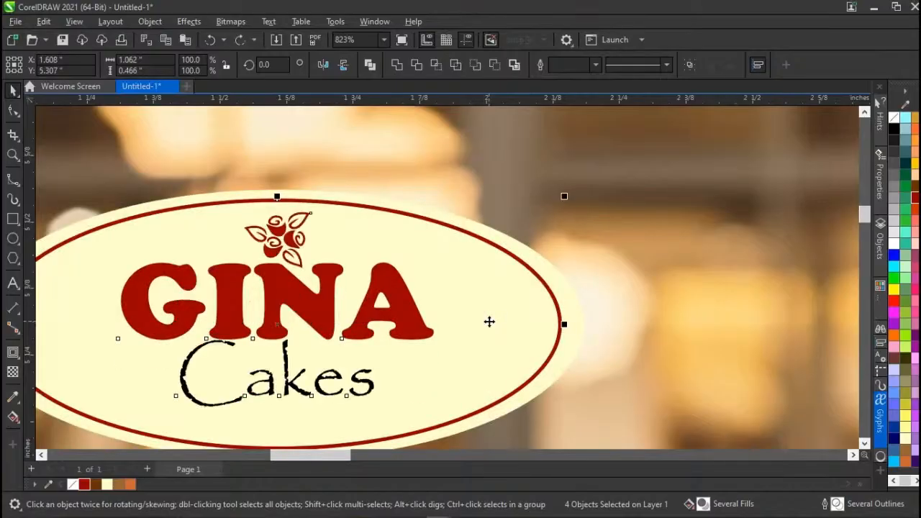
{"action": "left_click", "coordinate": [447, 187]}
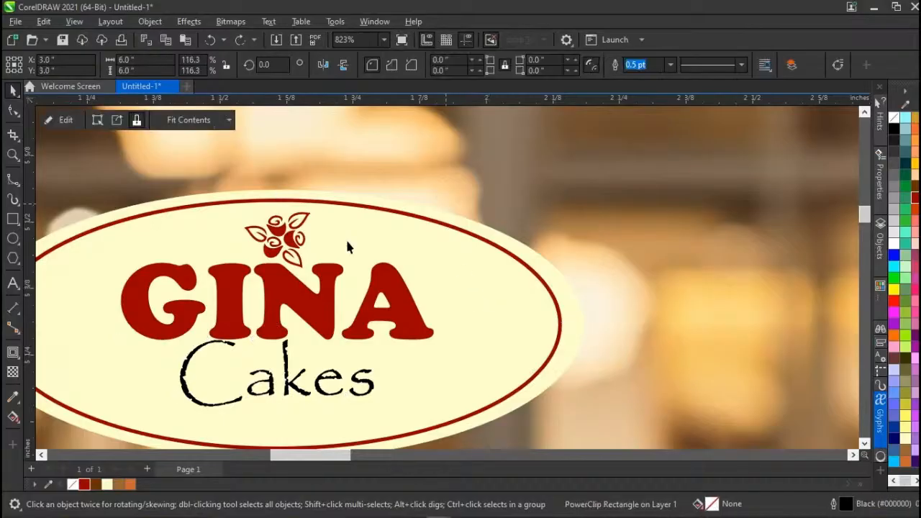
Regroup the rose, the GINA text and the Cakes text into one object.
{"action": "left_click", "coordinate": [295, 245]}
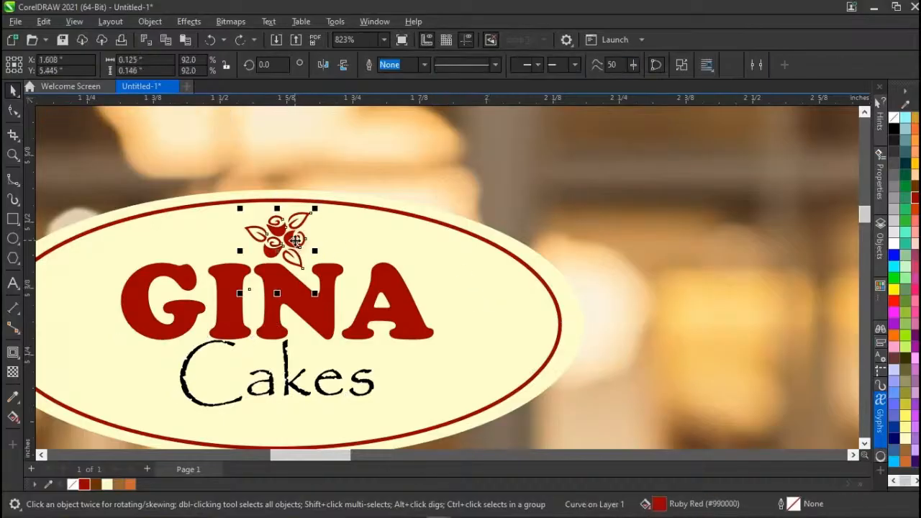
{"action": "left_click", "coordinate": [332, 295], "text": "shift"}
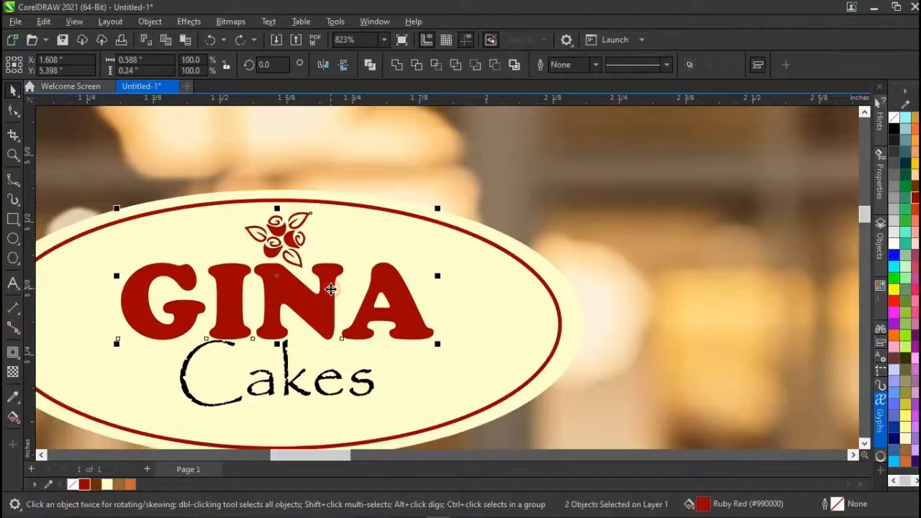
{"action": "left_click", "coordinate": [290, 381], "text": "shift"}
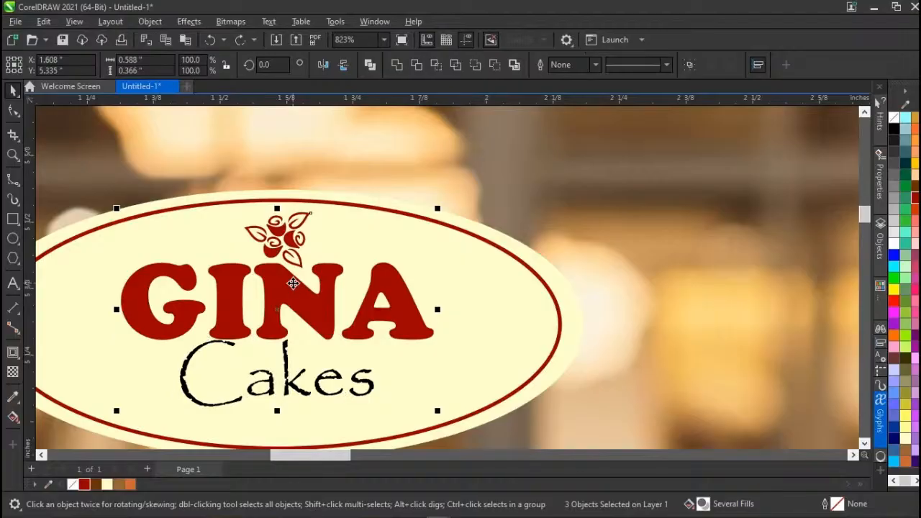
{"action": "key", "text": "ctrl+g"}
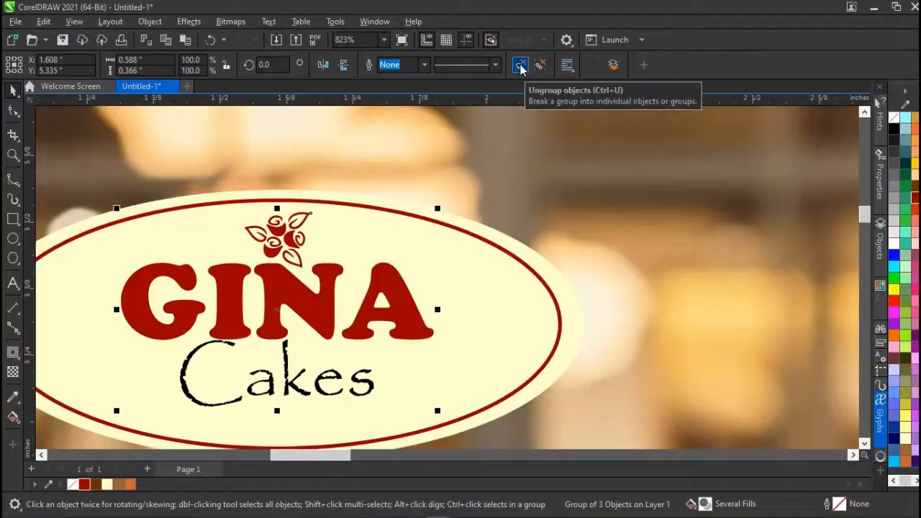
{"action": "left_click", "coordinate": [520, 66]}
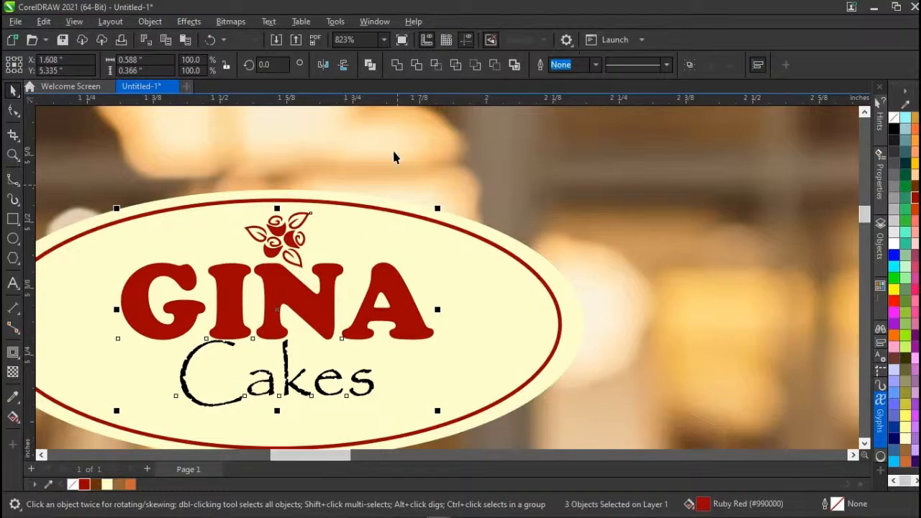
{"action": "key", "text": "ctrl+g"}
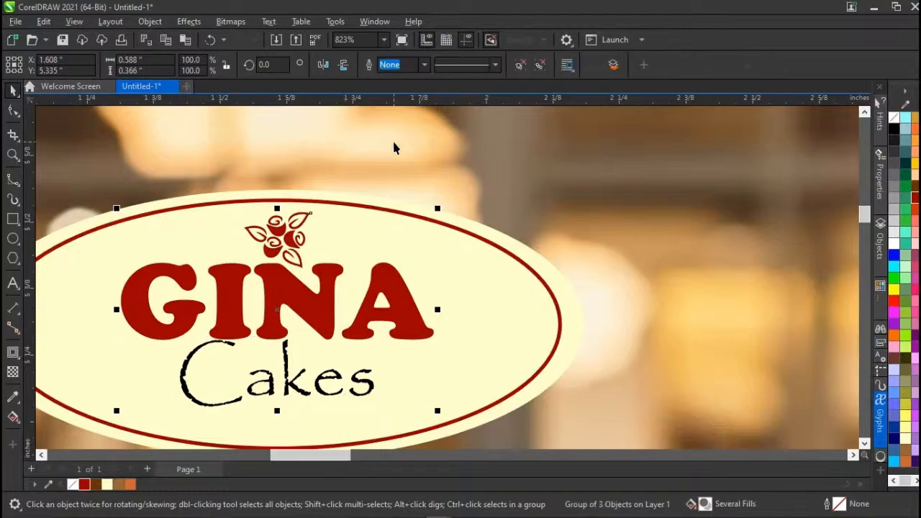
Center the grouped logo elements horizontally and vertically on the badge's inner oval.
{"action": "left_click_drag", "start_coordinate": [284, 282], "coordinate": [273, 313]}
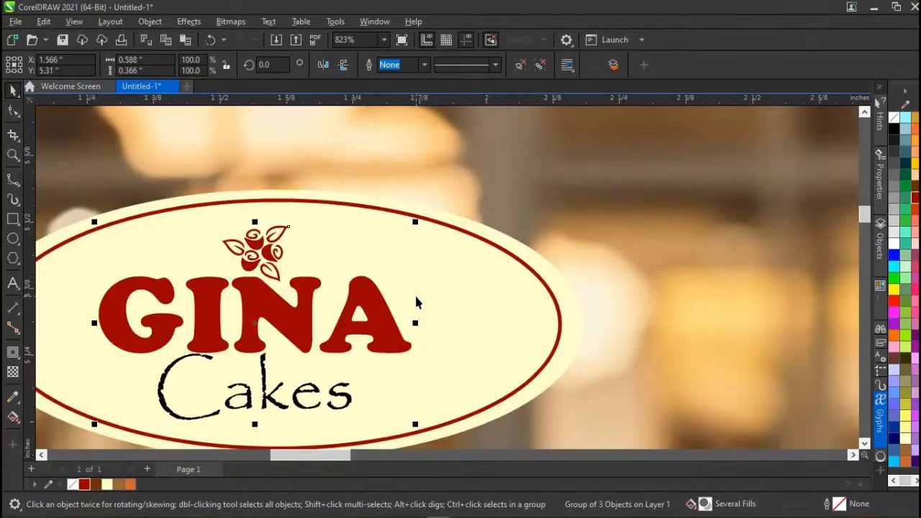
{"action": "key", "text": "ctrl+z"}
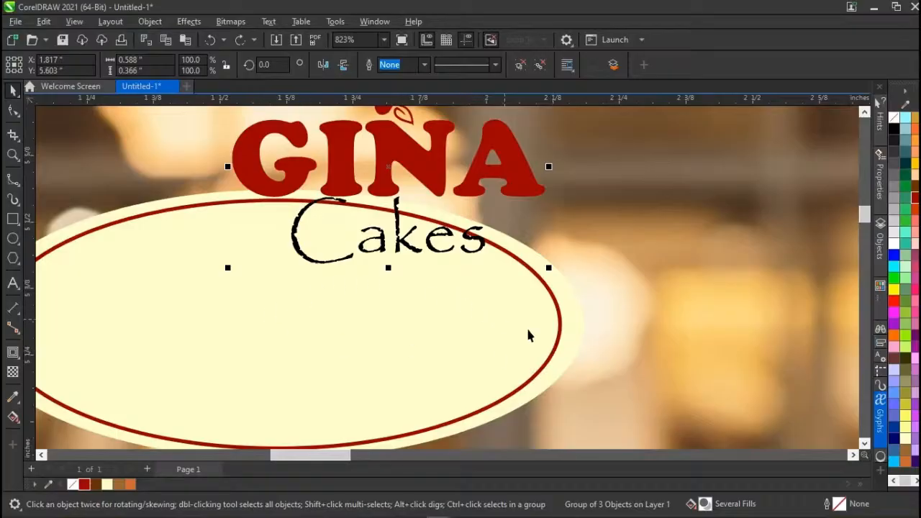
{"action": "left_click", "coordinate": [554, 357], "text": "shift"}
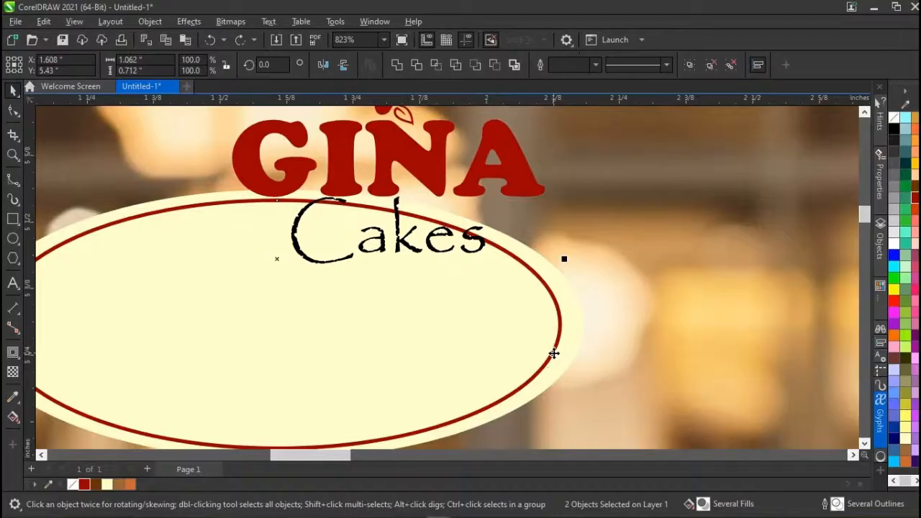
{"action": "key", "text": "c"}
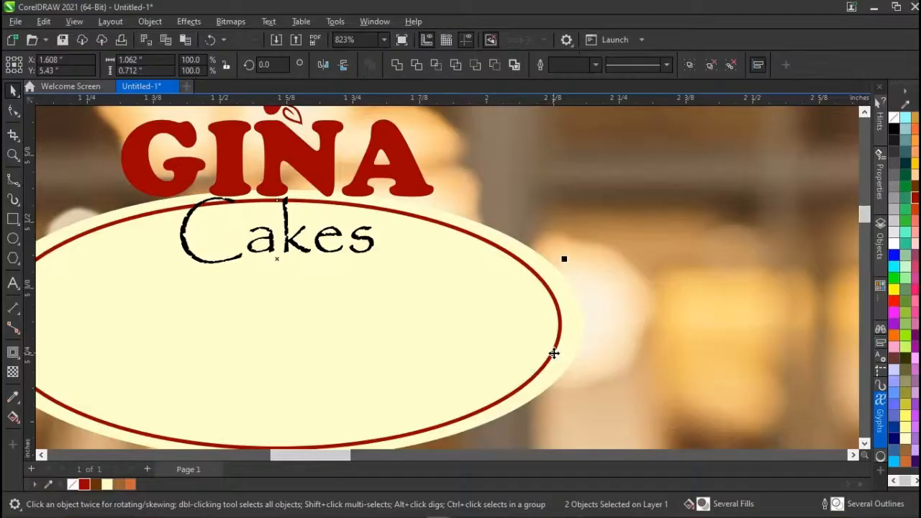
{"action": "key", "text": "e"}
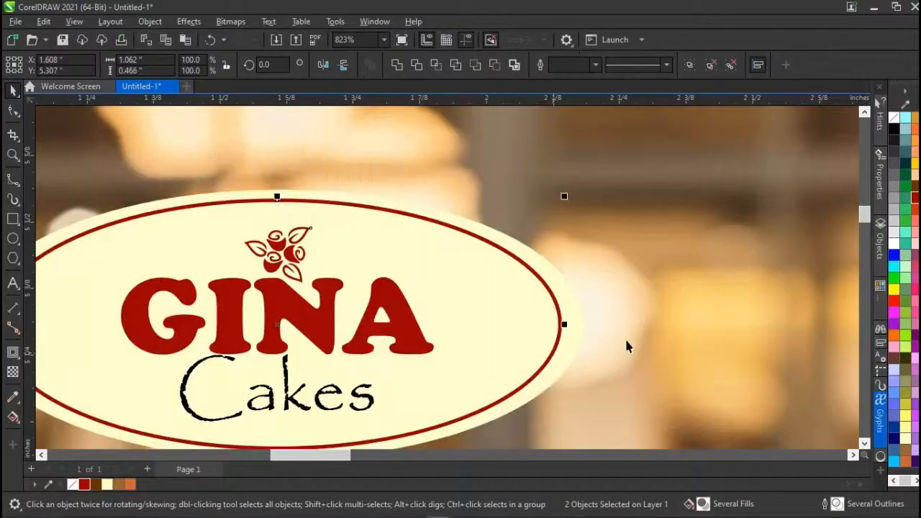
Compare the whole flyer in progress with the reference design beside it.
{"action": "left_click", "coordinate": [656, 341]}
{"action": "scroll", "coordinate": [656, 341], "scroll_direction": "down", "scroll_amount": 4}
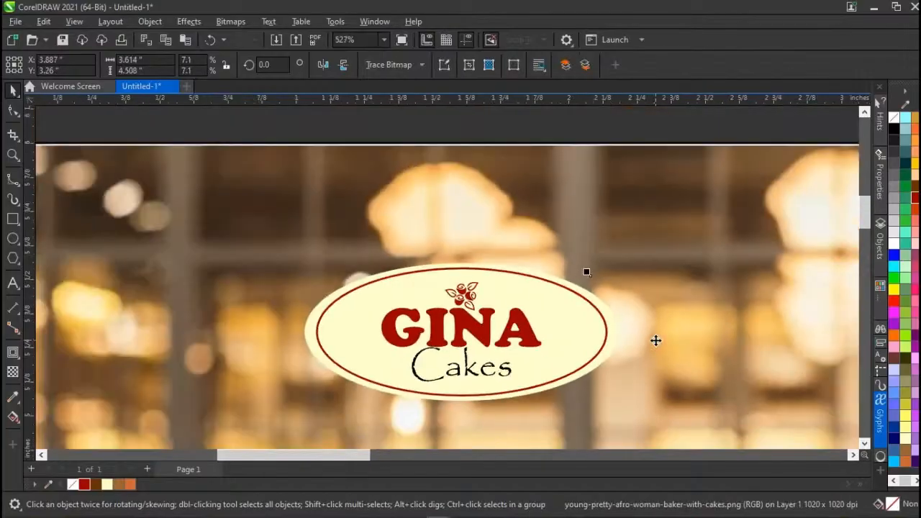
{"action": "scroll", "coordinate": [655, 340], "scroll_direction": "down", "scroll_amount": 1}
{"action": "scroll", "coordinate": [656, 341], "scroll_direction": "down", "scroll_amount": 2}
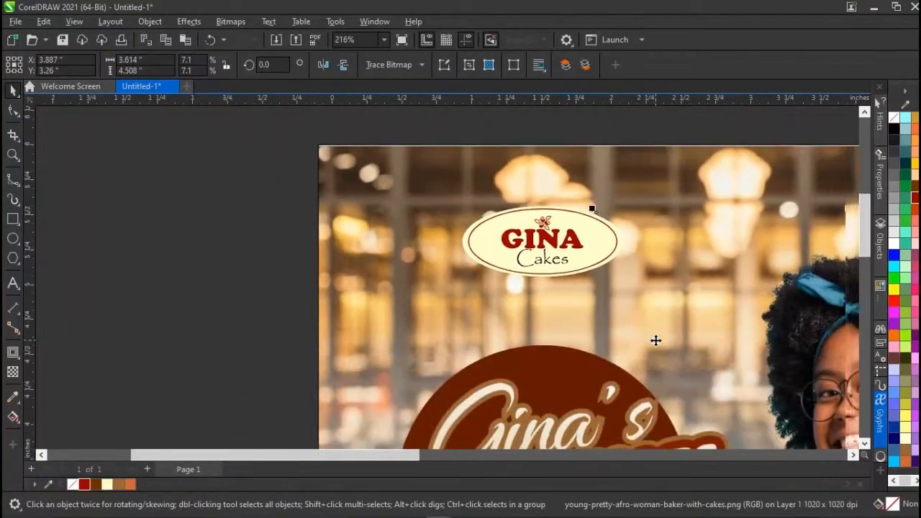
{"action": "scroll", "coordinate": [655, 340], "scroll_direction": "right", "scroll_amount": 5}
{"action": "scroll", "coordinate": [656, 341], "scroll_direction": "down", "scroll_amount": 3}
{"action": "scroll", "coordinate": [655, 341], "scroll_direction": "down", "scroll_amount": 1}
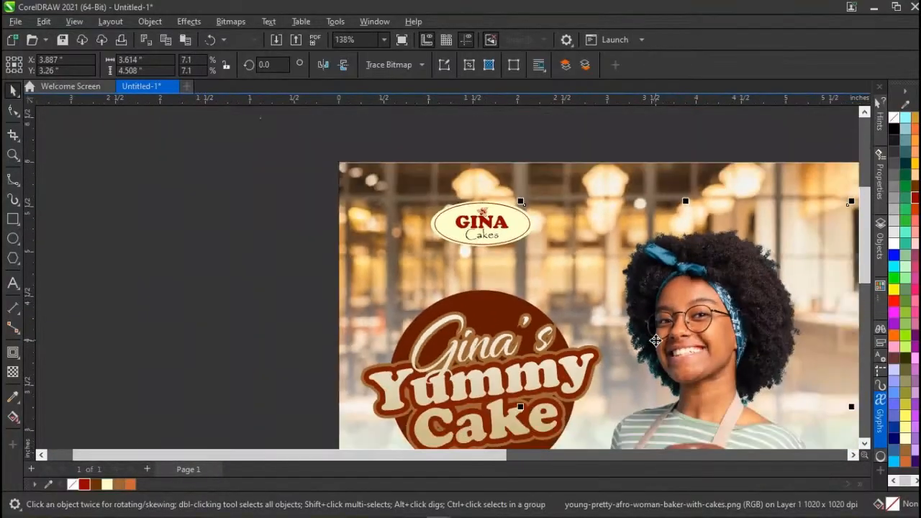
{"action": "left_click", "coordinate": [299, 330]}
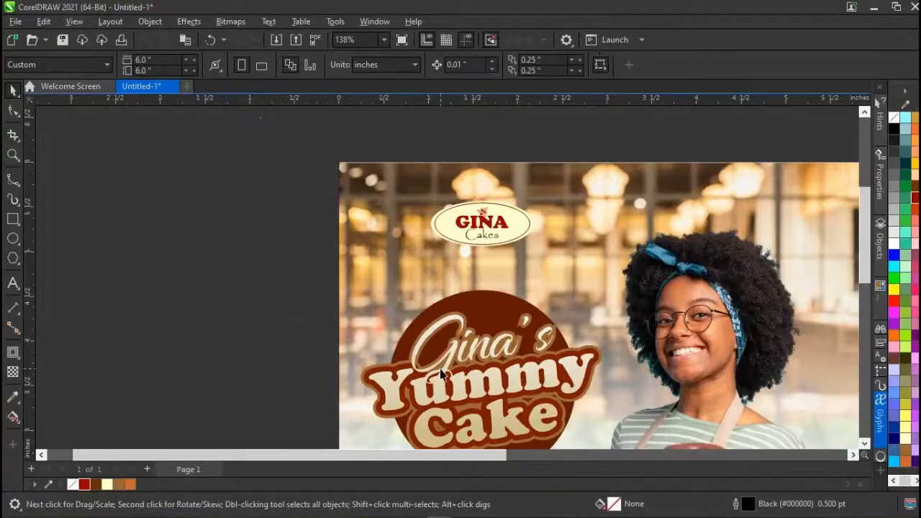
{"action": "scroll", "coordinate": [440, 372], "scroll_direction": "down", "scroll_amount": 3}
{"action": "scroll", "coordinate": [440, 372], "scroll_direction": "right", "scroll_amount": 4}
{"action": "scroll", "coordinate": [440, 372], "scroll_direction": "down", "scroll_amount": 1}
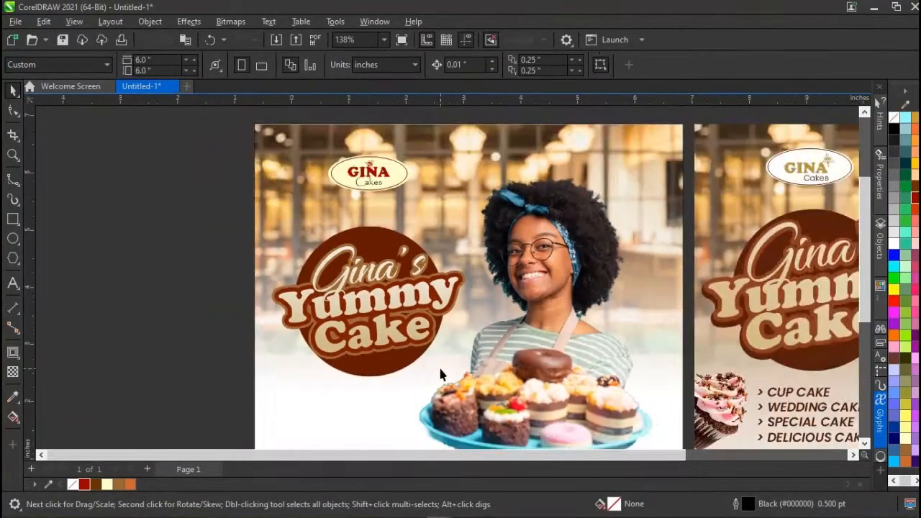
{"action": "scroll", "coordinate": [440, 371], "scroll_direction": "down", "scroll_amount": 1}
{"action": "scroll", "coordinate": [440, 372], "scroll_direction": "up", "scroll_amount": 1}
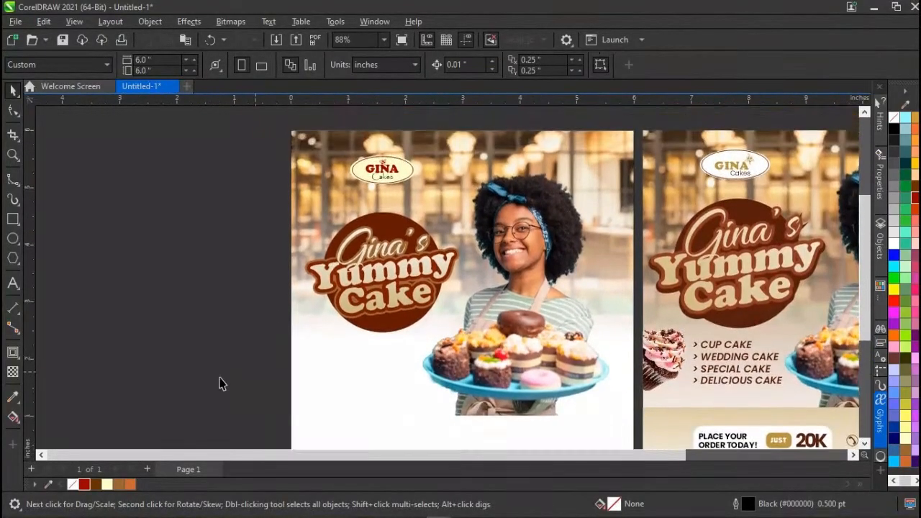
{"action": "scroll", "coordinate": [550, 319], "scroll_direction": "right", "scroll_amount": 2}
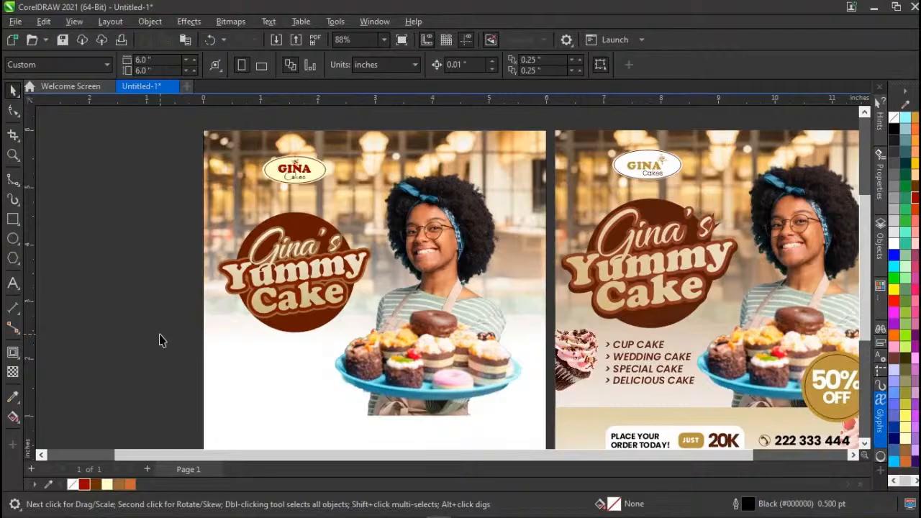
{"action": "scroll", "coordinate": [160, 341], "scroll_direction": "down", "scroll_amount": 1}
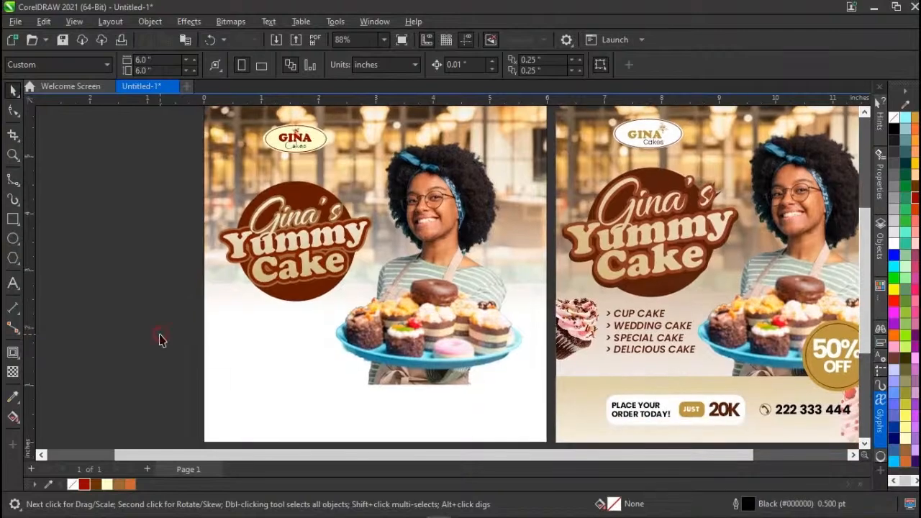
{"action": "scroll", "coordinate": [637, 351], "scroll_direction": "right", "scroll_amount": 1}
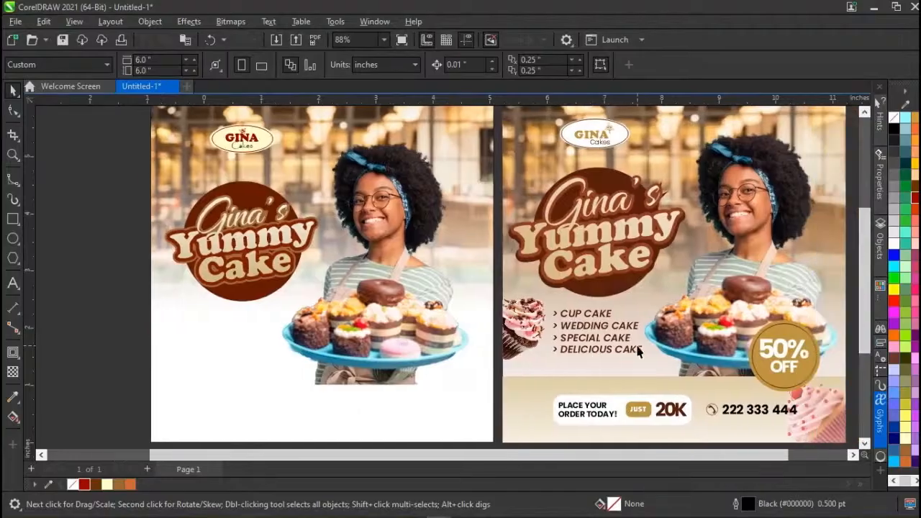
{"action": "scroll", "coordinate": [637, 350], "scroll_direction": "right", "scroll_amount": 1}
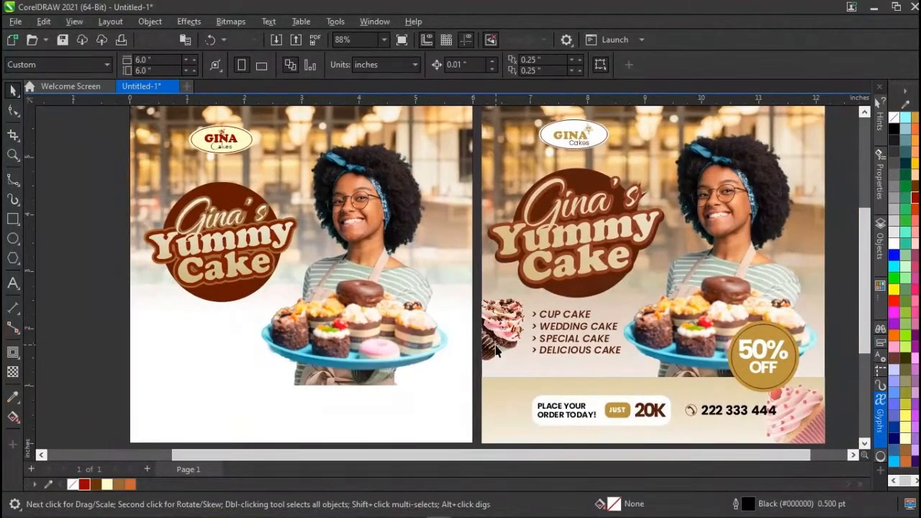
{"action": "scroll", "coordinate": [484, 374], "scroll_direction": "left", "scroll_amount": 1}
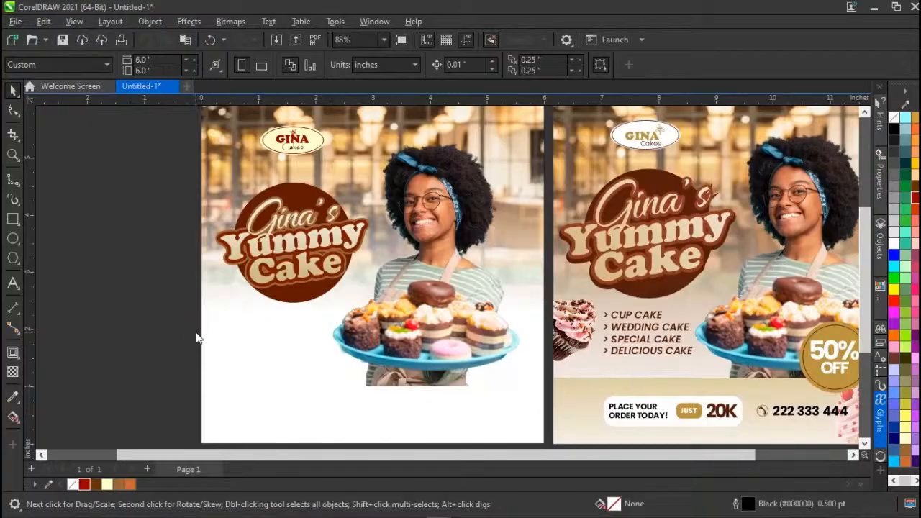
{"action": "key", "text": "ctrl+i"}
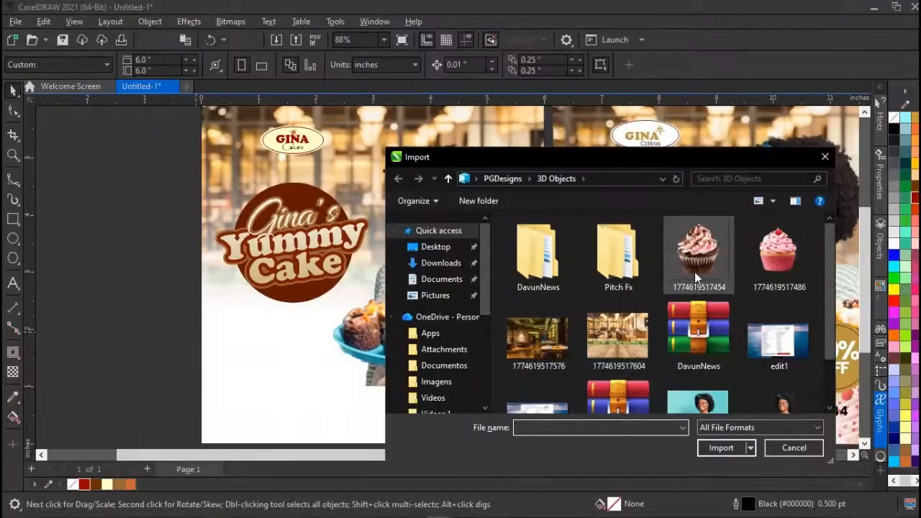
{"action": "left_click", "coordinate": [688, 249]}
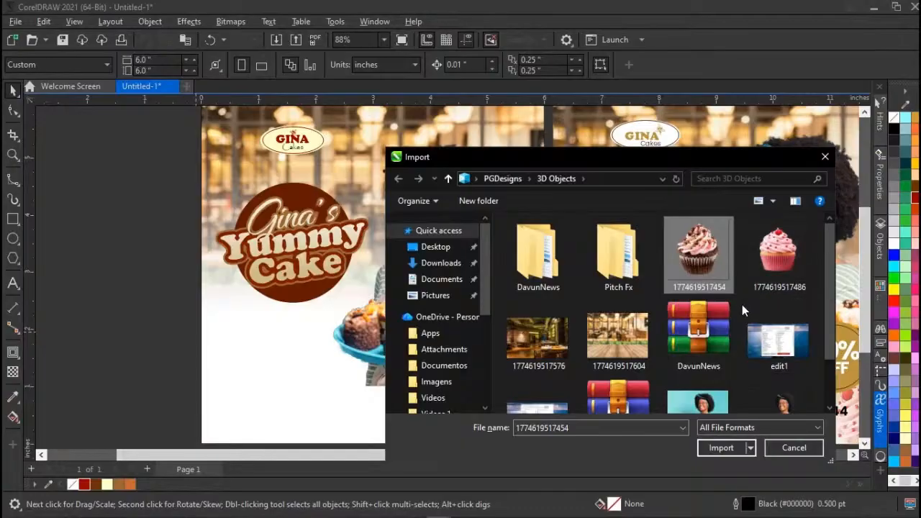
{"action": "left_click", "coordinate": [768, 263], "text": "ctrl"}
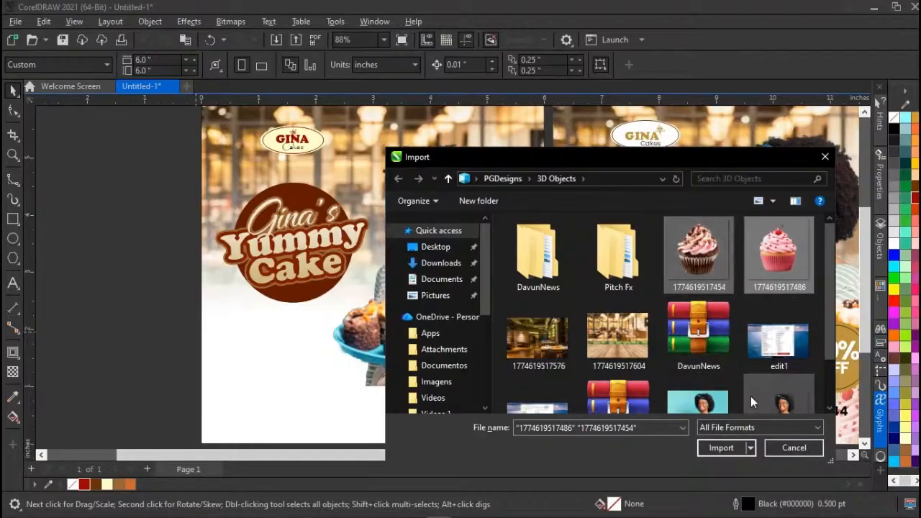
{"action": "left_click", "coordinate": [723, 452]}
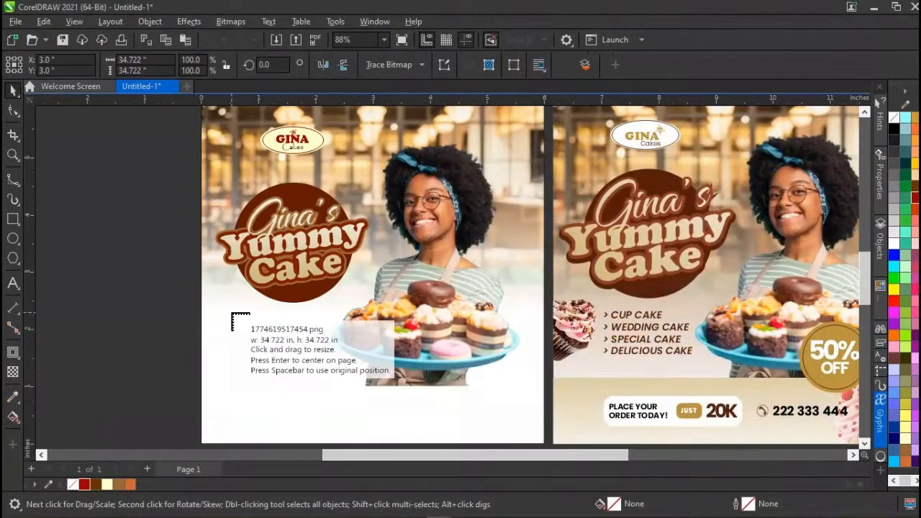
{"action": "left_click_drag", "start_coordinate": [232, 315], "coordinate": [301, 383]}
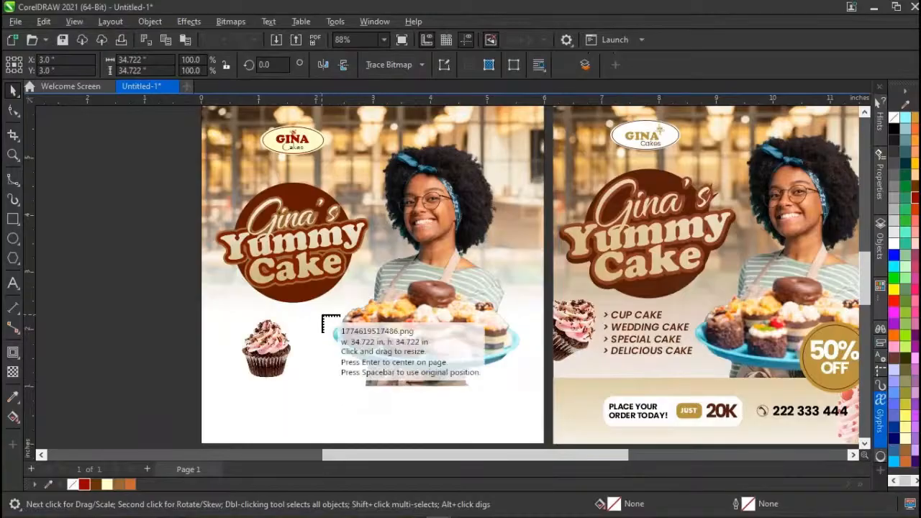
{"action": "left_click_drag", "start_coordinate": [317, 312], "coordinate": [395, 389]}
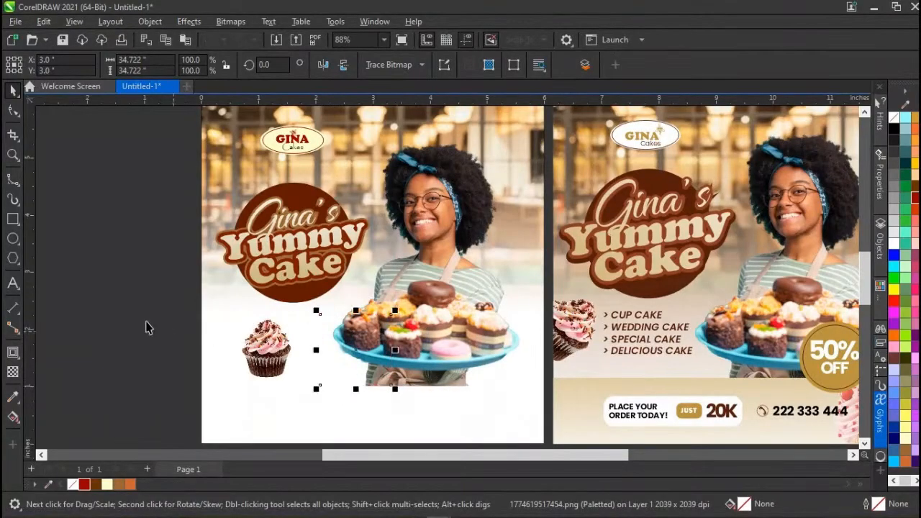
{"action": "left_click", "coordinate": [114, 309]}
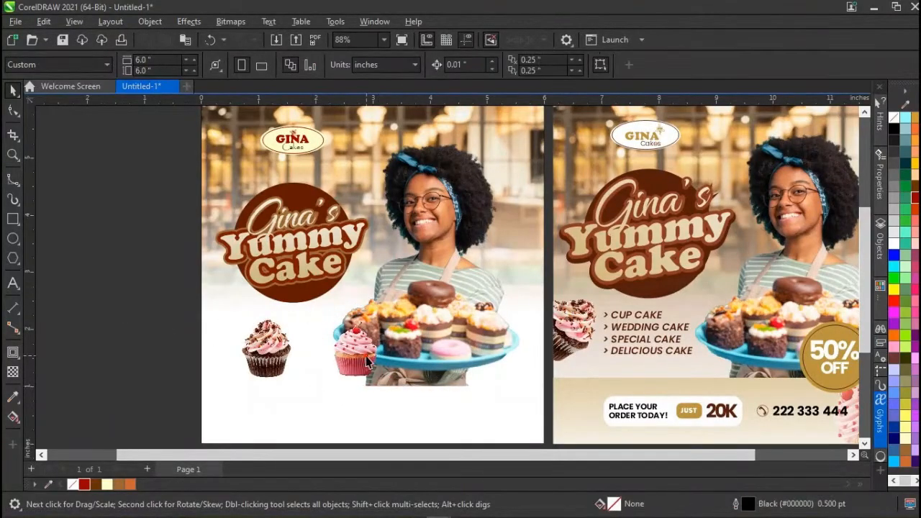
Move the pink cupcake and the chocolate cupcake off the flyer onto the empty area beside the page.
{"action": "left_click_drag", "start_coordinate": [366, 356], "coordinate": [137, 346]}
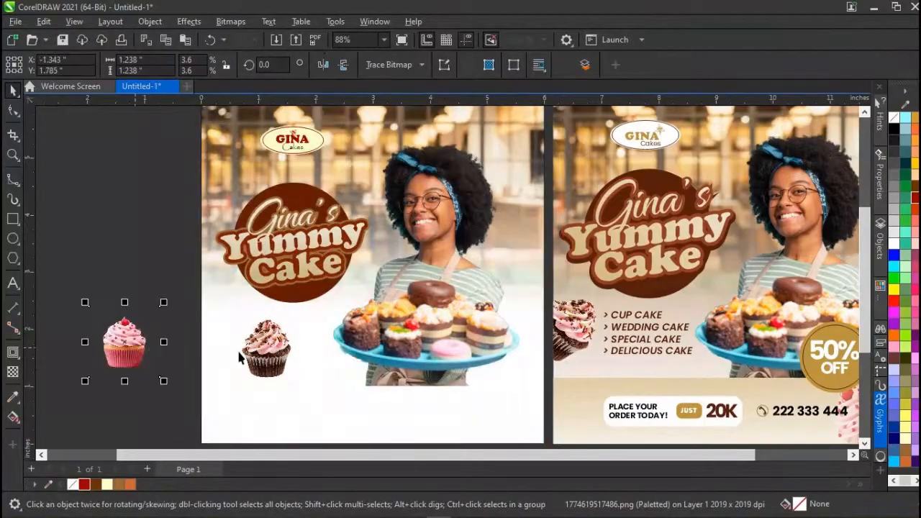
{"action": "left_click_drag", "start_coordinate": [263, 348], "coordinate": [156, 255]}
{"action": "left_click", "coordinate": [295, 378]}
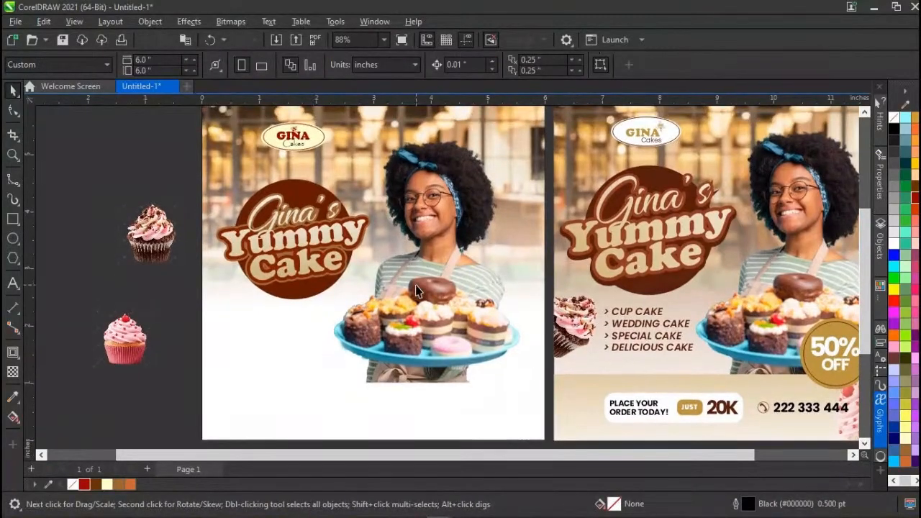
Enlarge the chocolate cupcake image to about 1.6 in square and move it below the pink cupcake.
{"action": "scroll", "coordinate": [416, 290], "scroll_direction": "right", "scroll_amount": 1}
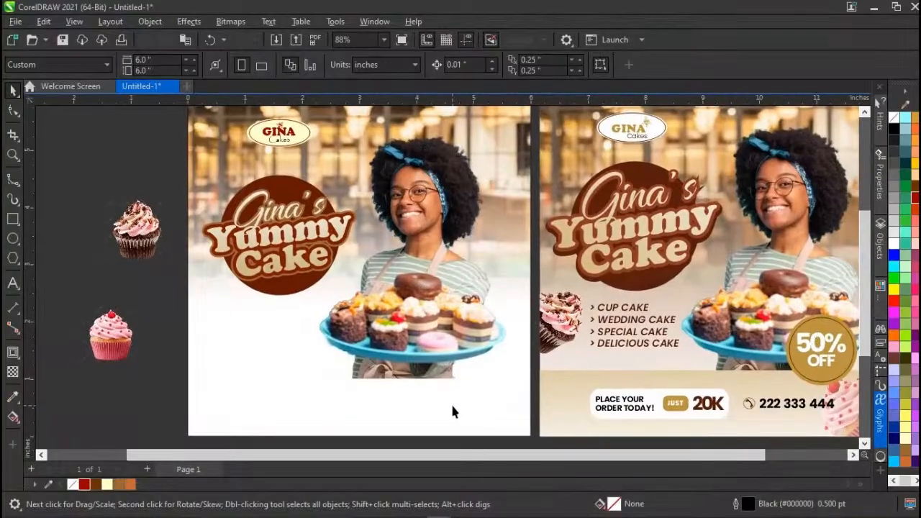
{"action": "left_click", "coordinate": [140, 251]}
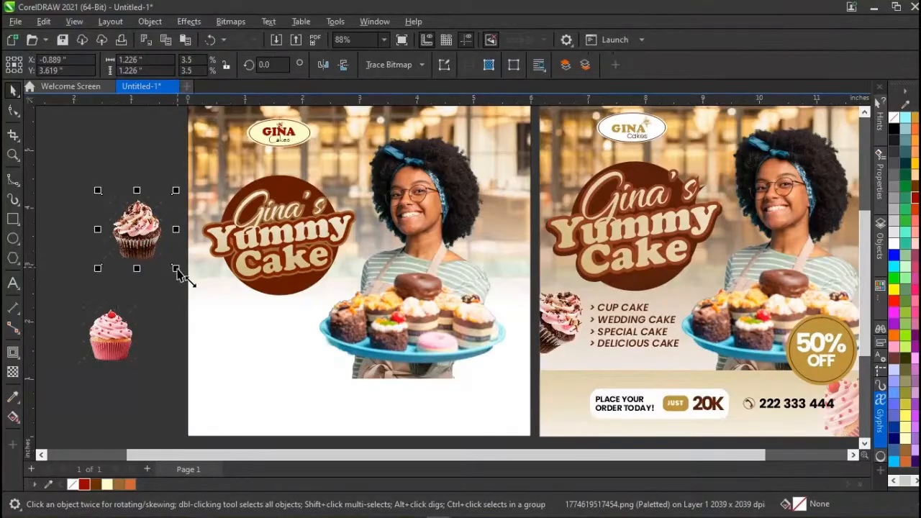
{"action": "mouse_move", "coordinate": [177, 278]}
{"action": "left_mouse_down"}
{"action": "mouse_move", "coordinate": [194, 281]}
{"action": "mouse_move", "coordinate": [175, 266]}
{"action": "mouse_move", "coordinate": [189, 285]}
{"action": "left_mouse_up"}
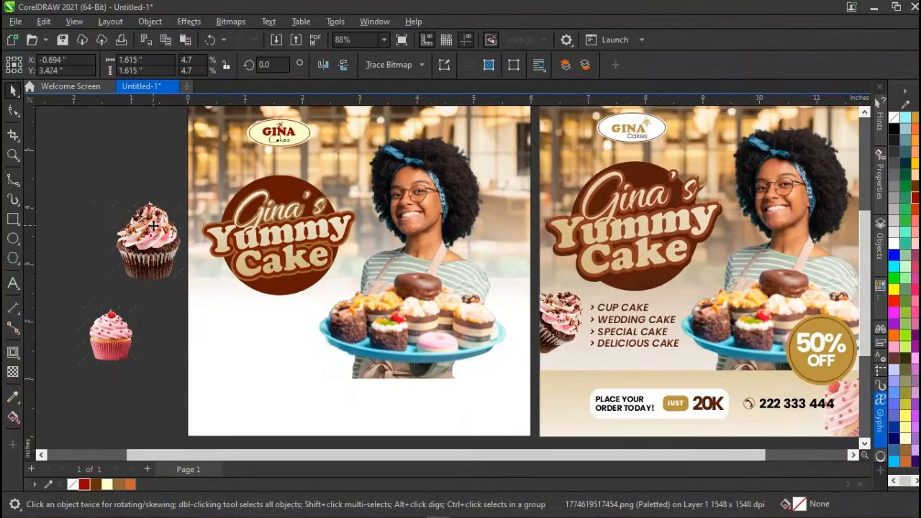
{"action": "left_click_drag", "start_coordinate": [175, 381], "coordinate": [156, 384]}
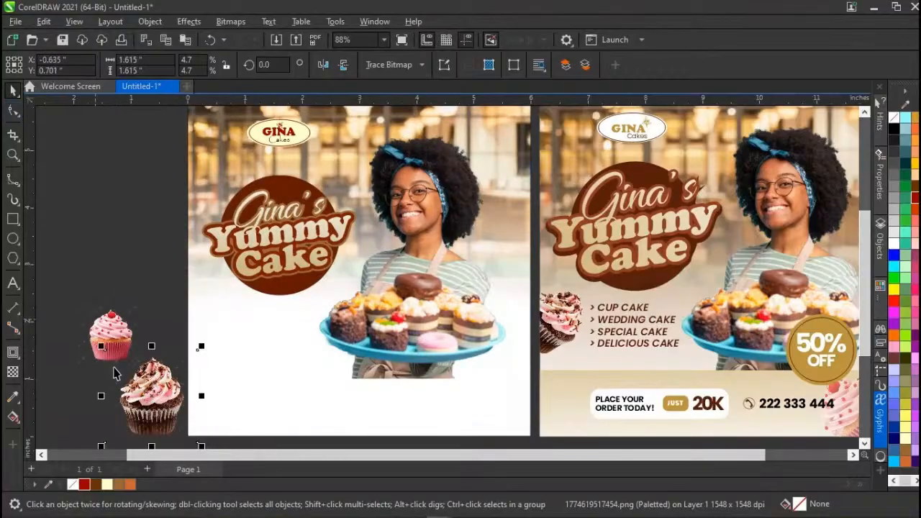
Trace a closed B-spline outline about 1.16 by 1.41 in around the whole chocolate cupcake.
{"action": "left_click", "coordinate": [11, 181]}
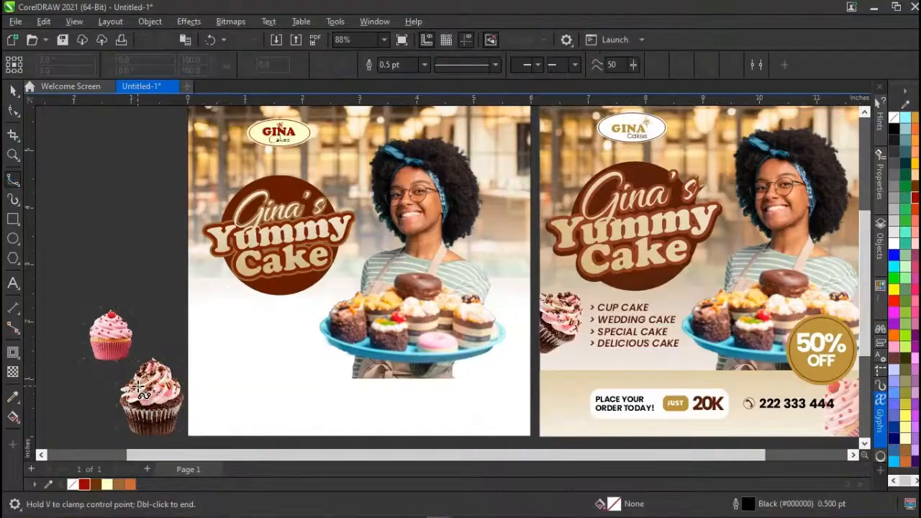
{"action": "scroll", "coordinate": [139, 389], "scroll_direction": "up", "scroll_amount": 5}
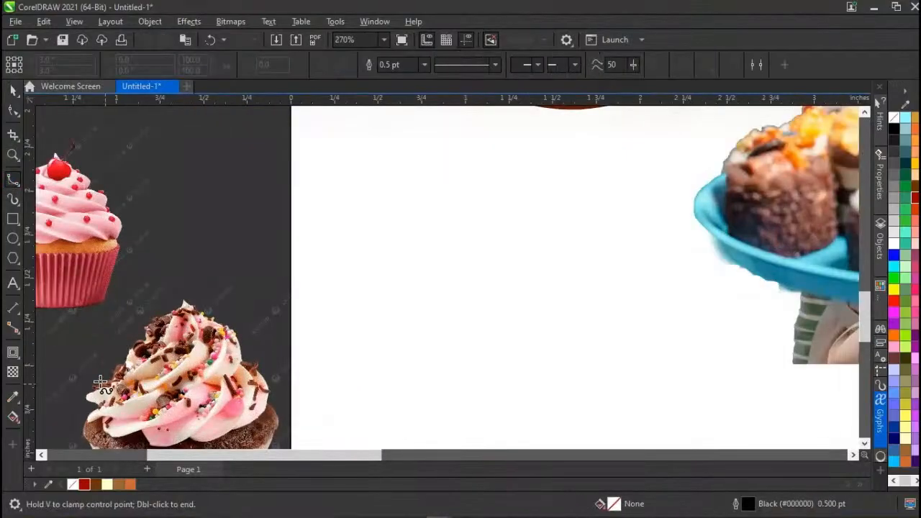
{"action": "left_click", "coordinate": [103, 367]}
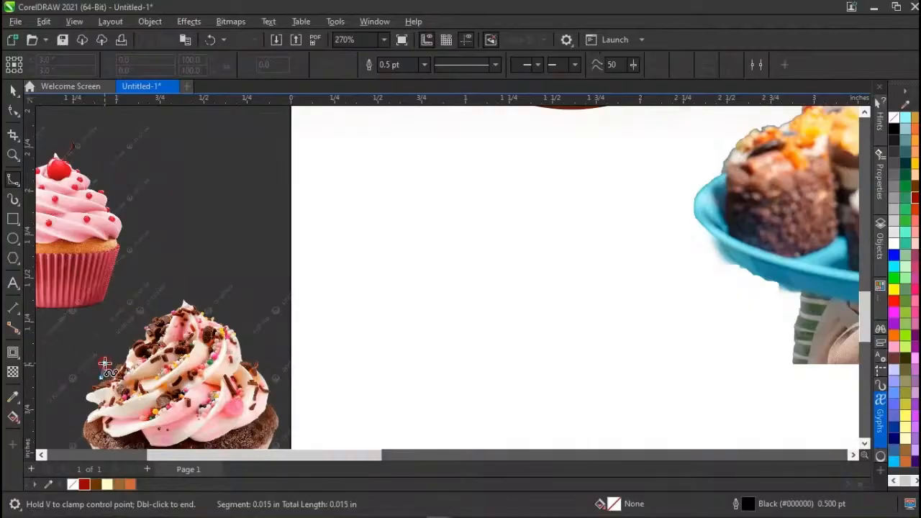
{"action": "left_click", "coordinate": [114, 358]}
{"action": "left_click", "coordinate": [125, 345]}
{"action": "left_click", "coordinate": [135, 332]}
{"action": "left_click", "coordinate": [147, 314]}
{"action": "left_click", "coordinate": [188, 295]}
{"action": "left_click", "coordinate": [210, 298]}
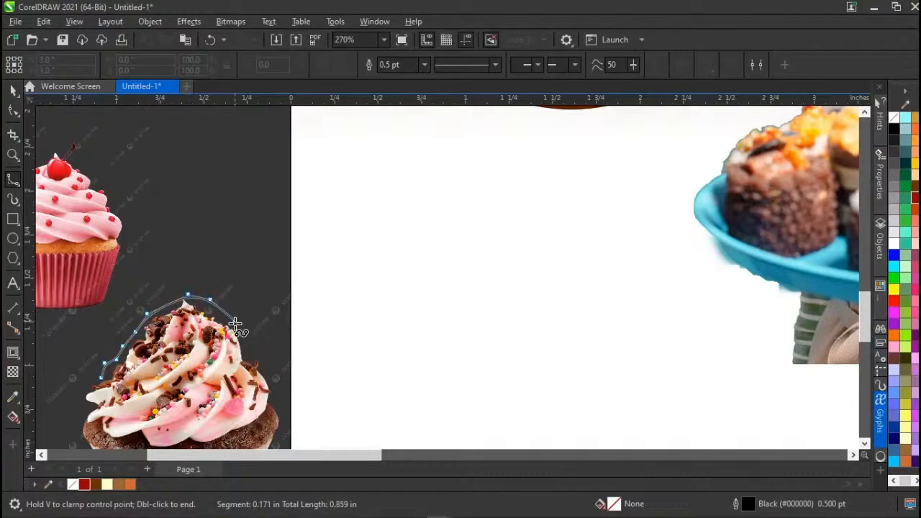
{"action": "left_click", "coordinate": [235, 326]}
{"action": "left_click", "coordinate": [257, 353]}
{"action": "left_click", "coordinate": [268, 368]}
{"action": "left_click", "coordinate": [275, 393]}
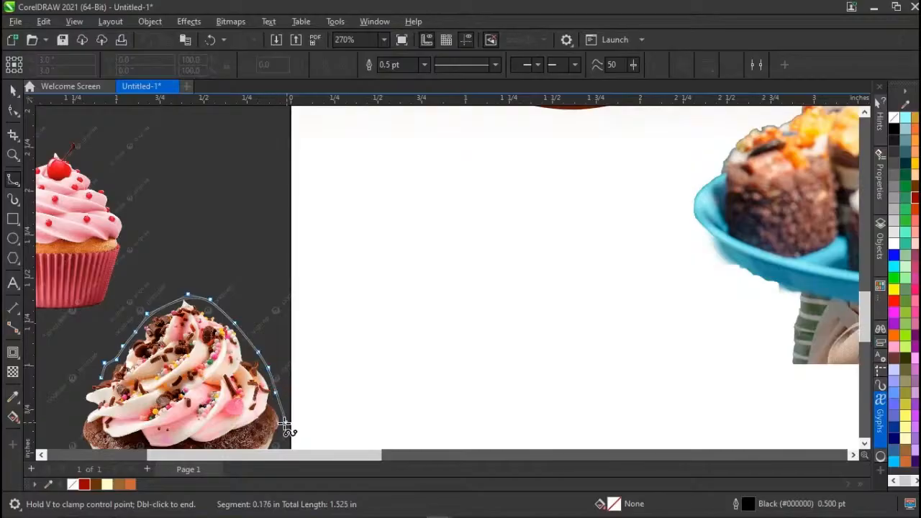
{"action": "scroll", "coordinate": [285, 426], "scroll_direction": "down", "scroll_amount": 2}
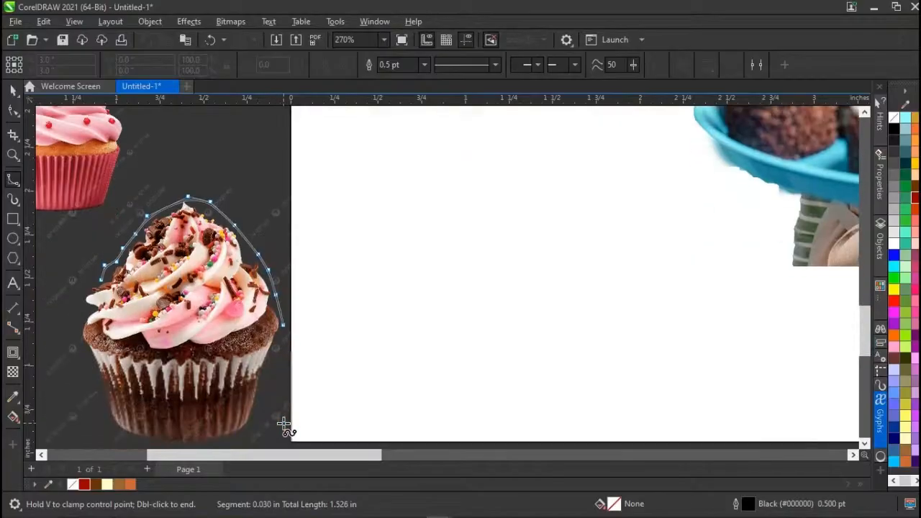
{"action": "left_click", "coordinate": [281, 343]}
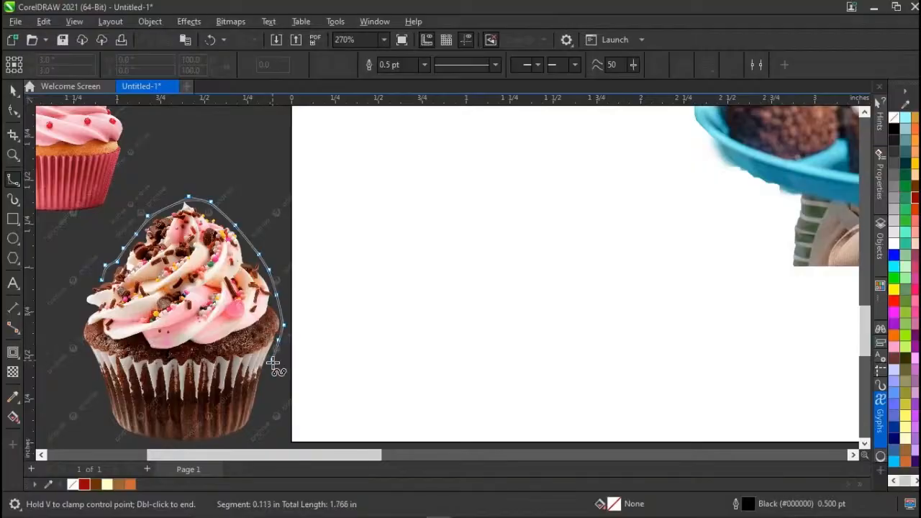
{"action": "left_click", "coordinate": [262, 403]}
{"action": "left_click", "coordinate": [243, 435]}
{"action": "scroll", "coordinate": [219, 436], "scroll_direction": "down", "scroll_amount": 1}
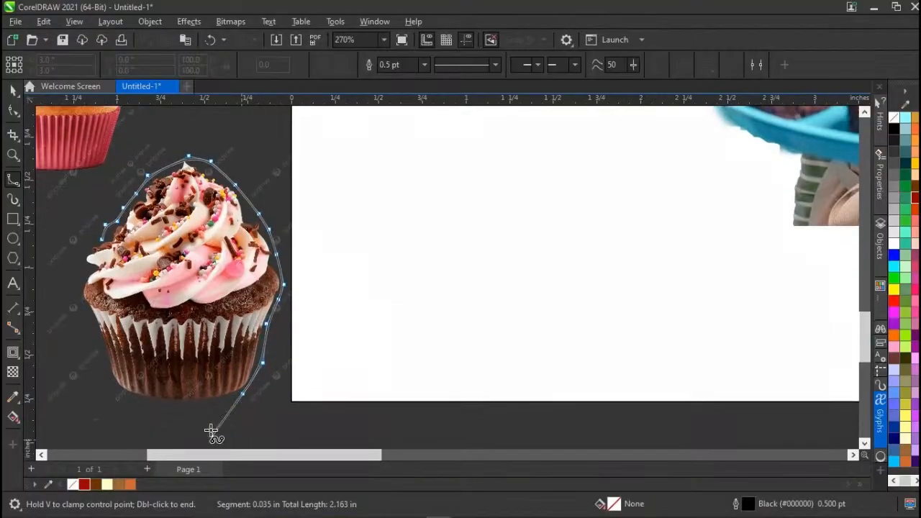
{"action": "left_click", "coordinate": [218, 407]}
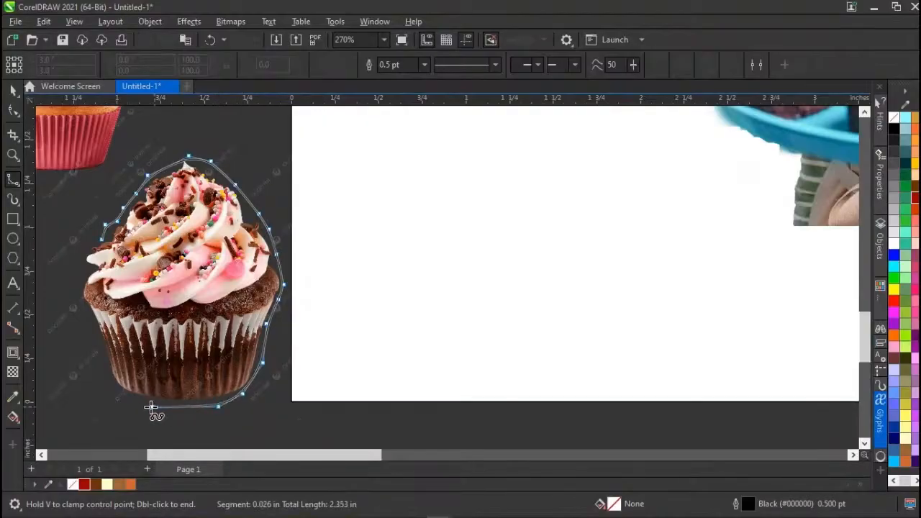
{"action": "left_click", "coordinate": [144, 403]}
{"action": "left_click", "coordinate": [116, 390]}
{"action": "left_click", "coordinate": [106, 370]}
{"action": "left_click", "coordinate": [84, 301]}
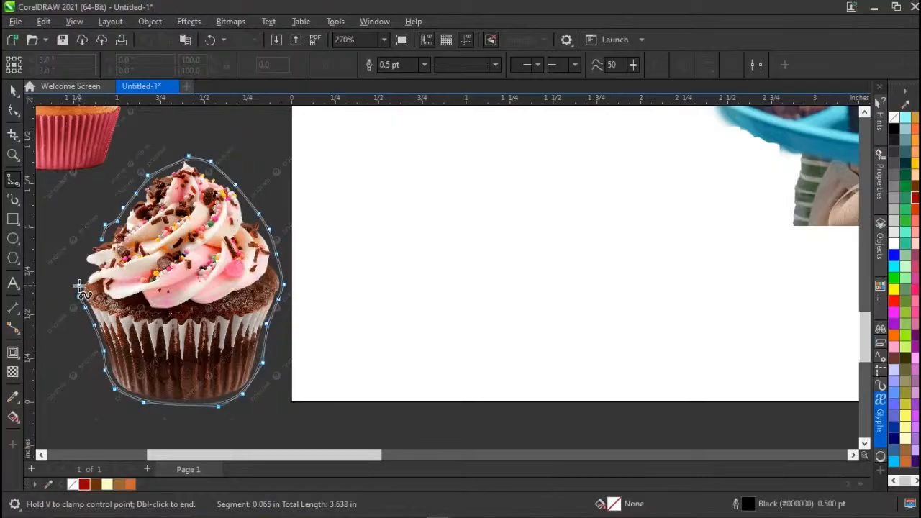
{"action": "left_click", "coordinate": [79, 270]}
{"action": "left_click", "coordinate": [80, 257]}
{"action": "double_click", "coordinate": [97, 245]}
{"action": "key", "text": "space"}
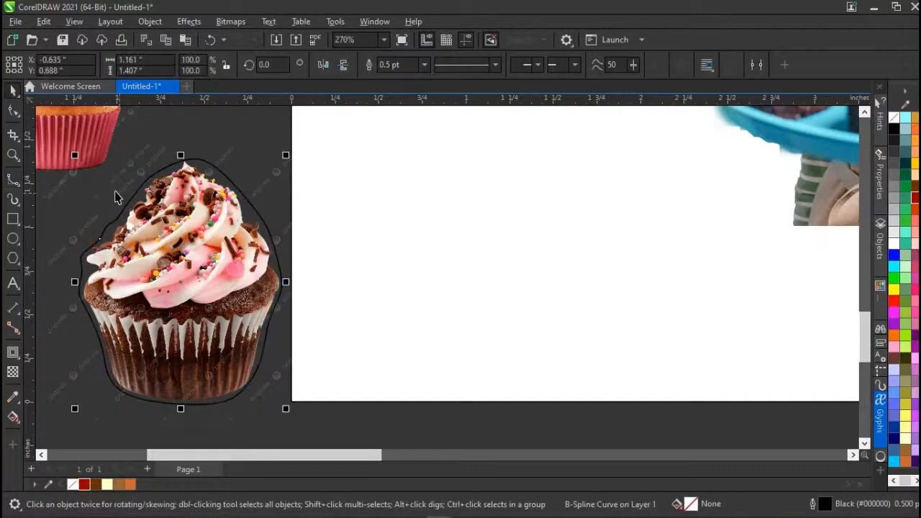
Try trimming the chocolate cupcake image with the traced outline, undo it, and intersect the two objects instead.
{"action": "left_click", "coordinate": [77, 371], "text": "shift"}
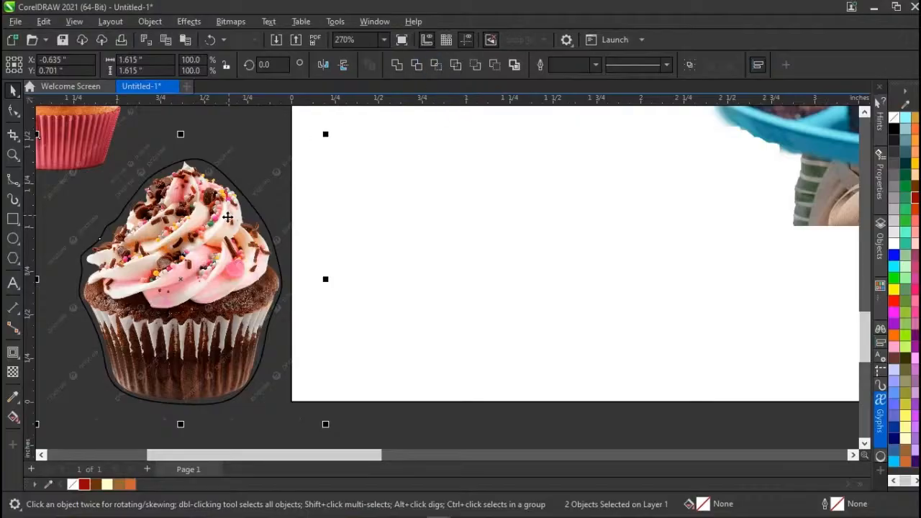
{"action": "left_click", "coordinate": [416, 66]}
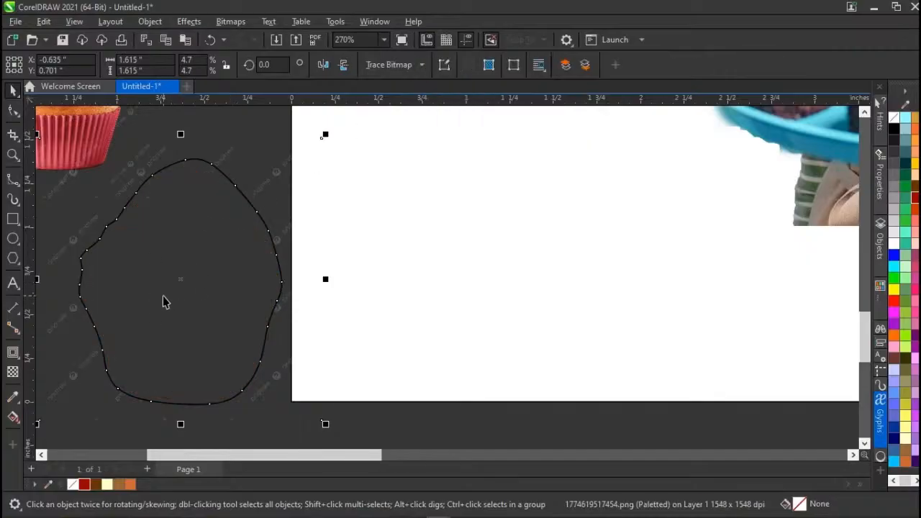
{"action": "key", "text": "ctrl+z"}
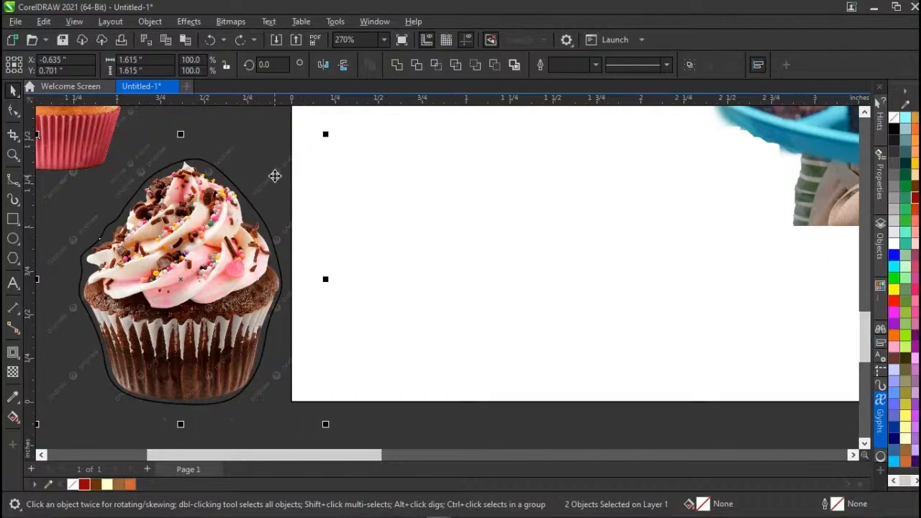
{"action": "left_click", "coordinate": [436, 64]}
{"action": "left_click", "coordinate": [249, 137]}
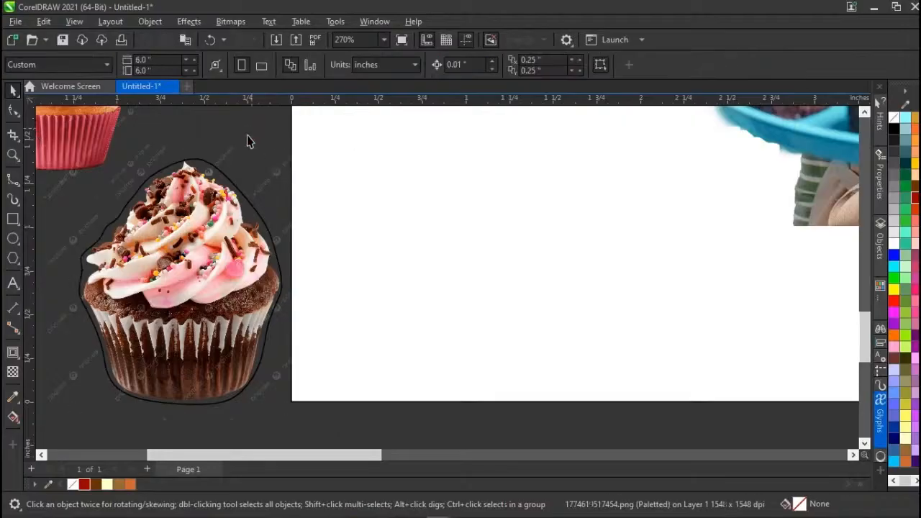
Move the traced outline off the chocolate cupcake onto the blank part of the page.
{"action": "left_click", "coordinate": [190, 266]}
{"action": "left_click_drag", "start_coordinate": [163, 270], "coordinate": [394, 271]}
{"action": "left_click", "coordinate": [146, 311]}
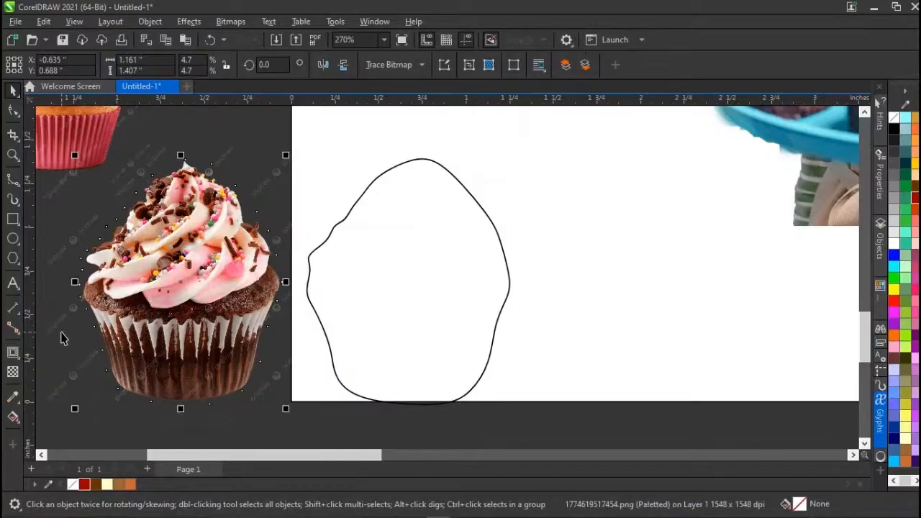
{"action": "left_click", "coordinate": [397, 271]}
{"action": "key", "text": "Delete"}
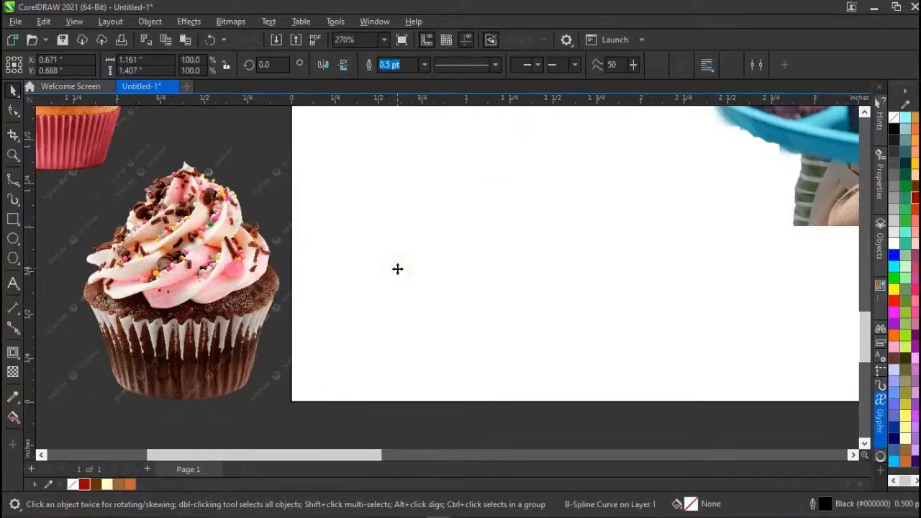
{"action": "key", "text": "ctrl+z"}
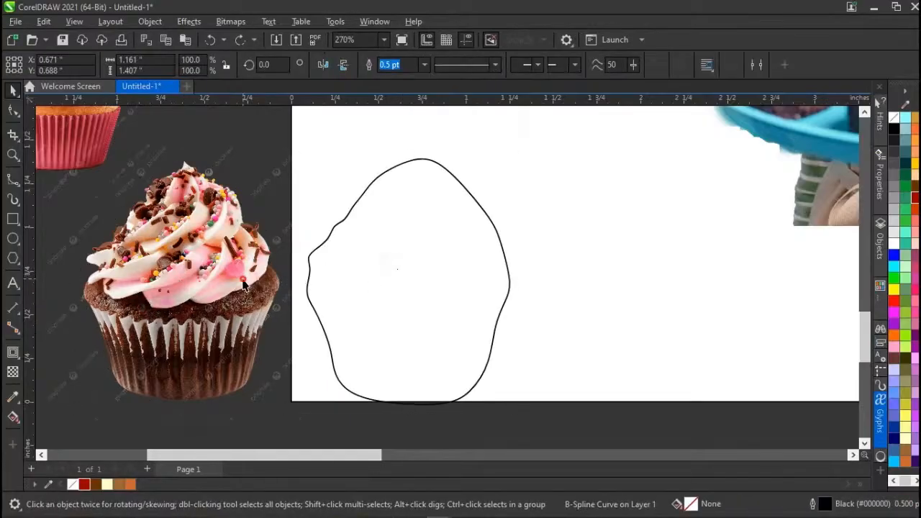
Move the cupcake cutout onto the page beyond the outline, and reposition the original watermarked cupcake image beside the page.
{"action": "left_click", "coordinate": [243, 285]}
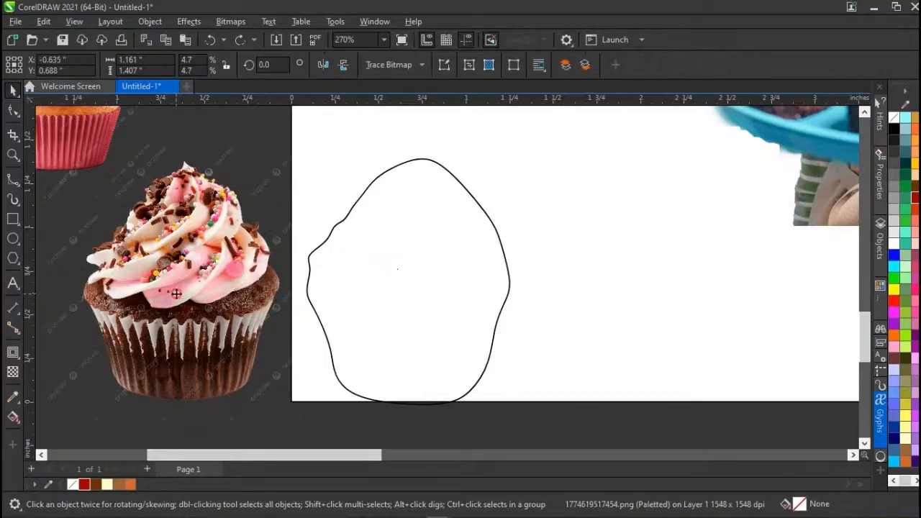
{"action": "mouse_move", "coordinate": [177, 294]}
{"action": "left_mouse_down"}
{"action": "mouse_move", "coordinate": [644, 255]}
{"action": "mouse_move", "coordinate": [650, 271]}
{"action": "left_mouse_up"}
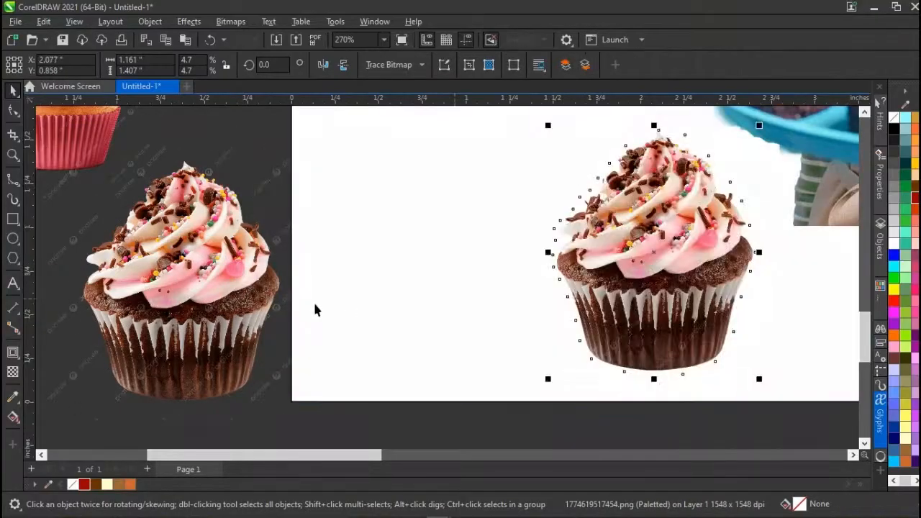
{"action": "left_click", "coordinate": [189, 322]}
{"action": "left_click_drag", "start_coordinate": [157, 311], "coordinate": [136, 358]}
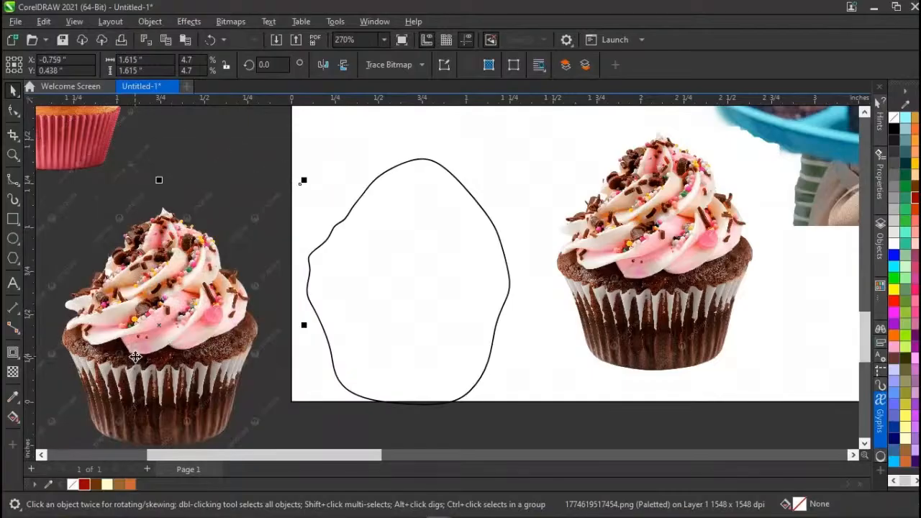
{"action": "left_click_drag", "start_coordinate": [159, 236], "coordinate": [158, 200]}
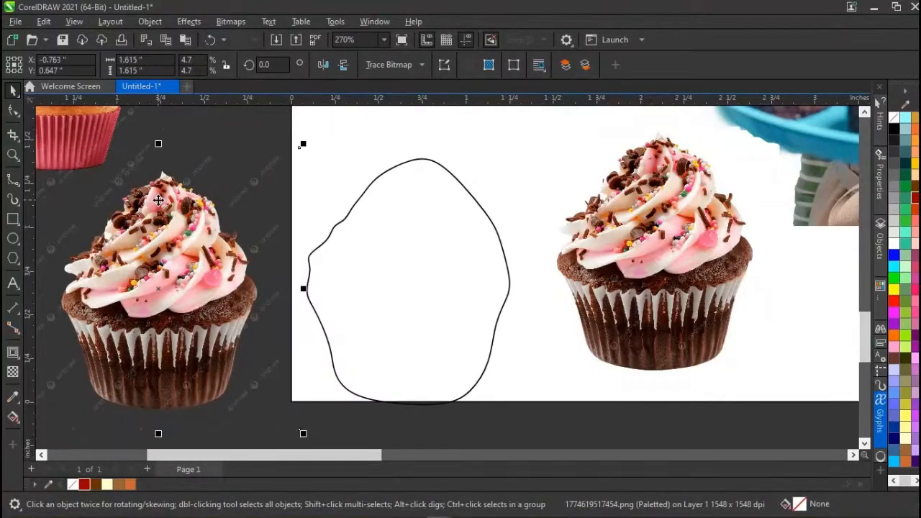
Delete the original watermarked chocolate cupcake, and move the pink cupcake image into its place beside the page, enlarged to about 1.5 in.
{"action": "key", "text": "Delete"}
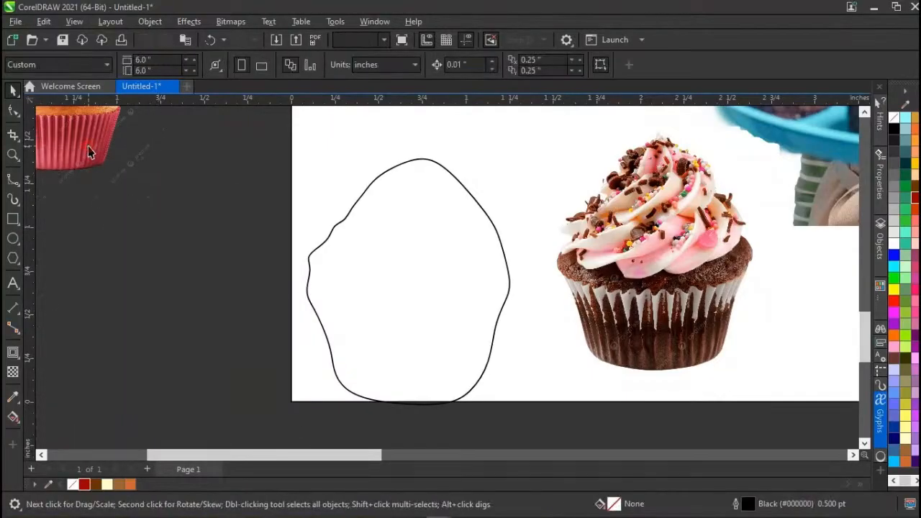
{"action": "left_click", "coordinate": [92, 146]}
{"action": "left_click_drag", "start_coordinate": [93, 146], "coordinate": [225, 319]}
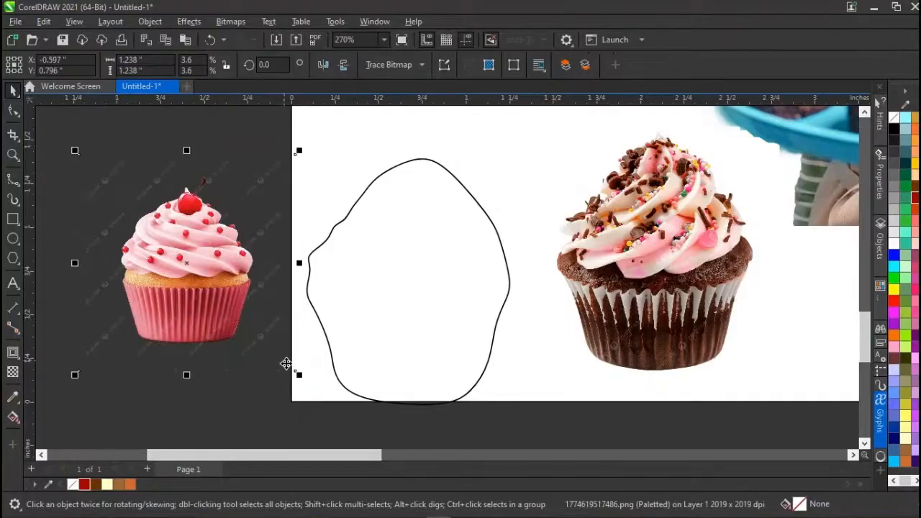
{"action": "left_click_drag", "start_coordinate": [299, 380], "coordinate": [324, 397]}
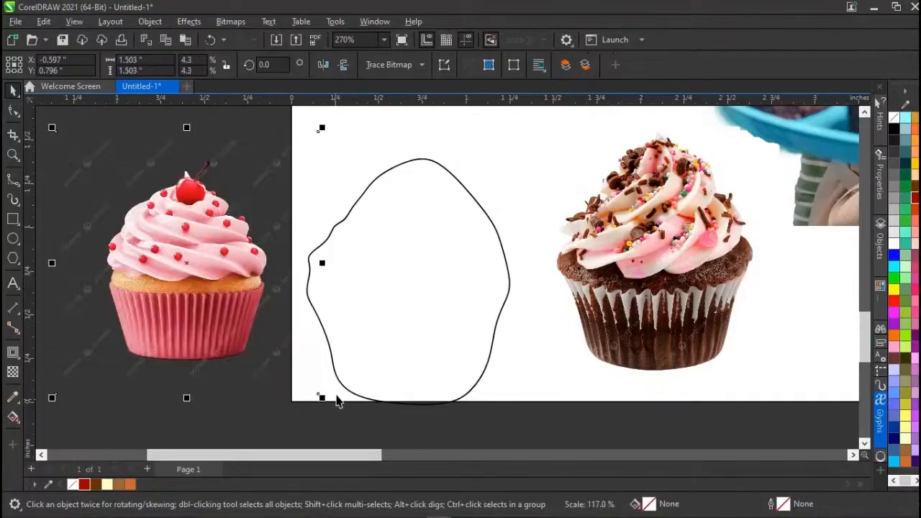
Place the traced B-spline outline around the pink cupcake and resize it to about 1.06 by 1.17 in.
{"action": "left_click", "coordinate": [410, 278]}
{"action": "left_click_drag", "start_coordinate": [410, 278], "coordinate": [185, 276]}
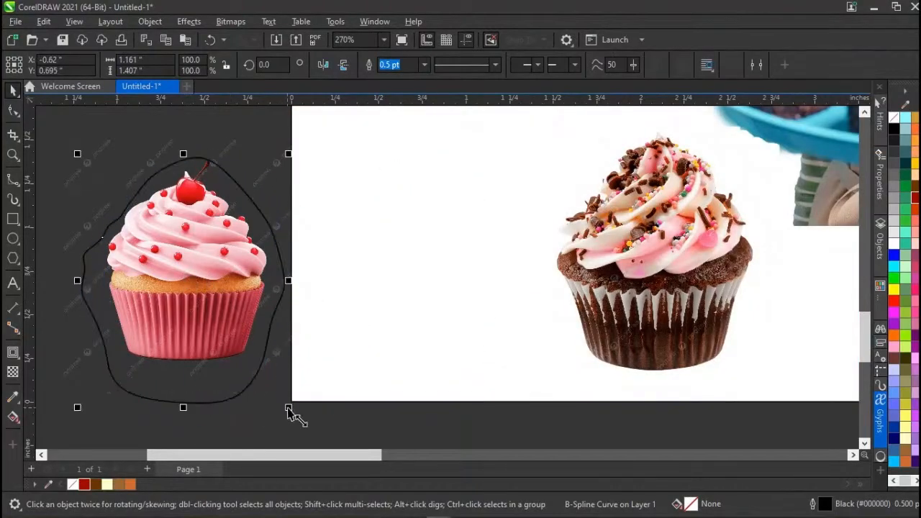
{"action": "left_click_drag", "start_coordinate": [288, 410], "coordinate": [281, 390]}
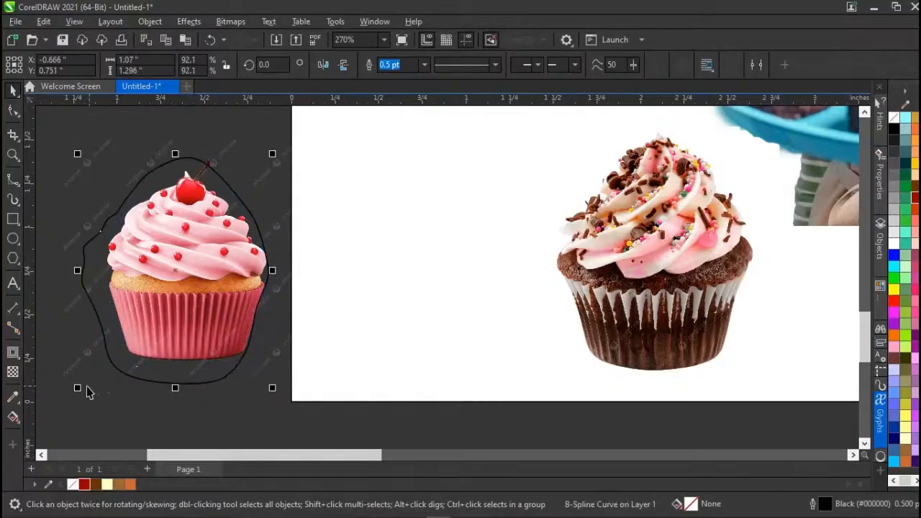
{"action": "mouse_move", "coordinate": [78, 388]}
{"action": "left_mouse_down"}
{"action": "mouse_move", "coordinate": [99, 386]}
{"action": "mouse_move", "coordinate": [92, 393]}
{"action": "left_mouse_up"}
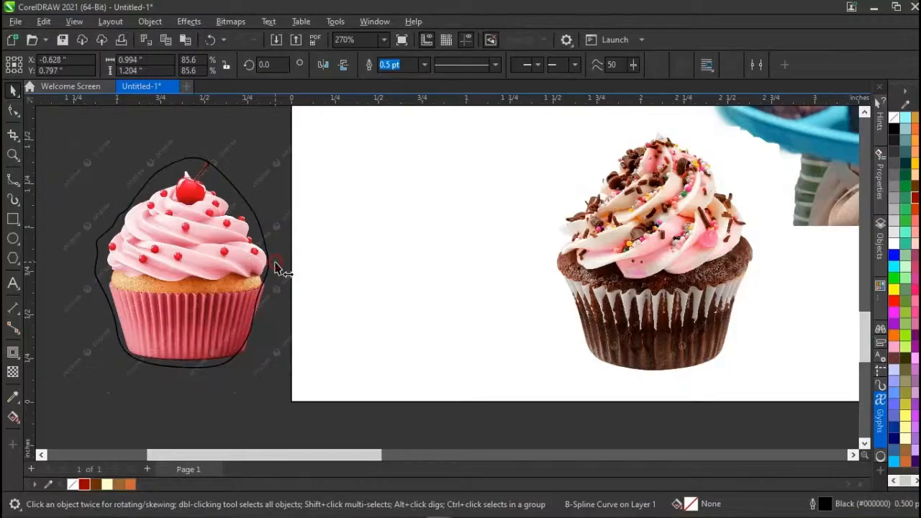
{"action": "left_click_drag", "start_coordinate": [275, 263], "coordinate": [281, 266]}
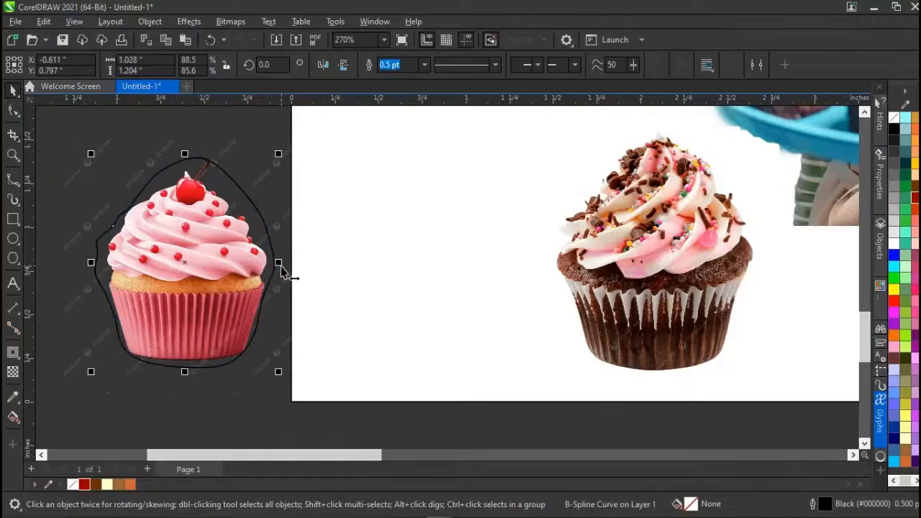
{"action": "left_click_drag", "start_coordinate": [184, 153], "coordinate": [185, 166]}
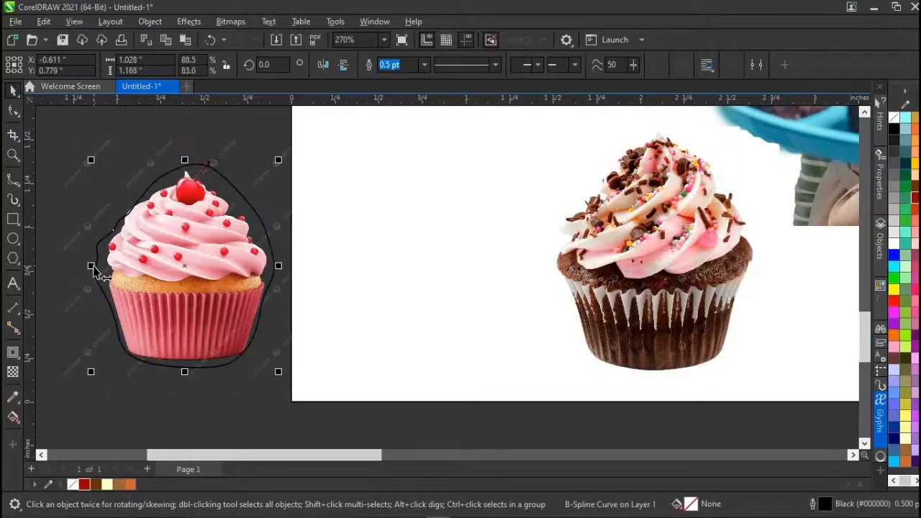
{"action": "left_click_drag", "start_coordinate": [91, 267], "coordinate": [86, 266]}
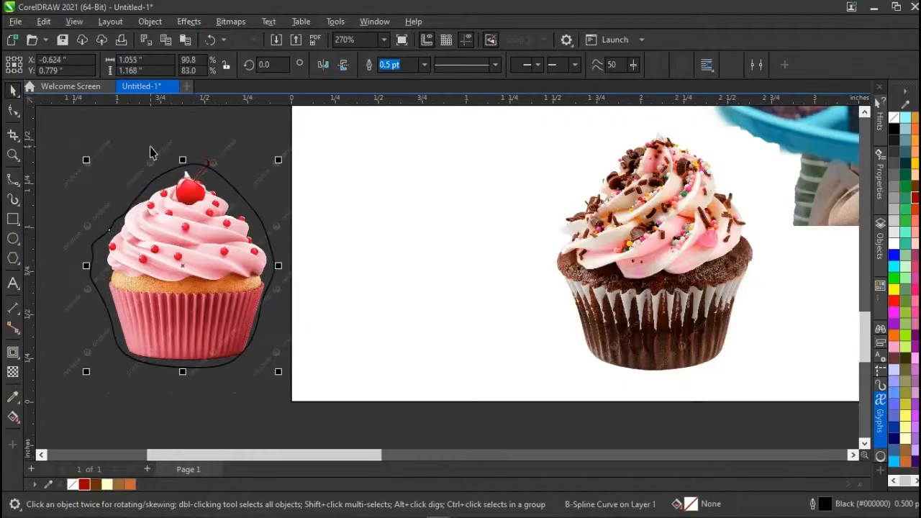
Intersect the outline with the pink cupcake image, and delete the watermarked original and the outline.
{"action": "left_click", "coordinate": [105, 210], "text": "shift"}
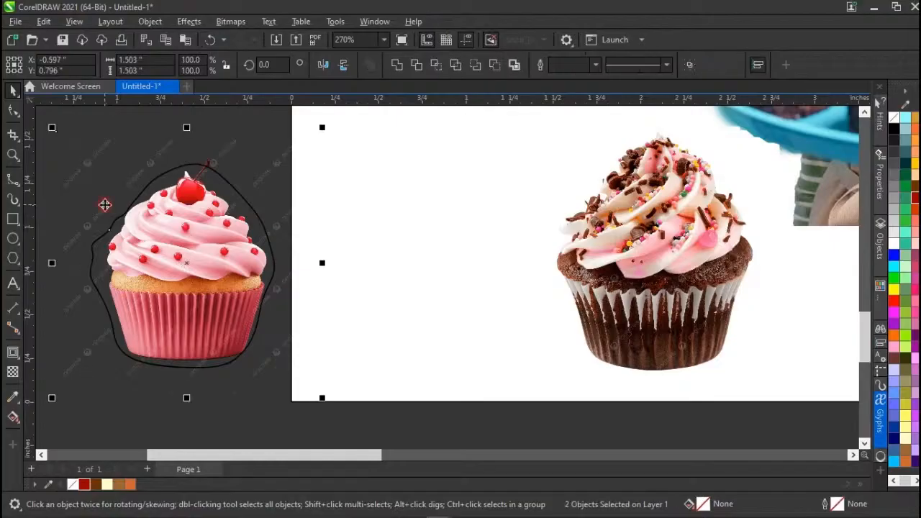
{"action": "left_click", "coordinate": [440, 66]}
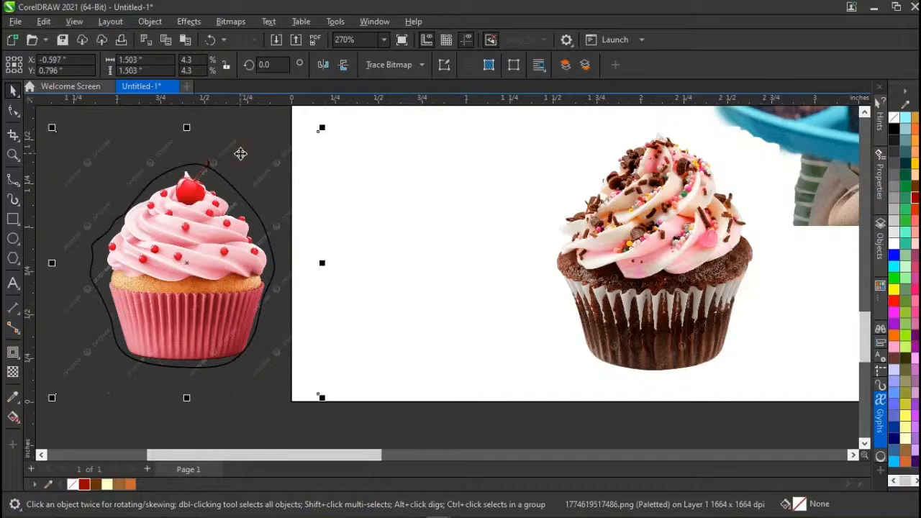
{"action": "key", "text": "Delete"}
{"action": "left_click", "coordinate": [225, 181]}
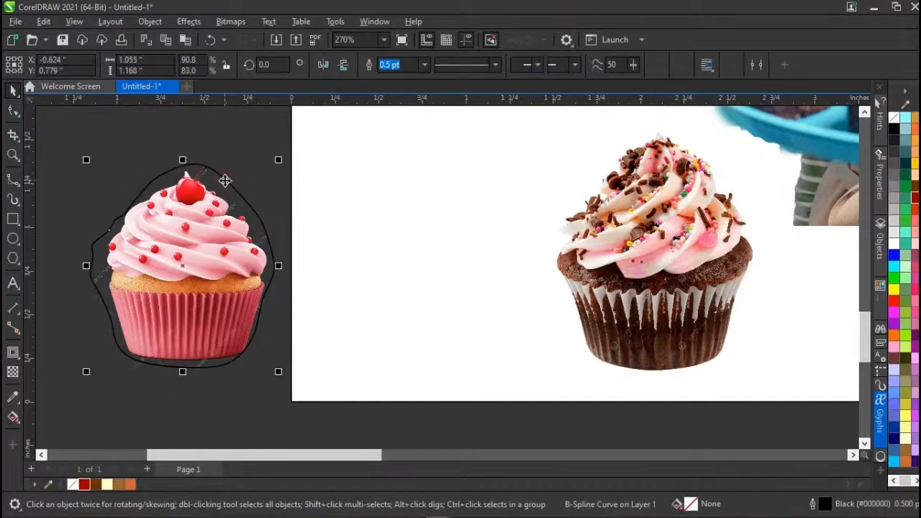
{"action": "key", "text": "Delete"}
Move the pink cupcake cutout onto the page and back out onto the empty area beside it.
{"action": "left_click", "coordinate": [173, 252]}
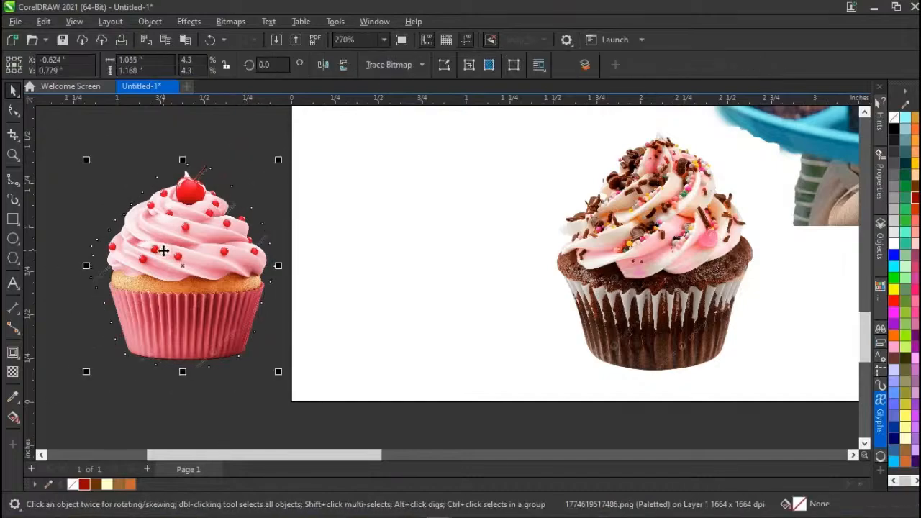
{"action": "left_click_drag", "start_coordinate": [174, 249], "coordinate": [386, 237]}
{"action": "scroll", "coordinate": [386, 238], "scroll_direction": "down", "scroll_amount": 3}
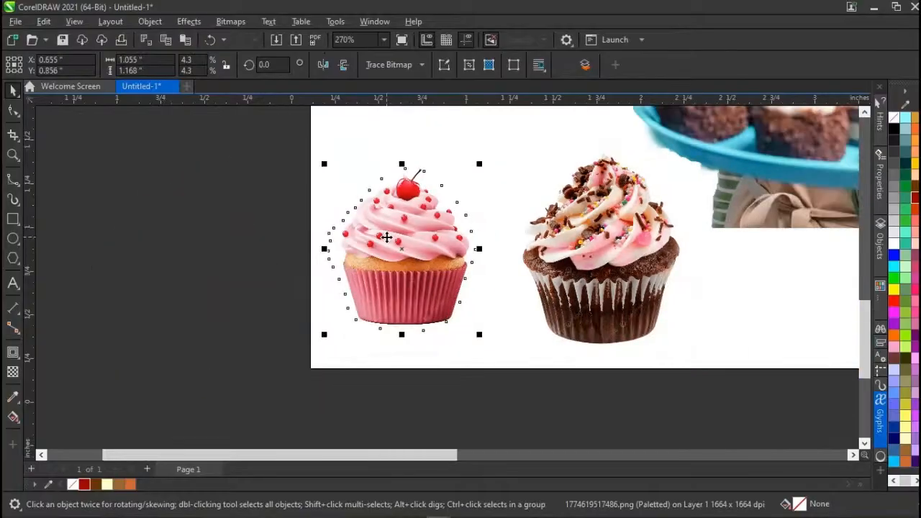
{"action": "scroll", "coordinate": [386, 237], "scroll_direction": "down", "scroll_amount": 5}
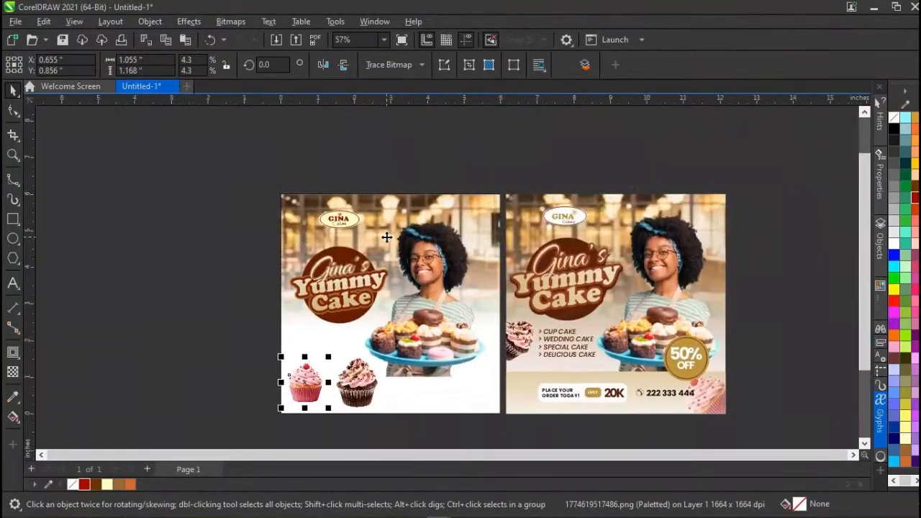
{"action": "left_click", "coordinate": [177, 270]}
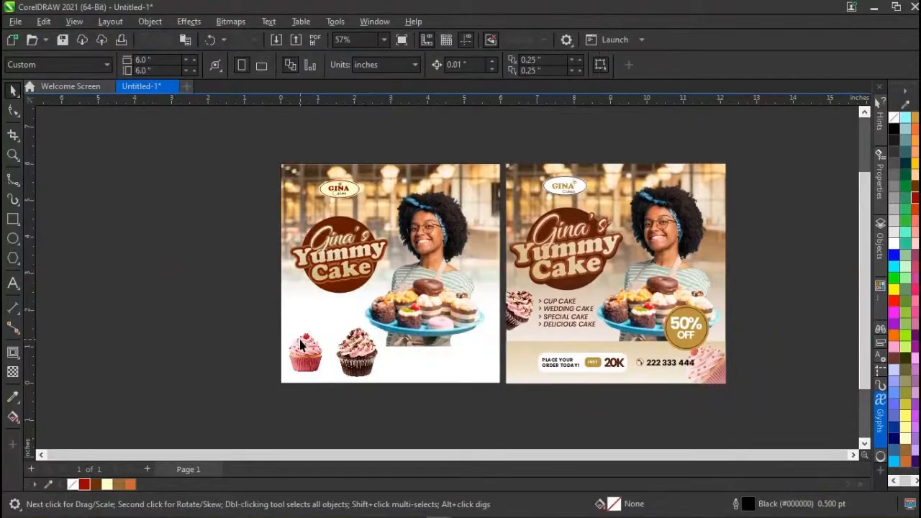
{"action": "left_click", "coordinate": [310, 354]}
{"action": "left_click_drag", "start_coordinate": [311, 353], "coordinate": [200, 344]}
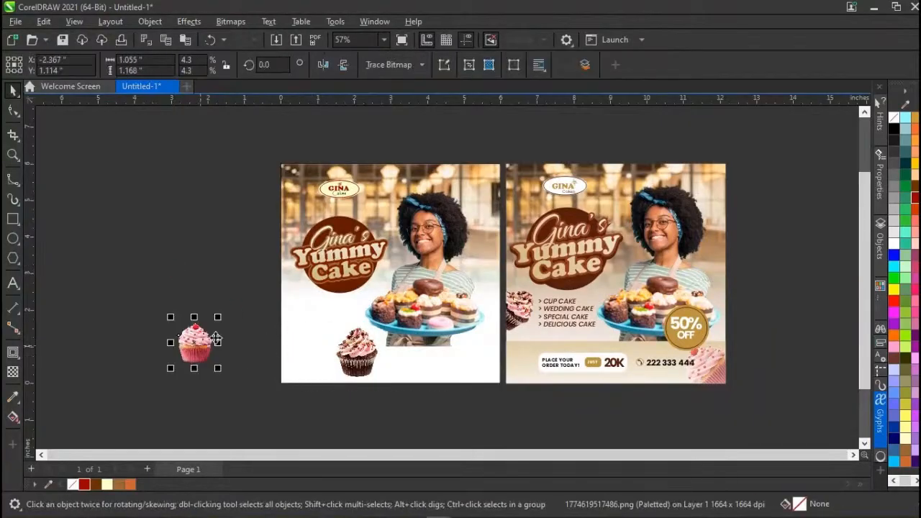
Apply a vertical linear fountain fill to the flyer's PowerClip rectangle, running from the upper part down to the lower edge.
{"action": "left_click", "coordinate": [330, 289]}
{"action": "left_click", "coordinate": [316, 308]}
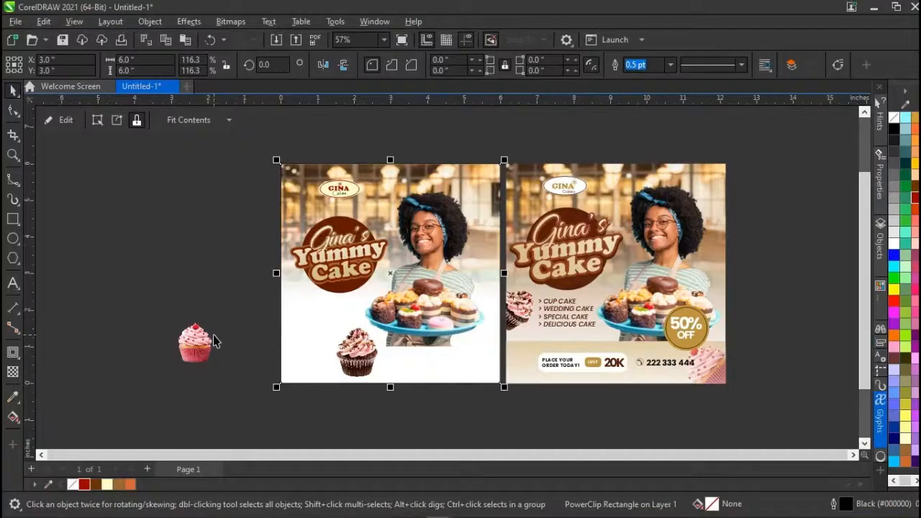
{"action": "left_click", "coordinate": [13, 417]}
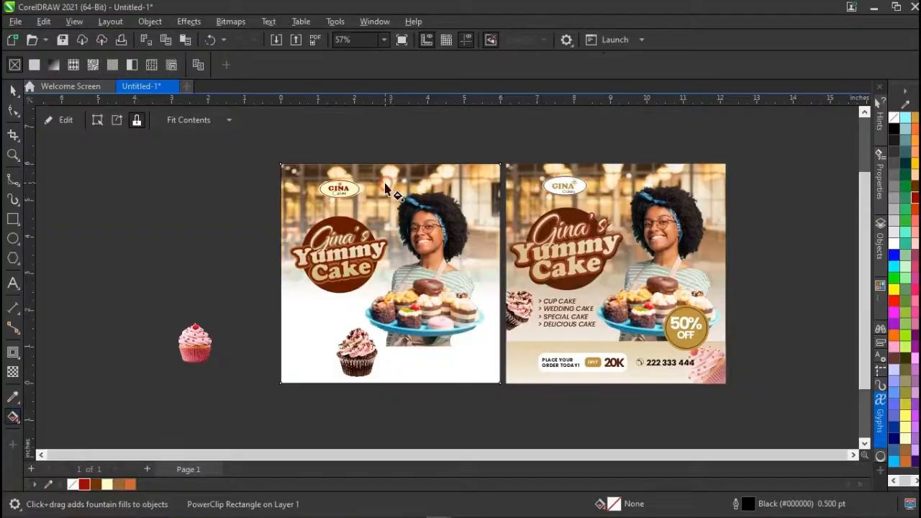
{"action": "left_click_drag", "start_coordinate": [386, 186], "coordinate": [387, 372]}
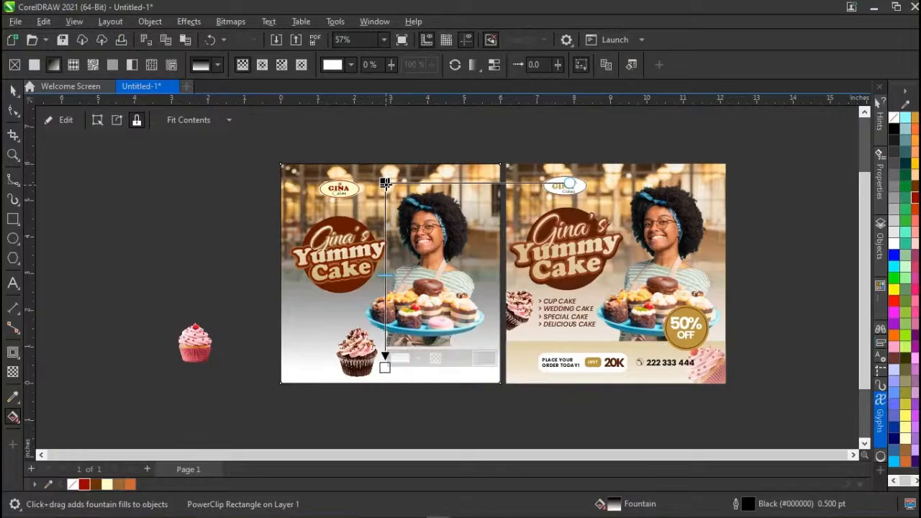
Set the fountain fill's upper colour to white tinted with Red Brown, and extend the gradient's end just below the flyer.
{"action": "left_click", "coordinate": [386, 184]}
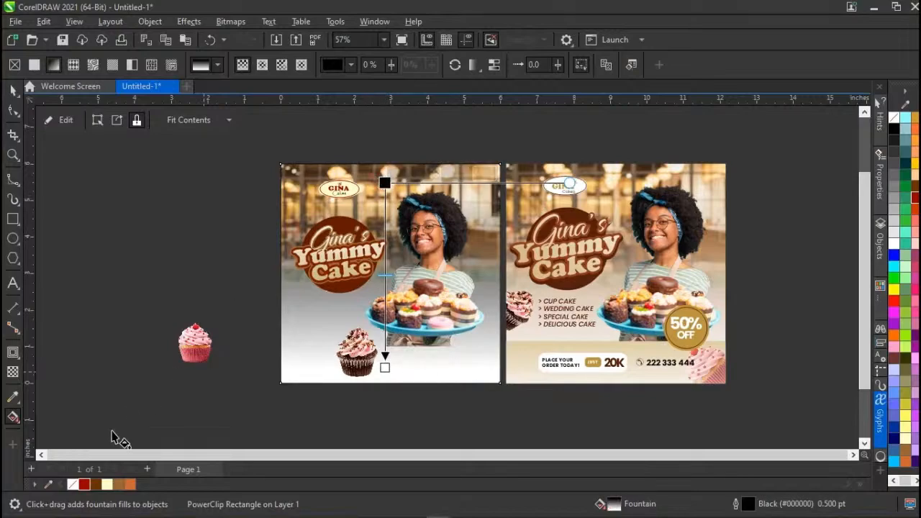
{"action": "left_click", "coordinate": [108, 486]}
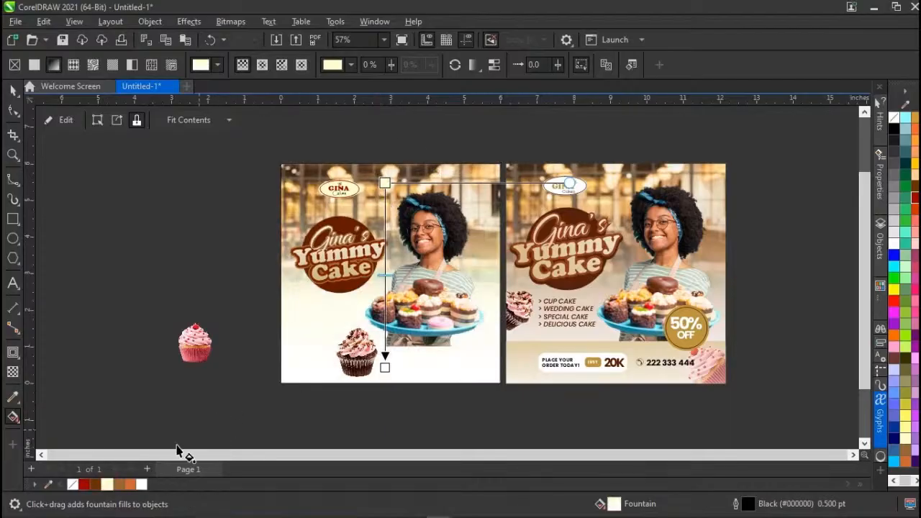
{"action": "left_click", "coordinate": [142, 485]}
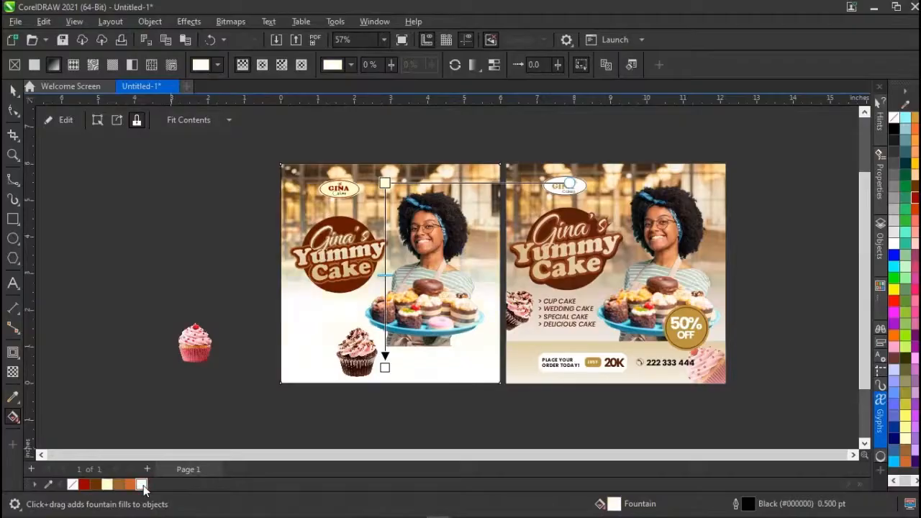
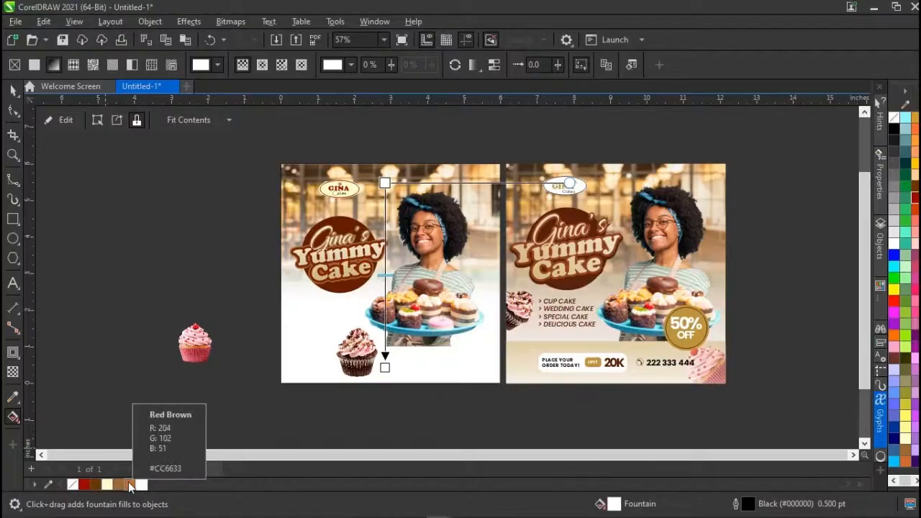
{"action": "left_click", "coordinate": [129, 485]}
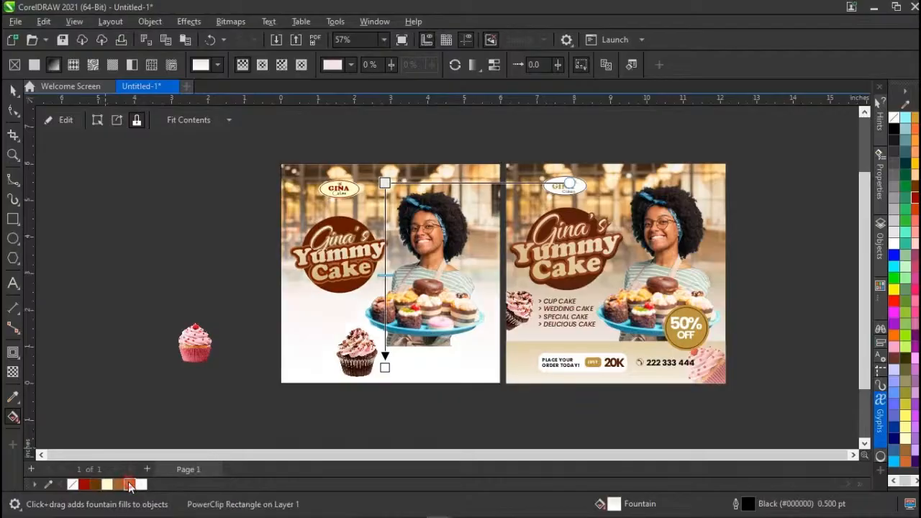
{"action": "left_click", "coordinate": [130, 487], "text": "ctrl"}
{"action": "left_click", "coordinate": [129, 488], "text": "ctrl"}
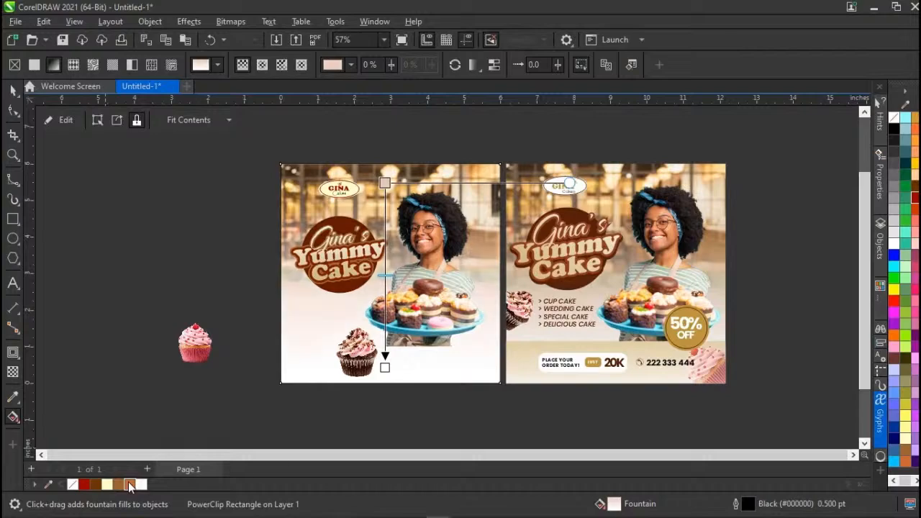
{"action": "left_click", "coordinate": [129, 487], "text": "ctrl"}
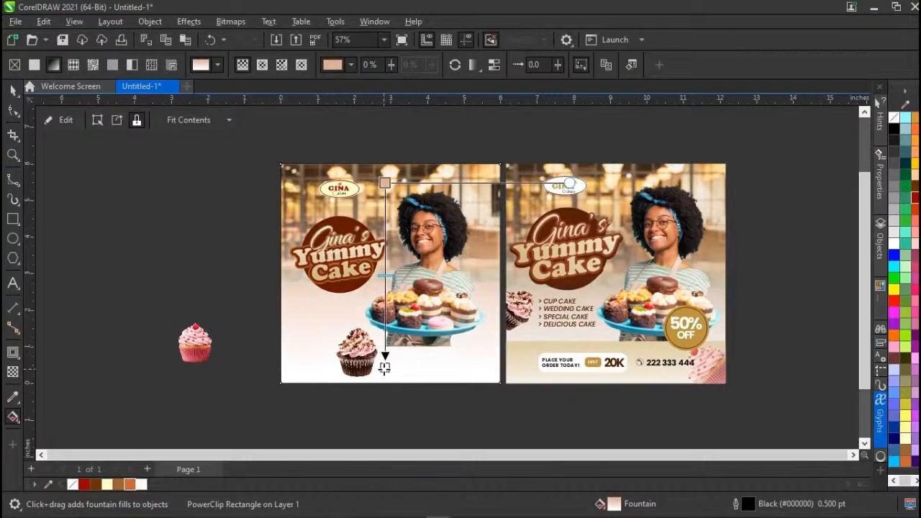
{"action": "left_click_drag", "start_coordinate": [385, 368], "coordinate": [384, 399]}
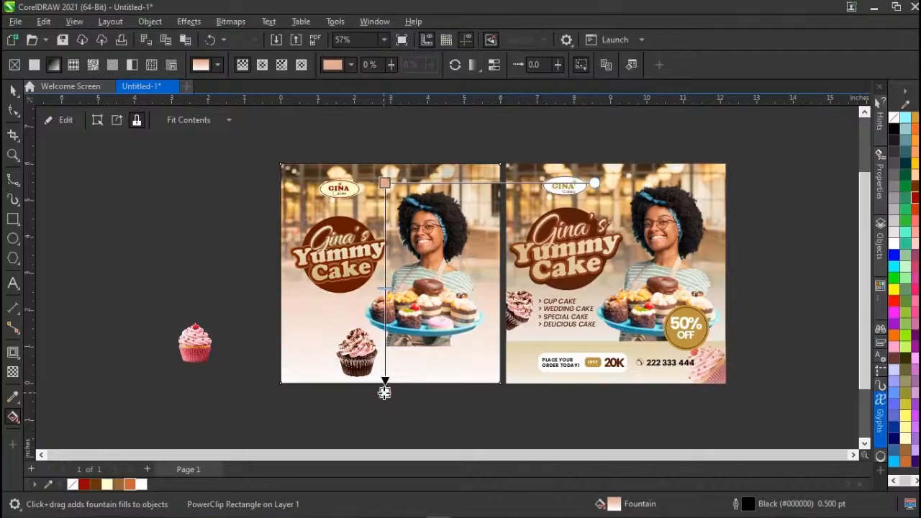
{"action": "key", "text": "space"}
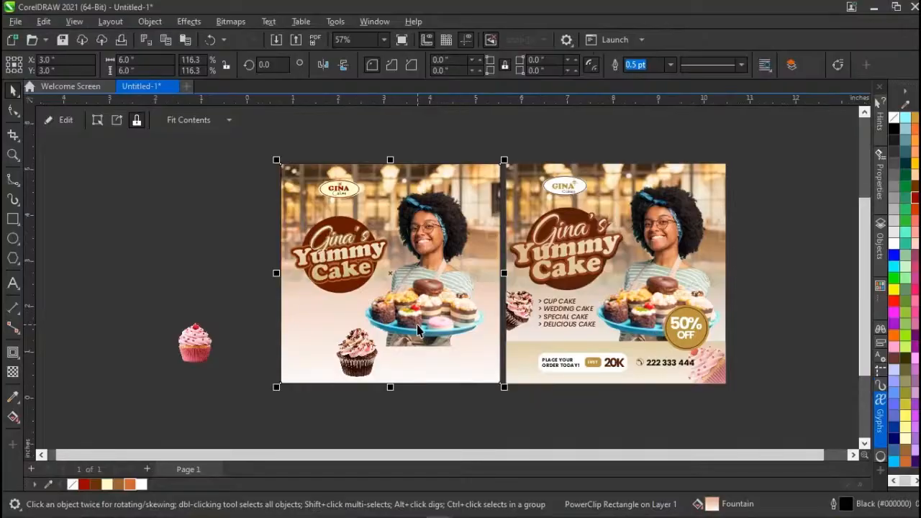
{"action": "scroll", "coordinate": [416, 325], "scroll_direction": "up", "scroll_amount": 1}
{"action": "left_click", "coordinate": [209, 300]}
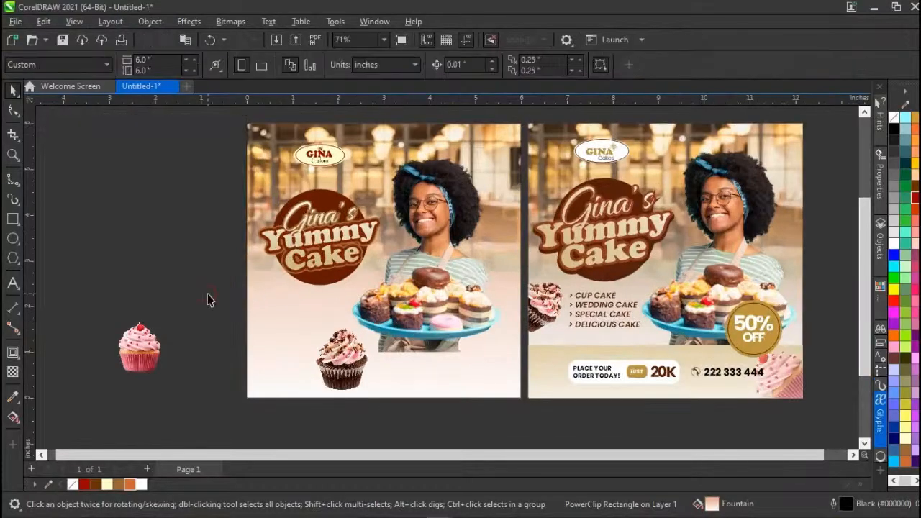
PowerClip the chocolate cupcake cutout inside the flyer rectangle, positioned at its left edge below the title badge.
{"action": "left_click", "coordinate": [336, 364]}
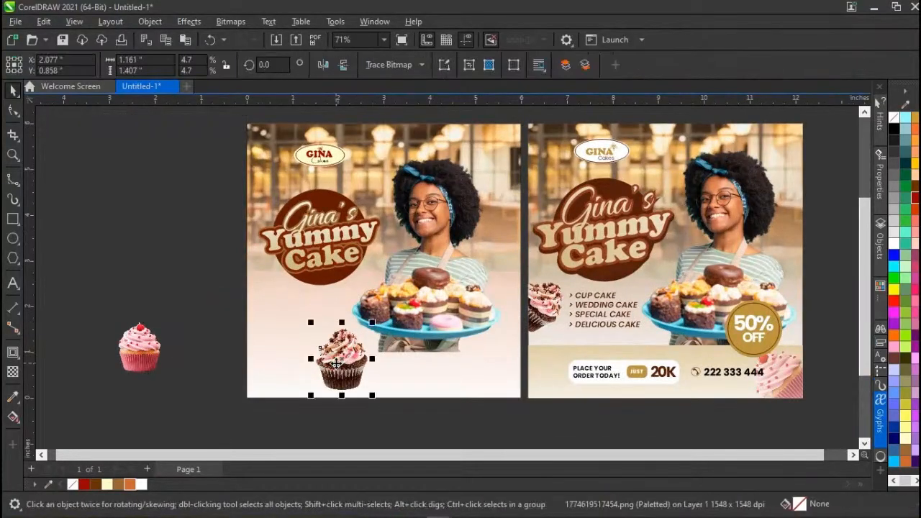
{"action": "left_click_drag", "start_coordinate": [336, 364], "coordinate": [268, 308]}
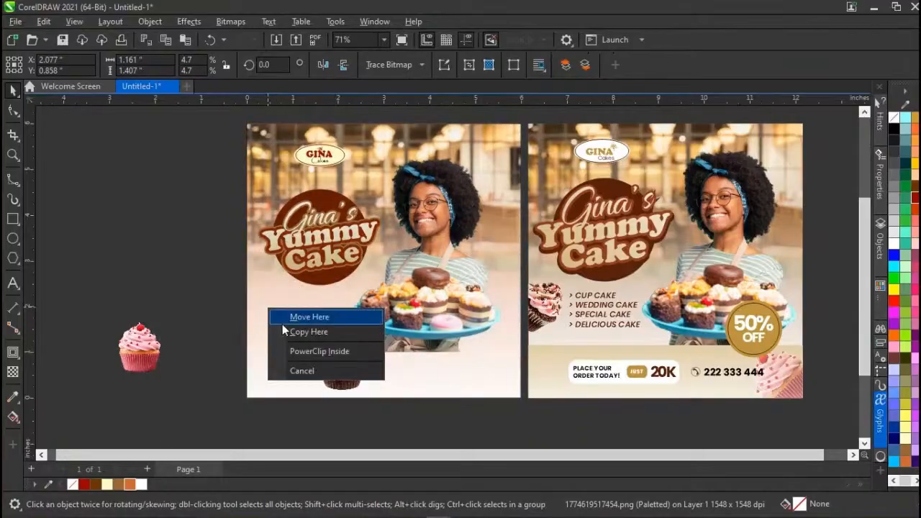
{"action": "left_click", "coordinate": [339, 388]}
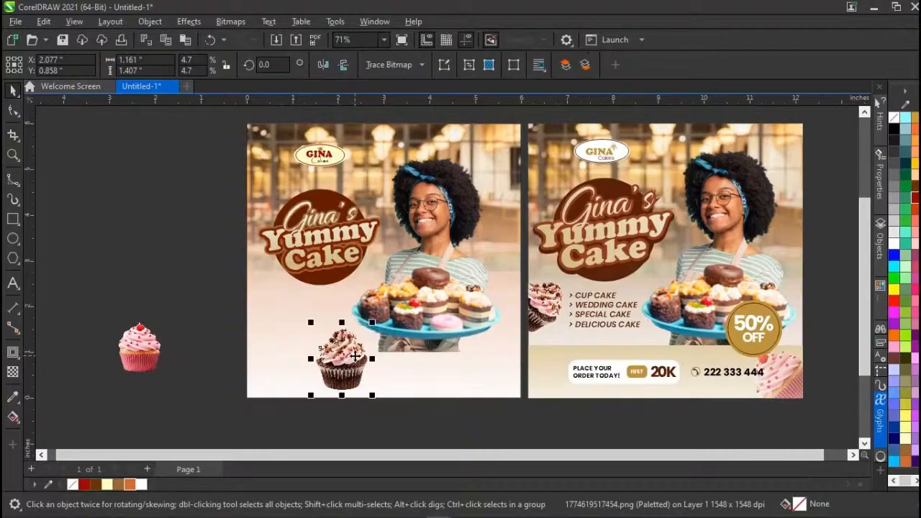
{"action": "left_click_drag", "start_coordinate": [352, 358], "coordinate": [289, 318]}
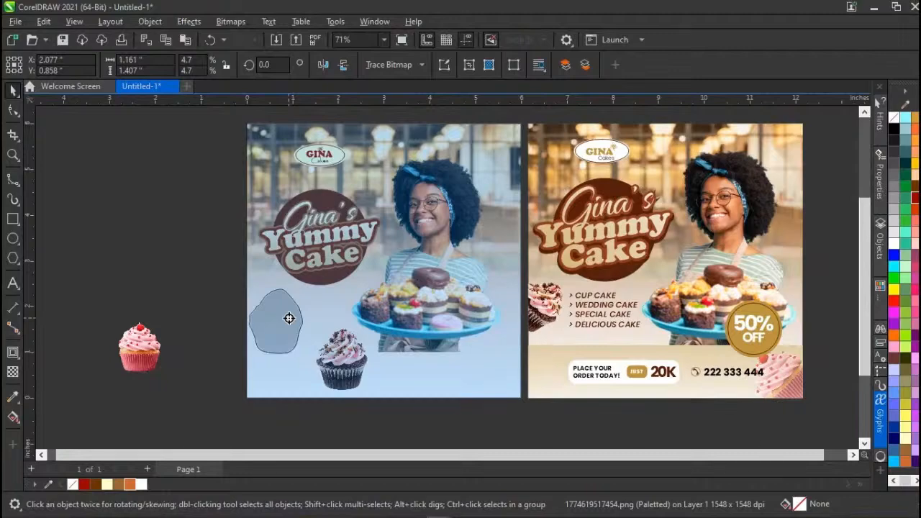
{"action": "left_click_drag", "start_coordinate": [288, 318], "coordinate": [290, 324]}
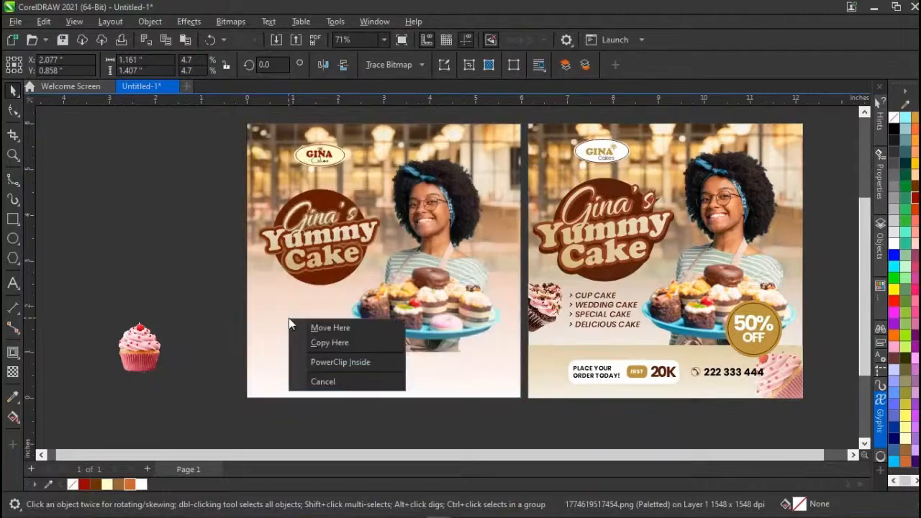
{"action": "left_click", "coordinate": [317, 364]}
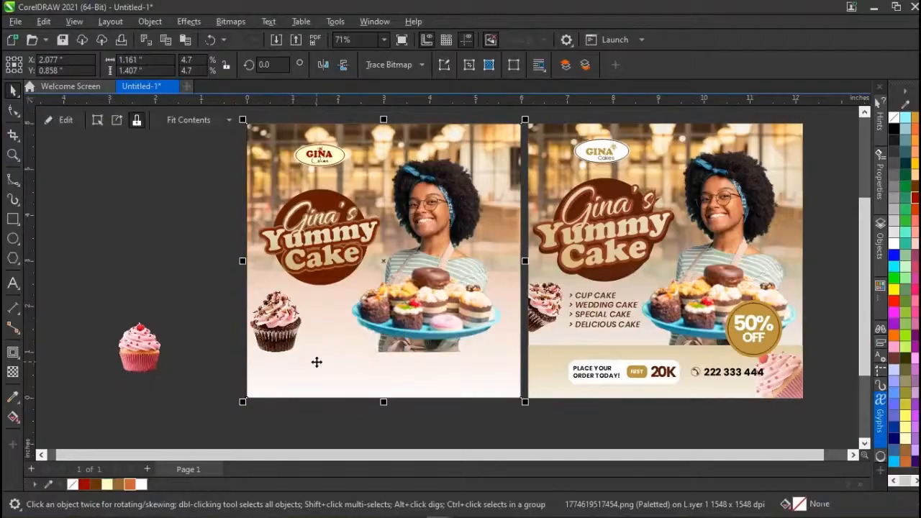
{"action": "left_click", "coordinate": [280, 321], "text": "ctrl"}
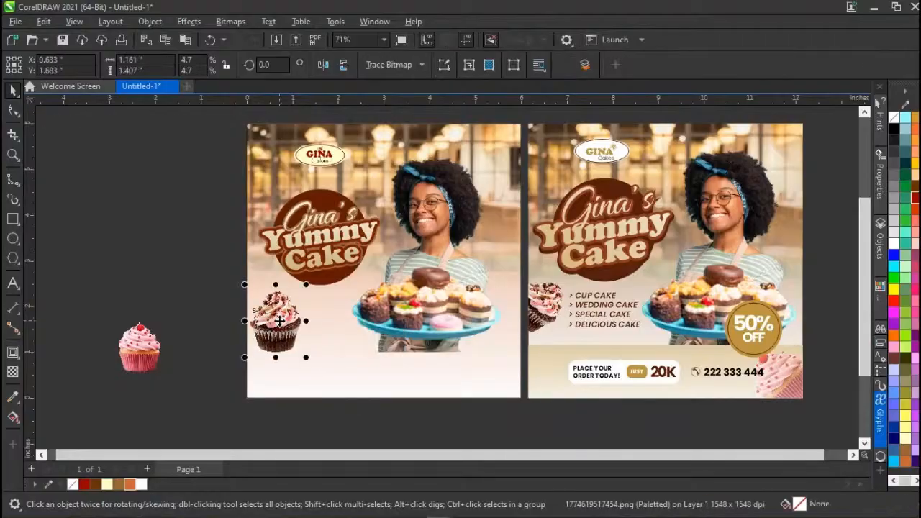
{"action": "left_click", "coordinate": [215, 352]}
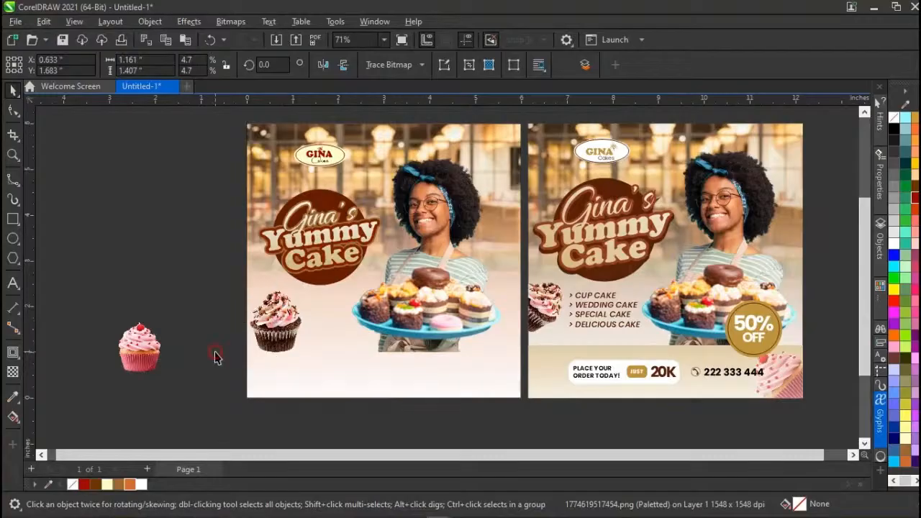
Inside the flyer background's PowerClip, rotate the chocolate cupcake to about 312° and move it partly past the flyer's left edge.
{"action": "left_click", "coordinate": [265, 331]}
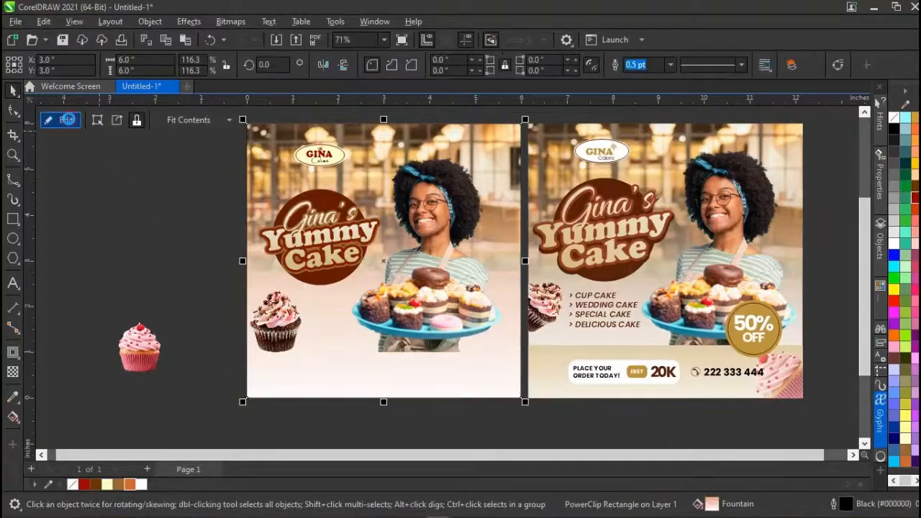
{"action": "left_click", "coordinate": [63, 120]}
{"action": "left_click", "coordinate": [265, 328]}
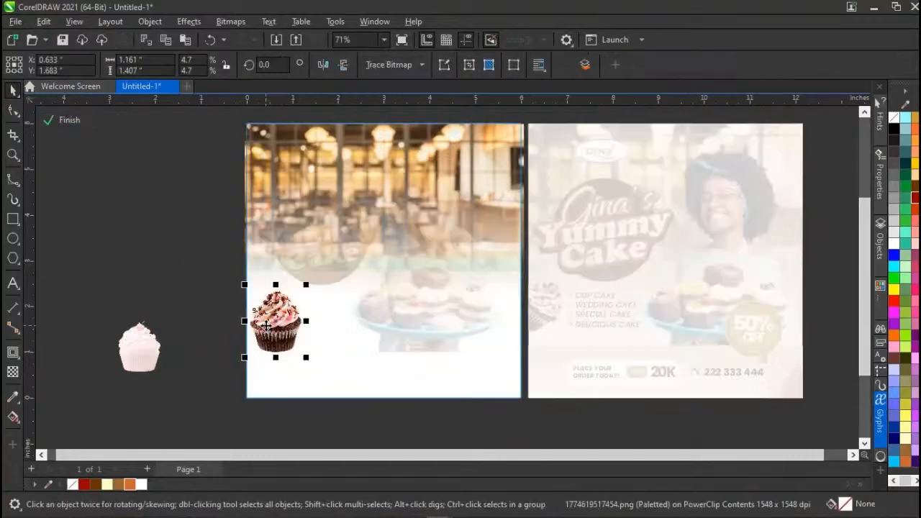
{"action": "left_click", "coordinate": [273, 324]}
{"action": "left_click_drag", "start_coordinate": [311, 286], "coordinate": [284, 321]}
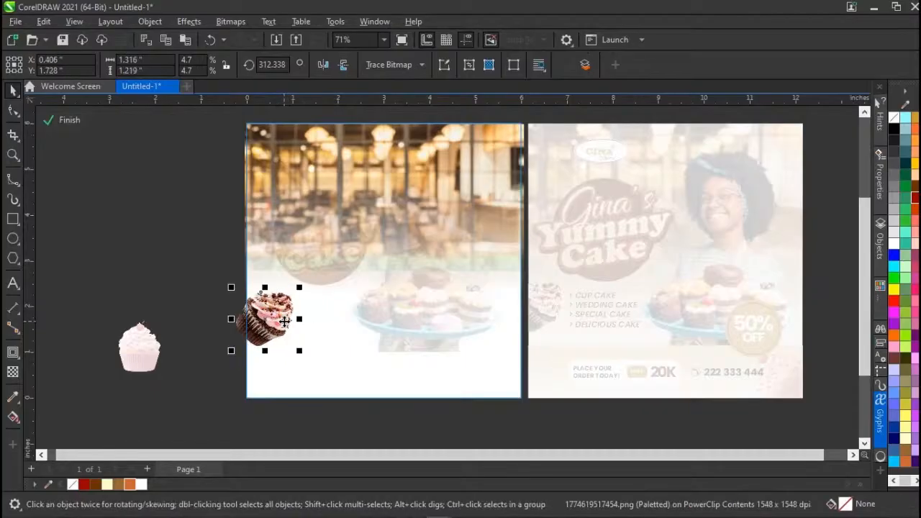
{"action": "left_click", "coordinate": [206, 398], "text": "ctrl"}
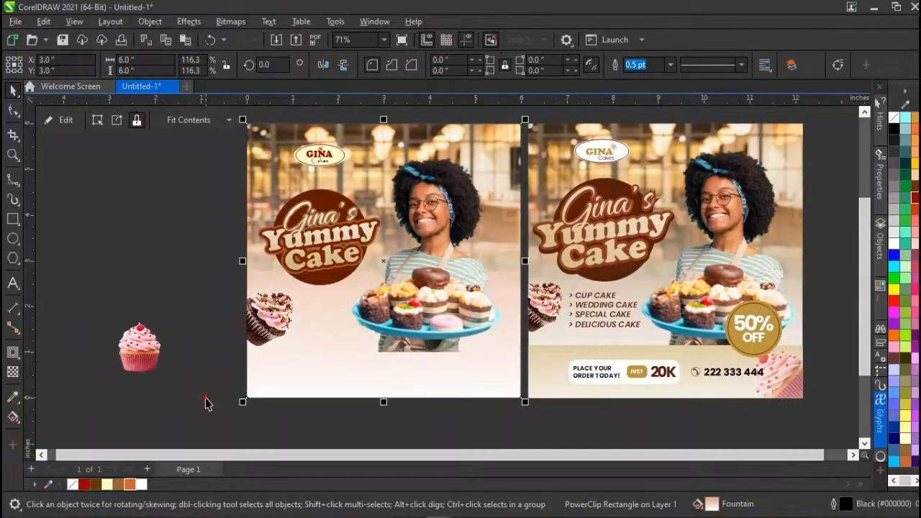
{"action": "left_click", "coordinate": [206, 398]}
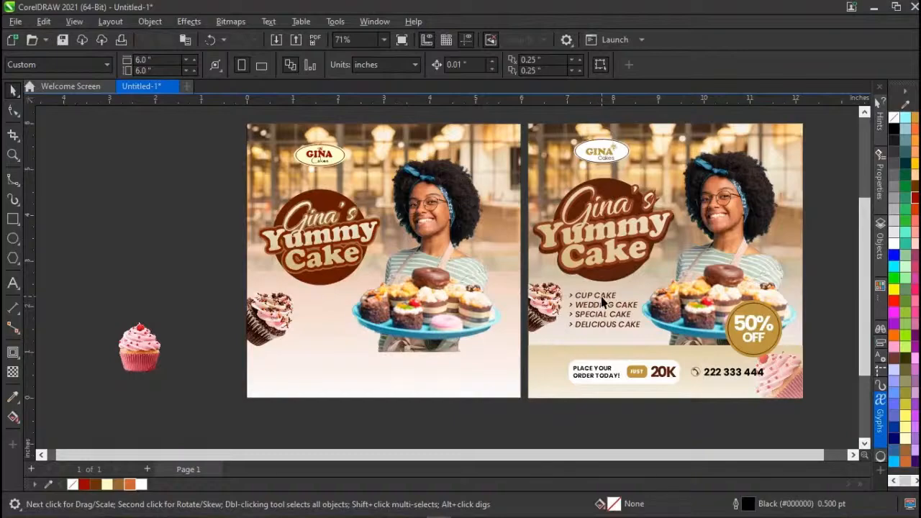
Add artistic text beside the chocolate cupcake with the lines "CUP CAKES" and "WEDDING CAKES".
{"action": "left_click", "coordinate": [12, 285]}
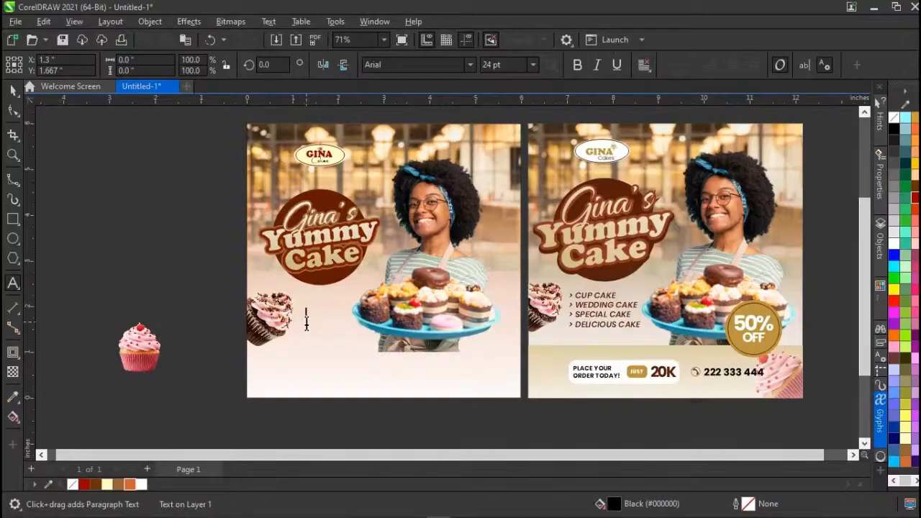
{"action": "left_click", "coordinate": [306, 323]}
{"action": "type", "text": "CUP"}
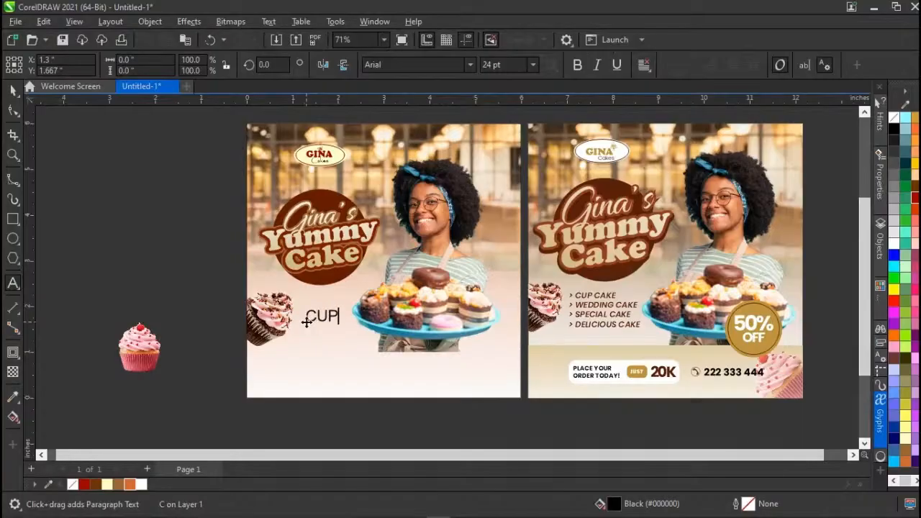
{"action": "type", "text": " CAKES"}
{"action": "key", "text": "Return"}
{"action": "type", "text": "W"}
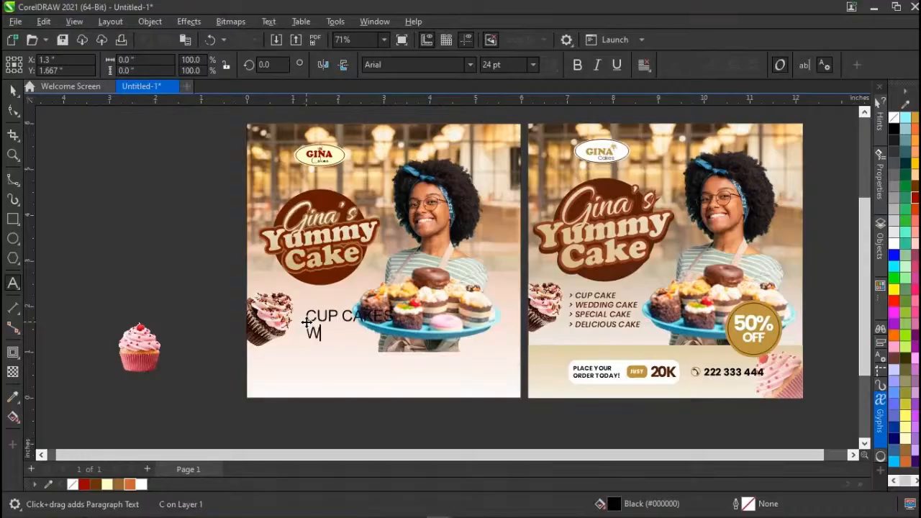
{"action": "type", "text": "EDDING CAKES"}
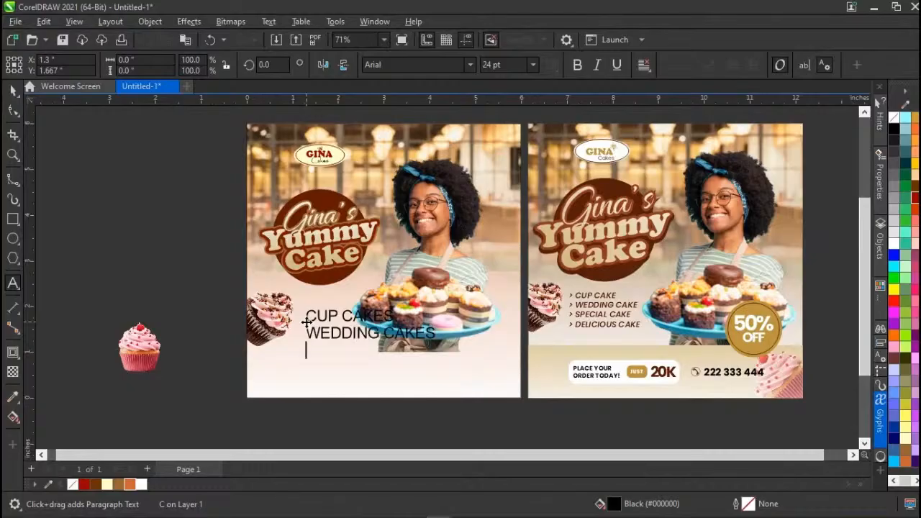
Add the lines "SPECIAL CAKES" and "DELICIOUS CAKES" to the list and scale the whole text down to about 13.3 pt.
{"action": "key", "text": "Return"}
{"action": "type", "text": "SPECIAL"}
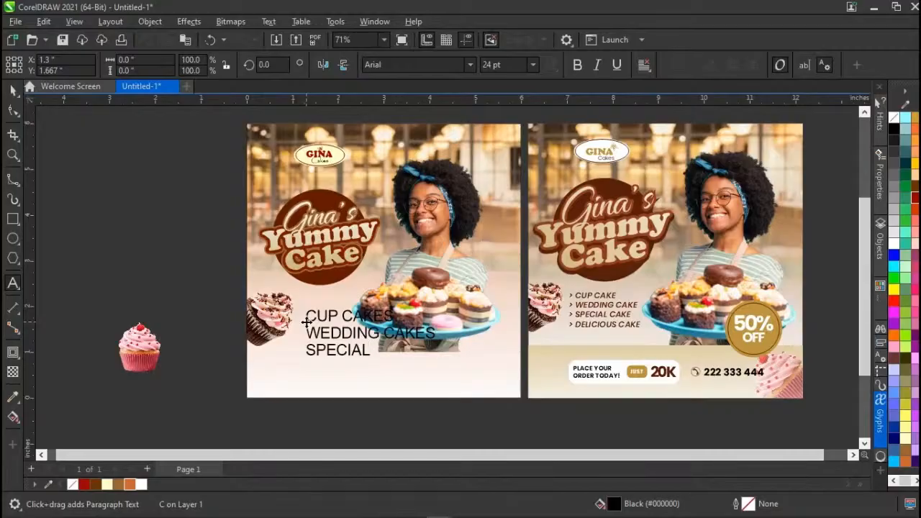
{"action": "type", "text": " CAKES"}
{"action": "key", "text": "Return"}
{"action": "type", "text": "DEL"}
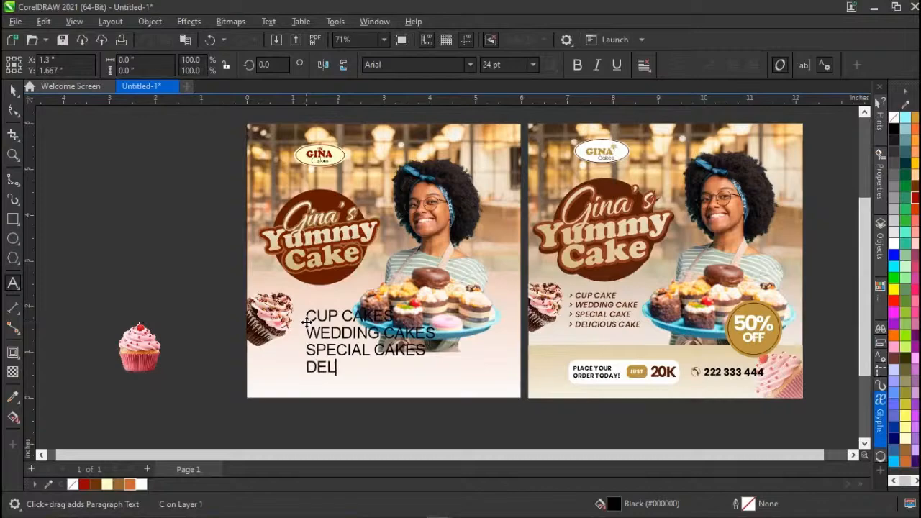
{"action": "type", "text": "ICIOUS"}
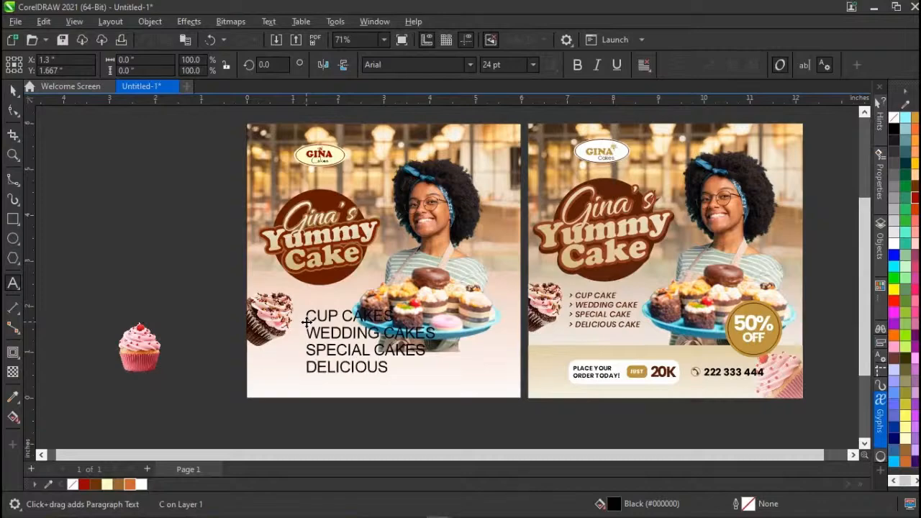
{"action": "type", "text": " CAKES"}
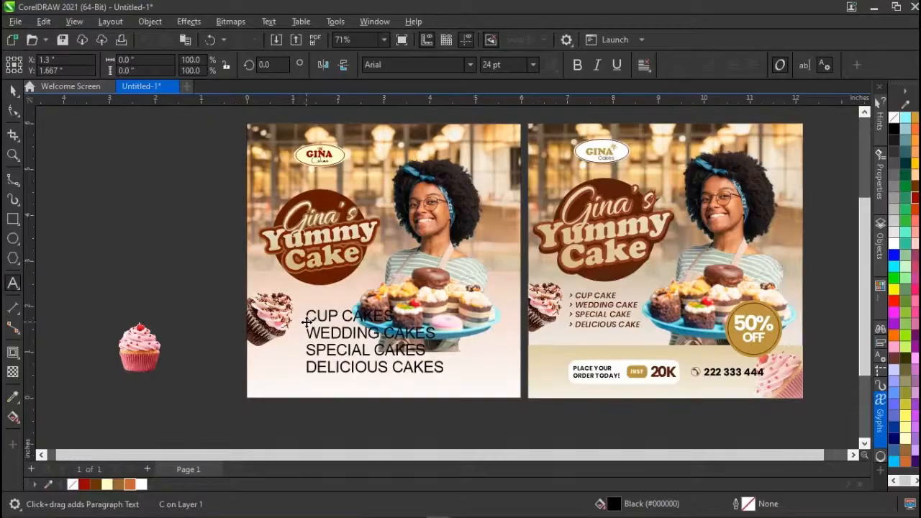
{"action": "left_click", "coordinate": [14, 91]}
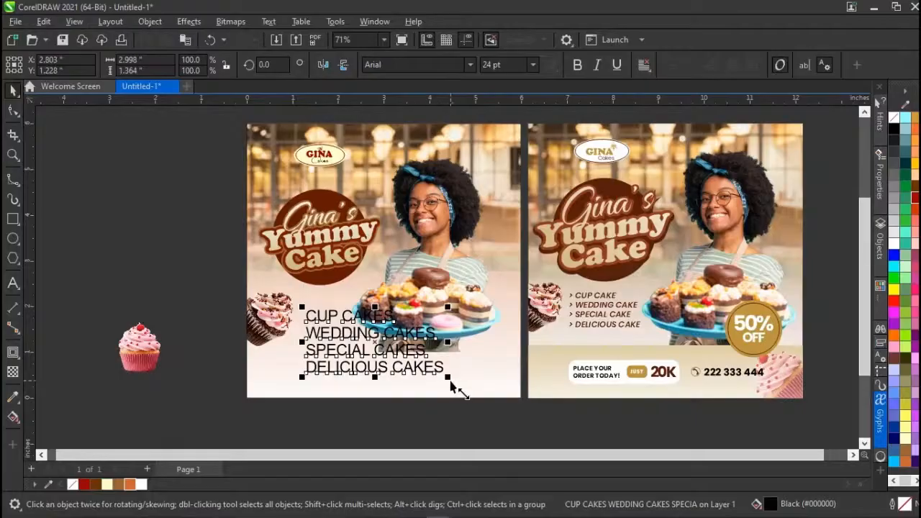
{"action": "mouse_move", "coordinate": [448, 377]}
{"action": "left_mouse_down"}
{"action": "mouse_move", "coordinate": [384, 358]}
{"action": "mouse_move", "coordinate": [389, 365]}
{"action": "left_mouse_up"}
Shrink the woman's image to about 3.57 by 4.45 inches and shift it right, centred at about X 4.08, Y 3.2 inches.
{"action": "left_click", "coordinate": [432, 290]}
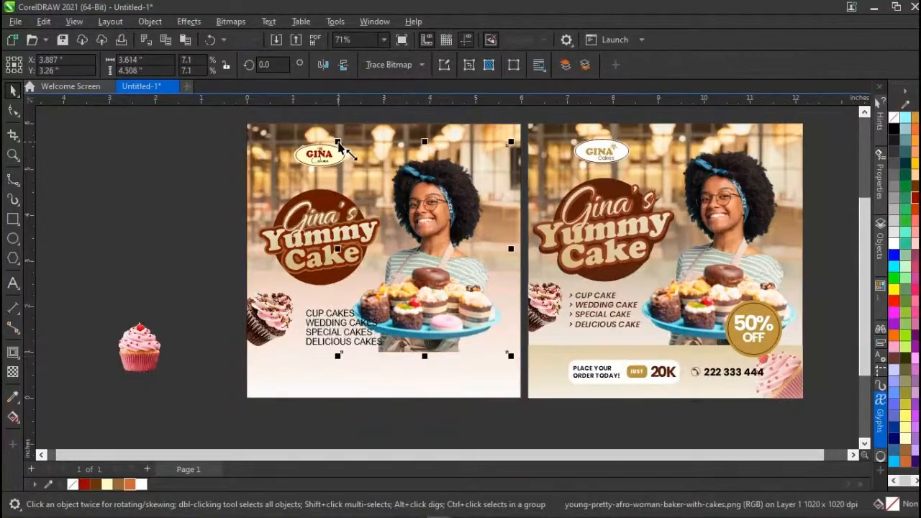
{"action": "left_click_drag", "start_coordinate": [343, 147], "coordinate": [346, 150]}
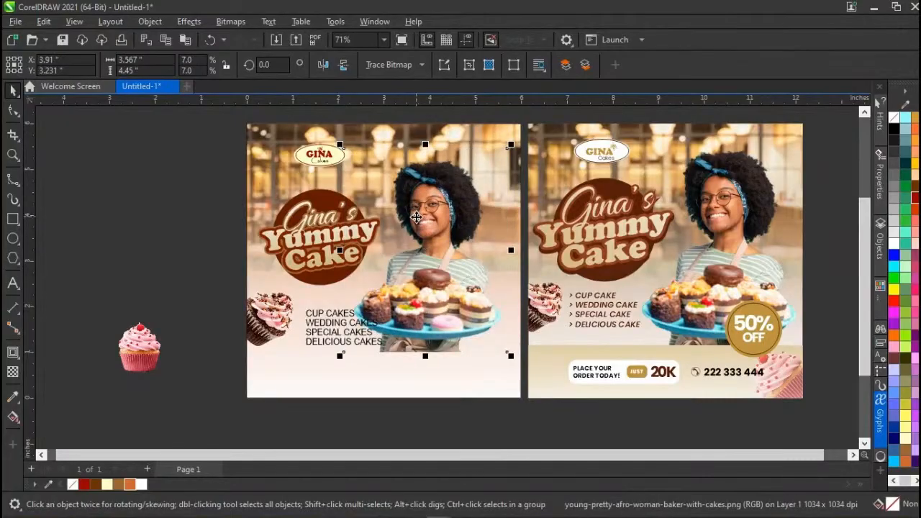
{"action": "left_click_drag", "start_coordinate": [416, 218], "coordinate": [422, 219]}
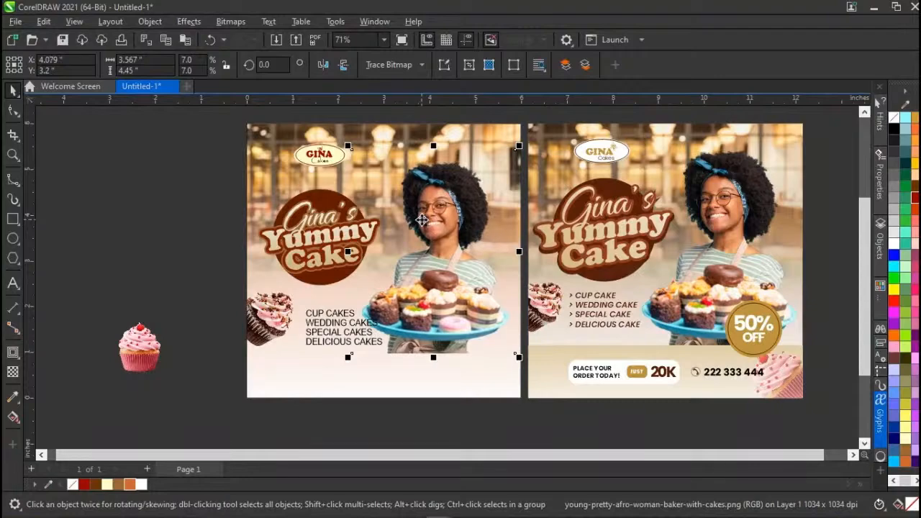
Scale the cake list down to about 11.8 pt and set its font to Poppins Medium Italic.
{"action": "left_click", "coordinate": [326, 324]}
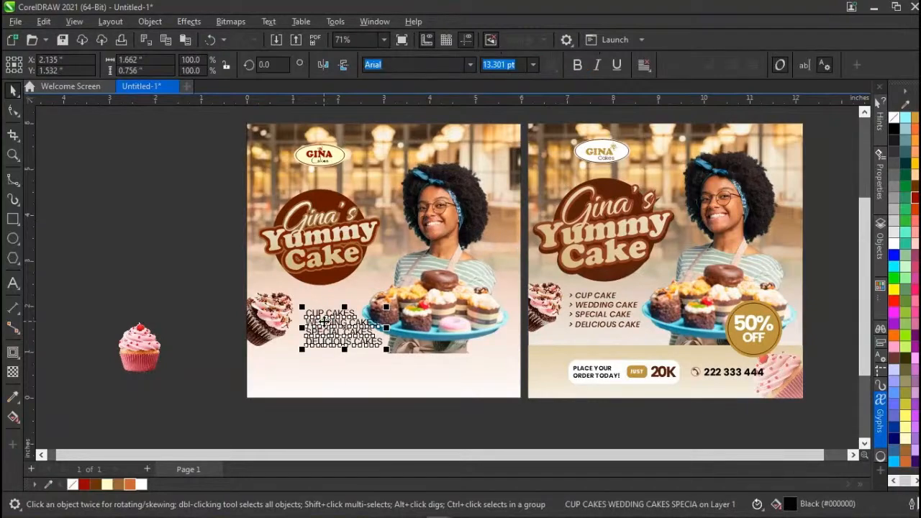
{"action": "mouse_move", "coordinate": [387, 350]}
{"action": "left_mouse_down"}
{"action": "mouse_move", "coordinate": [379, 364]}
{"action": "mouse_move", "coordinate": [377, 354]}
{"action": "left_mouse_up"}
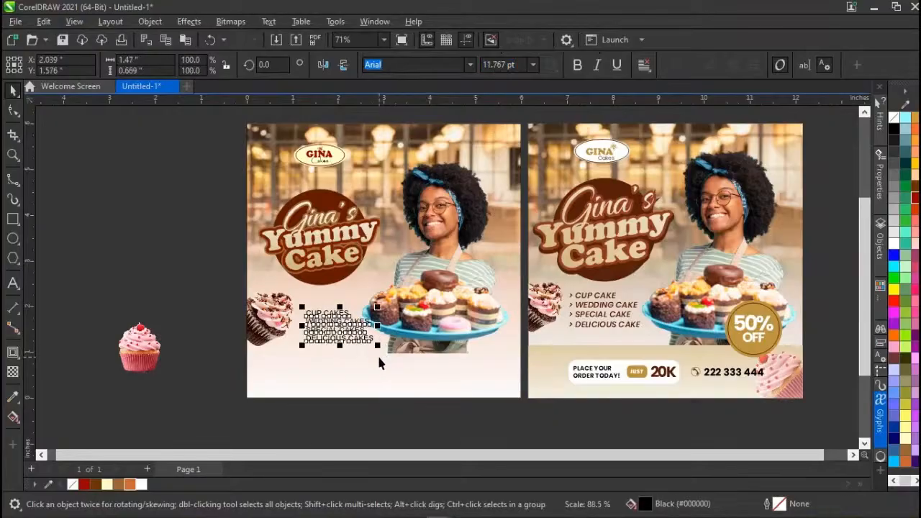
{"action": "left_click", "coordinate": [469, 66]}
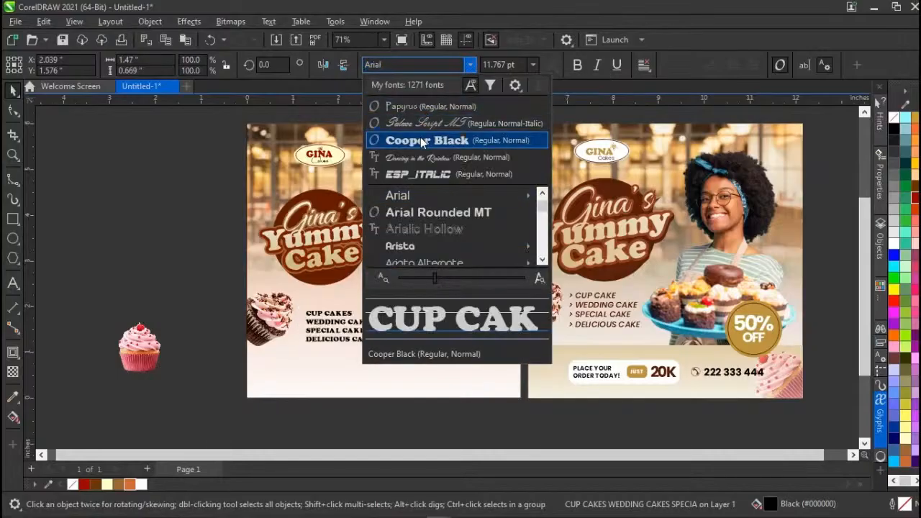
{"action": "left_click", "coordinate": [395, 65]}
{"action": "type", "text": "POPP"}
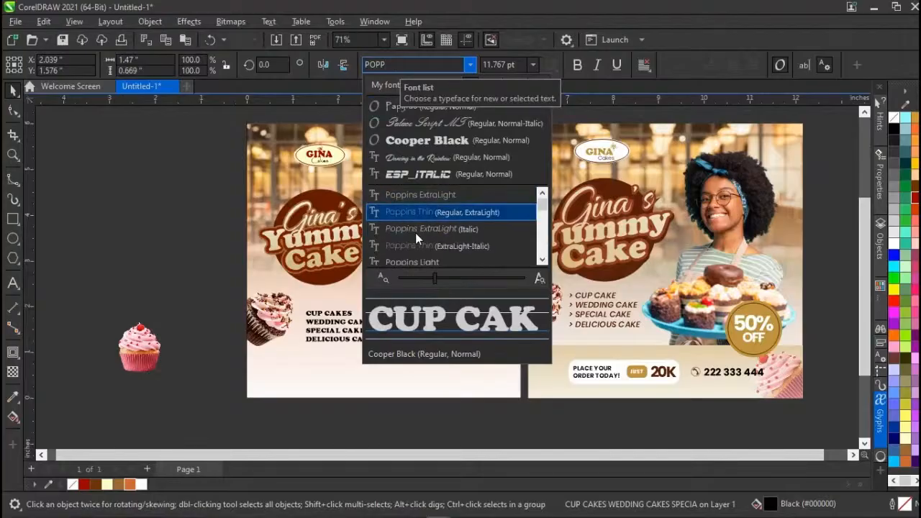
{"action": "left_click", "coordinate": [541, 262]}
{"action": "left_click", "coordinate": [541, 261]}
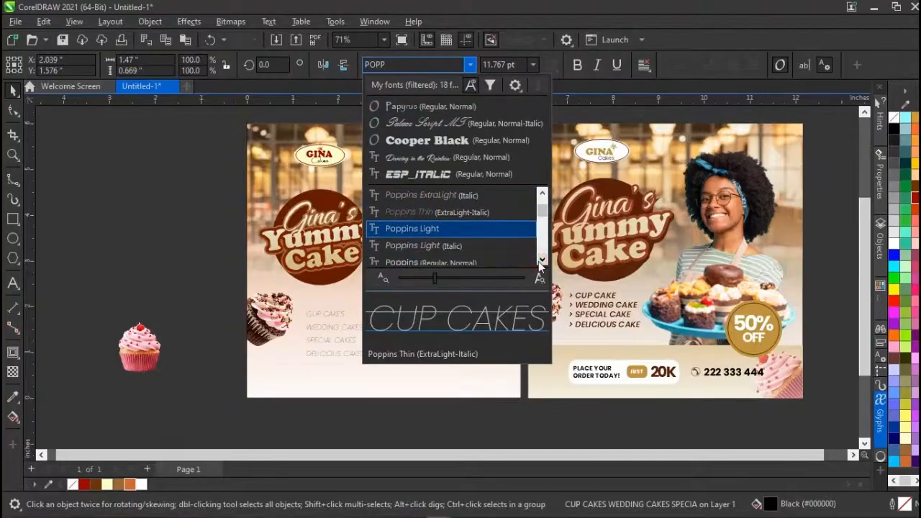
{"action": "left_click", "coordinate": [540, 261]}
{"action": "left_click", "coordinate": [540, 262]}
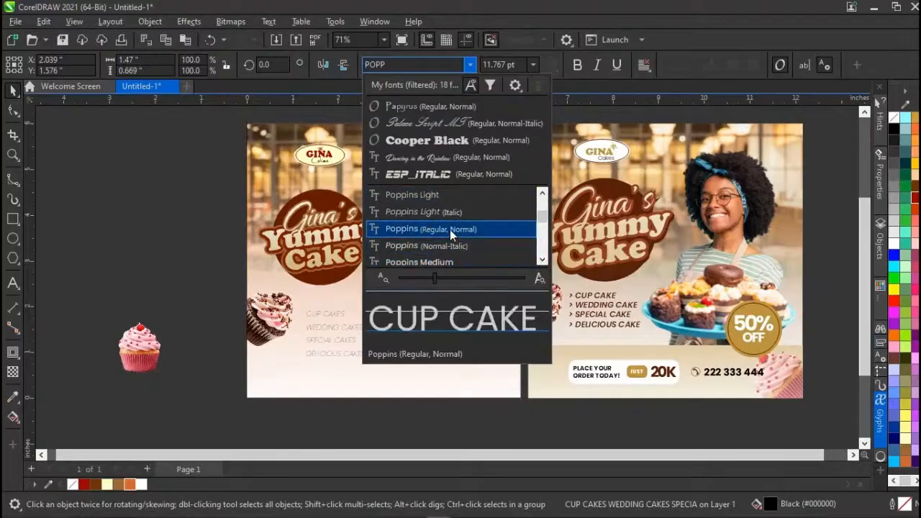
{"action": "left_click", "coordinate": [540, 261]}
{"action": "left_click", "coordinate": [540, 261]}
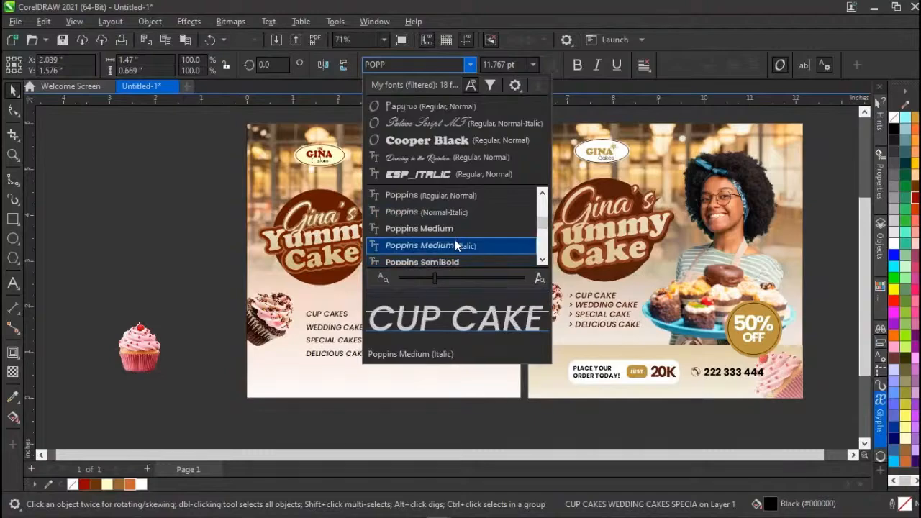
{"action": "left_click", "coordinate": [455, 245]}
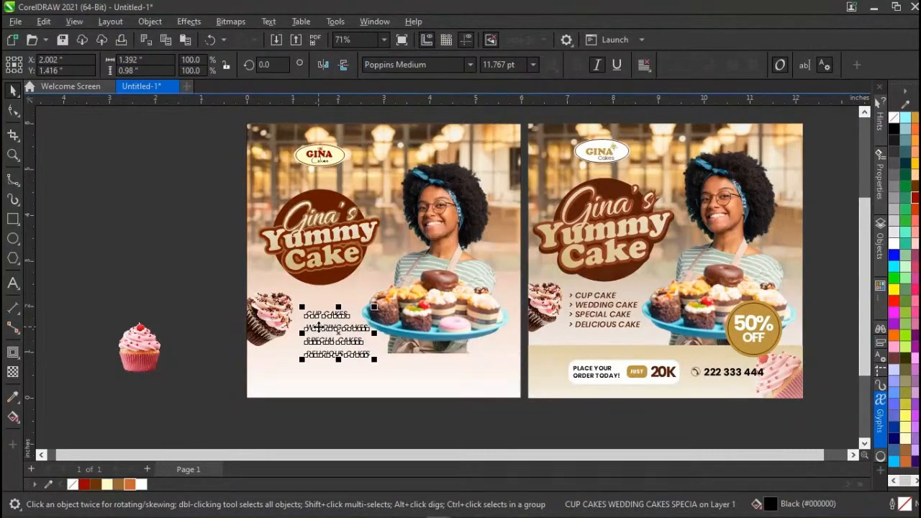
Move the cake list up and closer to the cupcake, and tighten its line spacing to a text height of about 0.8 inches.
{"action": "left_click_drag", "start_coordinate": [318, 325], "coordinate": [314, 319]}
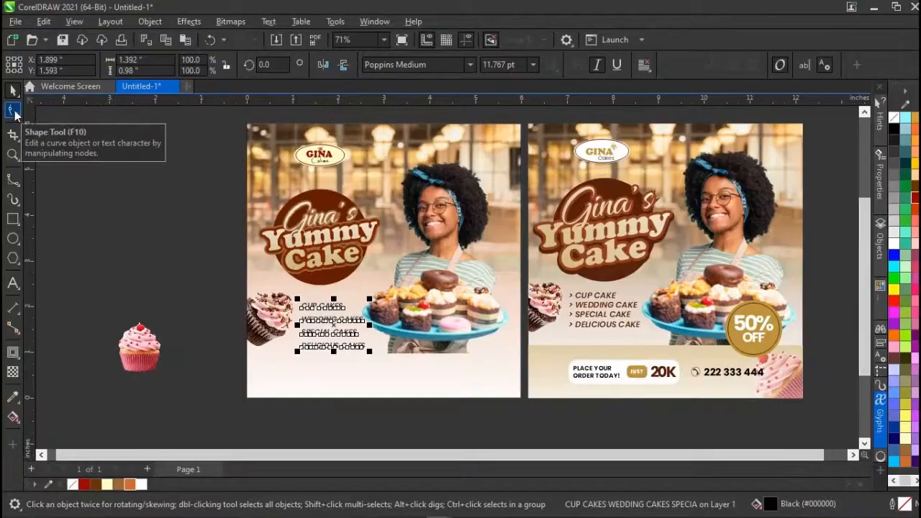
{"action": "left_click", "coordinate": [13, 110]}
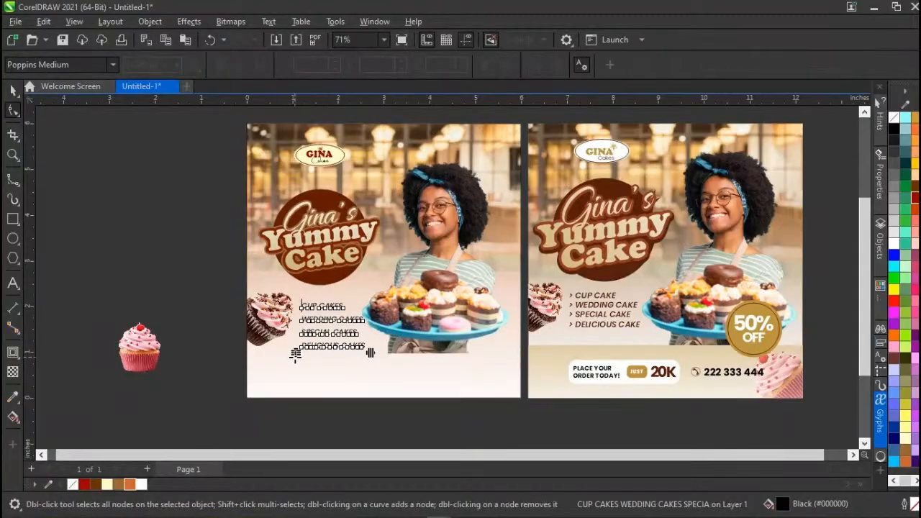
{"action": "scroll", "coordinate": [296, 354], "scroll_direction": "up", "scroll_amount": 2}
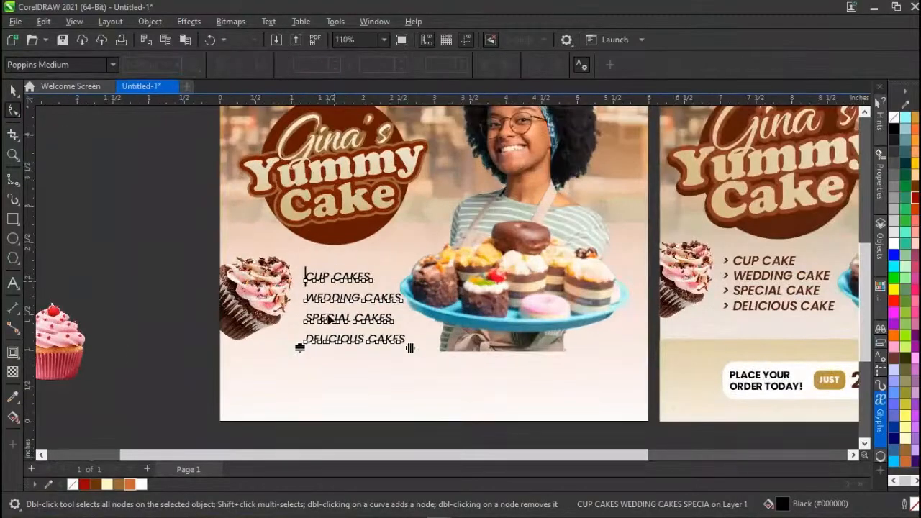
{"action": "left_click_drag", "start_coordinate": [299, 347], "coordinate": [301, 334]}
{"action": "key", "text": "space"}
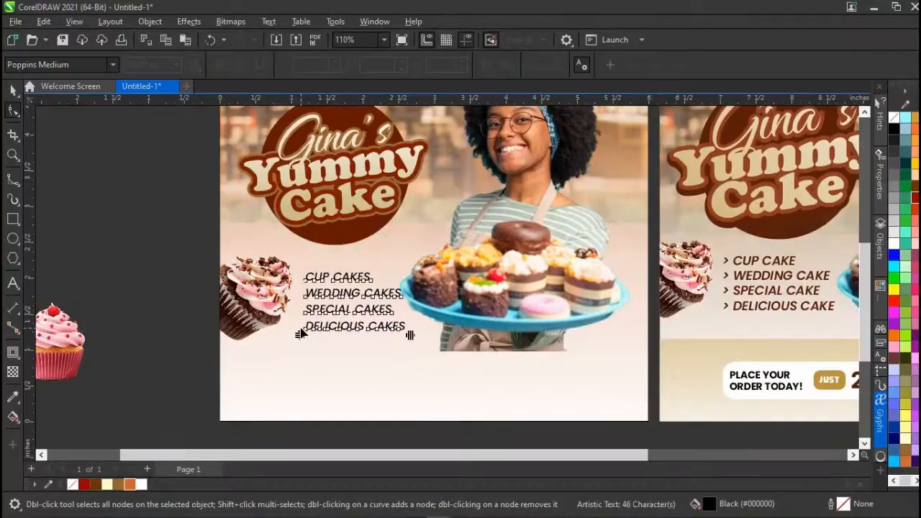
Add a ">" marker followed by a space in front of each of the four cake list lines.
{"action": "key", "text": "F8"}
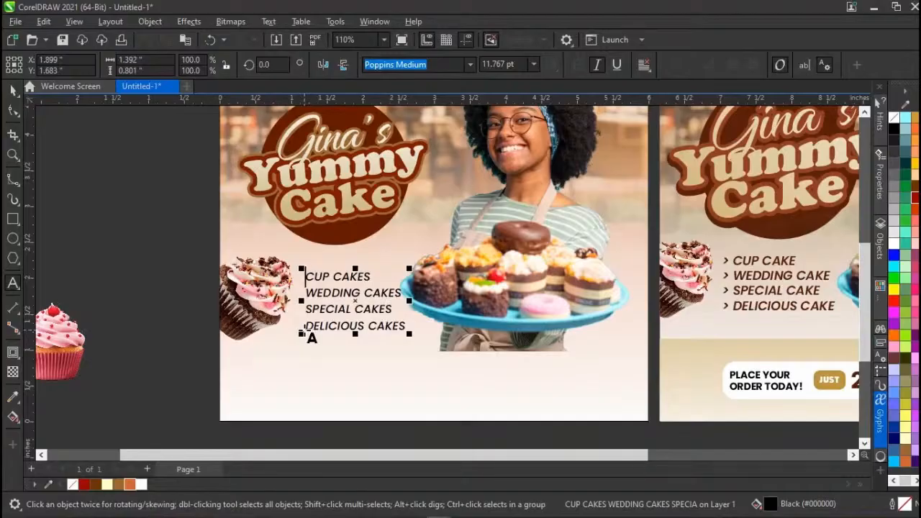
{"action": "left_click", "coordinate": [302, 329]}
{"action": "type", "text": ">"}
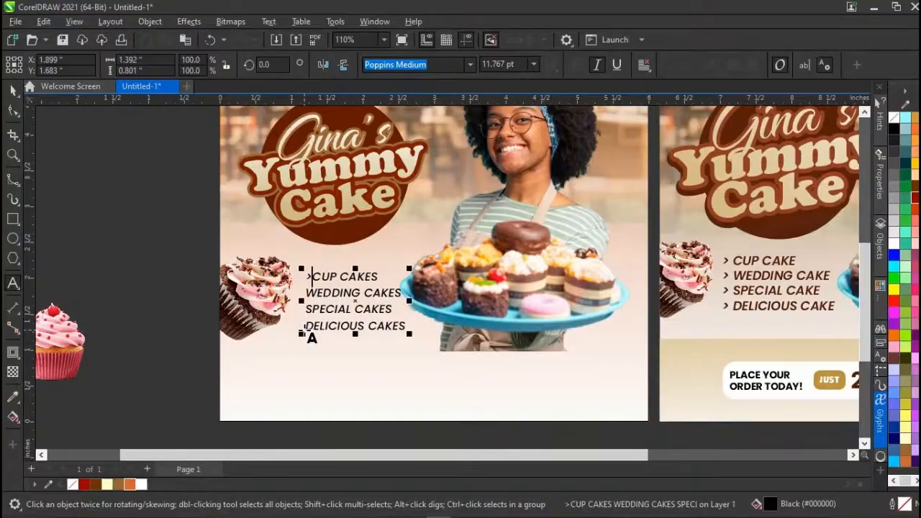
{"action": "key", "text": "Down"}
{"action": "type", "text": ">"}
{"action": "key", "text": "Down"}
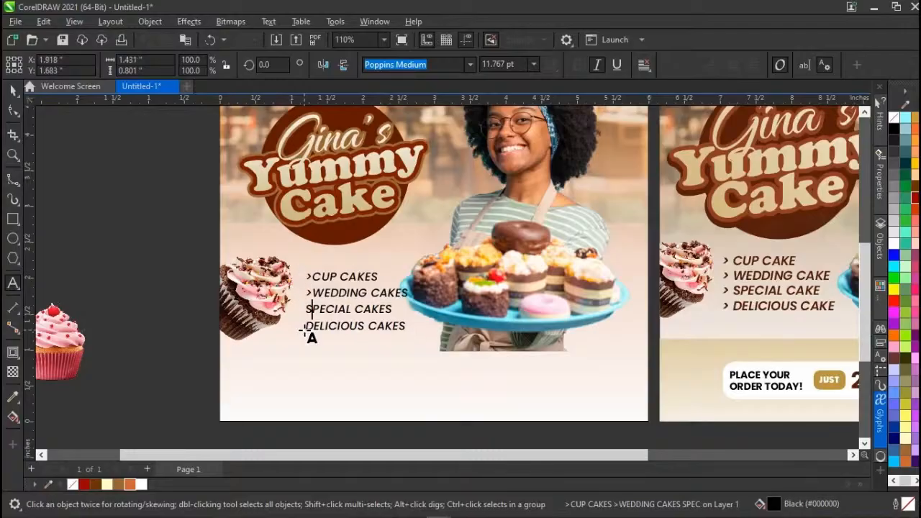
{"action": "type", "text": ">"}
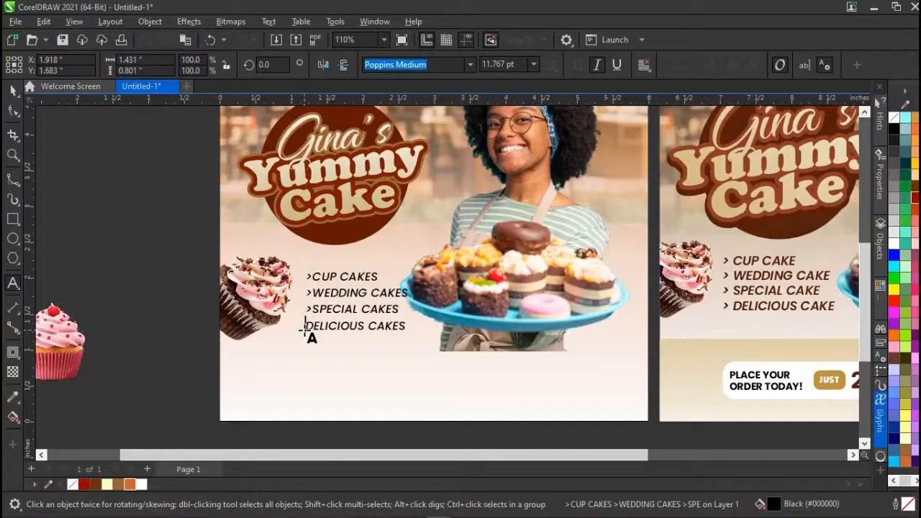
{"action": "type", "text": ">"}
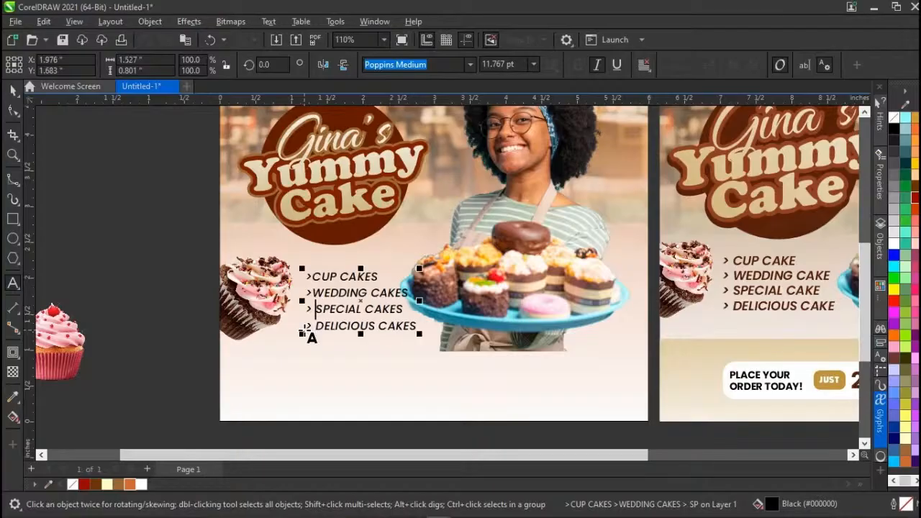
{"action": "key", "text": "Up"}
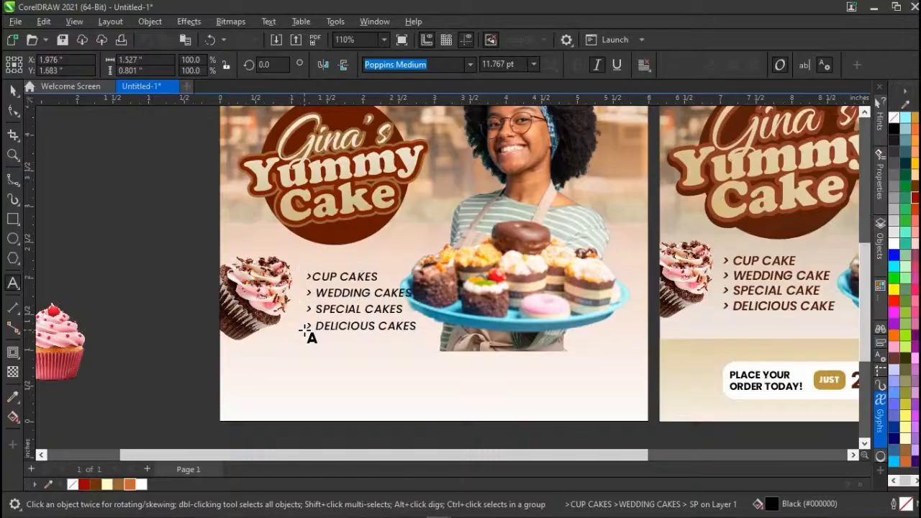
{"action": "key", "text": "Up"}
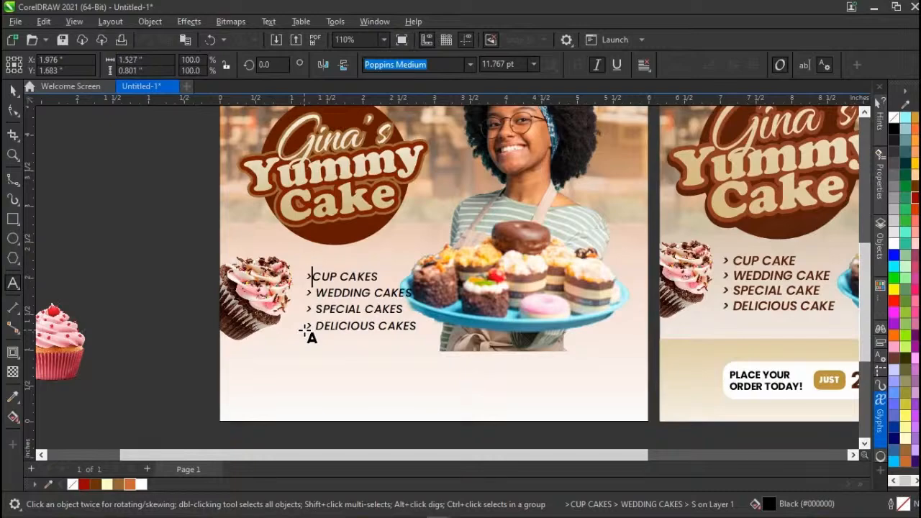
{"action": "key", "text": "ctrl+space"}
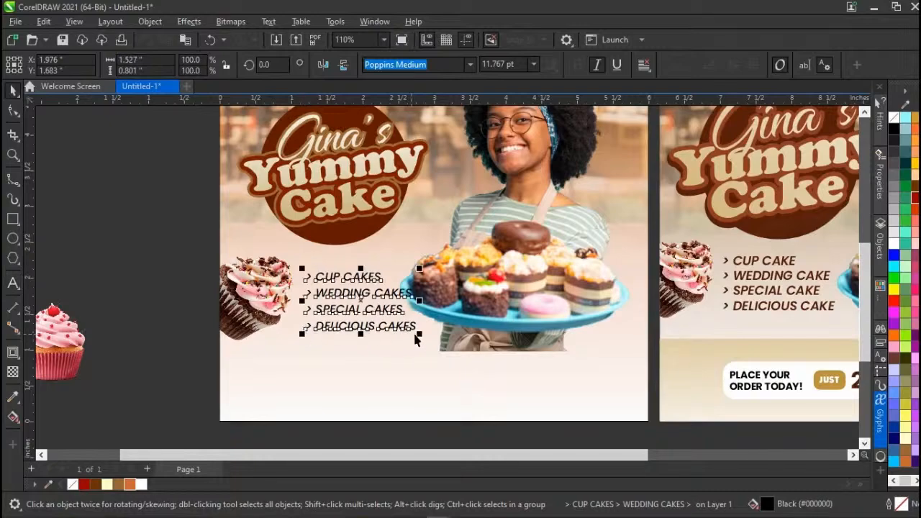
Scale the cake list down to about 10.4 pt and move it slightly up and left, closer to the cupcake.
{"action": "left_click_drag", "start_coordinate": [414, 333], "coordinate": [405, 338]}
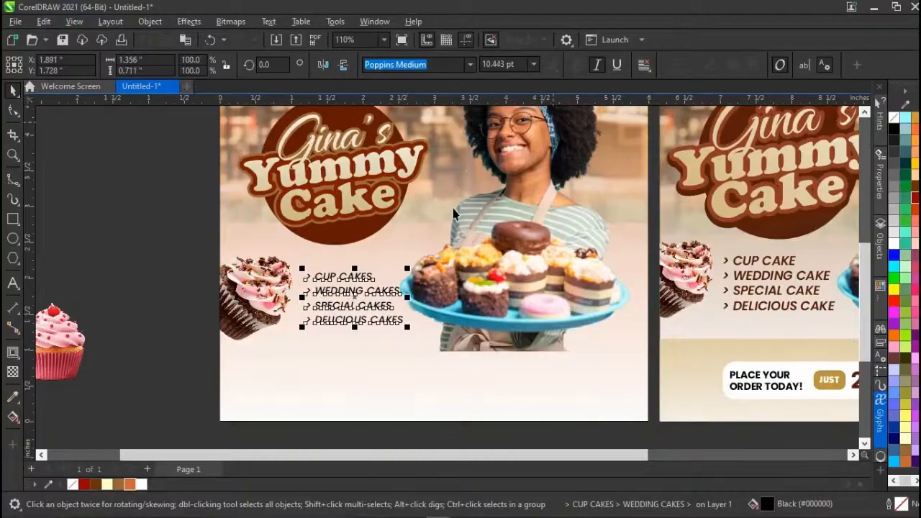
{"action": "left_click_drag", "start_coordinate": [354, 295], "coordinate": [345, 291]}
Shrink the chocolate cupcake inside the background PowerClip to about 1.18 by 1.09 inches, centred at about X 0.25, Y 1.74 inches.
{"action": "left_click", "coordinate": [267, 313]}
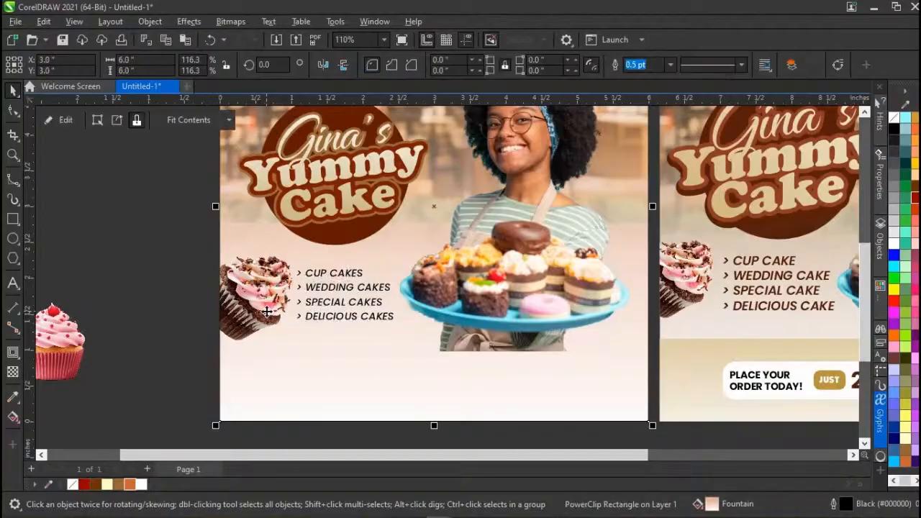
{"action": "left_click", "coordinate": [65, 119]}
{"action": "left_click", "coordinate": [278, 272]}
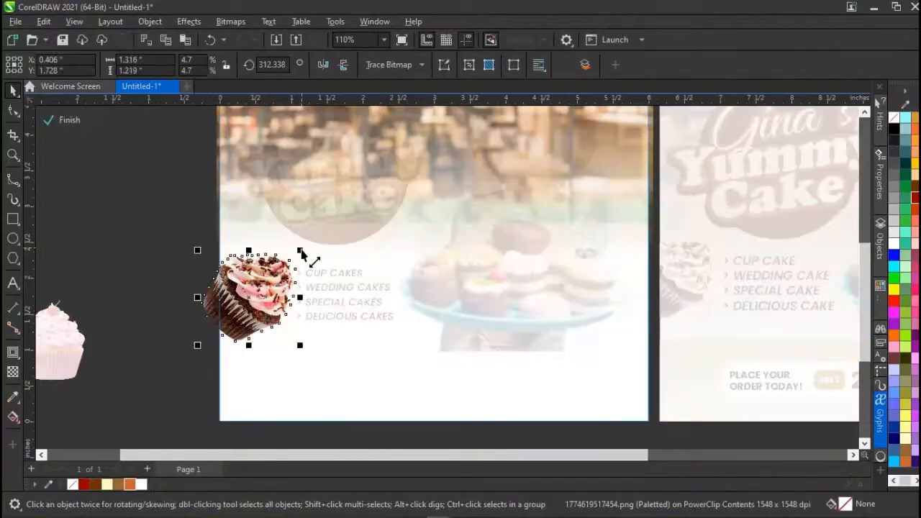
{"action": "left_click_drag", "start_coordinate": [300, 252], "coordinate": [291, 259]}
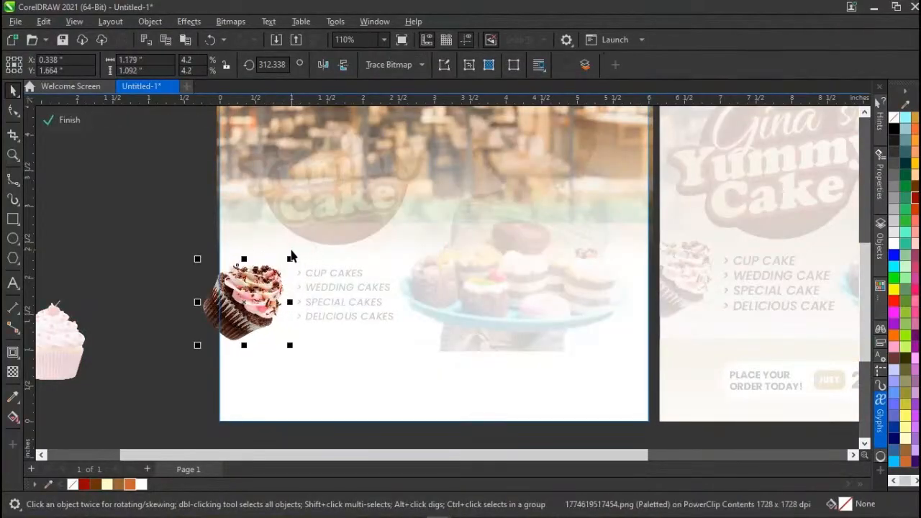
{"action": "left_click_drag", "start_coordinate": [257, 292], "coordinate": [257, 287]}
{"action": "left_click", "coordinate": [161, 334], "text": "ctrl"}
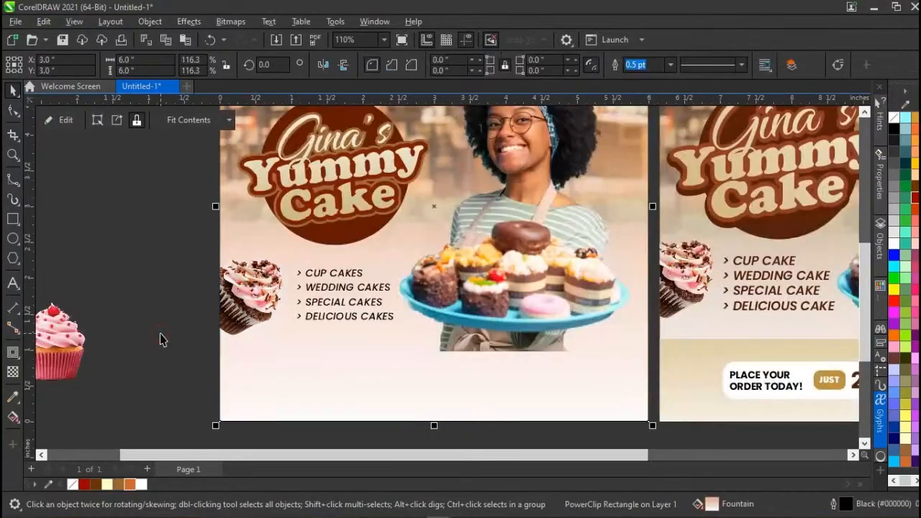
{"action": "left_click", "coordinate": [161, 339]}
Shift the cake list slightly up and left, to about X 1.72, Y 1.82 inches, and tighten its line spacing a little.
{"action": "left_click", "coordinate": [333, 287]}
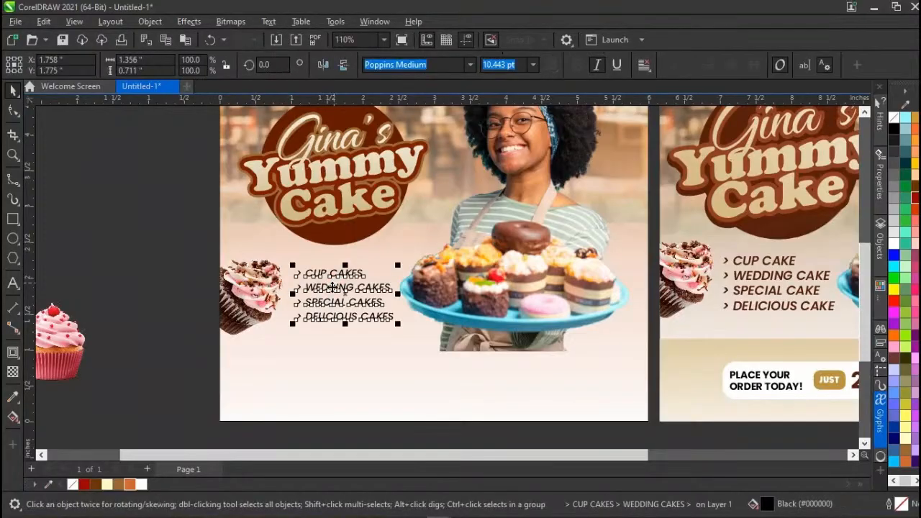
{"action": "left_click_drag", "start_coordinate": [333, 287], "coordinate": [329, 284]}
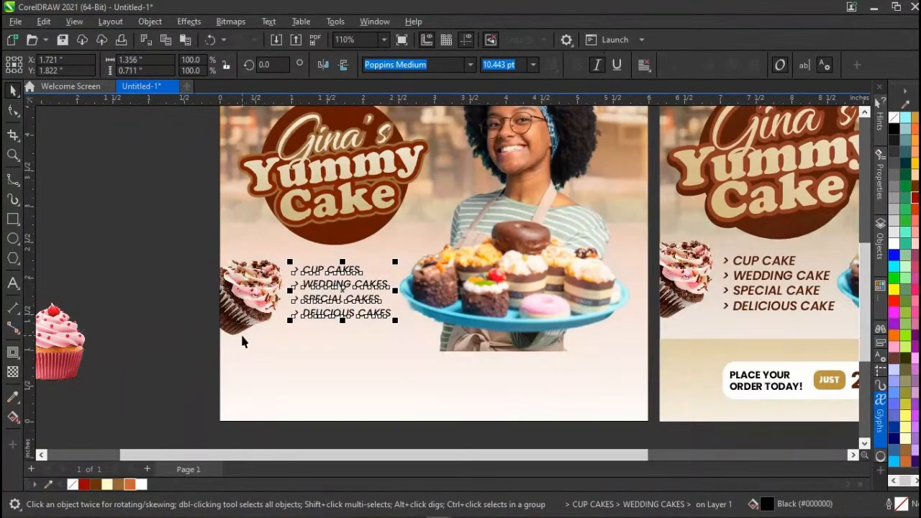
{"action": "left_click", "coordinate": [13, 109]}
{"action": "left_click_drag", "start_coordinate": [287, 322], "coordinate": [286, 323]}
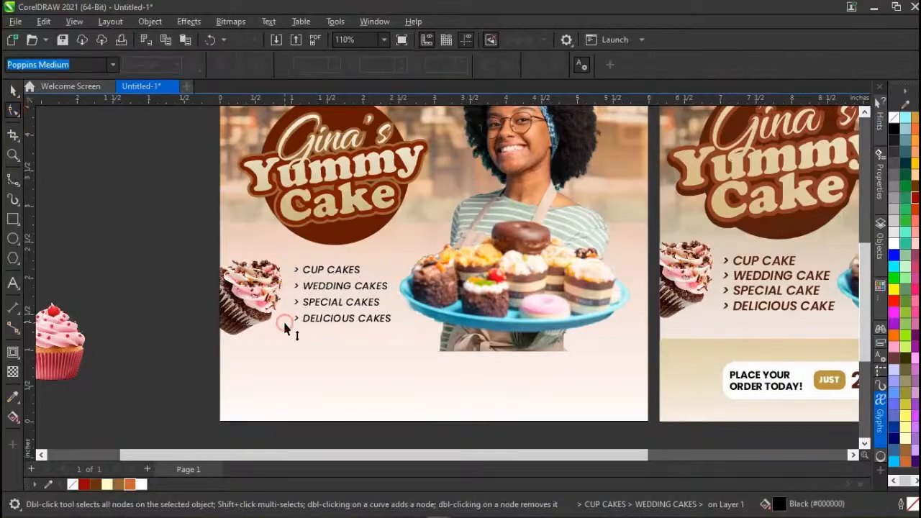
{"action": "key", "text": "space"}
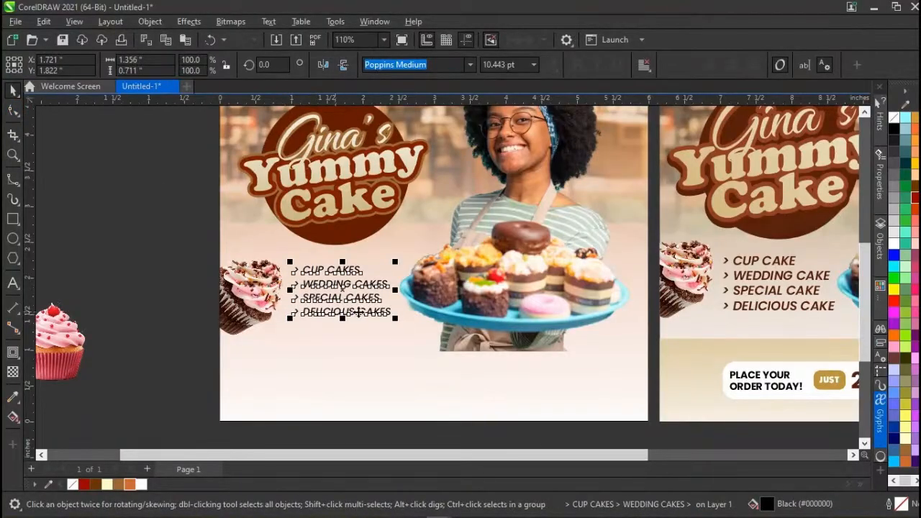
Enlarge the cake list to about 11.6 pt, lower it slightly and centre it horizontally on the round brown badge.
{"action": "left_click_drag", "start_coordinate": [396, 319], "coordinate": [407, 326]}
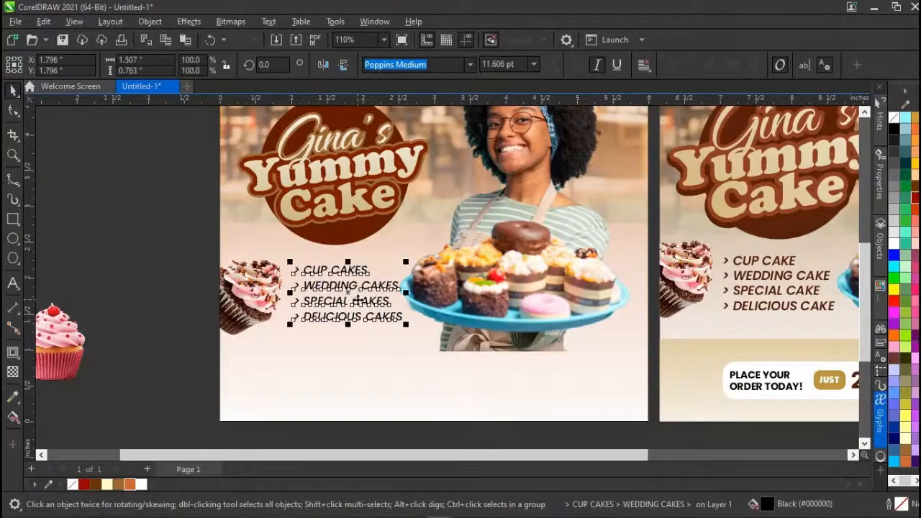
{"action": "left_click_drag", "start_coordinate": [359, 297], "coordinate": [354, 304]}
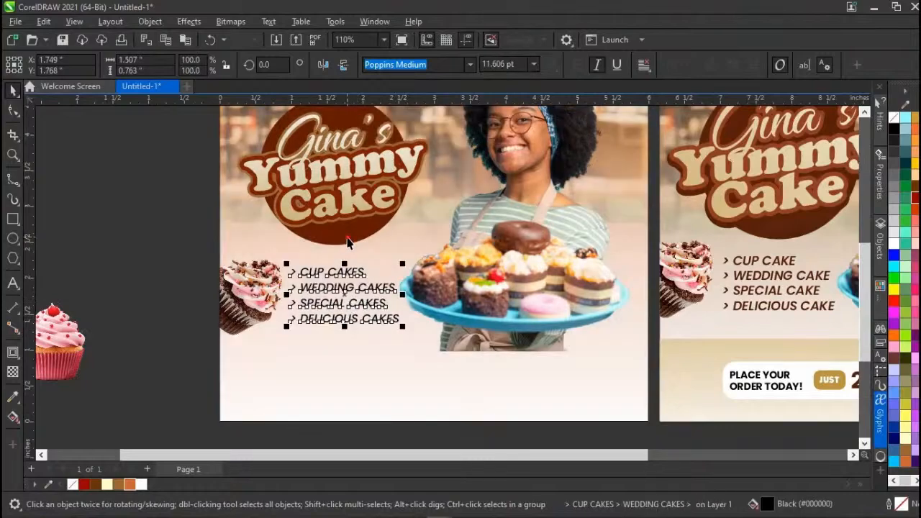
{"action": "left_click", "coordinate": [347, 238], "text": "shift"}
{"action": "key", "text": "c"}
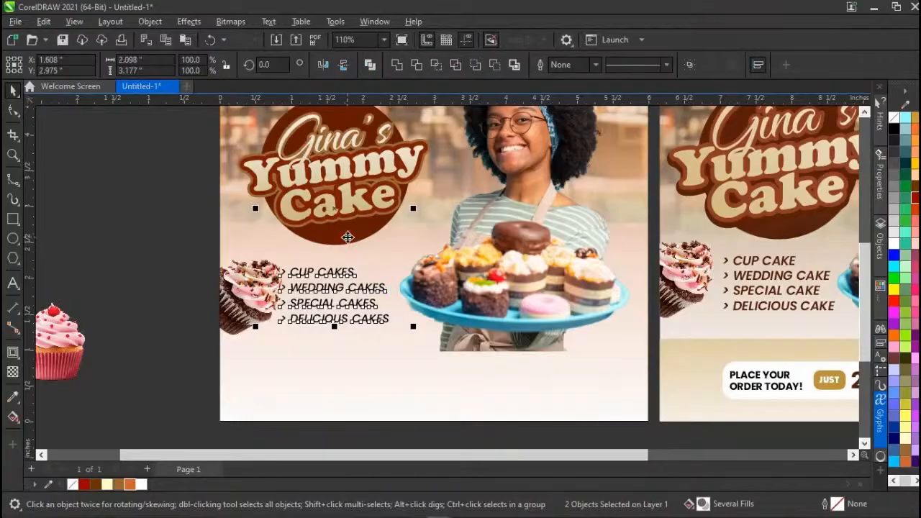
{"action": "left_click", "coordinate": [186, 278]}
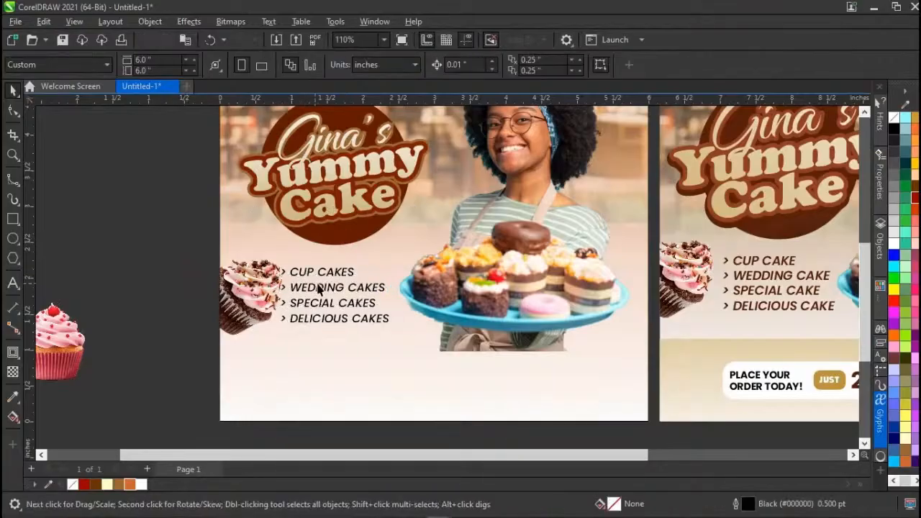
Move the chocolate cupcake inside the PowerClip slightly left to leave a gap before the cake list.
{"action": "left_click", "coordinate": [265, 296]}
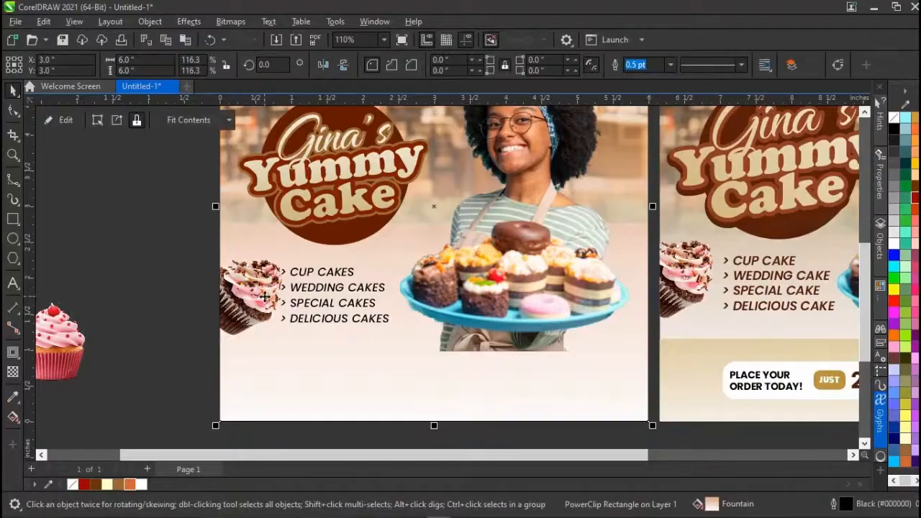
{"action": "left_click", "coordinate": [261, 296], "text": "ctrl"}
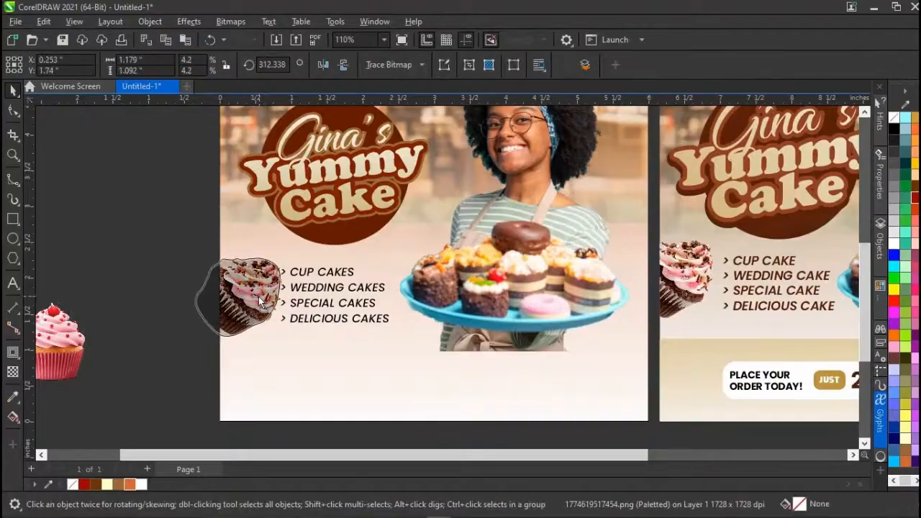
{"action": "left_click_drag", "start_coordinate": [258, 297], "coordinate": [253, 297]}
{"action": "left_click", "coordinate": [173, 371]}
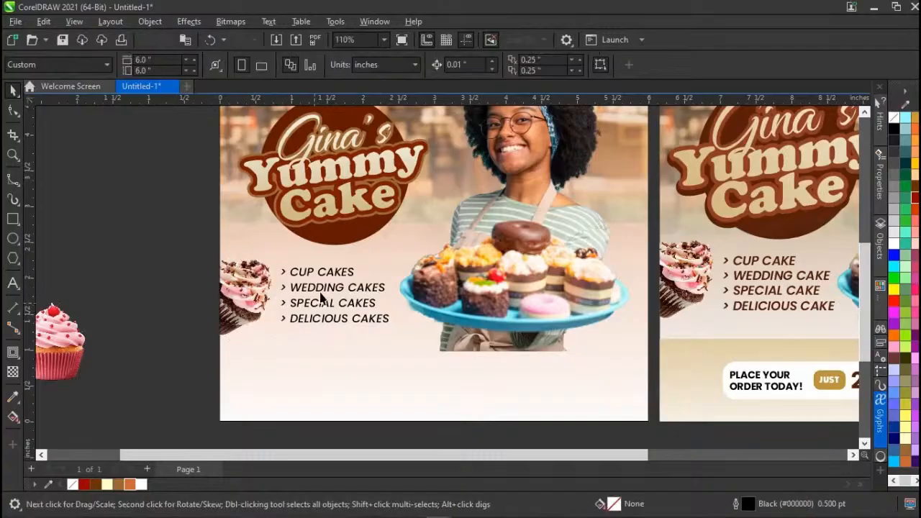
Set the cake list's font to Poppins SemiBold Italic and fill the text with Walnut (#663300).
{"action": "left_click", "coordinate": [322, 295]}
{"action": "left_click", "coordinate": [459, 65]}
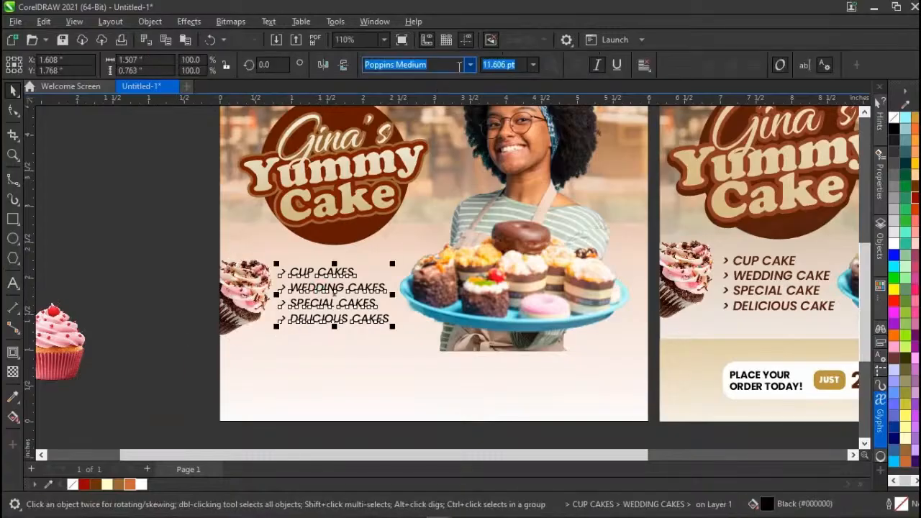
{"action": "left_click", "coordinate": [470, 64]}
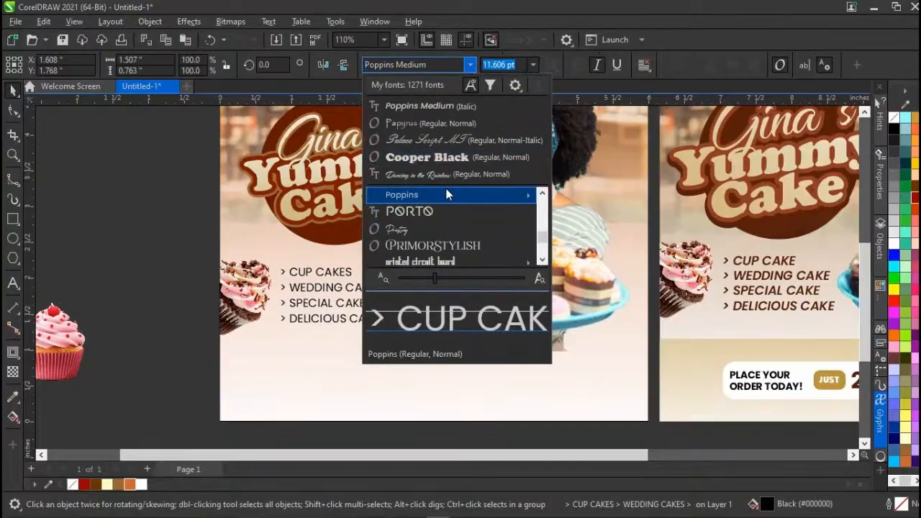
{"action": "mouse_move", "coordinate": [450, 197]}
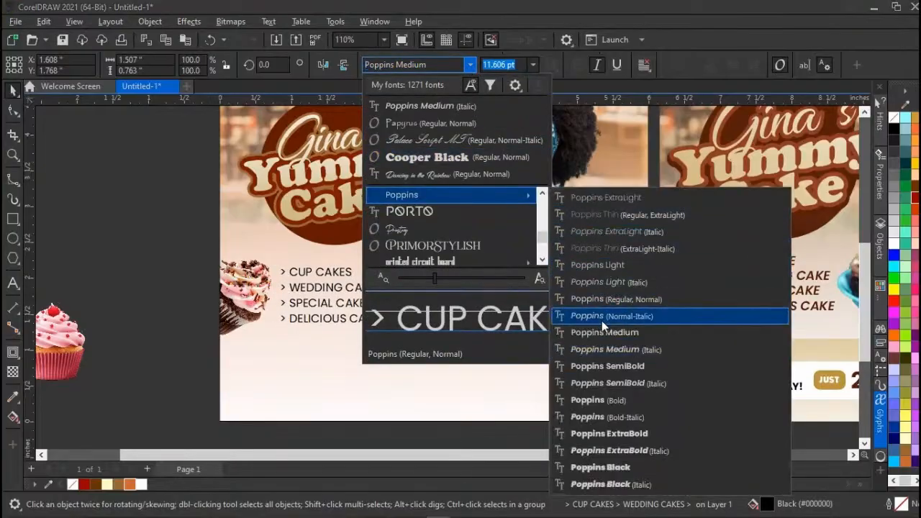
{"action": "left_click", "coordinate": [612, 383]}
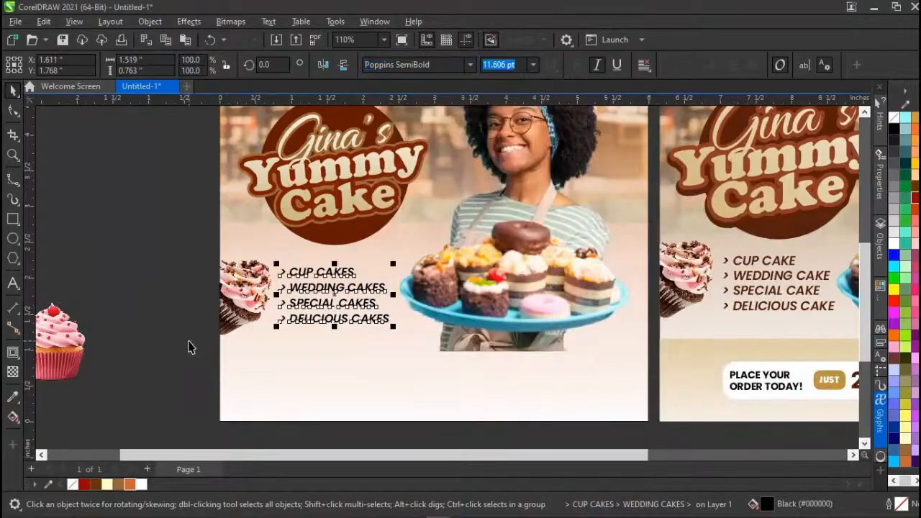
{"action": "left_click", "coordinate": [95, 486]}
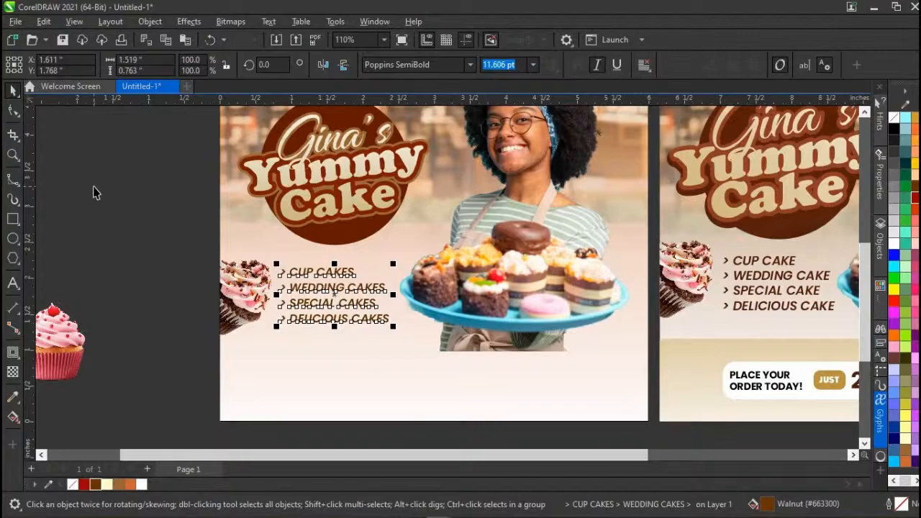
Tighten the cake list's line spacing to a text height of about 0.68 inches and scale the text up to about 12.5 pt.
{"action": "left_click", "coordinate": [13, 111]}
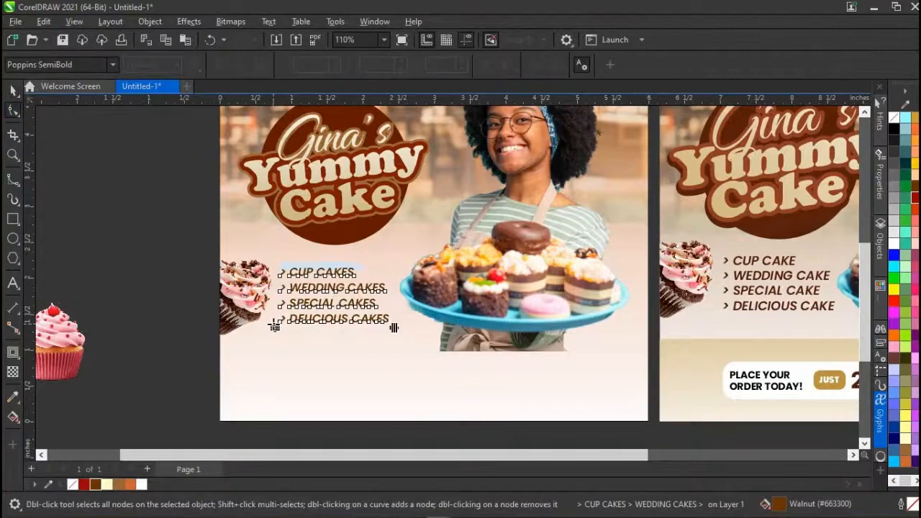
{"action": "left_click_drag", "start_coordinate": [274, 326], "coordinate": [274, 322]}
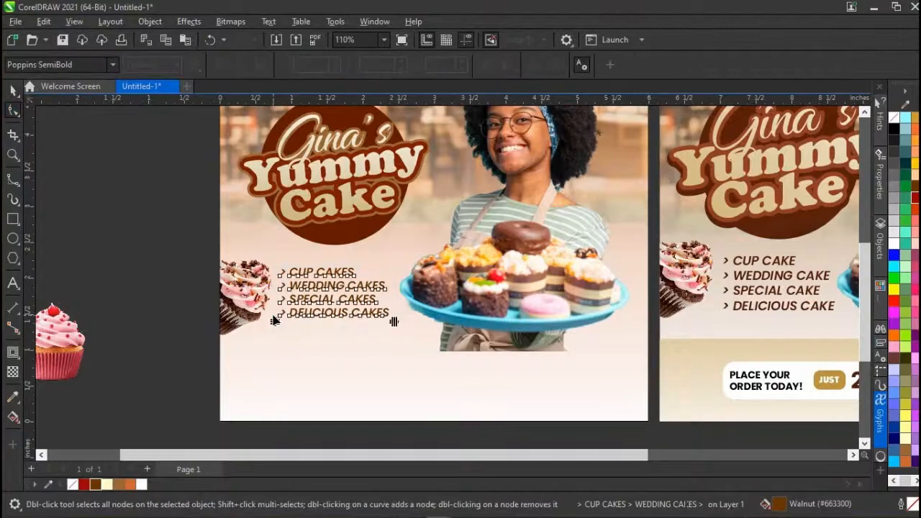
{"action": "key", "text": "space"}
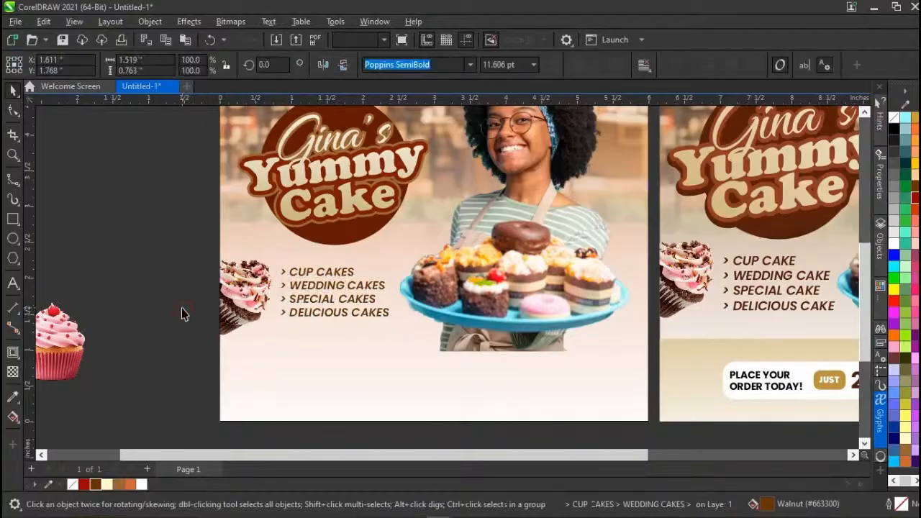
{"action": "left_click", "coordinate": [181, 308]}
{"action": "scroll", "coordinate": [181, 308], "scroll_direction": "down", "scroll_amount": 2}
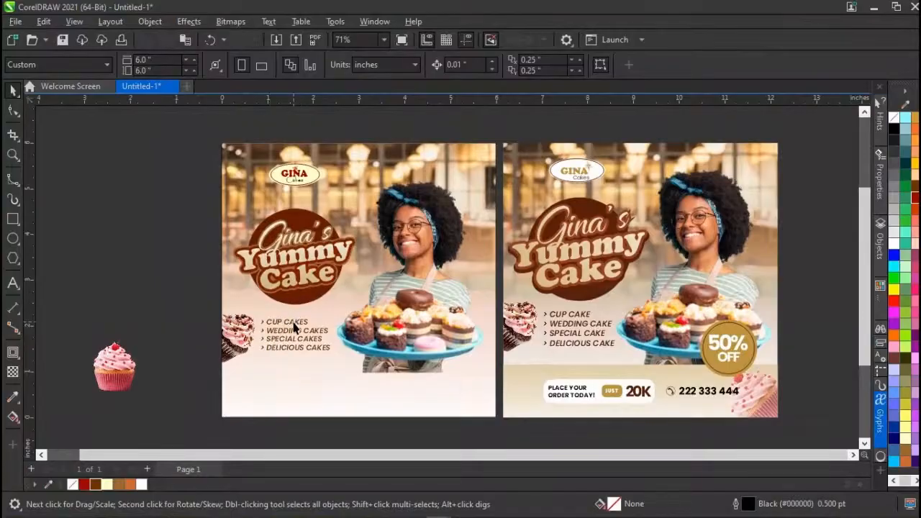
{"action": "left_click", "coordinate": [293, 328]}
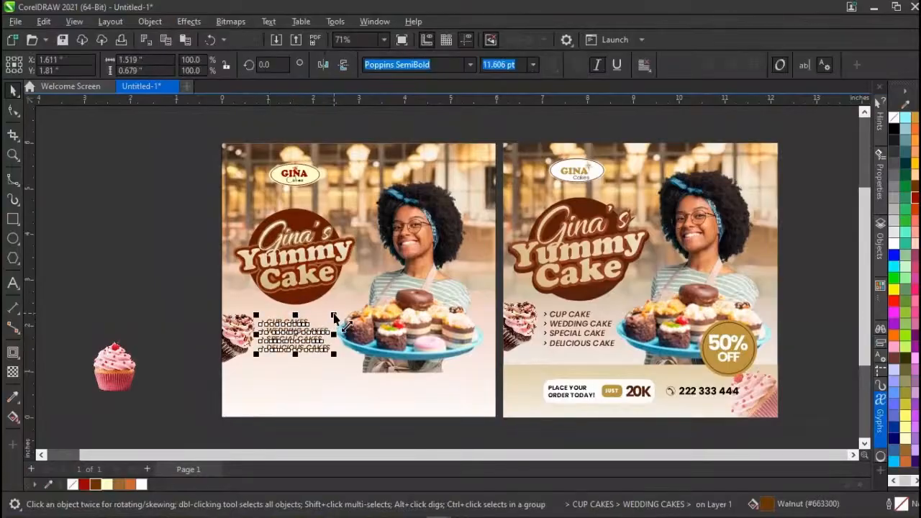
{"action": "left_click_drag", "start_coordinate": [333, 317], "coordinate": [340, 312]}
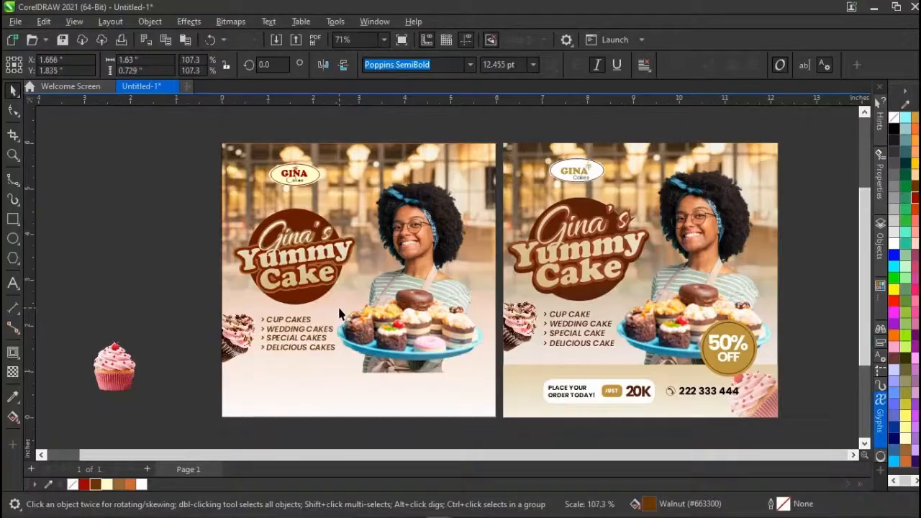
{"action": "left_click", "coordinate": [193, 295]}
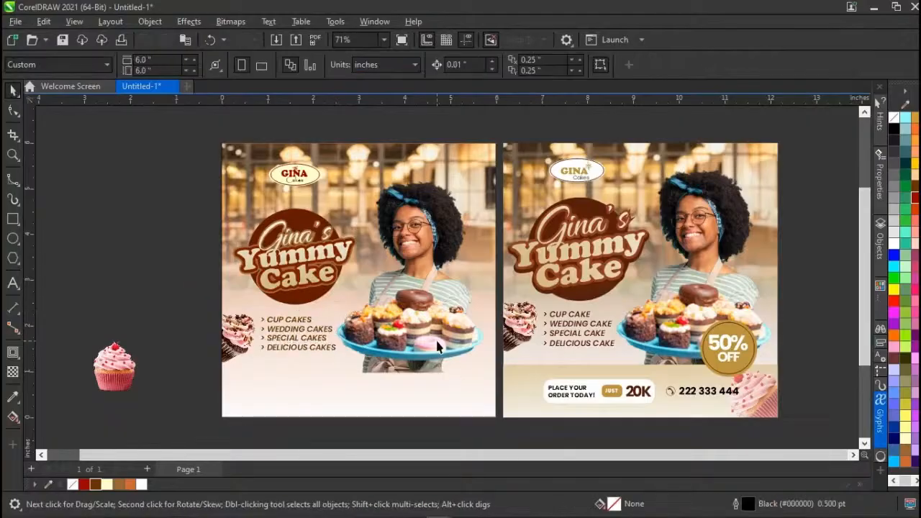
{"action": "left_click", "coordinate": [437, 345]}
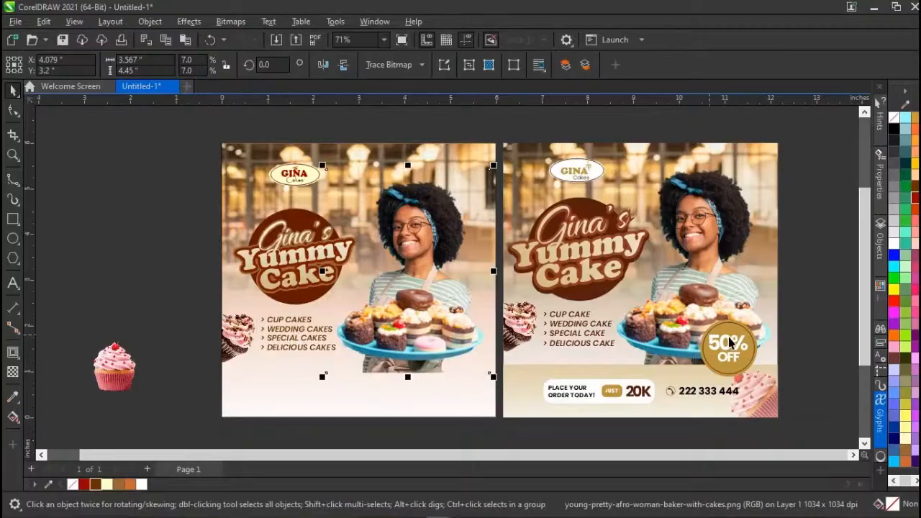
{"action": "left_click", "coordinate": [94, 290]}
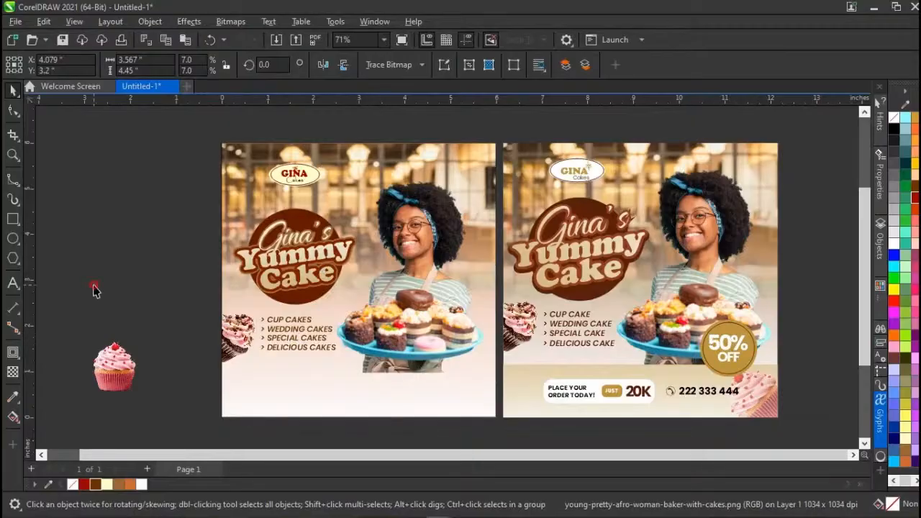
Draw a circle about 1.21 inches across over the lower right part of the cake tray, matching the reference badge's position.
{"action": "left_click", "coordinate": [14, 239]}
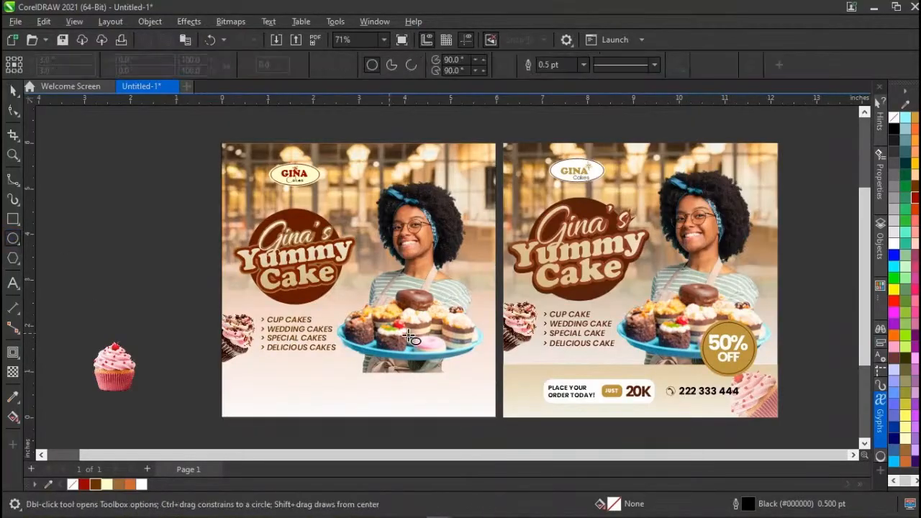
{"action": "left_click_drag", "start_coordinate": [436, 327], "coordinate": [494, 387]}
{"action": "key", "text": "space"}
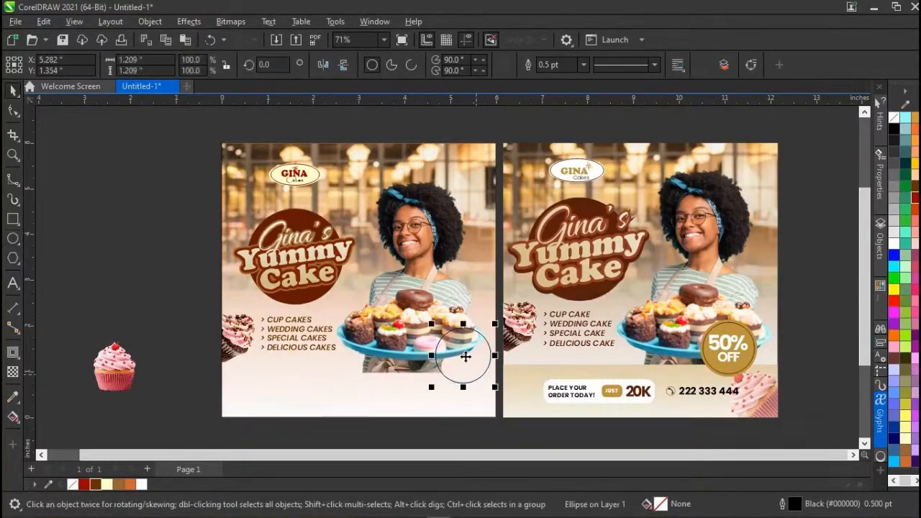
{"action": "left_click_drag", "start_coordinate": [463, 352], "coordinate": [452, 353]}
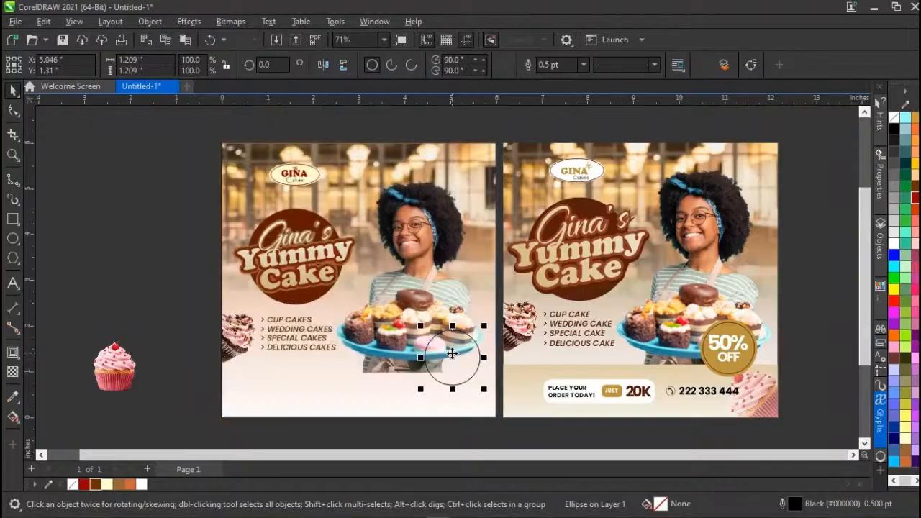
Fill the circle with Brown (#996633) without an outline and enlarge it to about 1.24 inches across.
{"action": "left_click", "coordinate": [119, 485]}
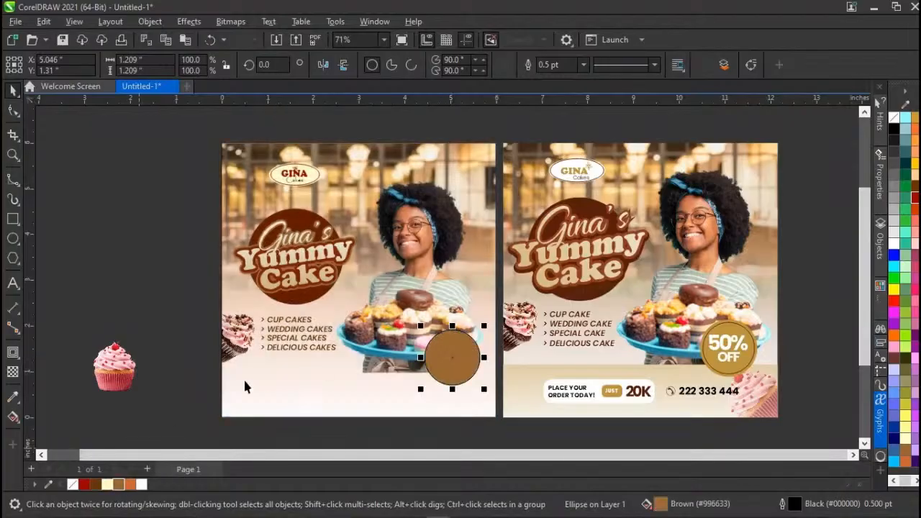
{"action": "right_click", "coordinate": [73, 483]}
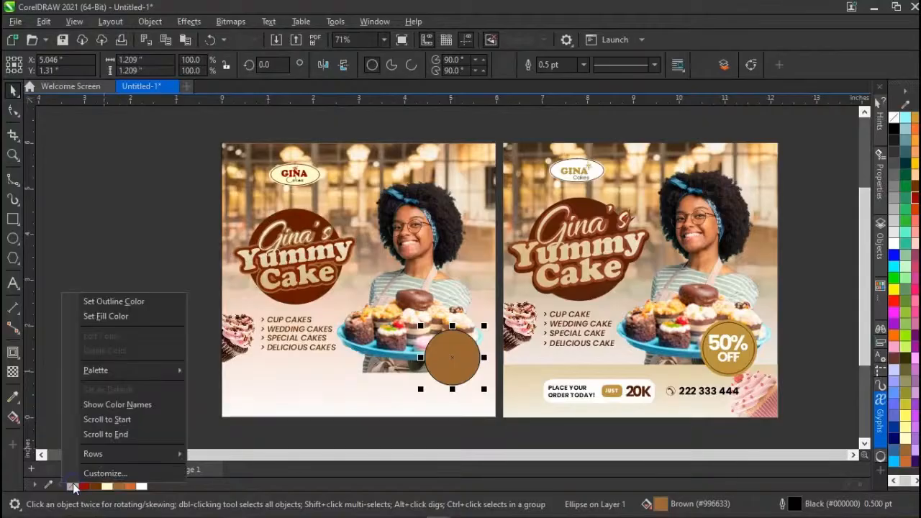
{"action": "left_click", "coordinate": [109, 302]}
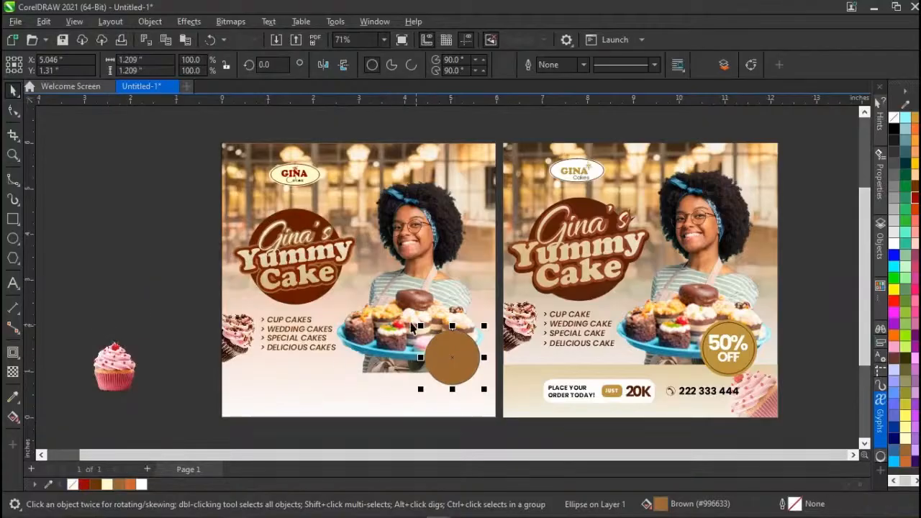
{"action": "left_click_drag", "start_coordinate": [420, 325], "coordinate": [418, 323]}
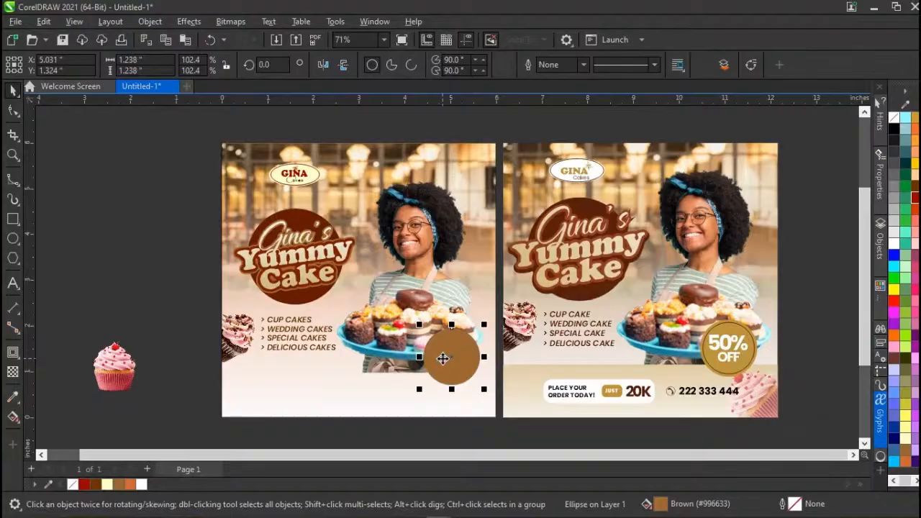
Add a concentric copy of the brown circle about 1.15 inches across, with a 0.5 pt Walnut (#663300) outline and no fill.
{"action": "left_click_drag", "start_coordinate": [443, 358], "coordinate": [484, 323]}
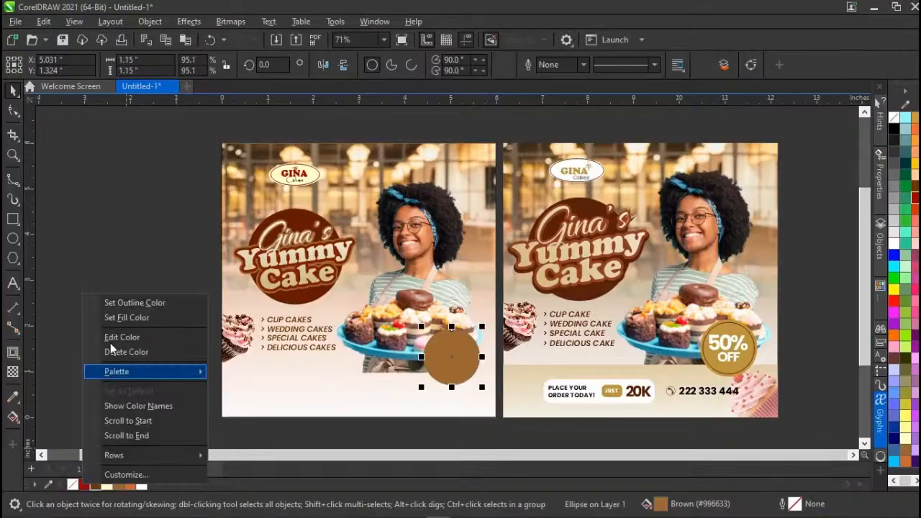
{"action": "left_click", "coordinate": [127, 304]}
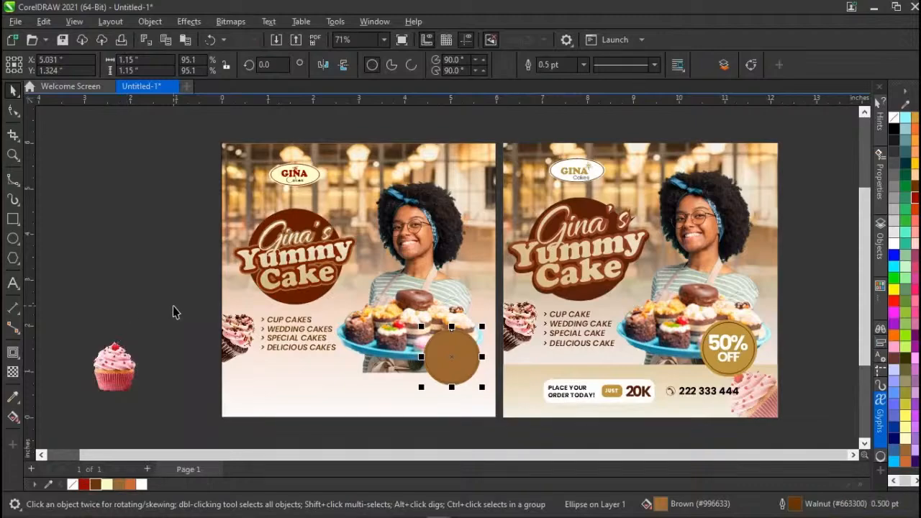
{"action": "left_click", "coordinate": [173, 308]}
{"action": "left_click", "coordinate": [438, 351]}
{"action": "left_click", "coordinate": [72, 485]}
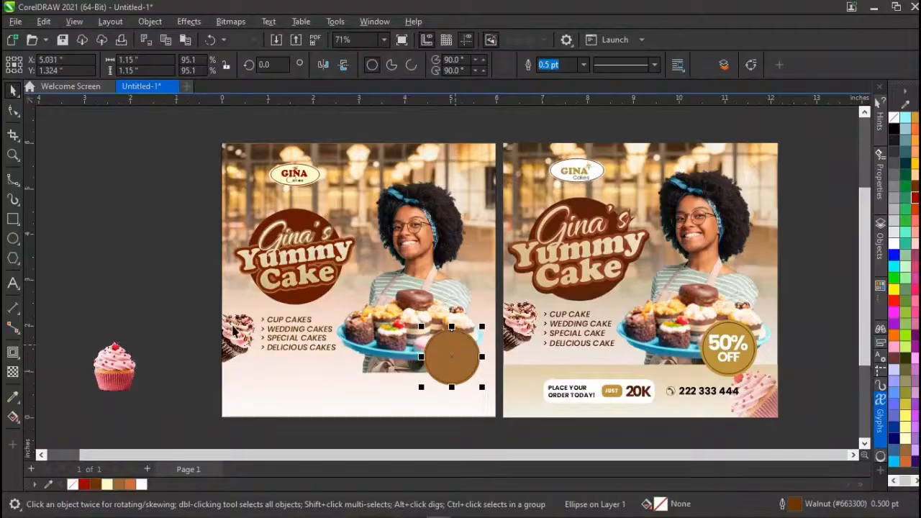
{"action": "left_click", "coordinate": [175, 313]}
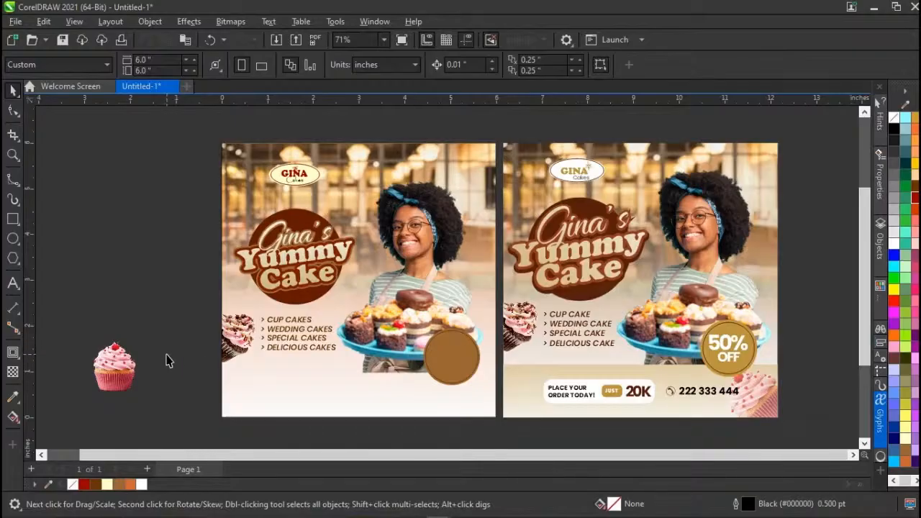
Add the artistic text "50%" in the empty area below the tray on the flyer.
{"action": "left_click", "coordinate": [13, 282]}
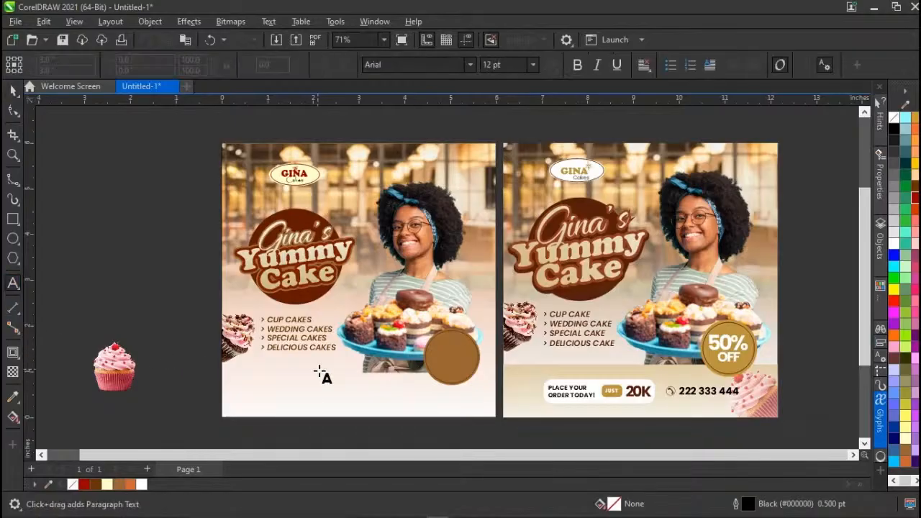
{"action": "left_click", "coordinate": [333, 382]}
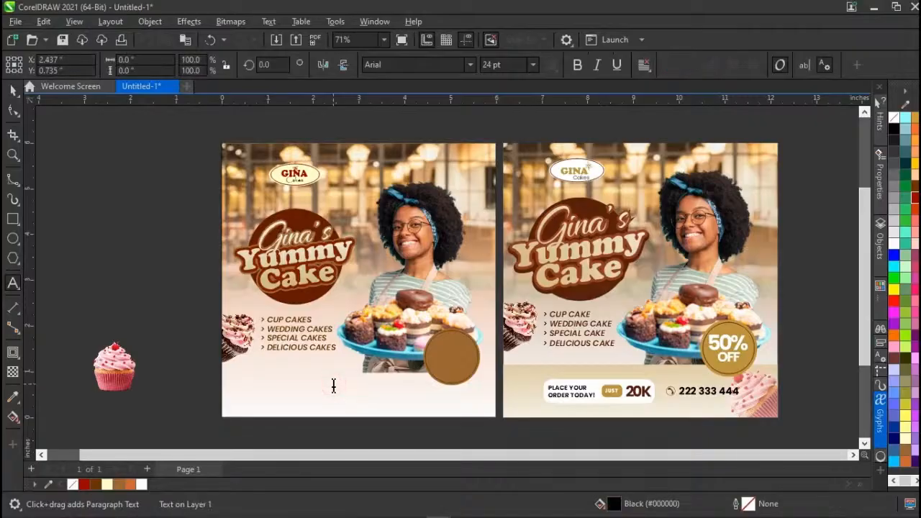
{"action": "type", "text": "50%"}
{"action": "key", "text": "ctrl+space"}
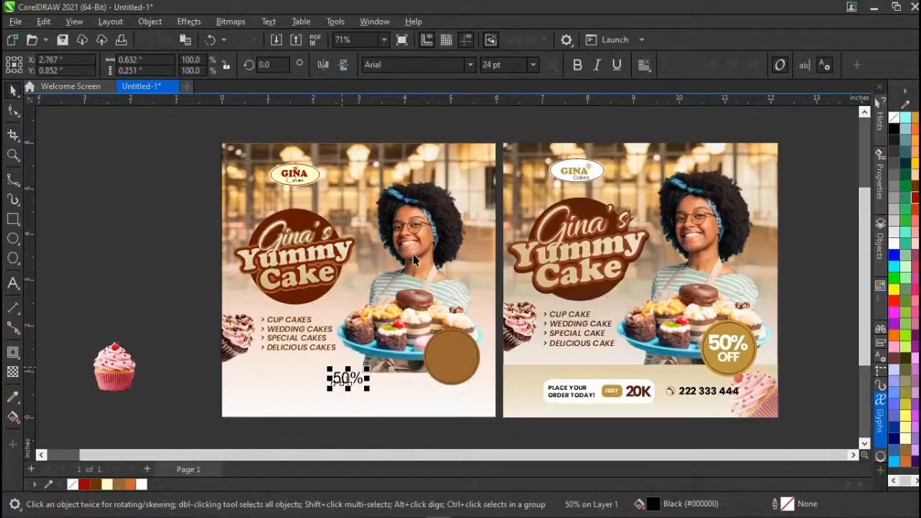
Set the font of the "50%" text to Poppins Black.
{"action": "left_click", "coordinate": [470, 64]}
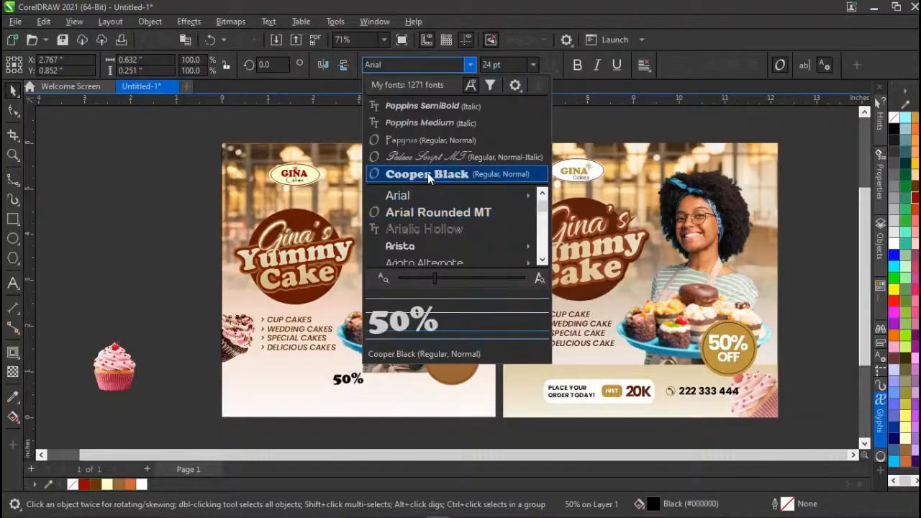
{"action": "key", "text": "Escape"}
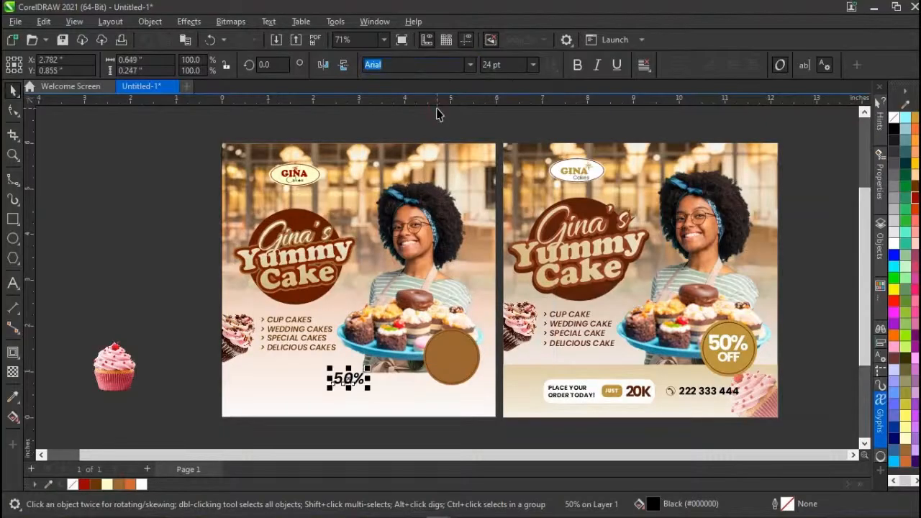
{"action": "left_click", "coordinate": [469, 64]}
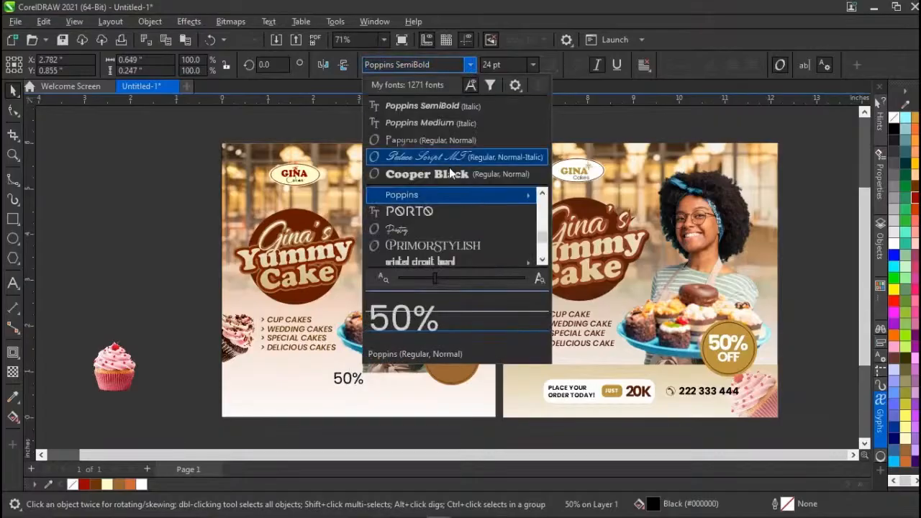
{"action": "mouse_move", "coordinate": [451, 192]}
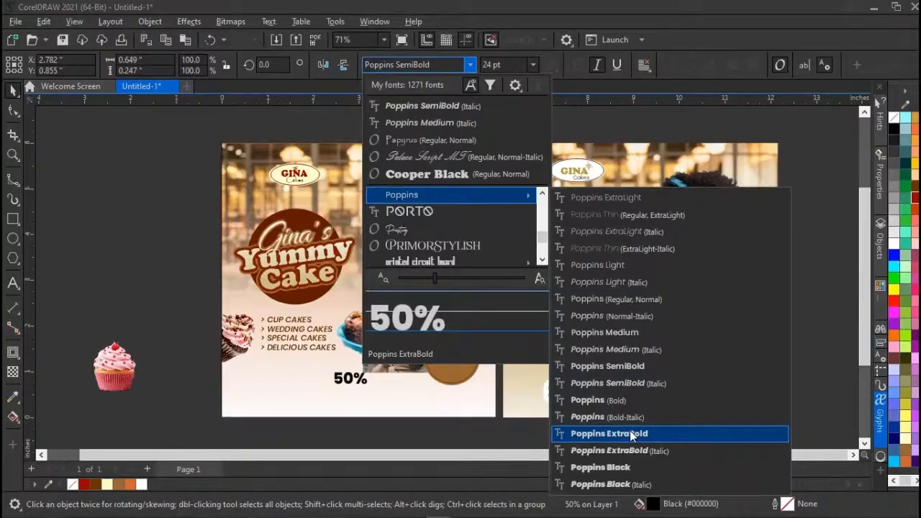
{"action": "left_click", "coordinate": [637, 469]}
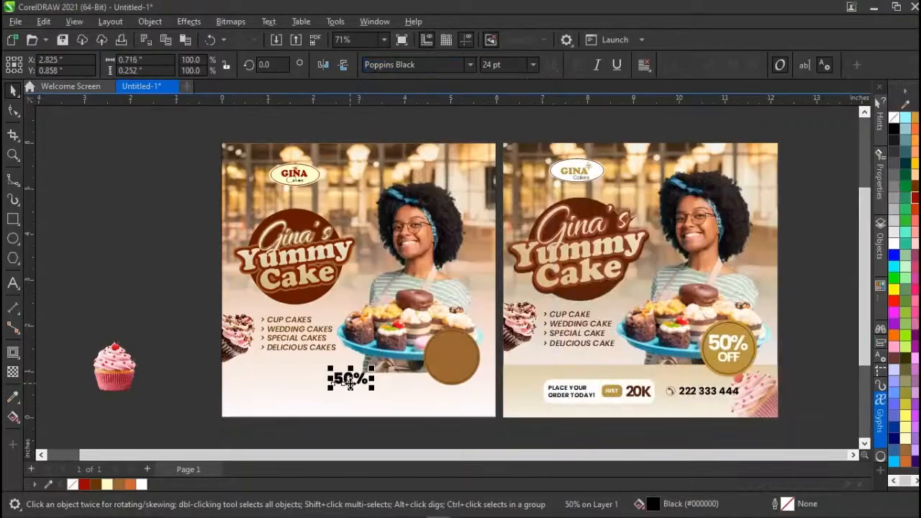
Place the "50%" text on the brown badge at about 28 pt and tighten its letter spacing to a width of about 0.79 inches.
{"action": "left_click_drag", "start_coordinate": [409, 373], "coordinate": [431, 372]}
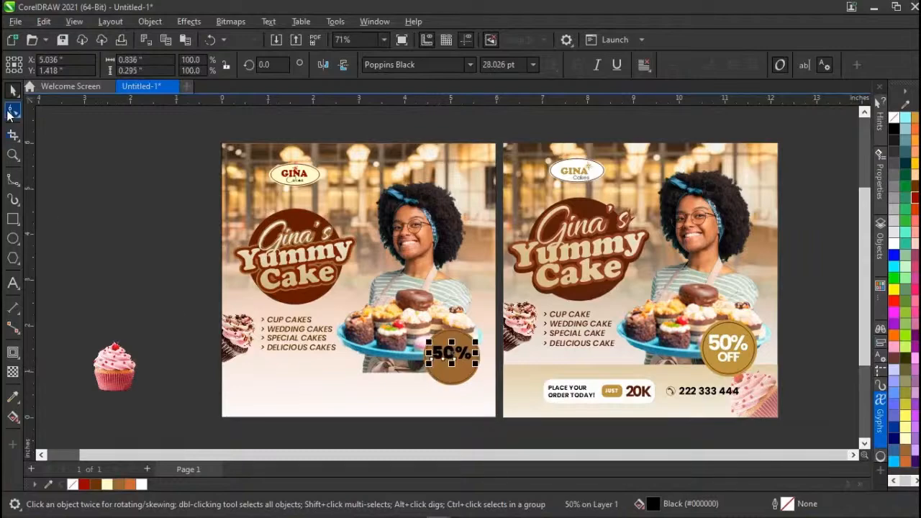
{"action": "left_click", "coordinate": [10, 112]}
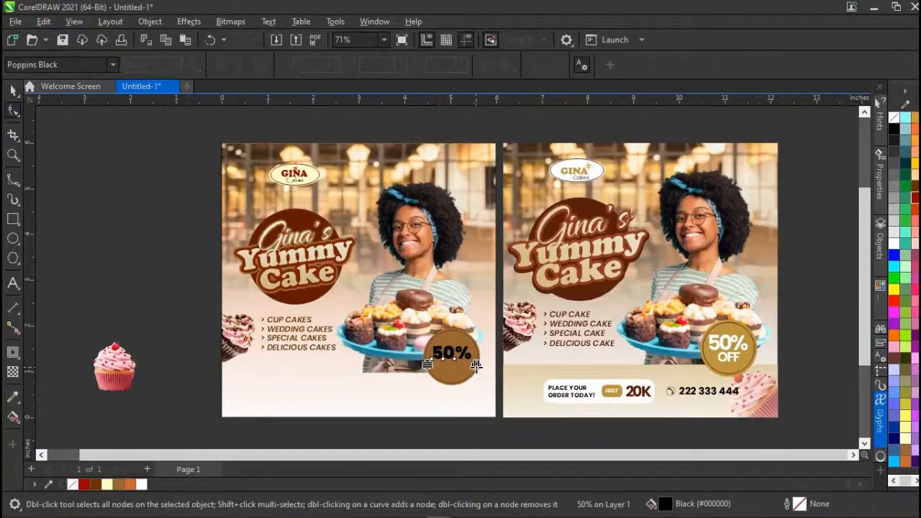
{"action": "left_click_drag", "start_coordinate": [472, 373], "coordinate": [469, 372]}
{"action": "key", "text": "space"}
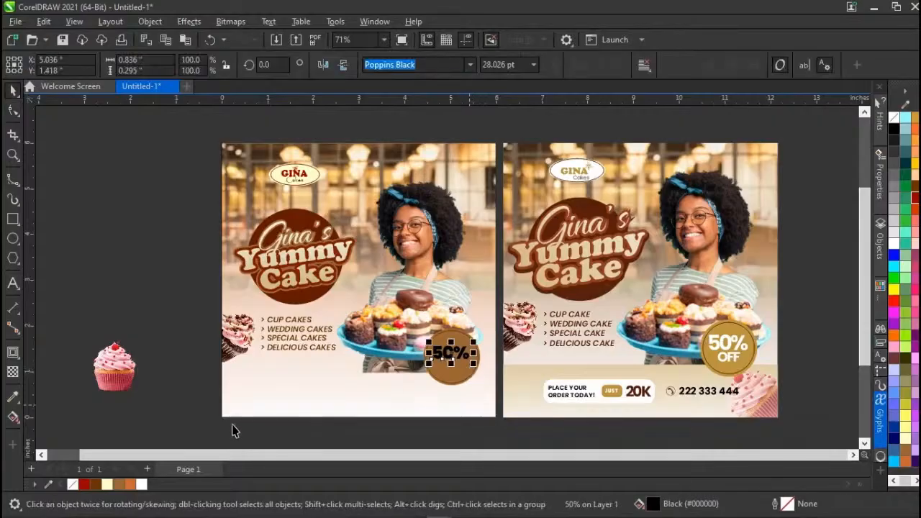
Fill the "50%" text on the badge with White (#FFFFFF).
{"action": "left_click", "coordinate": [142, 484]}
{"action": "key", "text": "Escape"}
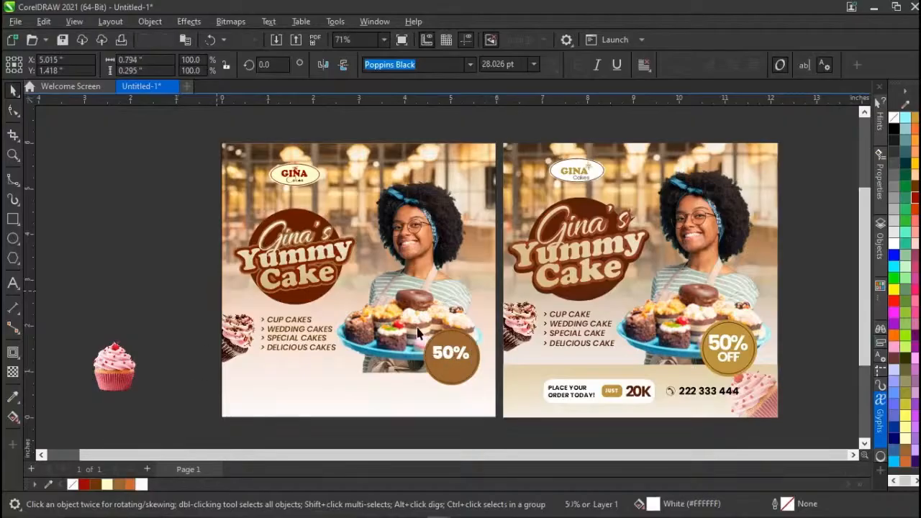
{"action": "left_click", "coordinate": [468, 354]}
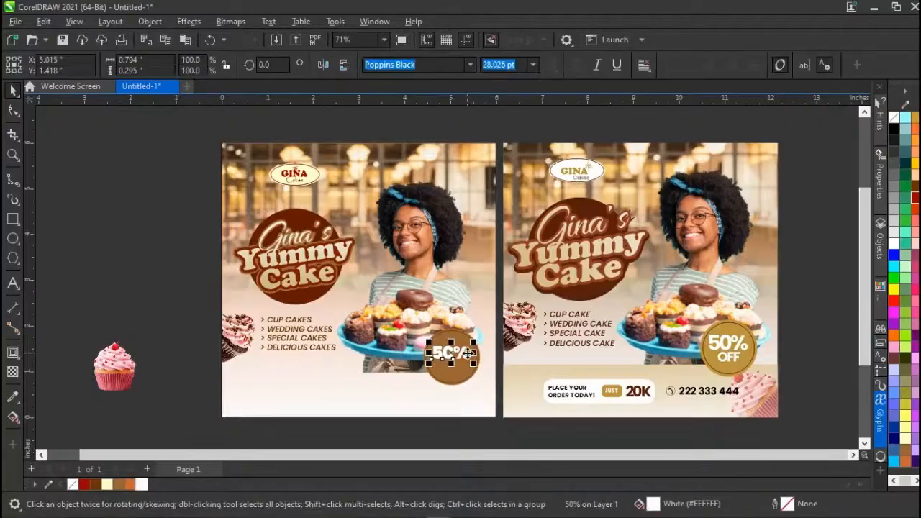
Add the artistic text "OFF" in the empty area below the tray, to the left of the badge.
{"action": "scroll", "coordinate": [468, 354], "scroll_direction": "up", "scroll_amount": 2}
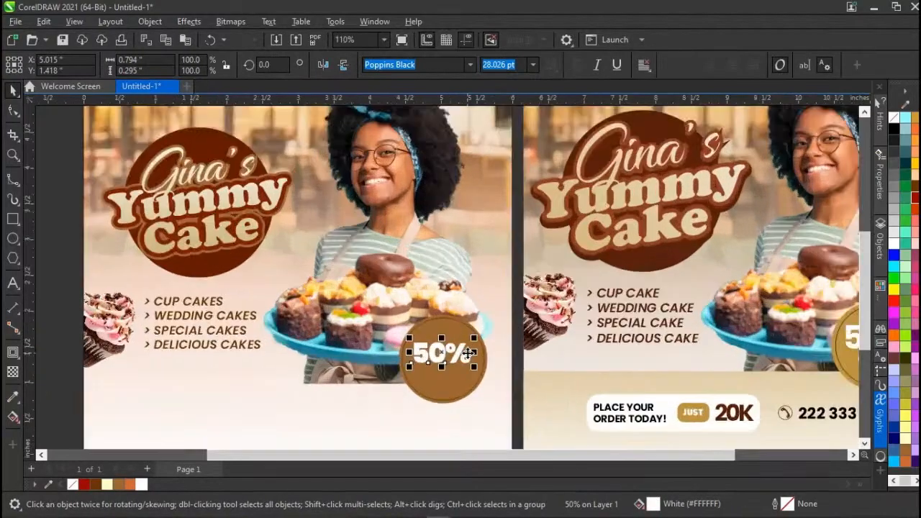
{"action": "left_click", "coordinate": [14, 284]}
{"action": "left_click", "coordinate": [290, 424]}
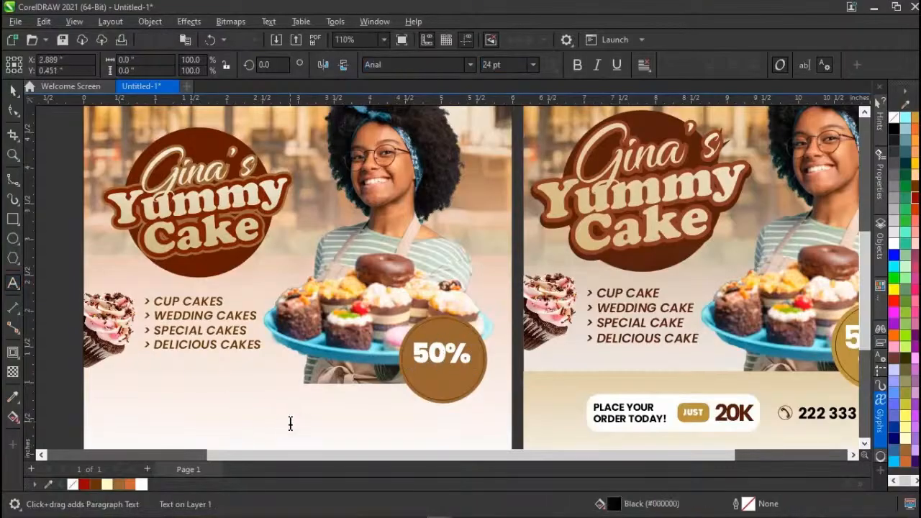
{"action": "type", "text": "OFF"}
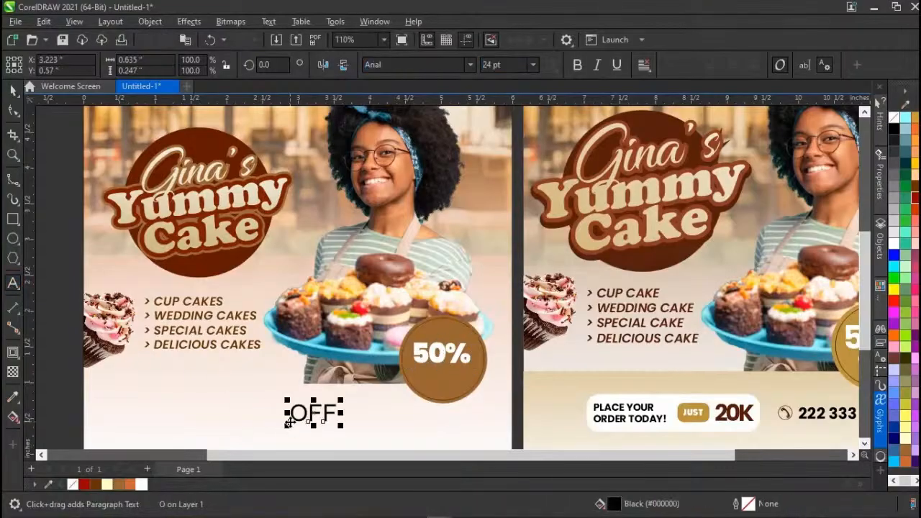
{"action": "key", "text": "ctrl+space"}
Set the font of the "OFF" text to Poppins (Regular, Normal).
{"action": "left_click", "coordinate": [469, 64]}
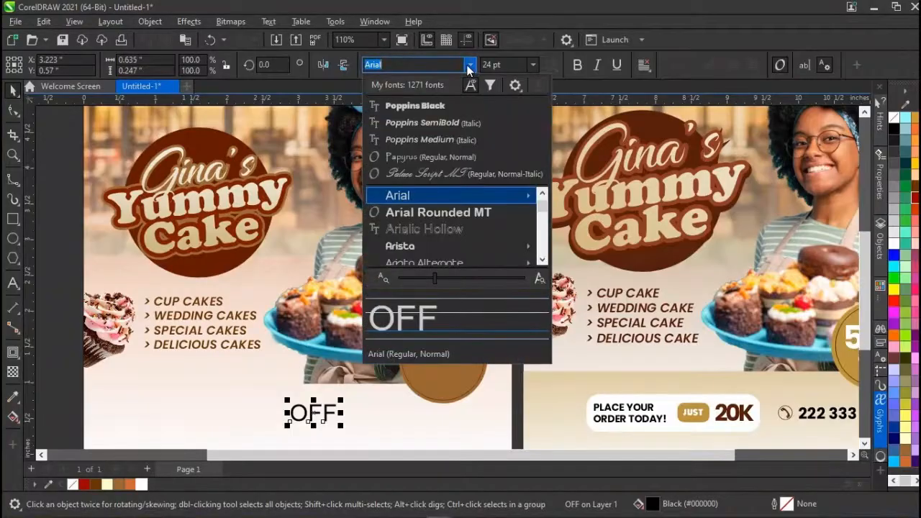
{"action": "left_click", "coordinate": [444, 157]}
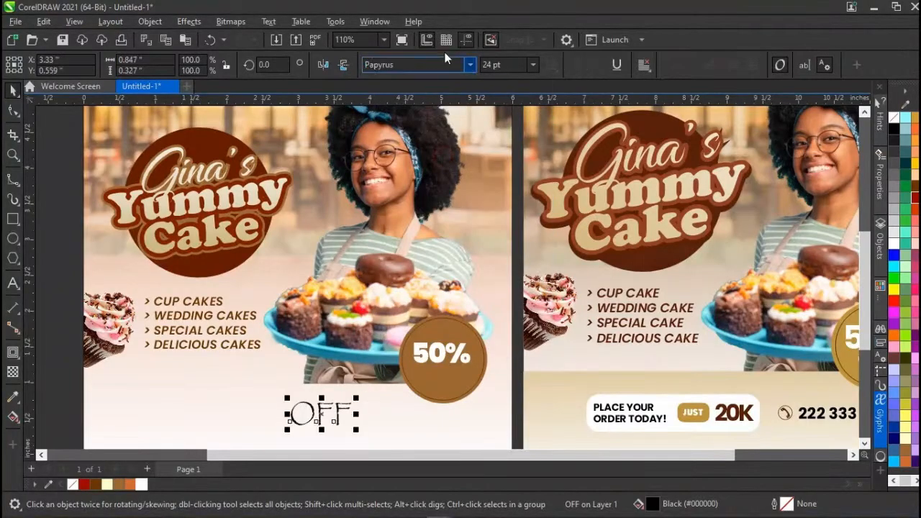
{"action": "left_click", "coordinate": [466, 66]}
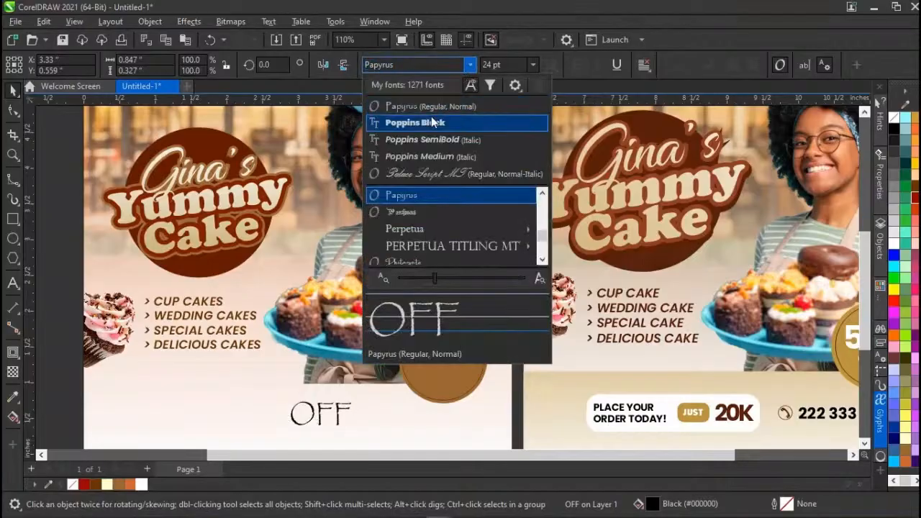
{"action": "left_click", "coordinate": [421, 158]}
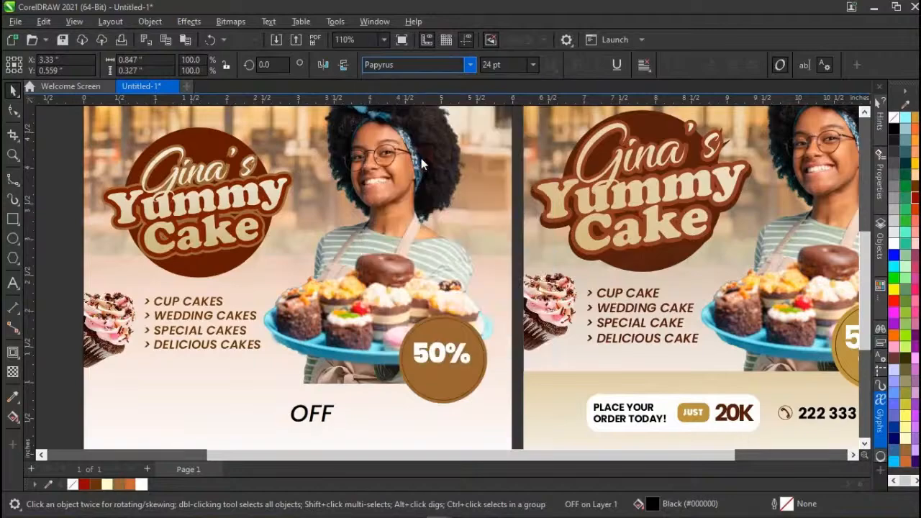
{"action": "left_click", "coordinate": [465, 66]}
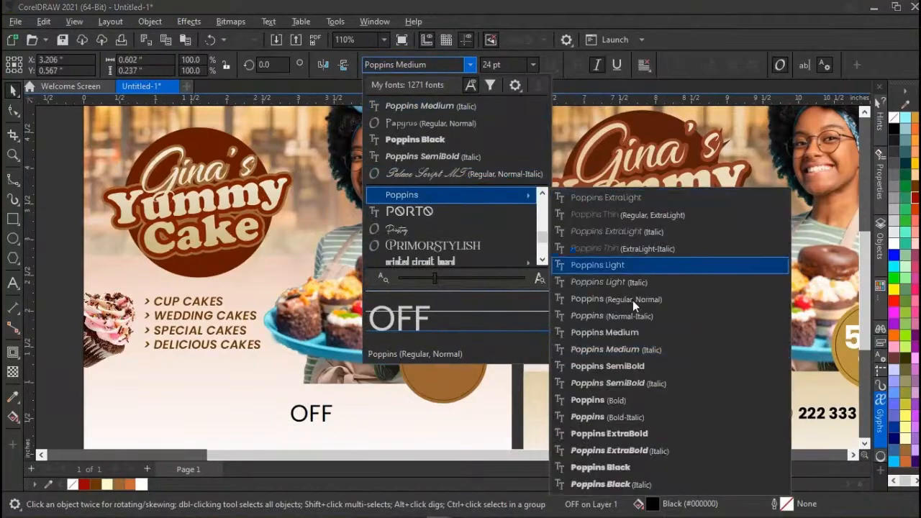
{"action": "left_click", "coordinate": [617, 299]}
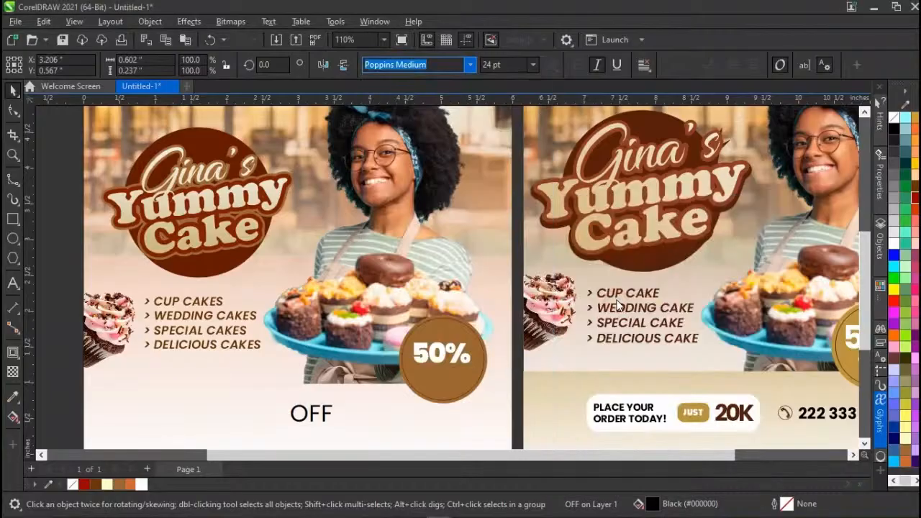
Place the "OFF" text beneath "50%" on the brown badge at about 20 pt and fill it with White (#FFFFFF).
{"action": "left_click_drag", "start_coordinate": [336, 405], "coordinate": [444, 379]}
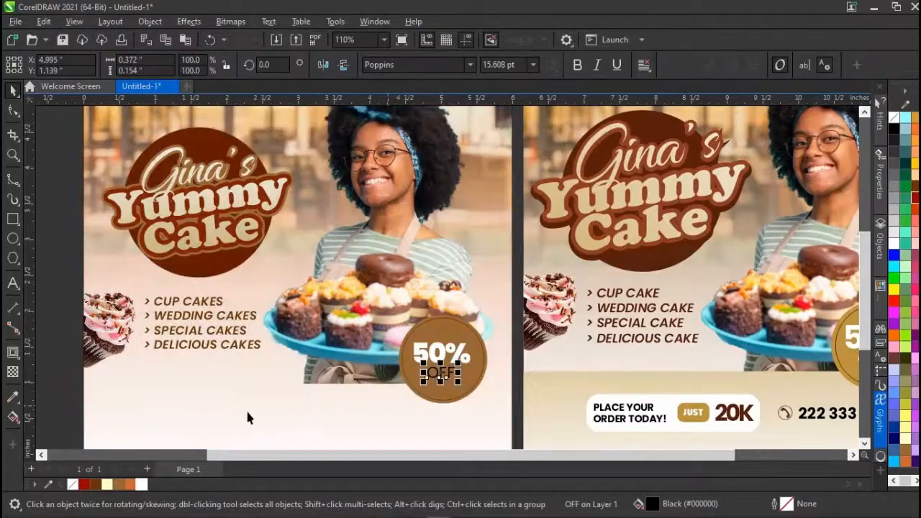
{"action": "left_click", "coordinate": [142, 484]}
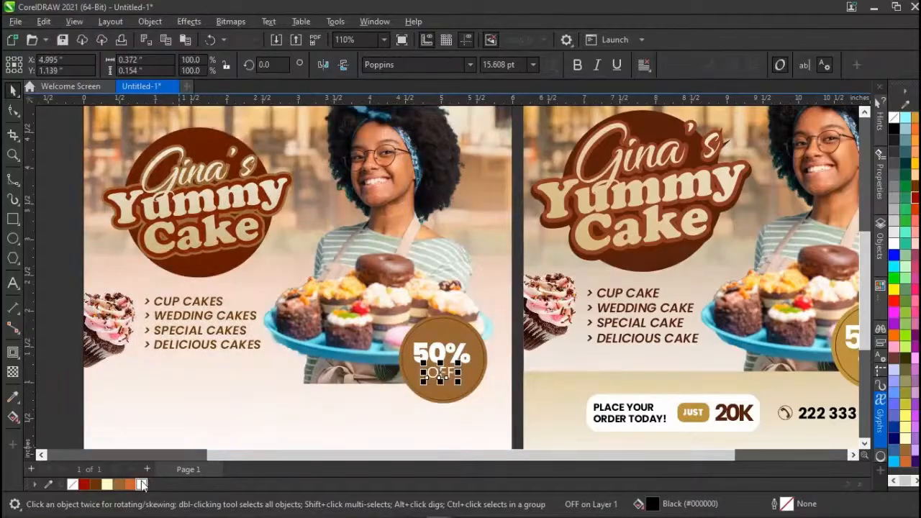
{"action": "left_click", "coordinate": [61, 382]}
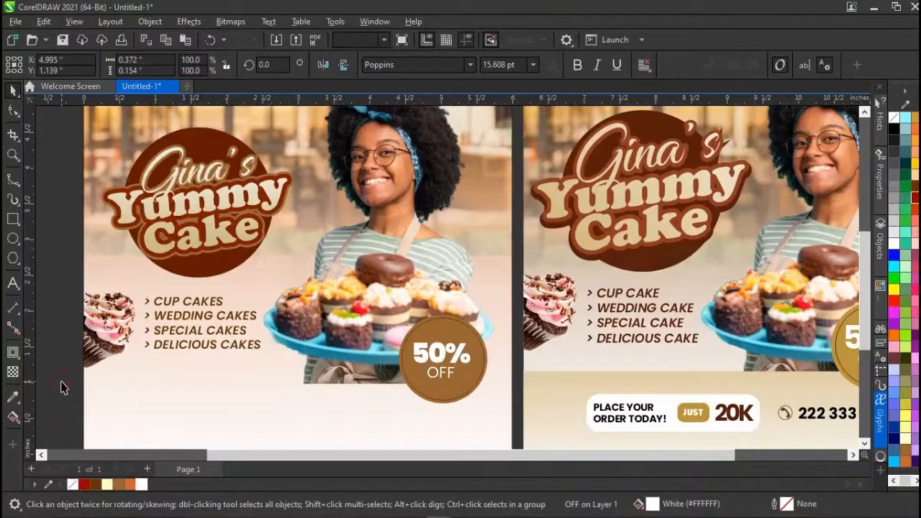
{"action": "left_click", "coordinate": [437, 374]}
{"action": "mouse_move", "coordinate": [424, 387]}
{"action": "left_mouse_down"}
{"action": "mouse_move", "coordinate": [431, 396]}
{"action": "mouse_move", "coordinate": [421, 400]}
{"action": "left_mouse_up"}
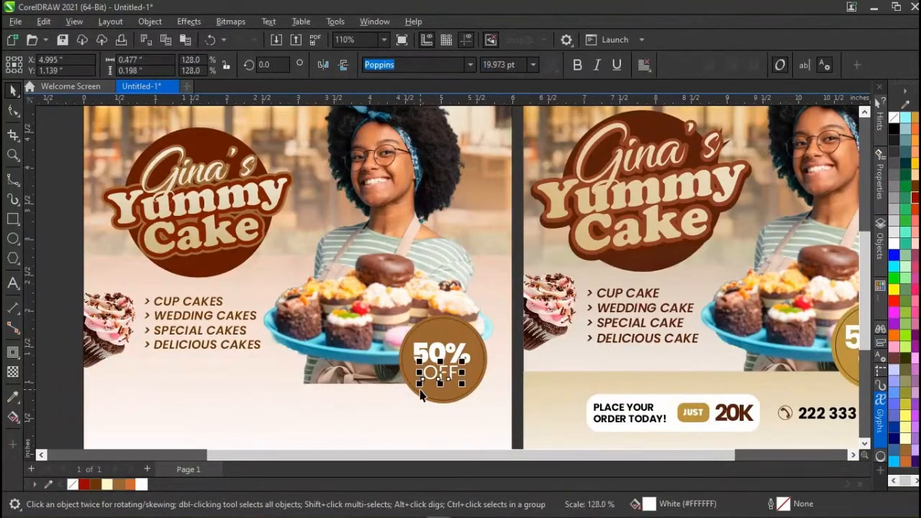
Align the centers of the "OFF" and "50%" texts so they share a vertical axis, and group them.
{"action": "left_click", "coordinate": [428, 351], "text": "shift"}
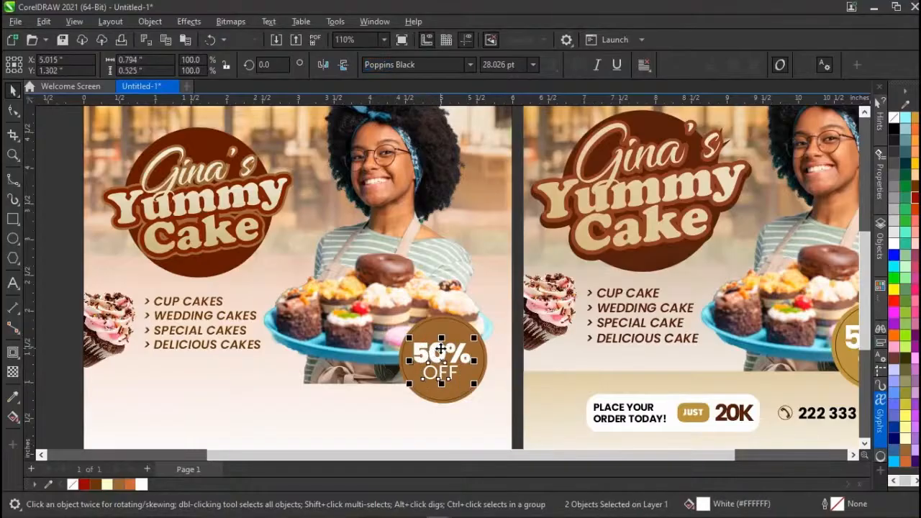
{"action": "key", "text": "c"}
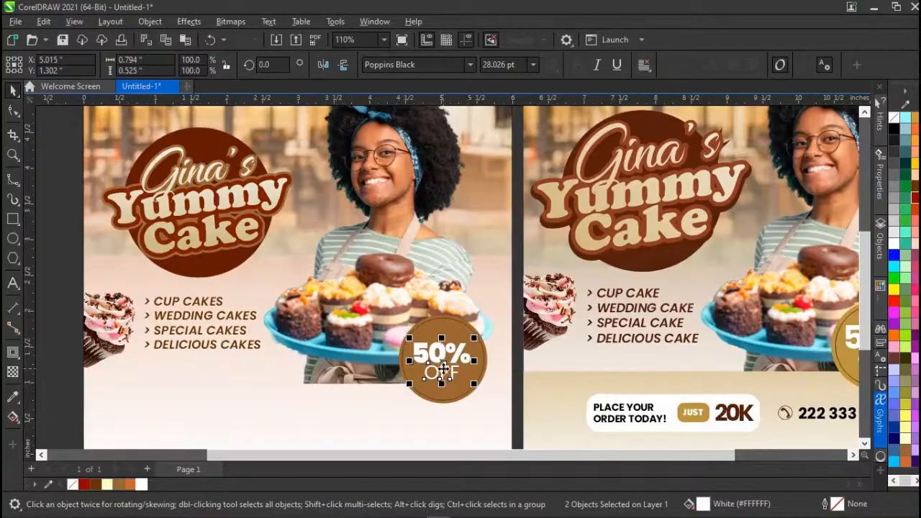
{"action": "key", "text": "ctrl+g"}
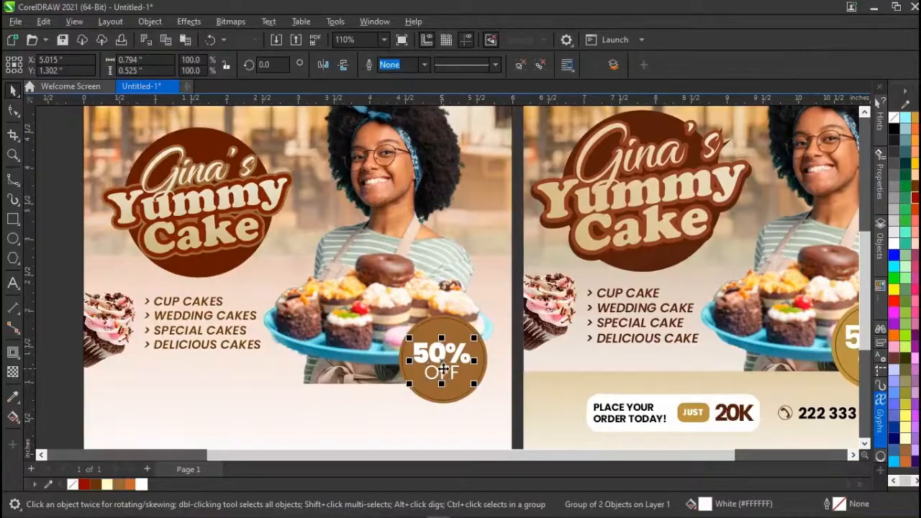
Center the grouped "50% OFF" text horizontally and vertically on the brown badge circle.
{"action": "left_click", "coordinate": [446, 326], "text": "shift"}
{"action": "key", "text": "c"}
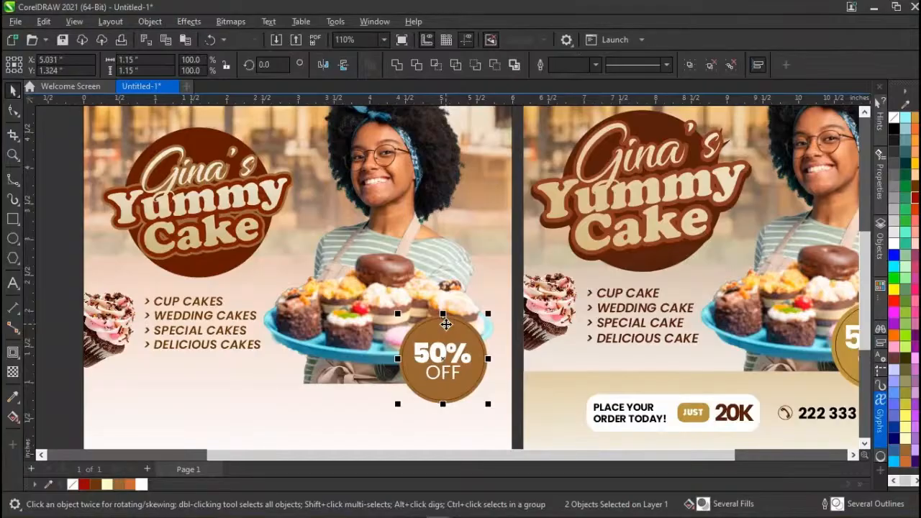
{"action": "key", "text": "e"}
{"action": "left_click", "coordinate": [515, 321]}
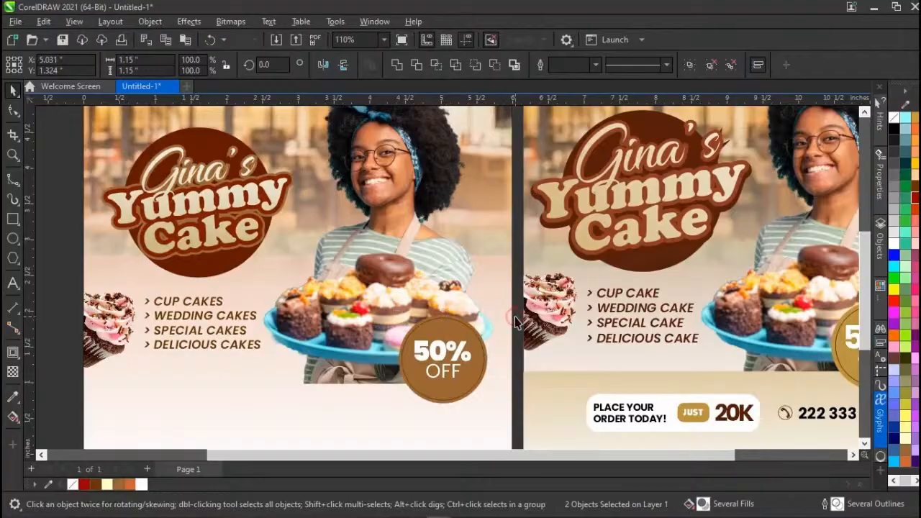
Enlarge the "50% OFF" group about its center to about 0.89 by 0.59 inches on the badge.
{"action": "left_click", "coordinate": [439, 353]}
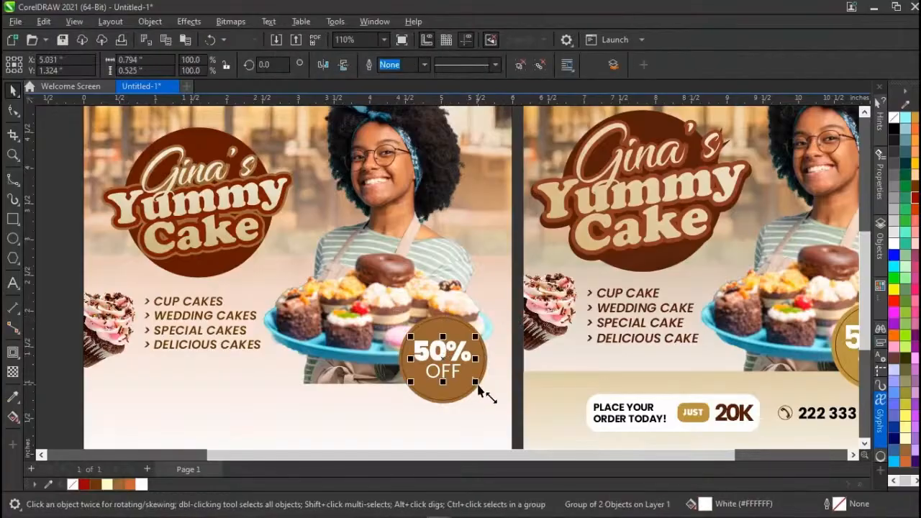
{"action": "left_click_drag", "start_coordinate": [485, 391], "coordinate": [480, 384]}
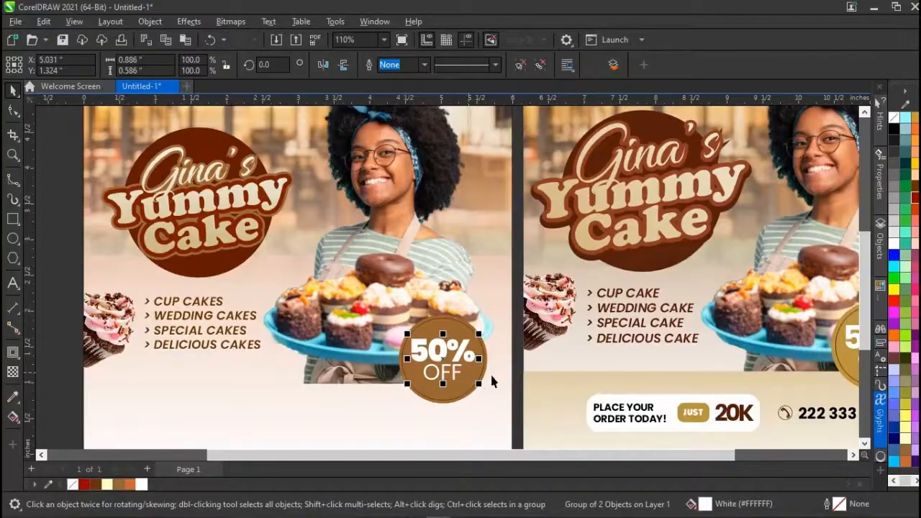
{"action": "left_click", "coordinate": [442, 393], "text": "shift"}
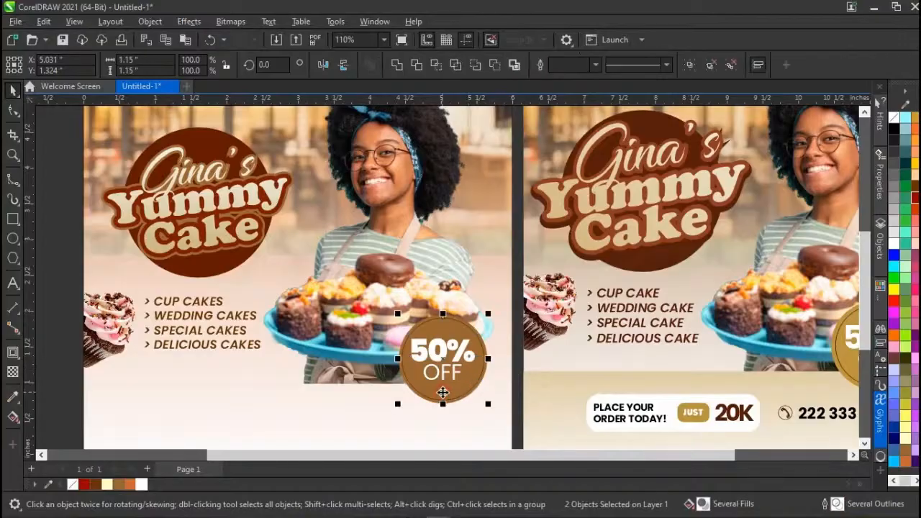
{"action": "left_click", "coordinate": [518, 379]}
Draw a rectangle about 6.39 by 1.14 inches across the flyer's bottom strip, slightly overlapping the page edges.
{"action": "scroll", "coordinate": [518, 379], "scroll_direction": "down", "scroll_amount": 5}
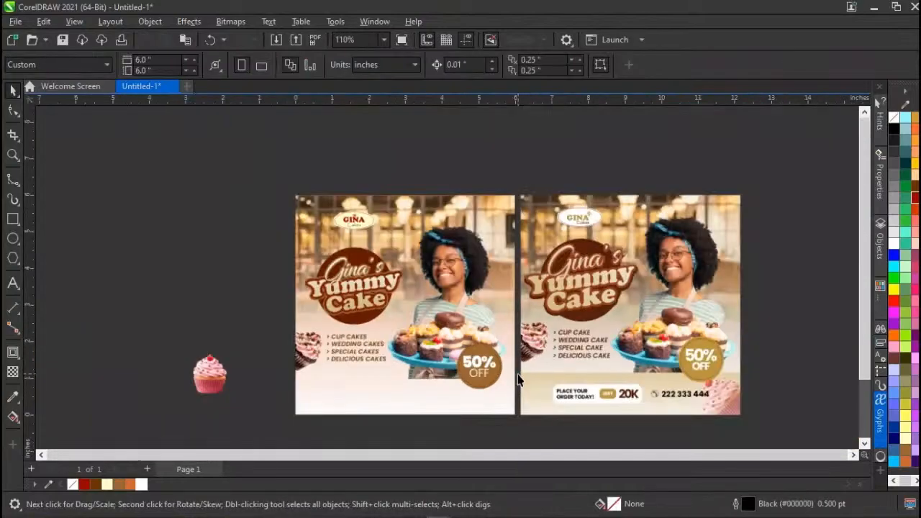
{"action": "scroll", "coordinate": [466, 380], "scroll_direction": "up", "scroll_amount": 1}
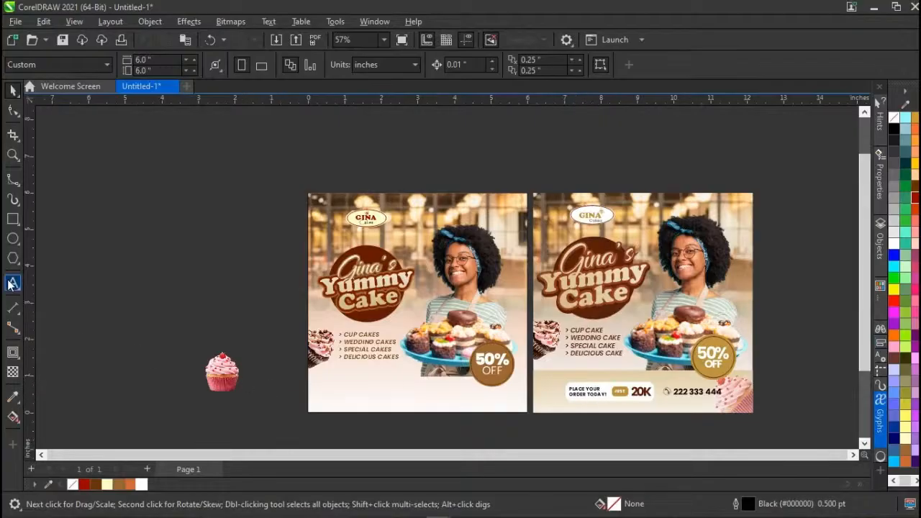
{"action": "left_click", "coordinate": [13, 219]}
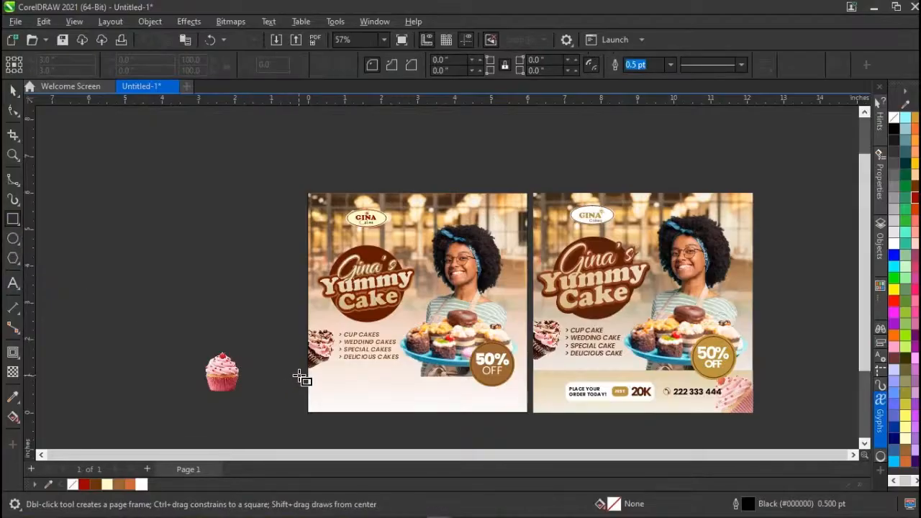
{"action": "left_click_drag", "start_coordinate": [300, 376], "coordinate": [535, 417]}
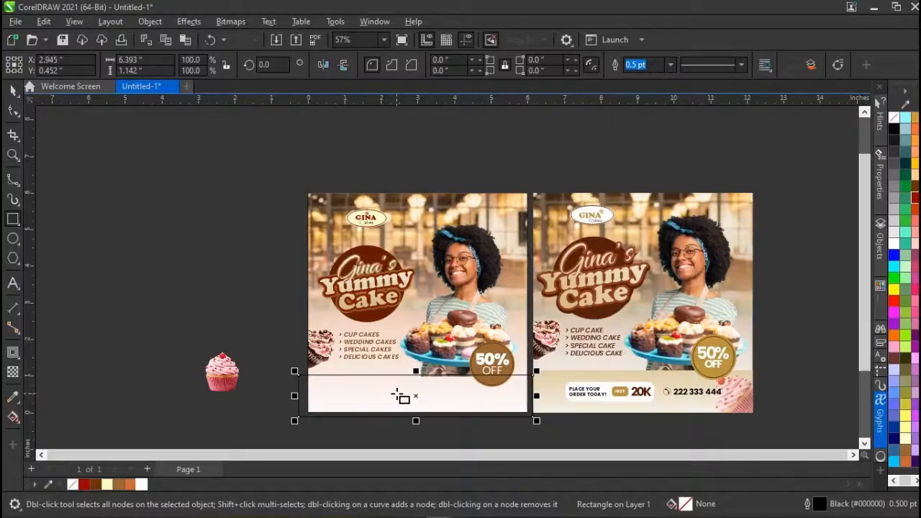
{"action": "key", "text": "space"}
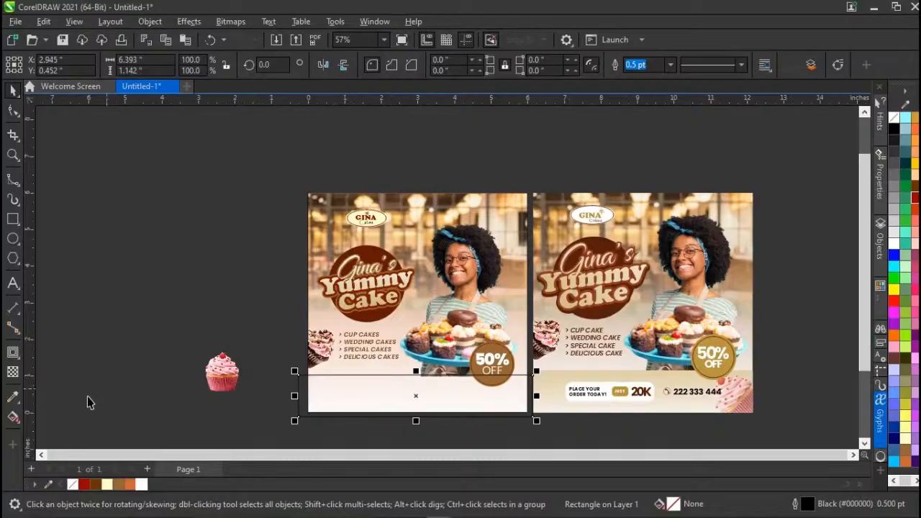
Apply a vertical fountain fill to the bottom rectangle, fading to white at its lower edge, and select its upper color node.
{"action": "left_click", "coordinate": [13, 417]}
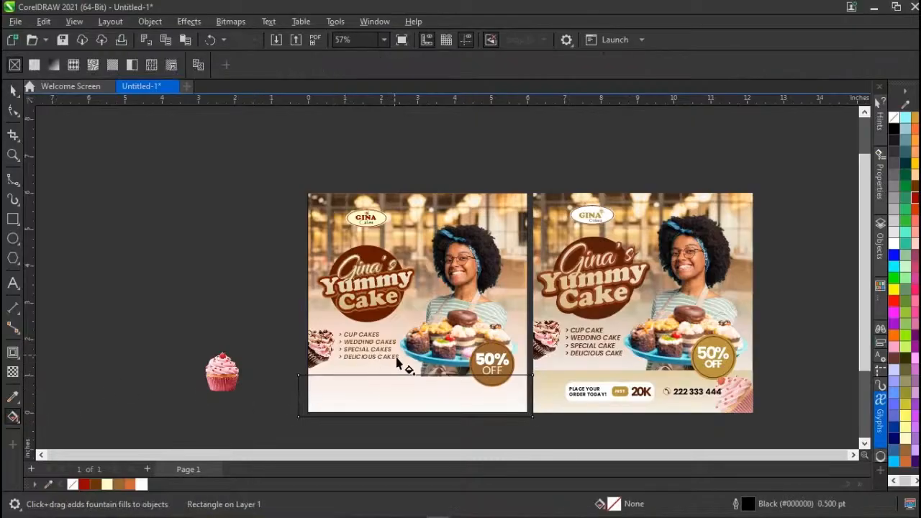
{"action": "left_click_drag", "start_coordinate": [397, 358], "coordinate": [396, 418]}
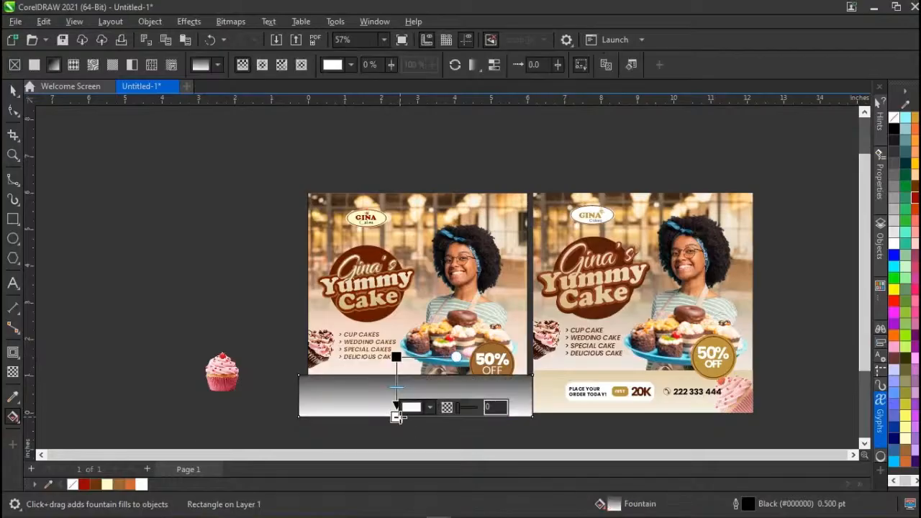
{"action": "left_click", "coordinate": [396, 357]}
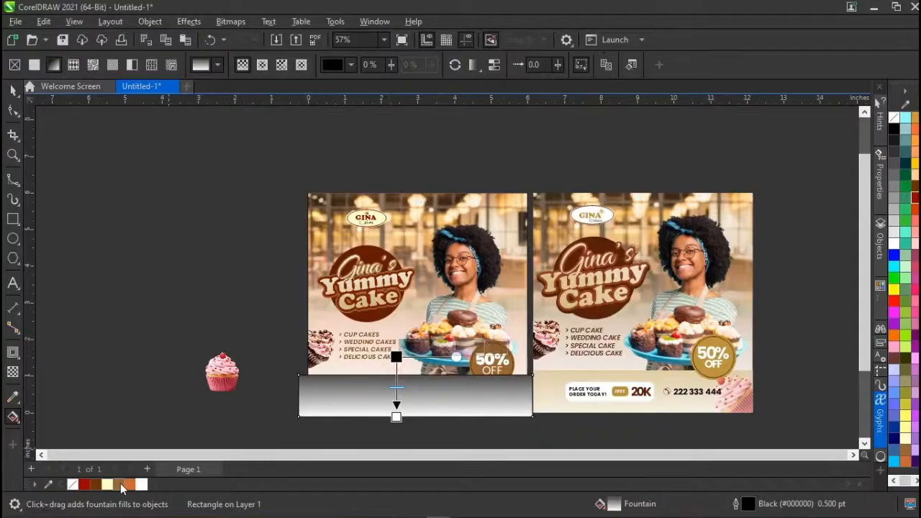
Try White for the upper fountain-fill node, tinted gradually with Brown (#996633) and the palette's dark brown.
{"action": "left_click", "coordinate": [141, 485]}
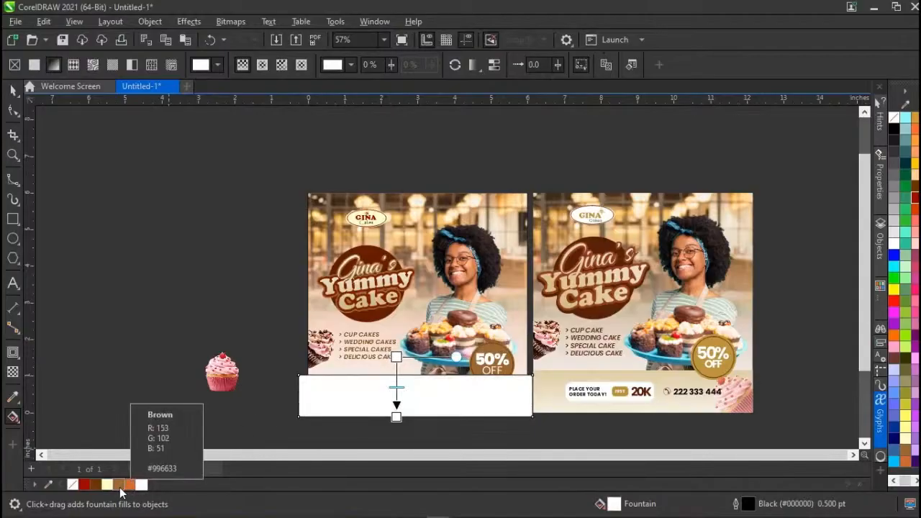
{"action": "left_click", "coordinate": [120, 487]}
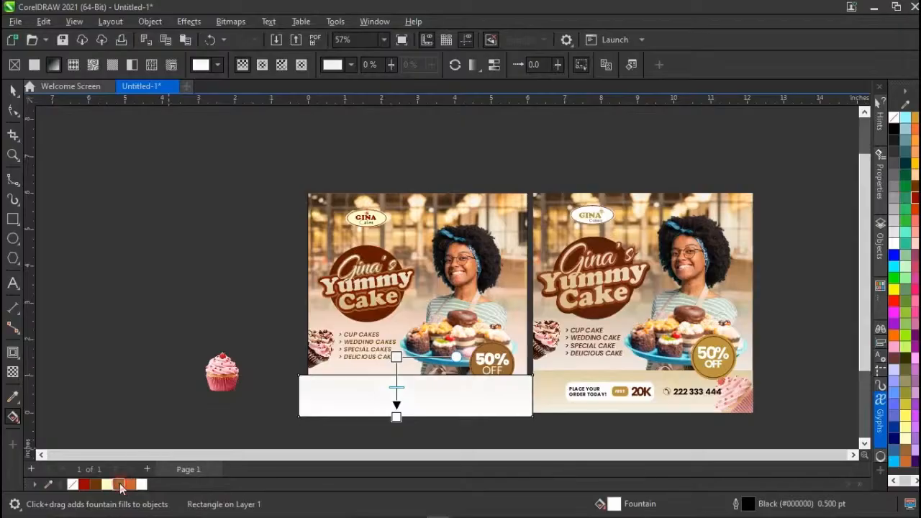
{"action": "left_click", "coordinate": [120, 486], "text": "ctrl"}
{"action": "left_click", "coordinate": [120, 486], "text": "ctrl"}
{"action": "left_click", "coordinate": [120, 487], "text": "ctrl"}
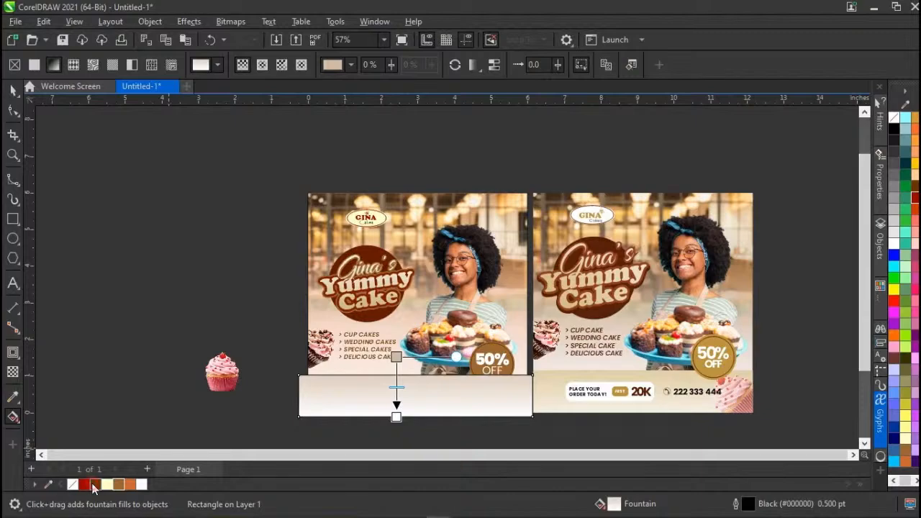
{"action": "left_click", "coordinate": [92, 487], "text": "ctrl"}
{"action": "left_click", "coordinate": [93, 488], "text": "ctrl"}
{"action": "left_click", "coordinate": [93, 487], "text": "ctrl"}
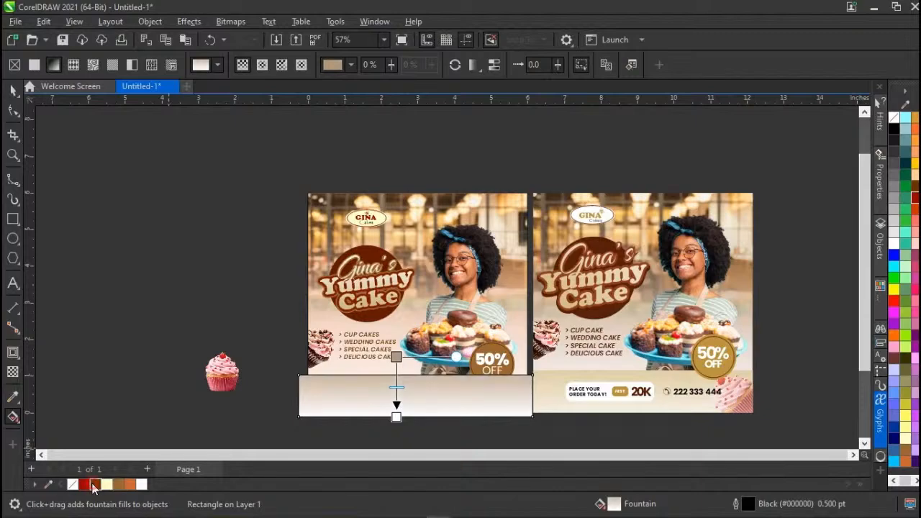
{"action": "left_click", "coordinate": [93, 488], "text": "ctrl"}
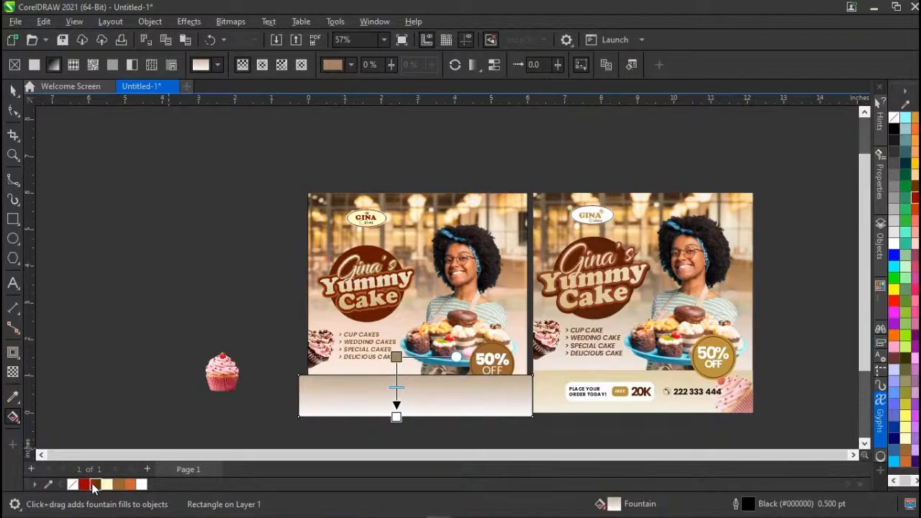
Set the upper node of the rectangle's fountain fill to the palette's orange and remove the rectangle's outline.
{"action": "left_click", "coordinate": [87, 487], "text": "ctrl"}
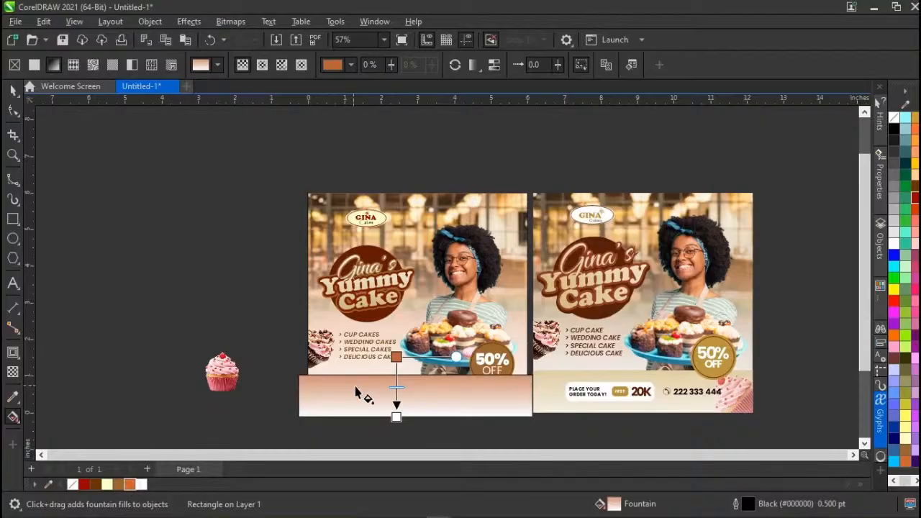
{"action": "key", "text": "space"}
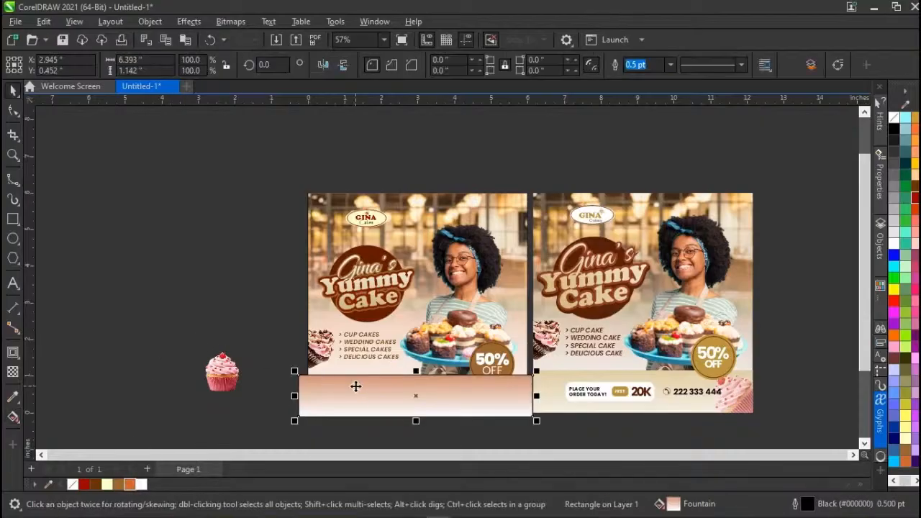
{"action": "right_click", "coordinate": [73, 482]}
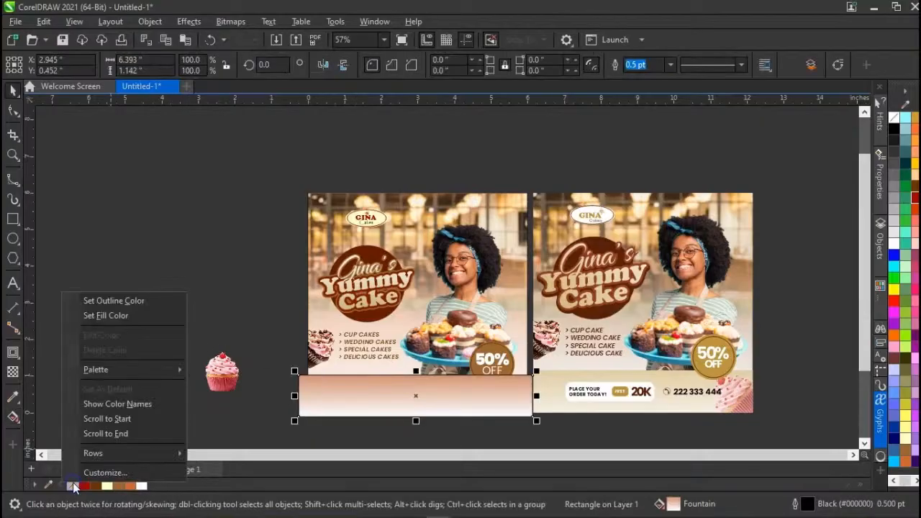
{"action": "left_click", "coordinate": [101, 302]}
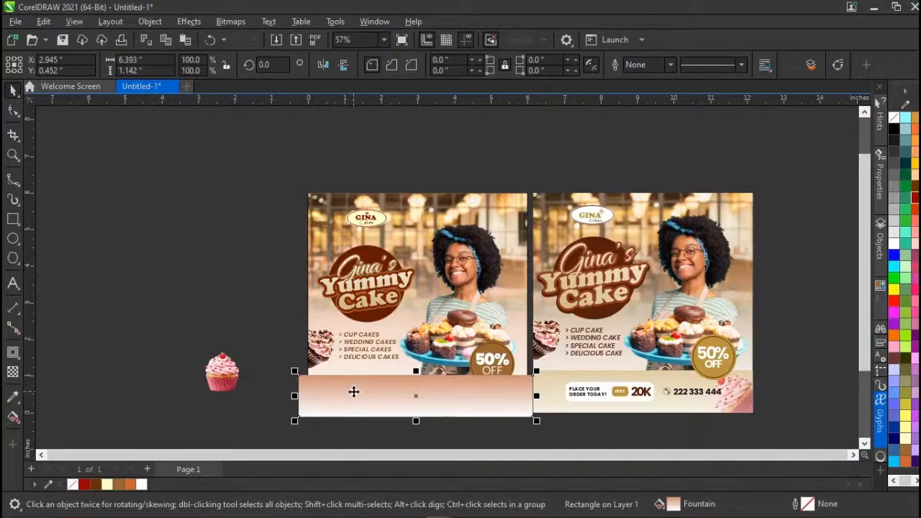
PowerClip the gradient strip inside the flyer's background frame and, within the clip contents, move it back over the flyer's bottom edge.
{"action": "left_click_drag", "start_coordinate": [353, 392], "coordinate": [330, 366]}
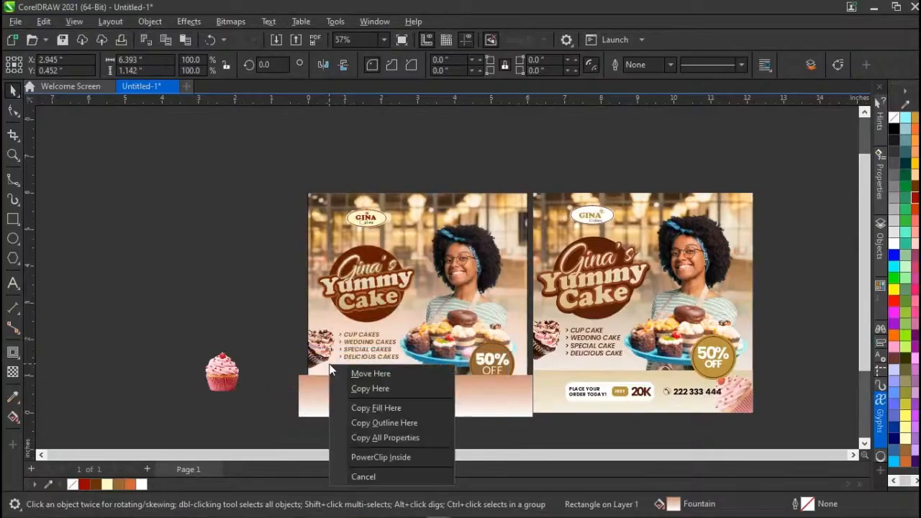
{"action": "left_click", "coordinate": [370, 457]}
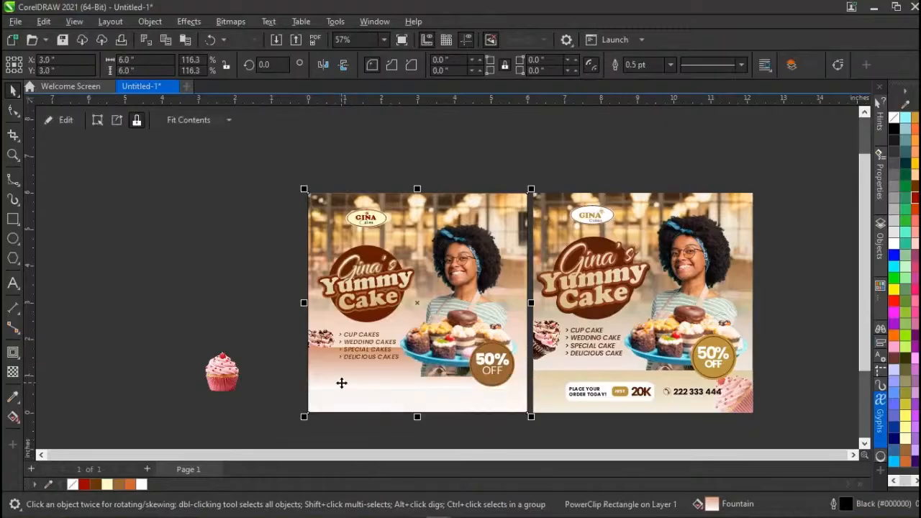
{"action": "left_click", "coordinate": [60, 120]}
{"action": "left_click", "coordinate": [338, 367]}
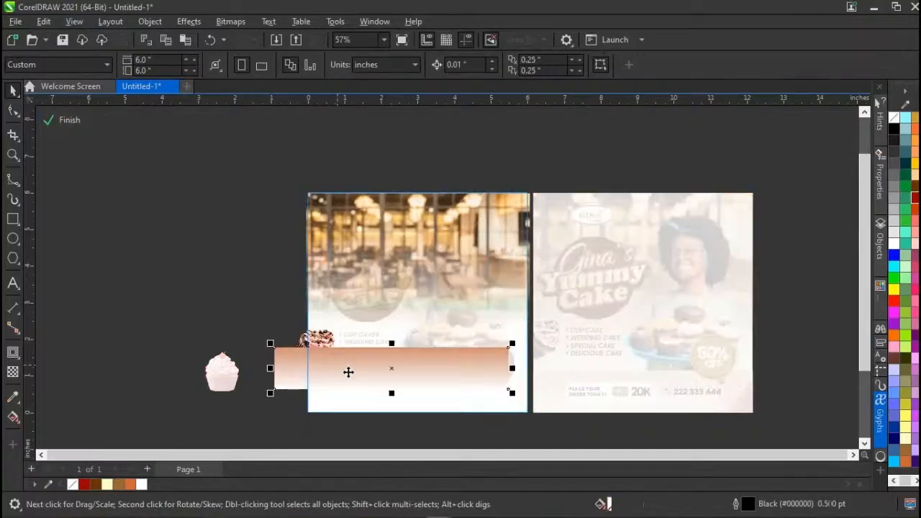
{"action": "left_click_drag", "start_coordinate": [349, 373], "coordinate": [367, 398]}
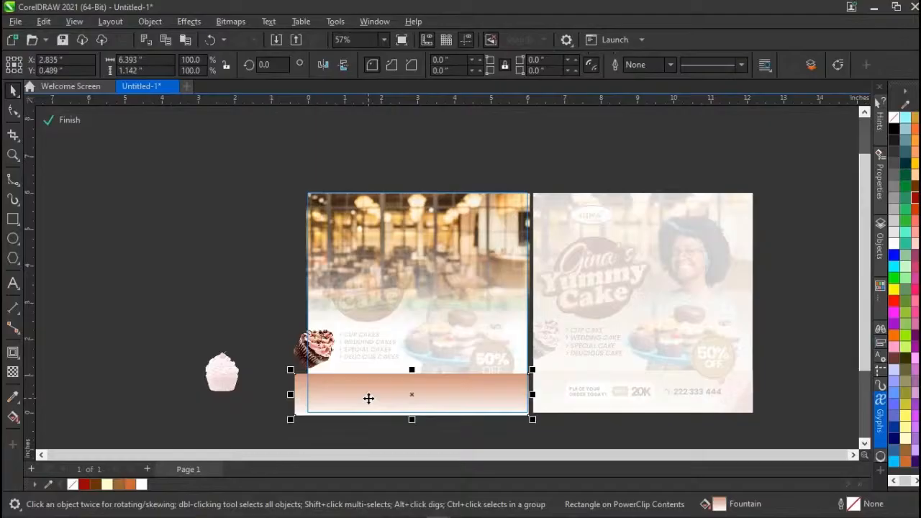
Nudge the clipped strip up and right to about X 2.905, Y 0.519 inches, covering the flyer's full bottom width, and finish editing the contents.
{"action": "key", "text": "Up"}
{"action": "key", "text": "Up"}
{"action": "key", "text": "Up"}
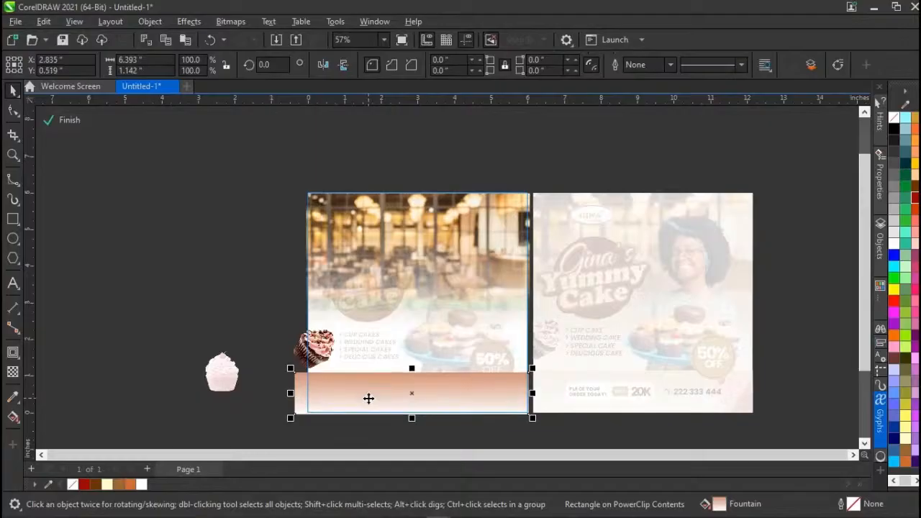
{"action": "key", "text": "Right"}
{"action": "key", "text": "Right"}
{"action": "key", "text": "Right"}
{"action": "key", "text": "Right"}
{"action": "key", "text": "Right"}
{"action": "key", "text": "Right"}
{"action": "key", "text": "Right"}
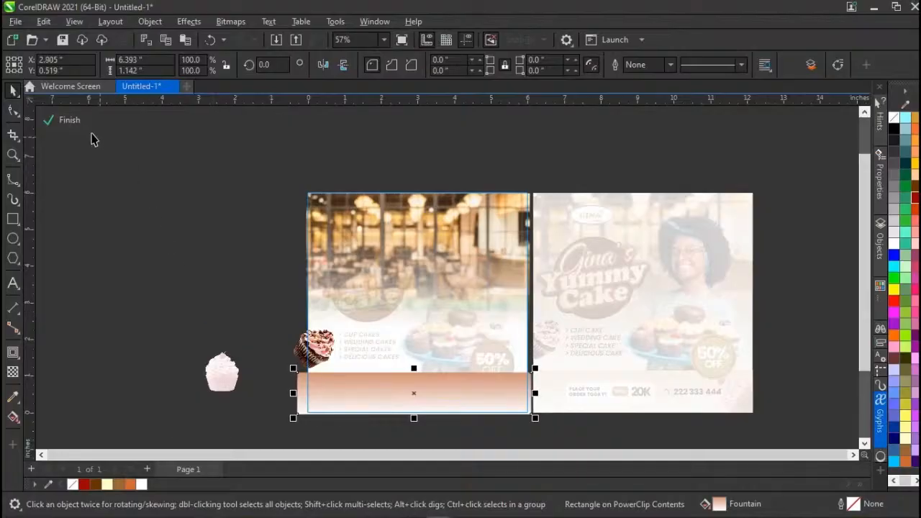
{"action": "left_click", "coordinate": [70, 121]}
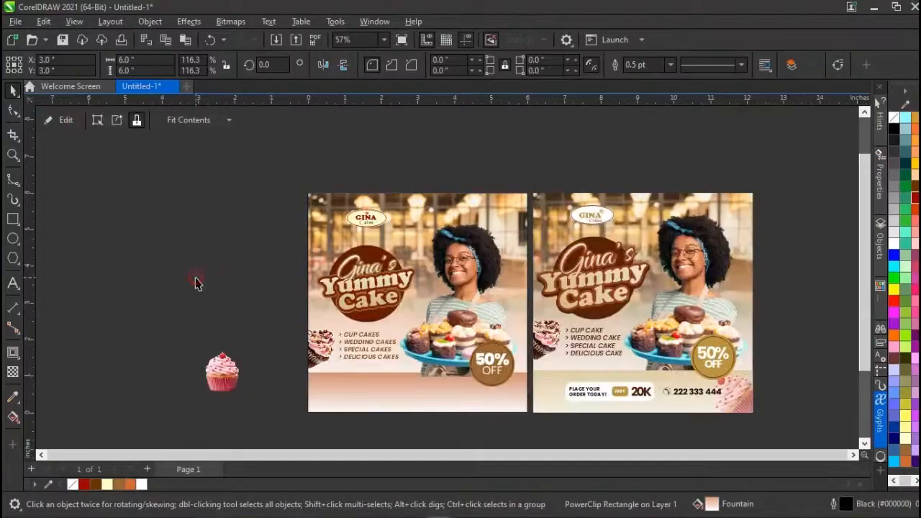
{"action": "left_click", "coordinate": [197, 282]}
Cut the photo of the woman holding cakes and paste it into the PowerClip contents of the flyer's background frame.
{"action": "left_click", "coordinate": [451, 340]}
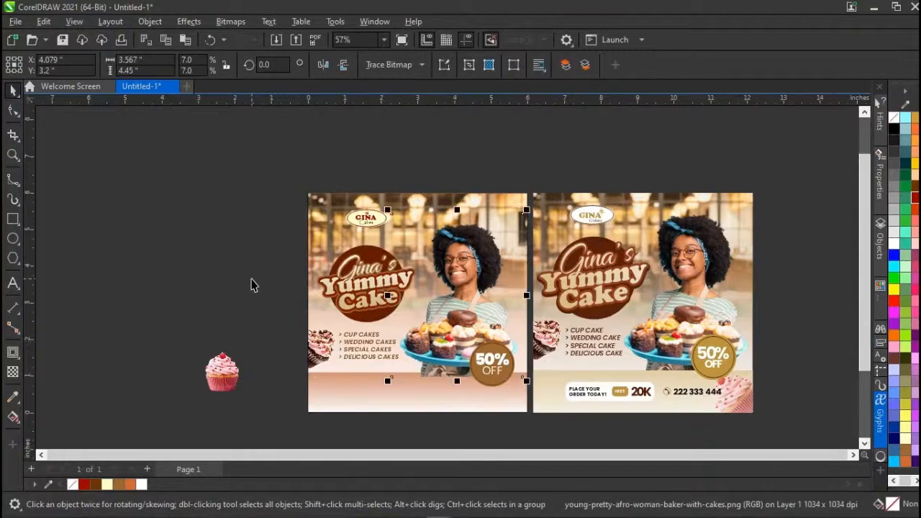
{"action": "left_click", "coordinate": [283, 285]}
{"action": "left_click", "coordinate": [447, 286]}
{"action": "scroll", "coordinate": [460, 303], "scroll_direction": "up", "scroll_amount": 3}
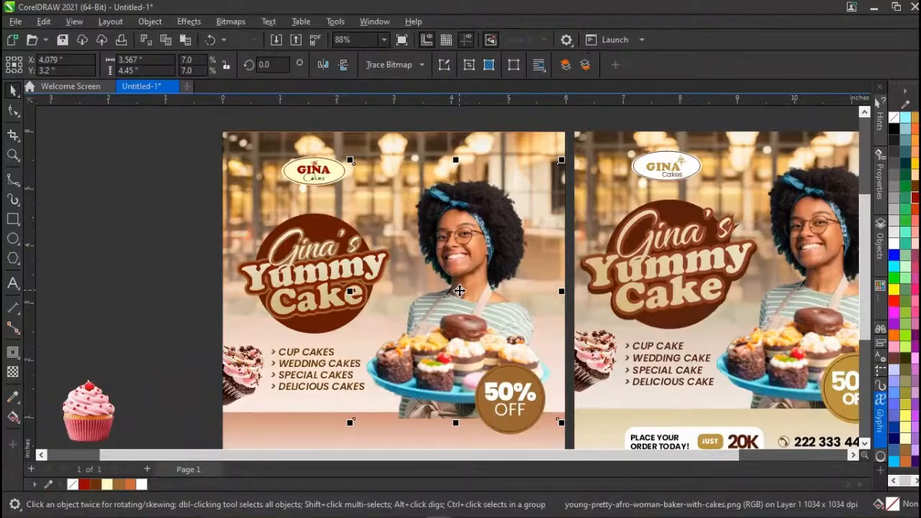
{"action": "key", "text": "Delete"}
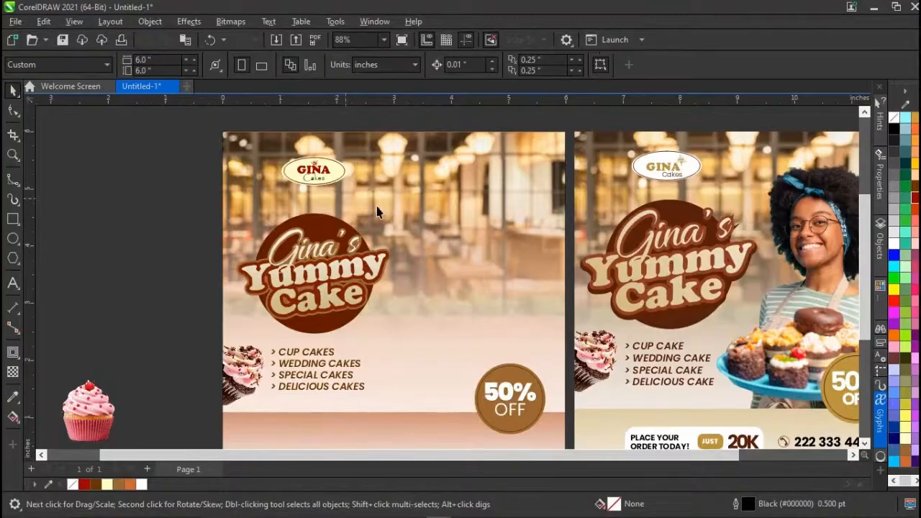
{"action": "left_click", "coordinate": [403, 212]}
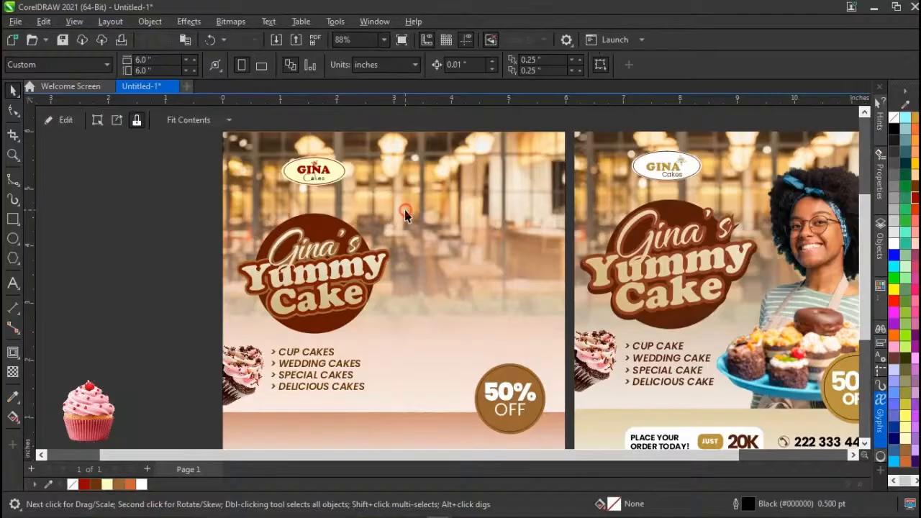
{"action": "left_click", "coordinate": [66, 120]}
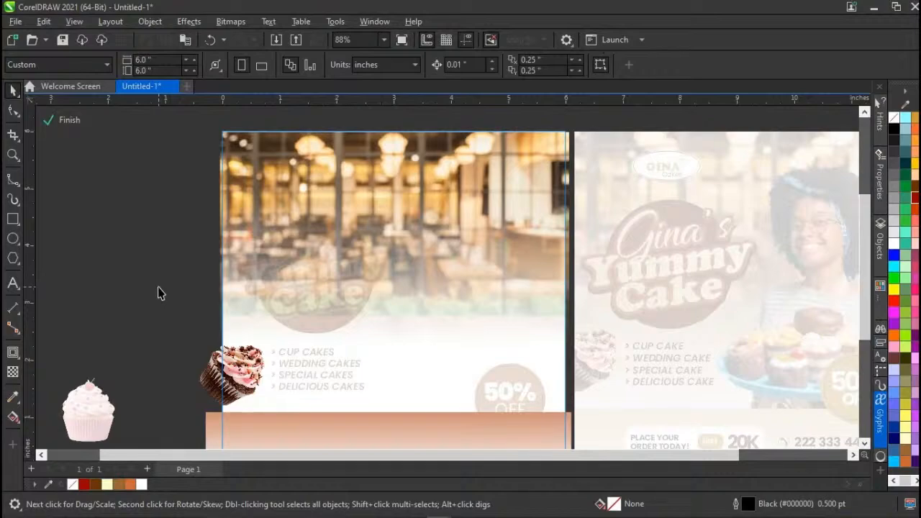
{"action": "key", "text": "ctrl+v"}
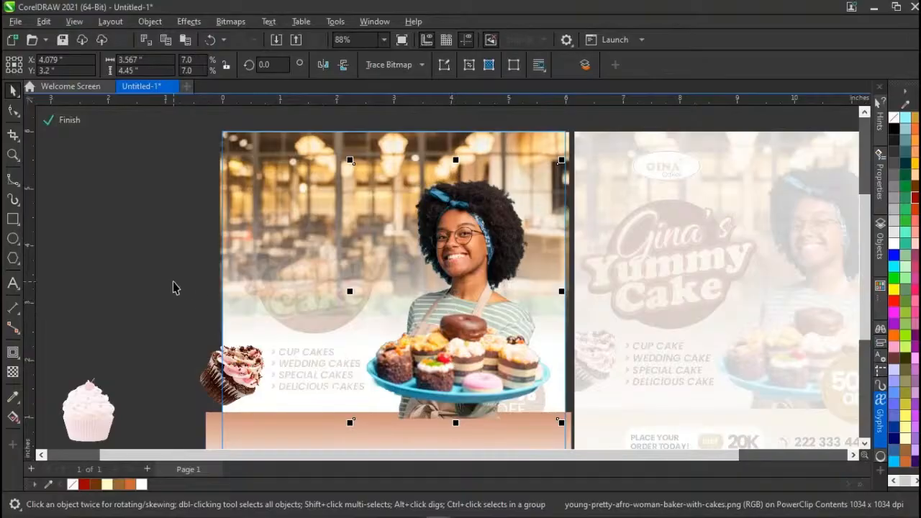
{"action": "left_click", "coordinate": [173, 287]}
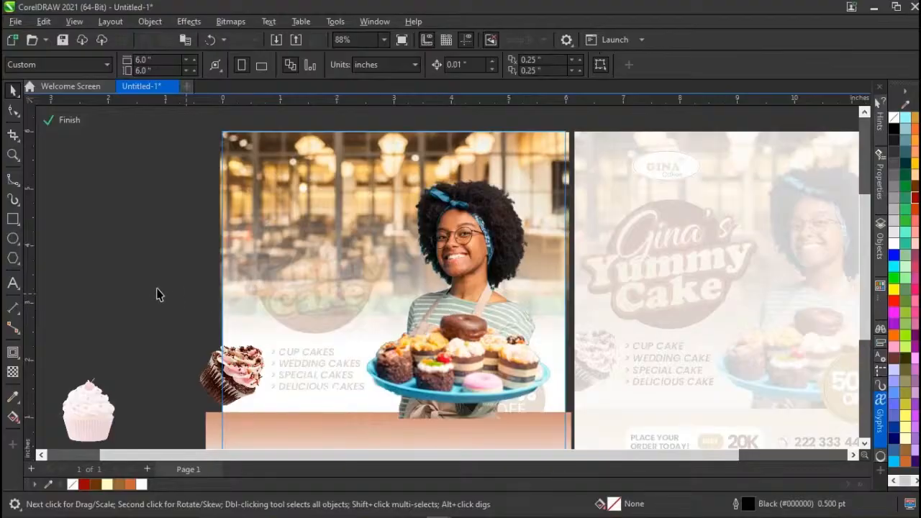
Trim the woman photo's lower edge to the strip's upper edge by raising its two bottom nodes, making it about 4.34 inches high.
{"action": "left_click", "coordinate": [488, 319]}
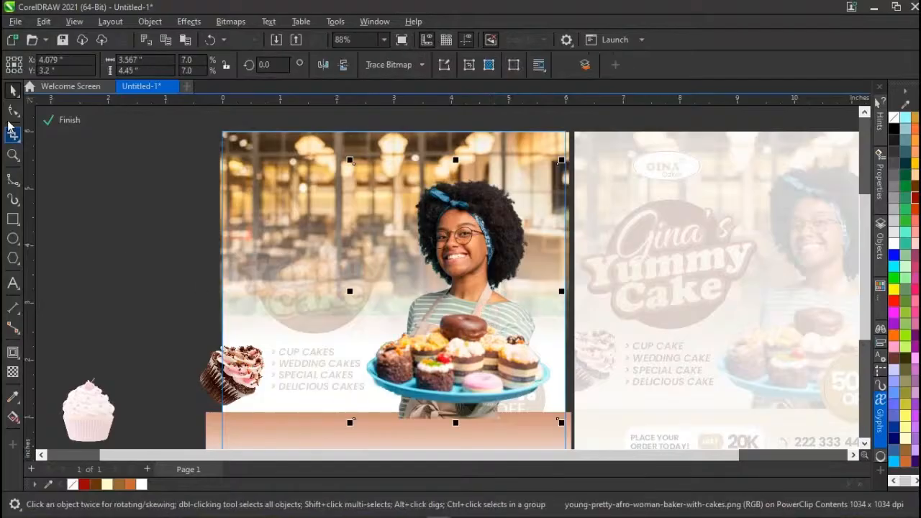
{"action": "left_click", "coordinate": [11, 112]}
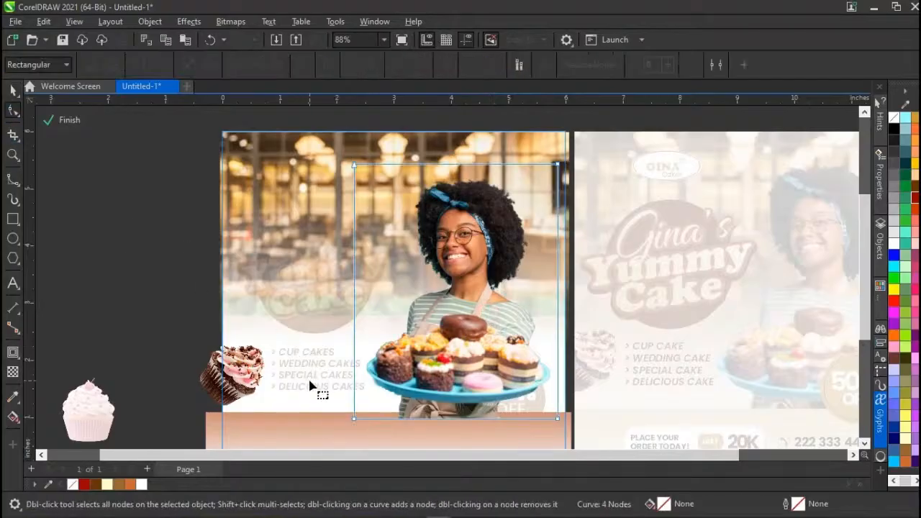
{"action": "left_click_drag", "start_coordinate": [311, 382], "coordinate": [580, 430]}
{"action": "key", "text": "Up"}
{"action": "key", "text": "Up"}
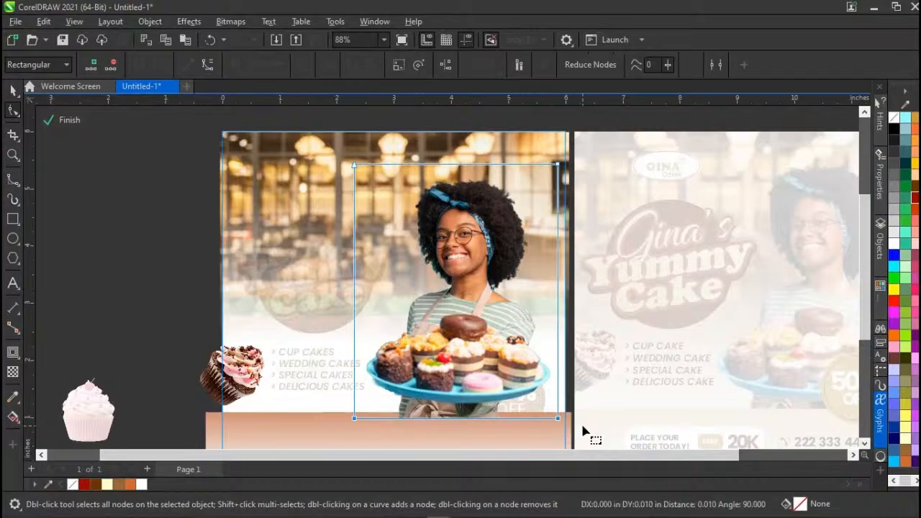
{"action": "key", "text": "Up"}
{"action": "key", "text": "Up"}
{"action": "key", "text": "Up"}
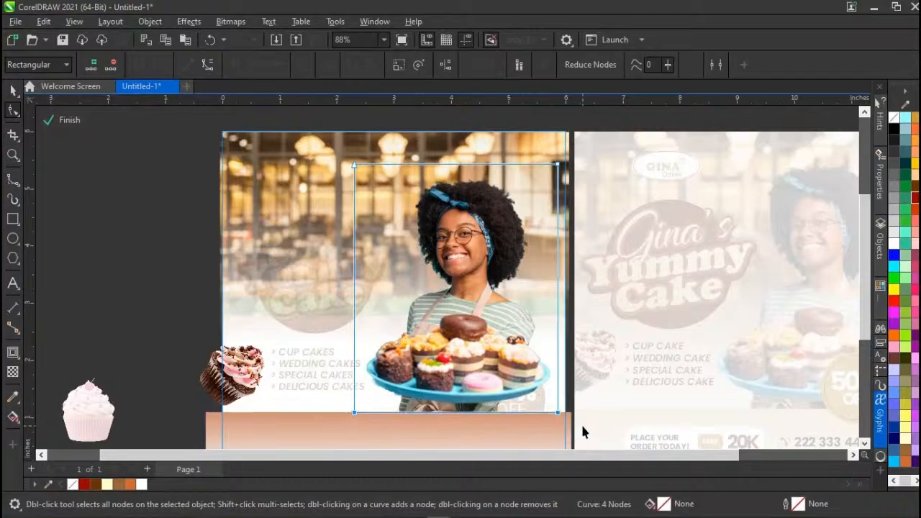
{"action": "key", "text": "space"}
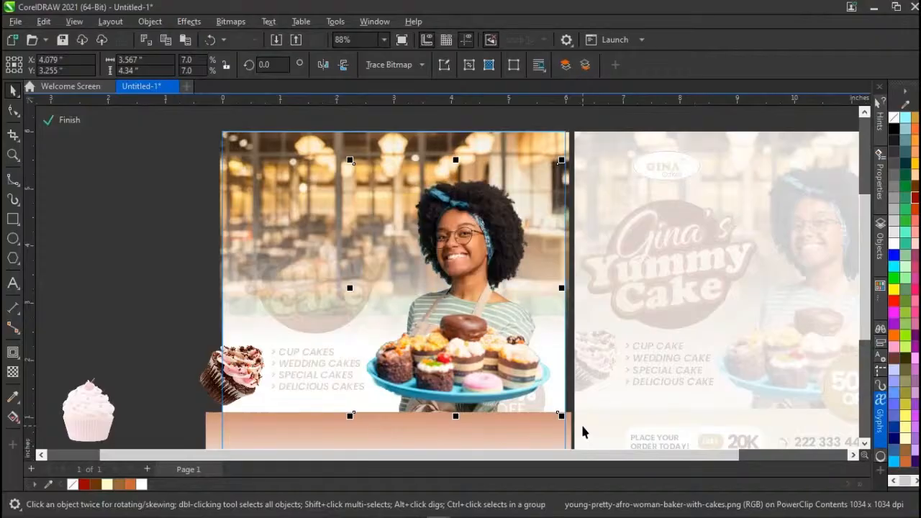
Nudge the woman photo down to about Y 3.225 inches so it meets the strip, and finish editing the clip contents.
{"action": "key", "text": "Down"}
{"action": "key", "text": "Down"}
{"action": "key", "text": "Down"}
{"action": "key", "text": "Down"}
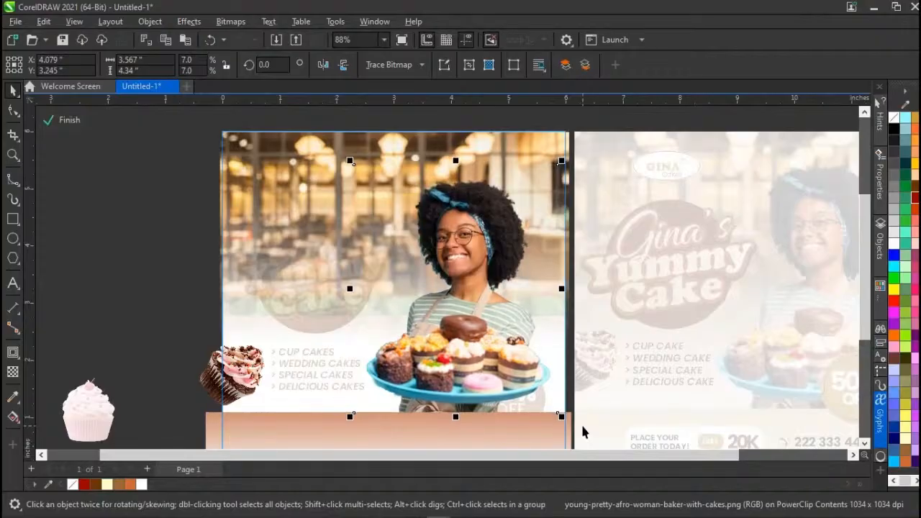
{"action": "key", "text": "Up"}
{"action": "key", "text": "Up"}
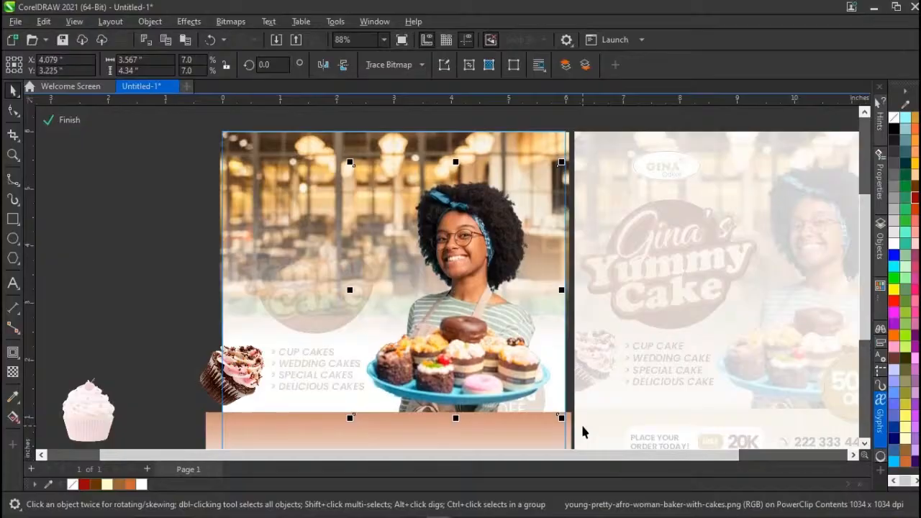
{"action": "left_click", "coordinate": [185, 301]}
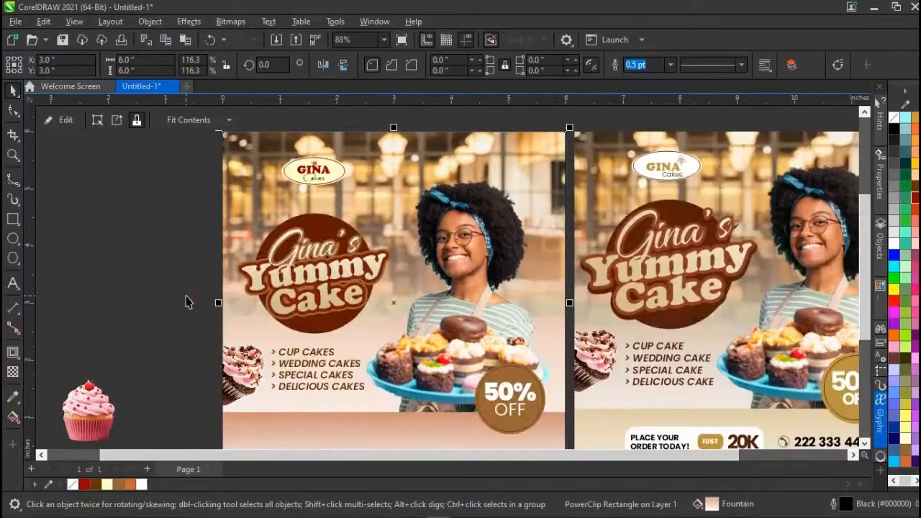
{"action": "left_click", "coordinate": [137, 293]}
Cut the pink cupcake, paste it into the flyer's clip contents, and PowerClip it inside the gradient strip near its right end.
{"action": "left_click", "coordinate": [106, 405]}
{"action": "scroll", "coordinate": [106, 405], "scroll_direction": "down", "scroll_amount": 1}
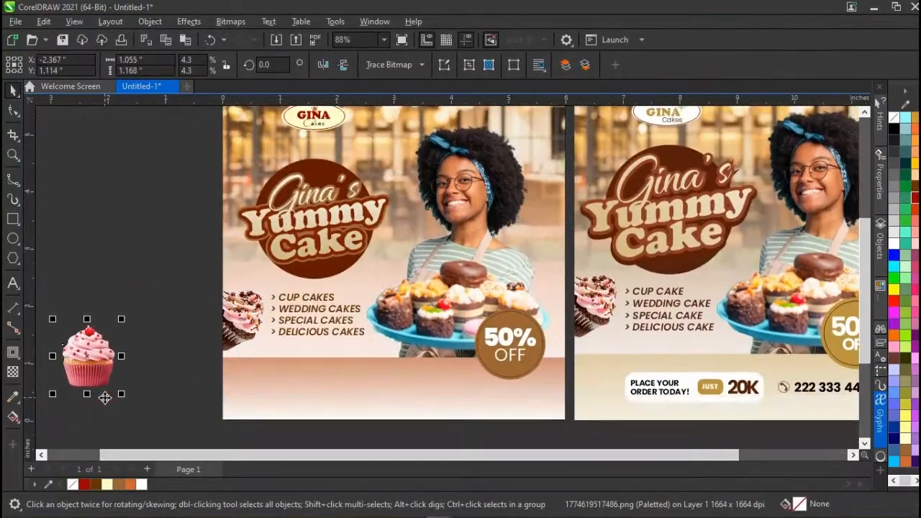
{"action": "key", "text": "ctrl+x"}
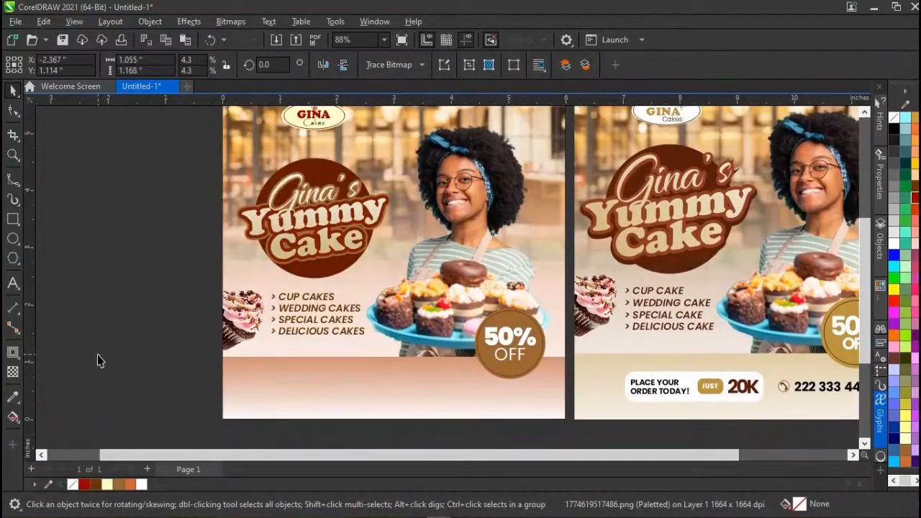
{"action": "double_click", "coordinate": [386, 360]}
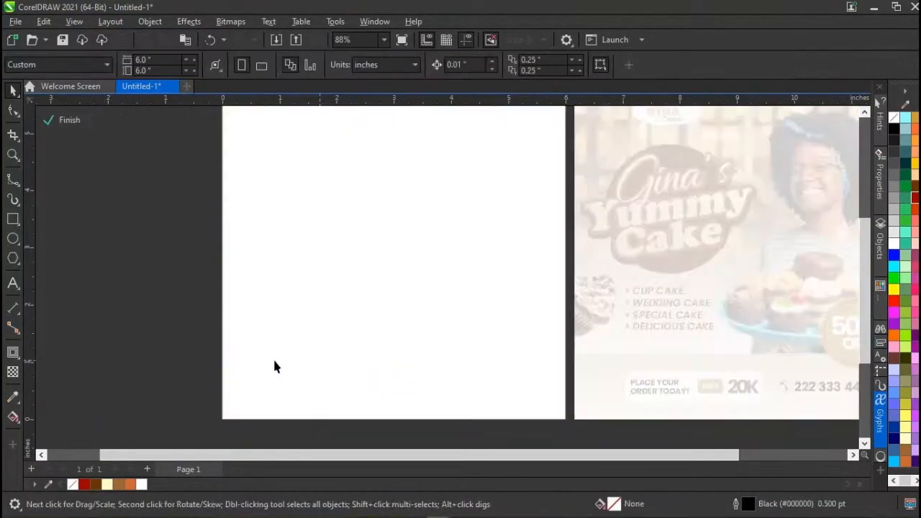
{"action": "key", "text": "ctrl+v"}
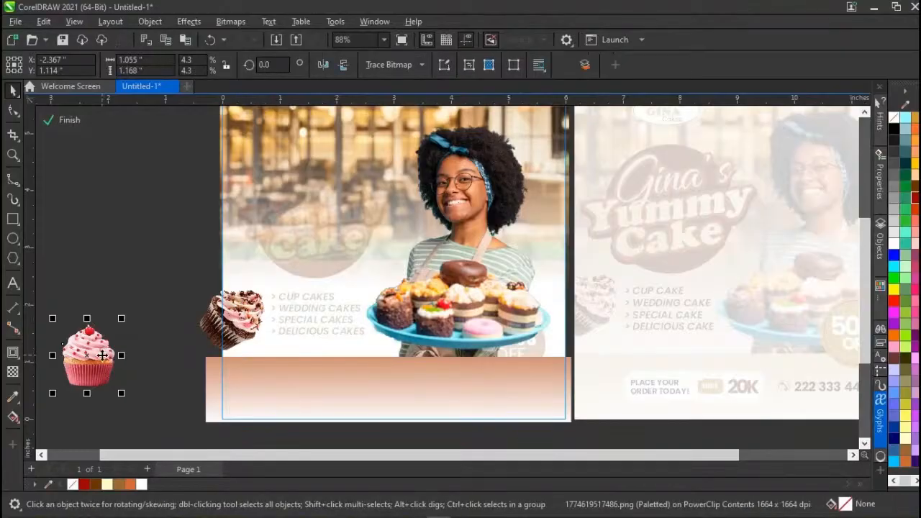
{"action": "left_click_drag", "start_coordinate": [103, 355], "coordinate": [528, 384]}
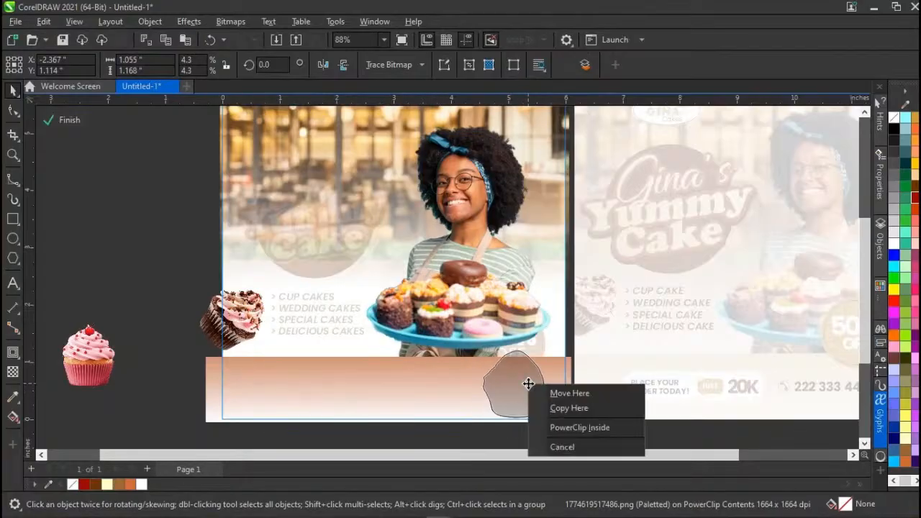
{"action": "left_click", "coordinate": [559, 428]}
Within the strip's clip contents, rotate the pink cupcake about 30 degrees, enlarge it to about 1.26 by 1.39 inches, and place it over the lower-right corner.
{"action": "double_click", "coordinate": [517, 396]}
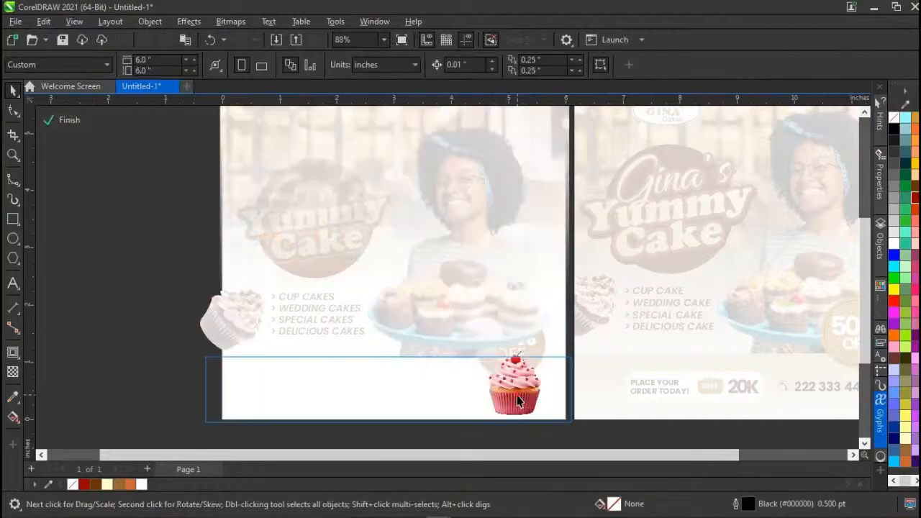
{"action": "left_click", "coordinate": [518, 395]}
{"action": "left_click", "coordinate": [539, 365]}
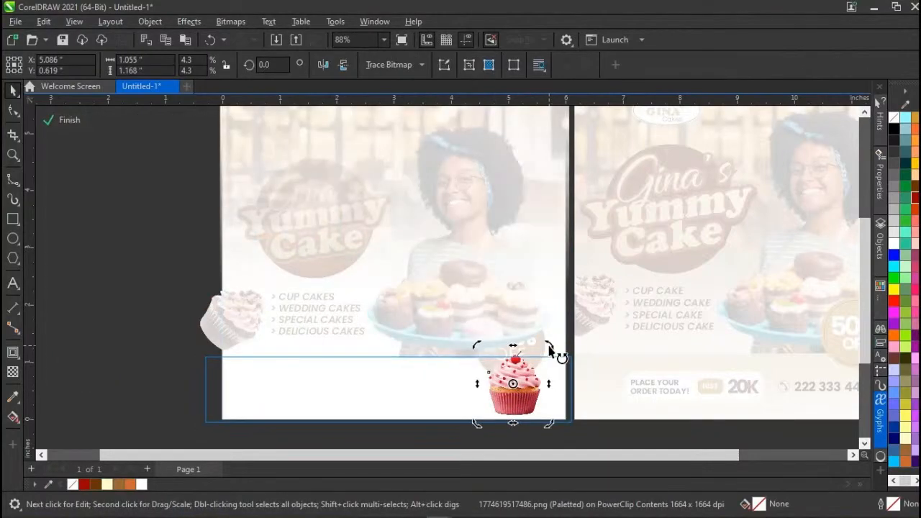
{"action": "left_click_drag", "start_coordinate": [551, 347], "coordinate": [521, 347]}
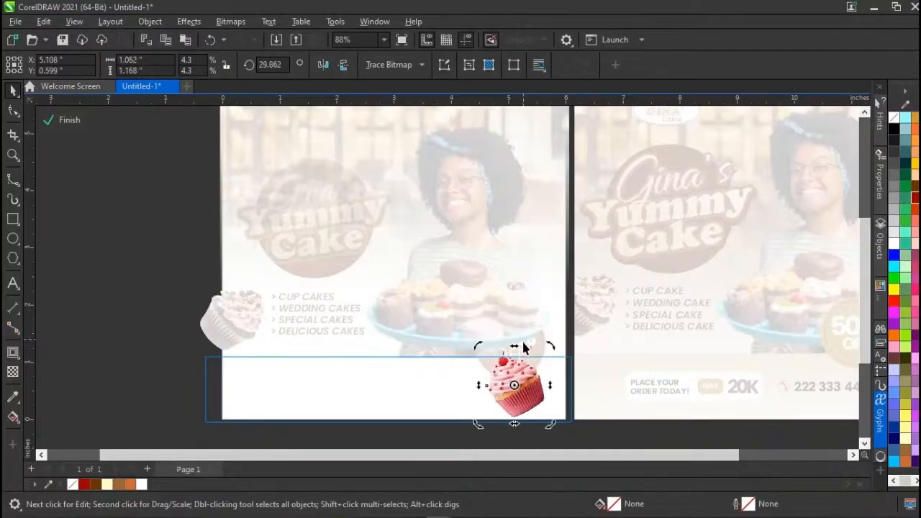
{"action": "left_click", "coordinate": [533, 402]}
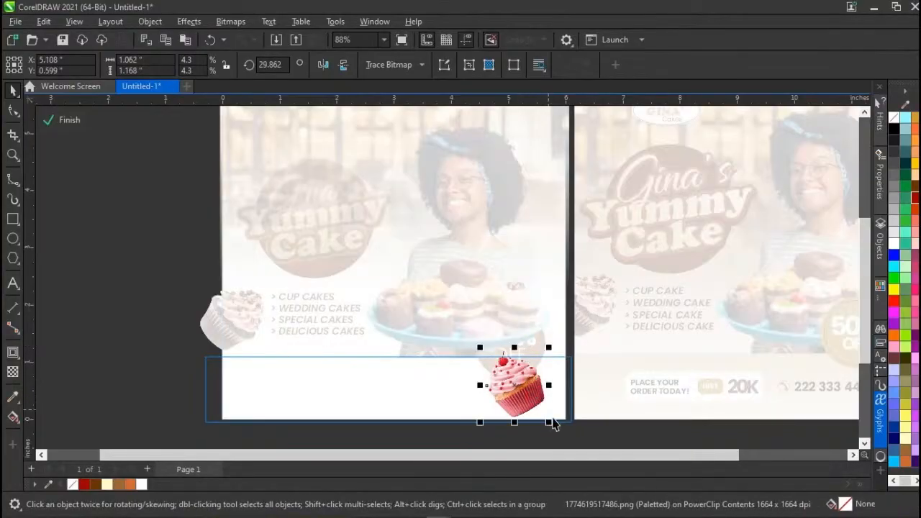
{"action": "left_click_drag", "start_coordinate": [551, 424], "coordinate": [577, 434]}
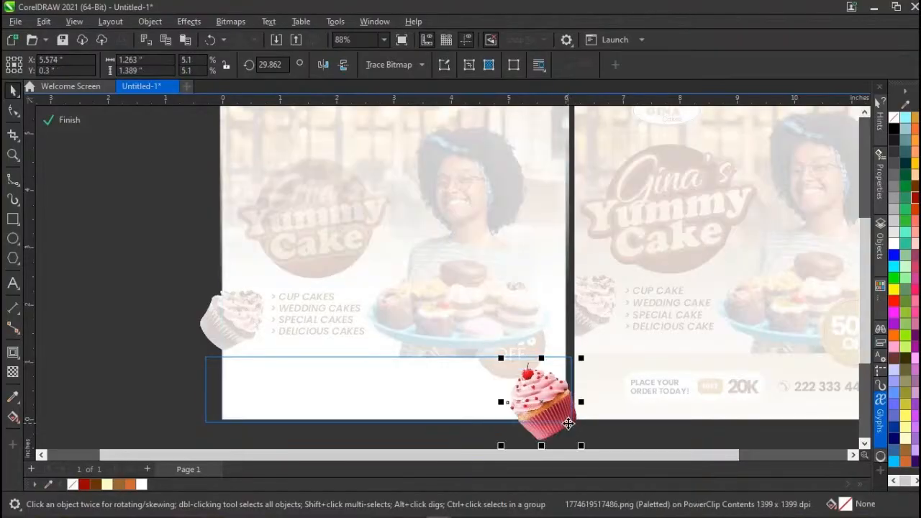
Apply a fountain transparency to the pink cupcake, fading from its cherry down to its base, and leave the strip's clip contents.
{"action": "left_click", "coordinate": [13, 372]}
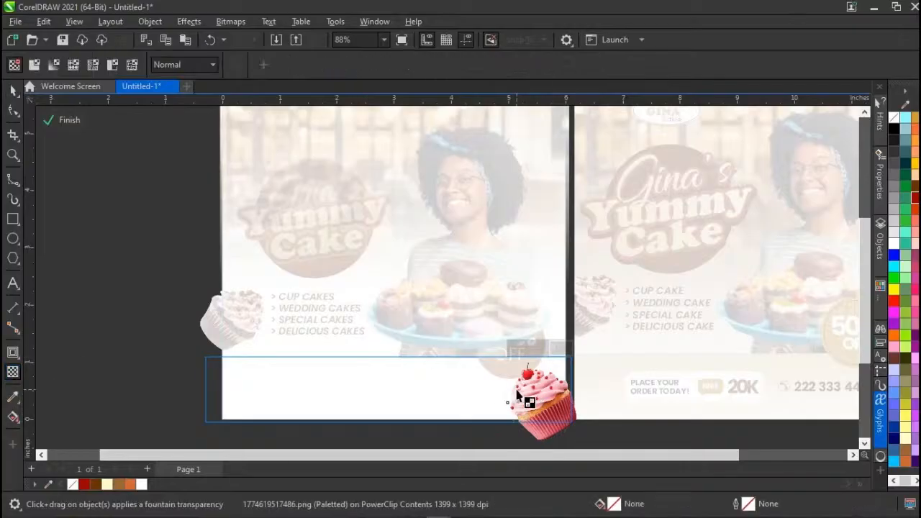
{"action": "left_click_drag", "start_coordinate": [532, 364], "coordinate": [553, 419]}
{"action": "mouse_move", "coordinate": [532, 364]}
{"action": "left_mouse_down"}
{"action": "mouse_move", "coordinate": [513, 318]}
{"action": "mouse_move", "coordinate": [528, 362]}
{"action": "left_mouse_up"}
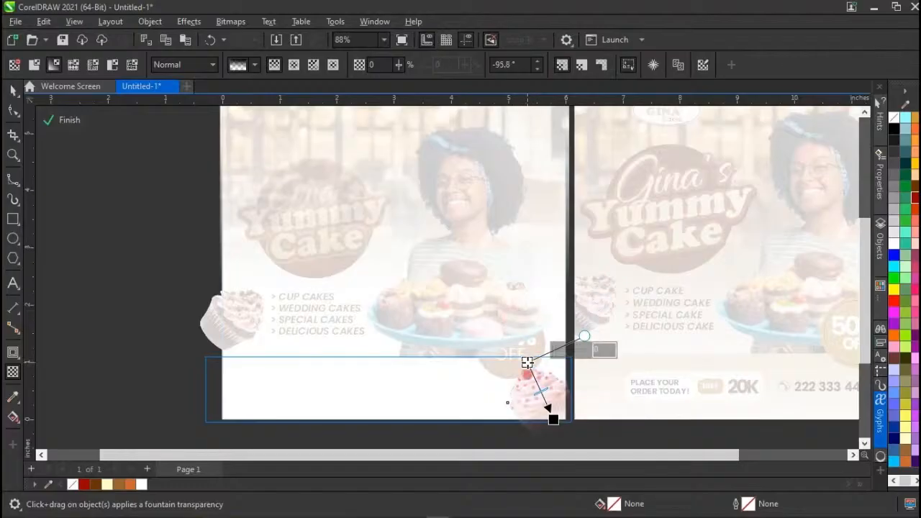
{"action": "key", "text": "space"}
{"action": "key", "text": "Tab"}
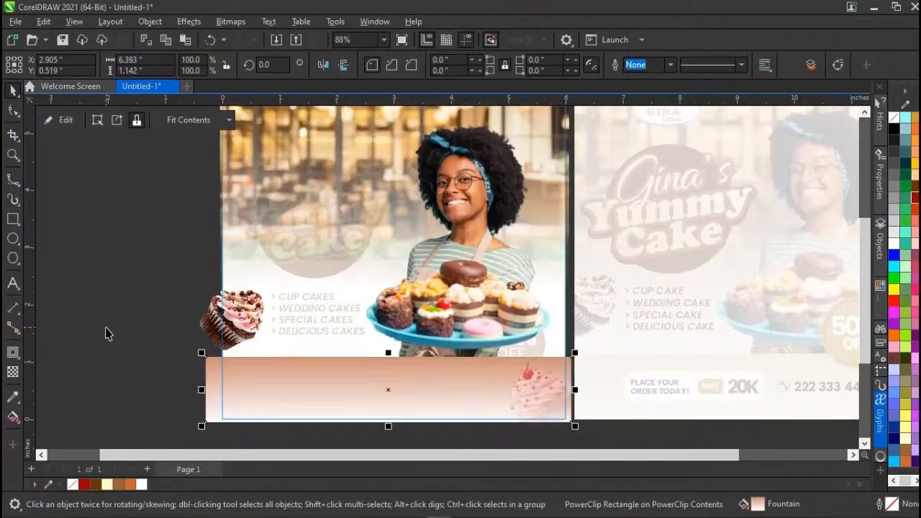
Within the strip's clip contents, shorten the pink cupcake's transparency fade by moving its opaque start down onto the frosting, and finish editing.
{"action": "double_click", "coordinate": [477, 400]}
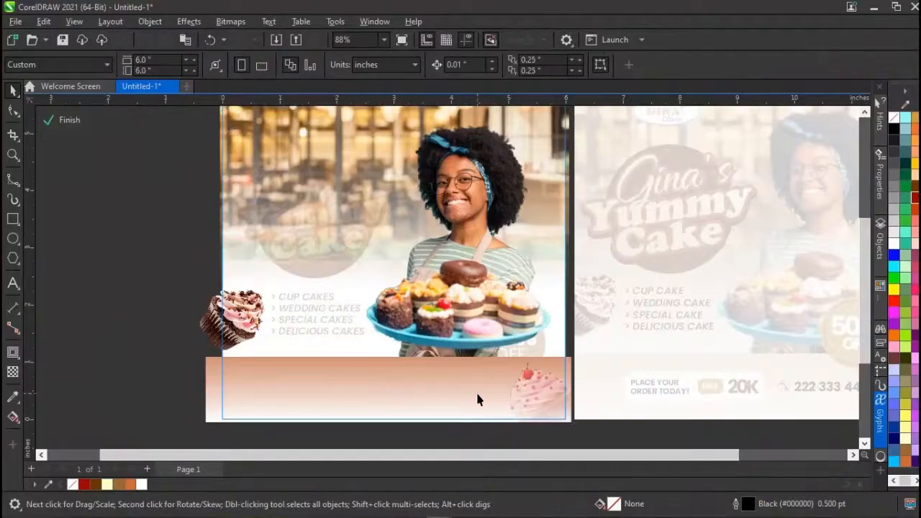
{"action": "left_click", "coordinate": [540, 389]}
{"action": "left_click", "coordinate": [541, 393]}
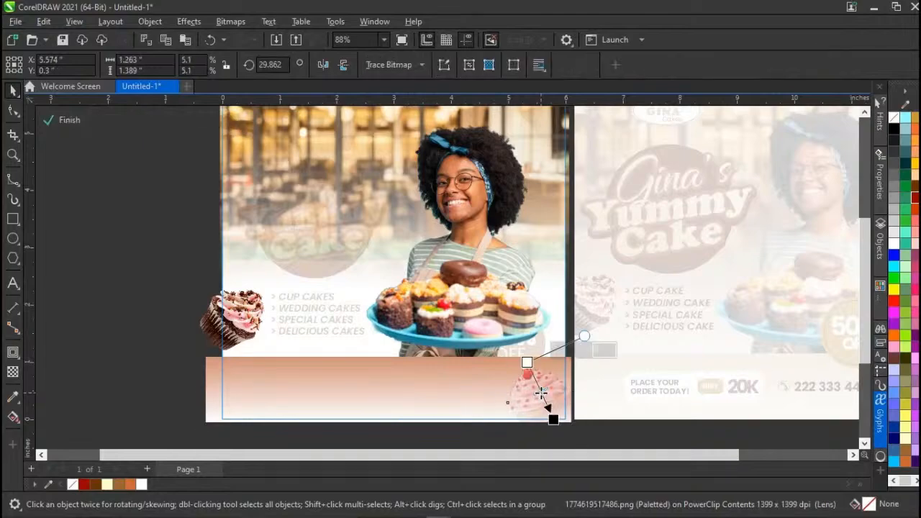
{"action": "key", "text": "t"}
{"action": "left_click_drag", "start_coordinate": [527, 362], "coordinate": [533, 386]}
{"action": "key", "text": "space"}
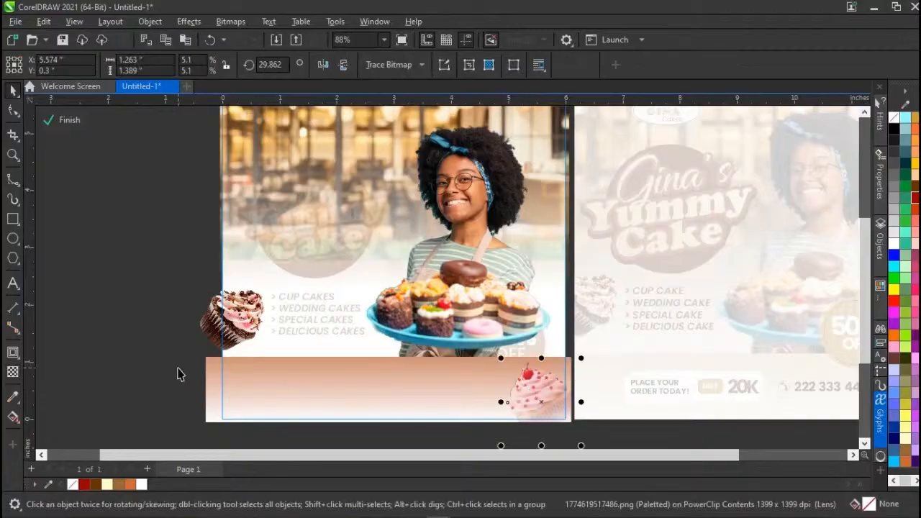
{"action": "key", "text": "Escape"}
{"action": "double_click", "coordinate": [526, 379]}
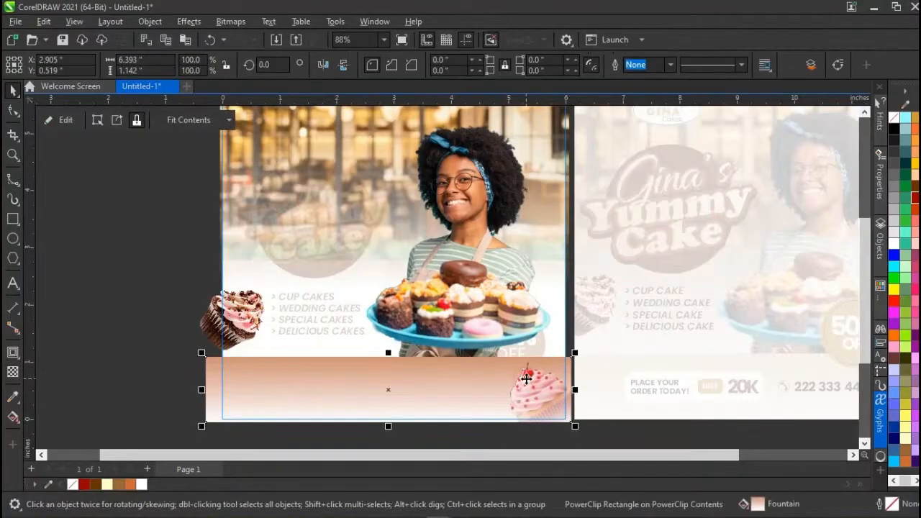
{"action": "left_click", "coordinate": [69, 120]}
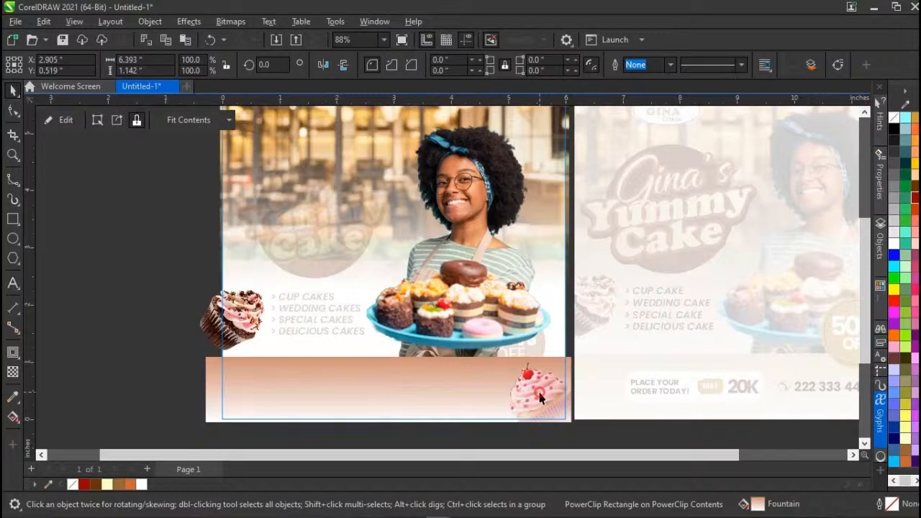
Reopen the strip's clip contents, shift the start of the cupcake's transparency slightly up and left to about -81 degrees, and leave the clip contents.
{"action": "left_click", "coordinate": [539, 393], "text": "ctrl"}
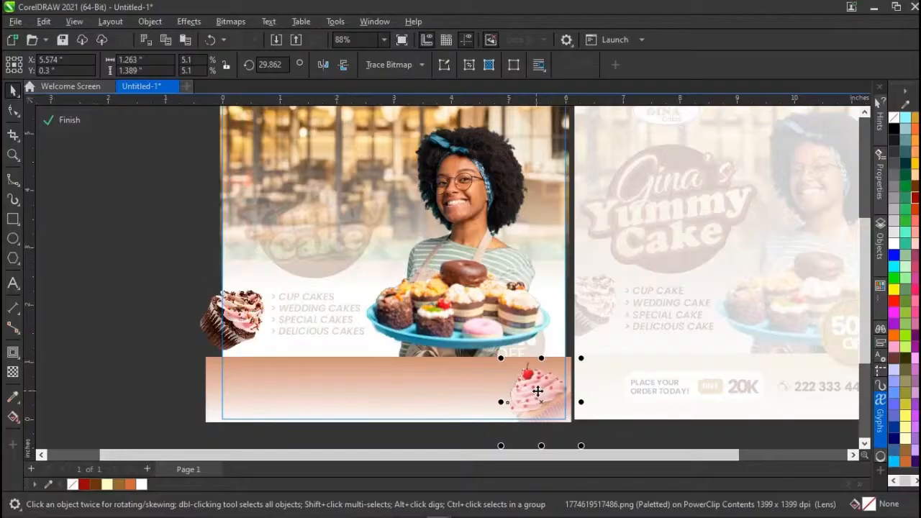
{"action": "left_click", "coordinate": [13, 373]}
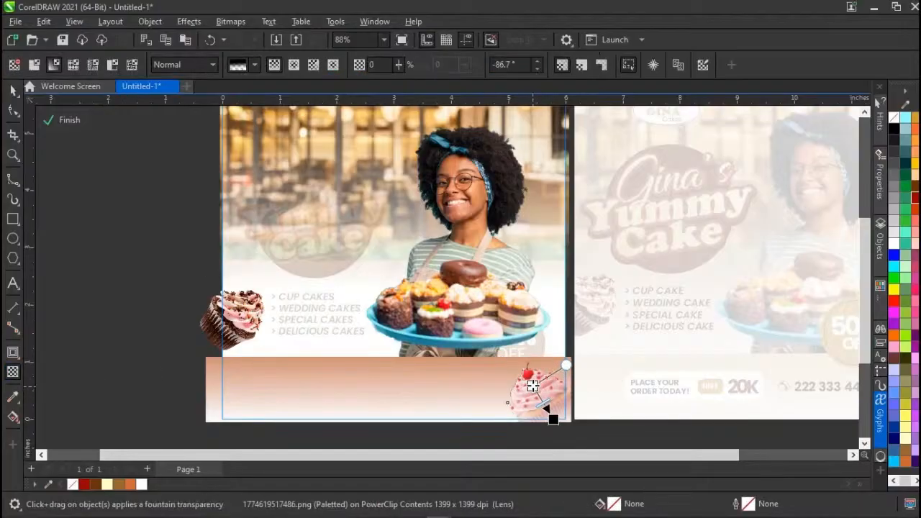
{"action": "left_click_drag", "start_coordinate": [533, 386], "coordinate": [525, 382]}
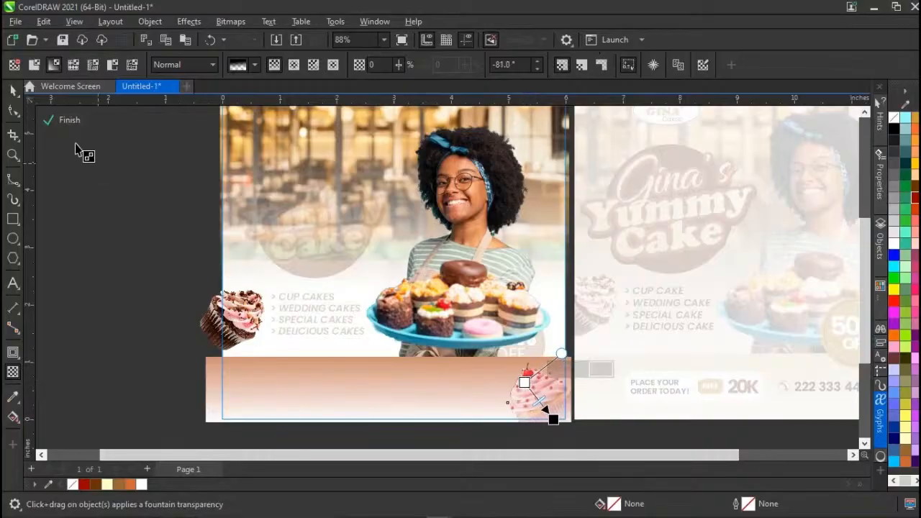
{"action": "left_click", "coordinate": [65, 120]}
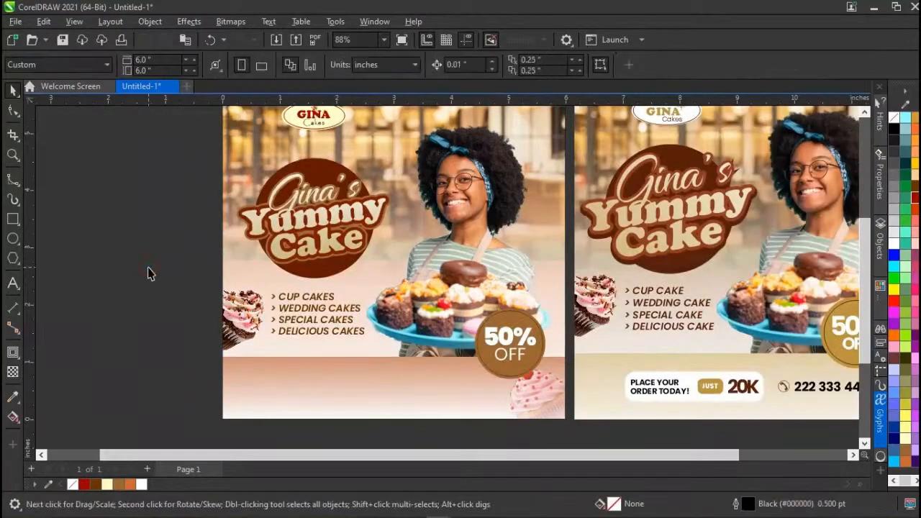
Add the text "PLACE YOUR ORDER TODAY!" in 24 pt Arial beside the flyer, level with the bottom strip.
{"action": "scroll", "coordinate": [290, 354], "scroll_direction": "up", "scroll_amount": 1}
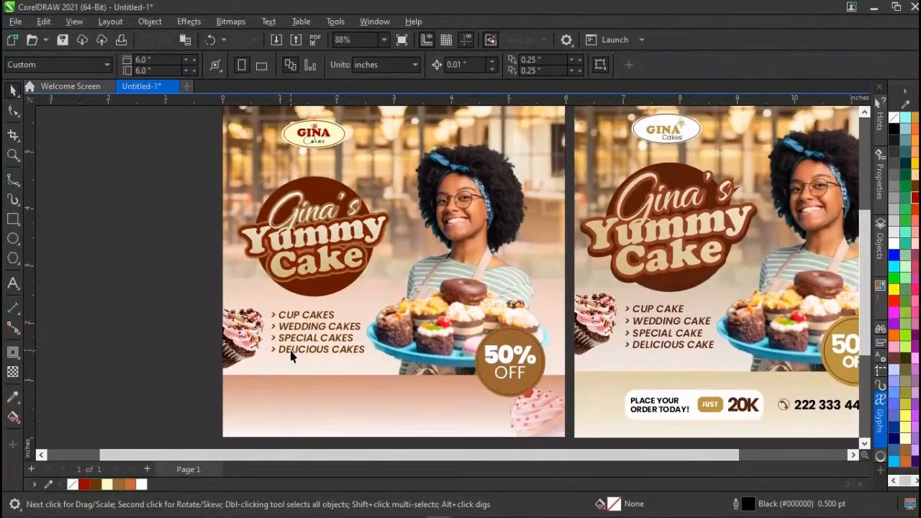
{"action": "scroll", "coordinate": [291, 356], "scroll_direction": "down", "scroll_amount": 1}
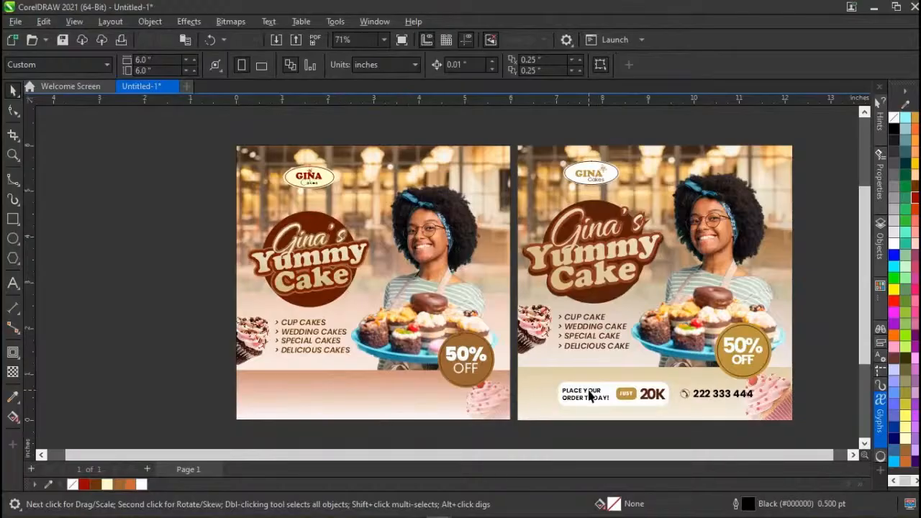
{"action": "left_click", "coordinate": [13, 282]}
{"action": "left_click", "coordinate": [133, 375]}
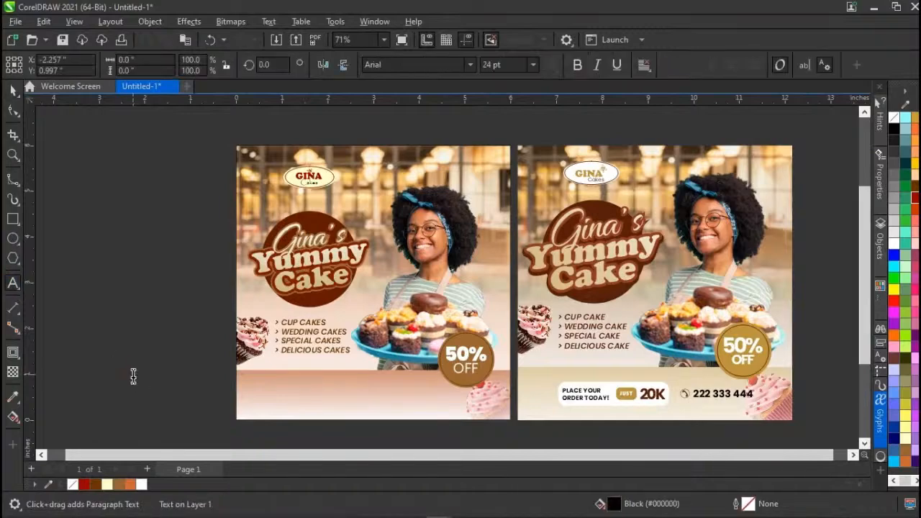
{"action": "type", "text": "PLACE YOUR"}
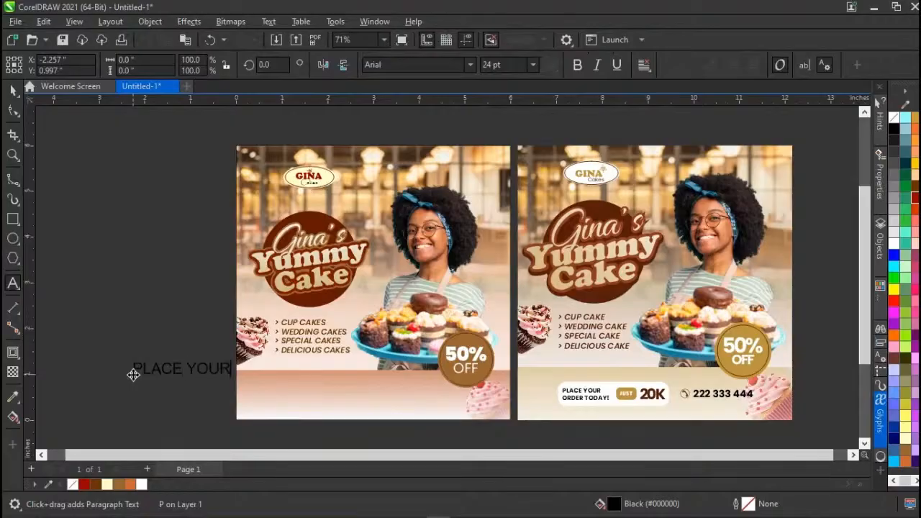
{"action": "type", "text": " ORDER"}
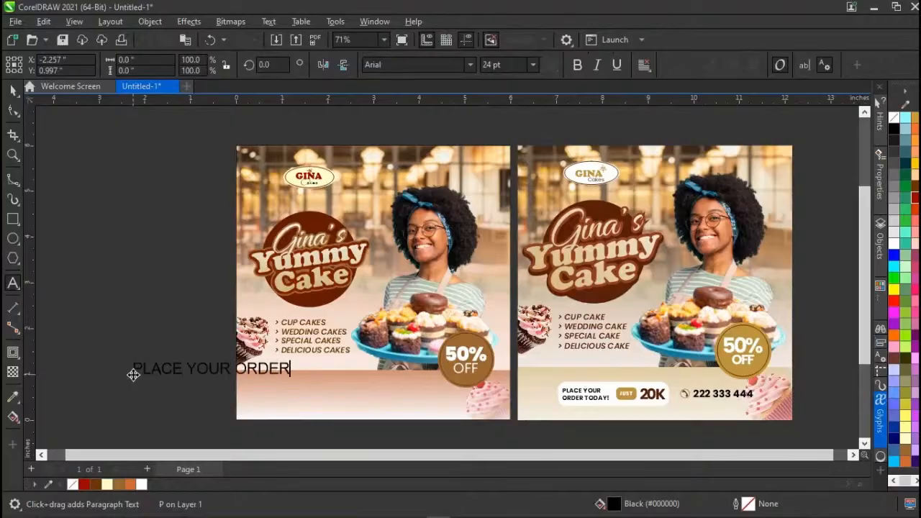
{"action": "type", "text": " TODAY!"}
{"action": "key", "text": "Escape"}
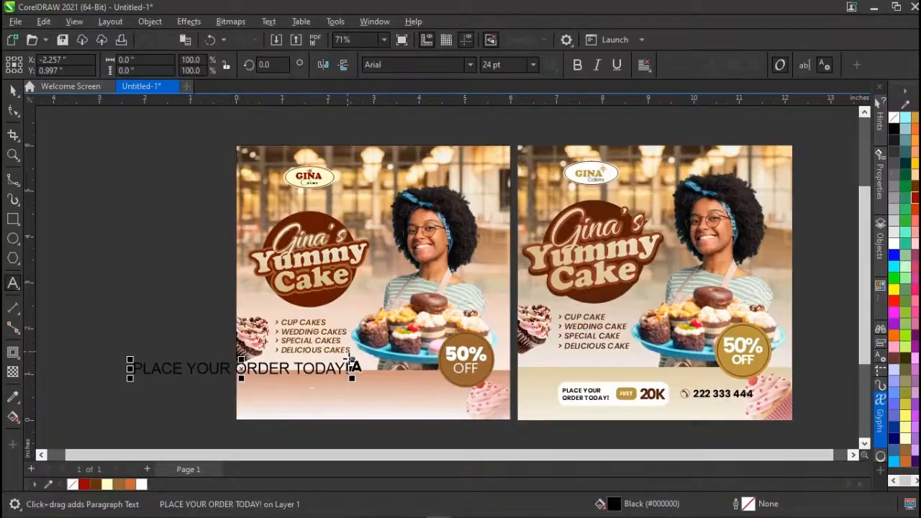
{"action": "left_click", "coordinate": [235, 370]}
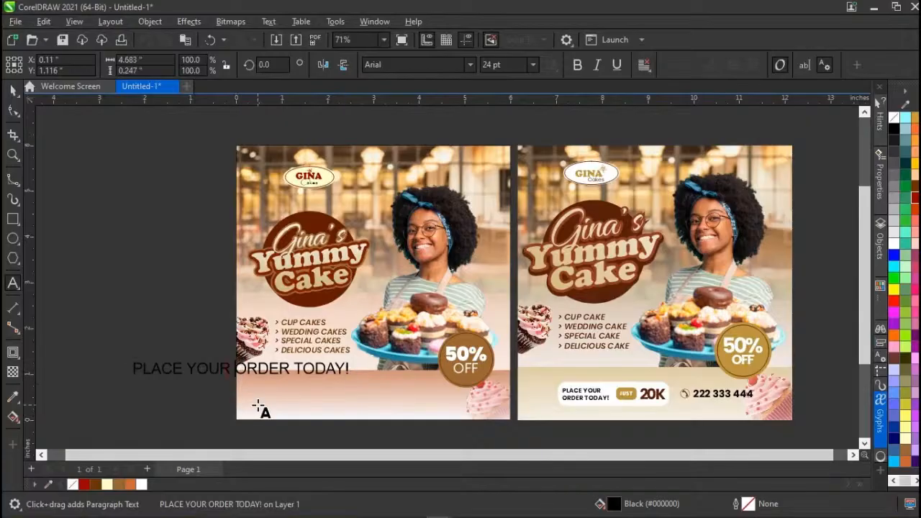
{"action": "key", "text": "ctrl+z"}
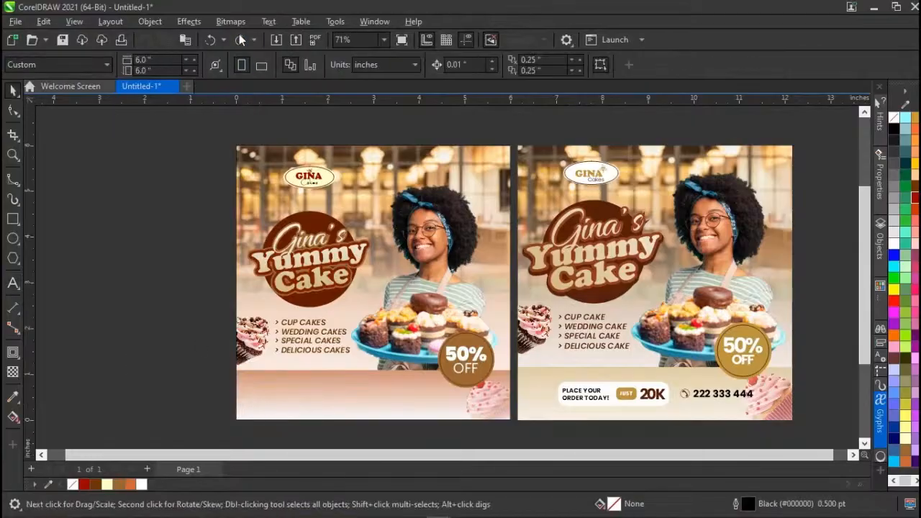
{"action": "left_click", "coordinate": [240, 39]}
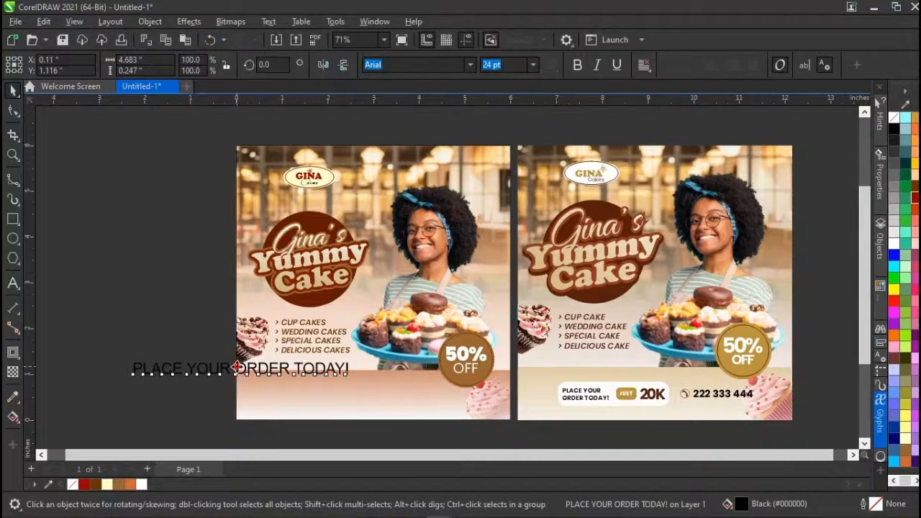
Break the order text into two lines, "PLACE YOUR" and "ORDER TODAY!".
{"action": "key", "text": "F8"}
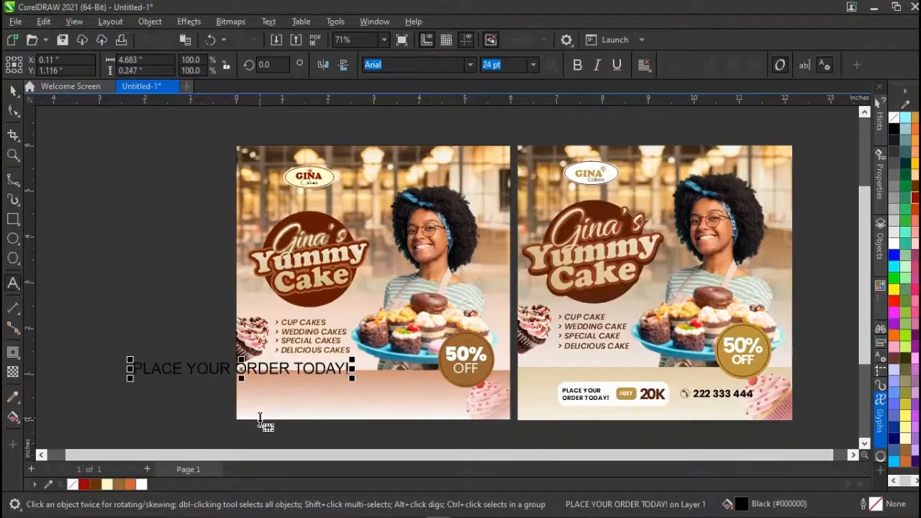
{"action": "left_click", "coordinate": [267, 370]}
{"action": "left_click", "coordinate": [196, 369]}
{"action": "key", "text": "Return"}
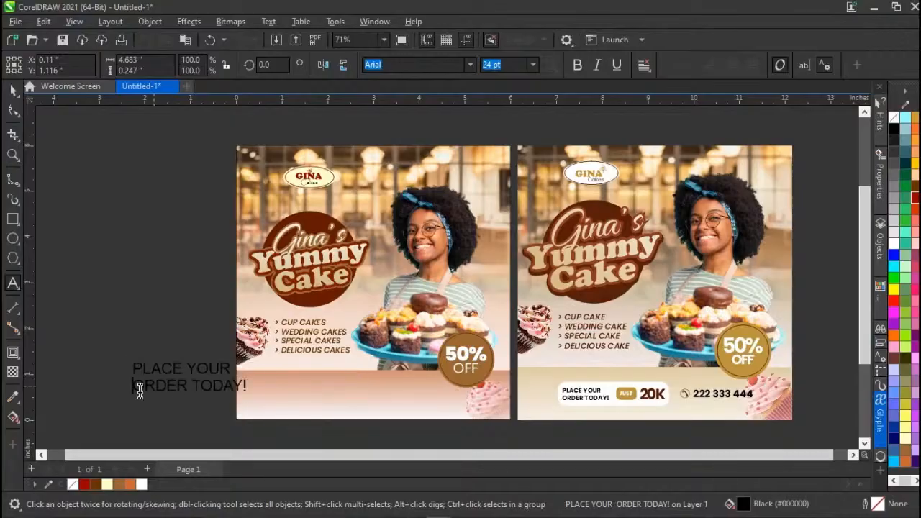
Scale the two-line order text down to about 1.24 by 0.31 inches and place it on the left part of the flyer's bottom strip.
{"action": "key", "text": "ctrl+space"}
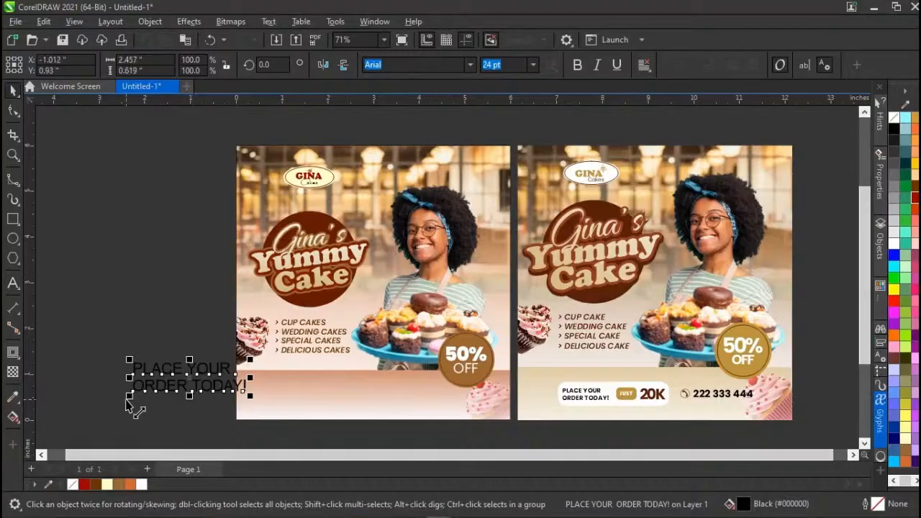
{"action": "left_click_drag", "start_coordinate": [130, 396], "coordinate": [173, 405]}
{"action": "left_click_drag", "start_coordinate": [212, 370], "coordinate": [335, 386]}
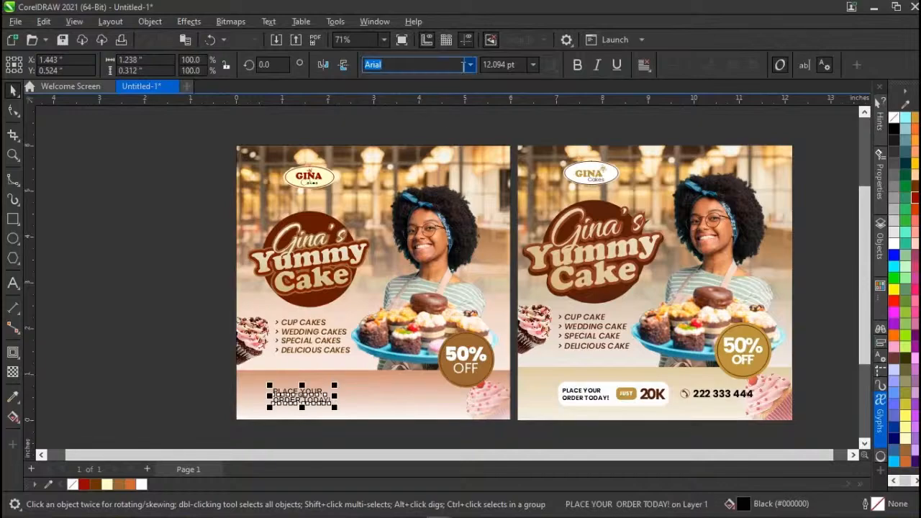
Change the order text's font to Poppins Bold.
{"action": "left_click", "coordinate": [470, 65]}
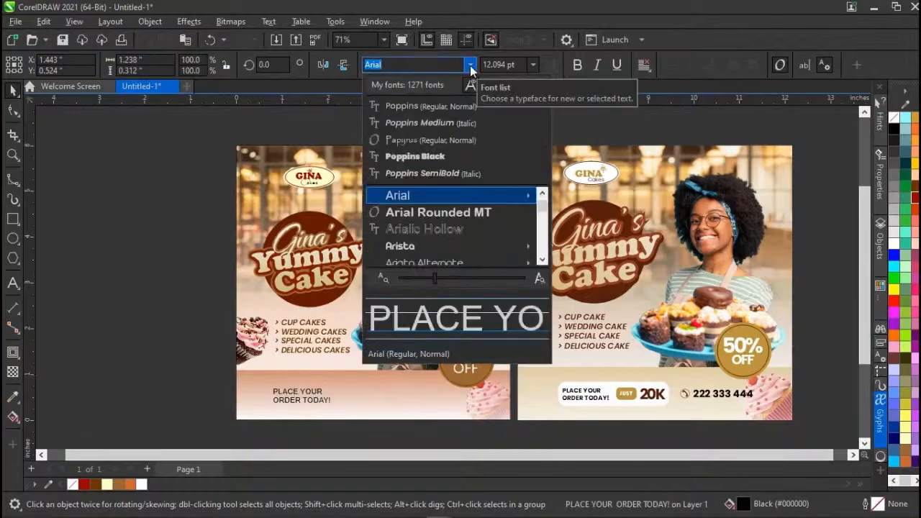
{"action": "left_click", "coordinate": [427, 106]}
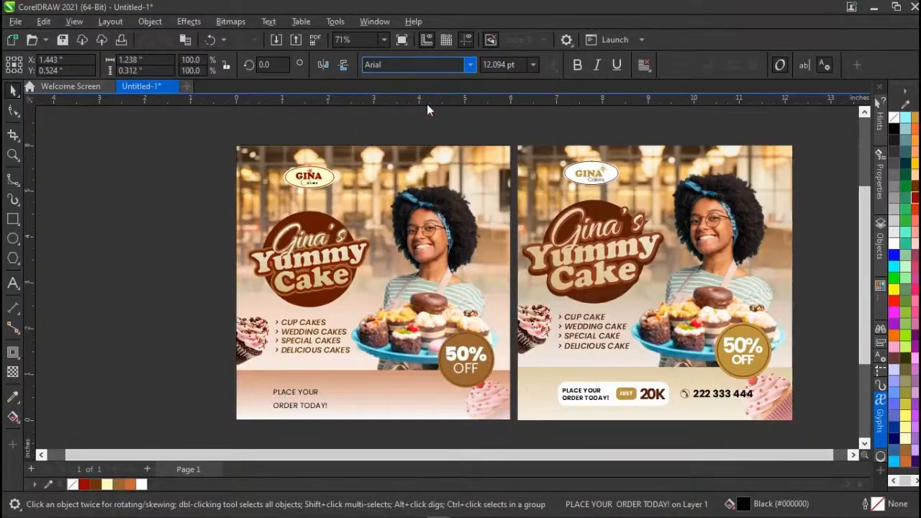
{"action": "left_click", "coordinate": [472, 65]}
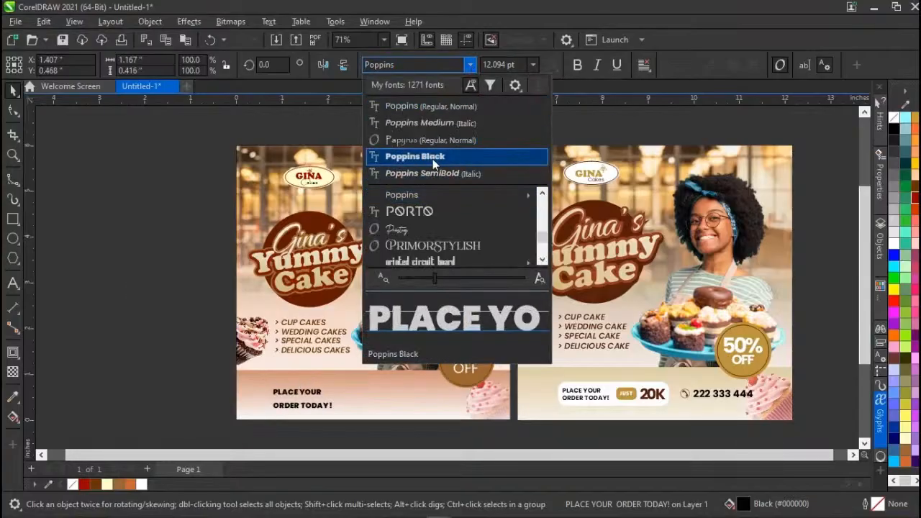
{"action": "left_click", "coordinate": [432, 106]}
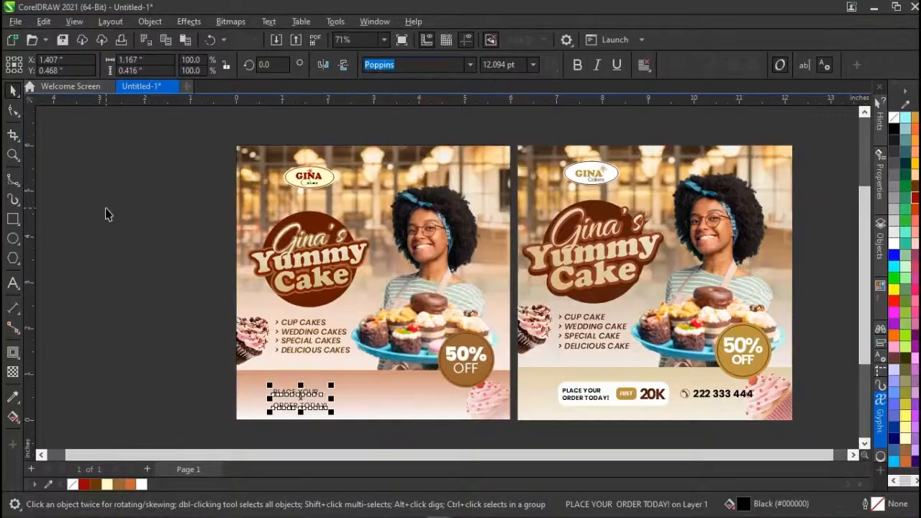
{"action": "left_click", "coordinate": [470, 64]}
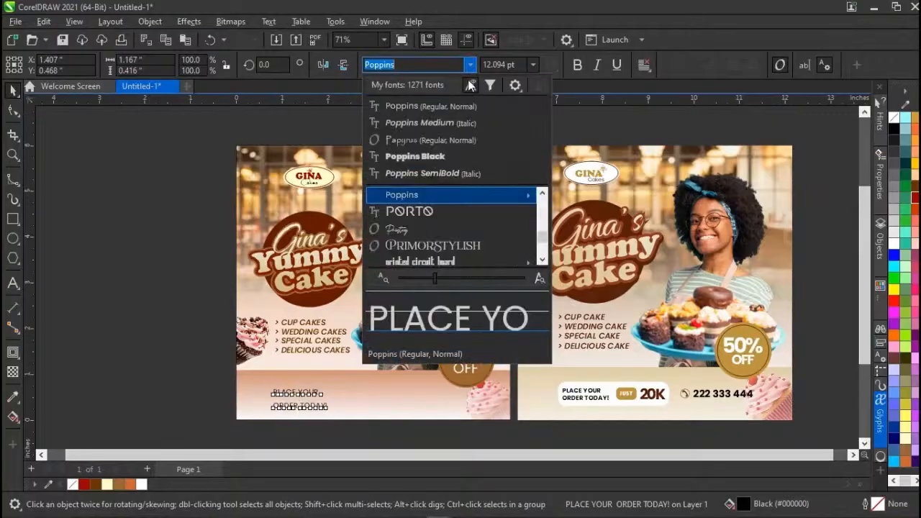
{"action": "mouse_move", "coordinate": [468, 199]}
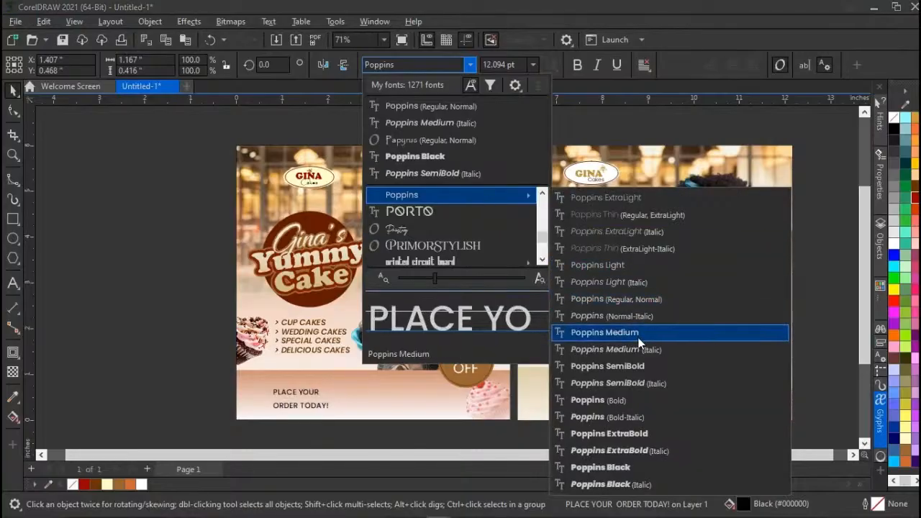
{"action": "left_click", "coordinate": [646, 401]}
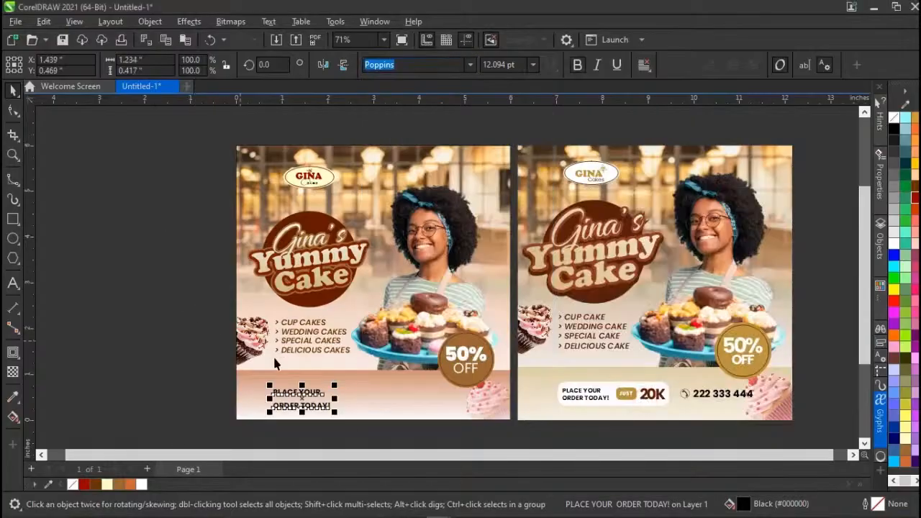
Tighten the line spacing of the order text with the Shape tool so its height is about 0.29 inches, and deselect it.
{"action": "left_click", "coordinate": [14, 111]}
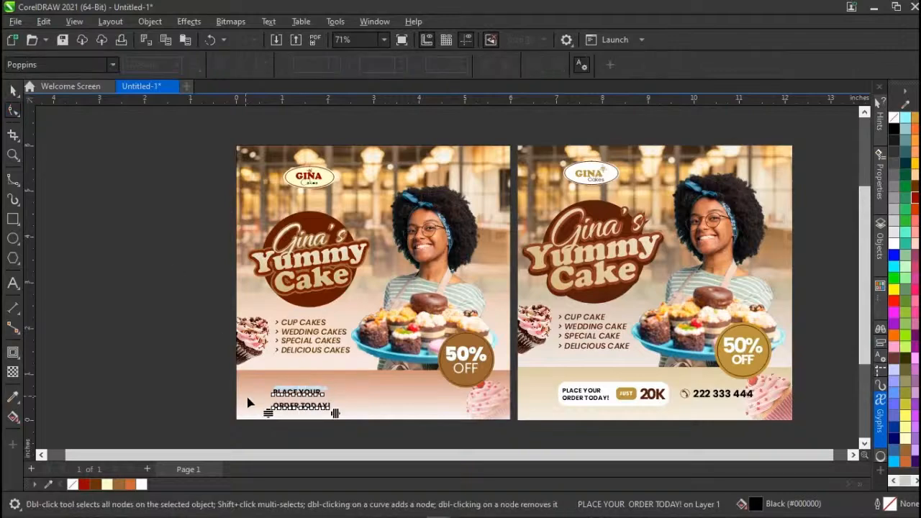
{"action": "left_click_drag", "start_coordinate": [265, 412], "coordinate": [266, 407]}
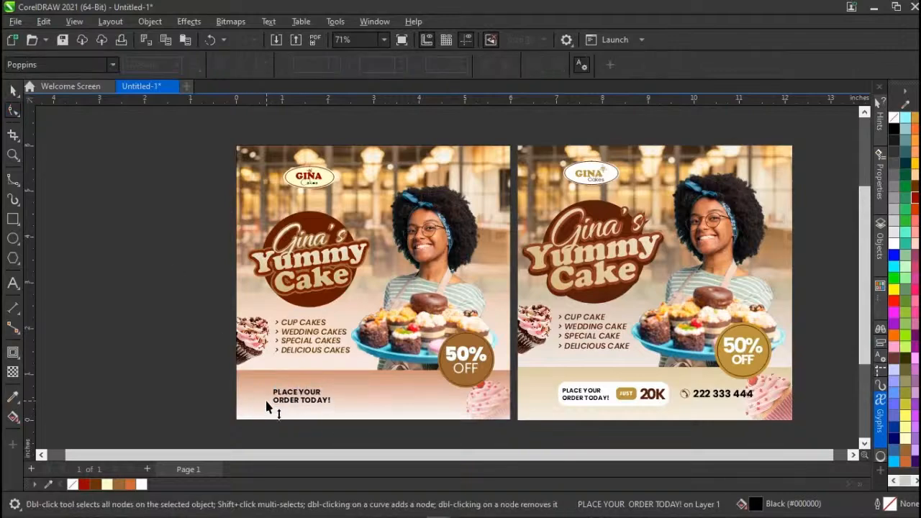
{"action": "left_click", "coordinate": [12, 90]}
{"action": "left_click", "coordinate": [151, 292]}
Move the order text slightly up to about Y 0.576 inches and align its left edge with the cake list above.
{"action": "left_click", "coordinate": [307, 398]}
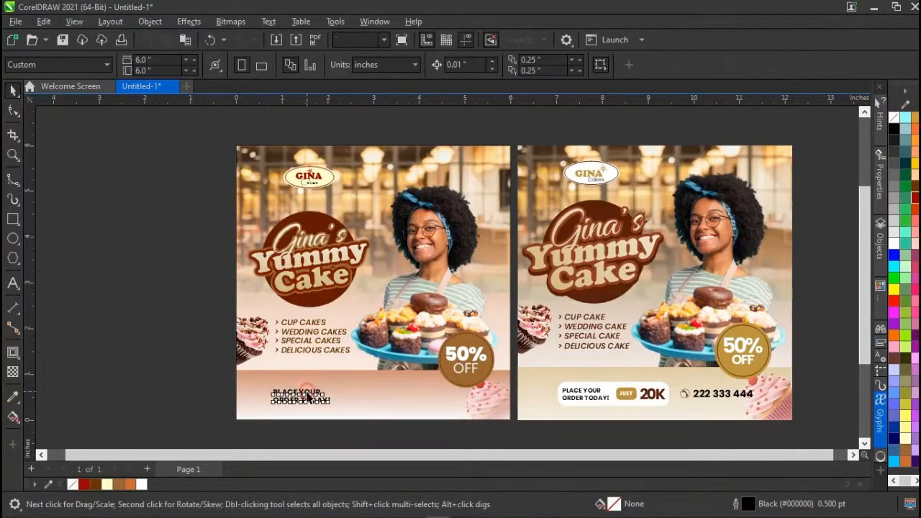
{"action": "left_click_drag", "start_coordinate": [307, 391], "coordinate": [308, 396]}
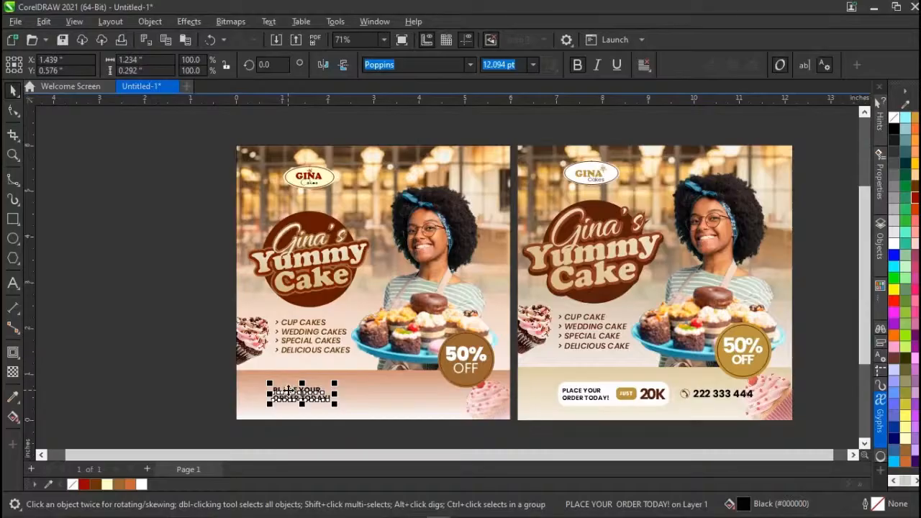
{"action": "left_click", "coordinate": [290, 352], "text": "shift"}
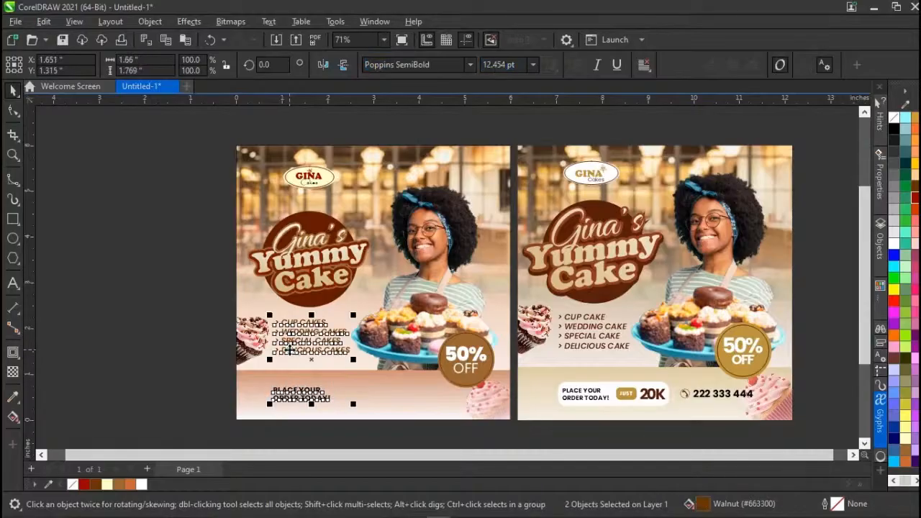
{"action": "key", "text": "l"}
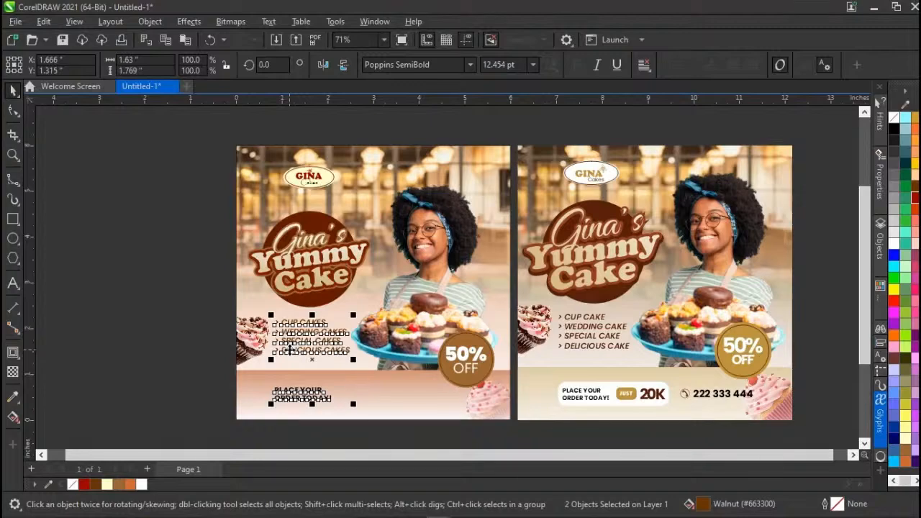
Try centring the order text under the cake list, and return it to left alignment with the list.
{"action": "key", "text": "e"}
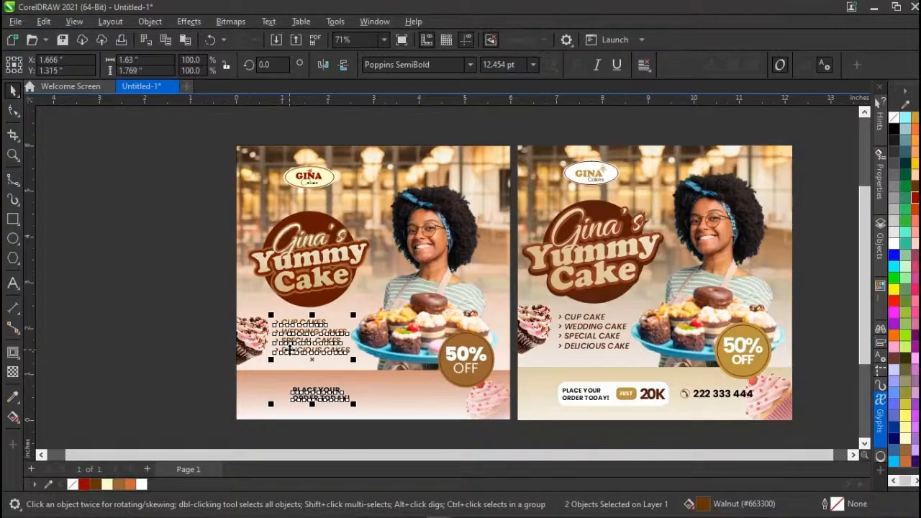
{"action": "key", "text": "l"}
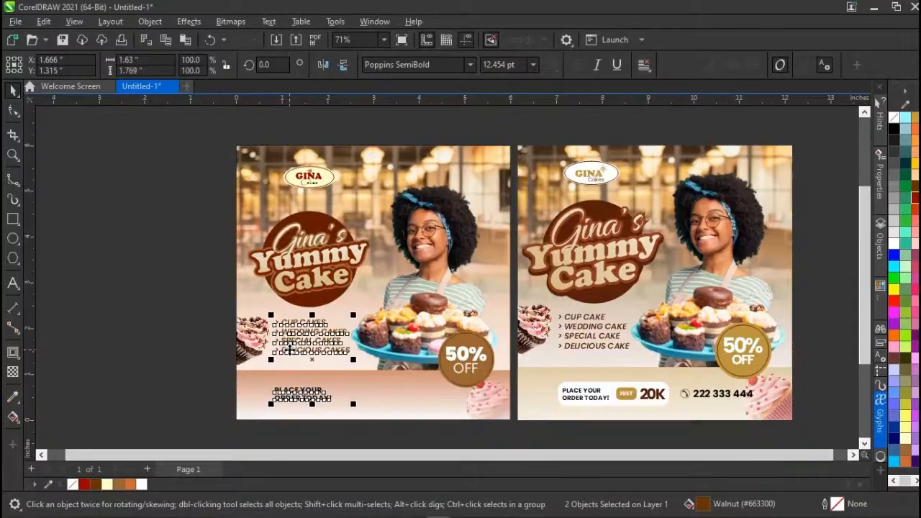
{"action": "left_click", "coordinate": [170, 355]}
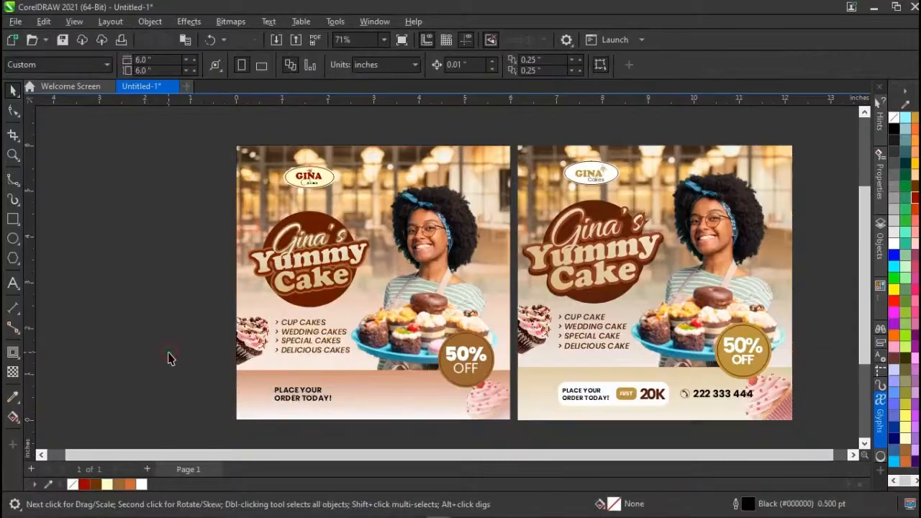
{"action": "left_click", "coordinate": [301, 398]}
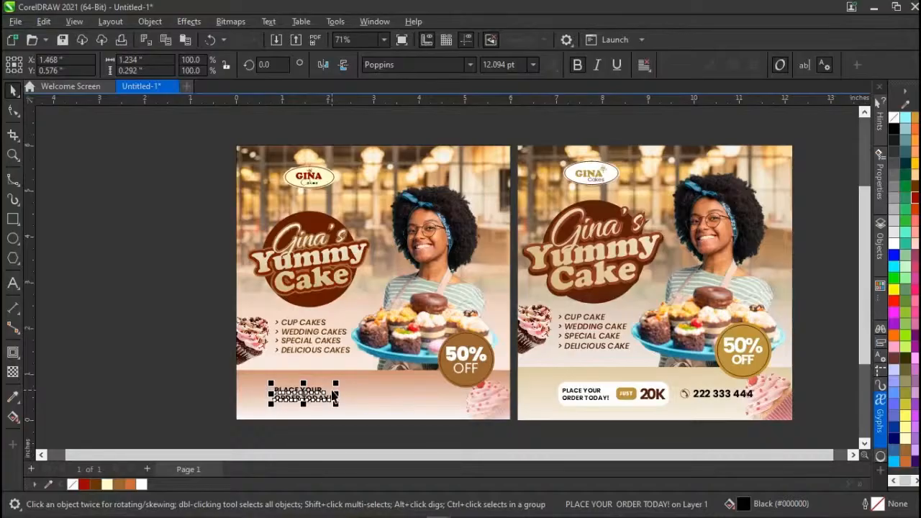
{"action": "left_click_drag", "start_coordinate": [334, 395], "coordinate": [373, 397]}
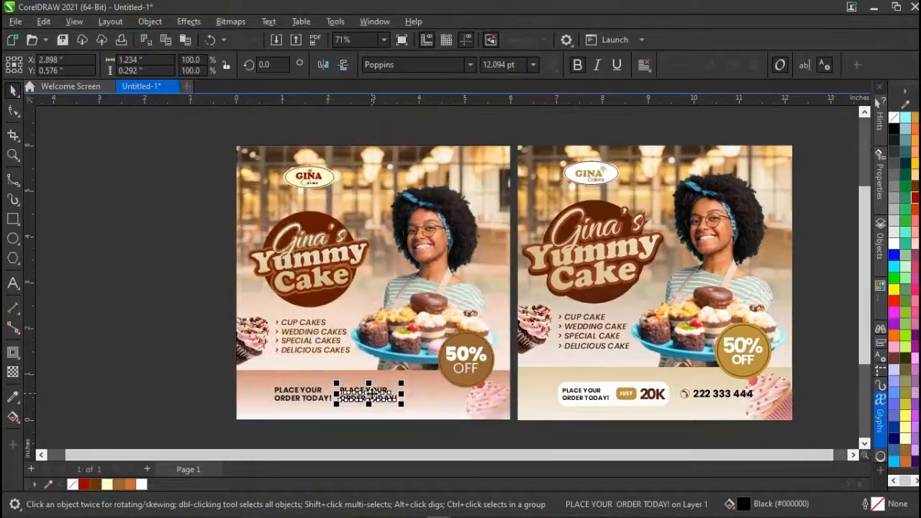
{"action": "double_click", "coordinate": [371, 393]}
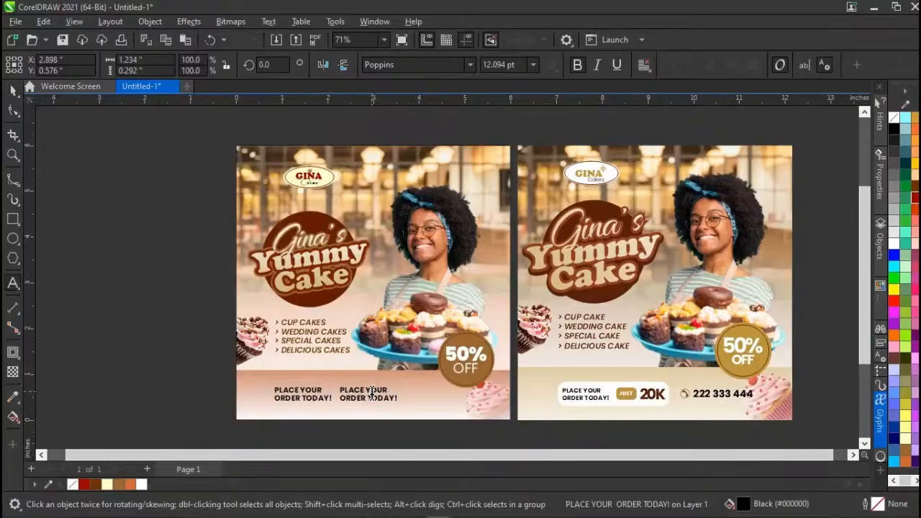
{"action": "key", "text": "ctrl+a"}
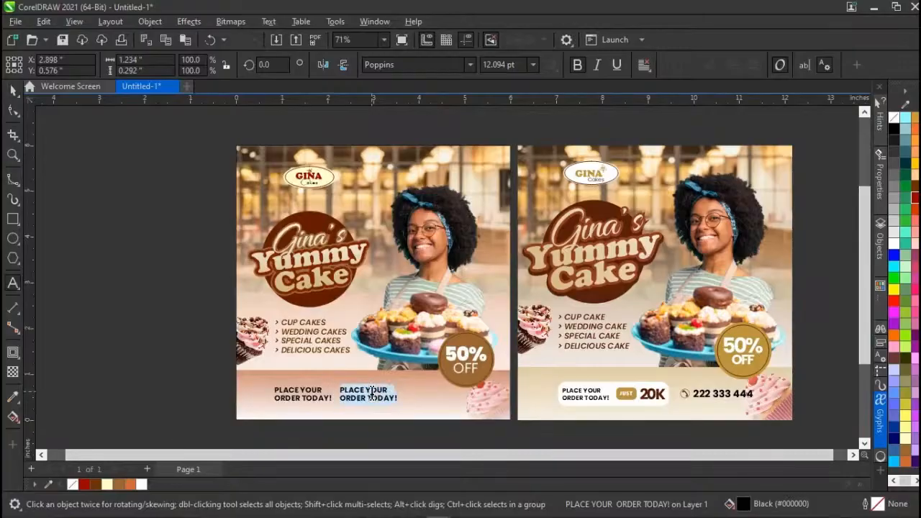
{"action": "key", "text": "Escape"}
{"action": "key", "text": "Delete"}
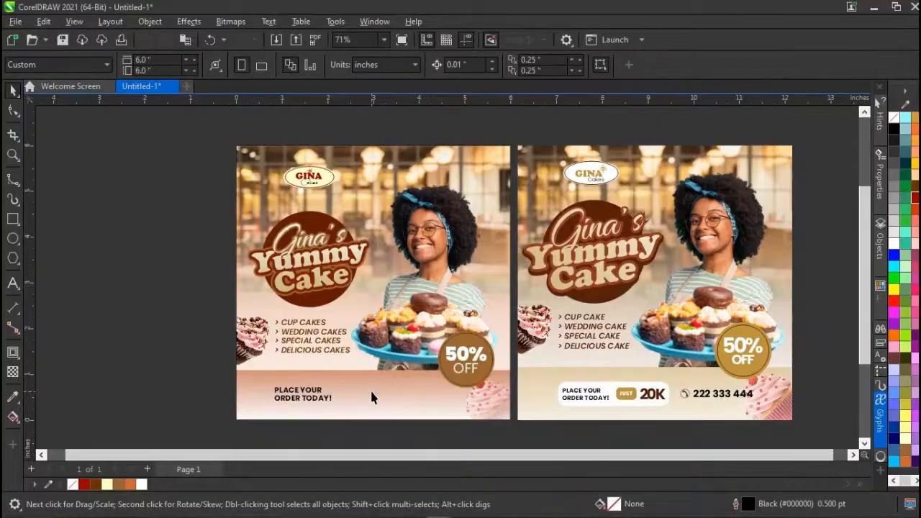
Duplicate the order text just to its right in the bottom strip and replace the copy's wording with "JUST 20K".
{"action": "left_click", "coordinate": [310, 392]}
{"action": "left_click_drag", "start_coordinate": [310, 393], "coordinate": [374, 389]}
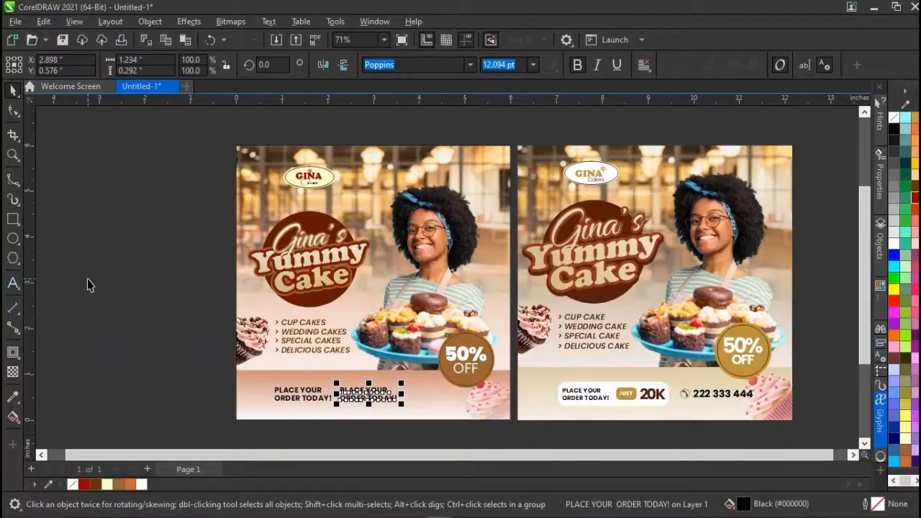
{"action": "double_click", "coordinate": [360, 391]}
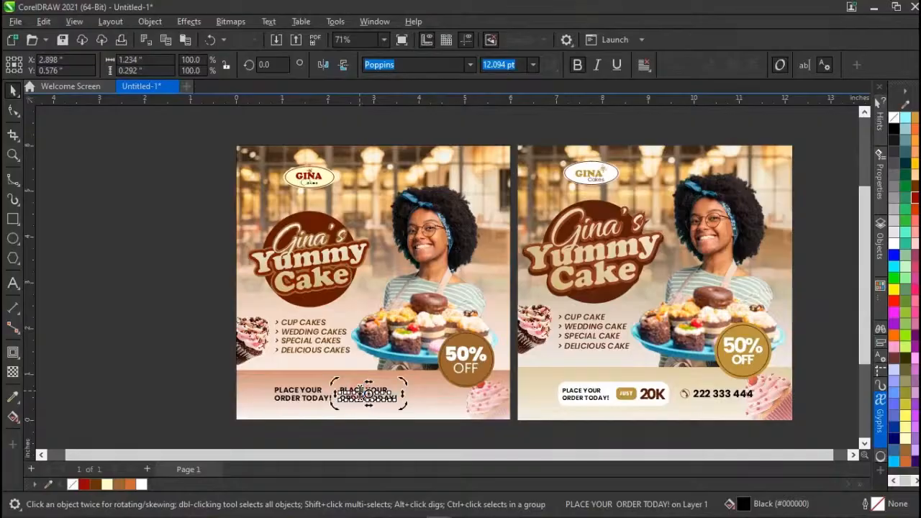
{"action": "key", "text": "ctrl+a"}
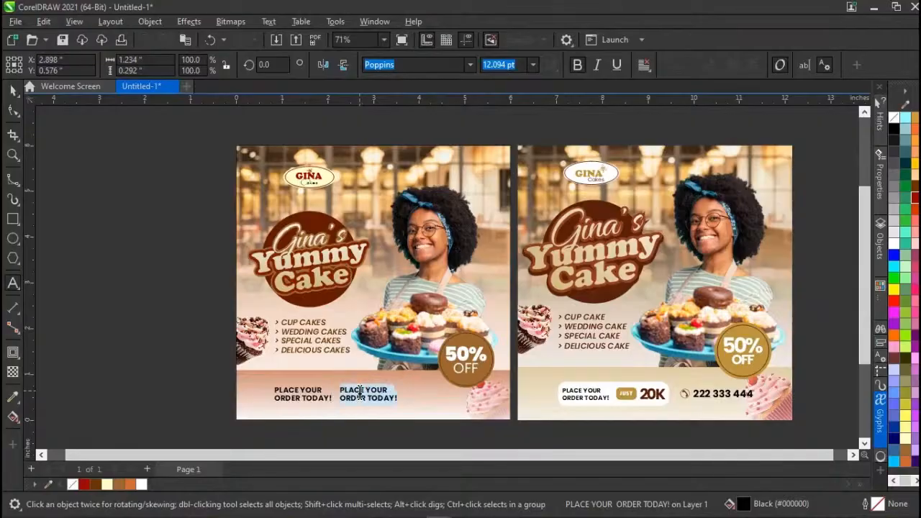
{"action": "type", "text": "JUST 20K"}
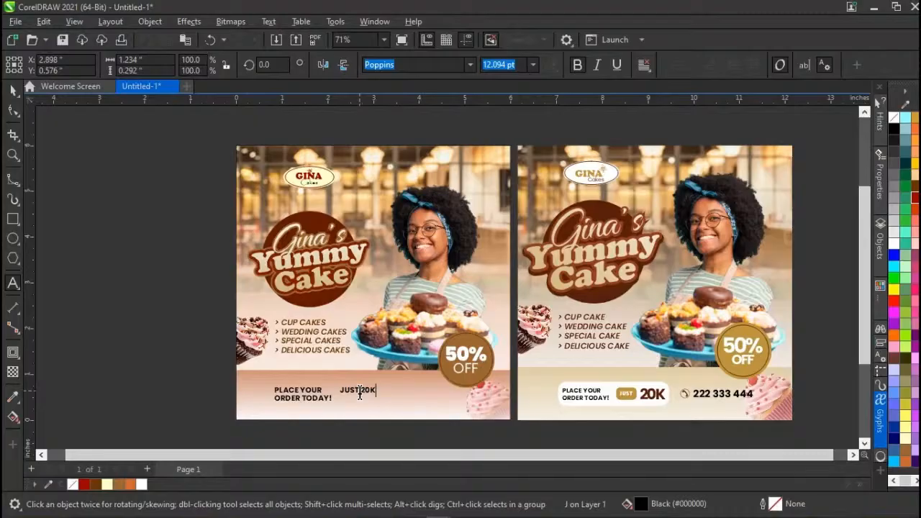
{"action": "key", "text": "Escape"}
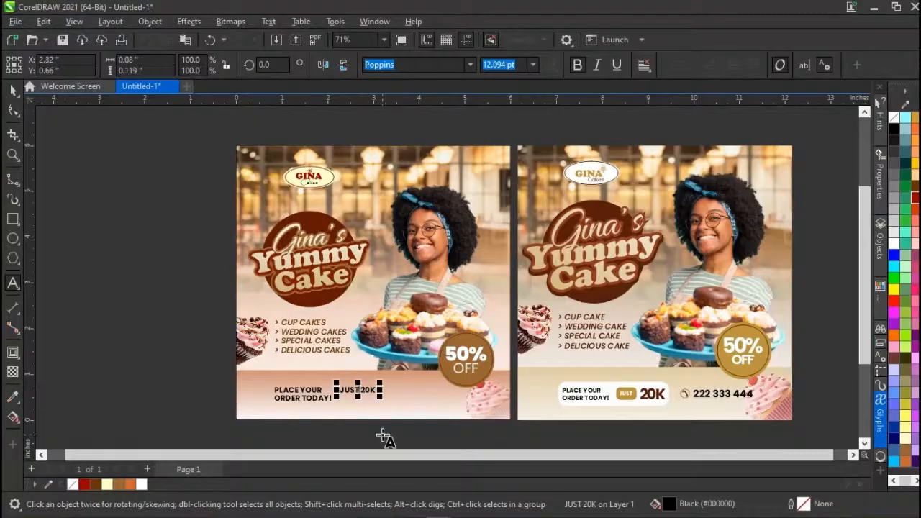
{"action": "key", "text": "ctrl+space"}
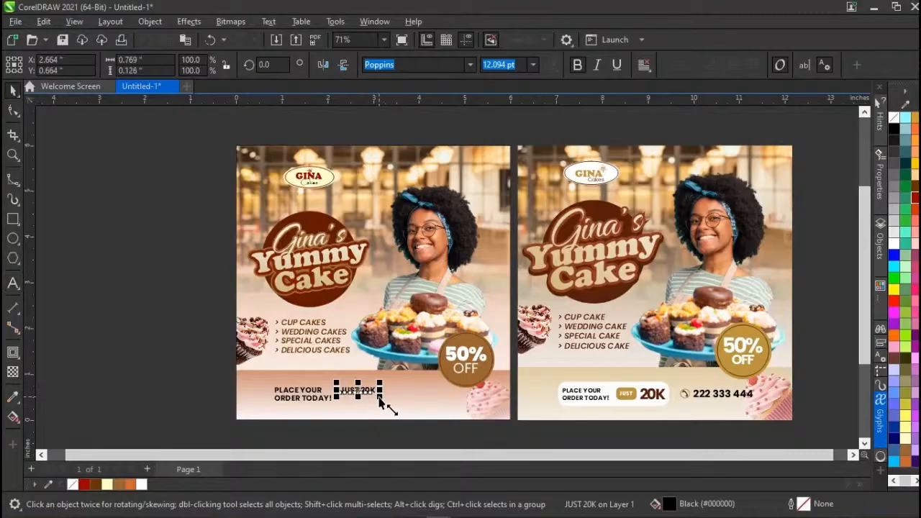
Enlarge the JUST 20K text to about 2.2 by 0.36 inches and set the word JUST to 12 pt.
{"action": "left_click_drag", "start_coordinate": [380, 395], "coordinate": [437, 435]}
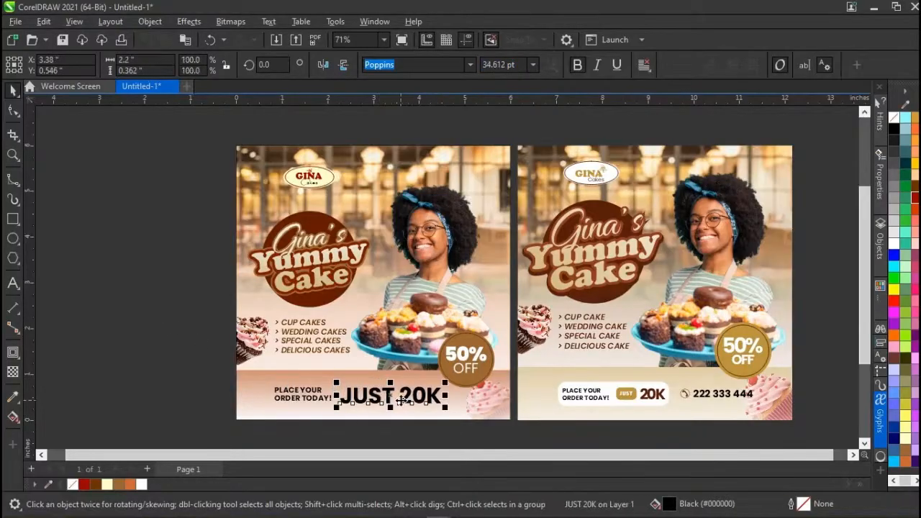
{"action": "double_click", "coordinate": [392, 402]}
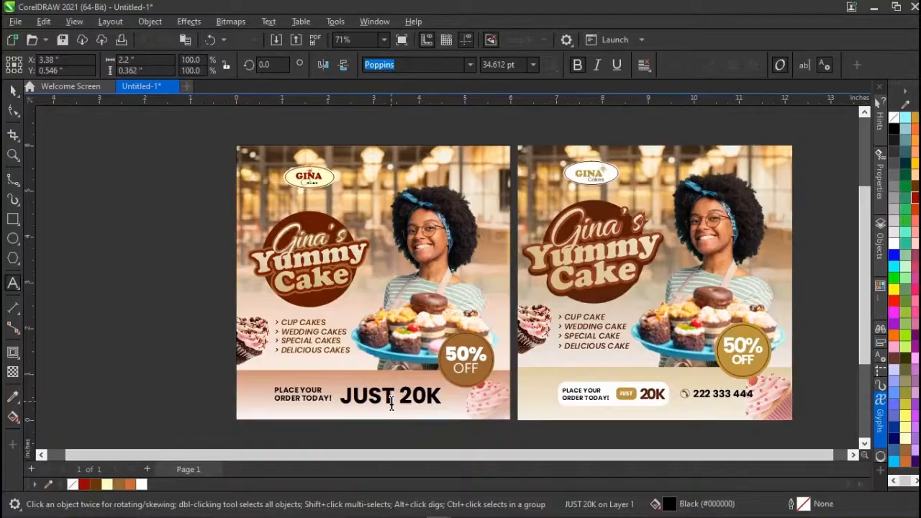
{"action": "key", "text": "shift+Left"}
{"action": "key", "text": "shift+Left"}
{"action": "key", "text": "shift+Left"}
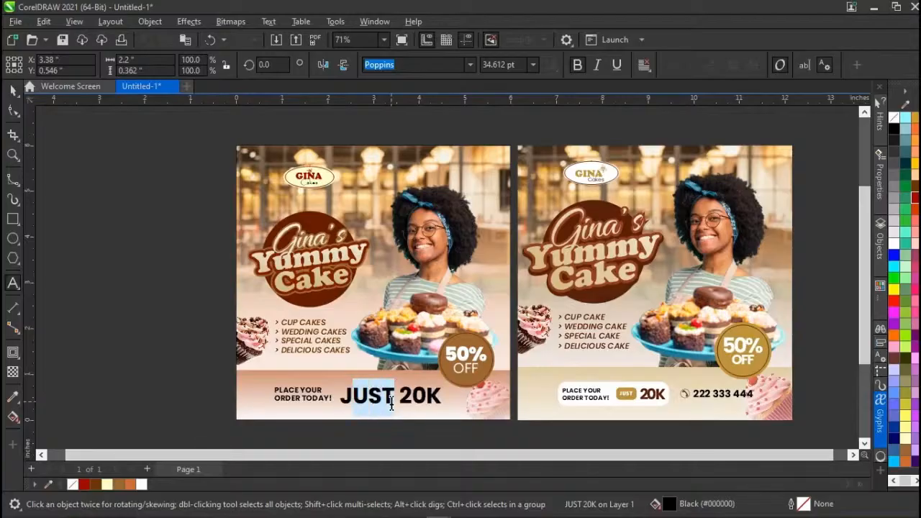
{"action": "key", "text": "shift+Left"}
{"action": "left_click", "coordinate": [533, 66]}
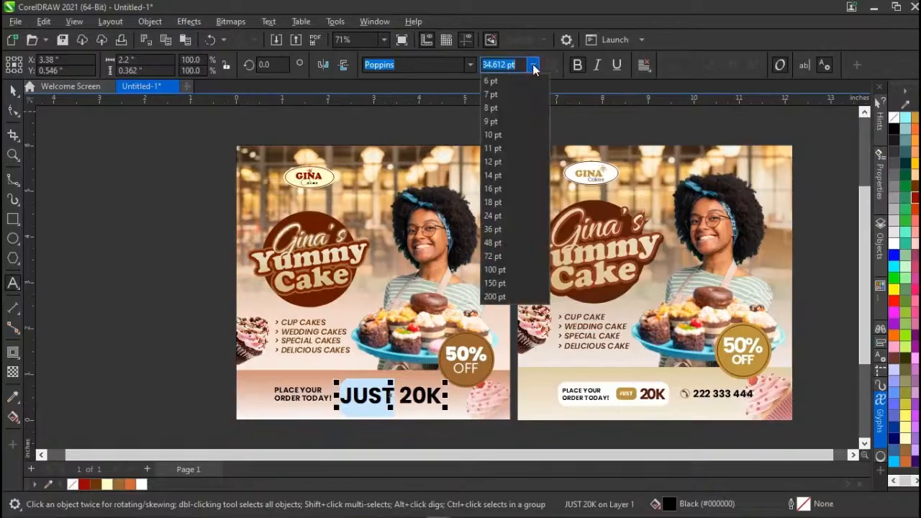
{"action": "left_click", "coordinate": [498, 163]}
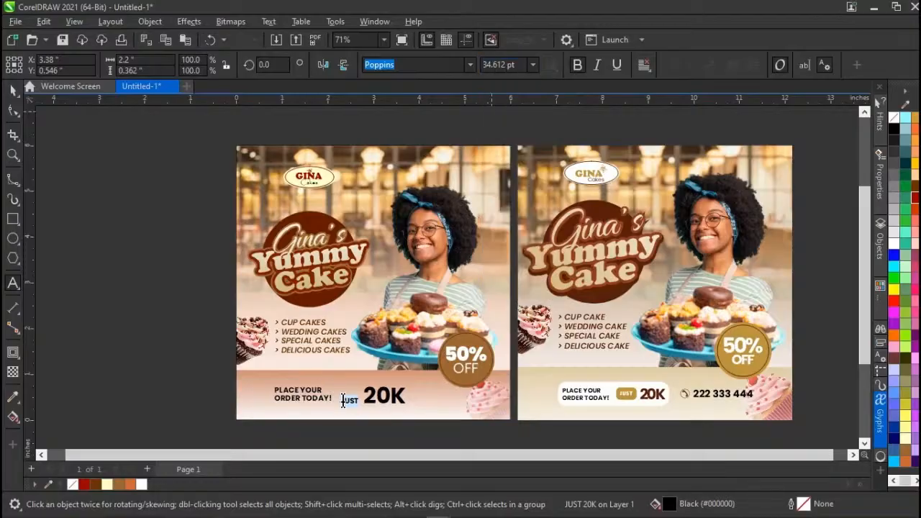
{"action": "key", "text": "Escape"}
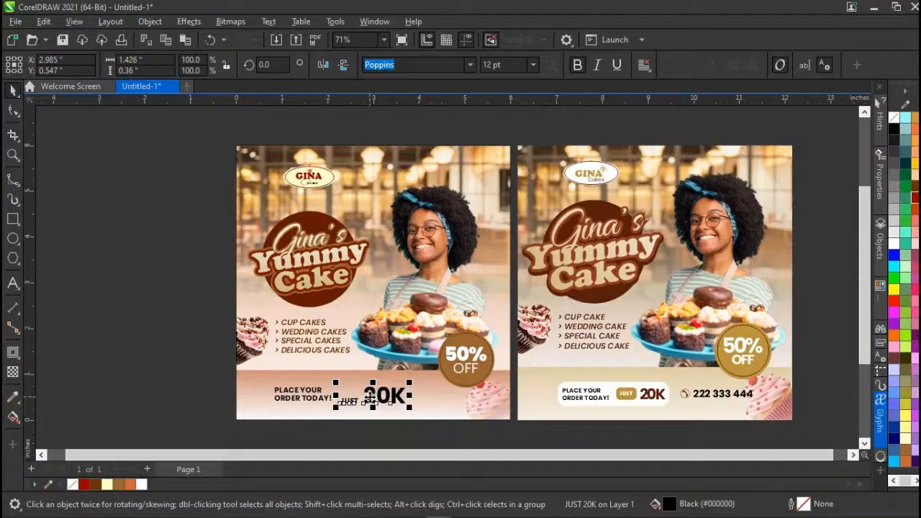
Break the JUST 20K text apart into separate words and align their centres on one horizontal line.
{"action": "key", "text": "ctrl+k"}
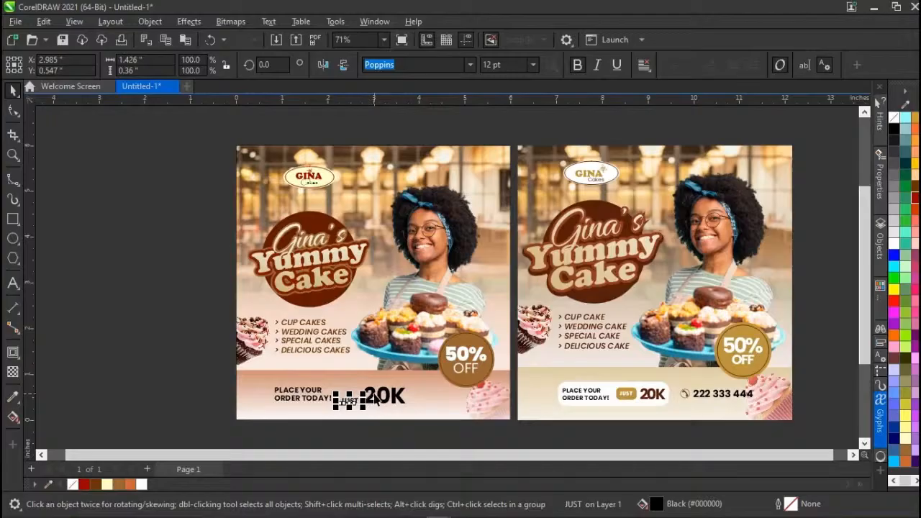
{"action": "left_click", "coordinate": [374, 398], "text": "shift"}
{"action": "key", "text": "e"}
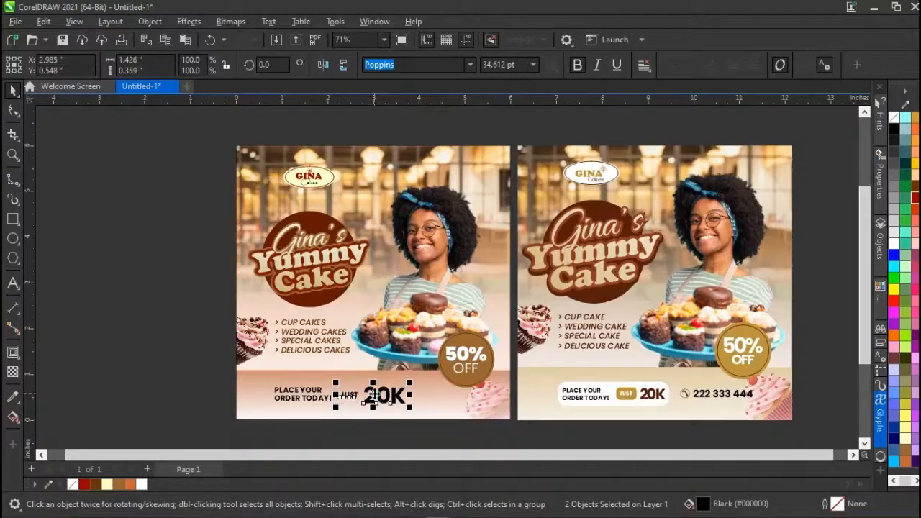
{"action": "left_click", "coordinate": [171, 385]}
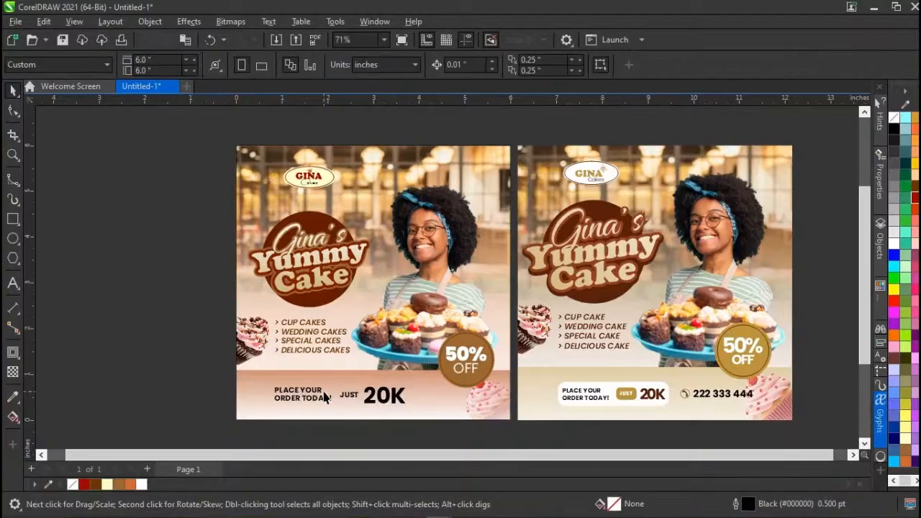
{"action": "left_click", "coordinate": [356, 395]}
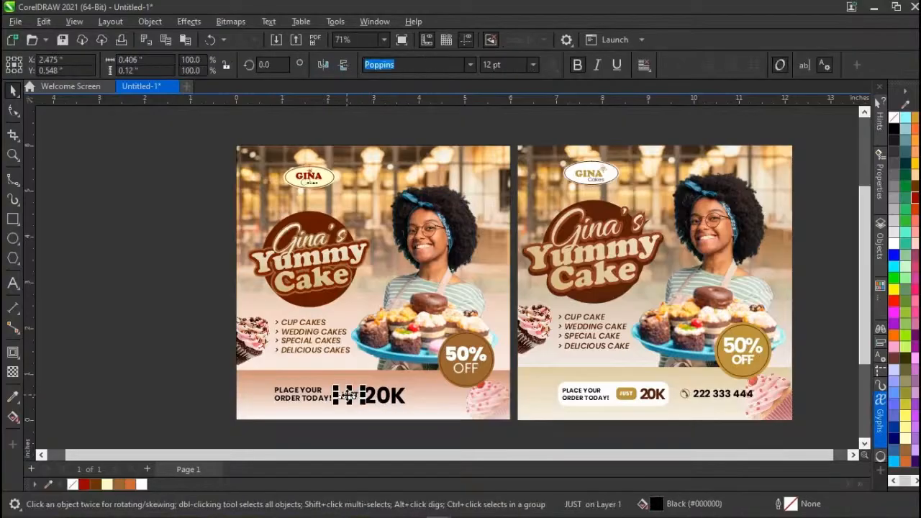
{"action": "left_click", "coordinate": [376, 395], "text": "shift"}
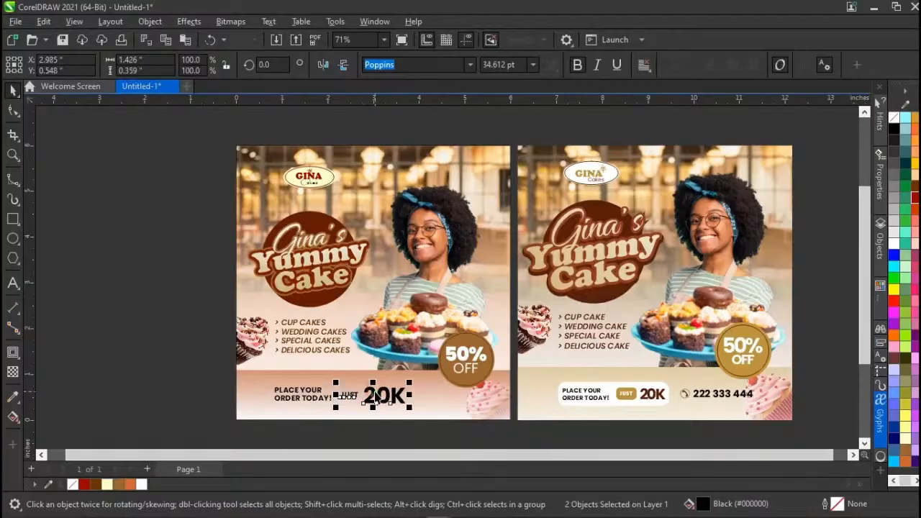
{"action": "left_click", "coordinate": [221, 366]}
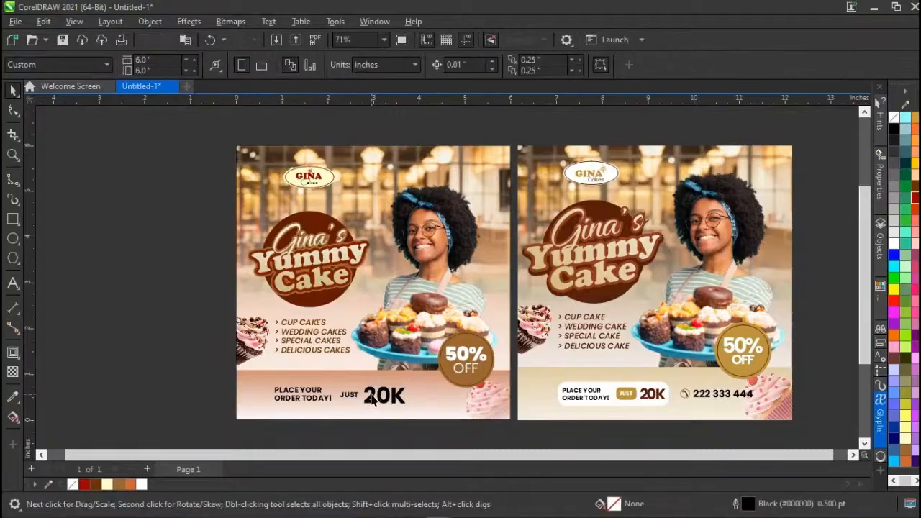
Scale the 20K text down slightly to about 0.85 by 0.34 inches and deselect it.
{"action": "left_click", "coordinate": [373, 397]}
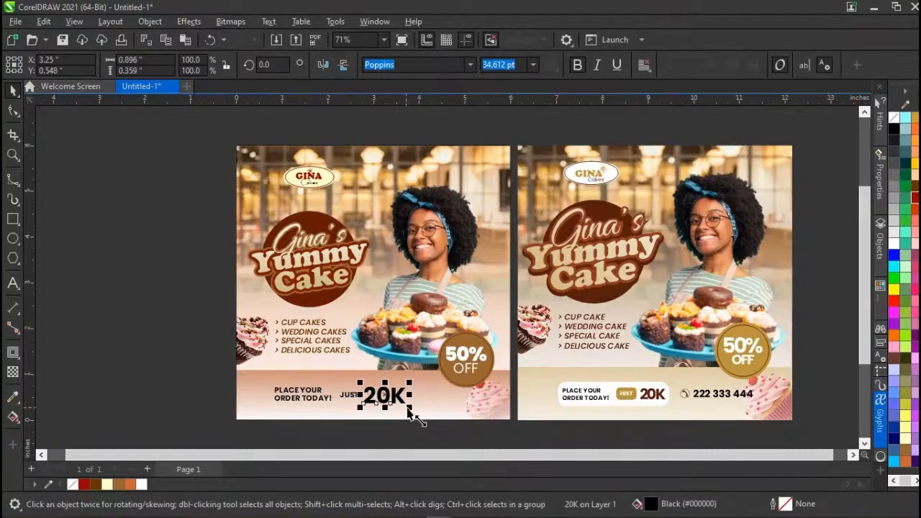
{"action": "left_click_drag", "start_coordinate": [411, 411], "coordinate": [408, 412]}
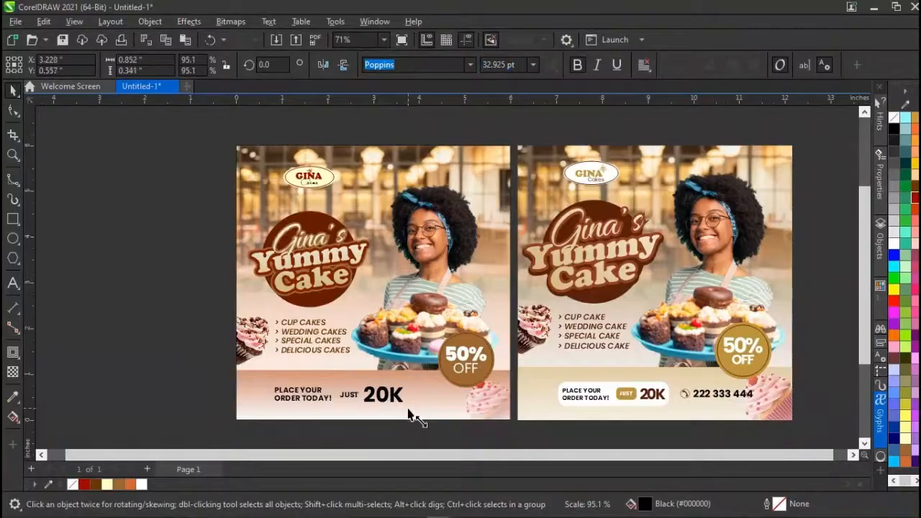
{"action": "left_click", "coordinate": [216, 395]}
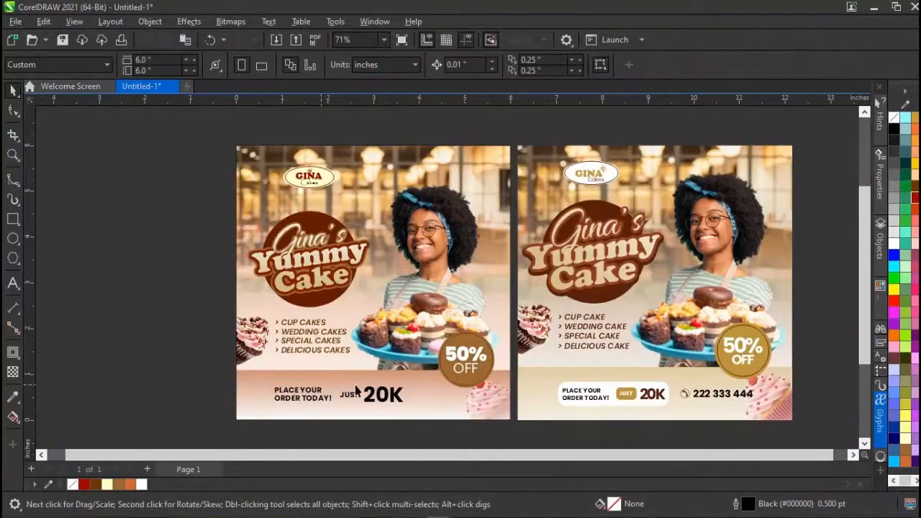
Draw a rectangle about 3.14 by 0.56 inches around the order text and JUST 20K in the bottom strip.
{"action": "left_click", "coordinate": [12, 221]}
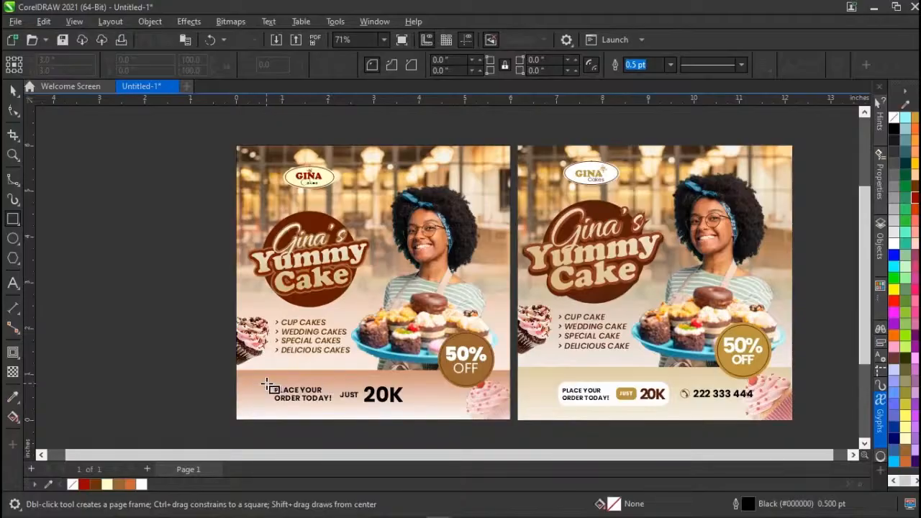
{"action": "left_click_drag", "start_coordinate": [267, 382], "coordinate": [412, 408]}
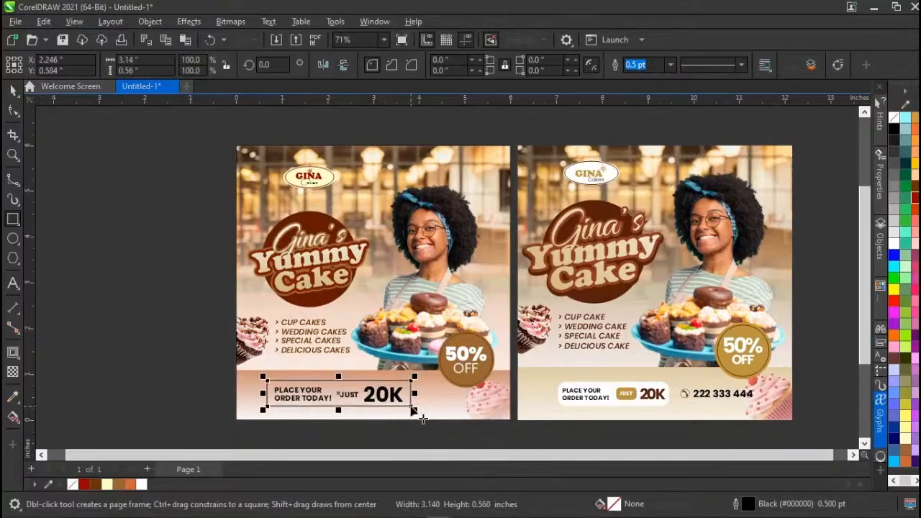
{"action": "key", "text": "space"}
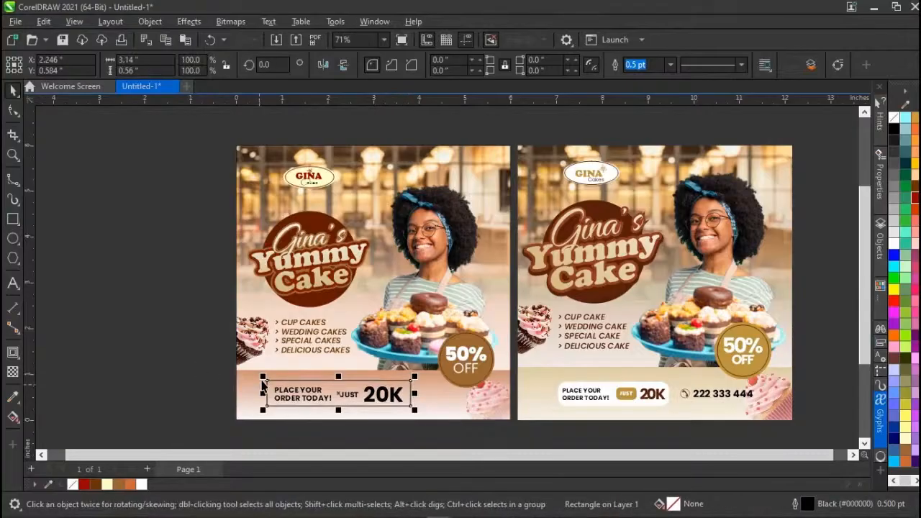
Round all corners of the rectangle around the order text to a radius of about 0.18 inches with the Shape tool.
{"action": "scroll", "coordinate": [269, 387], "scroll_direction": "up", "scroll_amount": 3}
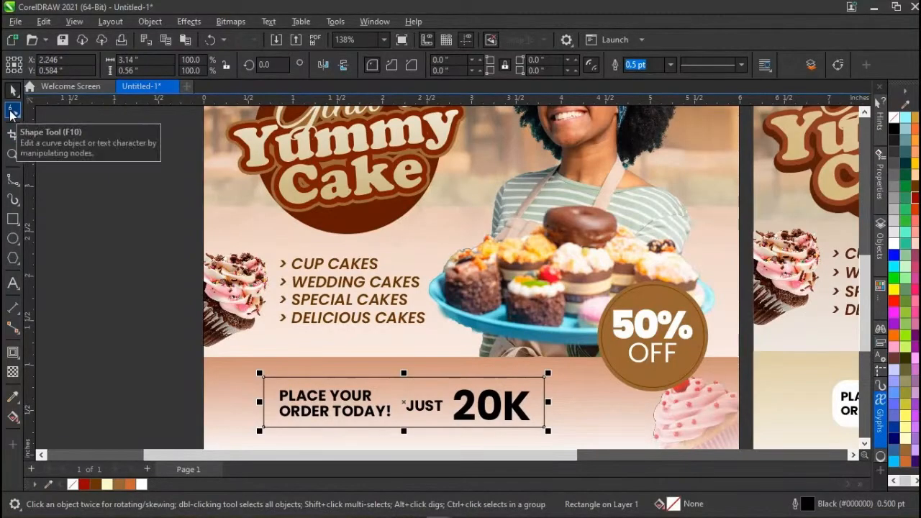
{"action": "left_click", "coordinate": [11, 113]}
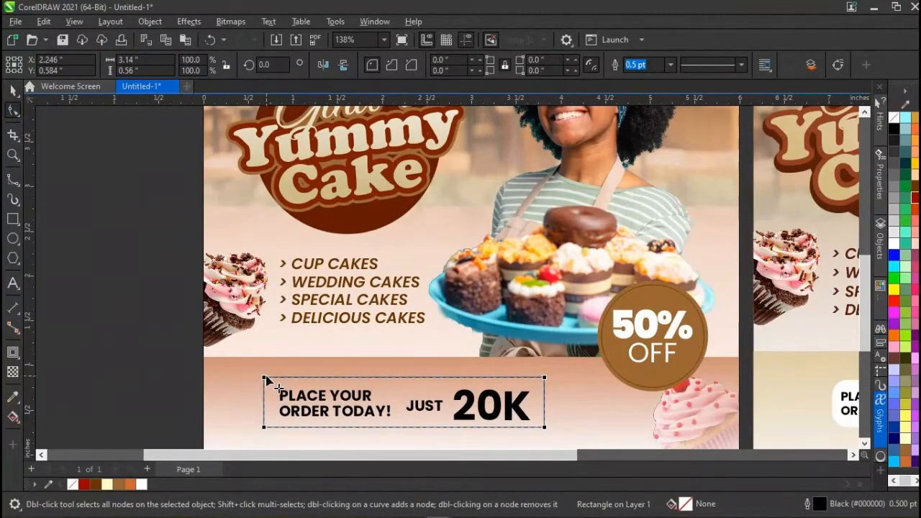
{"action": "left_click_drag", "start_coordinate": [265, 378], "coordinate": [280, 378]}
{"action": "key", "text": "space"}
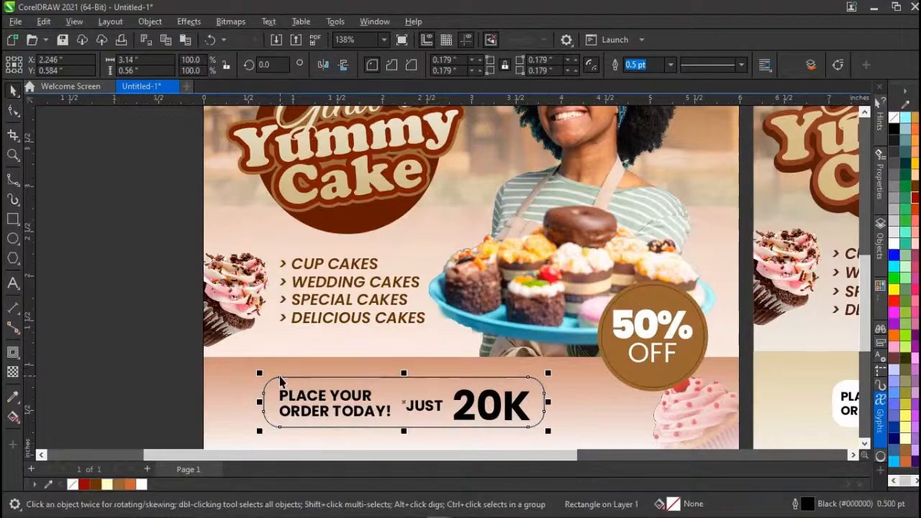
Scale the rounded rectangle around the order text down to about 3.06 by 0.55 inches.
{"action": "left_click_drag", "start_coordinate": [548, 373], "coordinate": [553, 379]}
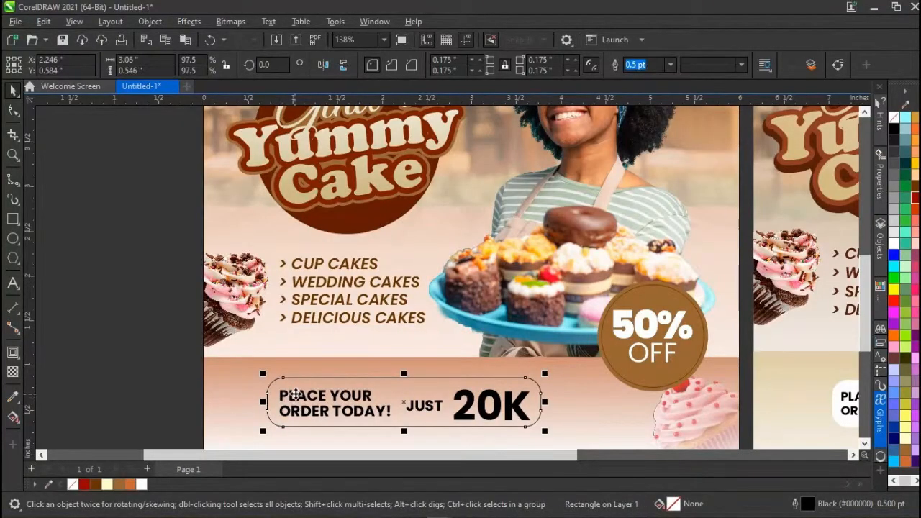
{"action": "left_click", "coordinate": [306, 404]}
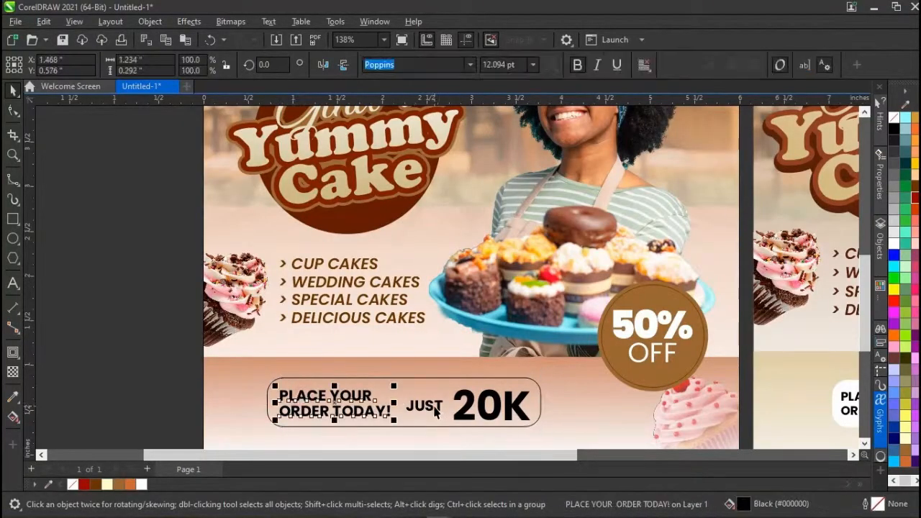
{"action": "left_click", "coordinate": [430, 407]}
{"action": "scroll", "coordinate": [435, 407], "scroll_direction": "right", "scroll_amount": 3}
{"action": "scroll", "coordinate": [382, 403], "scroll_direction": "right", "scroll_amount": 1}
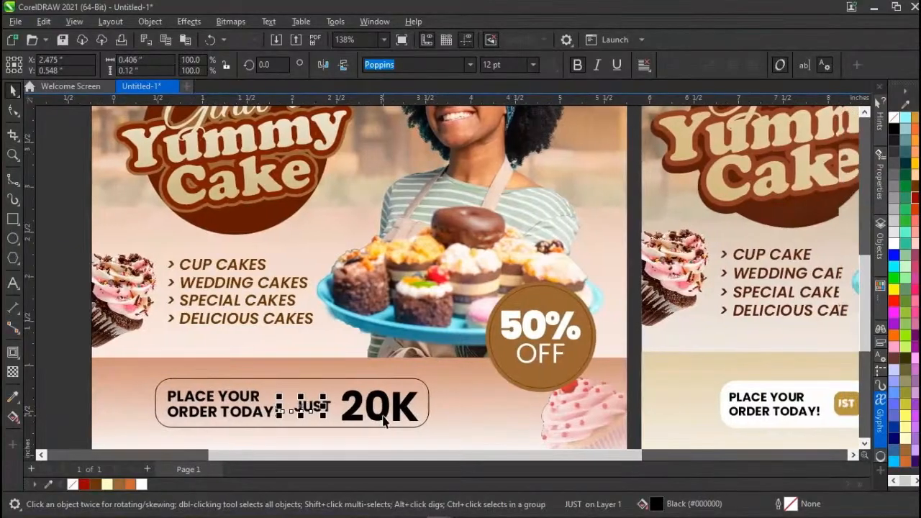
Make a reduced copy of the rounded rectangle, narrow it to about 0.56 by 0.22 inches, and centre it on the word JUST.
{"action": "left_click", "coordinate": [323, 386]}
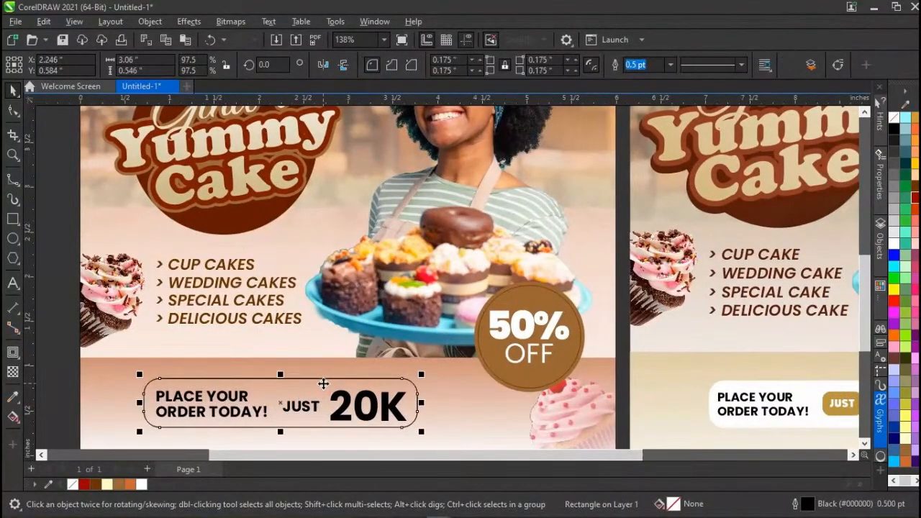
{"action": "left_click_drag", "start_coordinate": [421, 375], "coordinate": [338, 391]}
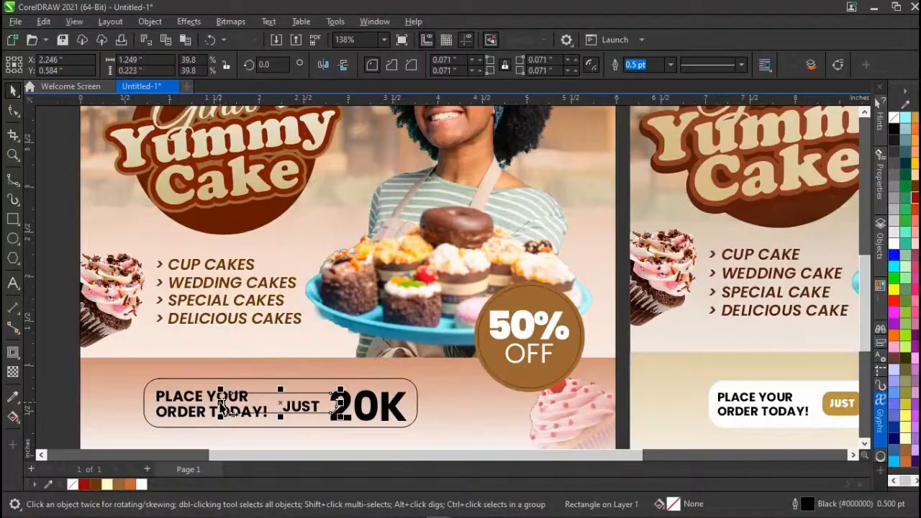
{"action": "left_click_drag", "start_coordinate": [224, 407], "coordinate": [274, 416]}
{"action": "key", "text": "Down"}
{"action": "key", "text": "Down"}
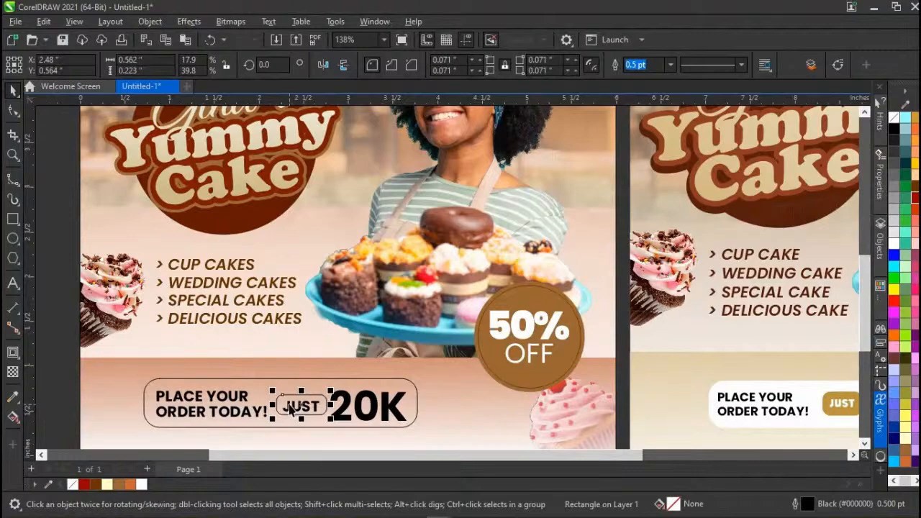
{"action": "left_click", "coordinate": [288, 405], "text": "shift"}
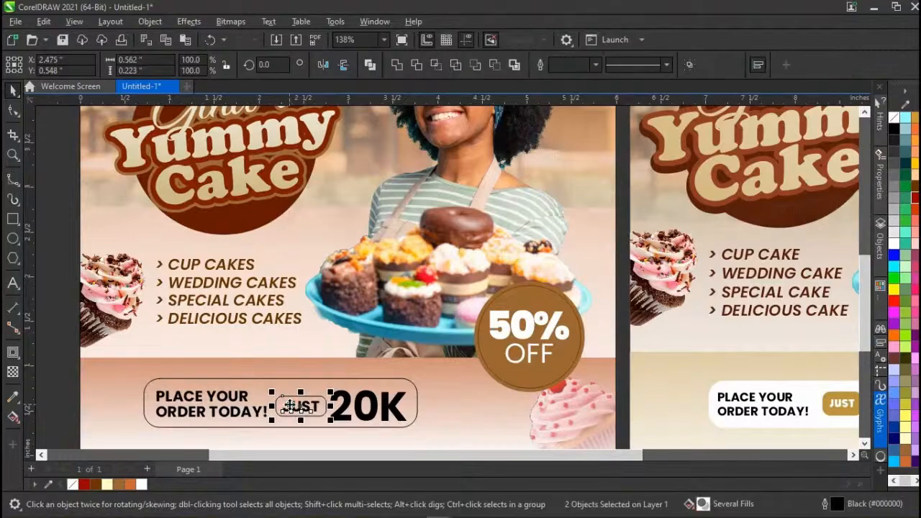
{"action": "left_click", "coordinate": [68, 402]}
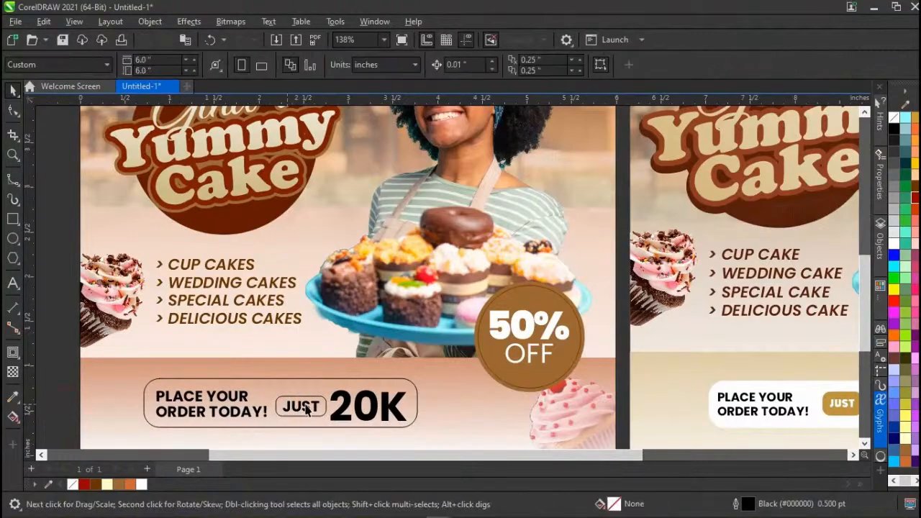
Scale the 20K text down slightly to clear the small box around JUST.
{"action": "left_click", "coordinate": [348, 412]}
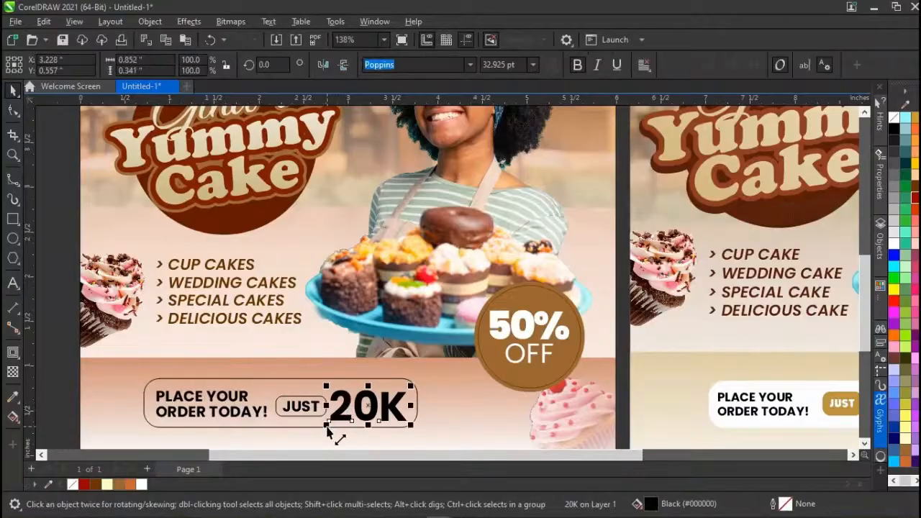
{"action": "mouse_move", "coordinate": [328, 432]}
{"action": "left_mouse_down"}
{"action": "mouse_move", "coordinate": [339, 434]}
{"action": "mouse_move", "coordinate": [315, 421]}
{"action": "left_mouse_up"}
Fill the small rounded box over JUST with brown #996633 and remove its outline.
{"action": "left_click", "coordinate": [314, 421]}
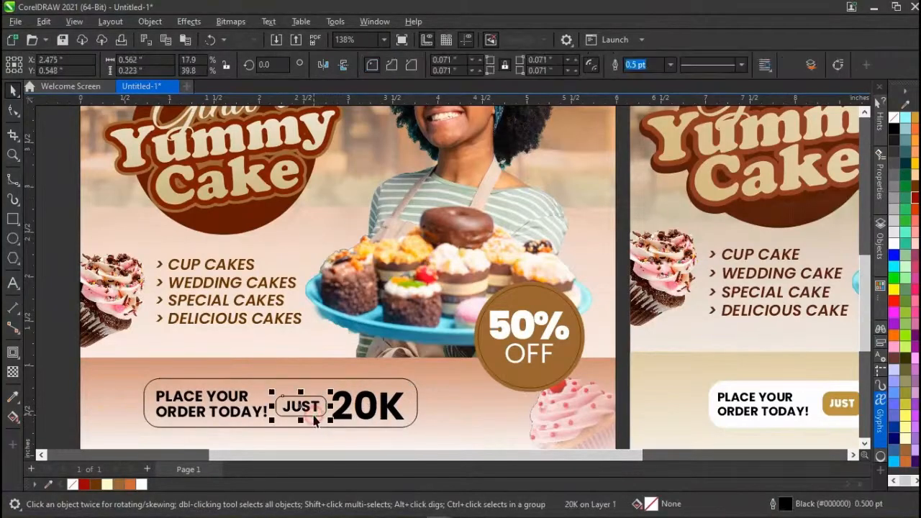
{"action": "left_click", "coordinate": [118, 486]}
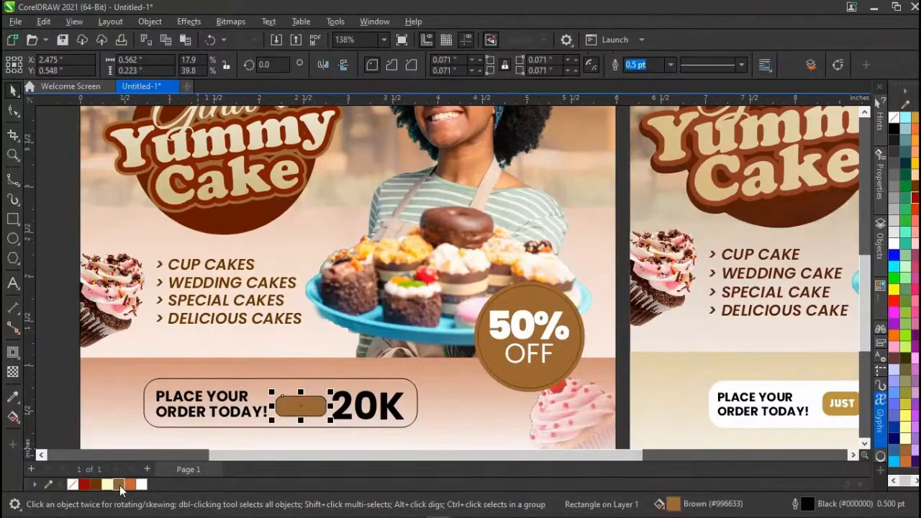
{"action": "right_click", "coordinate": [76, 487]}
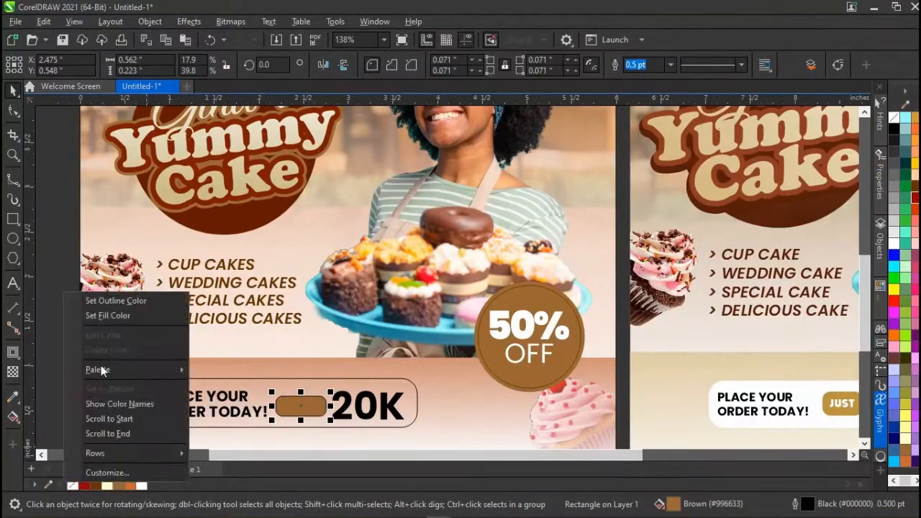
{"action": "left_click", "coordinate": [121, 303]}
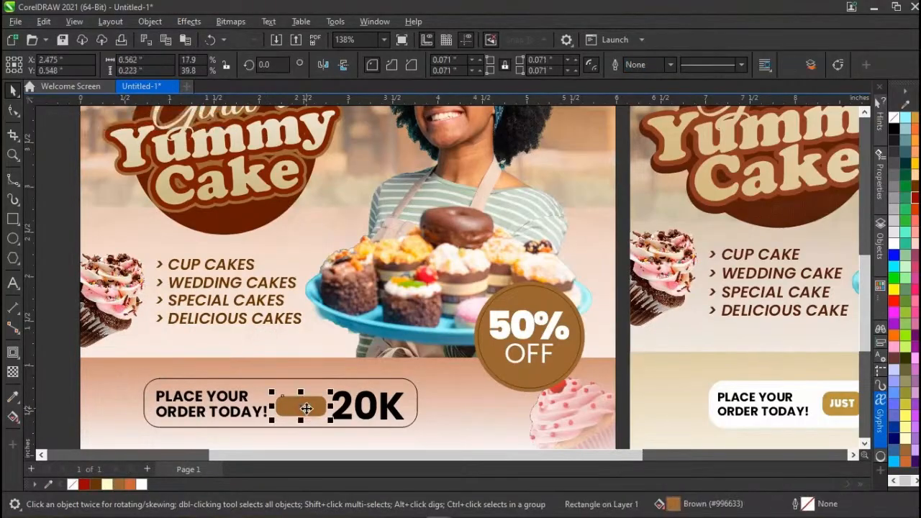
Move the brown box behind the word JUST and colour the word white.
{"action": "key", "text": "ctrl+Page_Down"}
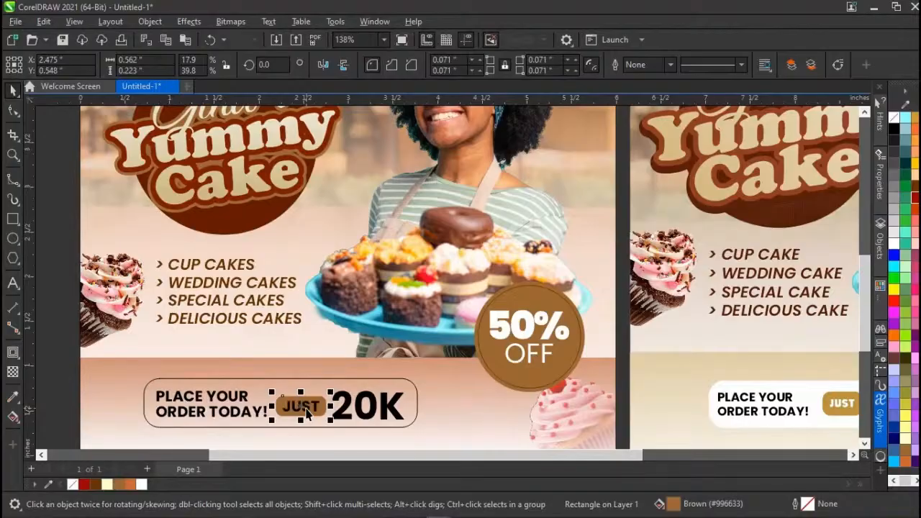
{"action": "left_click", "coordinate": [306, 409]}
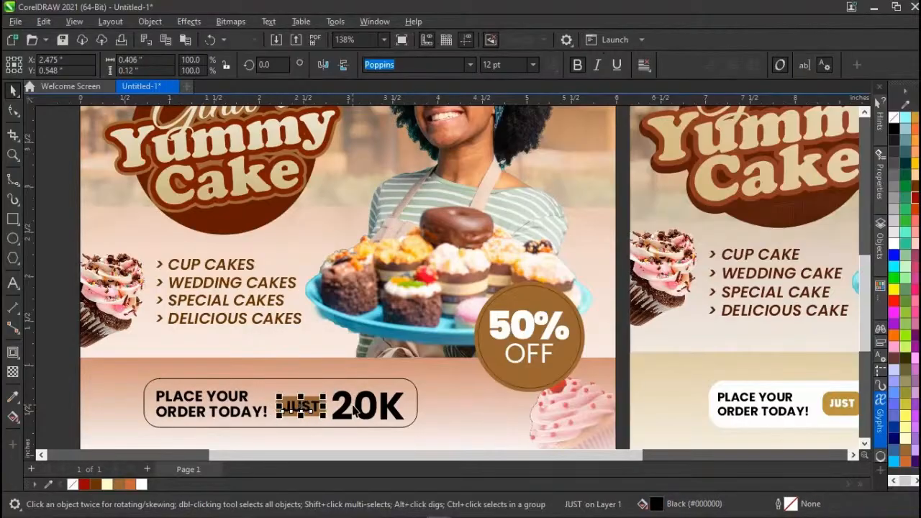
{"action": "left_click", "coordinate": [147, 486]}
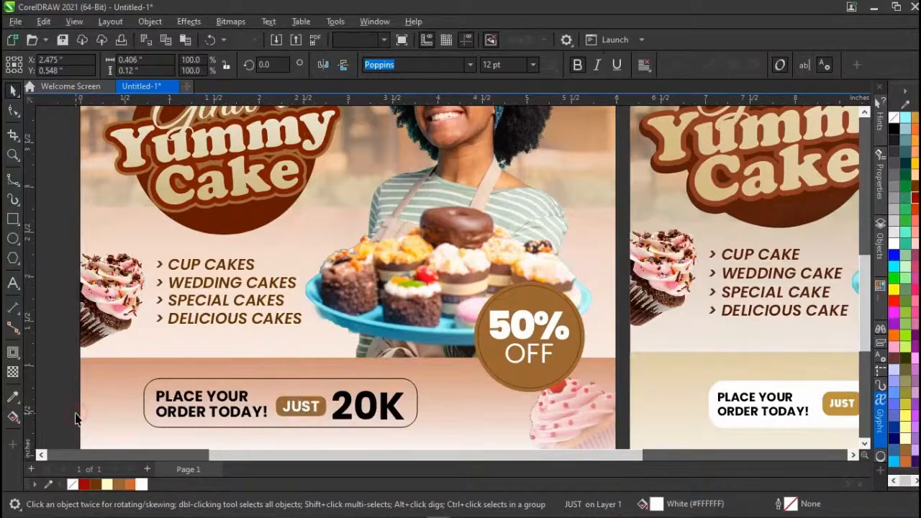
{"action": "key", "text": "Escape"}
Fill the large rounded rectangle white and move it back behind PLACE YOUR ORDER TODAY!, JUST and 20K.
{"action": "scroll", "coordinate": [283, 405], "scroll_direction": "right", "scroll_amount": 2}
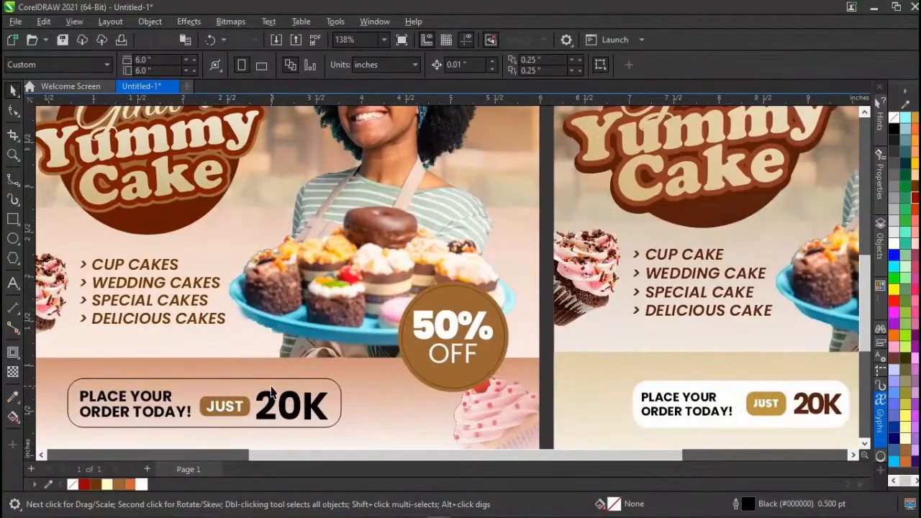
{"action": "left_click", "coordinate": [267, 393]}
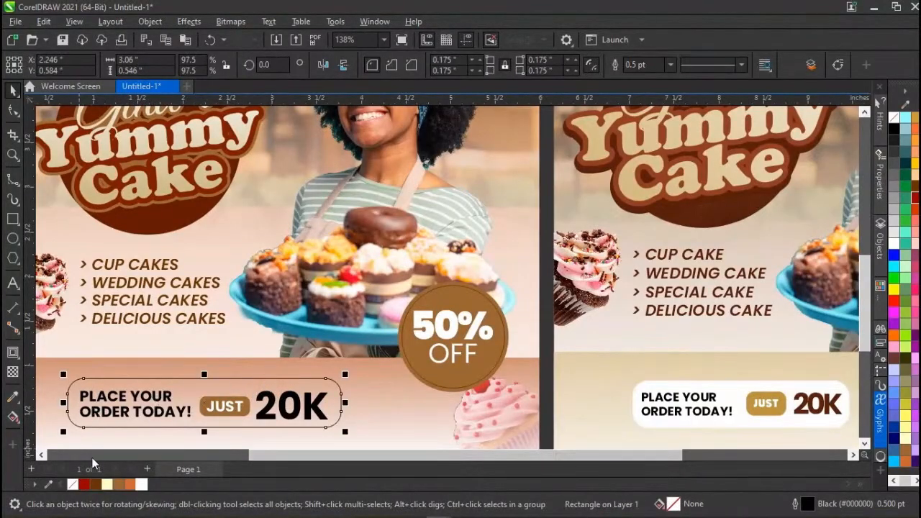
{"action": "left_click", "coordinate": [142, 485]}
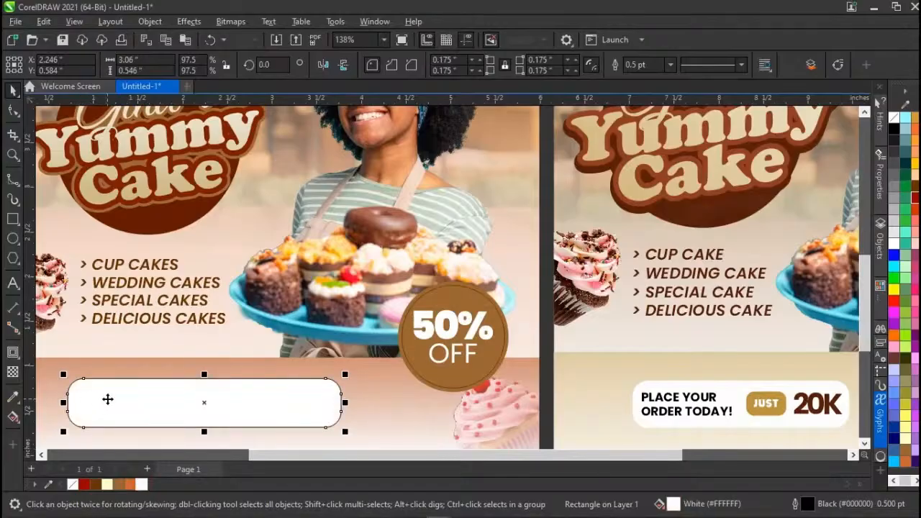
{"action": "key", "text": "ctrl+Page_Down"}
{"action": "key", "text": "ctrl+Page_Down"}
{"action": "key", "text": "ctrl+Page_Down"}
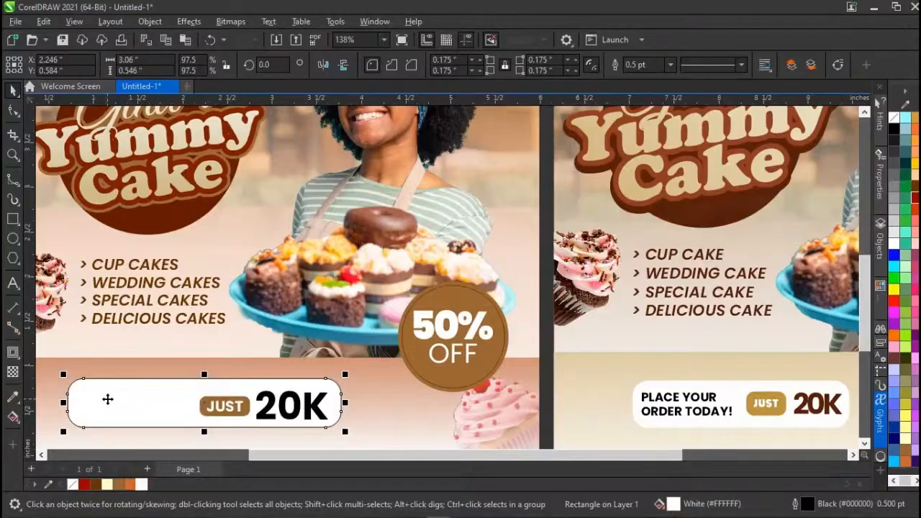
{"action": "scroll", "coordinate": [108, 399], "scroll_direction": "left", "scroll_amount": 3}
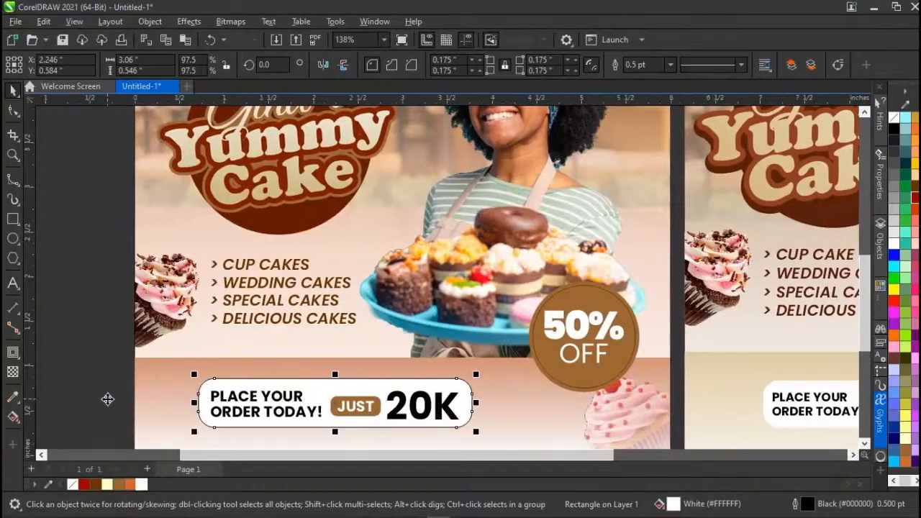
{"action": "key", "text": "Escape"}
Remove the outline of the white rounded rectangle behind the order text and deselect it.
{"action": "left_click", "coordinate": [211, 391]}
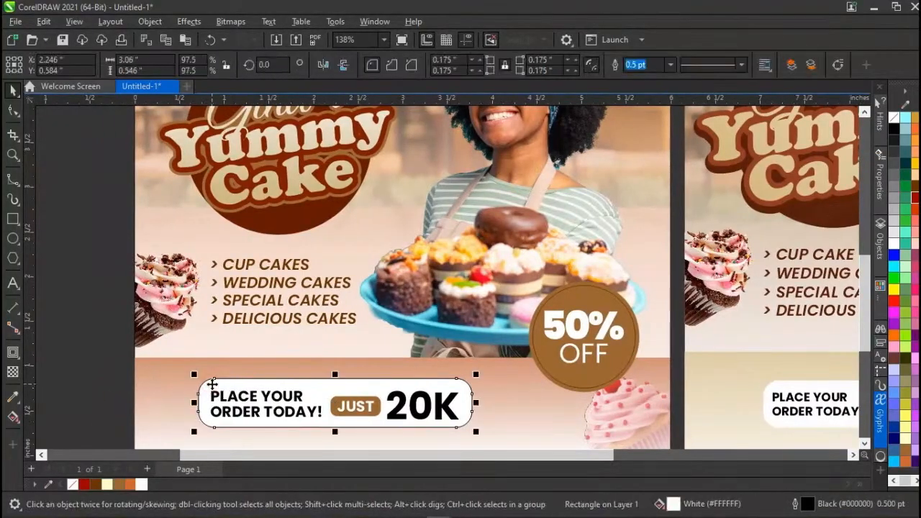
{"action": "right_click", "coordinate": [72, 488]}
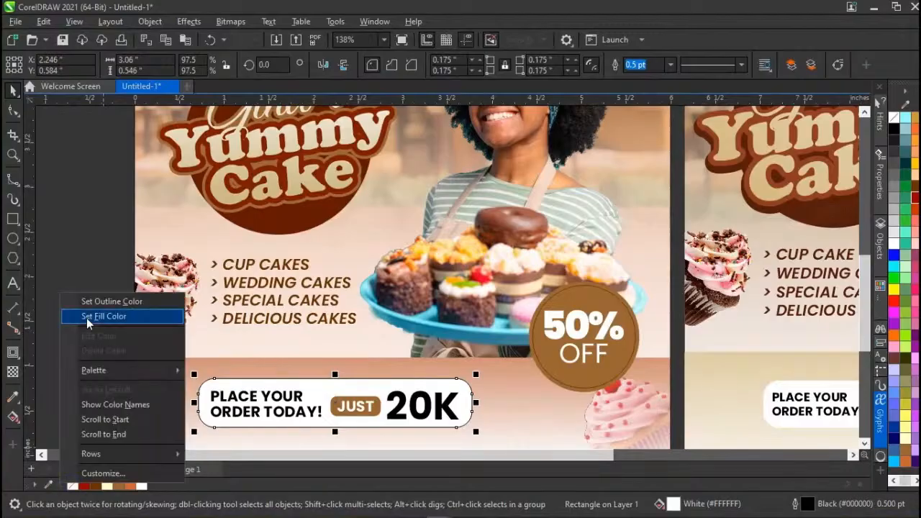
{"action": "left_click", "coordinate": [96, 303]}
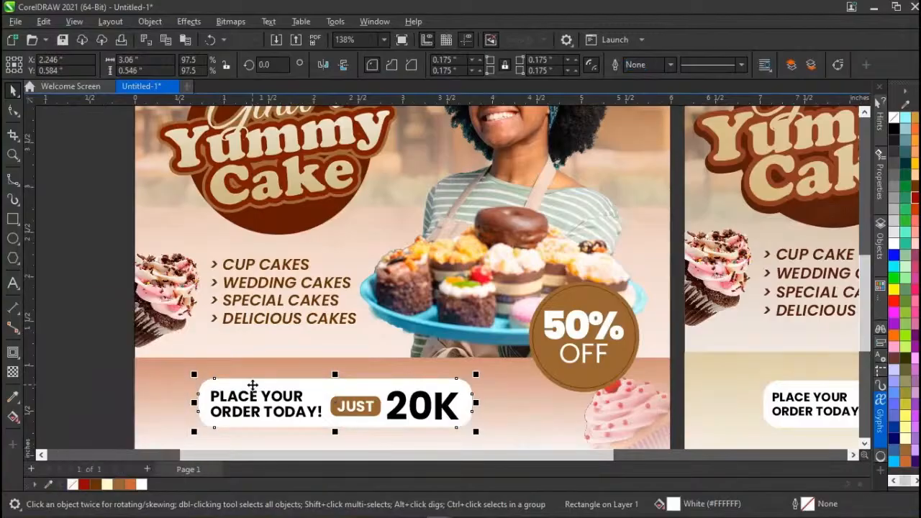
{"action": "scroll", "coordinate": [253, 387], "scroll_direction": "down", "scroll_amount": 3}
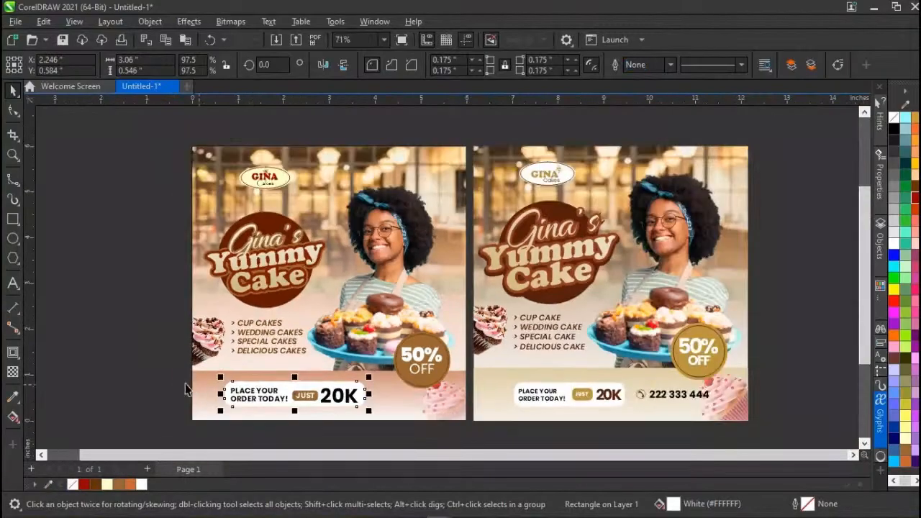
{"action": "left_click", "coordinate": [172, 377]}
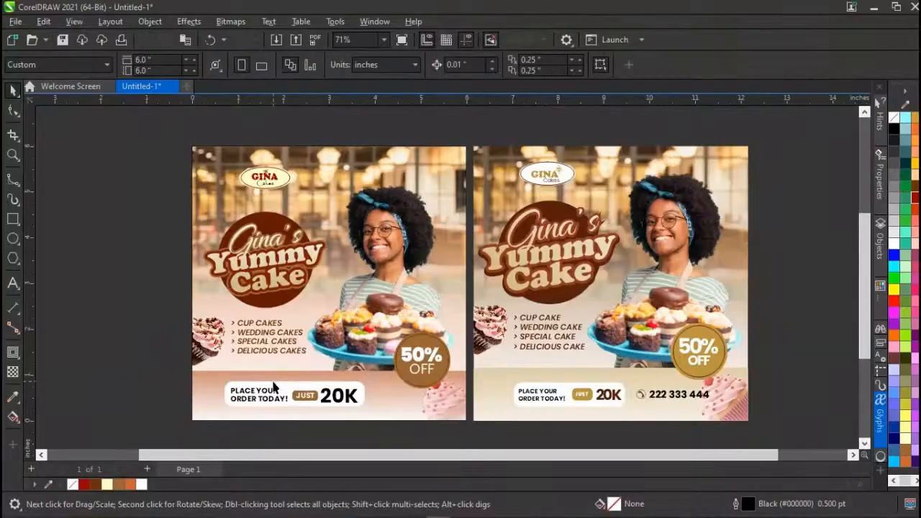
Group the white box with its order text and price, and left-align the group with the cake list above.
{"action": "scroll", "coordinate": [274, 387], "scroll_direction": "up", "scroll_amount": 1}
{"action": "left_click_drag", "start_coordinate": [153, 380], "coordinate": [358, 424]}
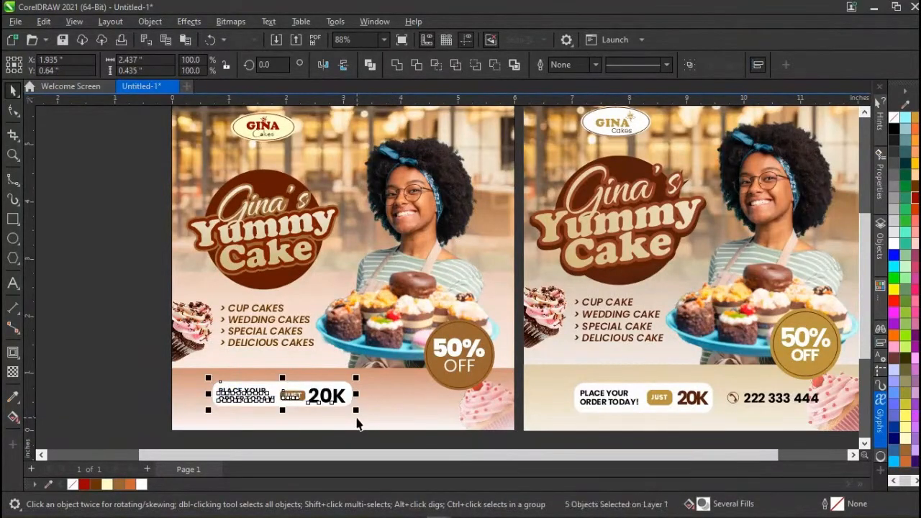
{"action": "key", "text": "ctrl+g"}
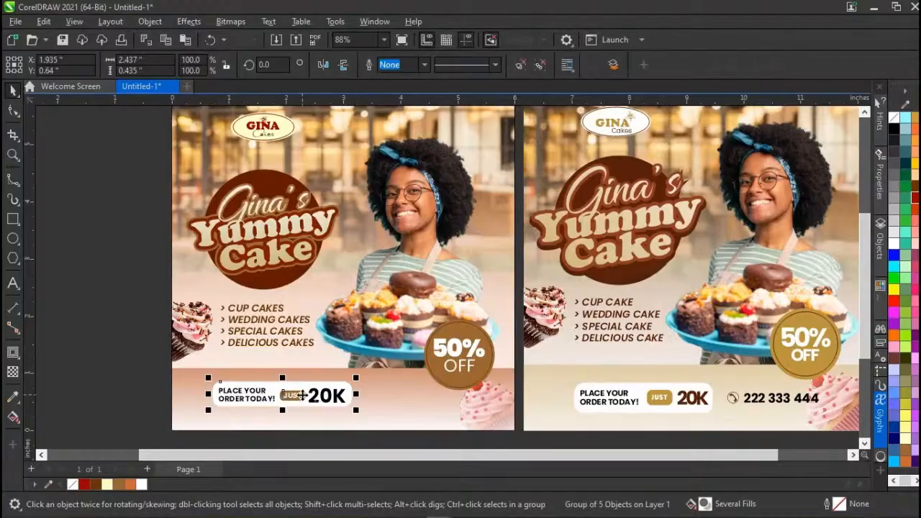
{"action": "left_click", "coordinate": [246, 347], "text": "shift"}
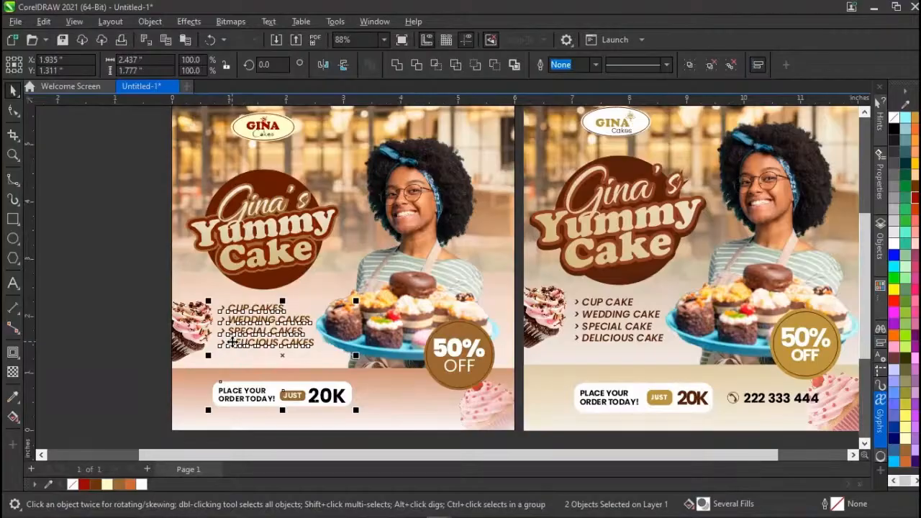
{"action": "key", "text": "l"}
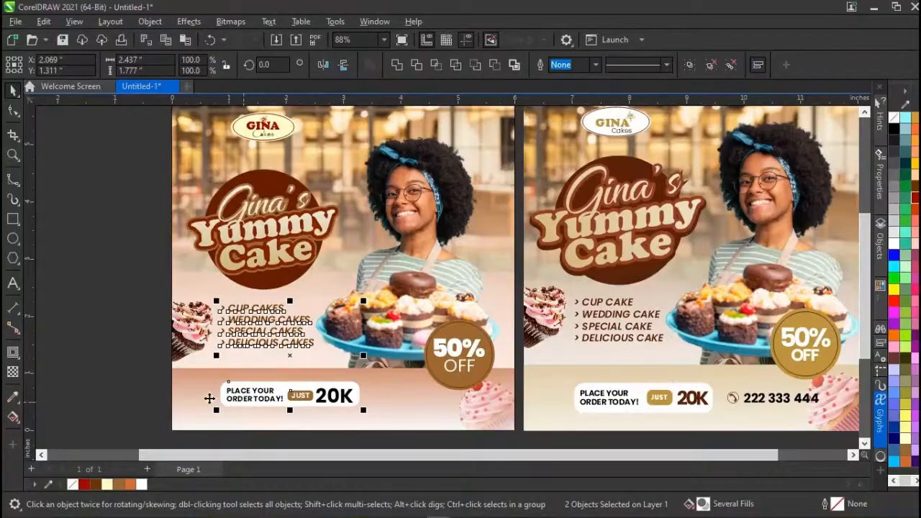
{"action": "left_click", "coordinate": [144, 393]}
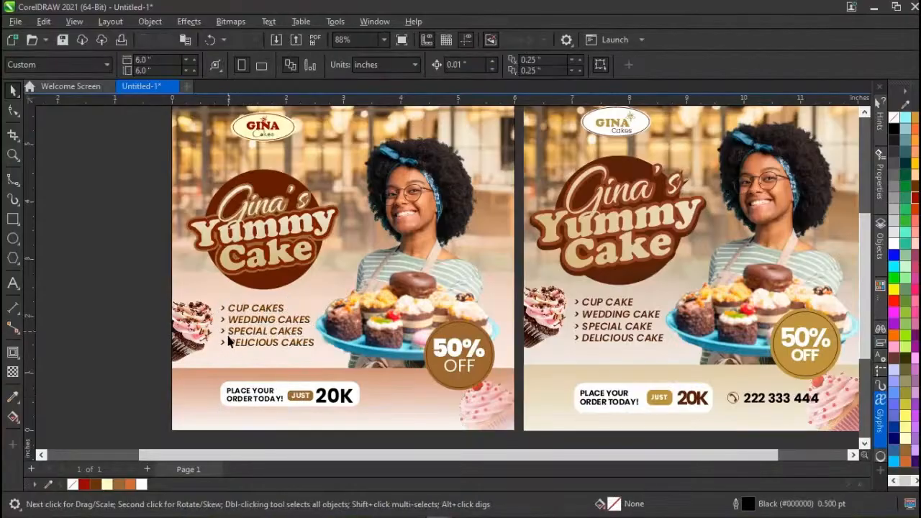
Nudge the order group down about 0.08 inches in the bottom strip and scale it to about 2.29 by 0.41 inches.
{"action": "left_click", "coordinate": [270, 389]}
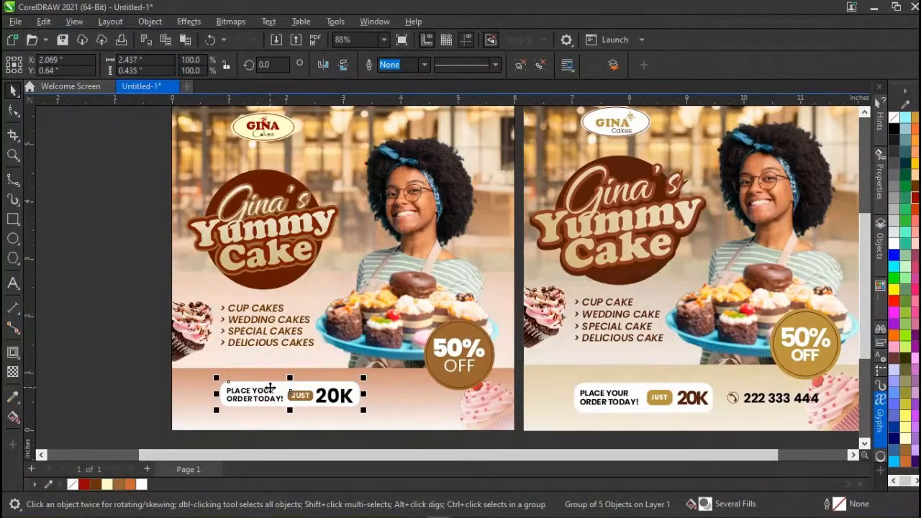
{"action": "key", "text": "Down"}
{"action": "key", "text": "Down"}
{"action": "key", "text": "Down"}
{"action": "key", "text": "Down"}
{"action": "key", "text": "Down"}
{"action": "key", "text": "Down"}
{"action": "key", "text": "Down"}
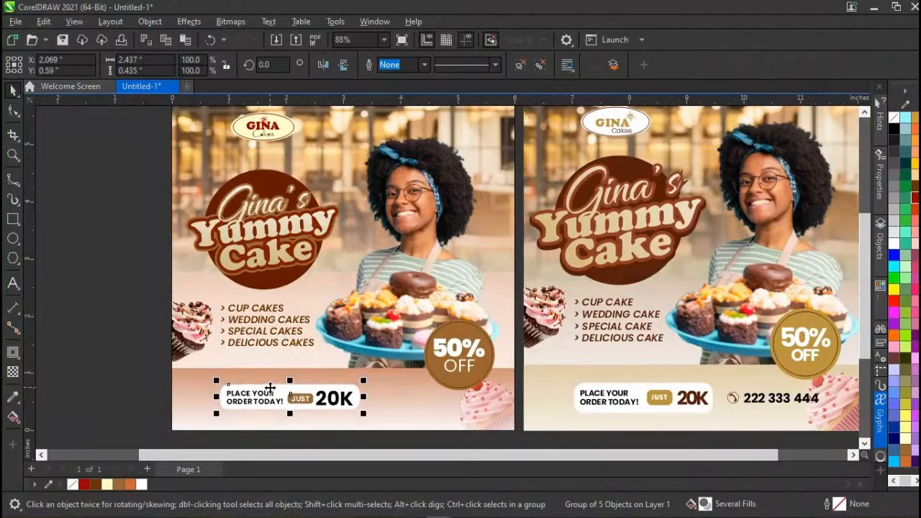
{"action": "key", "text": "Down"}
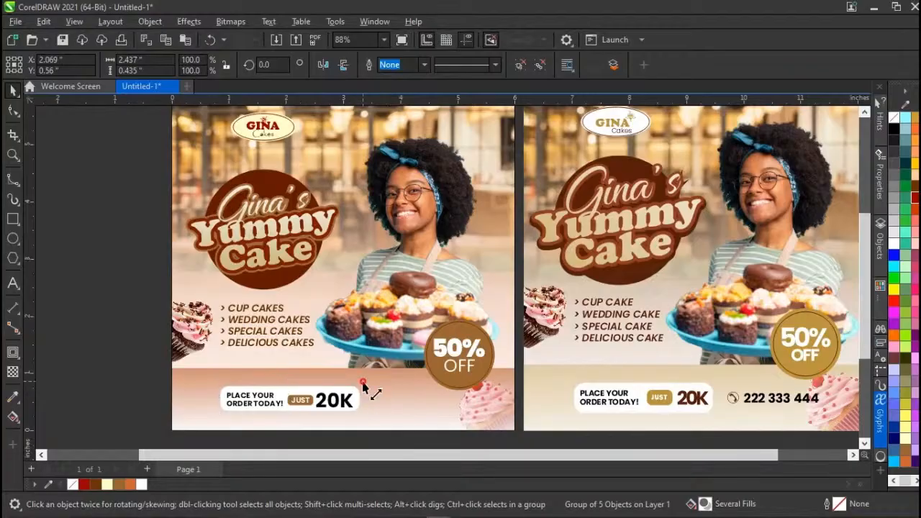
{"action": "left_click_drag", "start_coordinate": [364, 383], "coordinate": [356, 383]}
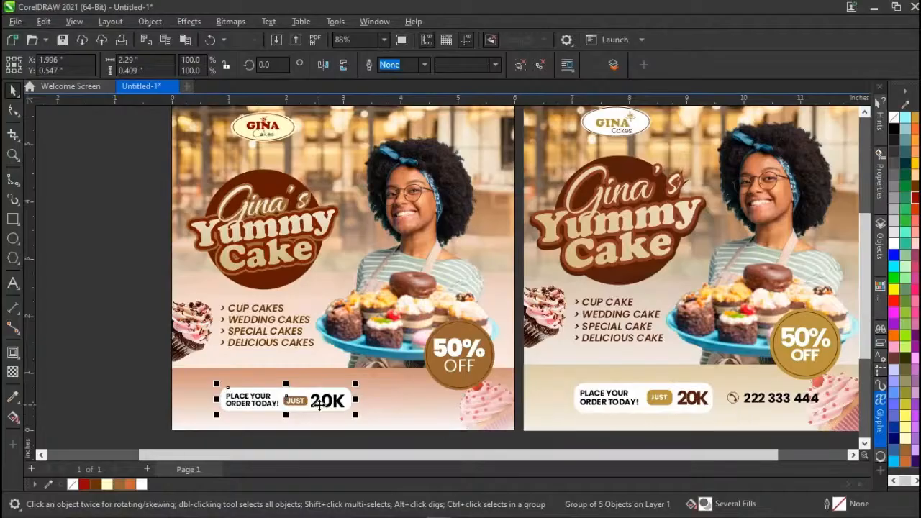
Ungroup the white order box, its text and price in the bottom strip, then deselect everything.
{"action": "left_click", "coordinate": [117, 392]}
{"action": "left_click", "coordinate": [242, 396]}
{"action": "key", "text": "ctrl+u"}
{"action": "left_click", "coordinate": [138, 409]}
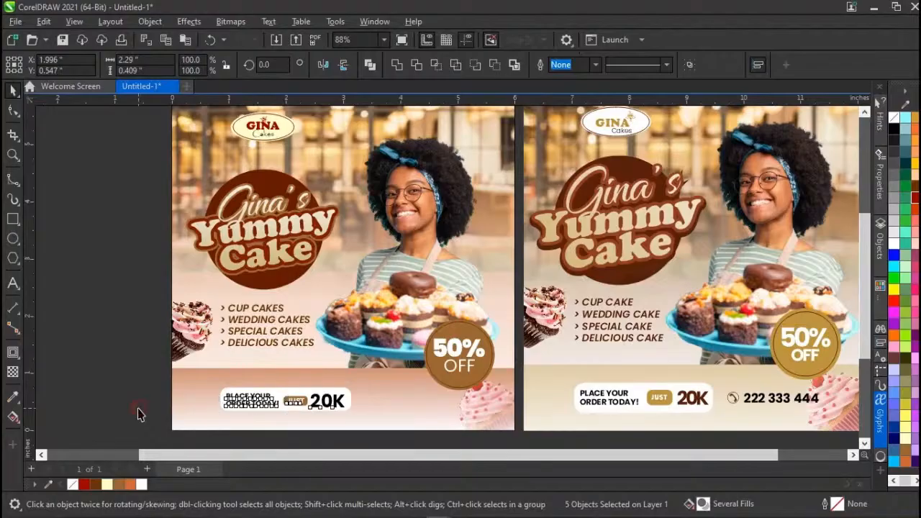
Duplicate PLACE YOUR ORDER TODAY! to the empty space beyond the 20K price and replace the copy's text with the contact phone number.
{"action": "left_click", "coordinate": [245, 397]}
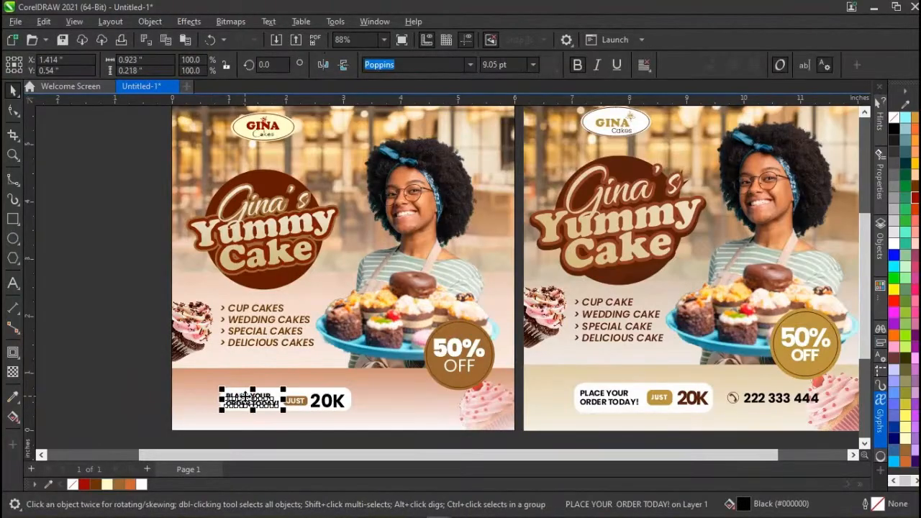
{"action": "left_click_drag", "start_coordinate": [246, 398], "coordinate": [386, 396]}
{"action": "double_click", "coordinate": [386, 396]}
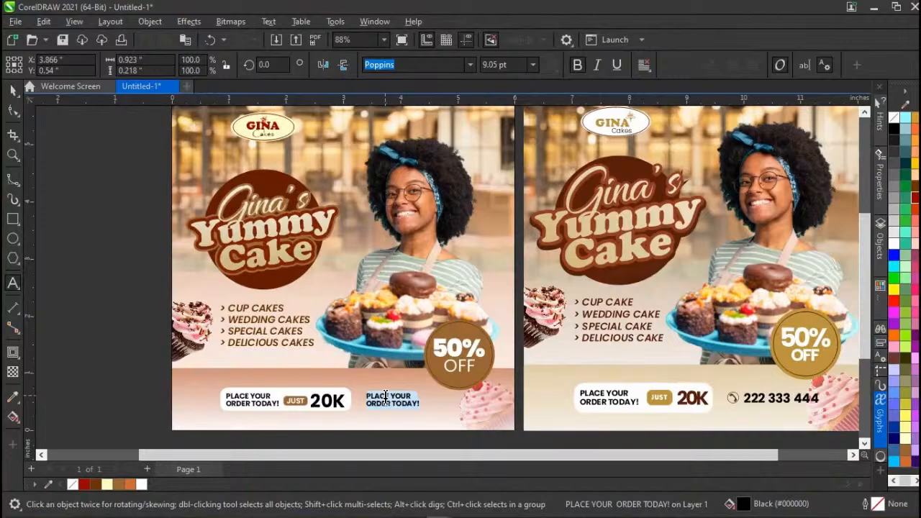
{"action": "type", "text": "22"}
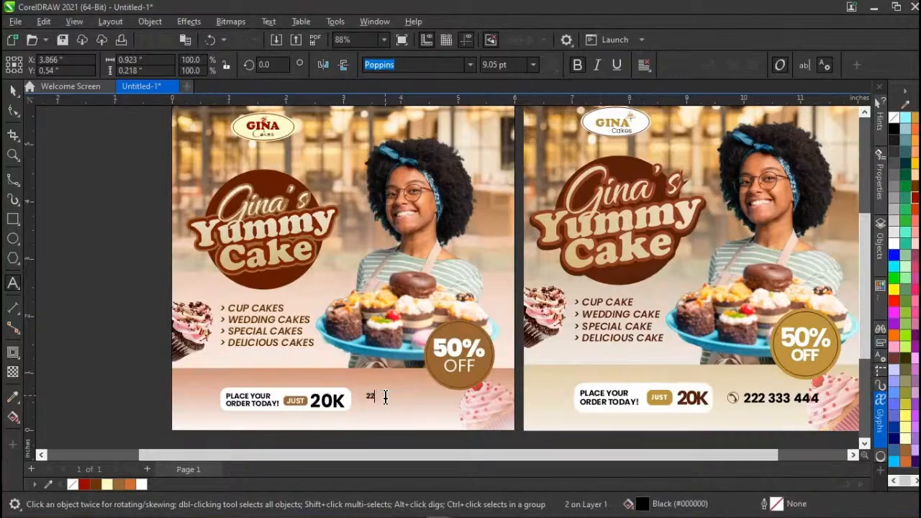
{"action": "type", "text": "2 333 444"}
{"action": "key", "text": "ctrl+space"}
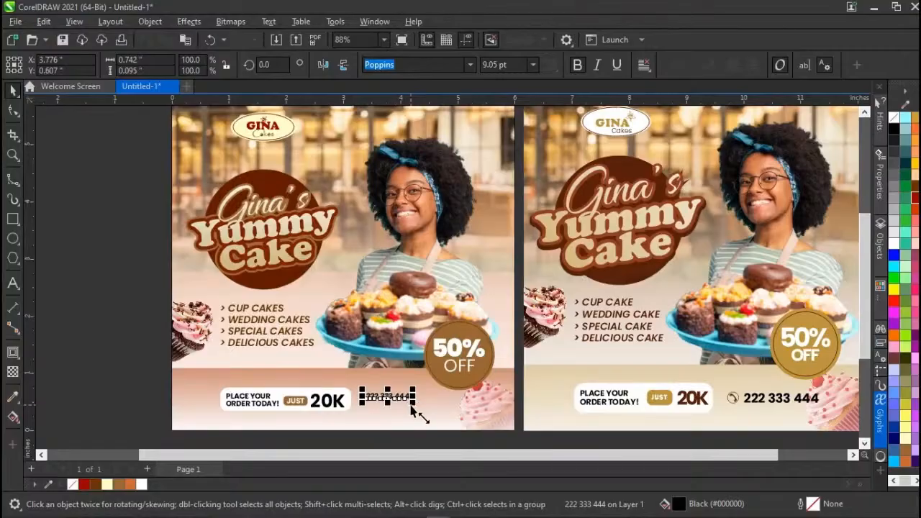
Enlarge the phone number to about 13.45 pt and place it between the 20K price and the pink cupcake.
{"action": "mouse_move", "coordinate": [414, 412]}
{"action": "left_mouse_down"}
{"action": "mouse_move", "coordinate": [434, 420]}
{"action": "mouse_move", "coordinate": [434, 405]}
{"action": "mouse_move", "coordinate": [416, 402]}
{"action": "left_mouse_up"}
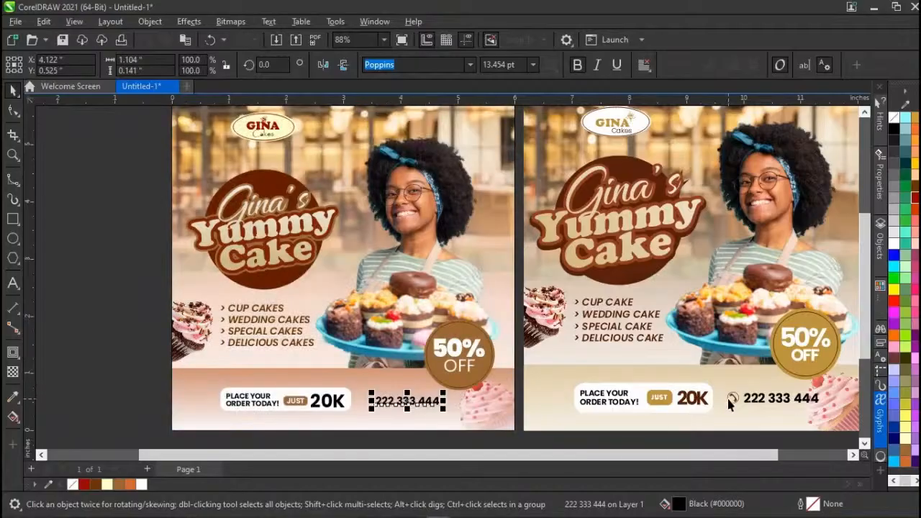
{"action": "scroll", "coordinate": [499, 358], "scroll_direction": "right", "scroll_amount": 3}
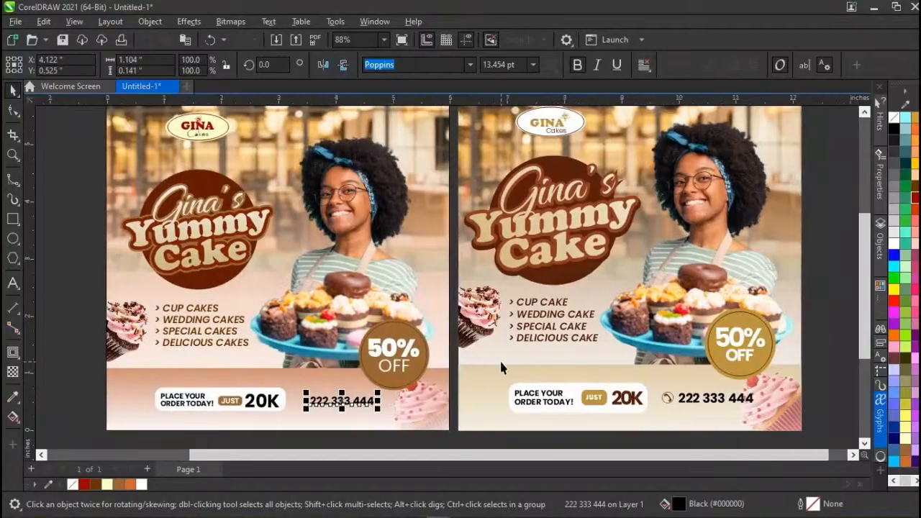
{"action": "left_click", "coordinate": [816, 297]}
{"action": "scroll", "coordinate": [454, 288], "scroll_direction": "up", "scroll_amount": 3}
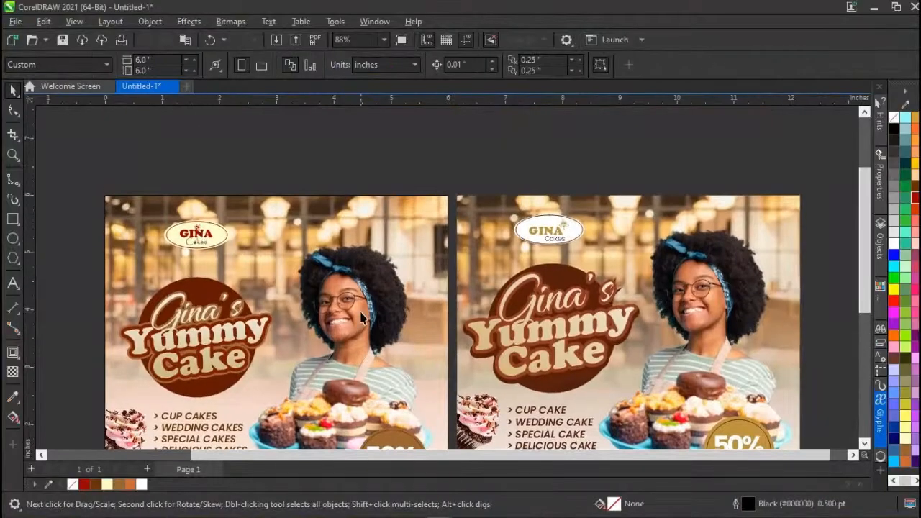
{"action": "scroll", "coordinate": [361, 317], "scroll_direction": "down", "scroll_amount": 3}
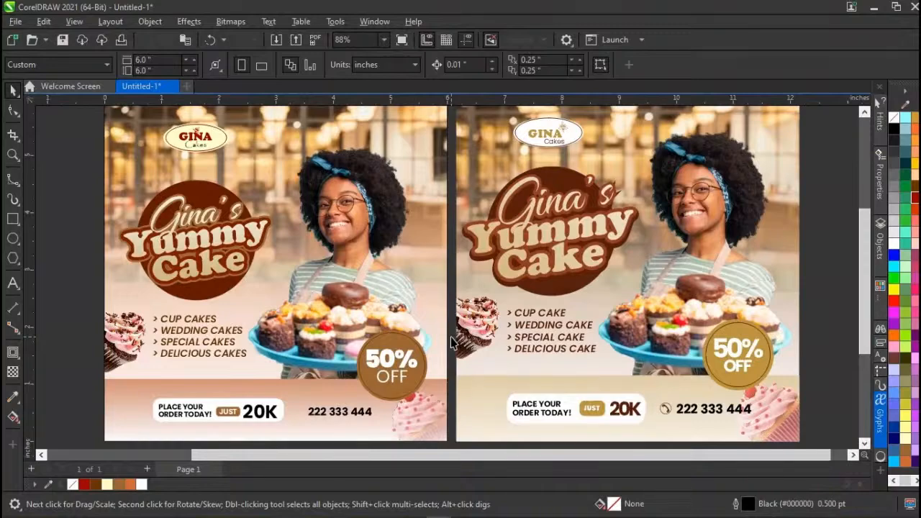
Insert the circled telephone handset glyph from the Wingdings font just above the phone number.
{"action": "key", "text": "ctrl+F11"}
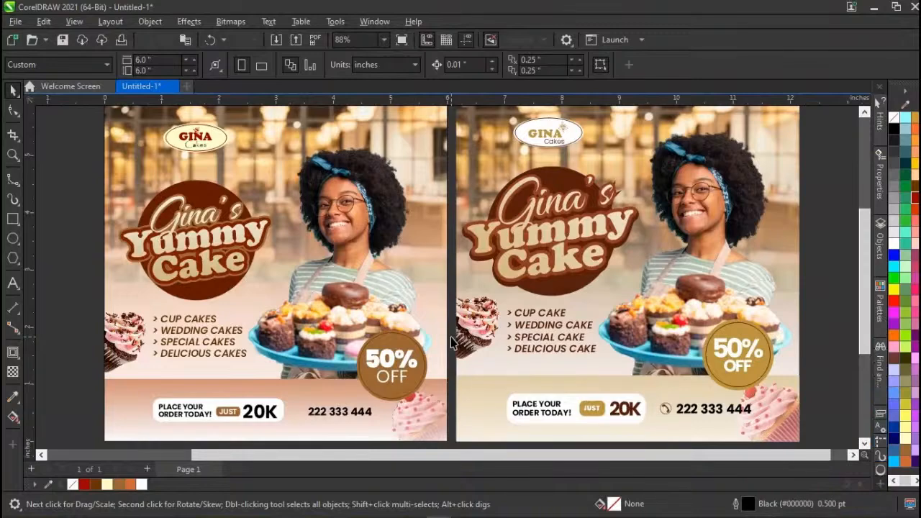
{"action": "key", "text": "ctrl+F11"}
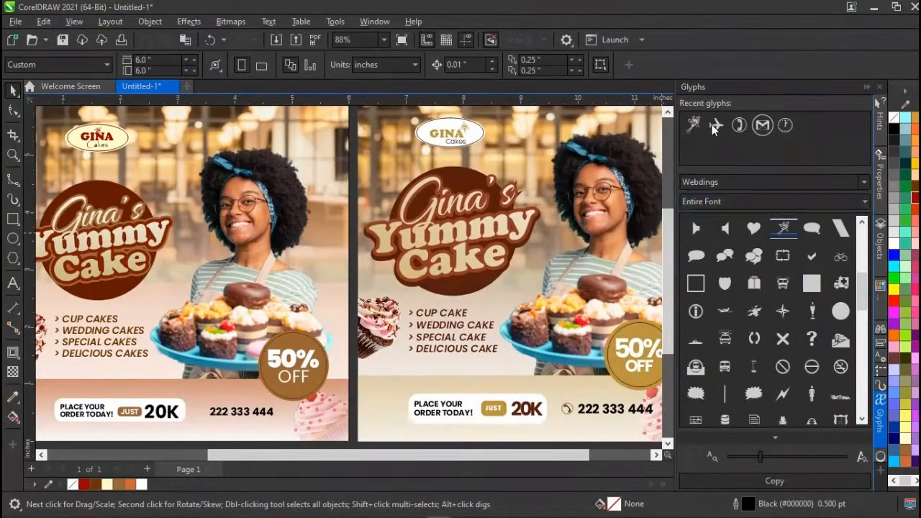
{"action": "left_click", "coordinate": [731, 181]}
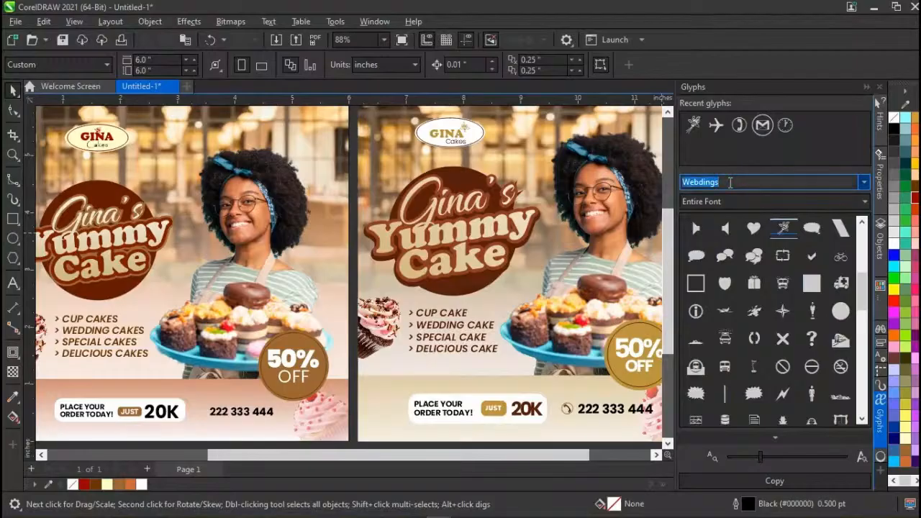
{"action": "type", "text": "Wing"}
{"action": "key", "text": "Return"}
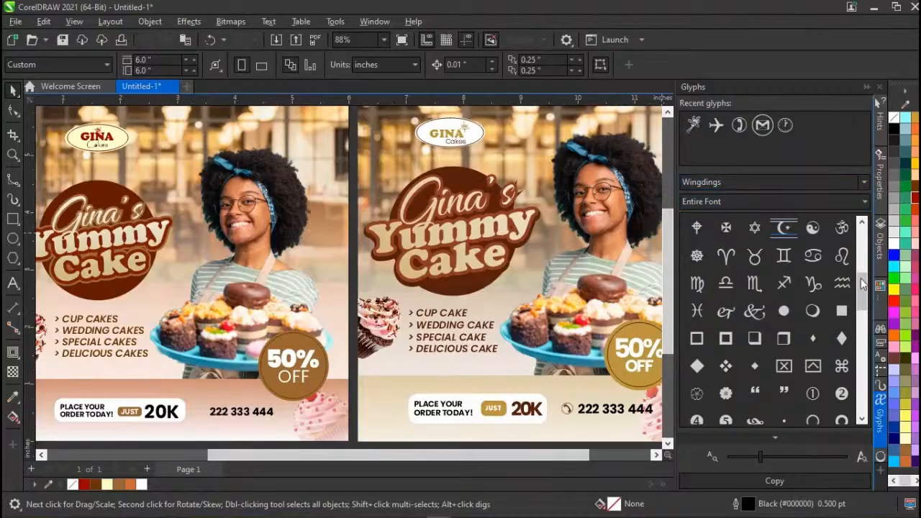
{"action": "mouse_move", "coordinate": [863, 300]}
{"action": "left_mouse_down"}
{"action": "mouse_move", "coordinate": [865, 392]}
{"action": "mouse_move", "coordinate": [863, 250]}
{"action": "left_mouse_up"}
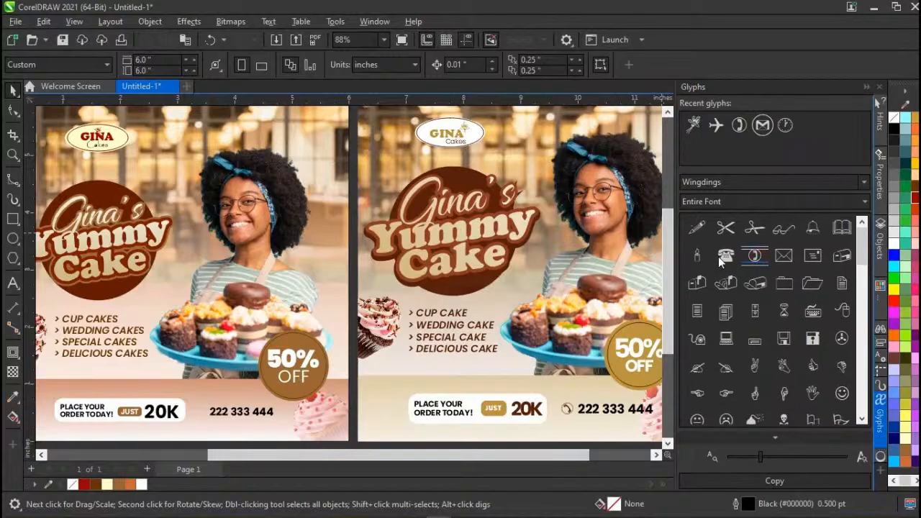
{"action": "left_click_drag", "start_coordinate": [755, 257], "coordinate": [307, 380]}
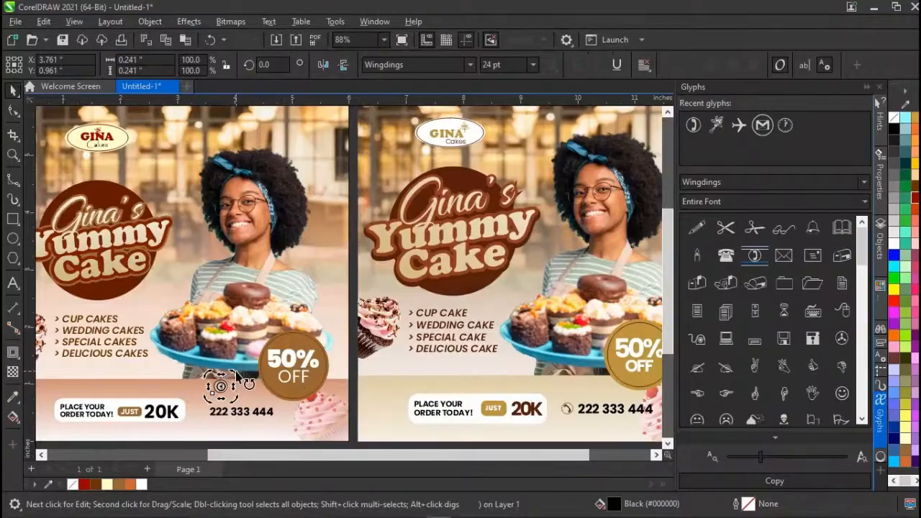
Rotate the telephone glyph to about 36.8°, close the glyph list and deselect the glyph.
{"action": "left_click_drag", "start_coordinate": [233, 375], "coordinate": [225, 374]}
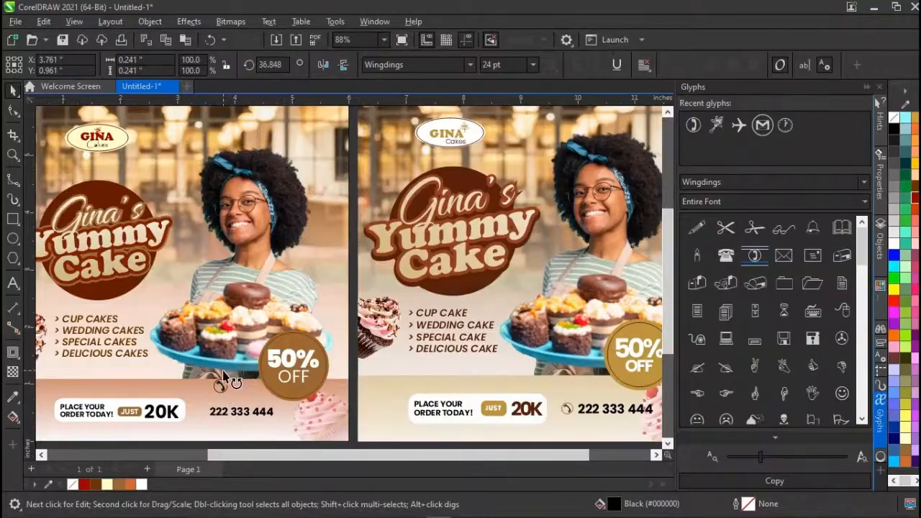
{"action": "left_click", "coordinate": [868, 87]}
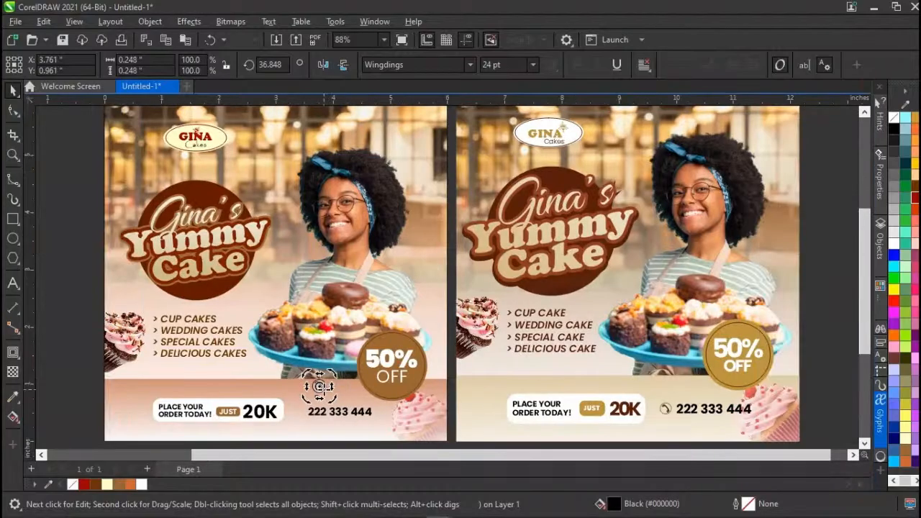
{"action": "left_click", "coordinate": [73, 390]}
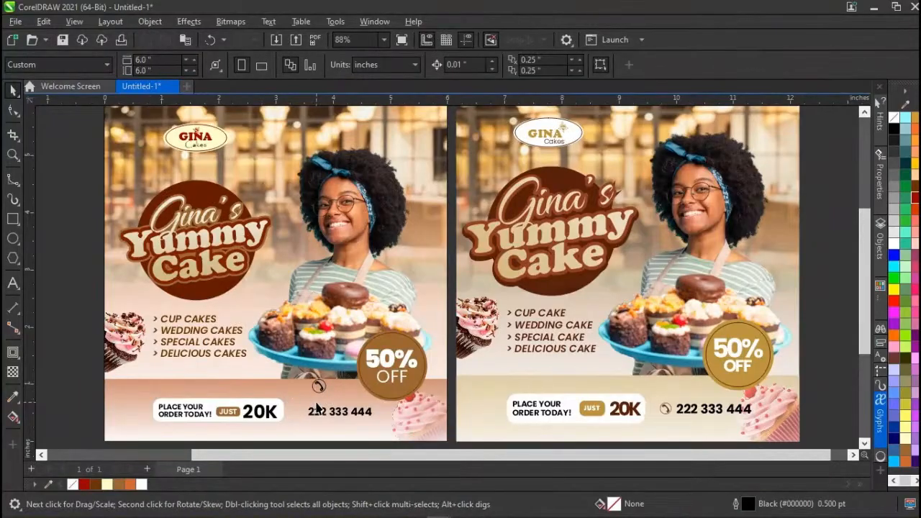
Move the telephone glyph directly before the phone number and scale it down to about 0.193 by 0.193 inches.
{"action": "scroll", "coordinate": [317, 408], "scroll_direction": "up", "scroll_amount": 1}
{"action": "scroll", "coordinate": [317, 407], "scroll_direction": "up", "scroll_amount": 1}
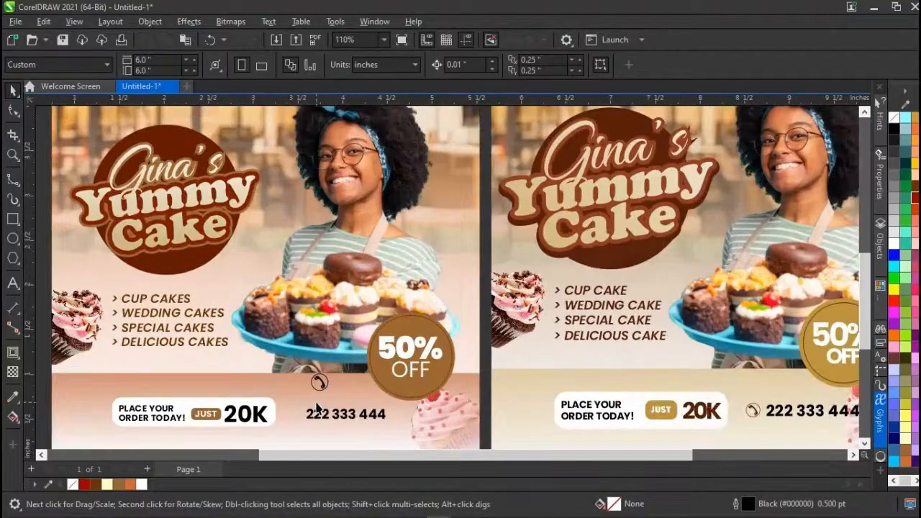
{"action": "scroll", "coordinate": [316, 407], "scroll_direction": "down", "scroll_amount": 3}
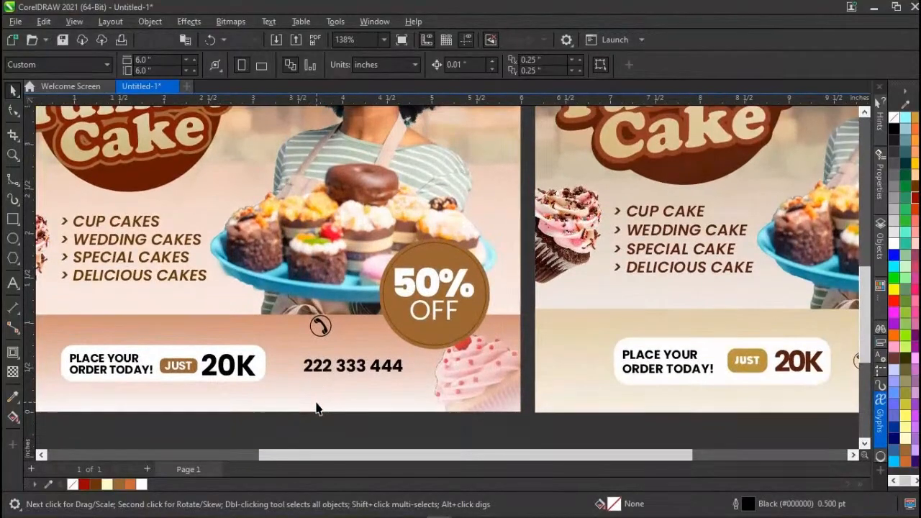
{"action": "scroll", "coordinate": [317, 408], "scroll_direction": "up", "scroll_amount": 1}
{"action": "left_click", "coordinate": [321, 343]}
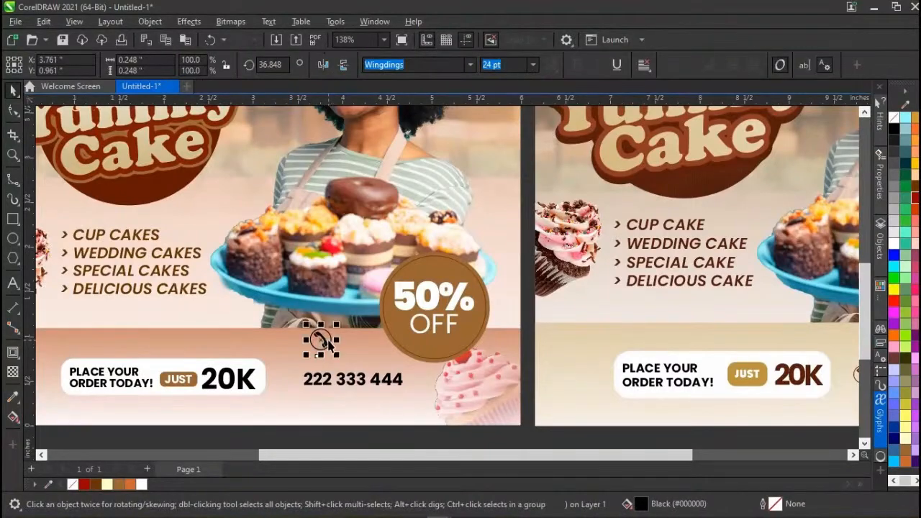
{"action": "left_click_drag", "start_coordinate": [323, 339], "coordinate": [293, 382]}
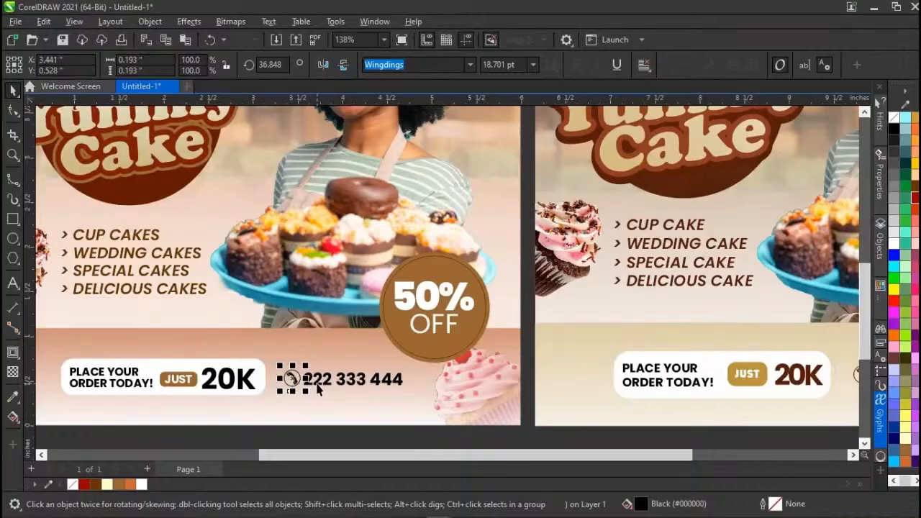
Align the telephone glyph and phone number along their horizontal middle and shift the pair slightly away from the order box.
{"action": "left_click", "coordinate": [317, 386], "text": "shift"}
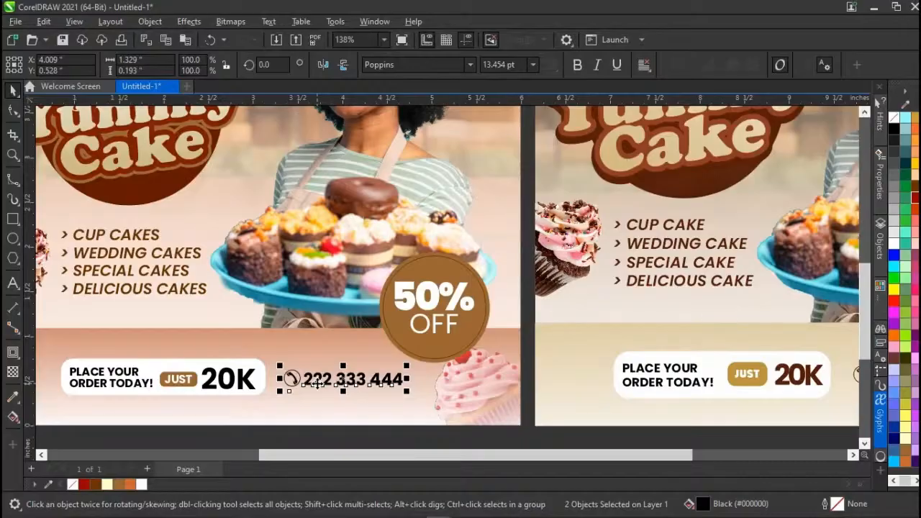
{"action": "key", "text": "e"}
{"action": "left_click_drag", "start_coordinate": [327, 383], "coordinate": [334, 382]}
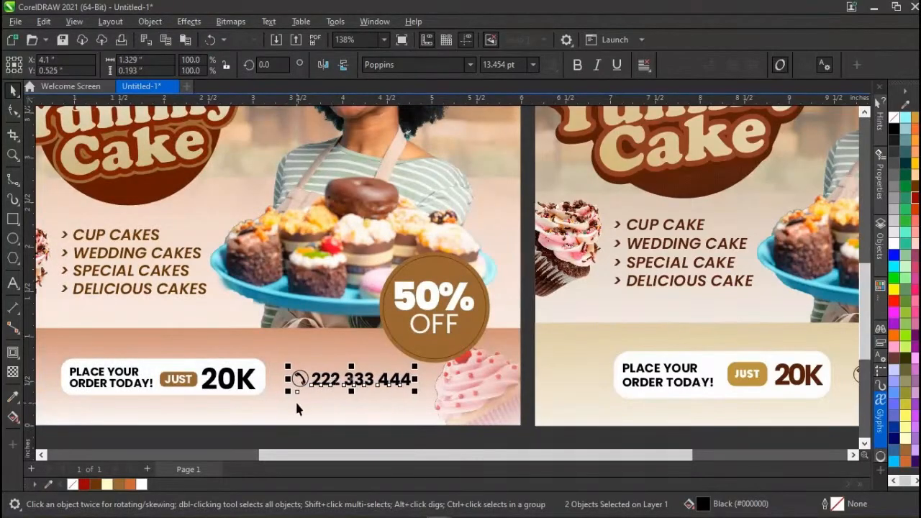
{"action": "left_click", "coordinate": [279, 439]}
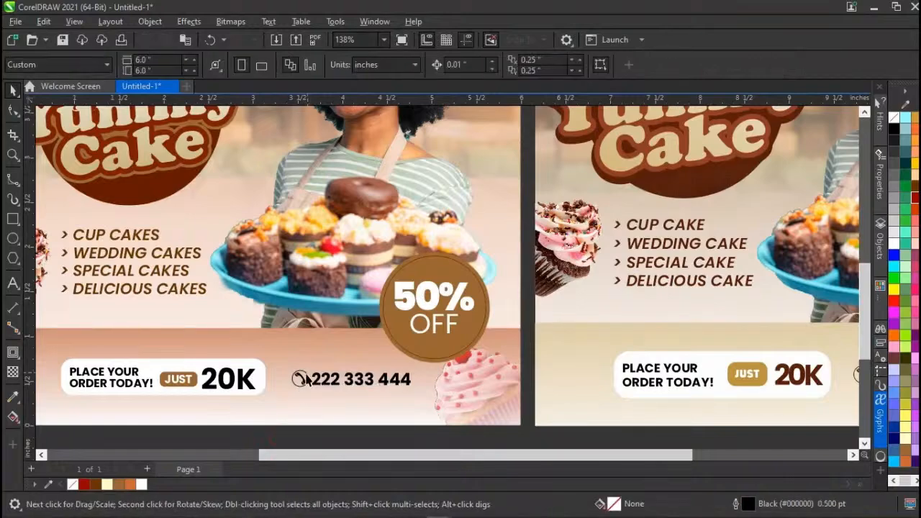
Fill the telephone glyph with Walnut brown from the document palette and deselect it.
{"action": "left_click", "coordinate": [301, 379]}
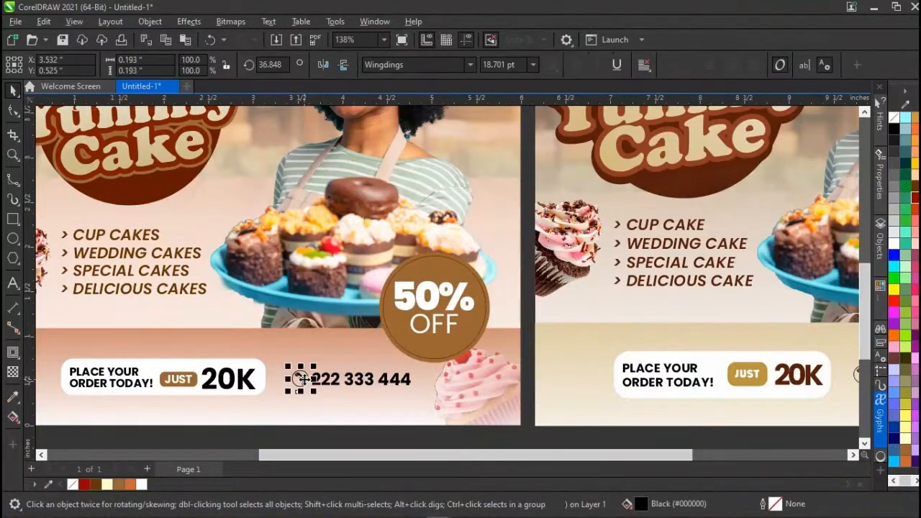
{"action": "left_click", "coordinate": [97, 486]}
{"action": "left_click", "coordinate": [243, 445]}
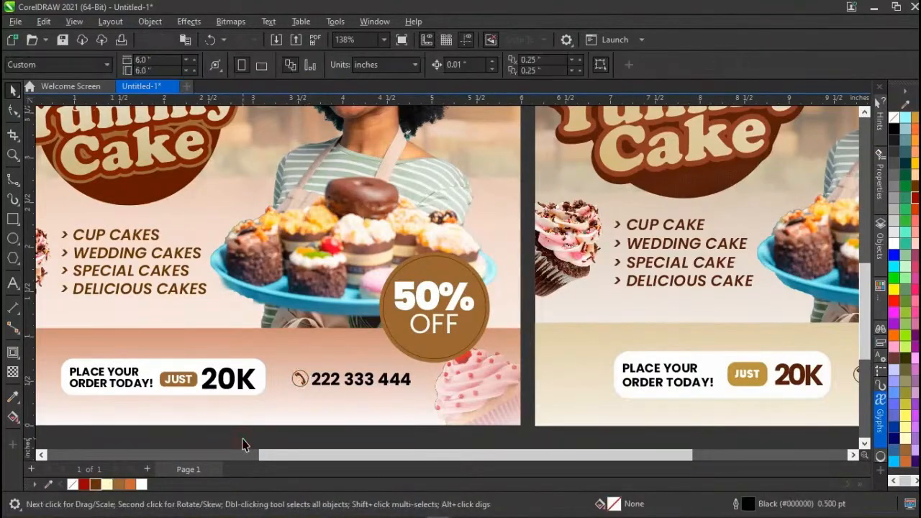
{"action": "scroll", "coordinate": [244, 445], "scroll_direction": "down", "scroll_amount": 3}
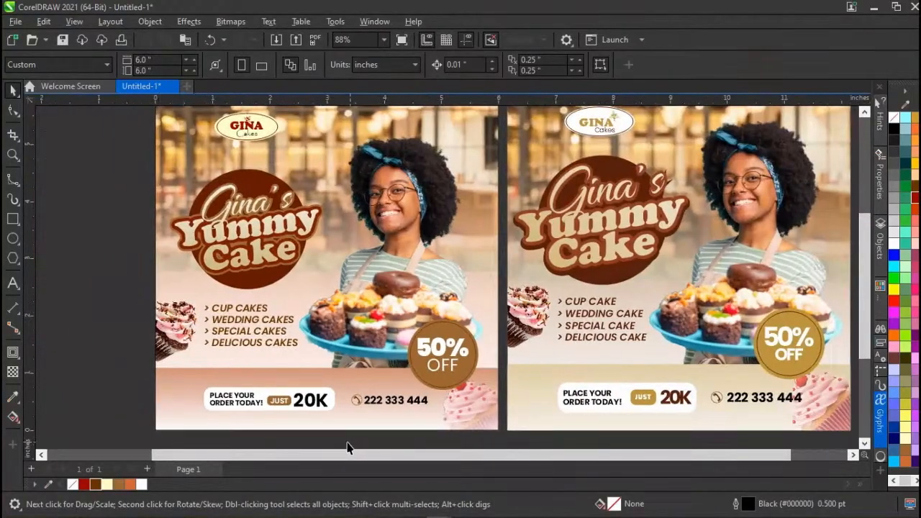
{"action": "left_click", "coordinate": [427, 398]}
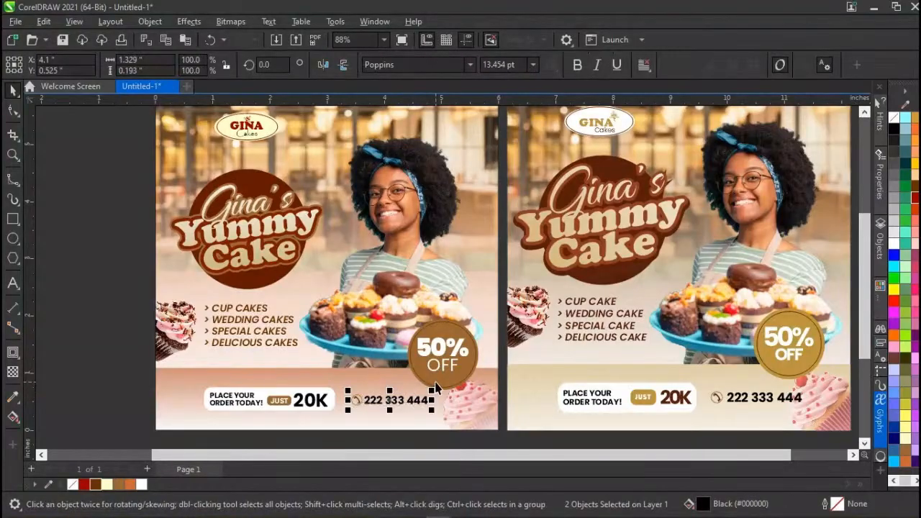
{"action": "key", "text": "ctrl+g"}
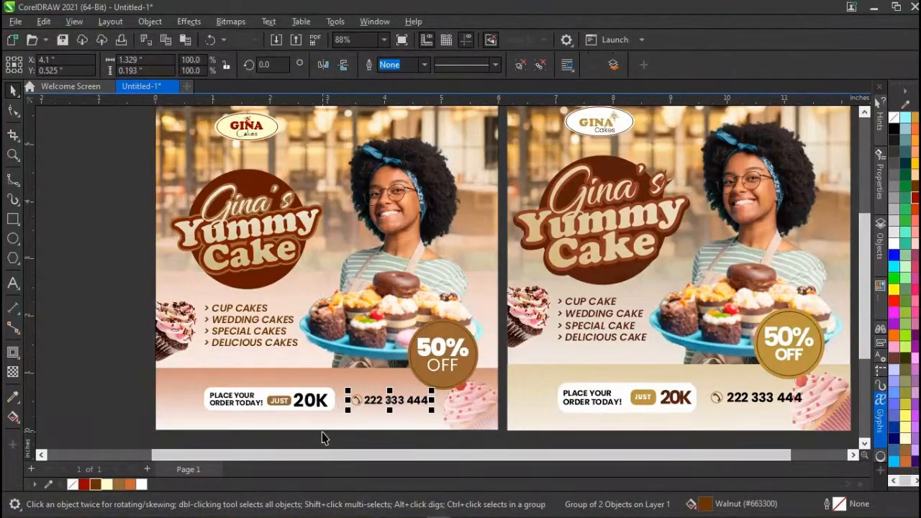
{"action": "key", "text": "ctrl+i"}
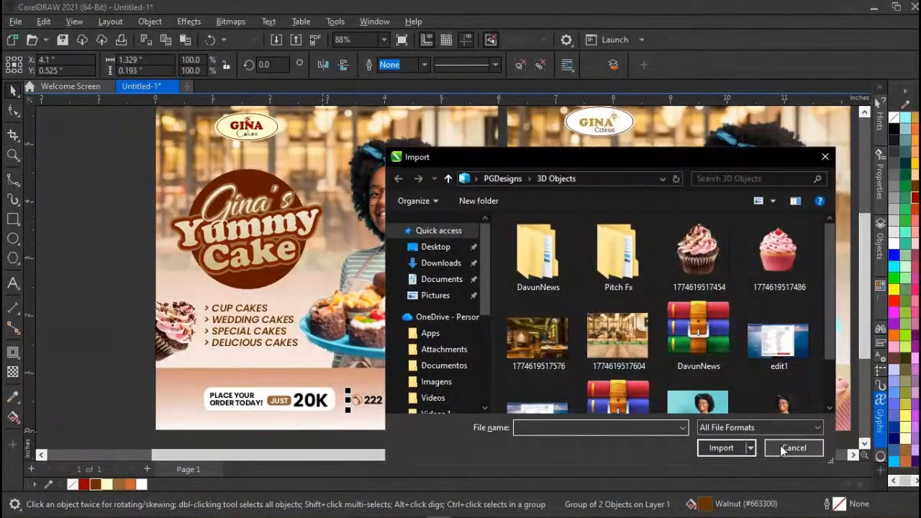
{"action": "left_click", "coordinate": [783, 450]}
{"action": "key", "text": "ctrl+u"}
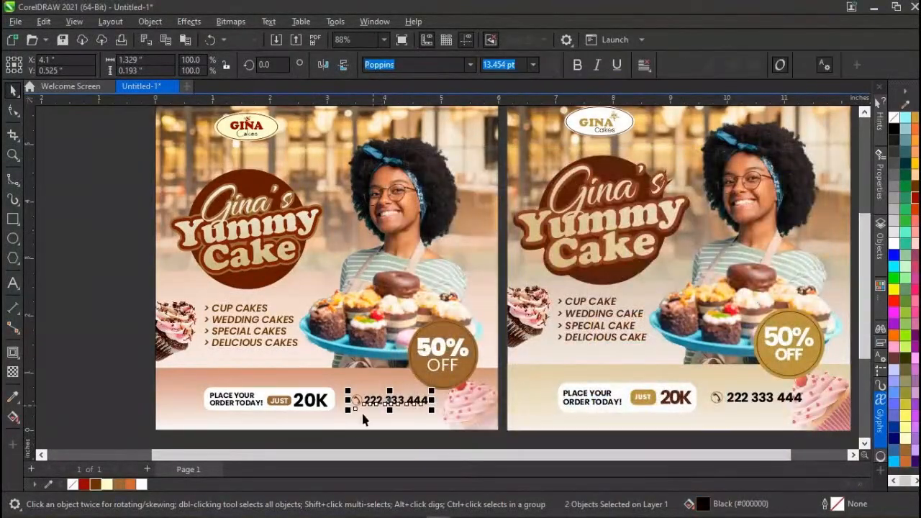
Group the telephone glyph with the phone number and align the group with the order box along their horizontal middle.
{"action": "left_click_drag", "start_coordinate": [333, 438], "coordinate": [446, 385]}
{"action": "key", "text": "ctrl+g"}
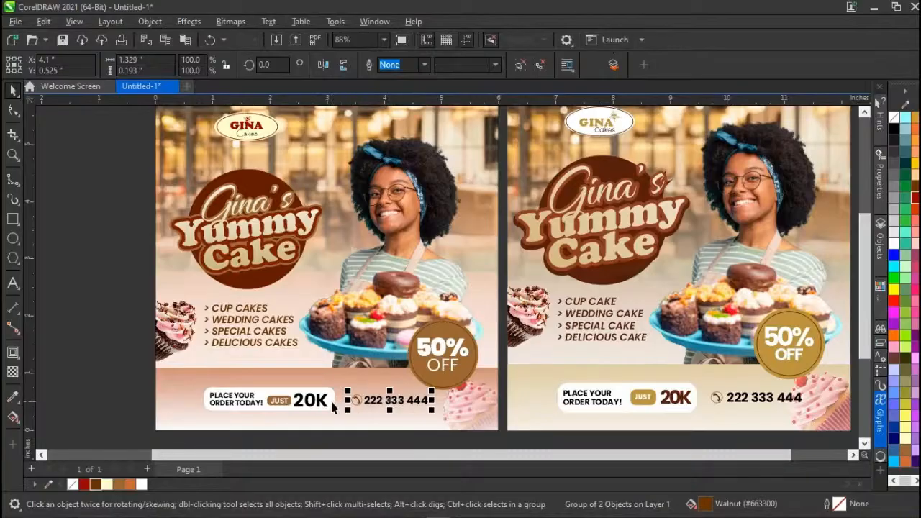
{"action": "left_click", "coordinate": [331, 388], "text": "shift"}
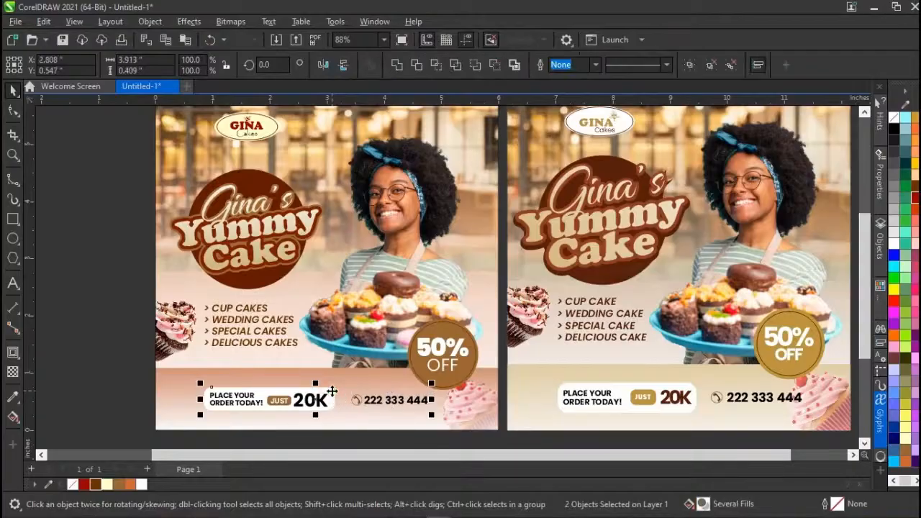
{"action": "key", "text": "c"}
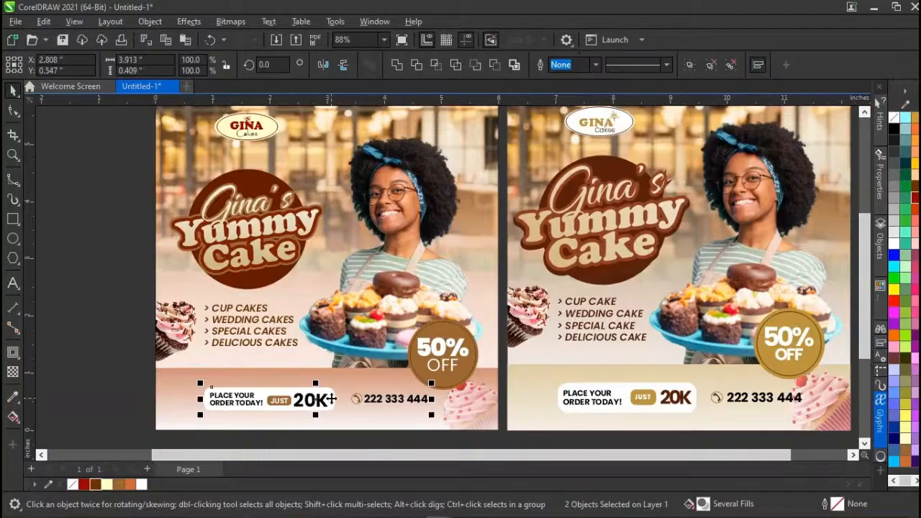
Nudge the phone contact group slightly closer to the order box, to about 4.05 inches in X, and deselect it.
{"action": "left_click", "coordinate": [365, 400]}
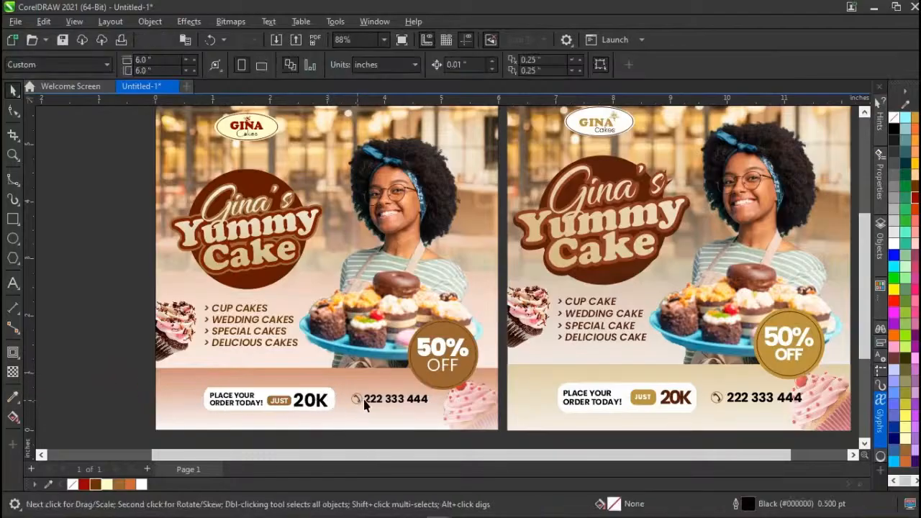
{"action": "key", "text": "Left"}
{"action": "key", "text": "Left"}
{"action": "key", "text": "Left"}
{"action": "key", "text": "Left"}
{"action": "key", "text": "Left"}
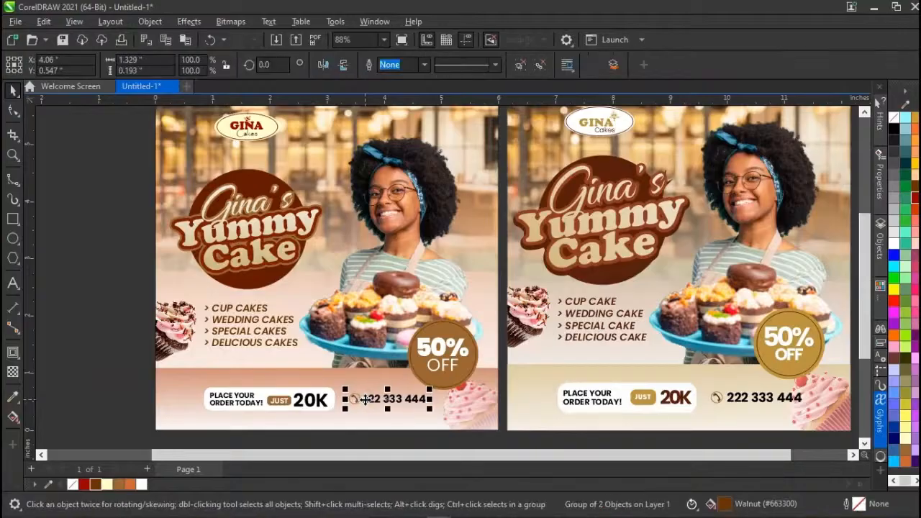
{"action": "key", "text": "Left"}
{"action": "left_click", "coordinate": [93, 370]}
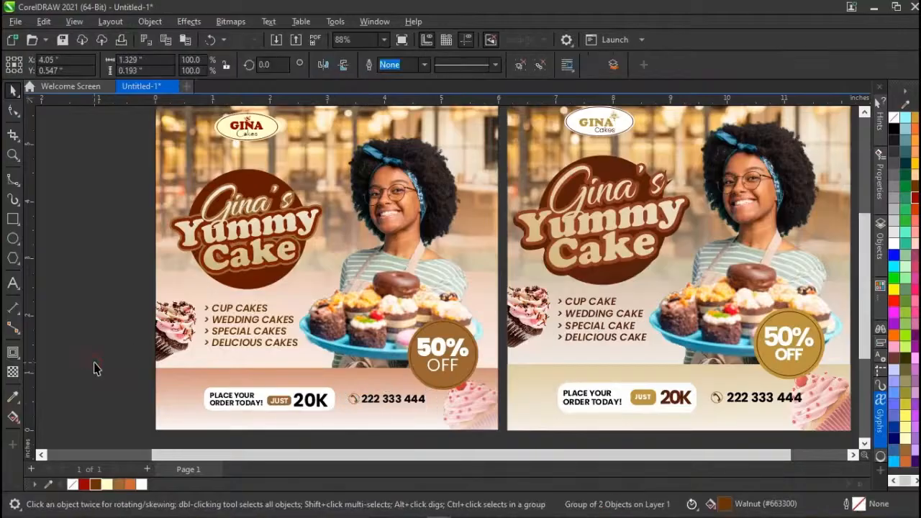
Compare the recreated flyer with the reference from the logo and title down to the bottom strip.
{"action": "scroll", "coordinate": [293, 403], "scroll_direction": "up", "scroll_amount": 1}
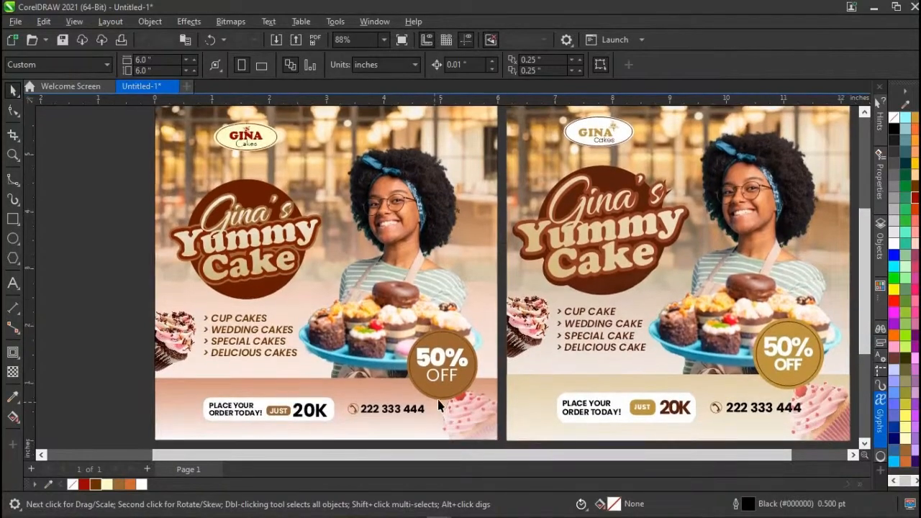
{"action": "scroll", "coordinate": [445, 400], "scroll_direction": "down", "scroll_amount": 1}
{"action": "scroll", "coordinate": [445, 401], "scroll_direction": "down", "scroll_amount": 1}
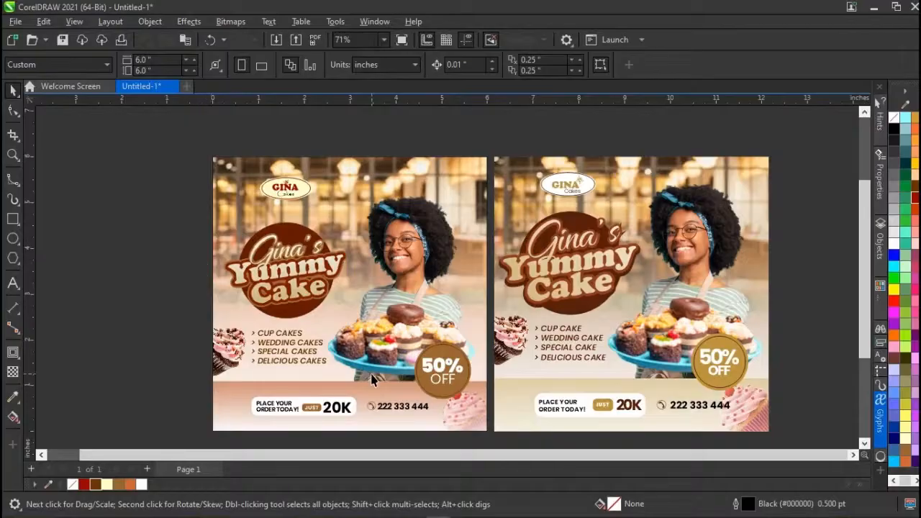
{"action": "scroll", "coordinate": [372, 380], "scroll_direction": "up", "scroll_amount": 1}
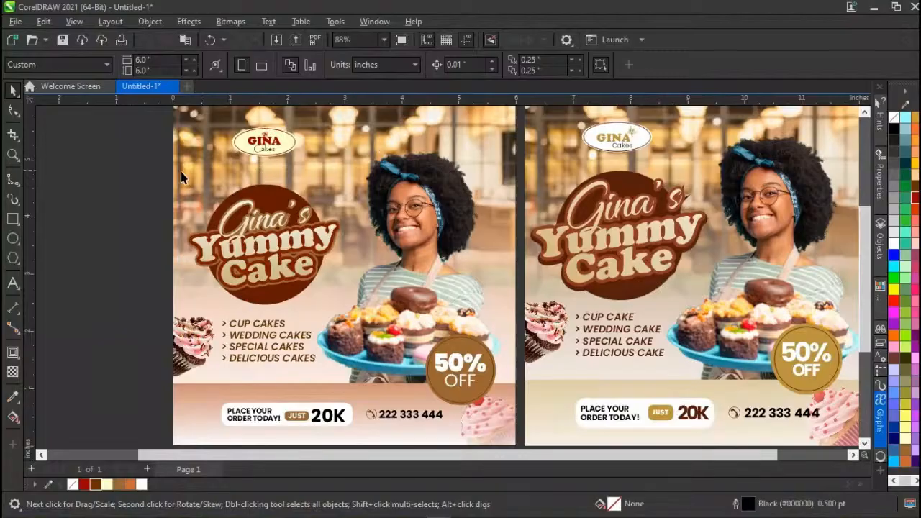
{"action": "scroll", "coordinate": [195, 175], "scroll_direction": "up", "scroll_amount": 1}
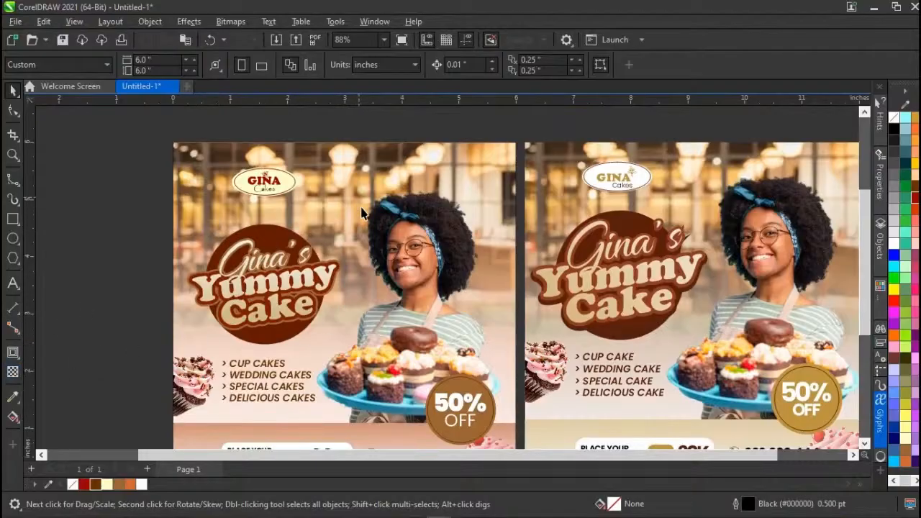
{"action": "scroll", "coordinate": [355, 331], "scroll_direction": "down", "scroll_amount": 3}
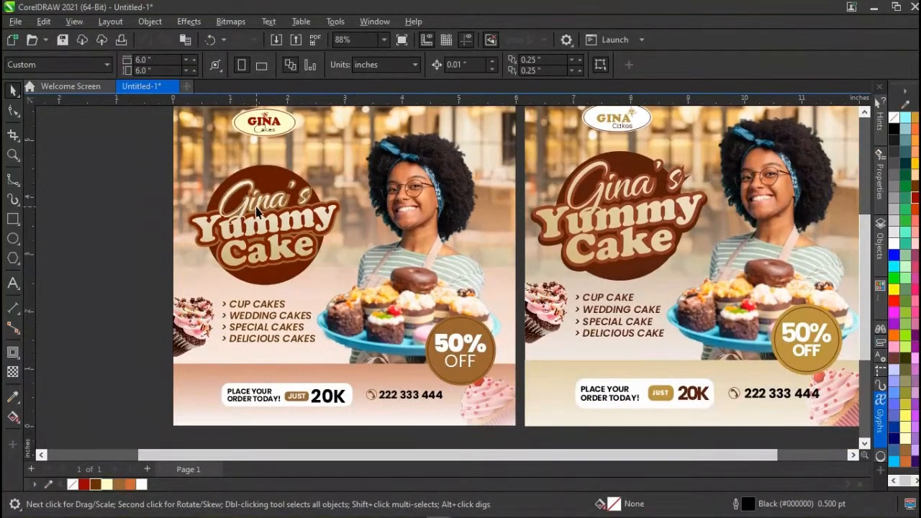
{"action": "scroll", "coordinate": [284, 263], "scroll_direction": "up", "scroll_amount": 2}
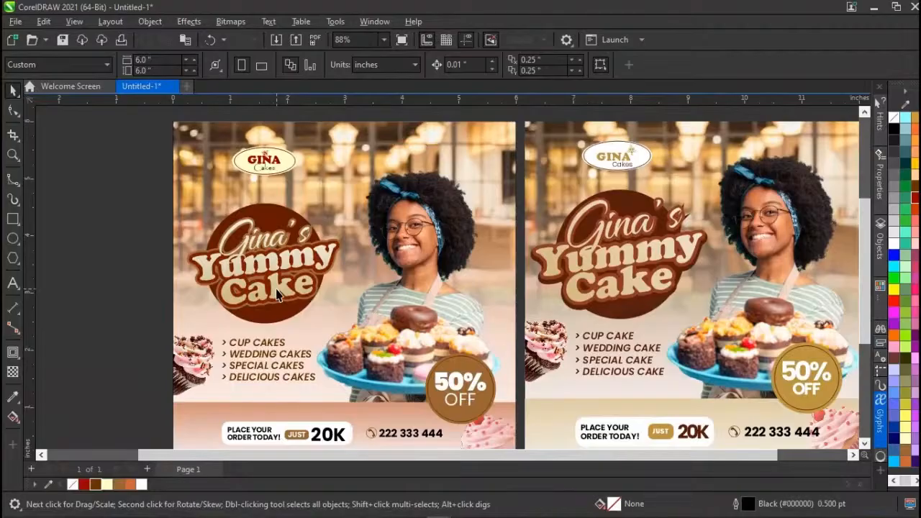
{"action": "scroll", "coordinate": [276, 295], "scroll_direction": "up", "scroll_amount": 2}
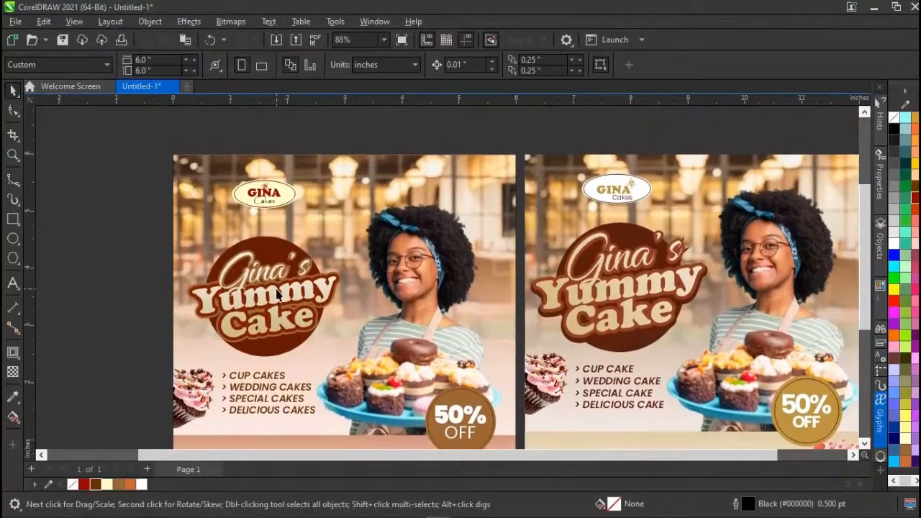
{"action": "scroll", "coordinate": [278, 315], "scroll_direction": "down", "scroll_amount": 3}
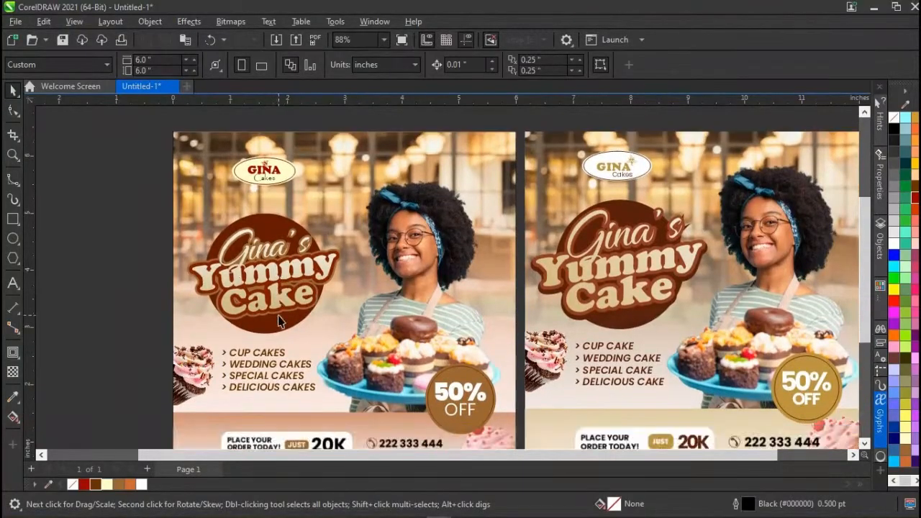
{"action": "scroll", "coordinate": [279, 319], "scroll_direction": "up", "scroll_amount": 2}
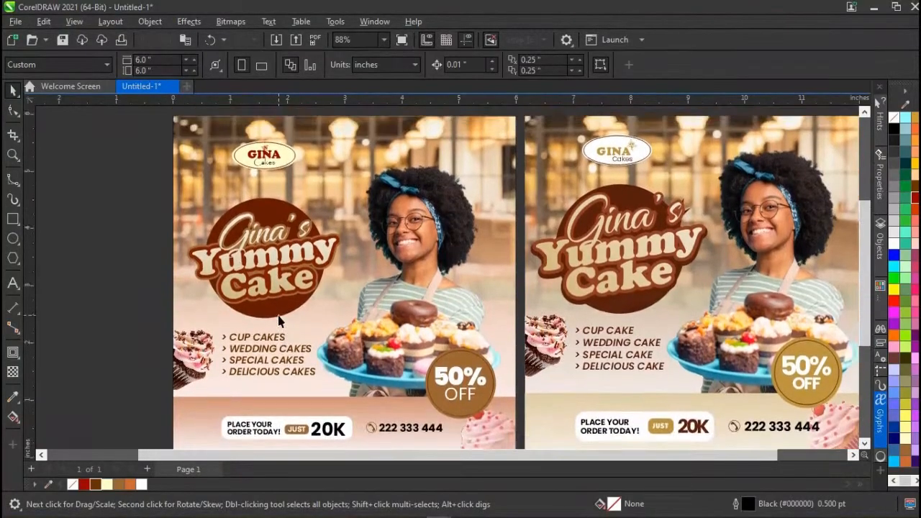
Scale the four-line cake list down slightly, keeping its lower edge beside the cupcake in place.
{"action": "left_click", "coordinate": [280, 354]}
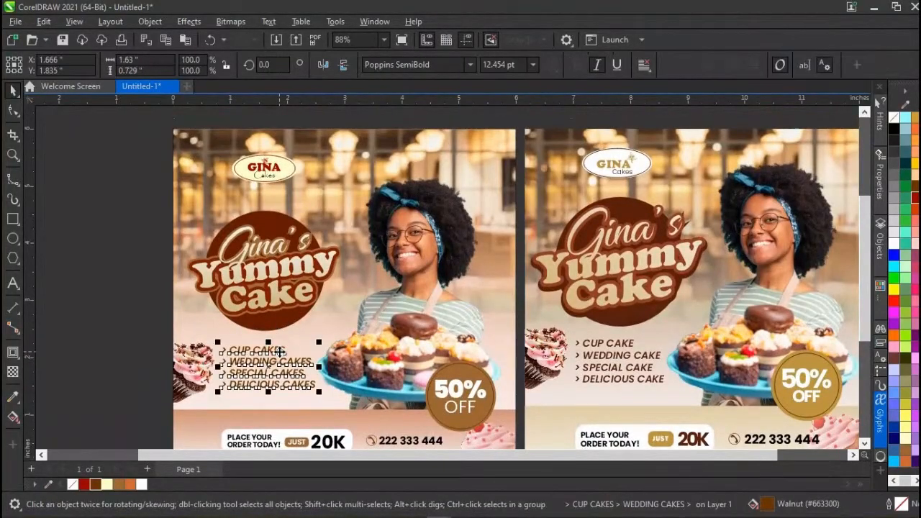
{"action": "left_click_drag", "start_coordinate": [320, 347], "coordinate": [313, 351]}
{"action": "left_click", "coordinate": [141, 346]}
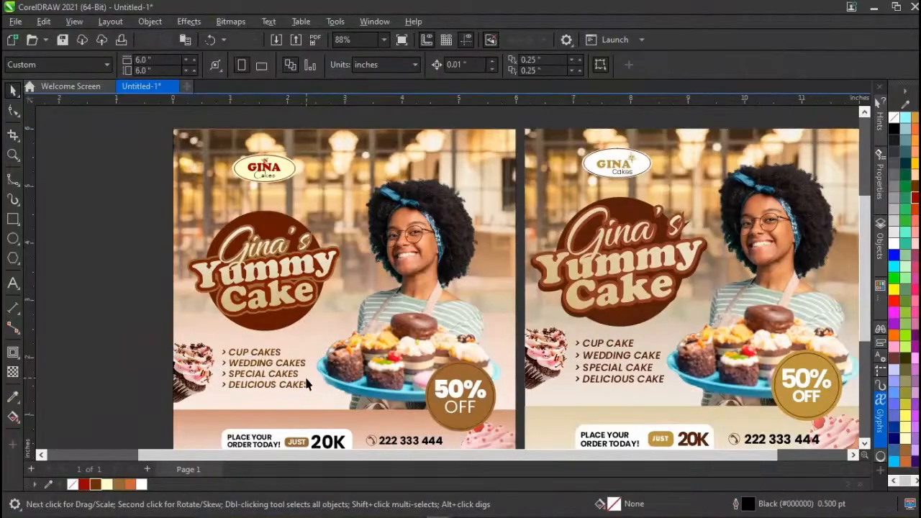
{"action": "scroll", "coordinate": [306, 384], "scroll_direction": "down", "scroll_amount": 2}
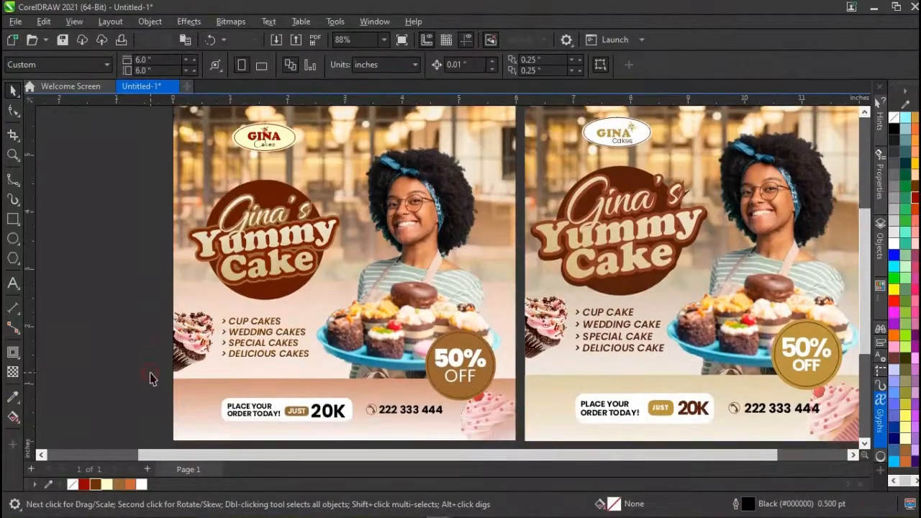
{"action": "left_click", "coordinate": [263, 346]}
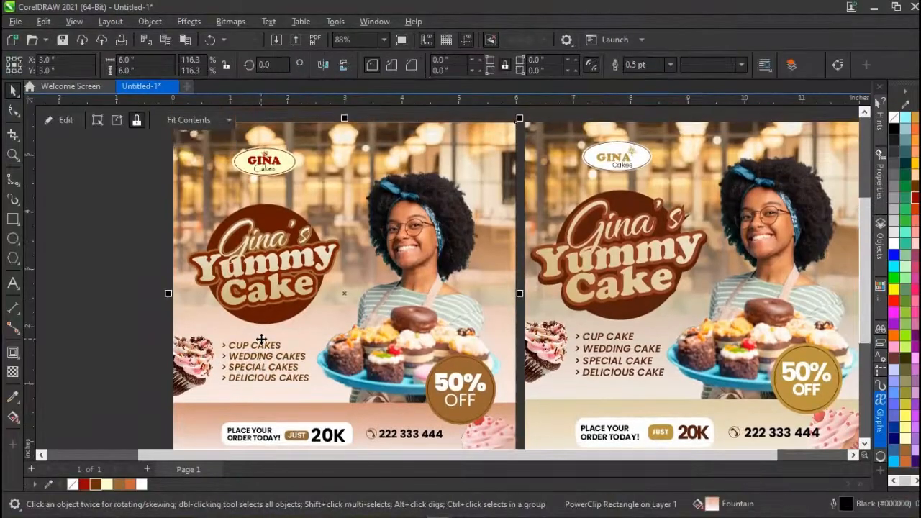
{"action": "scroll", "coordinate": [262, 340], "scroll_direction": "up", "scroll_amount": 2}
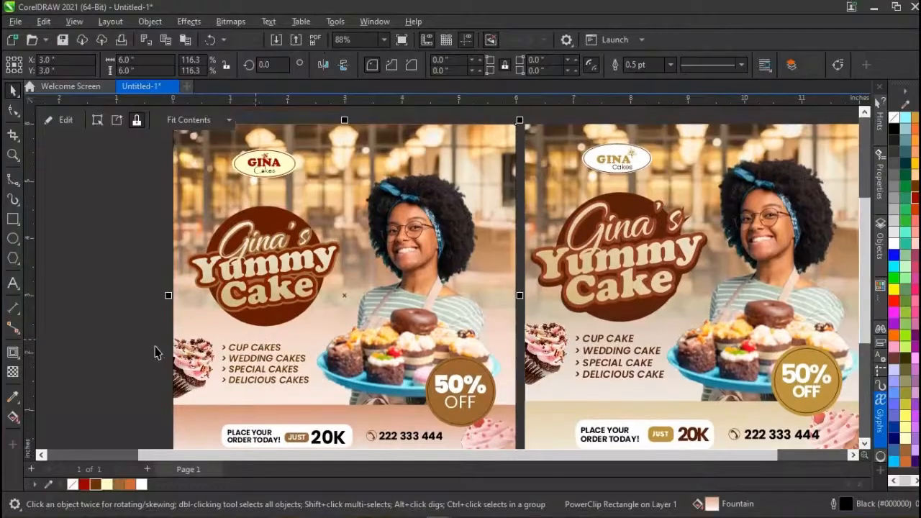
Scale the 50% OFF text down to about 0.77 by 0.51 inches and centre it within the round badge.
{"action": "left_click", "coordinate": [456, 391]}
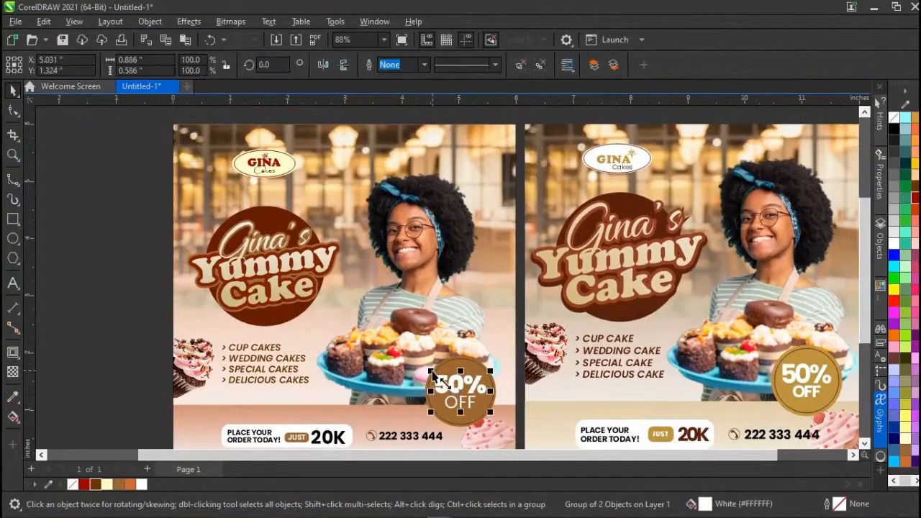
{"action": "left_click_drag", "start_coordinate": [430, 371], "coordinate": [437, 375]}
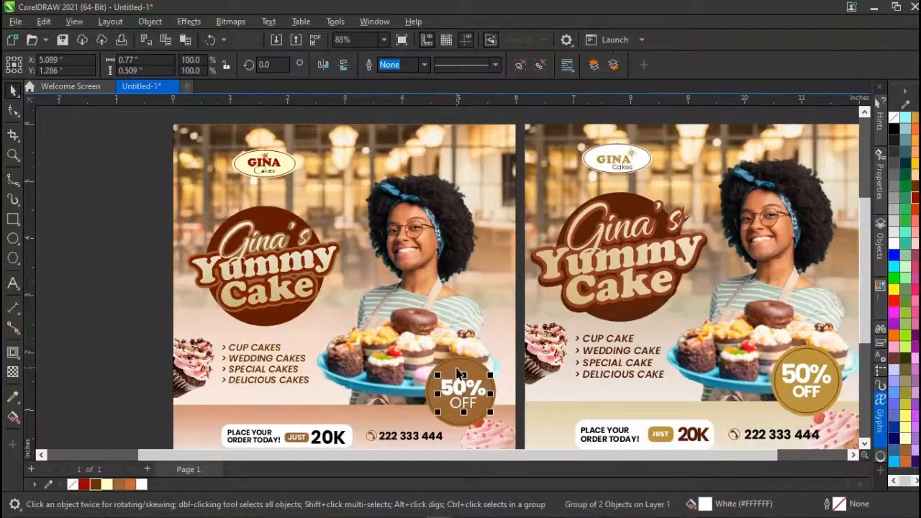
{"action": "left_click", "coordinate": [461, 373], "text": "shift"}
{"action": "key", "text": "c"}
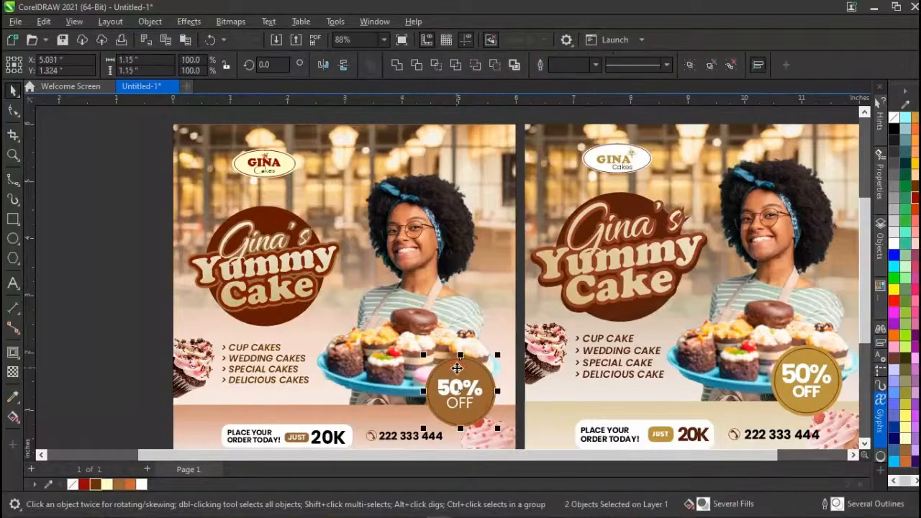
{"action": "key", "text": "e"}
{"action": "key", "text": "Escape"}
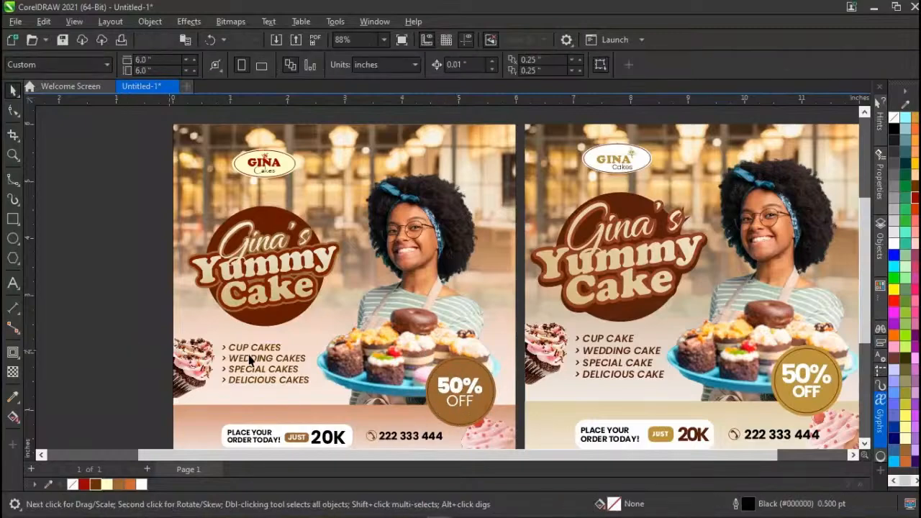
Fill the 20K price text with Ruby Red from the document palette and deselect it.
{"action": "scroll", "coordinate": [341, 374], "scroll_direction": "down", "scroll_amount": 1}
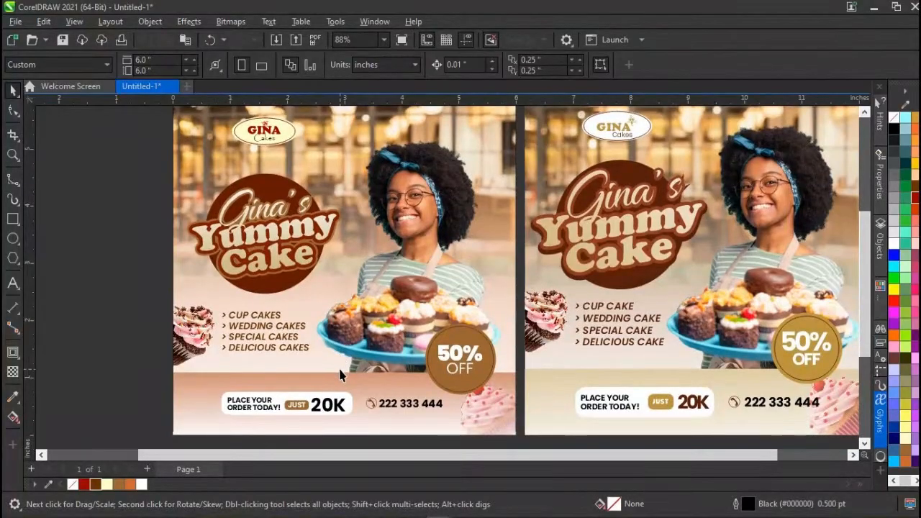
{"action": "left_click", "coordinate": [338, 407]}
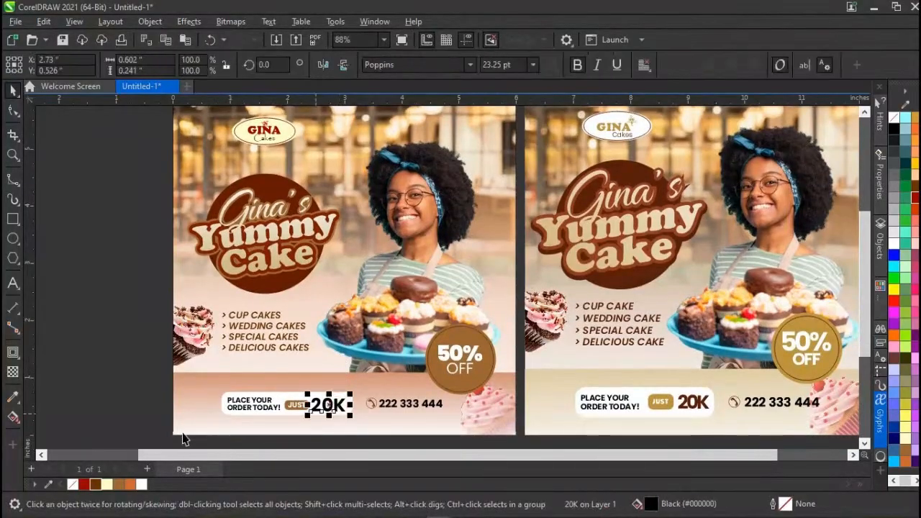
{"action": "left_click", "coordinate": [96, 487]}
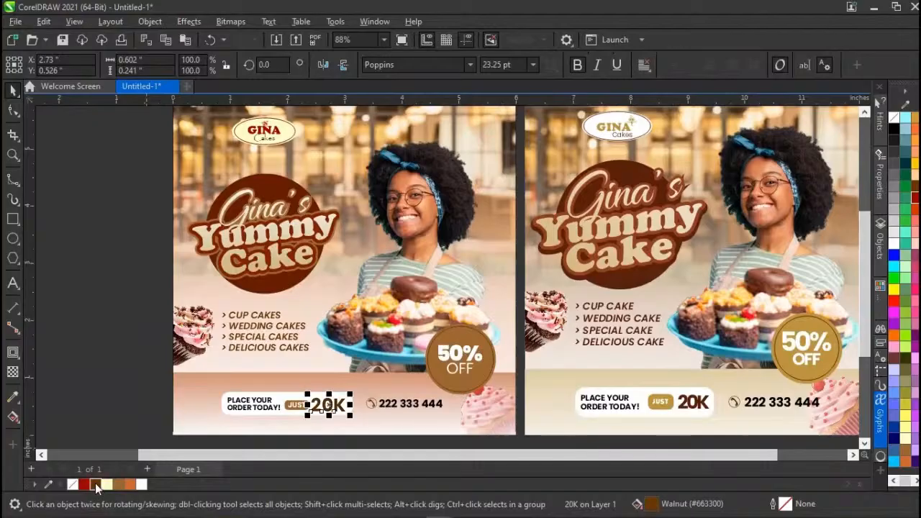
{"action": "left_click", "coordinate": [84, 486]}
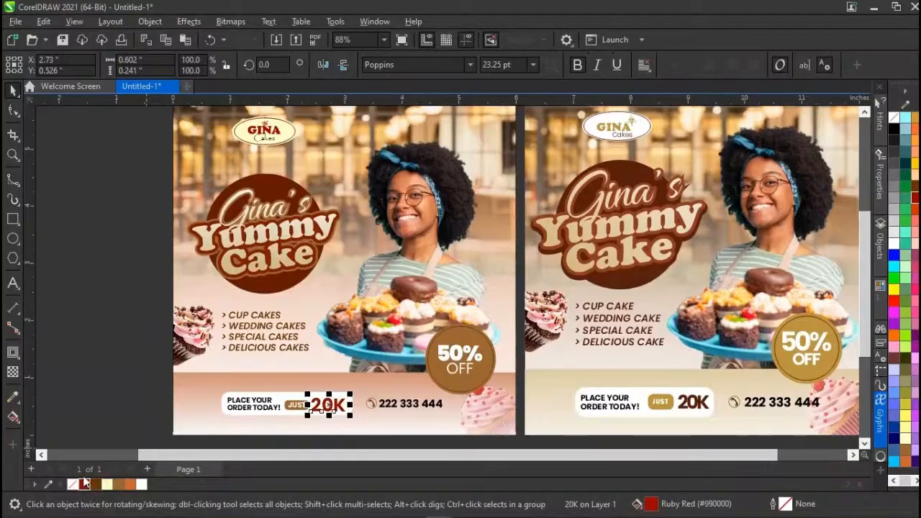
{"action": "left_click", "coordinate": [91, 408]}
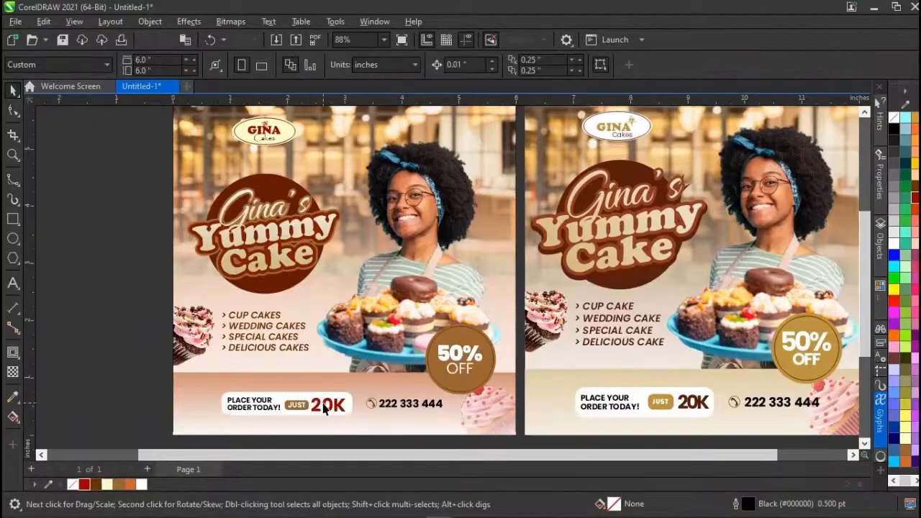
Check the circle outline of the discount badge and review the whole flyer beside the reference.
{"action": "scroll", "coordinate": [325, 409], "scroll_direction": "up", "scroll_amount": 1}
{"action": "scroll", "coordinate": [371, 412], "scroll_direction": "right", "scroll_amount": 2}
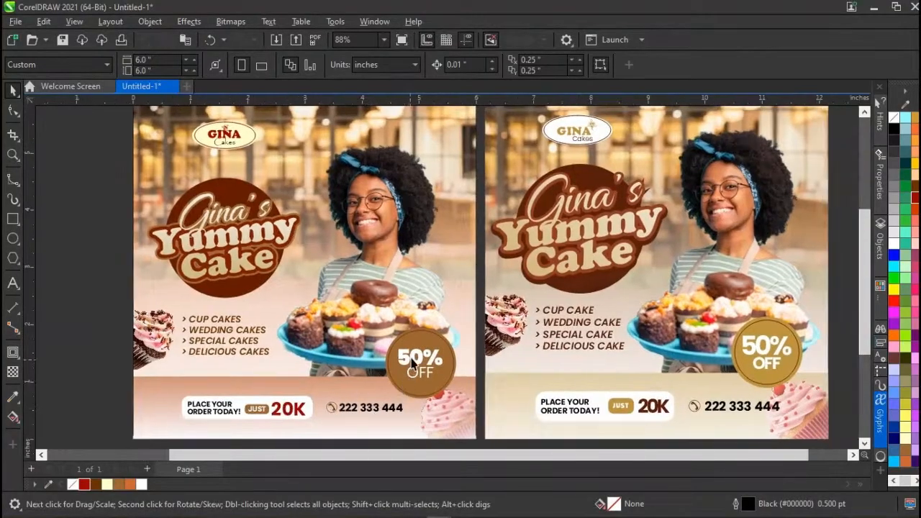
{"action": "left_click", "coordinate": [424, 338]}
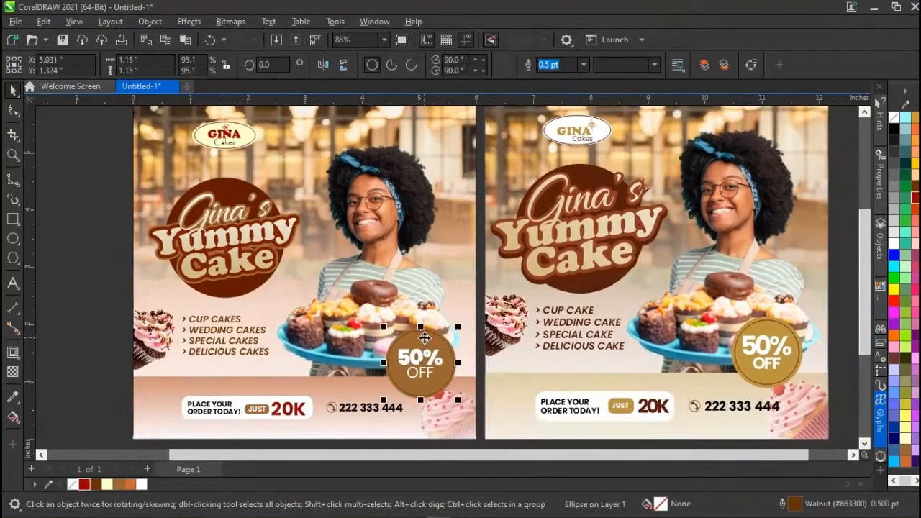
{"action": "left_click", "coordinate": [108, 324]}
{"action": "scroll", "coordinate": [109, 325], "scroll_direction": "down", "scroll_amount": 1}
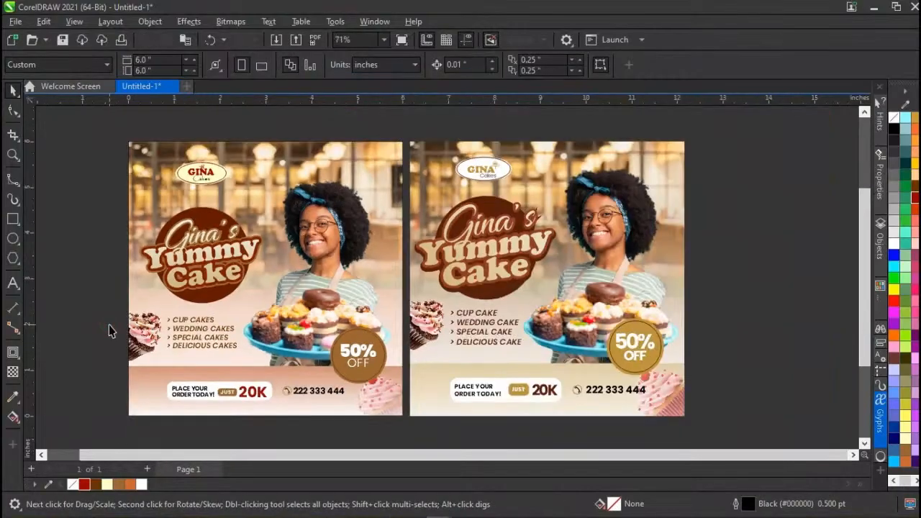
{"action": "scroll", "coordinate": [109, 325], "scroll_direction": "left", "scroll_amount": 3}
{"action": "scroll", "coordinate": [367, 292], "scroll_direction": "right", "scroll_amount": 1}
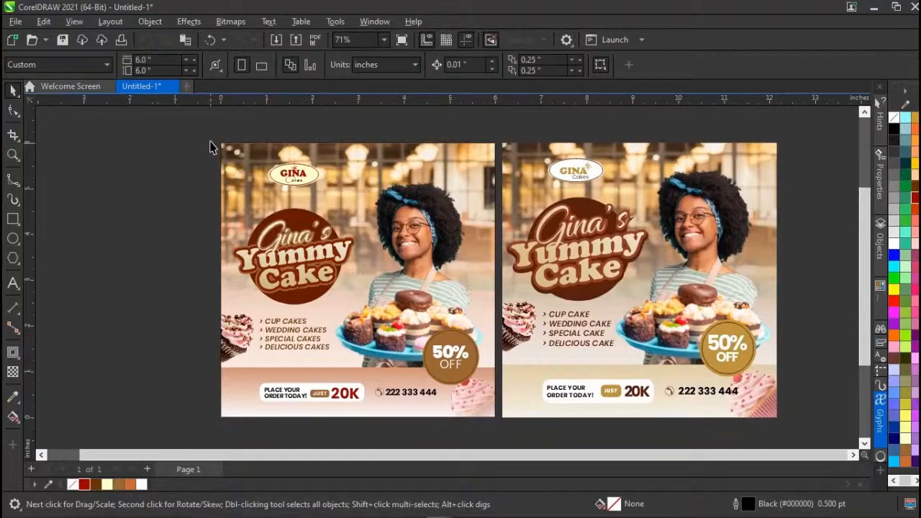
{"action": "left_click_drag", "start_coordinate": [210, 142], "coordinate": [499, 427]}
{"action": "left_click", "coordinate": [165, 339]}
{"action": "left_click_drag", "start_coordinate": [213, 138], "coordinate": [500, 428]}
{"action": "left_click", "coordinate": [171, 333]}
{"action": "left_click", "coordinate": [295, 242]}
{"action": "left_click", "coordinate": [199, 145]}
{"action": "left_click_drag", "start_coordinate": [205, 133], "coordinate": [183, 304]}
{"action": "left_click", "coordinate": [182, 304]}
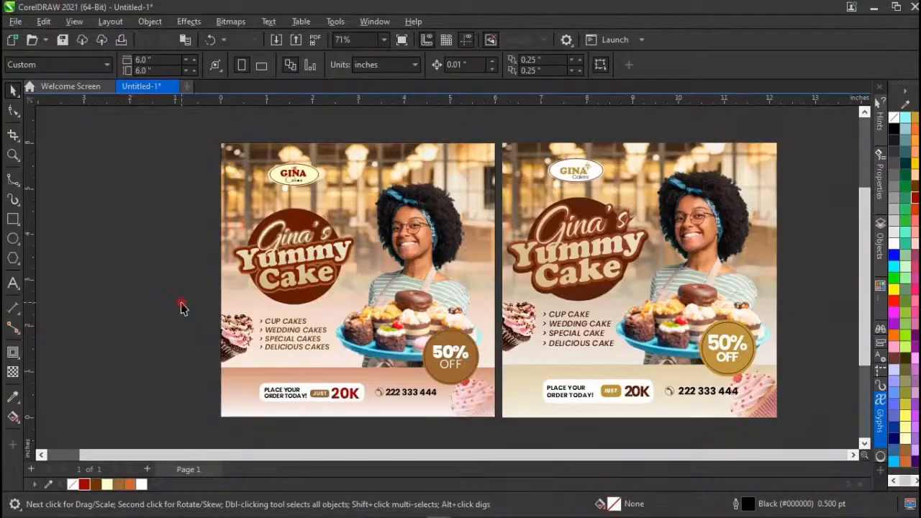
{"action": "left_click_drag", "start_coordinate": [206, 135], "coordinate": [503, 427]}
{"action": "left_click", "coordinate": [200, 137]}
{"action": "left_click_drag", "start_coordinate": [200, 137], "coordinate": [504, 427]}
{"action": "left_click", "coordinate": [179, 262]}
{"action": "left_click_drag", "start_coordinate": [198, 136], "coordinate": [500, 436]}
{"action": "left_click", "coordinate": [192, 304]}
Select every object of the recreated flyer on the page and group them into one object.
{"action": "left_click_drag", "start_coordinate": [210, 135], "coordinate": [501, 434]}
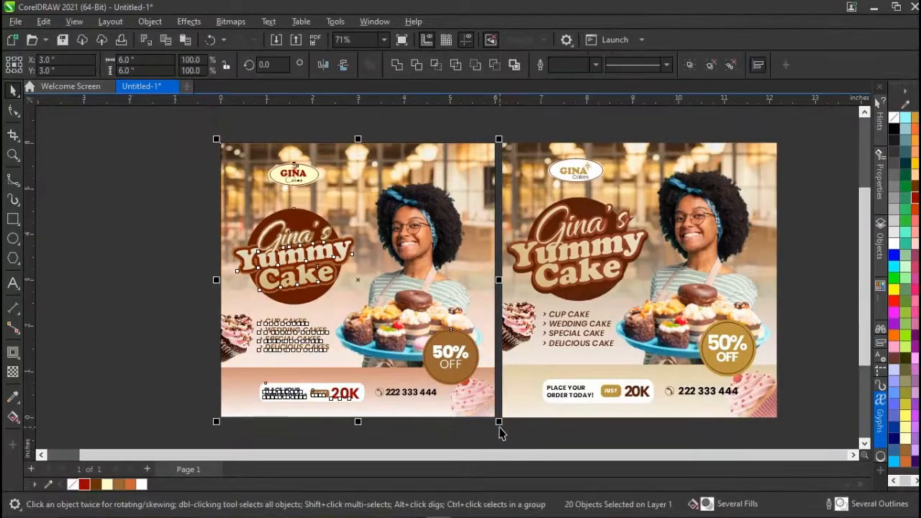
{"action": "key", "text": "ctrl+g"}
{"action": "left_click", "coordinate": [501, 432]}
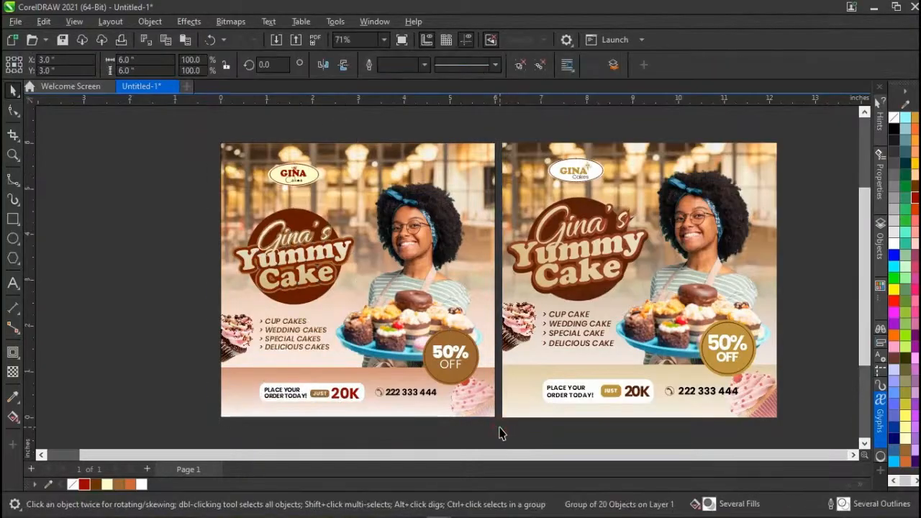
Delete the reference flyer beside the page and leave the recreated flyer deselected.
{"action": "left_click", "coordinate": [569, 344]}
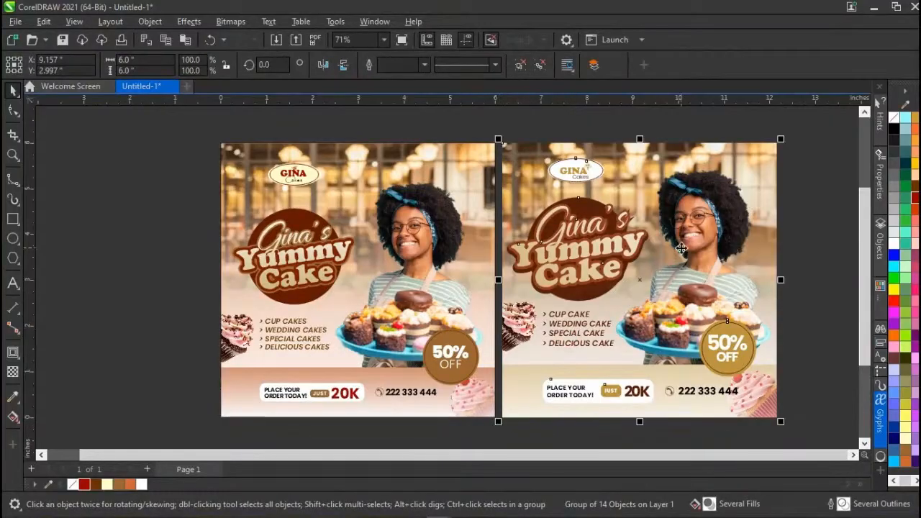
{"action": "key", "text": "Delete"}
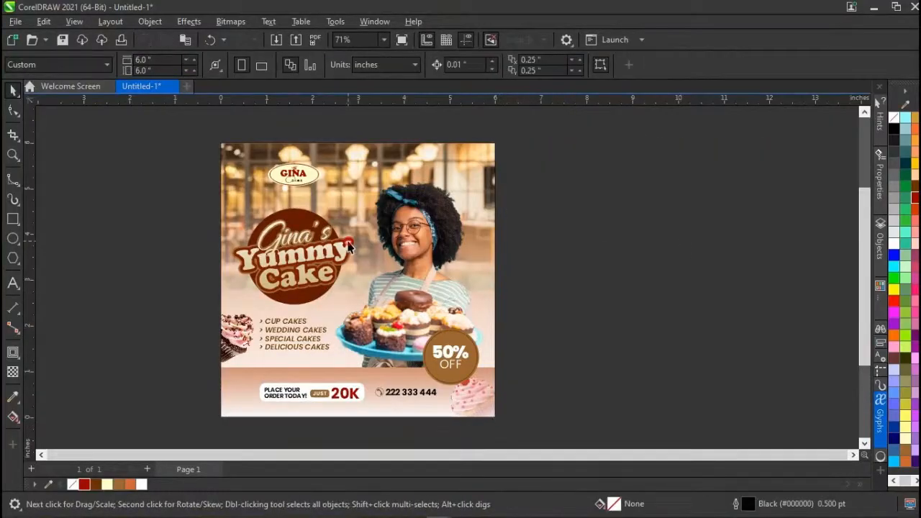
{"action": "left_click", "coordinate": [373, 237]}
{"action": "left_click", "coordinate": [555, 241]}
{"action": "key", "text": "ctrl+a"}
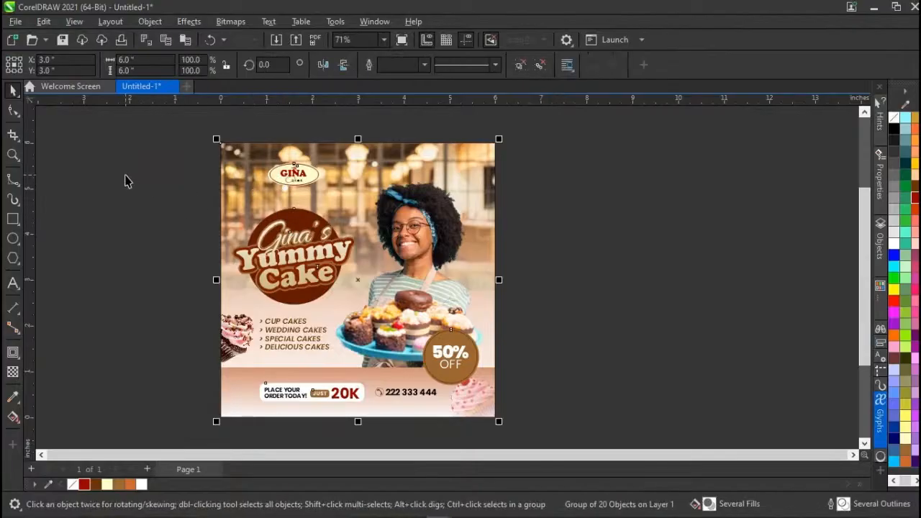
{"action": "left_click", "coordinate": [97, 170]}
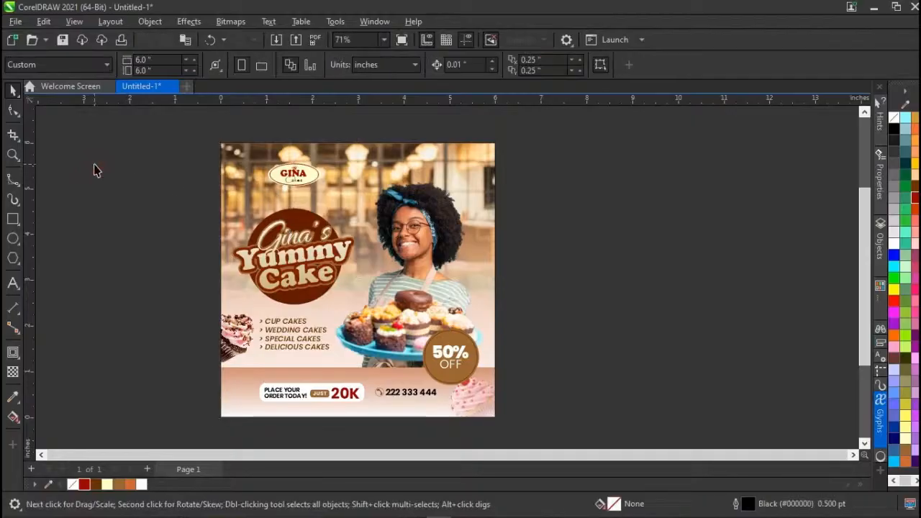
{"action": "left_click", "coordinate": [14, 21]}
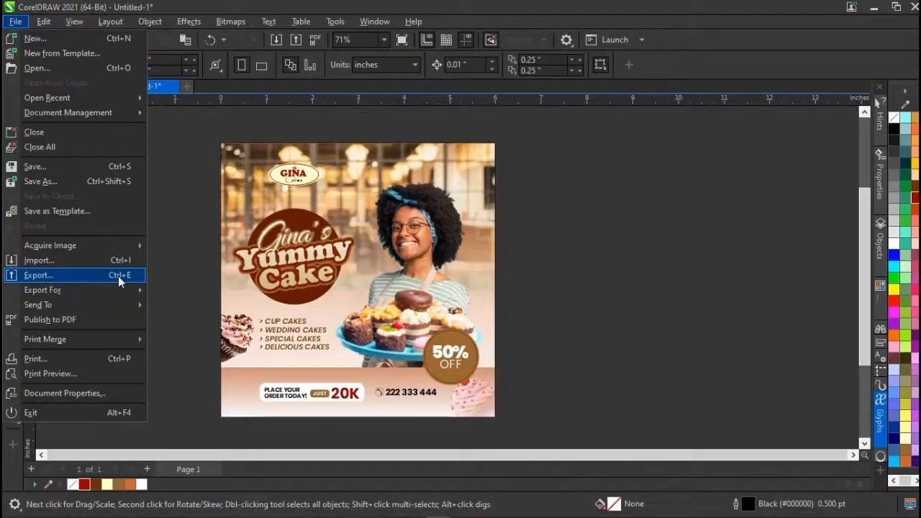
{"action": "left_click", "coordinate": [479, 260]}
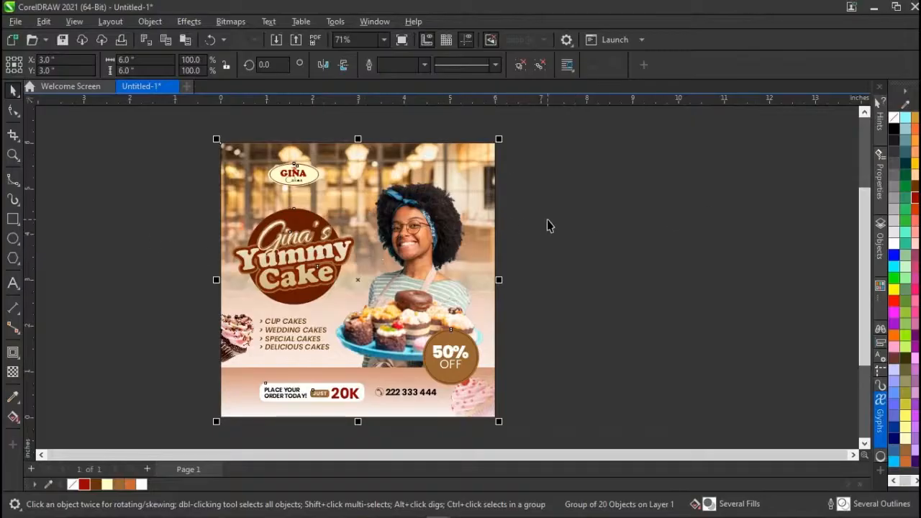
{"action": "left_click", "coordinate": [166, 247]}
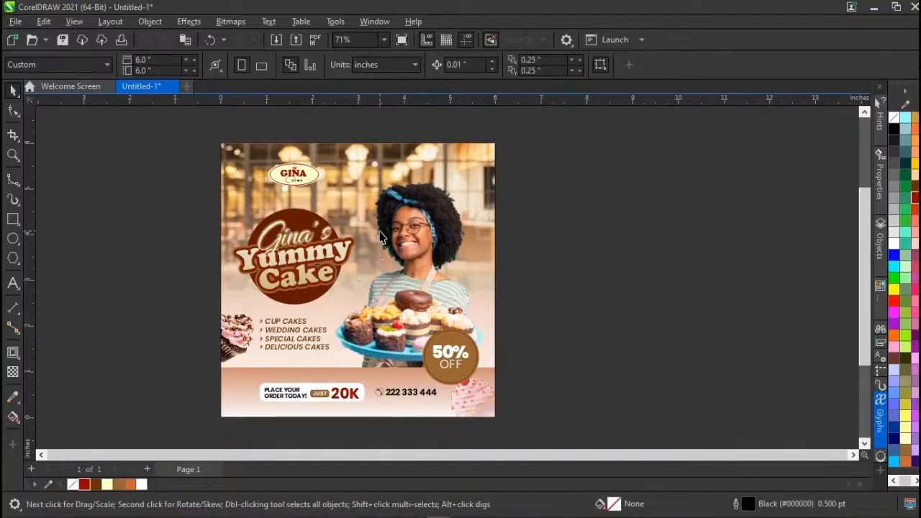
{"action": "left_click", "coordinate": [18, 22]}
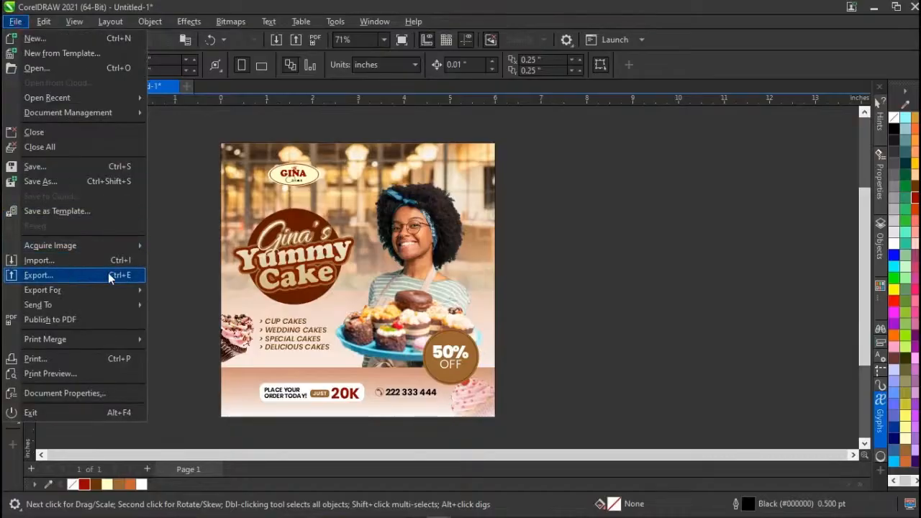
{"action": "left_click", "coordinate": [192, 283]}
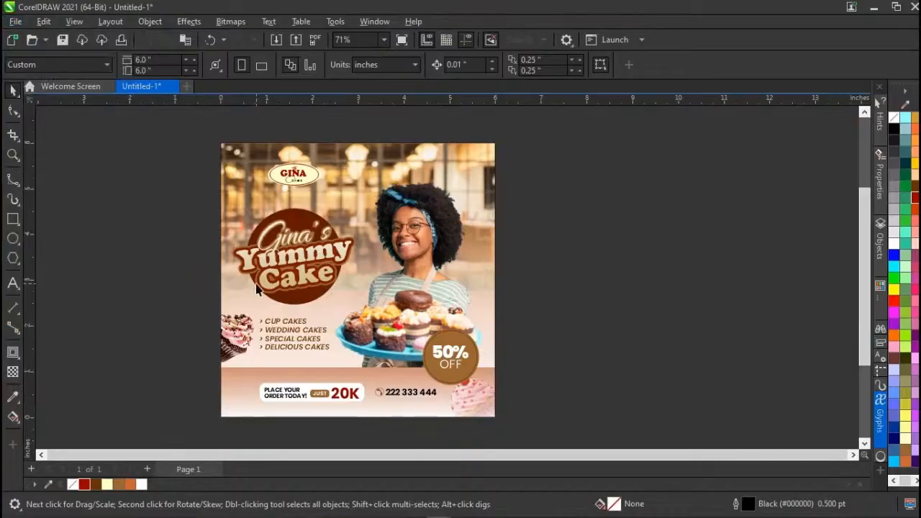
Start exporting the flyer and set the export file type to PNG - Portable Network Graphics.
{"action": "key", "text": "ctrl+e"}
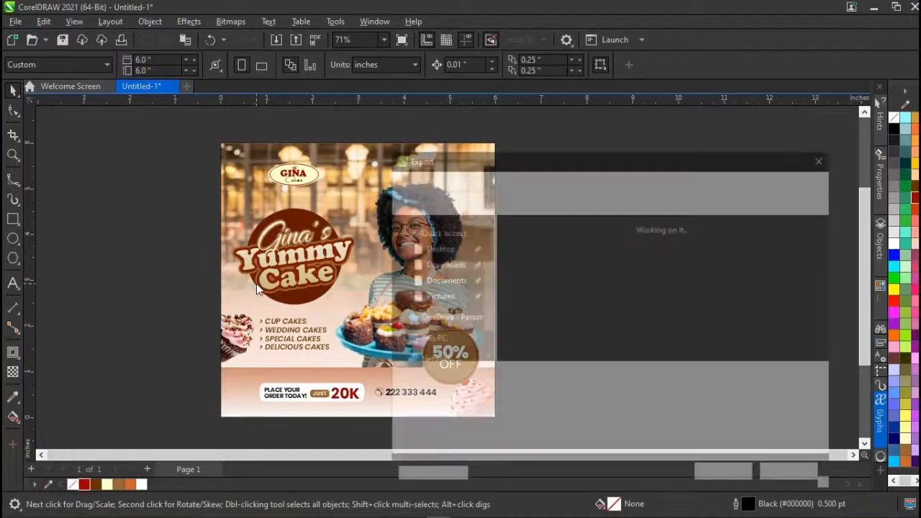
{"action": "left_click", "coordinate": [527, 394]}
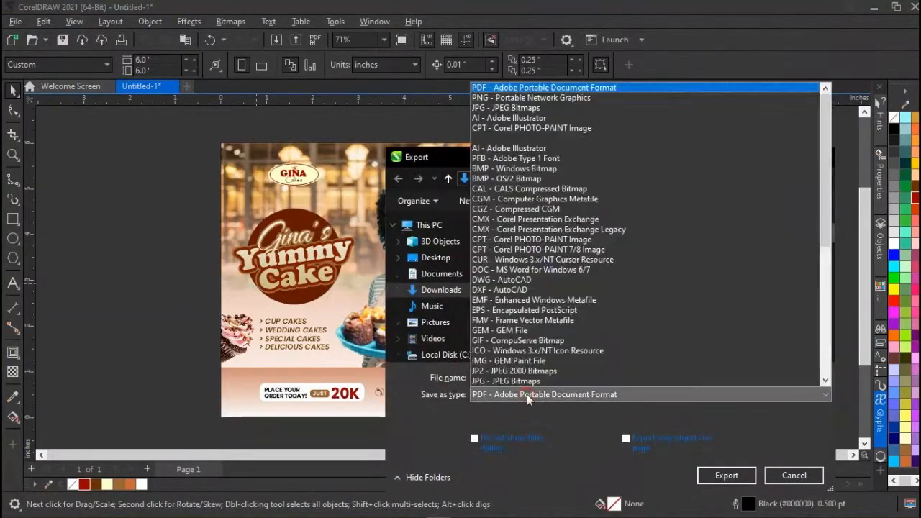
{"action": "left_click", "coordinate": [485, 98]}
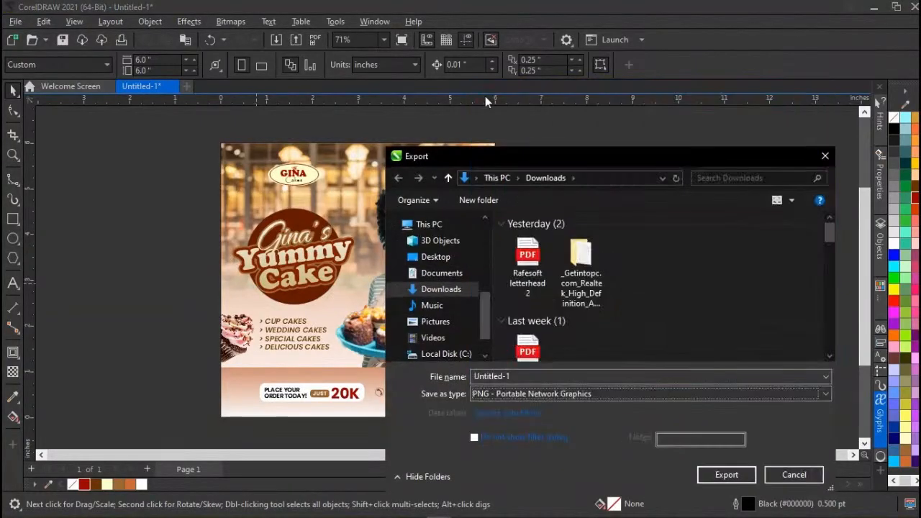
Try JPG - JPEG Bitmaps as the export type, look through the other formats and return to PNG - Portable Network Graphics.
{"action": "left_click", "coordinate": [538, 393]}
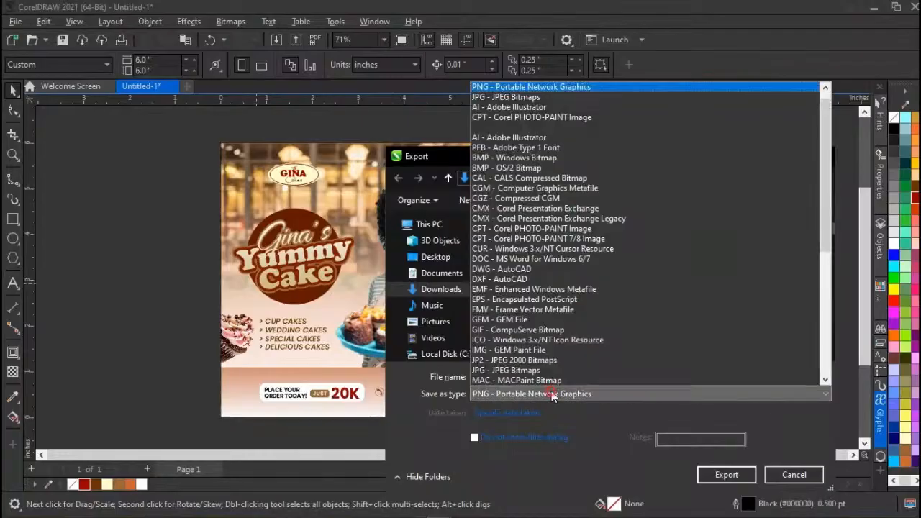
{"action": "left_click", "coordinate": [495, 98]}
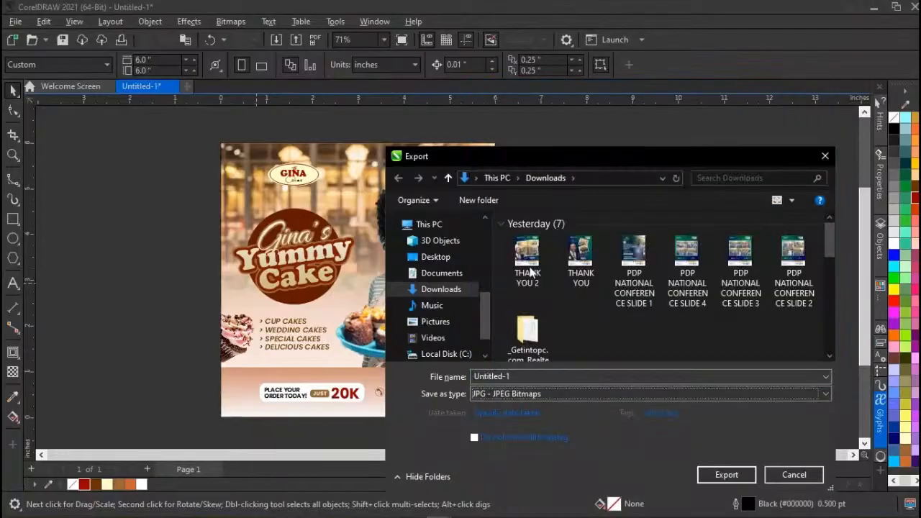
{"action": "left_click", "coordinate": [548, 393]}
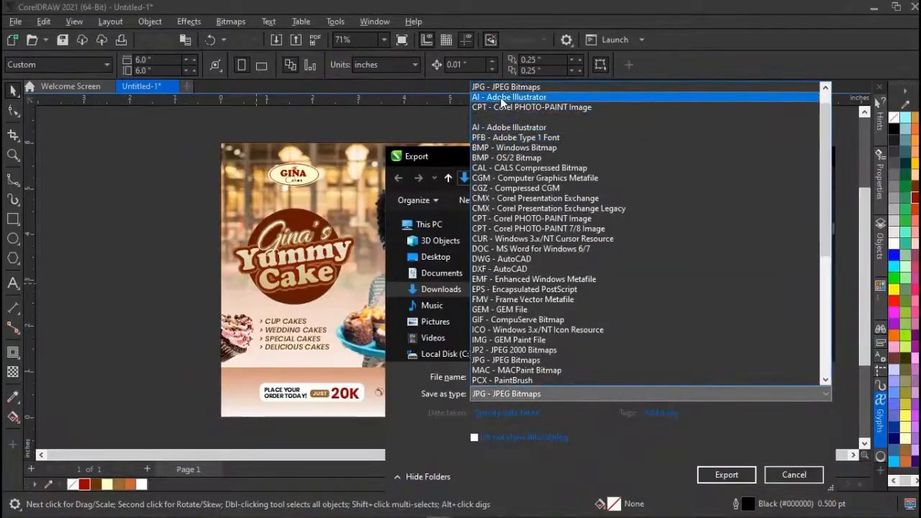
{"action": "scroll", "coordinate": [527, 312], "scroll_direction": "down", "scroll_amount": 2}
{"action": "scroll", "coordinate": [529, 316], "scroll_direction": "down", "scroll_amount": 2}
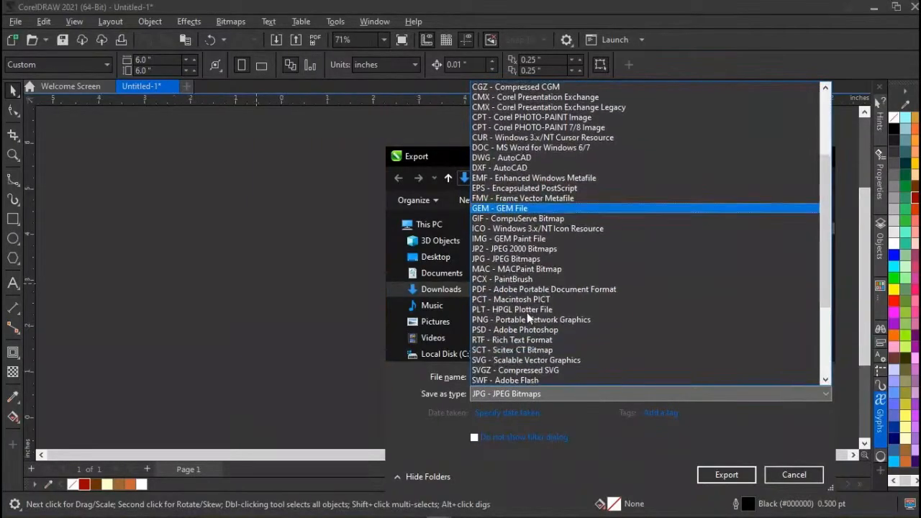
{"action": "scroll", "coordinate": [569, 348], "scroll_direction": "up", "scroll_amount": 4}
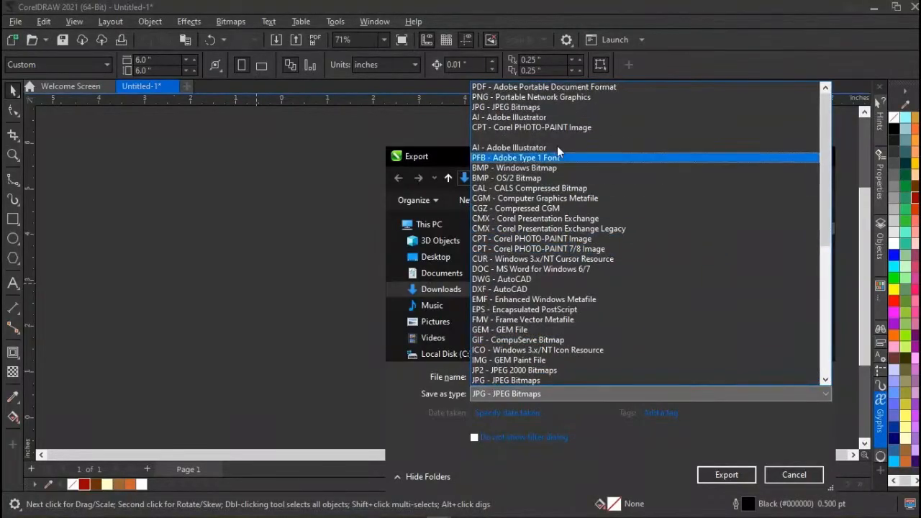
{"action": "left_click", "coordinate": [503, 97]}
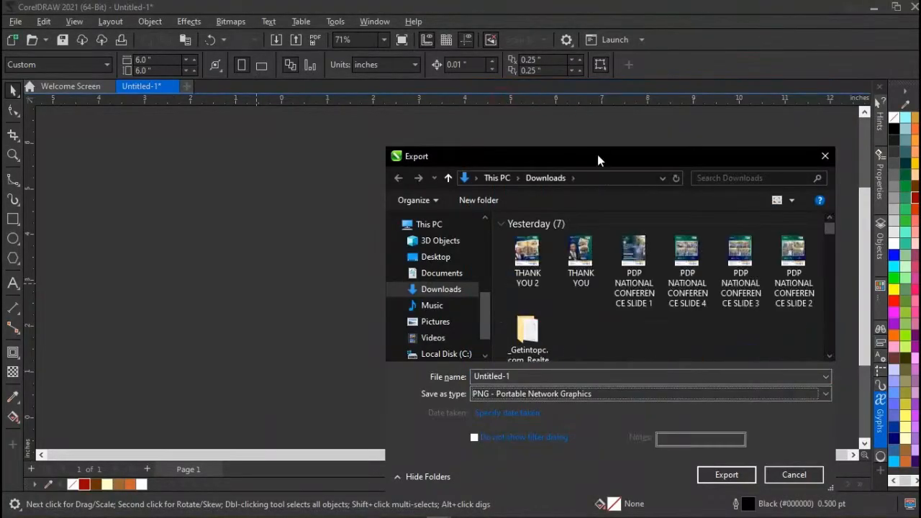
Name the export file CAKE FLYER DESIGN and export it as a PNG to the Downloads folder.
{"action": "left_click", "coordinate": [523, 377]}
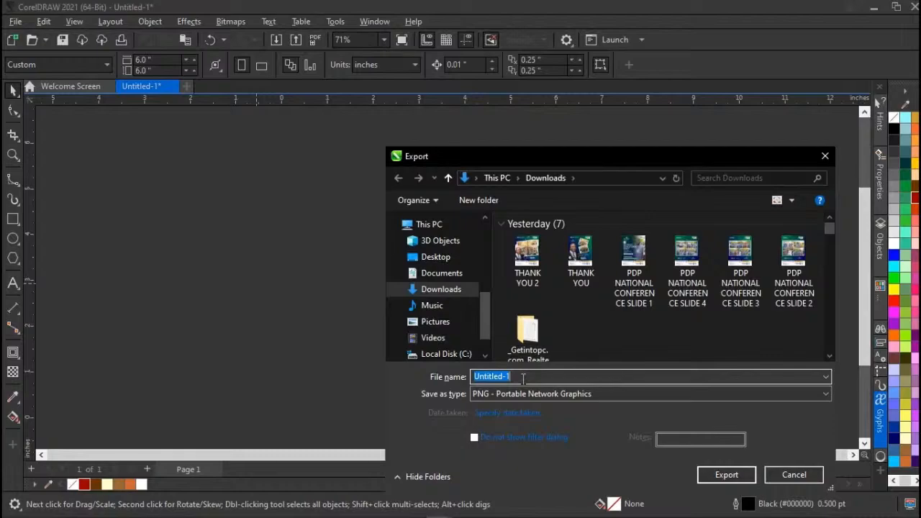
{"action": "left_click_drag", "start_coordinate": [599, 153], "coordinate": [488, 162]}
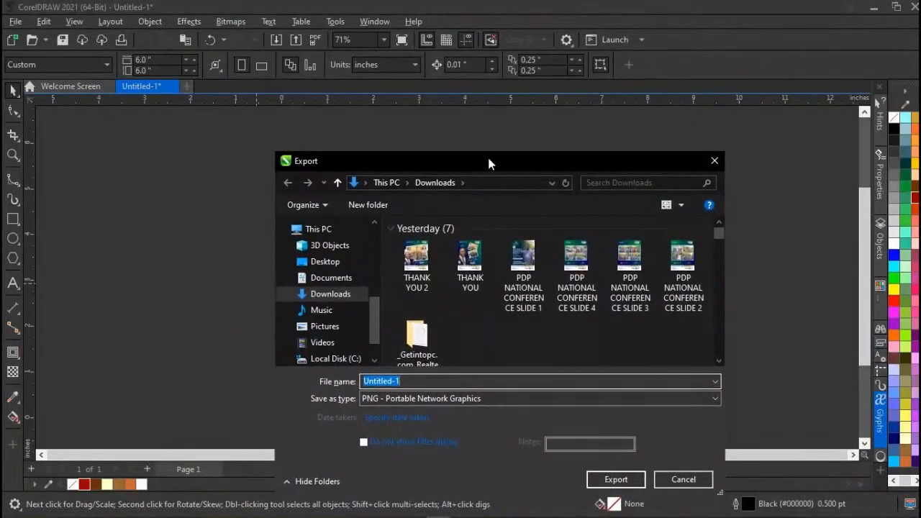
{"action": "type", "text": "CK"}
{"action": "key", "text": "BackSpace"}
{"action": "type", "text": "AKE FLYER DESIGN"}
{"action": "left_click", "coordinate": [347, 296]}
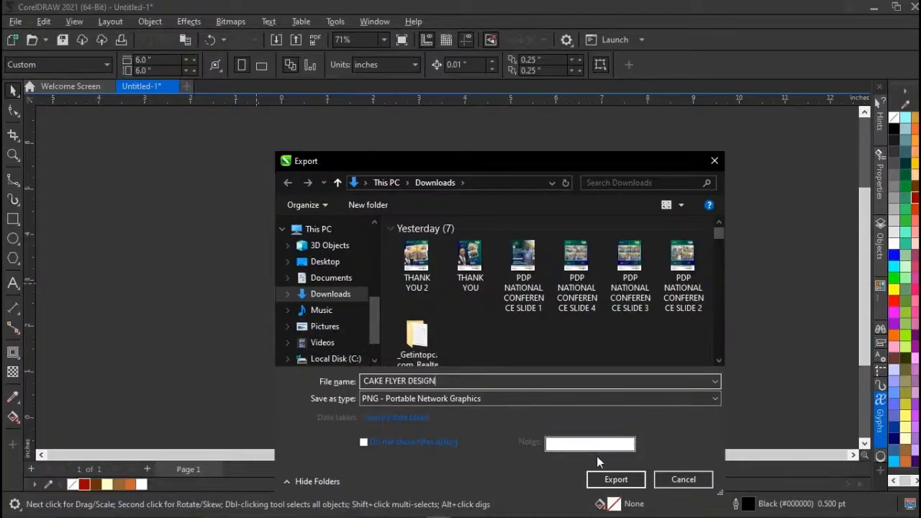
{"action": "left_click", "coordinate": [614, 480]}
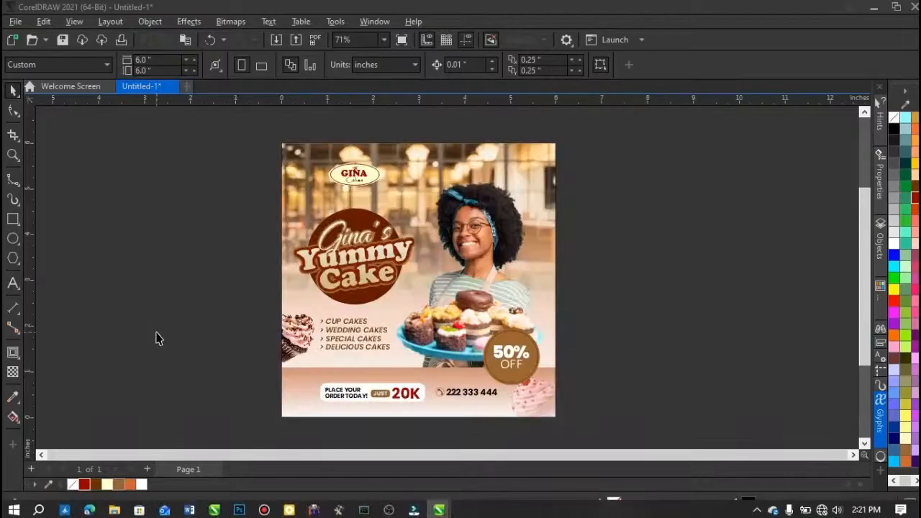
Switch to File Explorer, open CAKE FLYER DESIGN from the Downloads folder to check the exported image, and close the preview.
{"action": "key", "text": "super+e"}
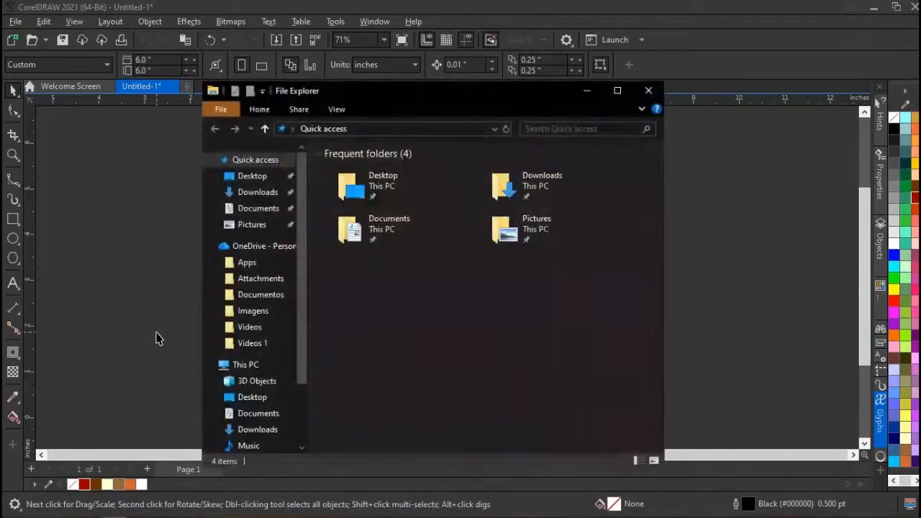
{"action": "left_click", "coordinate": [258, 192]}
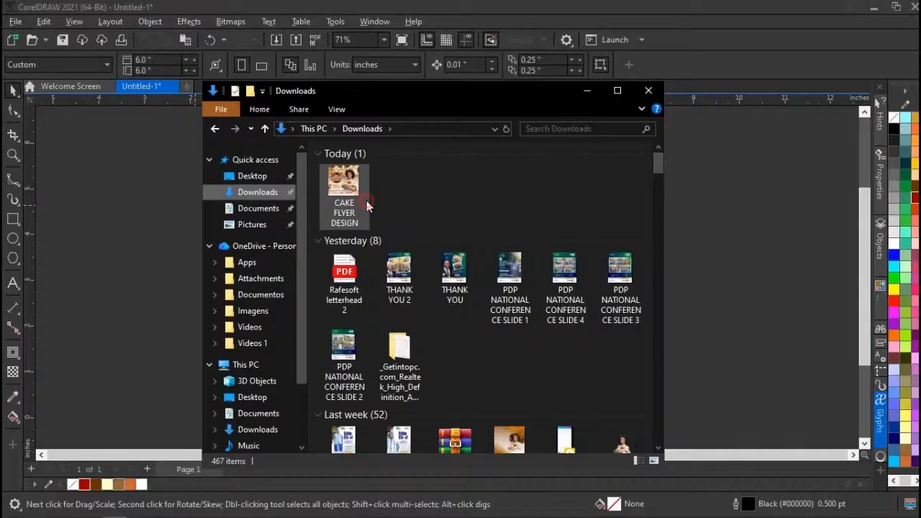
{"action": "left_click", "coordinate": [367, 206]}
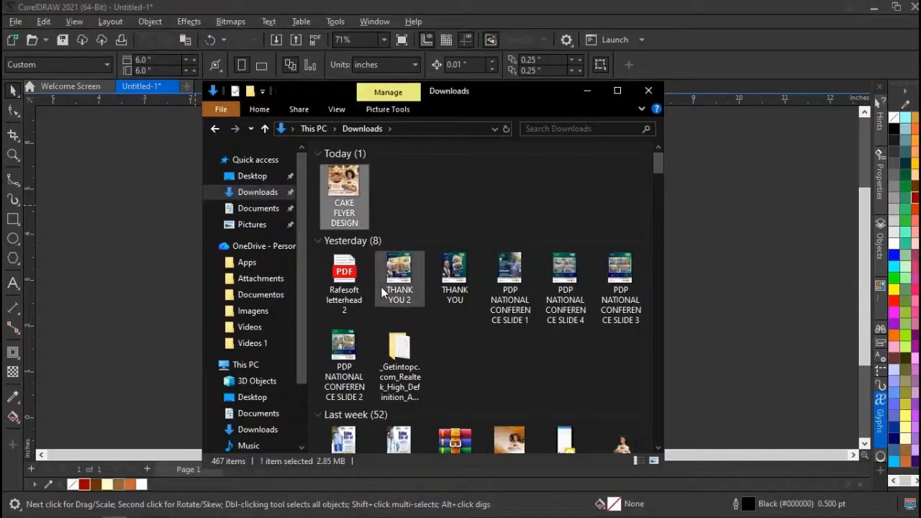
{"action": "key", "text": "Return"}
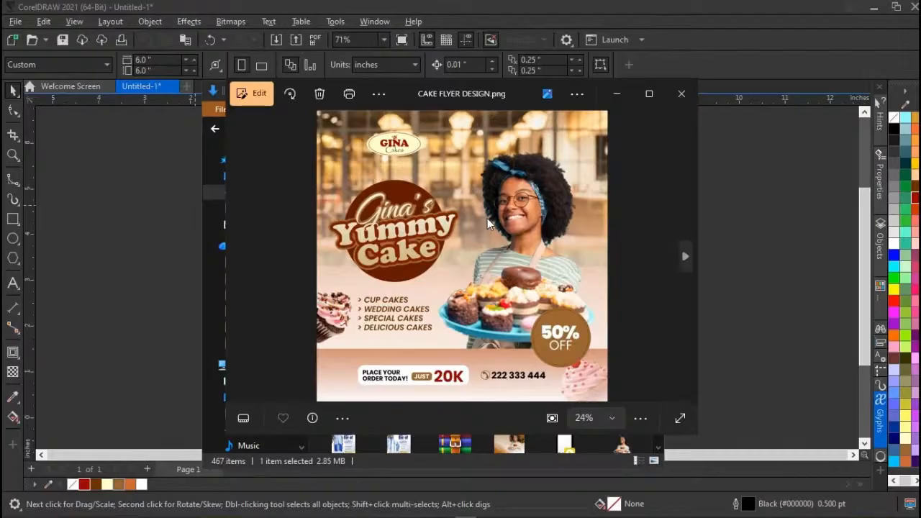
{"action": "left_click", "coordinate": [681, 94]}
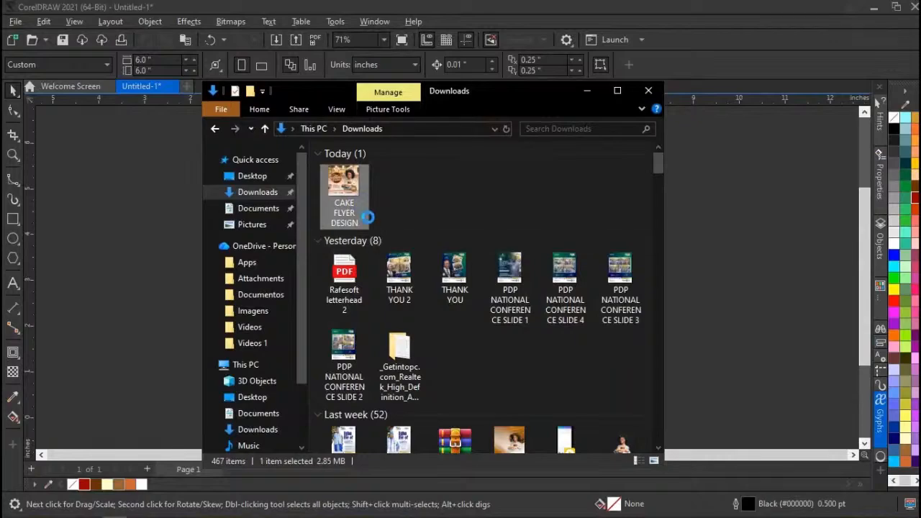
Look at the send options for the CAKE FLYER DESIGN file and return to CorelDRAW by closing the Downloads window.
{"action": "right_click", "coordinate": [362, 216]}
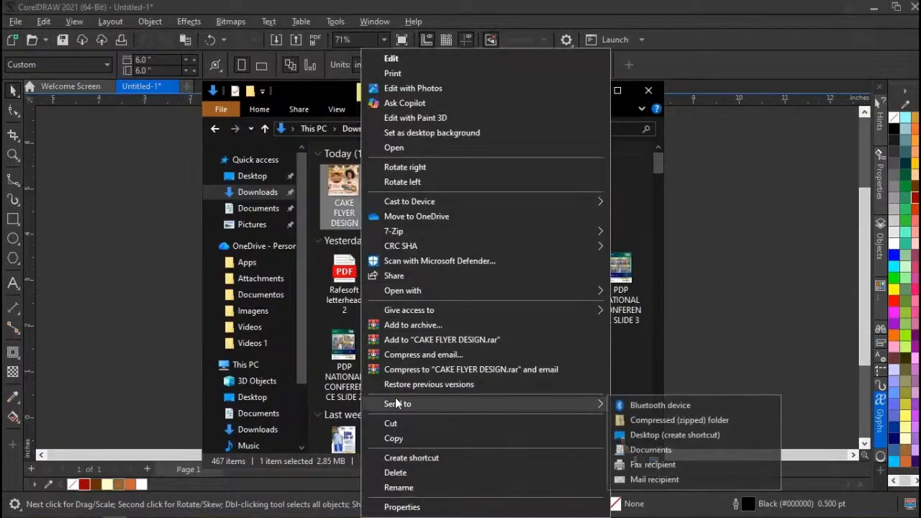
{"action": "left_click", "coordinate": [648, 210]}
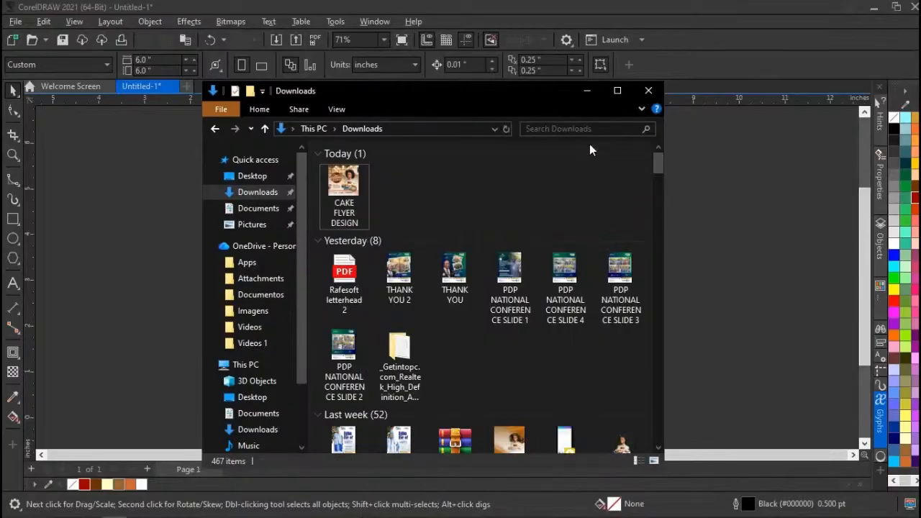
{"action": "left_click", "coordinate": [650, 94]}
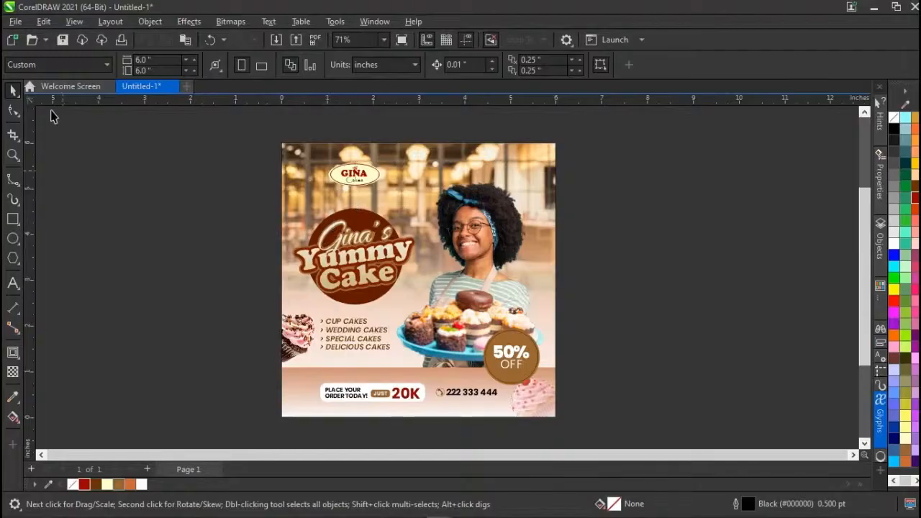
{"action": "left_click", "coordinate": [17, 21]}
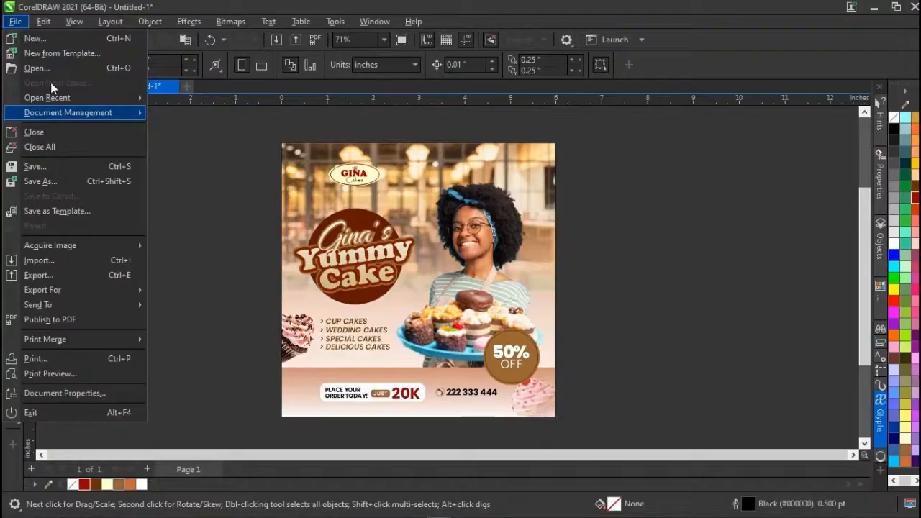
{"action": "left_click", "coordinate": [52, 165]}
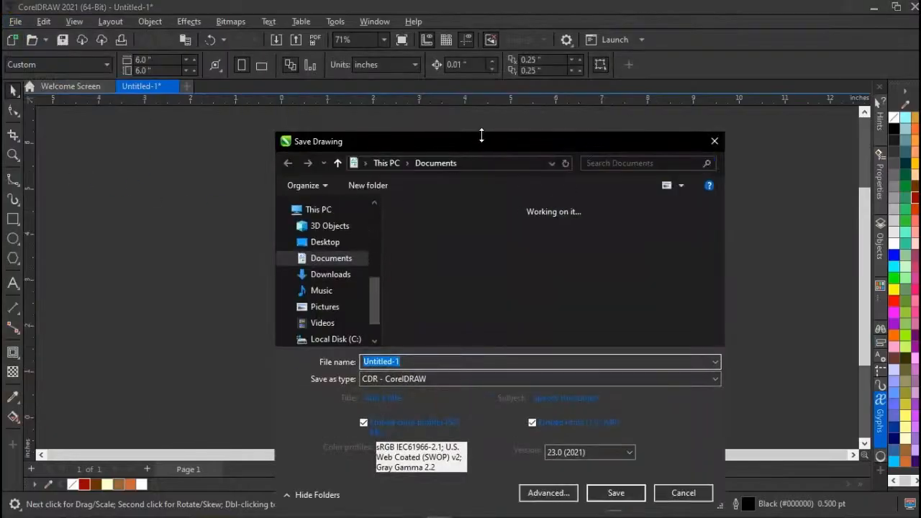
{"action": "mouse_move", "coordinate": [487, 136]}
{"action": "left_mouse_down"}
{"action": "mouse_move", "coordinate": [372, 146]}
{"action": "mouse_move", "coordinate": [273, 135]}
{"action": "left_mouse_up"}
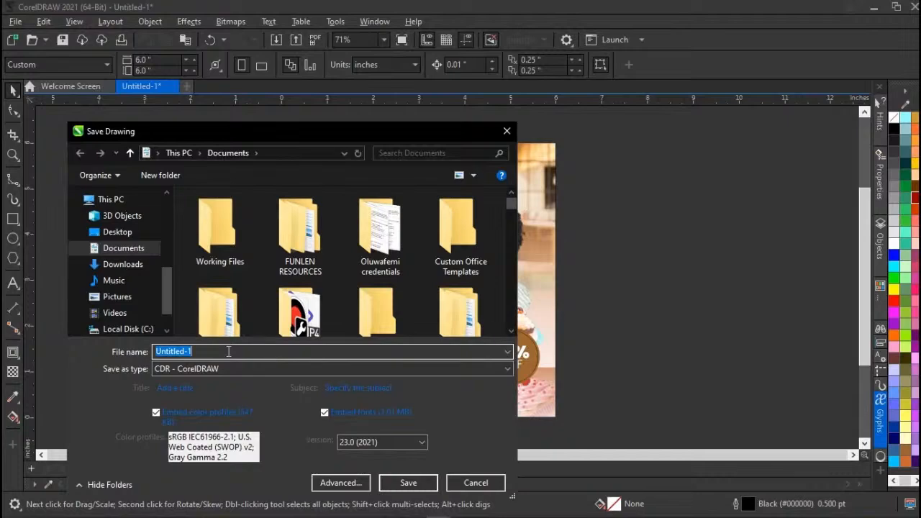
{"action": "left_click", "coordinate": [475, 483]}
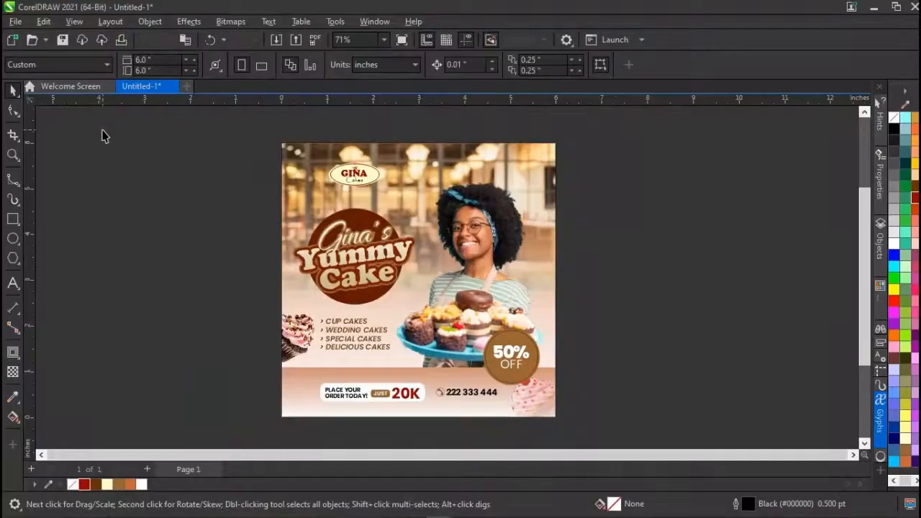
Save the drawing in the Documents folder as CAKE FLYER DESIGN in CDR - CorelDRAW format, version 23.0 (2021).
{"action": "left_click", "coordinate": [16, 22]}
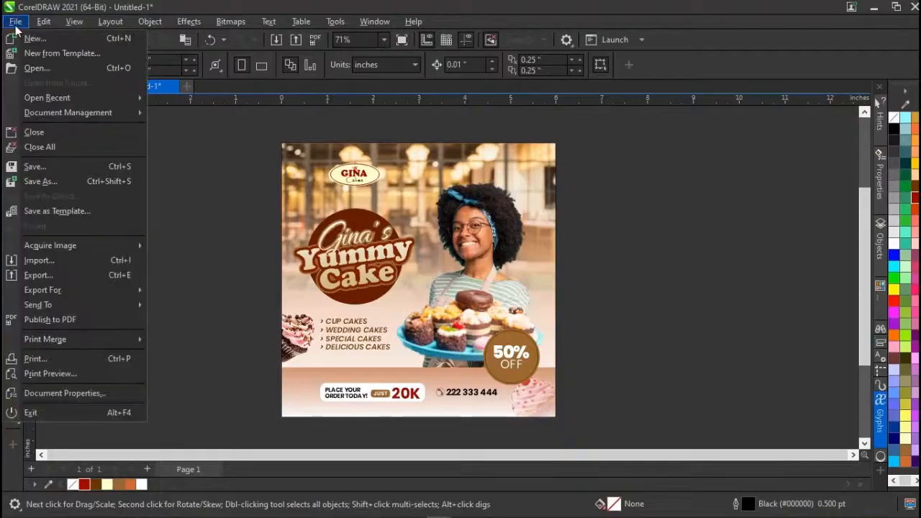
{"action": "left_click", "coordinate": [63, 169]}
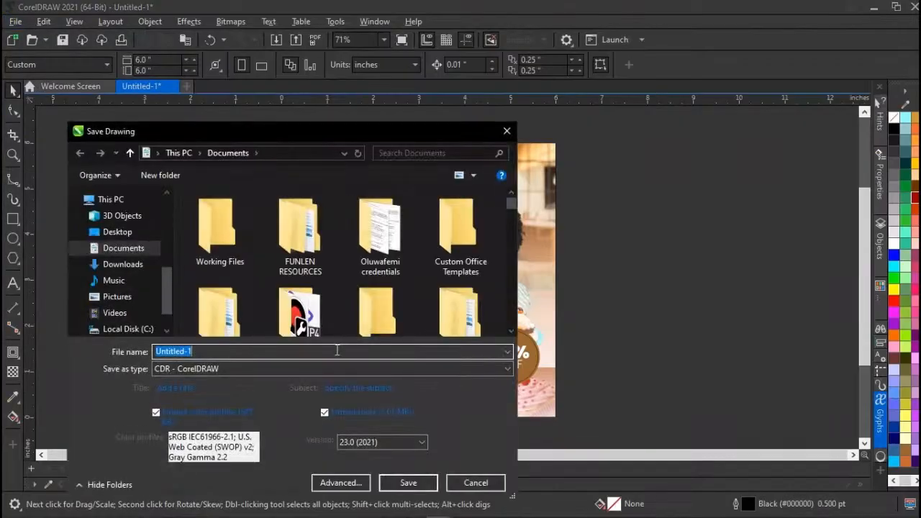
{"action": "left_click", "coordinate": [336, 351]}
{"action": "key", "text": "ctrl+a"}
{"action": "type", "text": "FLYER"}
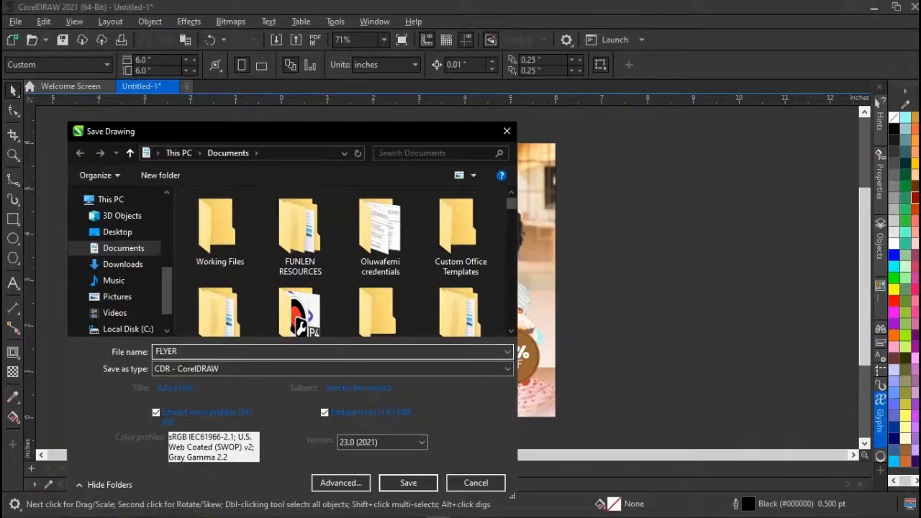
{"action": "type", "text": "CAKE "}
{"action": "type", "text": " DESIGN"}
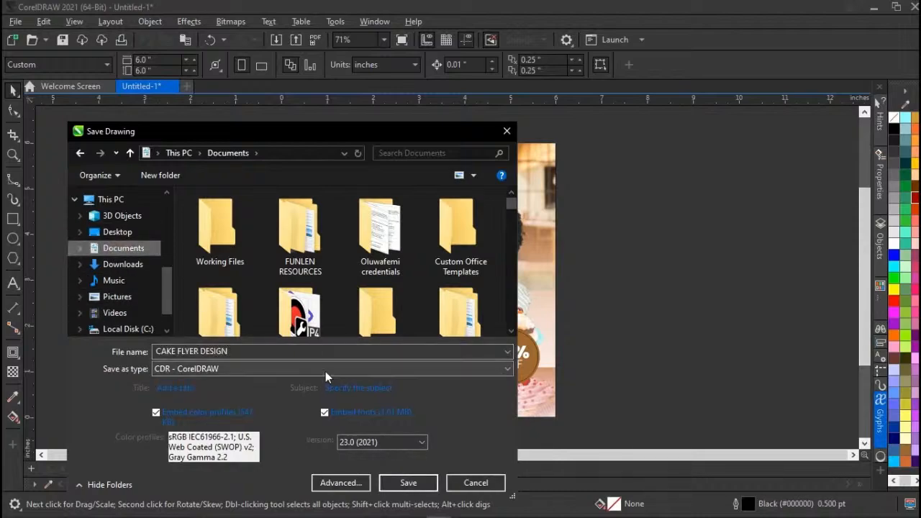
{"action": "left_click", "coordinate": [408, 483]}
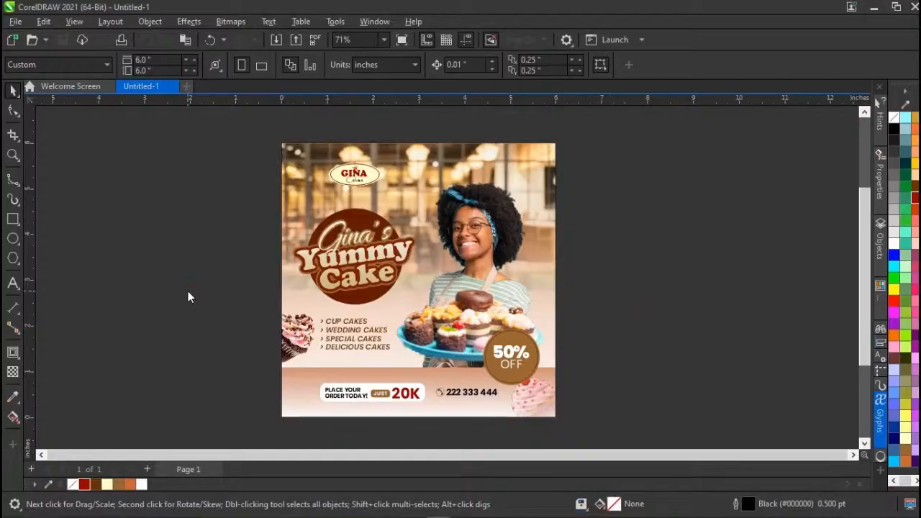
{"action": "key", "text": "Page_Up"}
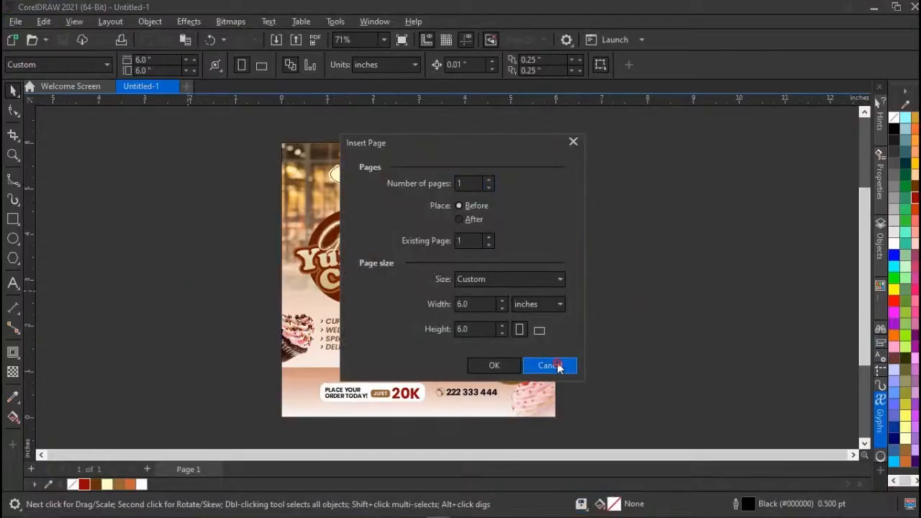
{"action": "left_click", "coordinate": [550, 365]}
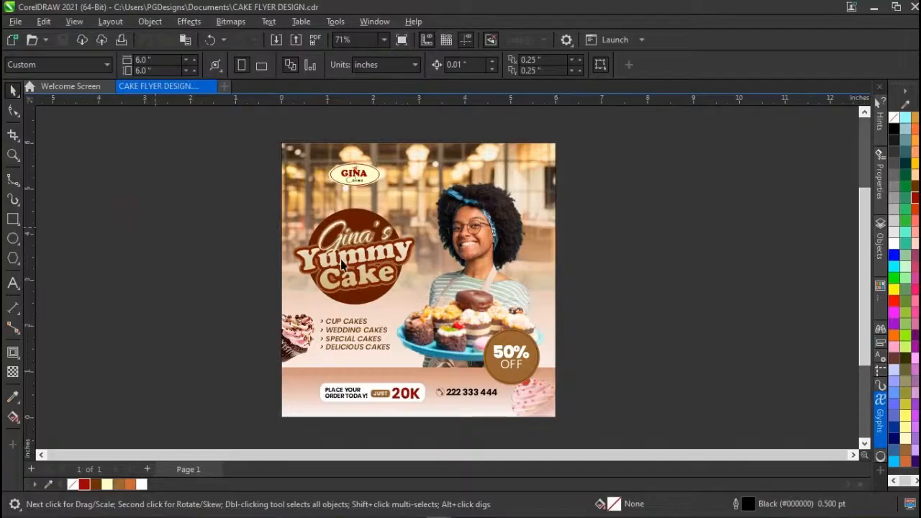
{"action": "left_click", "coordinate": [351, 296]}
{"action": "left_click", "coordinate": [388, 295]}
{"action": "left_click", "coordinate": [218, 305]}
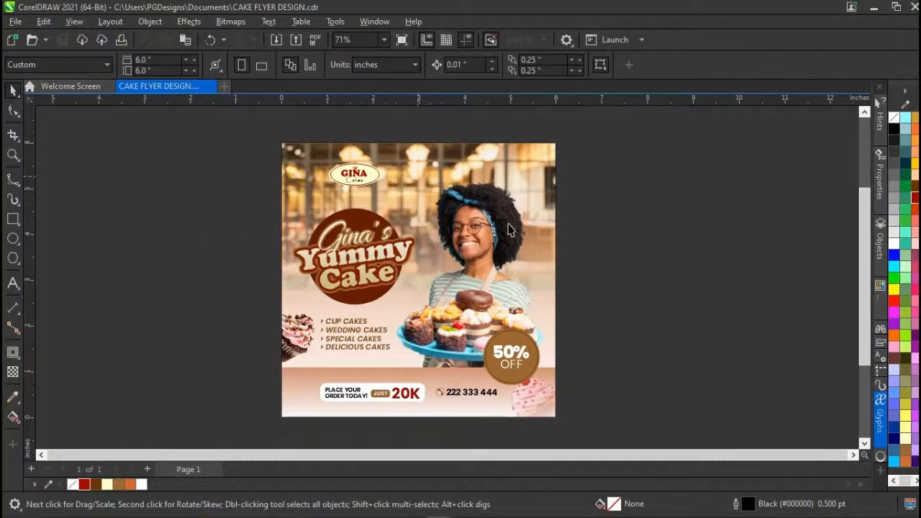
{"action": "left_click_drag", "start_coordinate": [566, 137], "coordinate": [261, 426]}
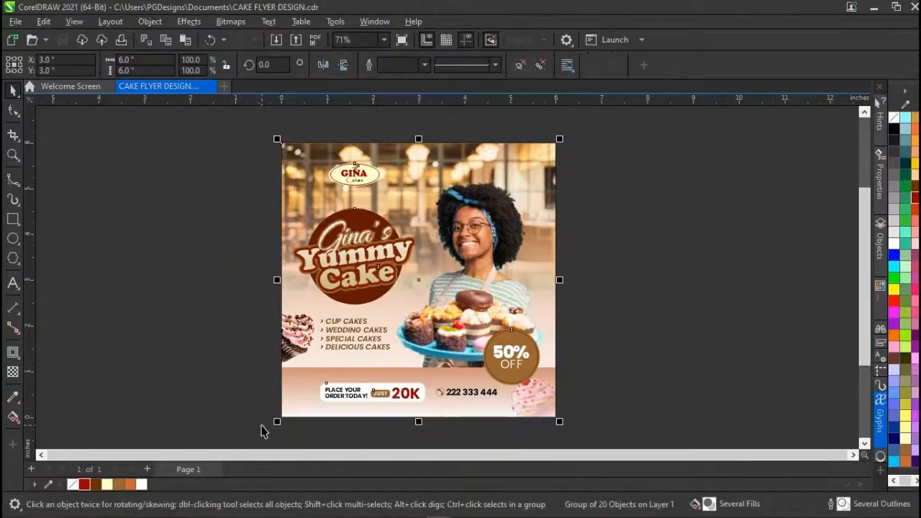
{"action": "left_click", "coordinate": [261, 425]}
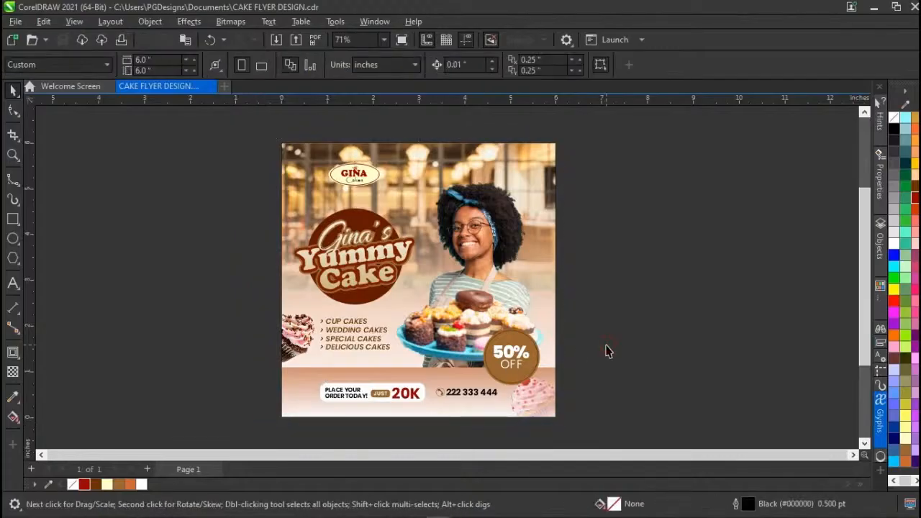